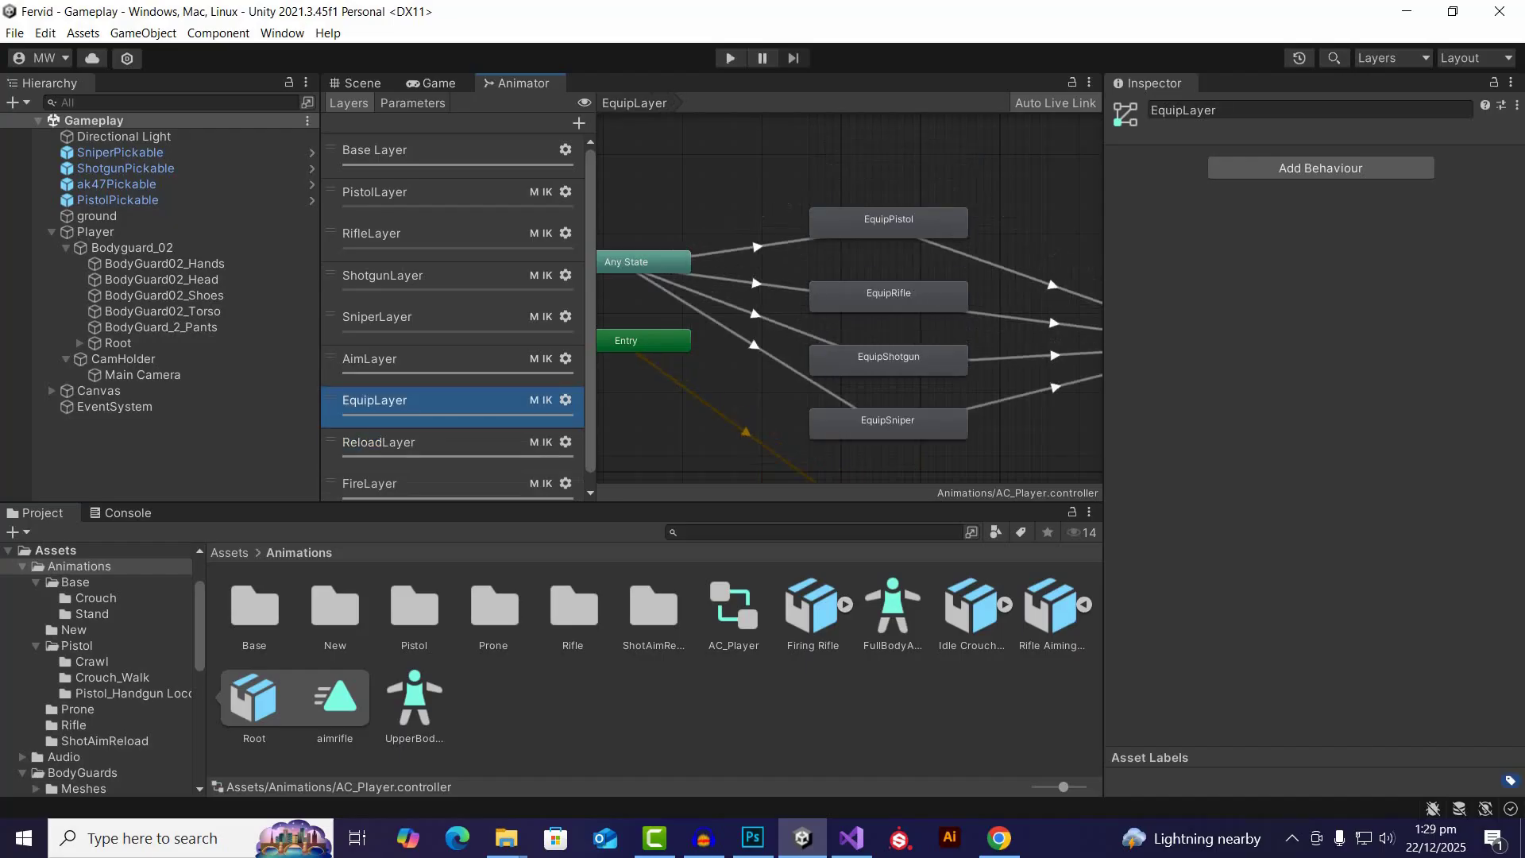
Step: Review the states in the animator's ReloadLayer and FireLayer
click(425, 448)
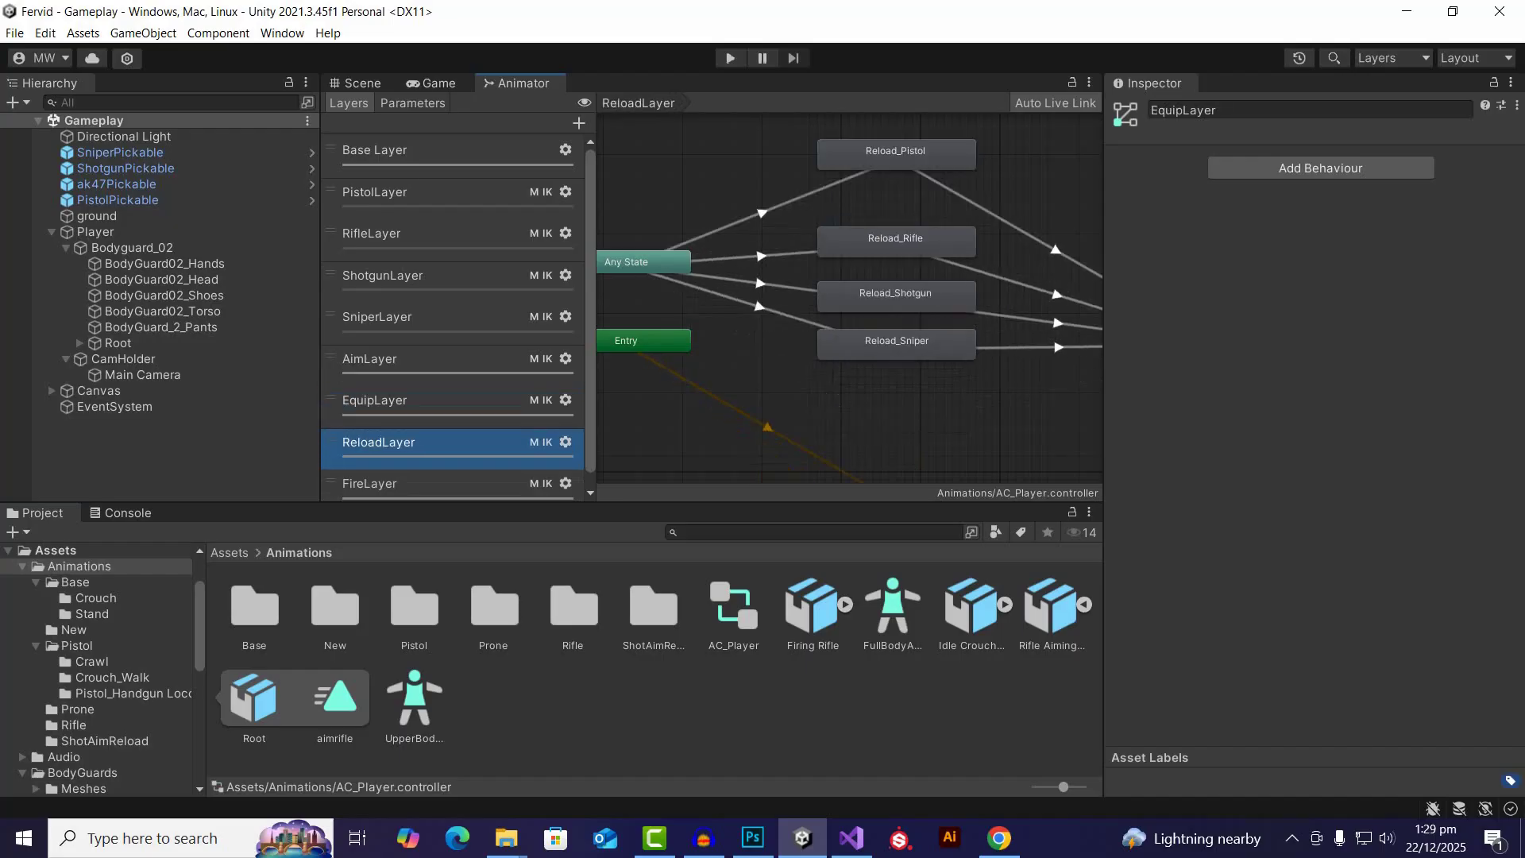
click(425, 485)
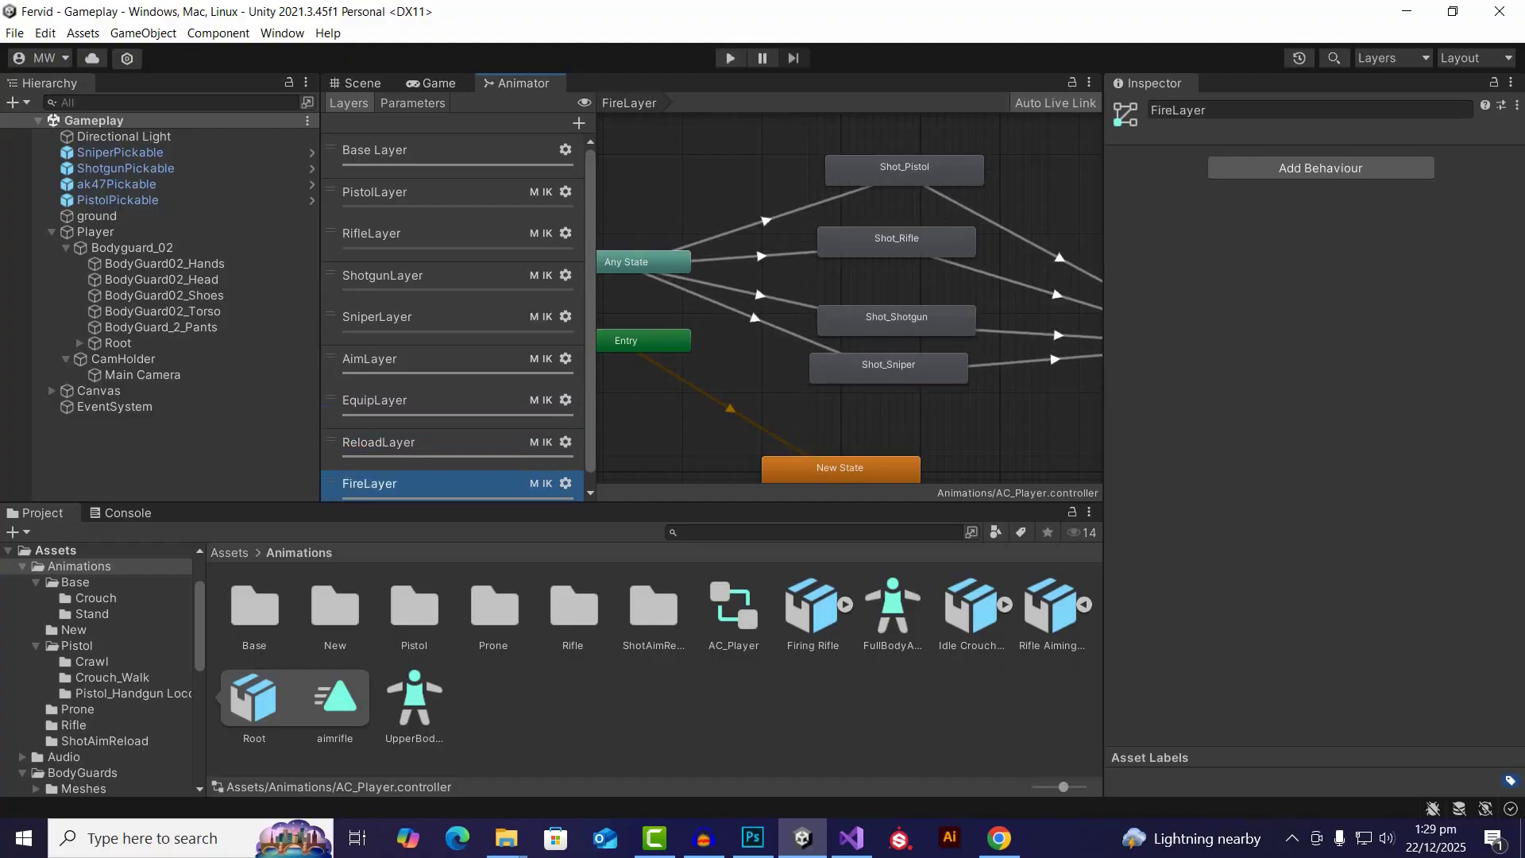
click(425, 448)
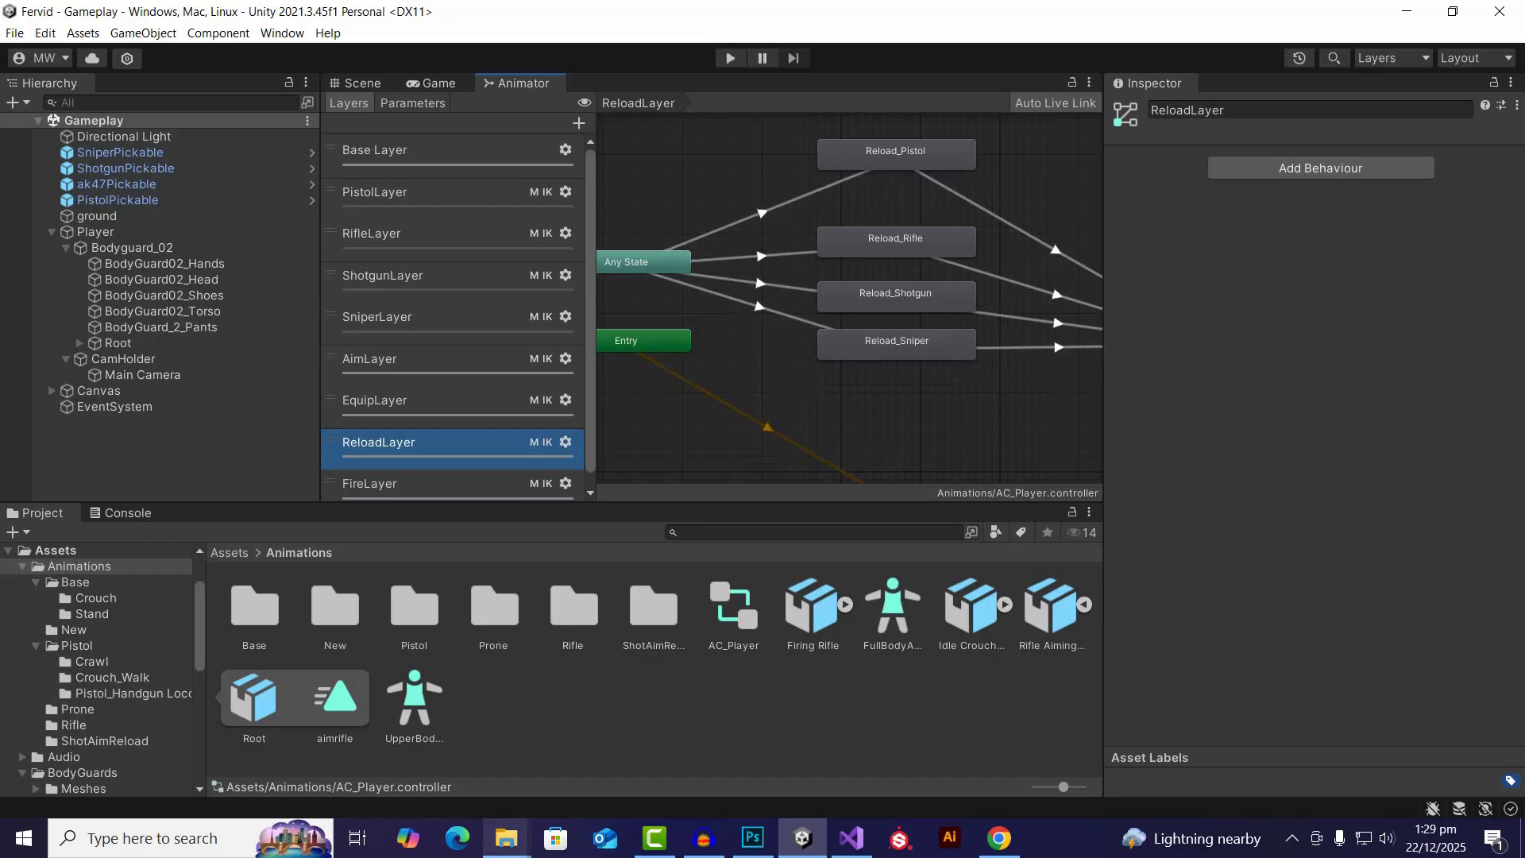
Step: Switch to the Downloads folder in File Explorer and rename the SkelMesh_Bodyguard_02@Prone Firing Rifle file as Prone Firing Rifle.fbx
click(507, 838)
click(614, 755)
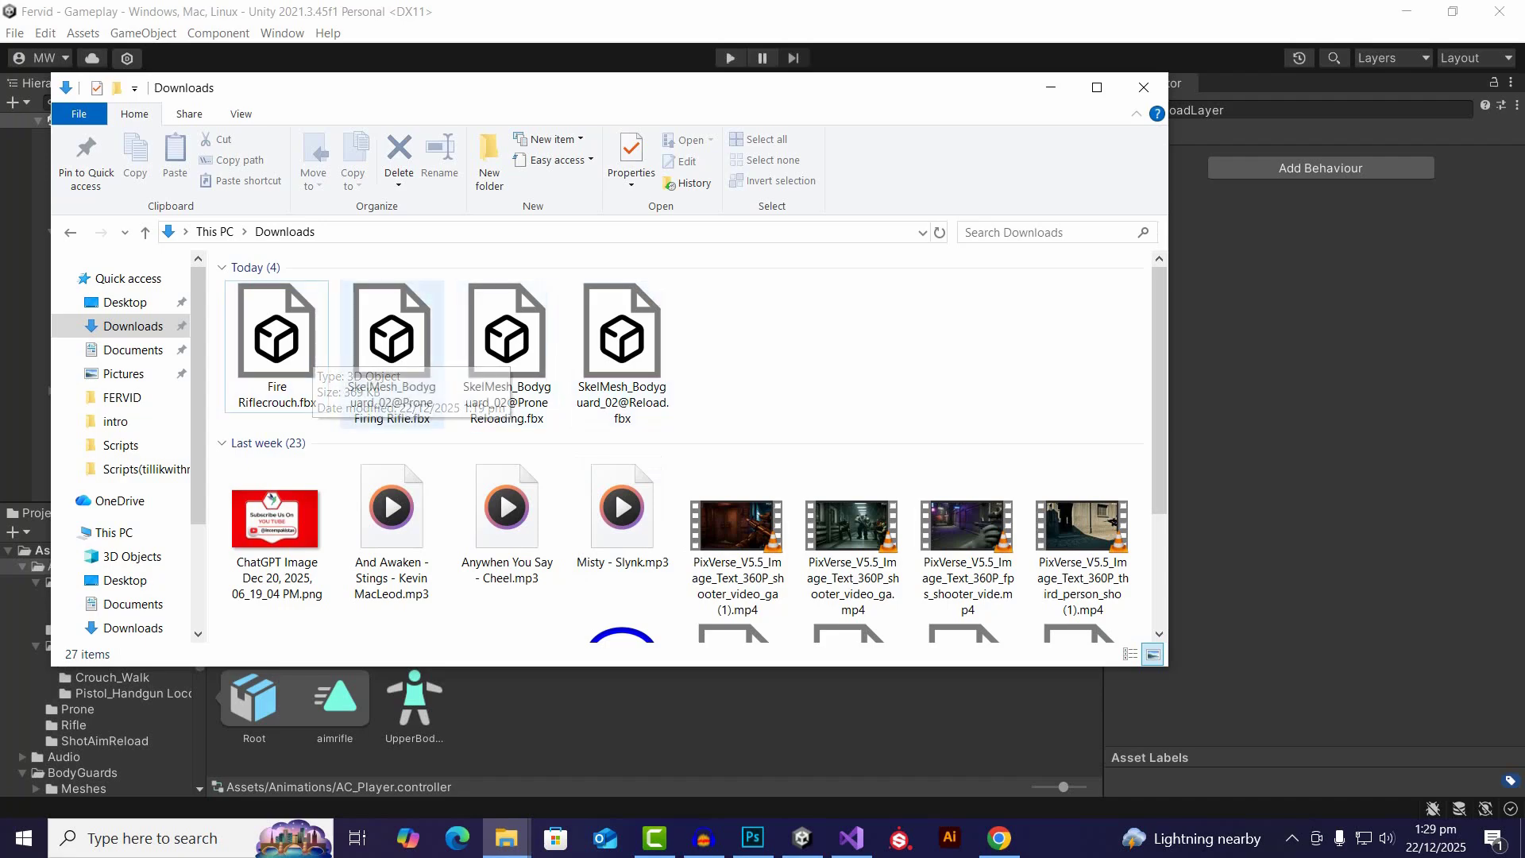
right_click(371, 364)
click(424, 696)
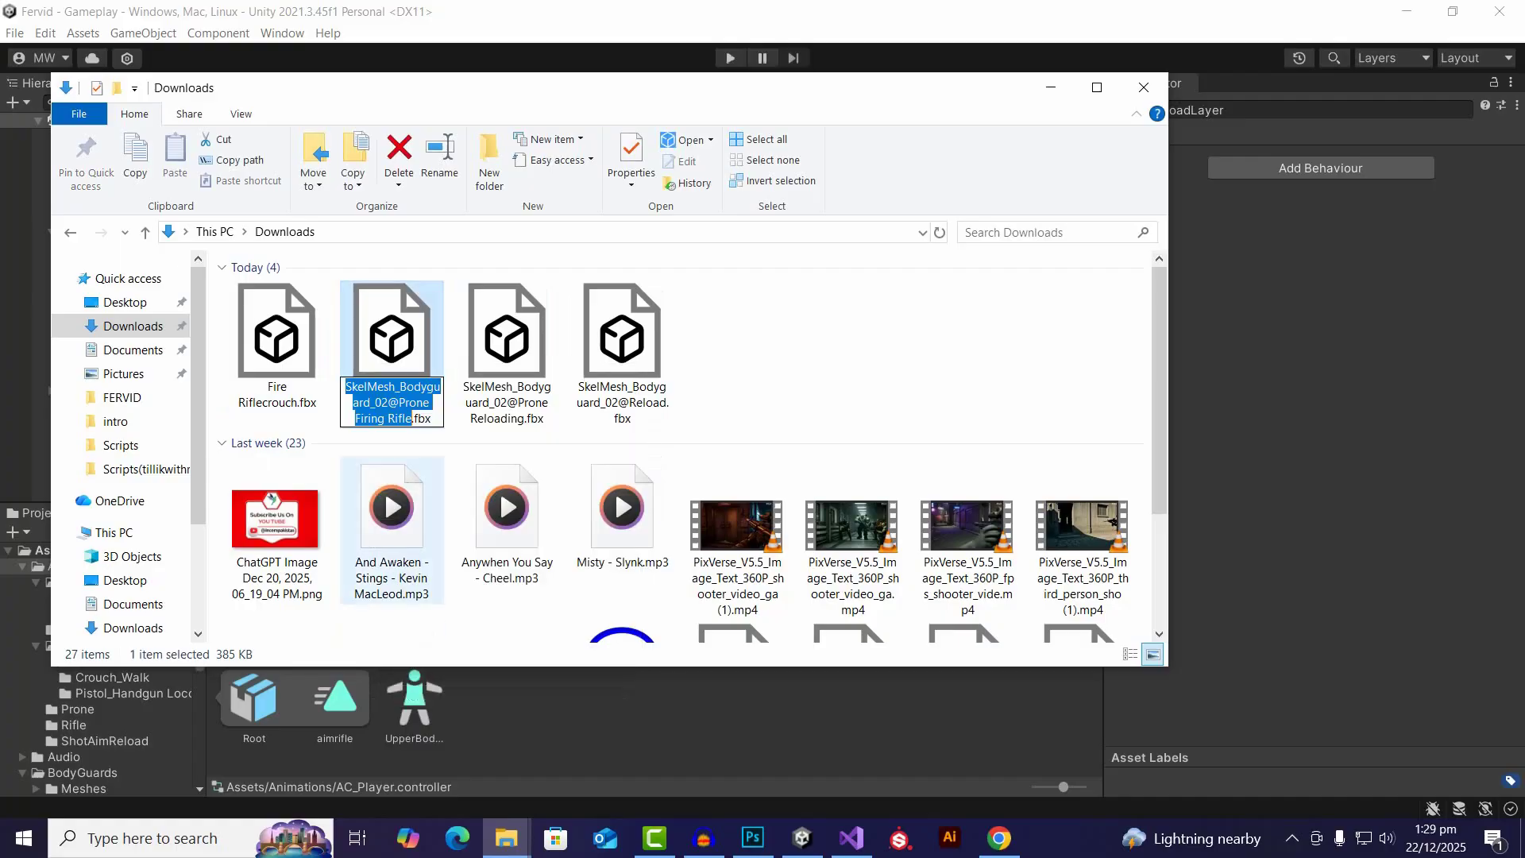
drag(399, 403, 345, 388)
key(BackSpace)
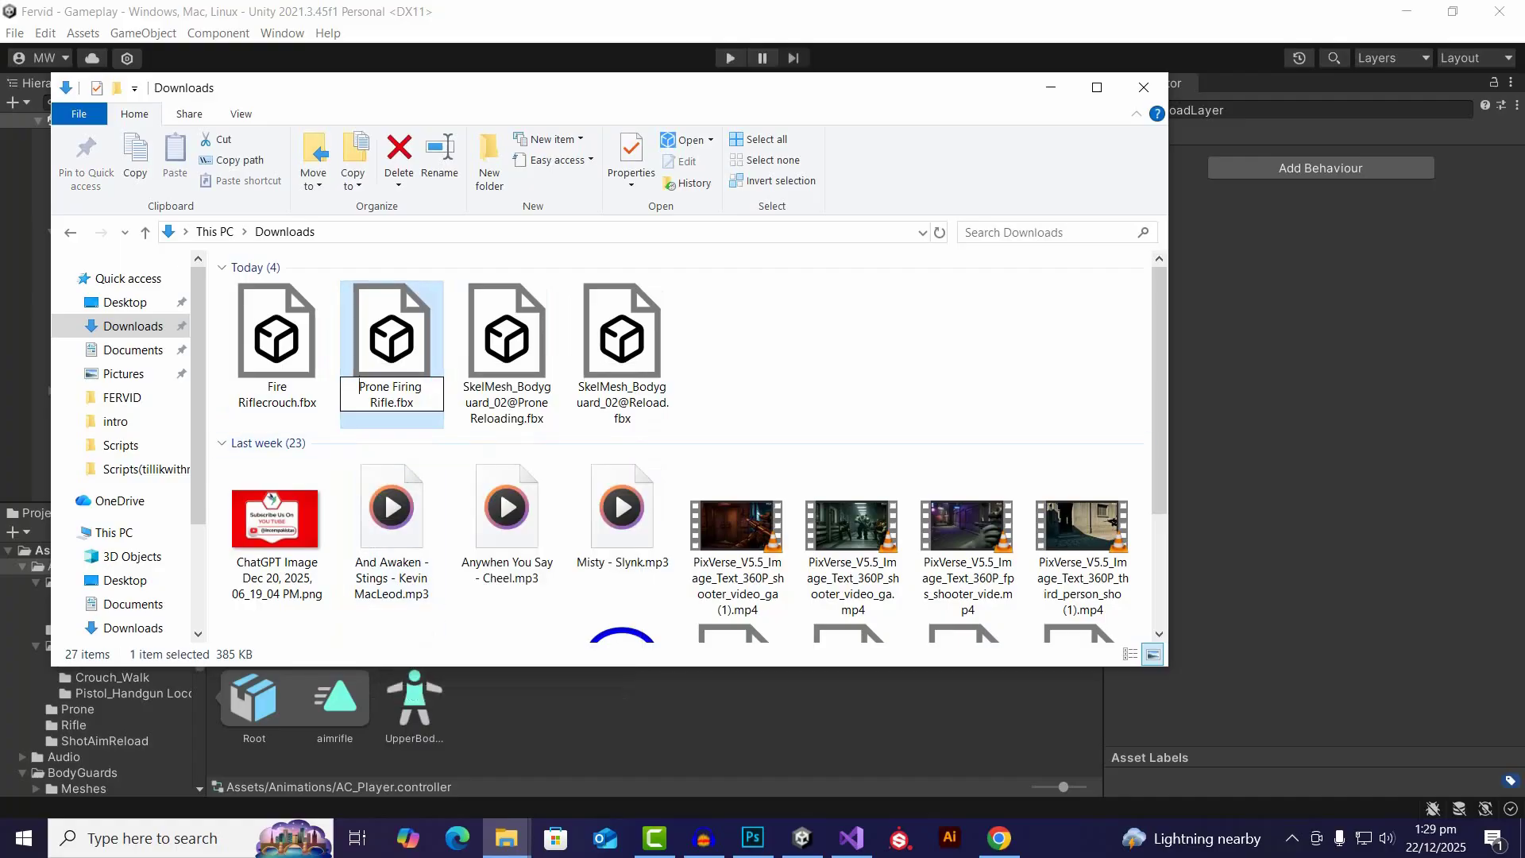
key(Return)
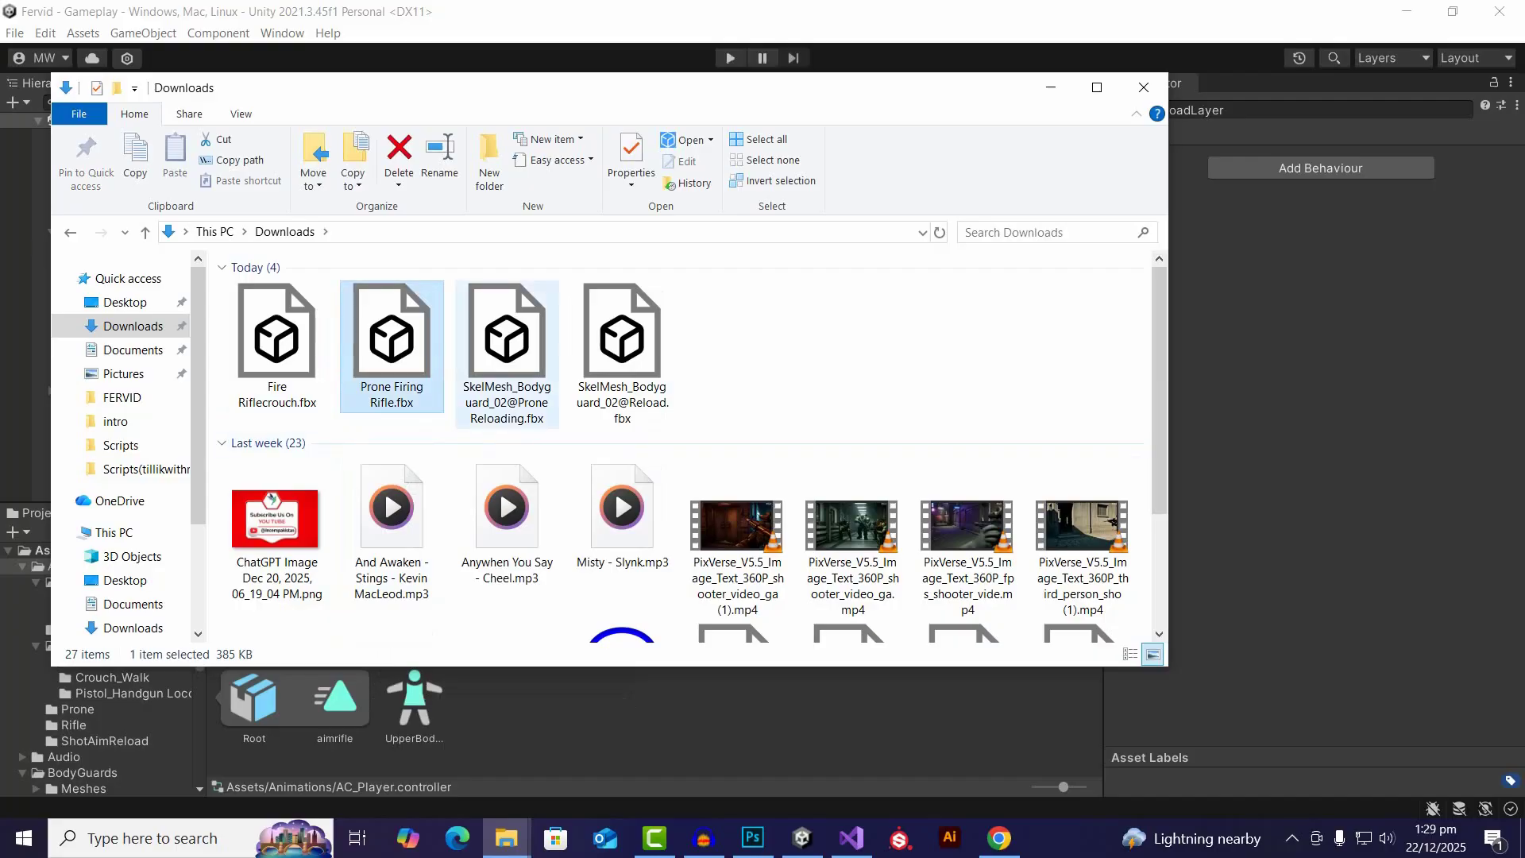
Step: Rename the SkelMesh_Bodyguard_02@Prone Reloading file as Prone Reloading.fbx
right_click(497, 391)
click(551, 724)
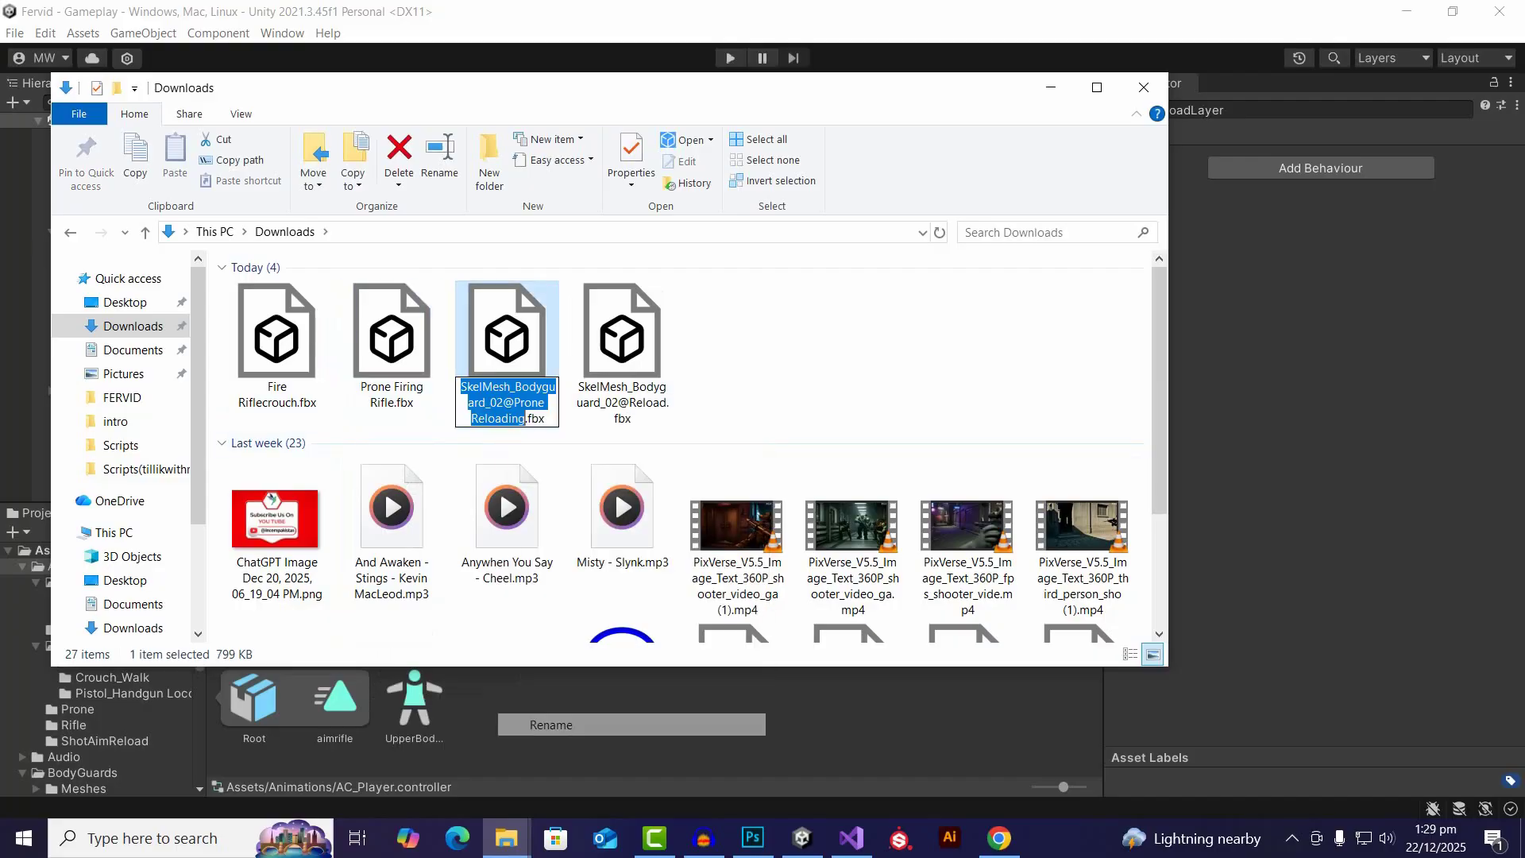
drag(515, 403, 447, 388)
key(BackSpace)
key(Return)
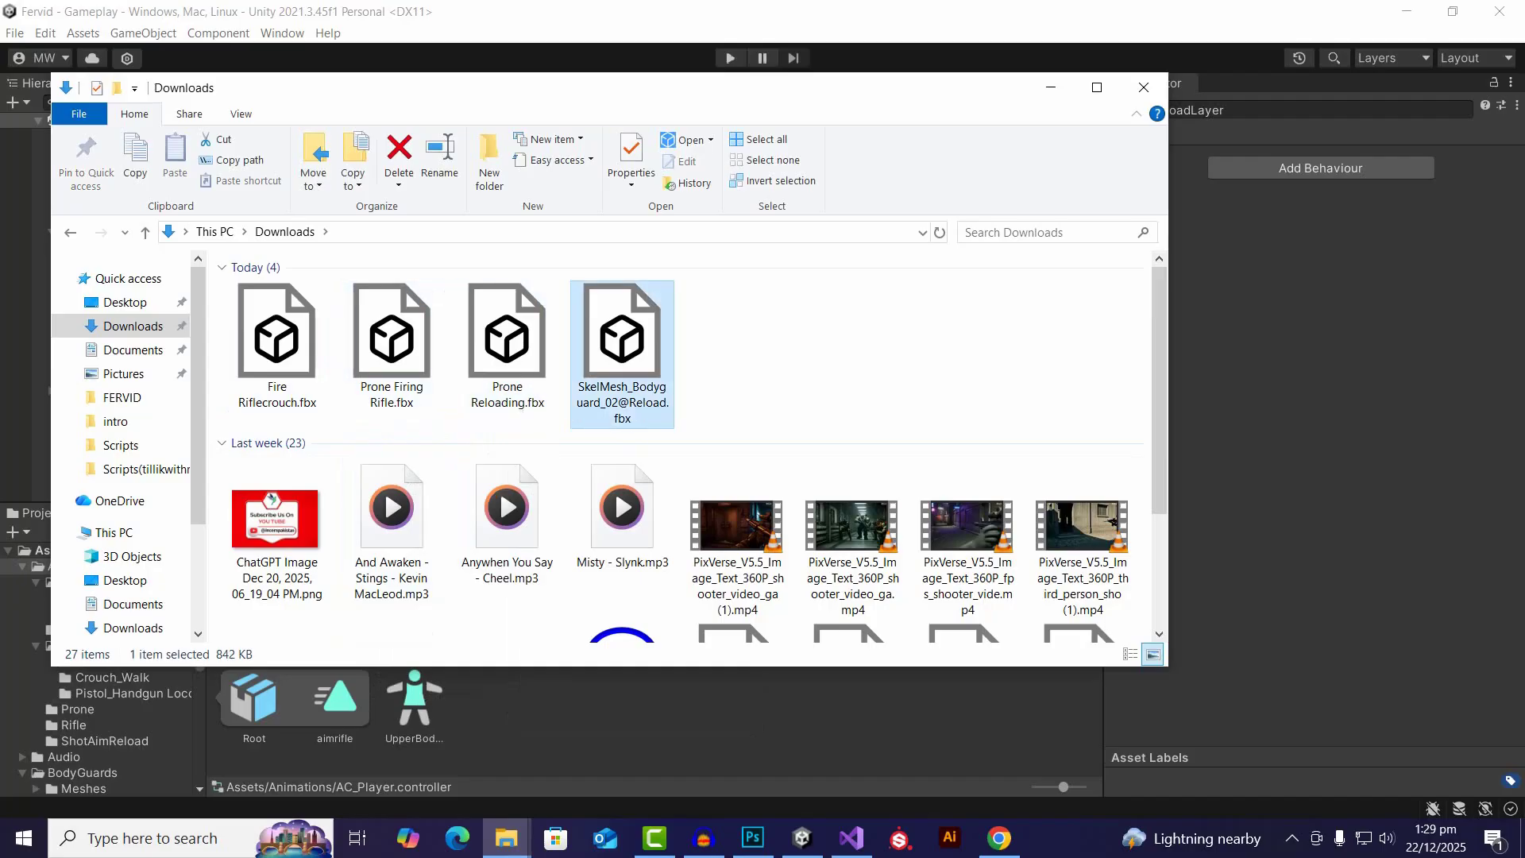
Step: Rename the SkelMesh_Bodyguard_02@Reload file as crouchReload.fbx
right_click(627, 400)
click(681, 732)
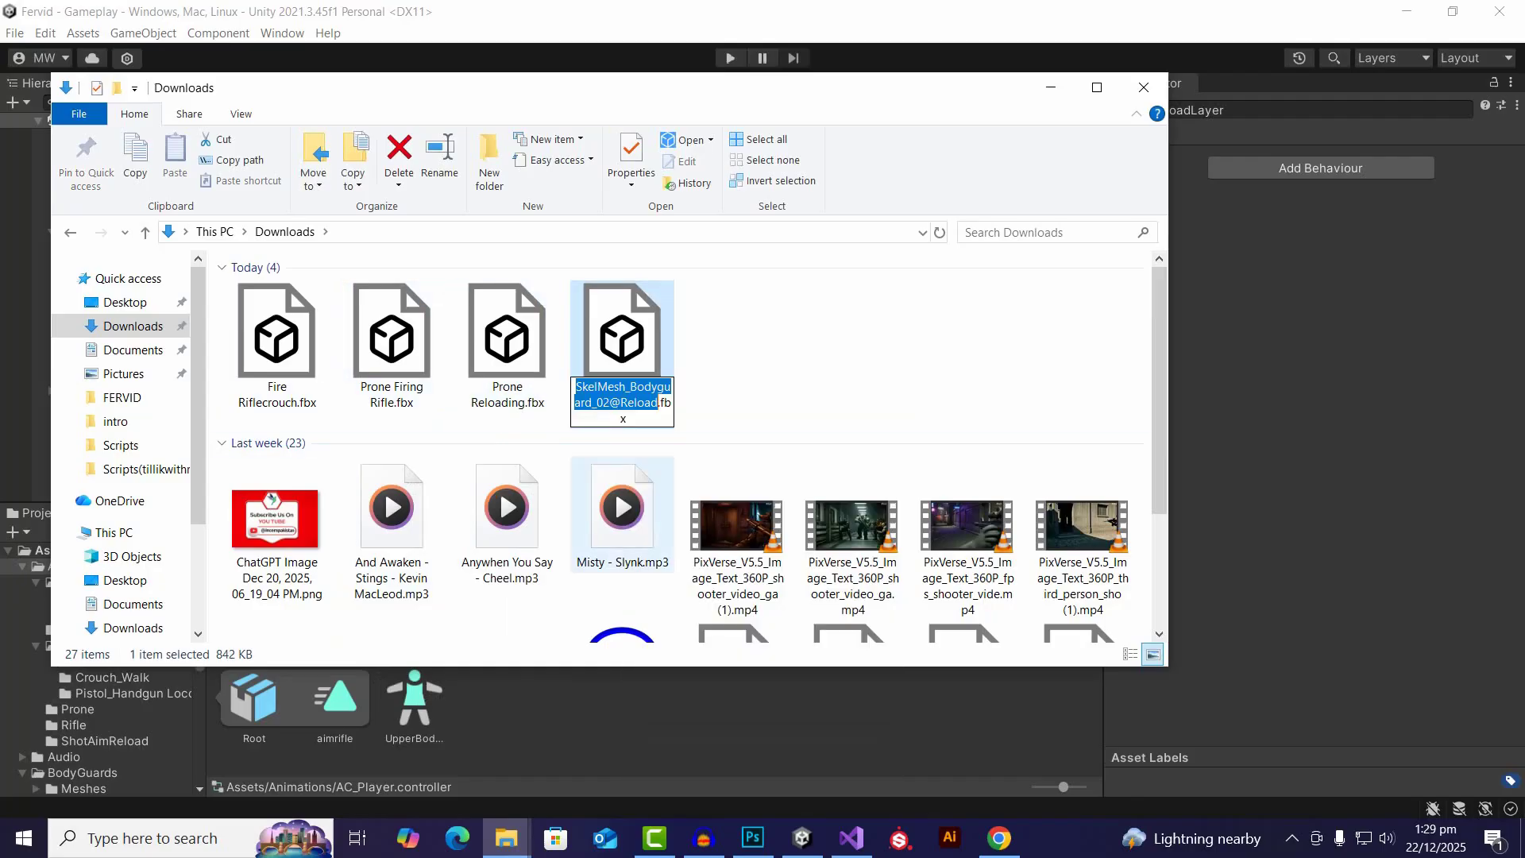
drag(621, 403, 575, 388)
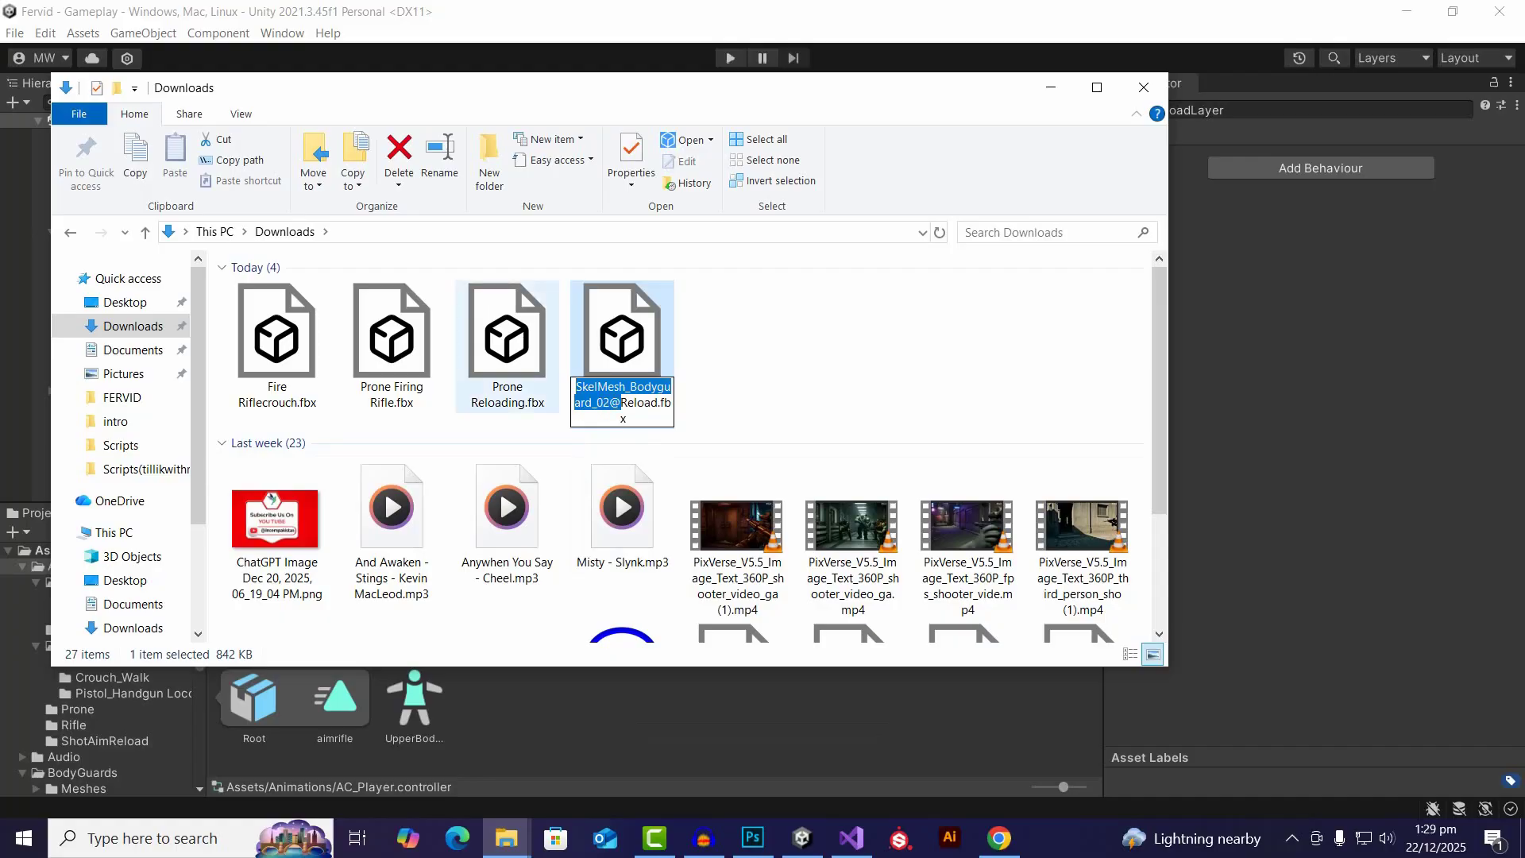
text(crouc)
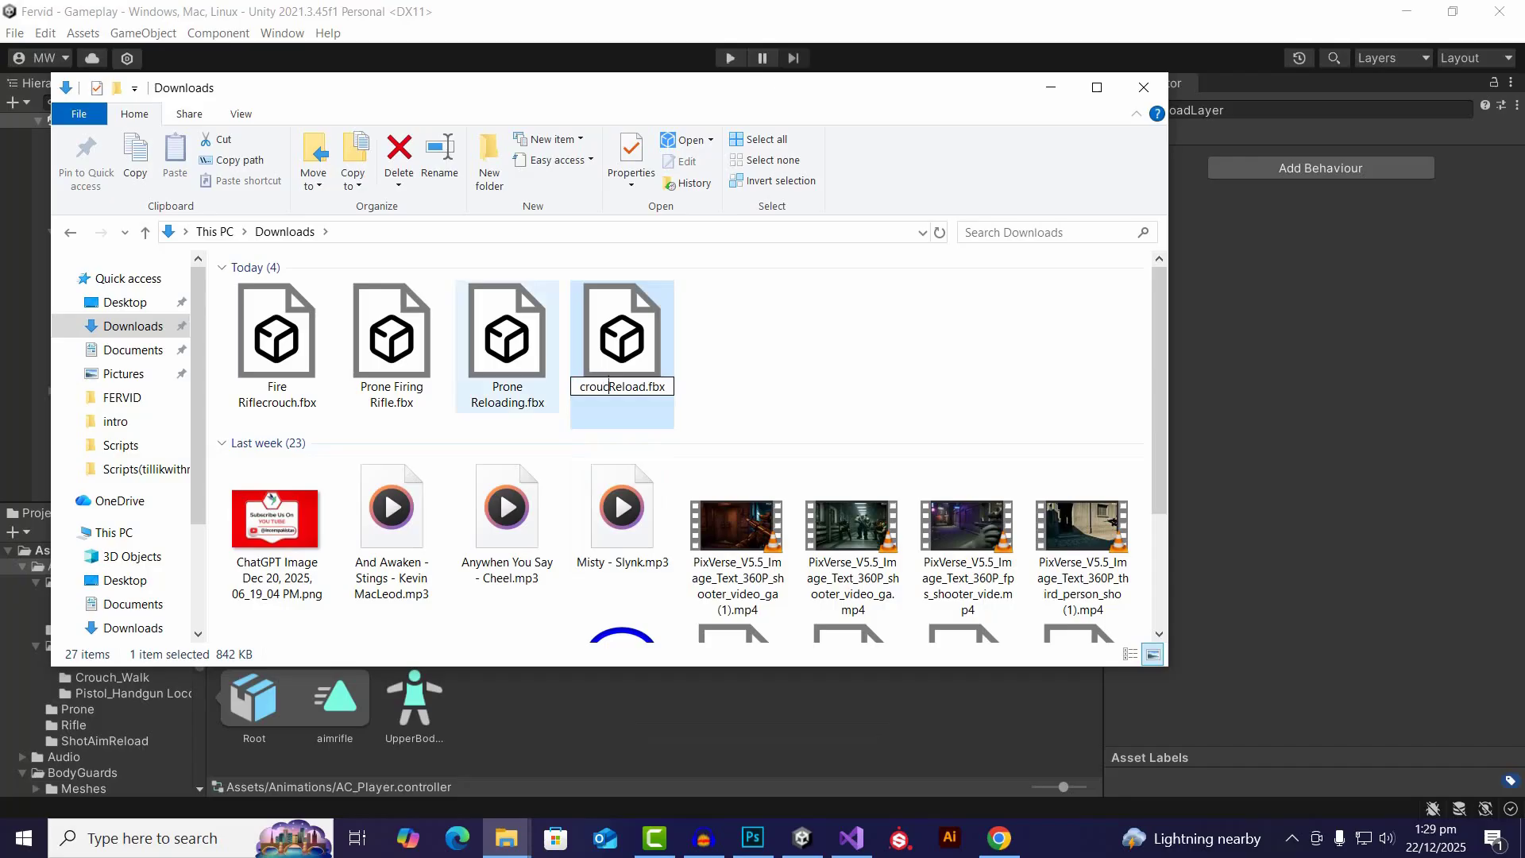
text(h)
key(Return)
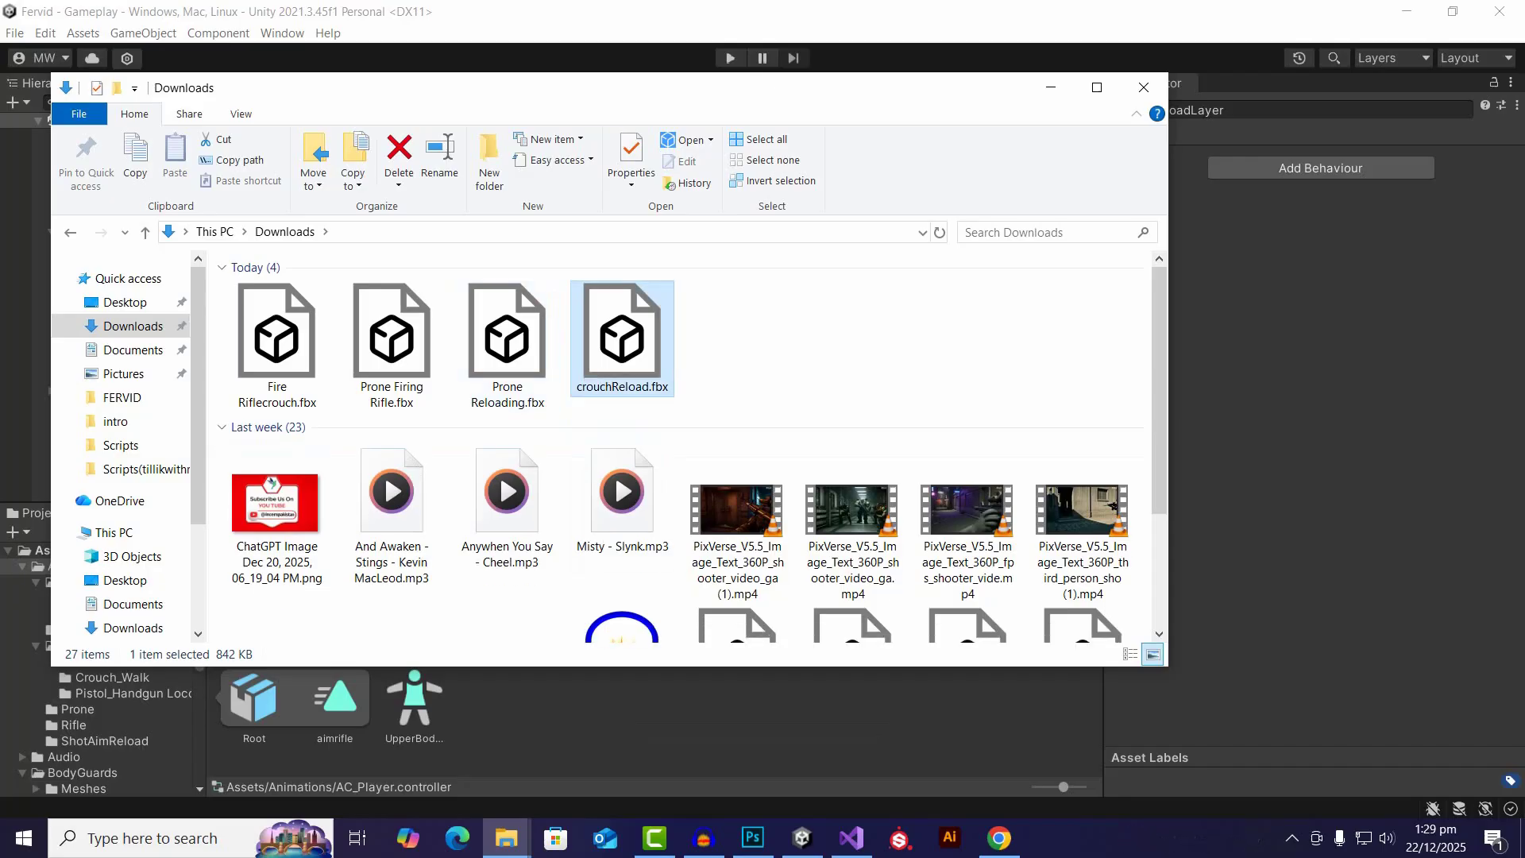
Step: Import the four FBX files from today into Unity's Animations folder and collapse the expanded Rifle Aiming model
drag(734, 400, 210, 308)
drag(292, 349, 522, 685)
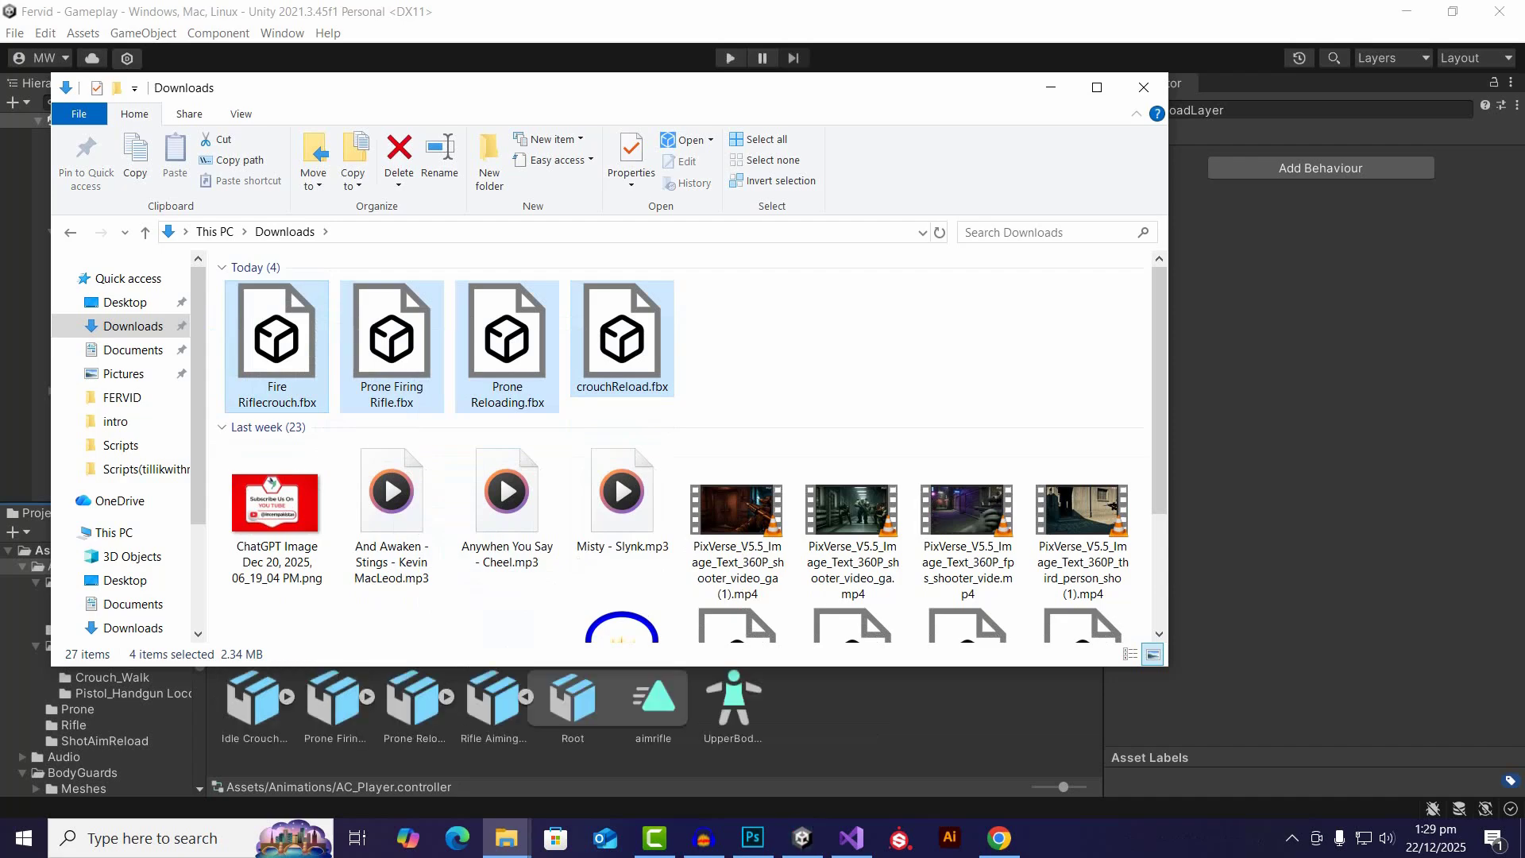
click(862, 717)
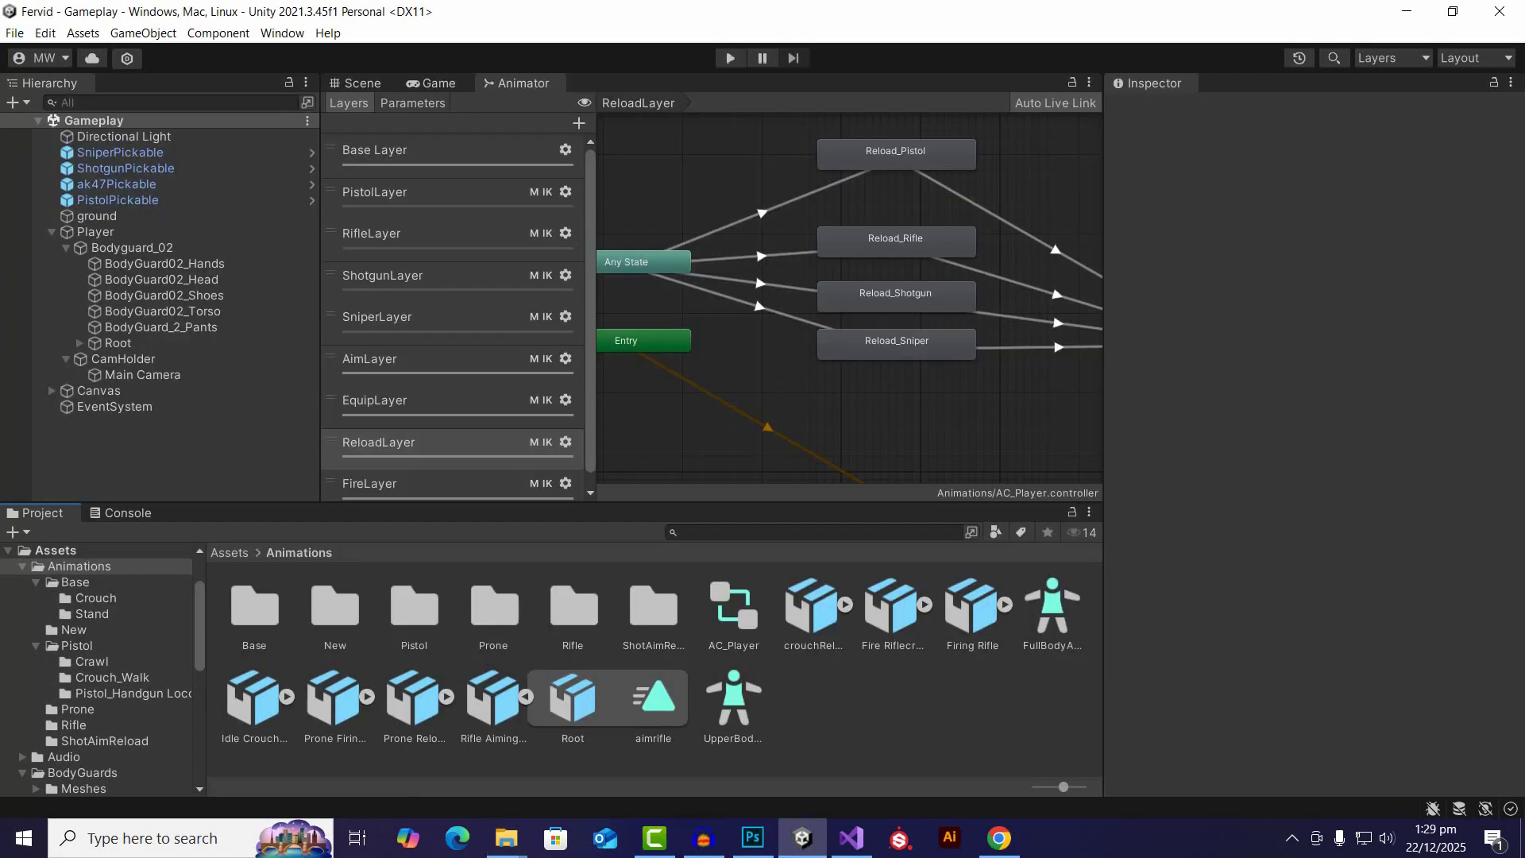
click(526, 697)
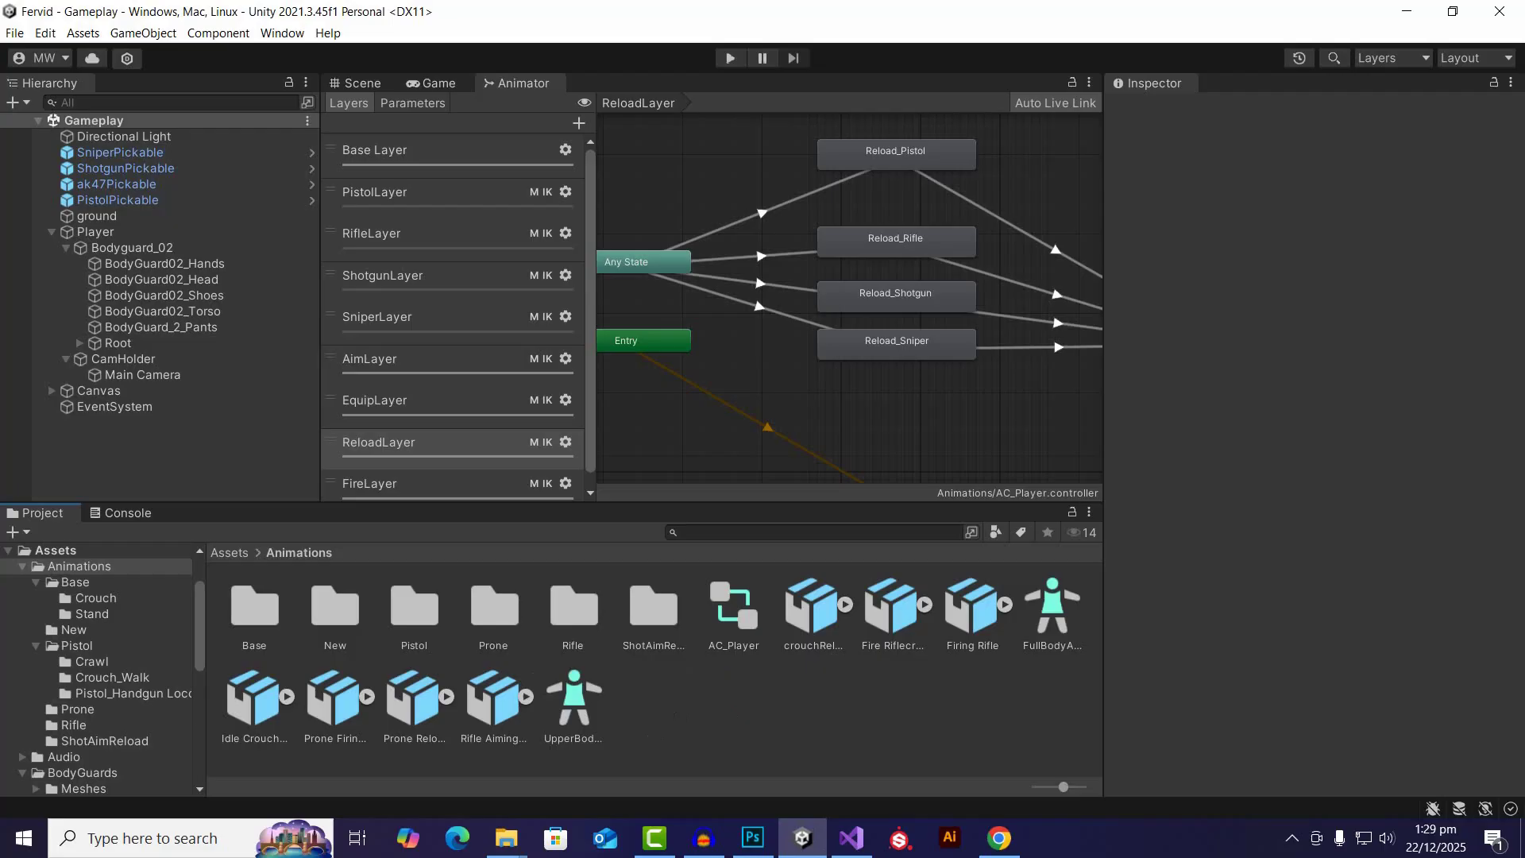
Step: Check the Idle Crouching Aimingrifle rig, and set Prone Firing Rifle, Prone Reloading, Fire Riflecrouch and crouchReload to the Humanoid animation type
click(254, 699)
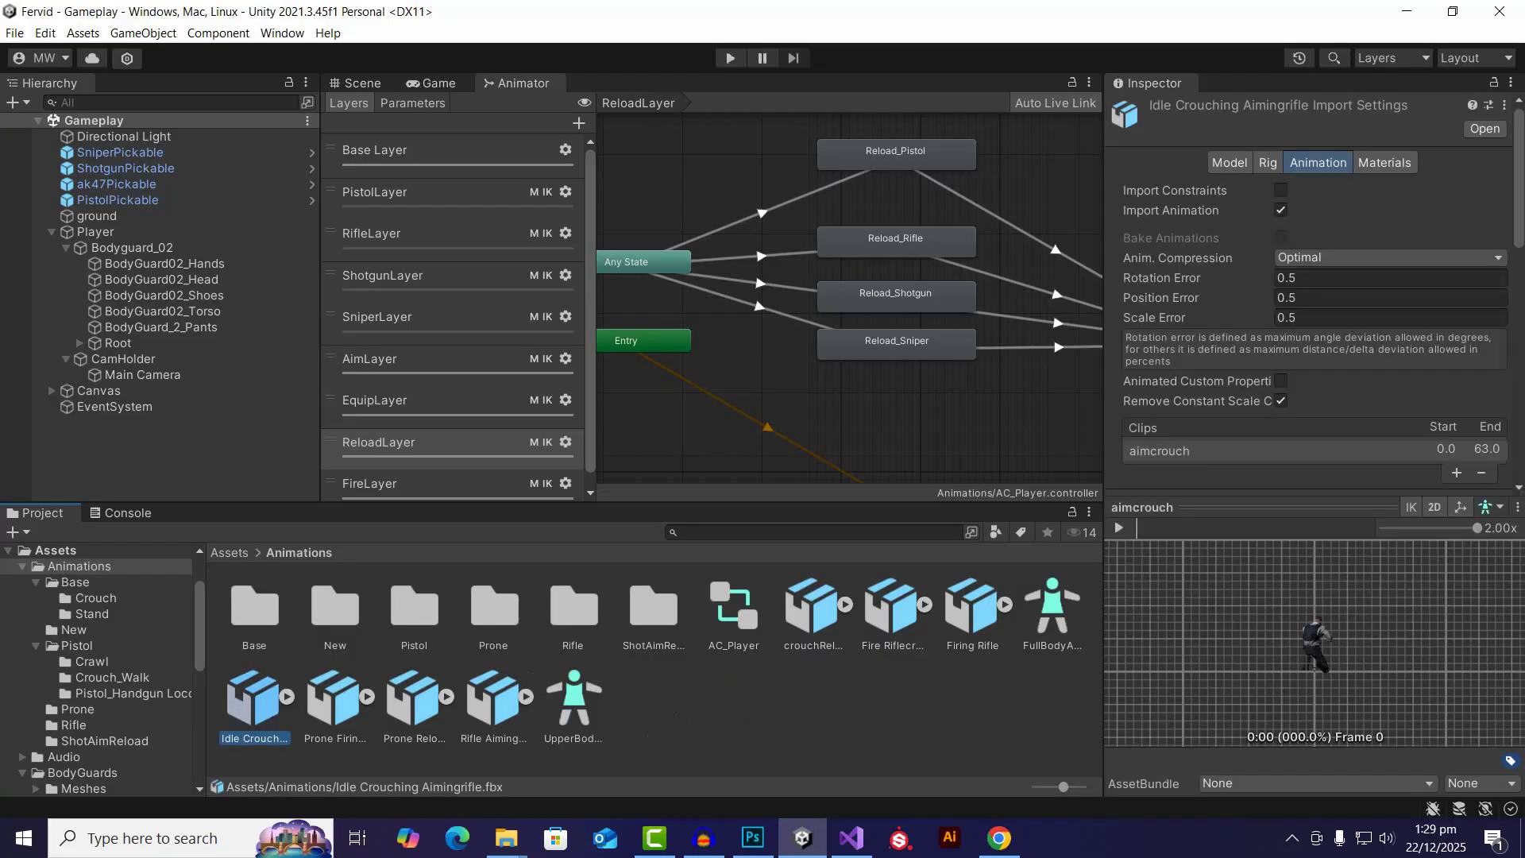
click(1268, 162)
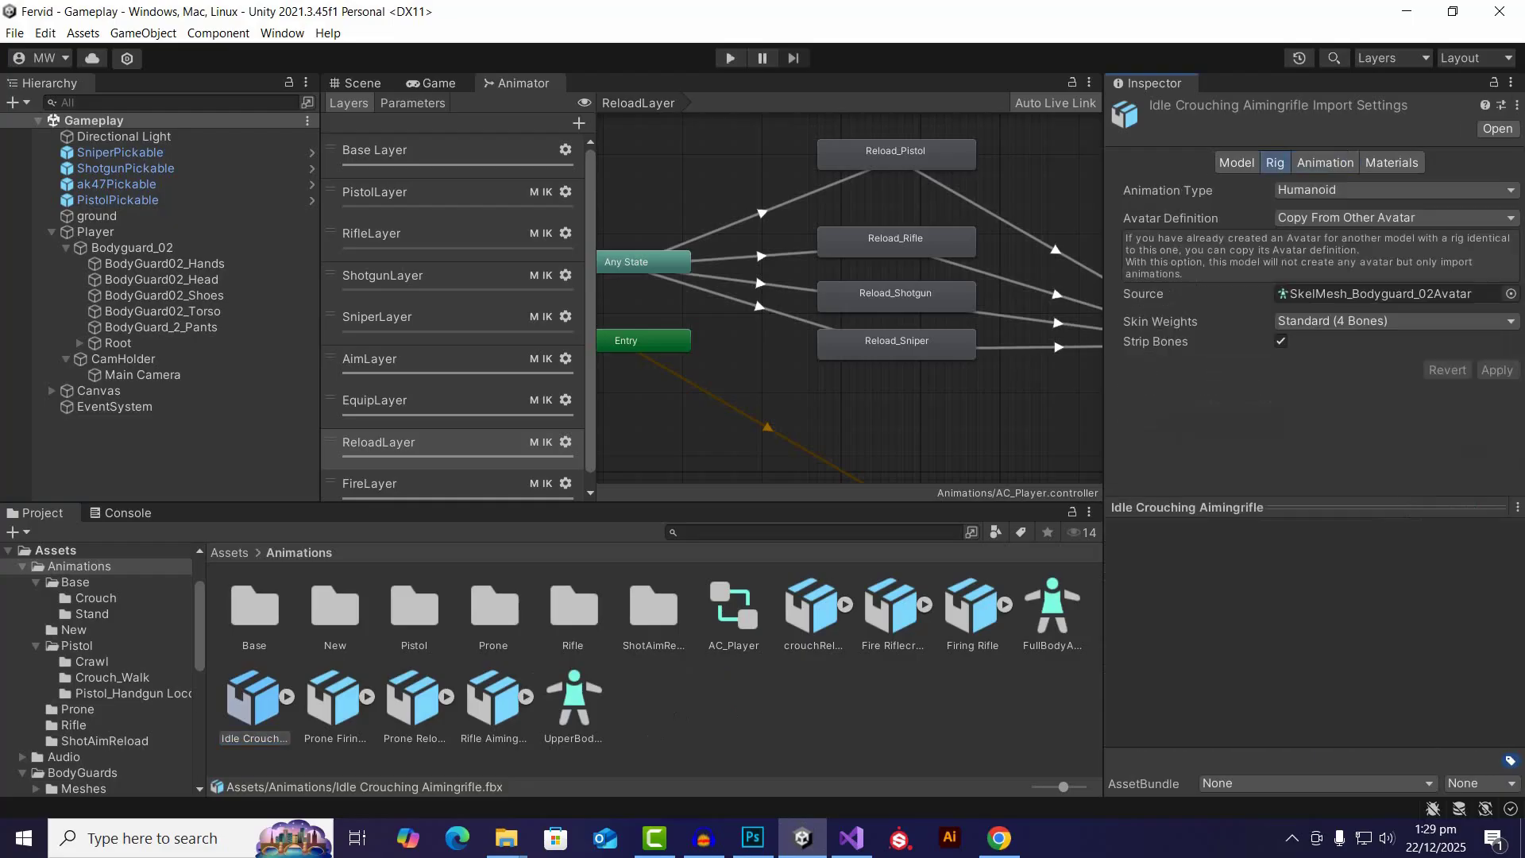
click(334, 699)
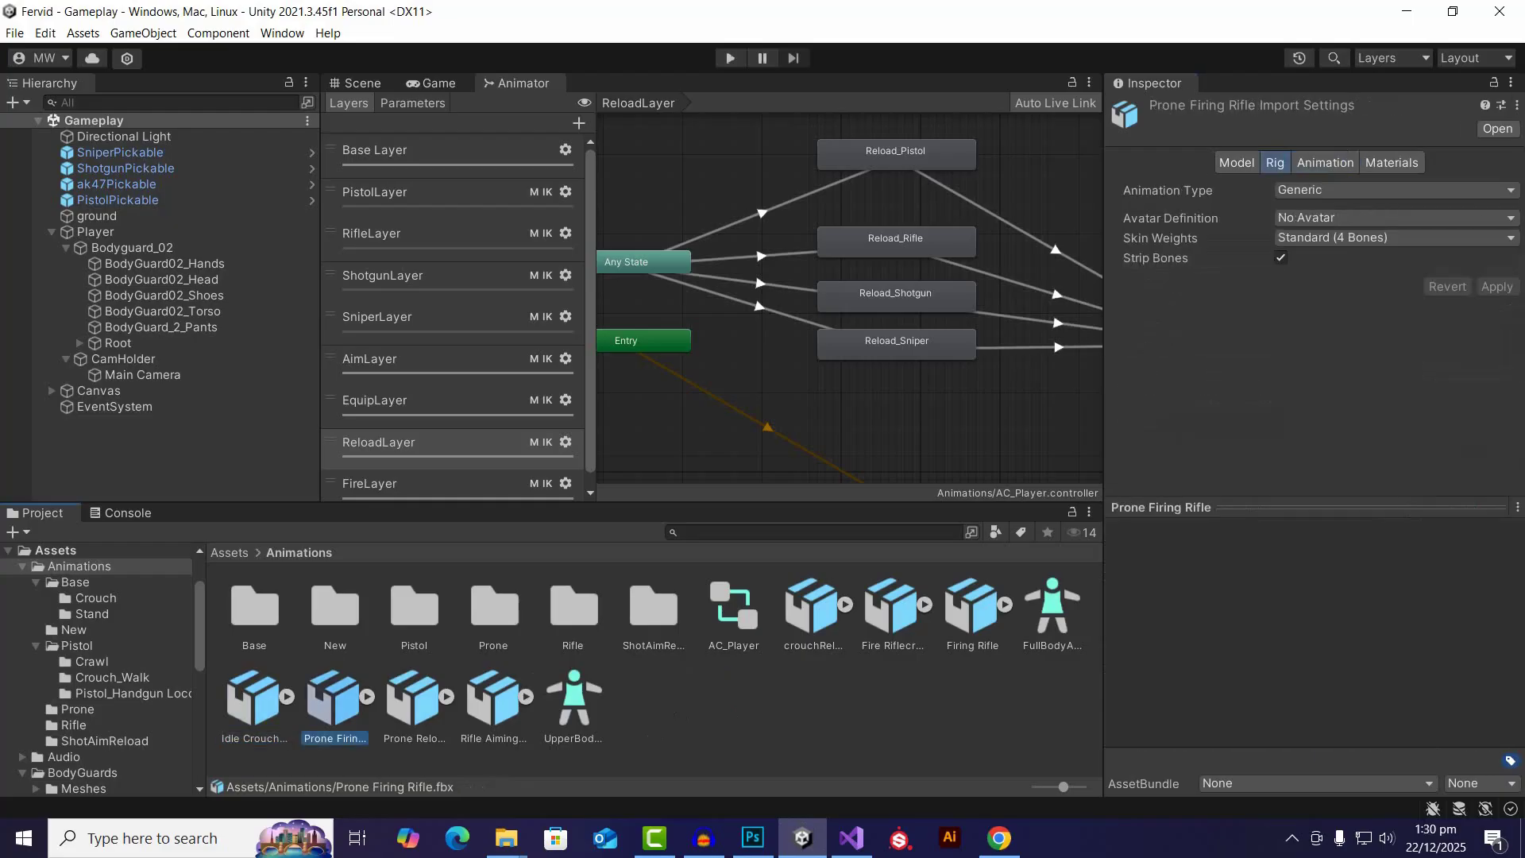
ctrl+click(414, 700)
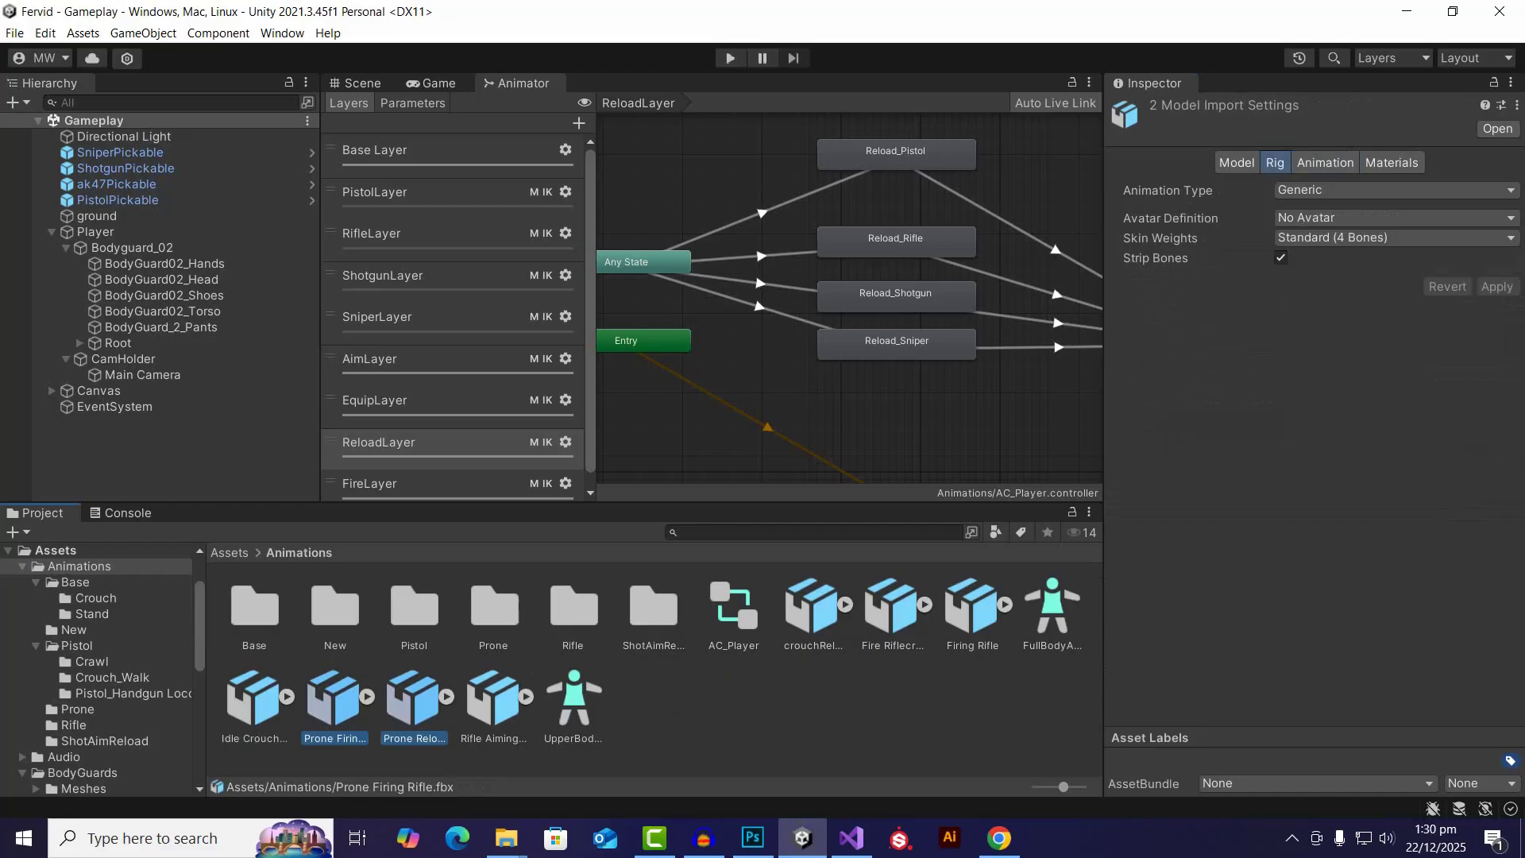
ctrl+click(892, 608)
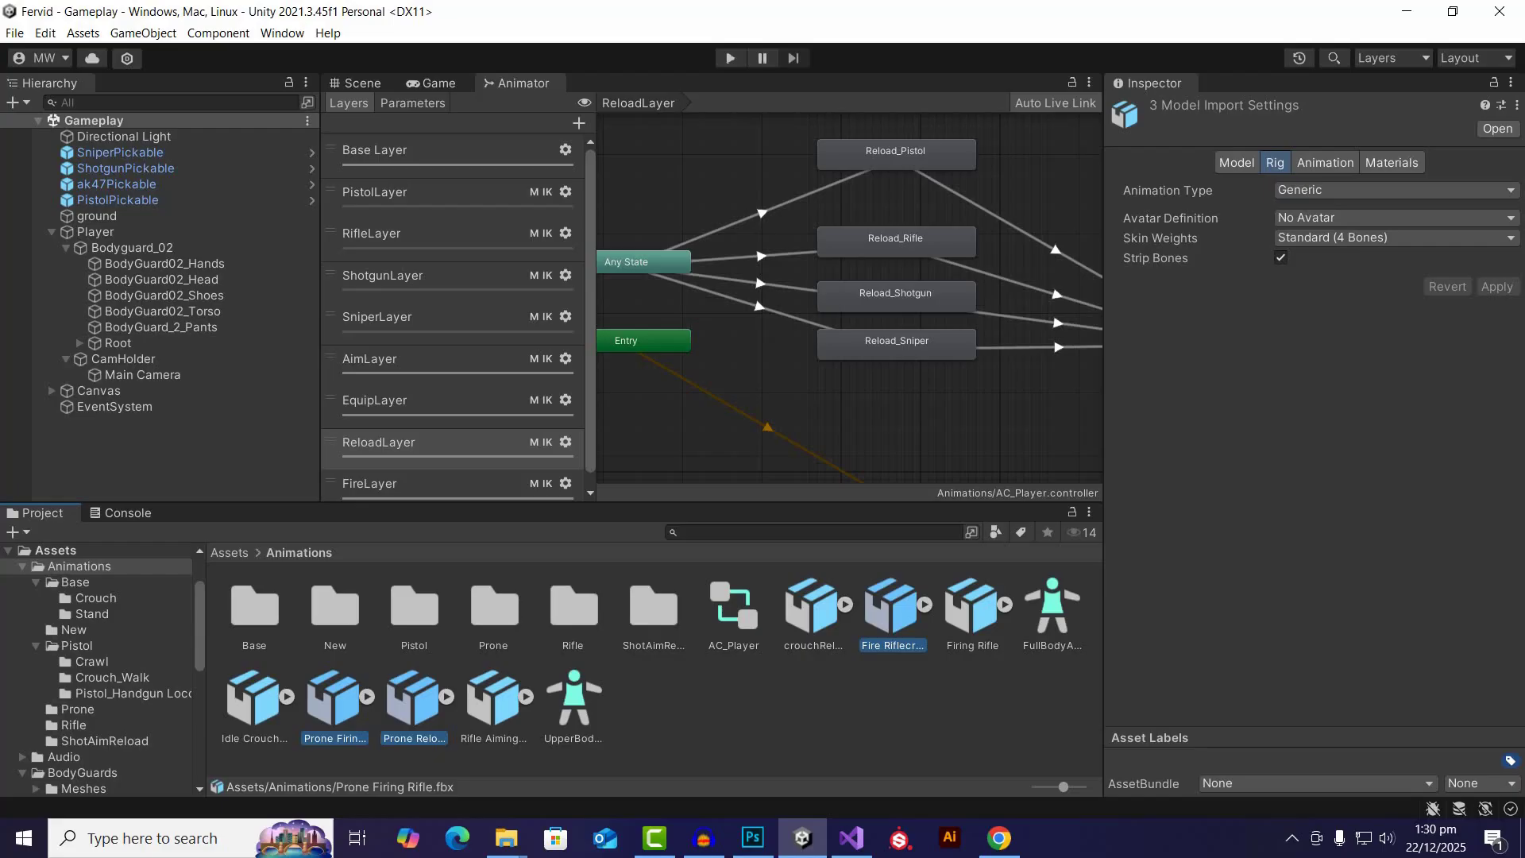
ctrl+click(812, 609)
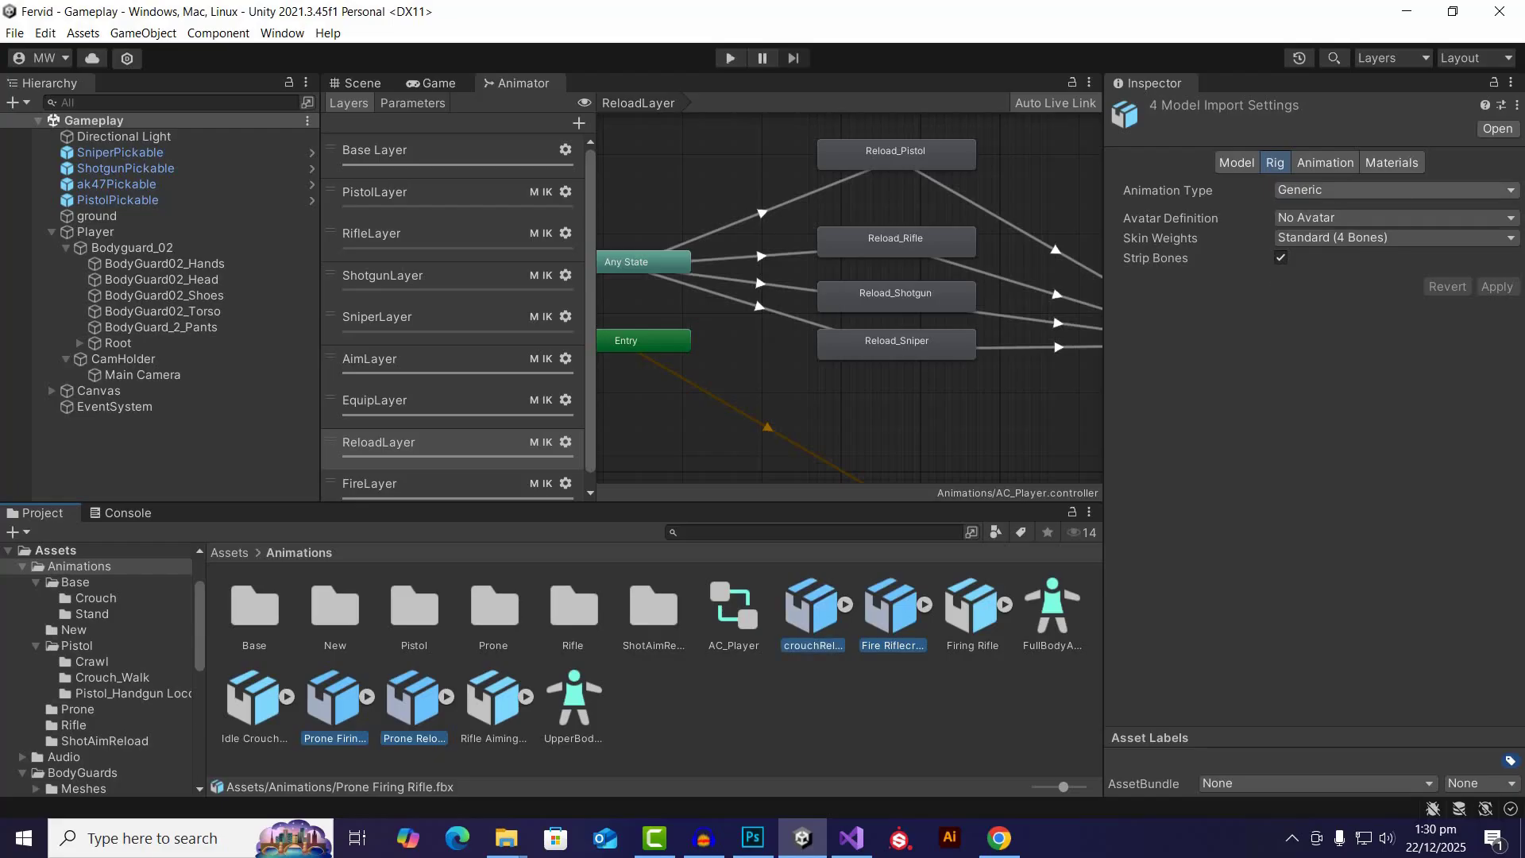
click(1350, 190)
click(1311, 268)
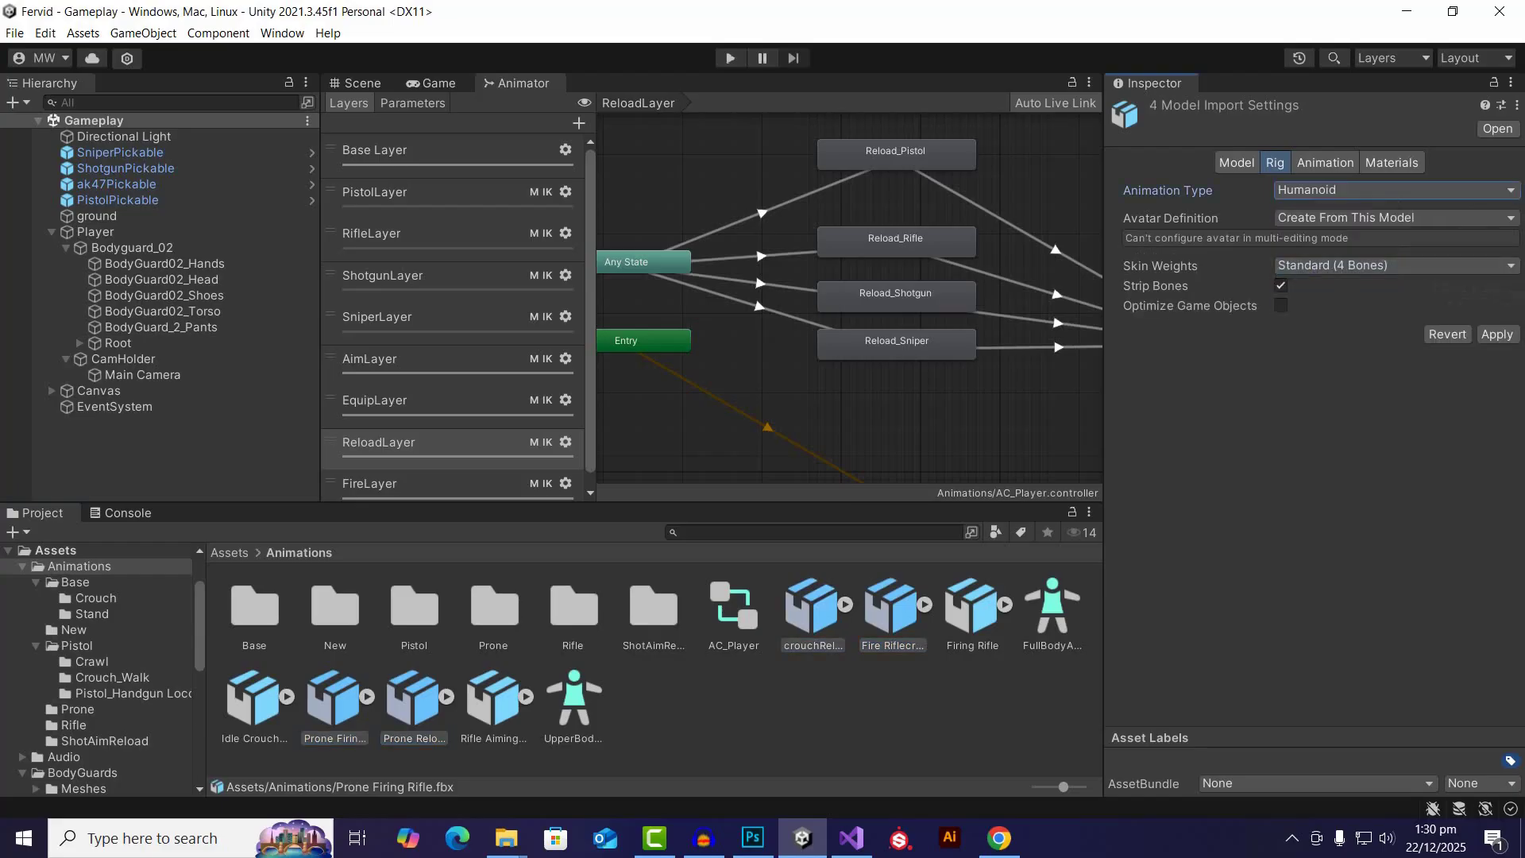
Step: Set the four models' avatar definition to Copy From Other Avatar with SkelMesh_Bodyguard_02Avatar as the source, and apply it
click(1394, 218)
click(1343, 280)
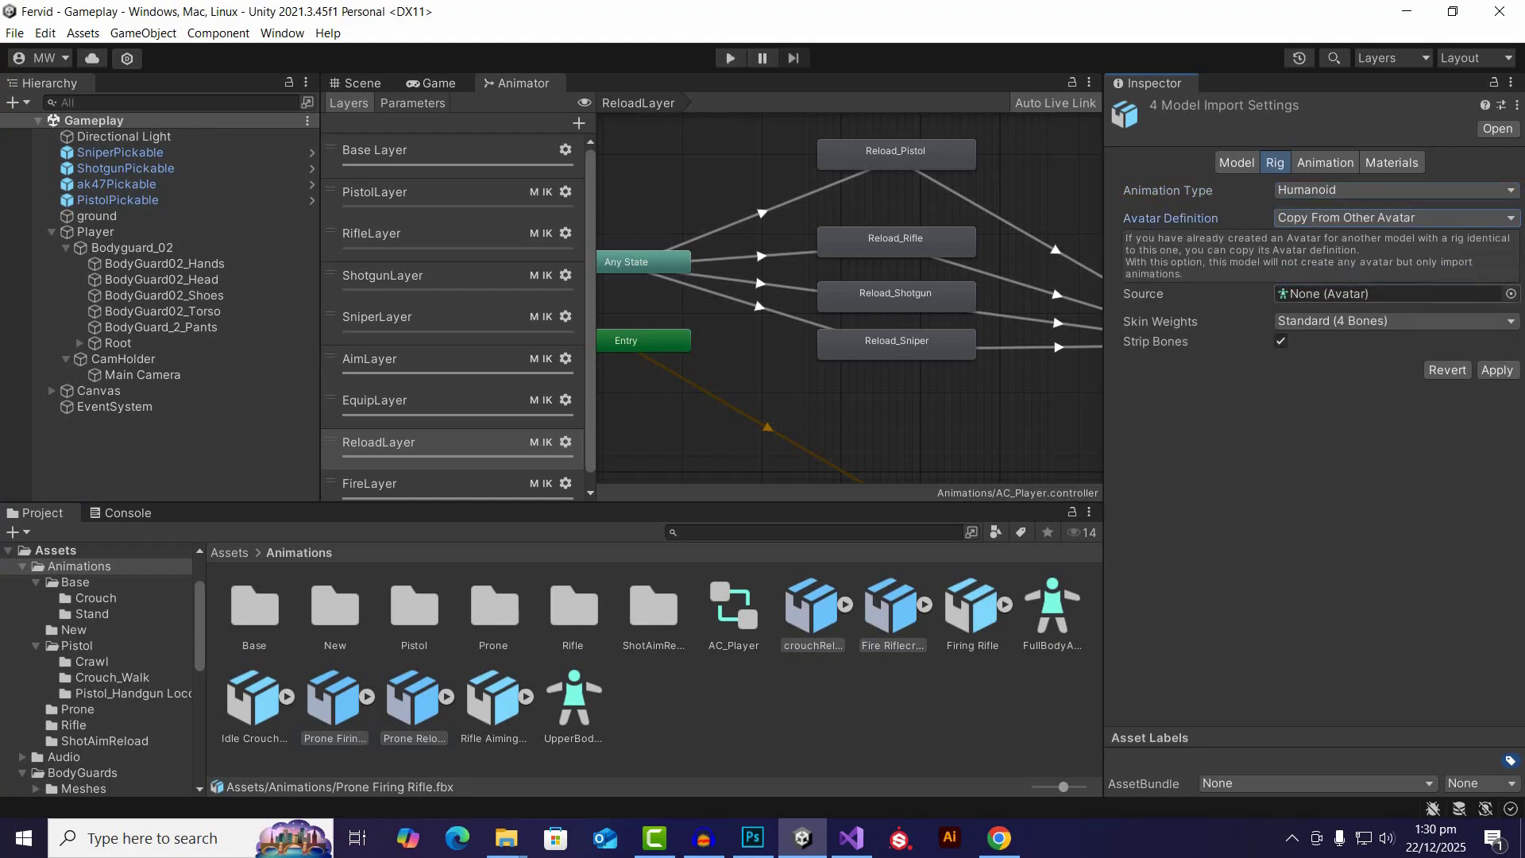
click(1511, 293)
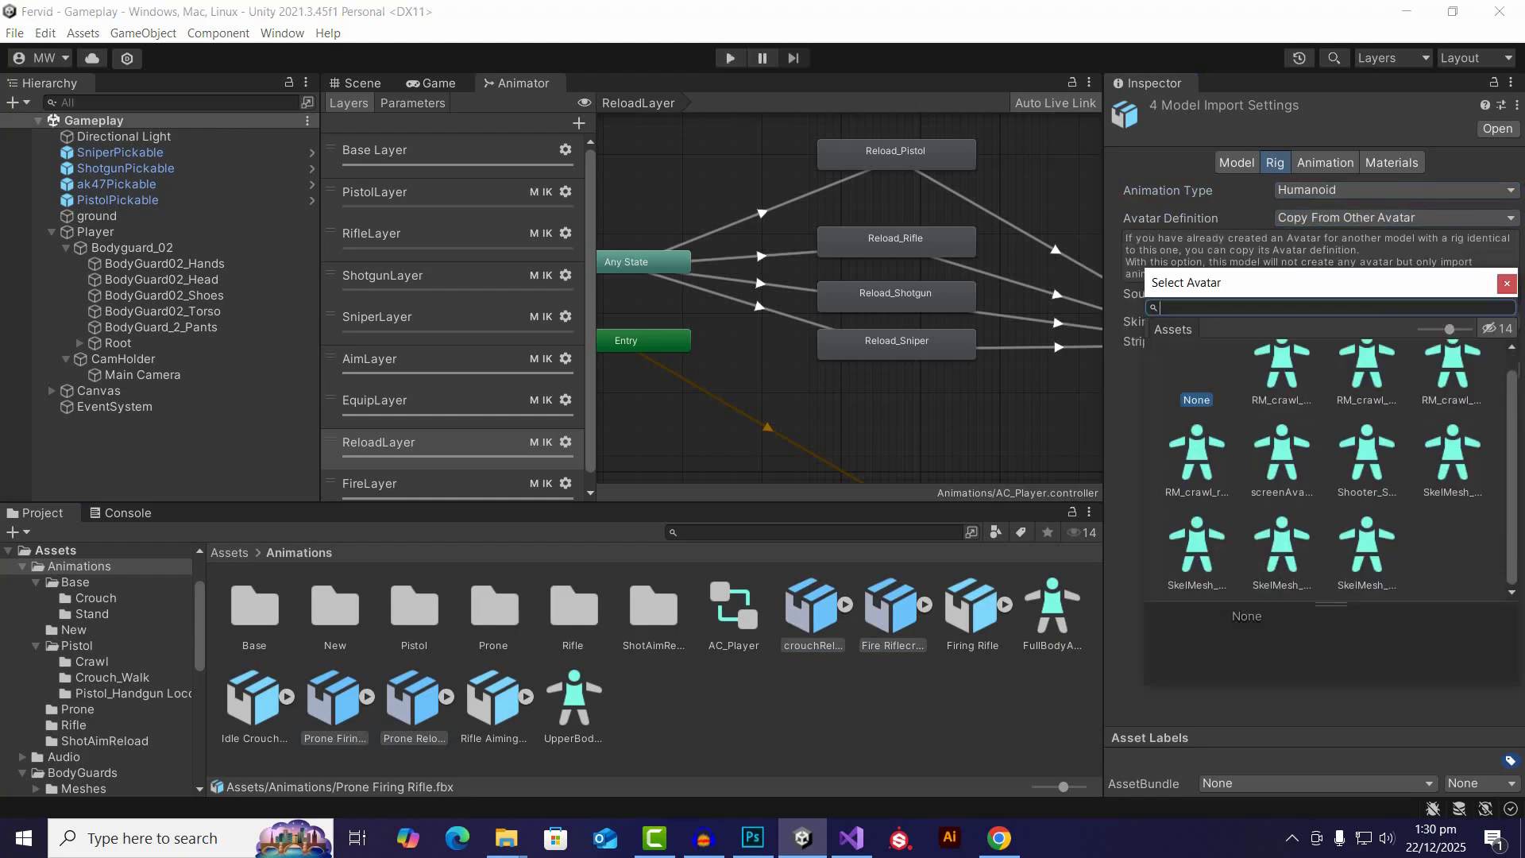
click(1281, 547)
click(1196, 547)
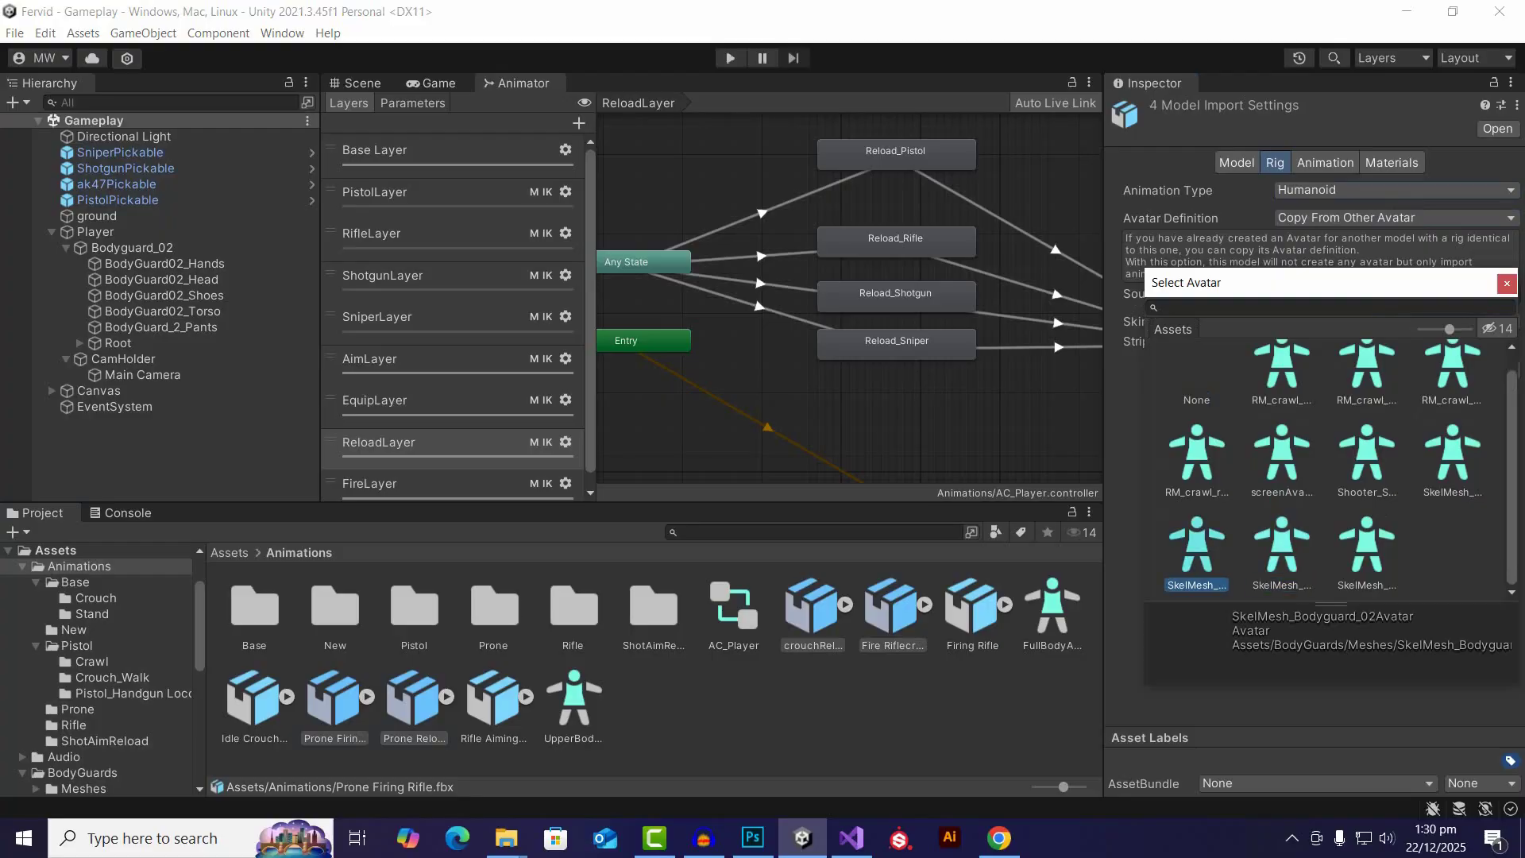
click(1507, 283)
click(1497, 370)
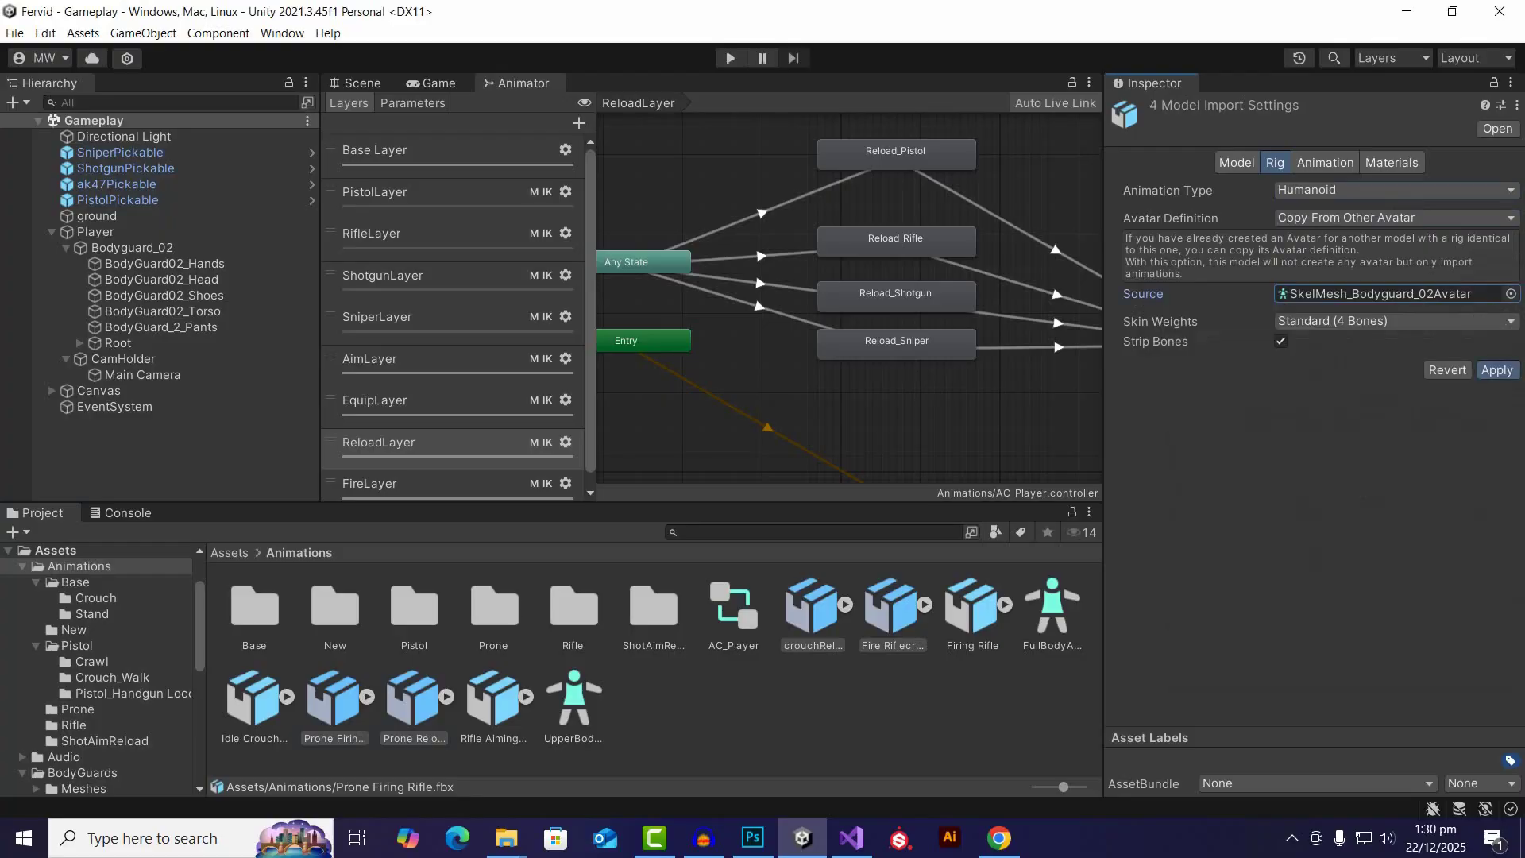
Step: Rename the animation clip of the Fire Riflecrouch model as crouchfirerifle
click(1325, 162)
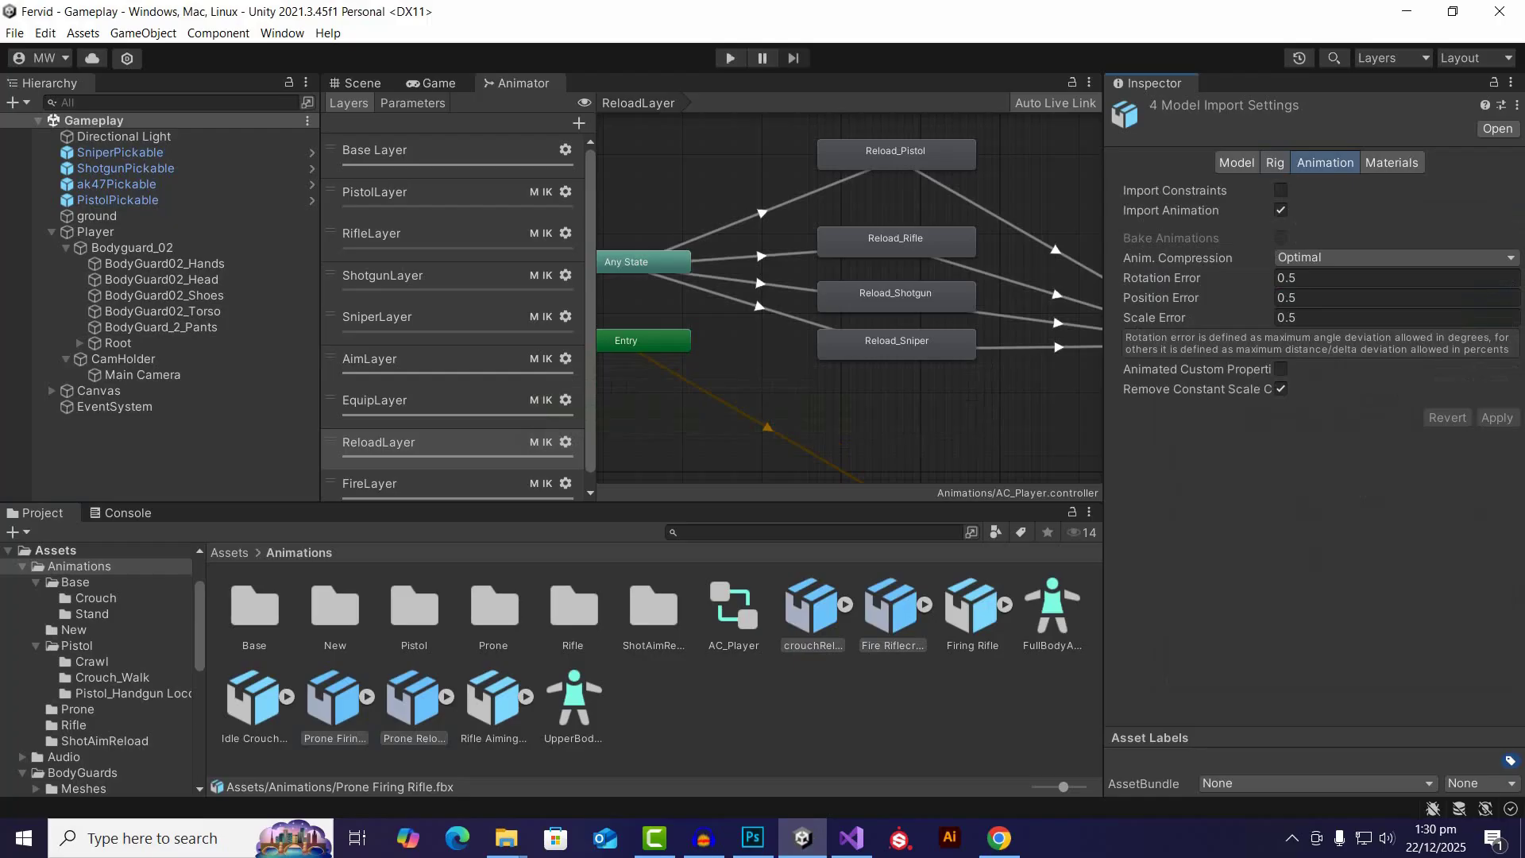
click(893, 610)
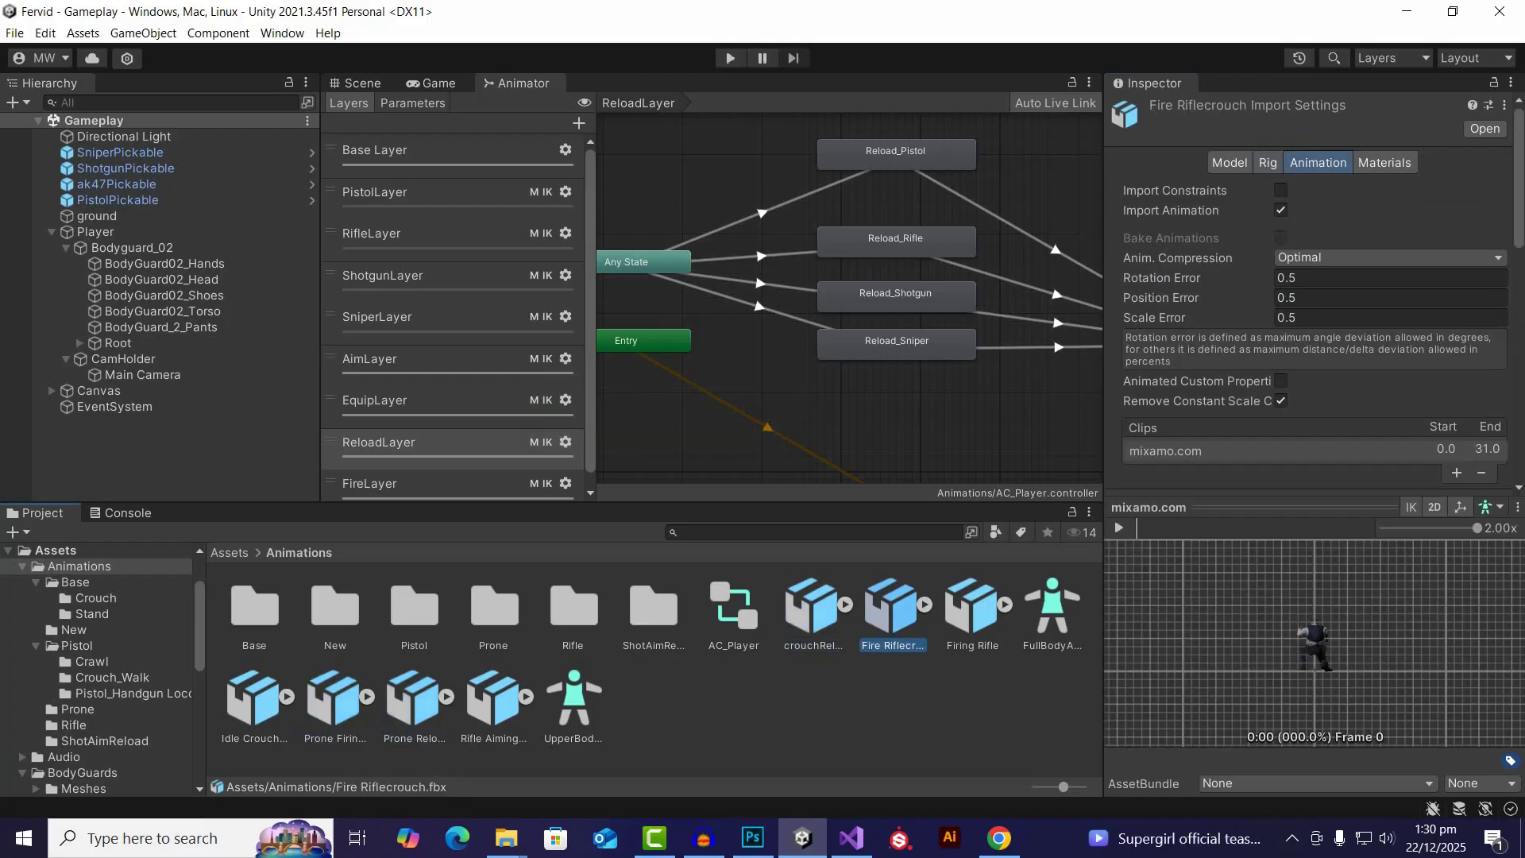
scroll(1315, 294, down, 5)
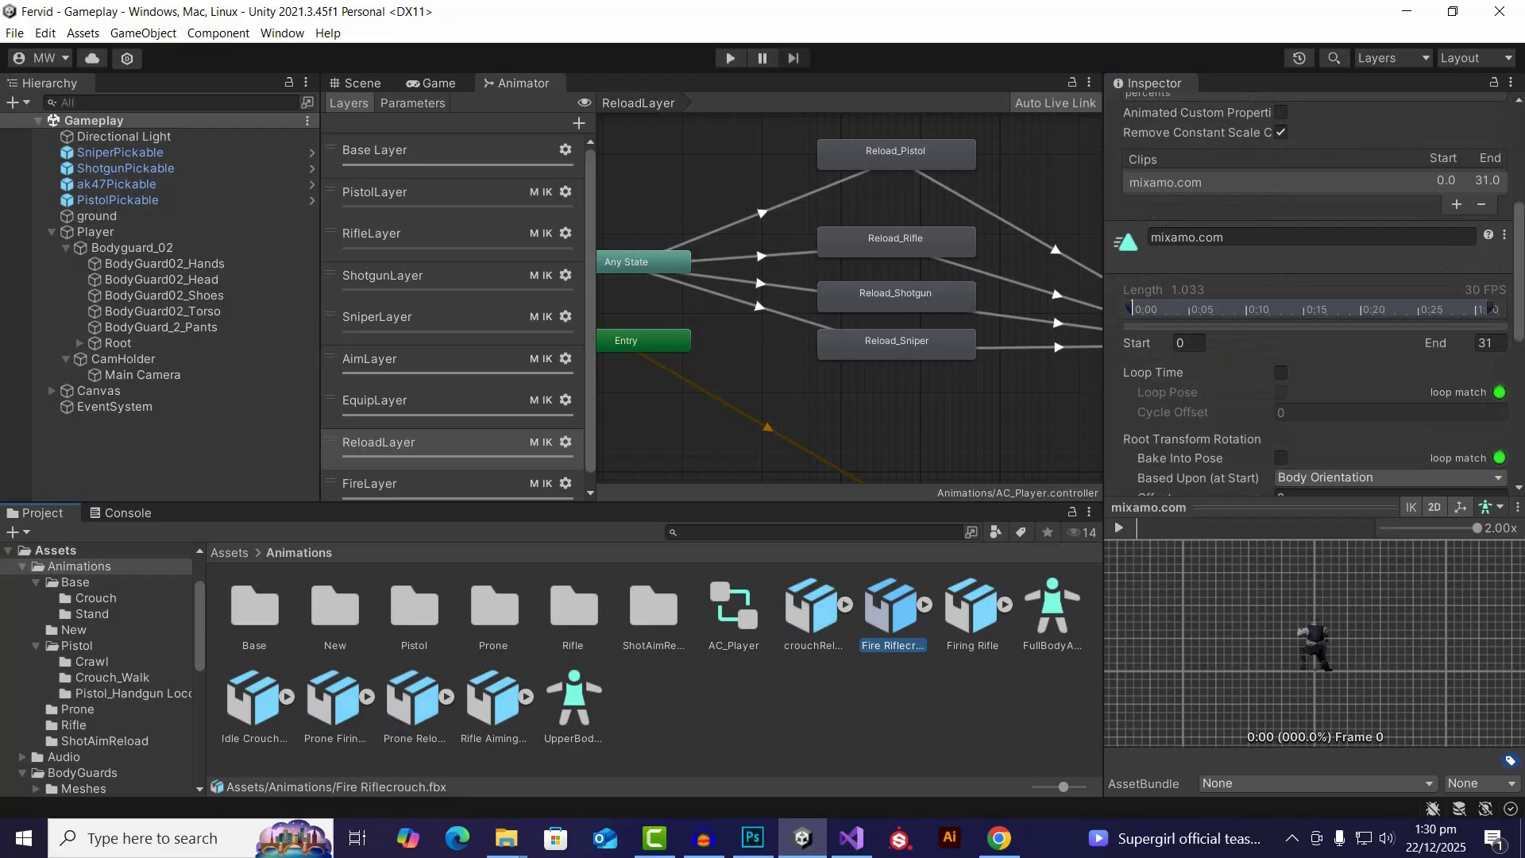
click(1287, 238)
text(crou)
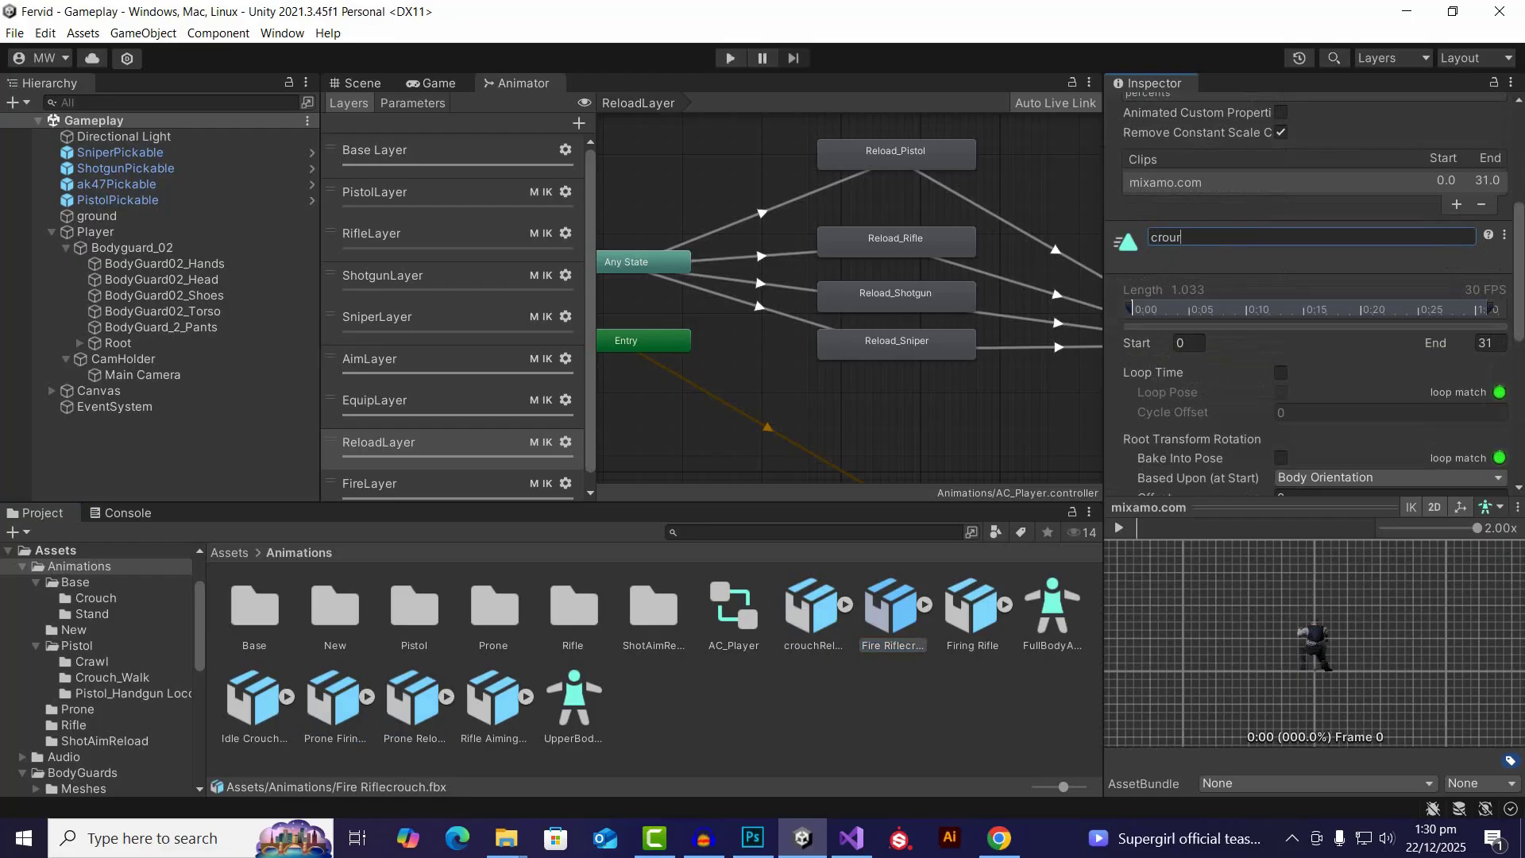
text(chfirerifle)
key(Return)
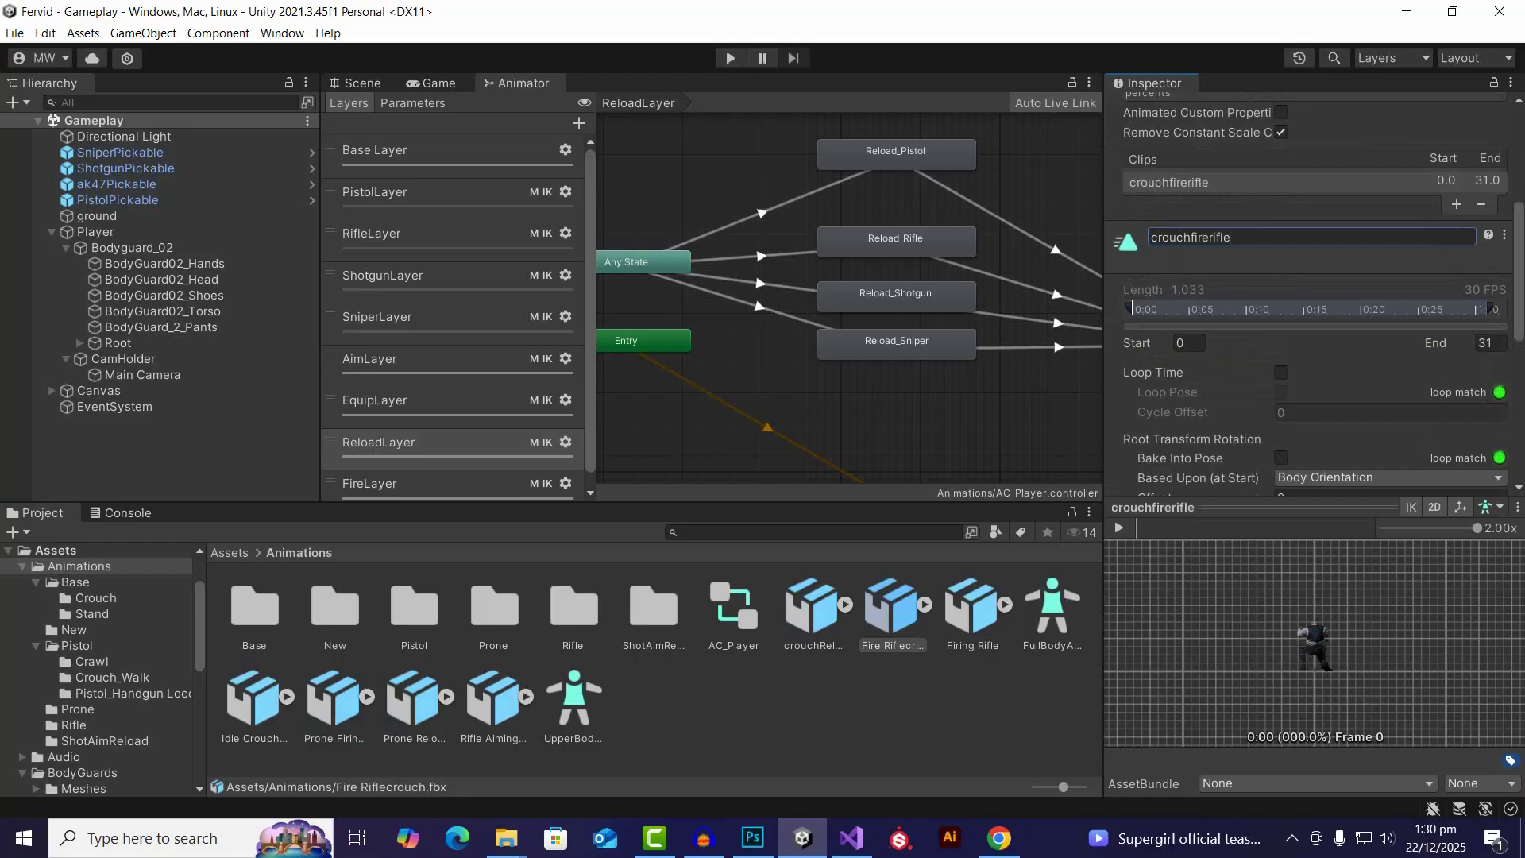
Step: Enable Loop Time on the crouchfirerifle clip and bake its root rotation, based on Original, and its root Y position into the pose
click(1281, 373)
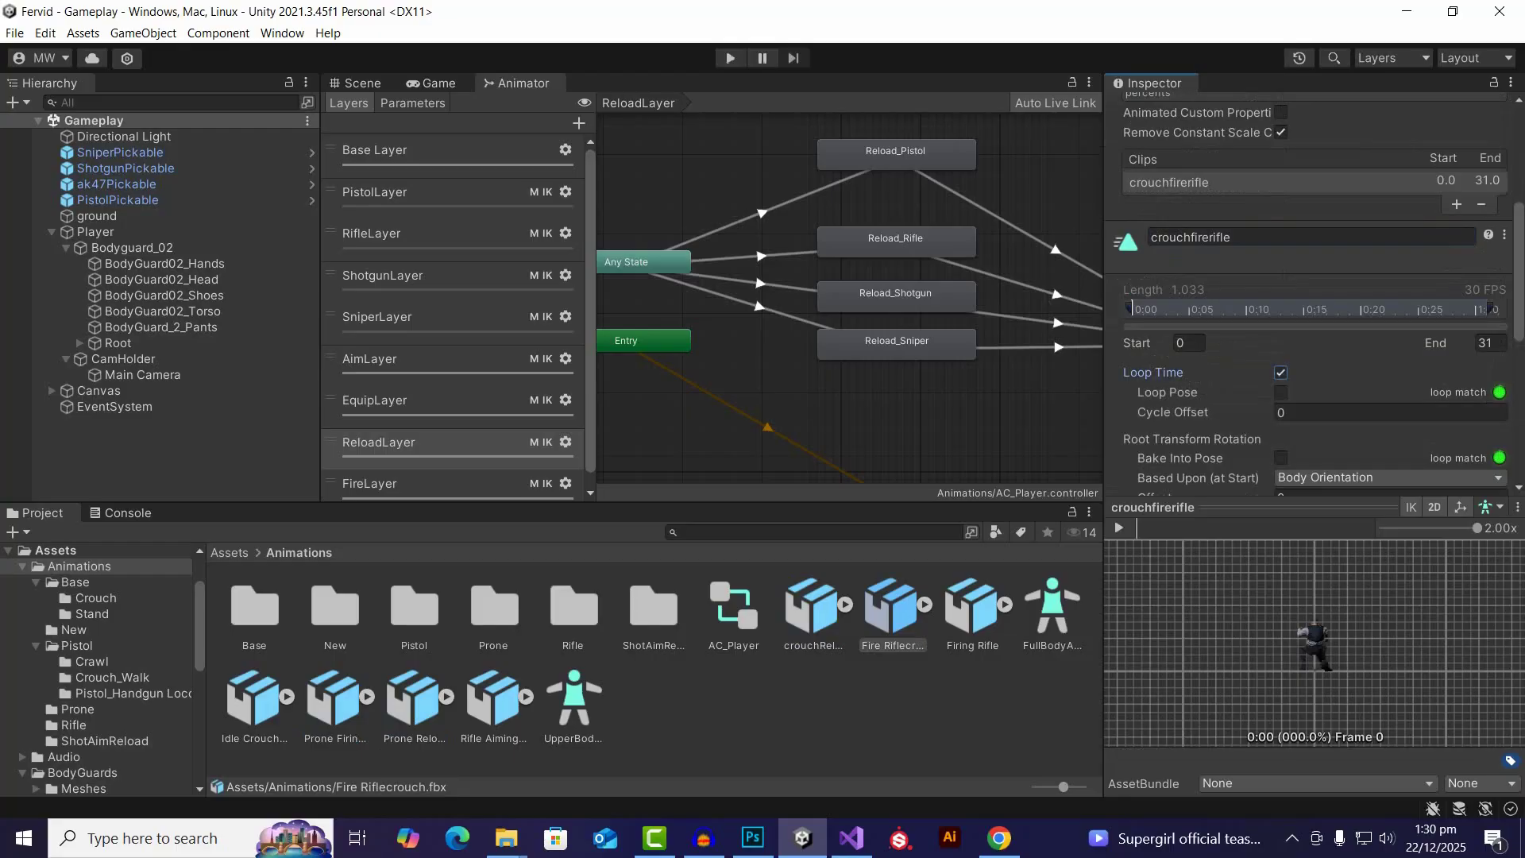
scroll(1282, 371, down, 3)
click(1391, 317)
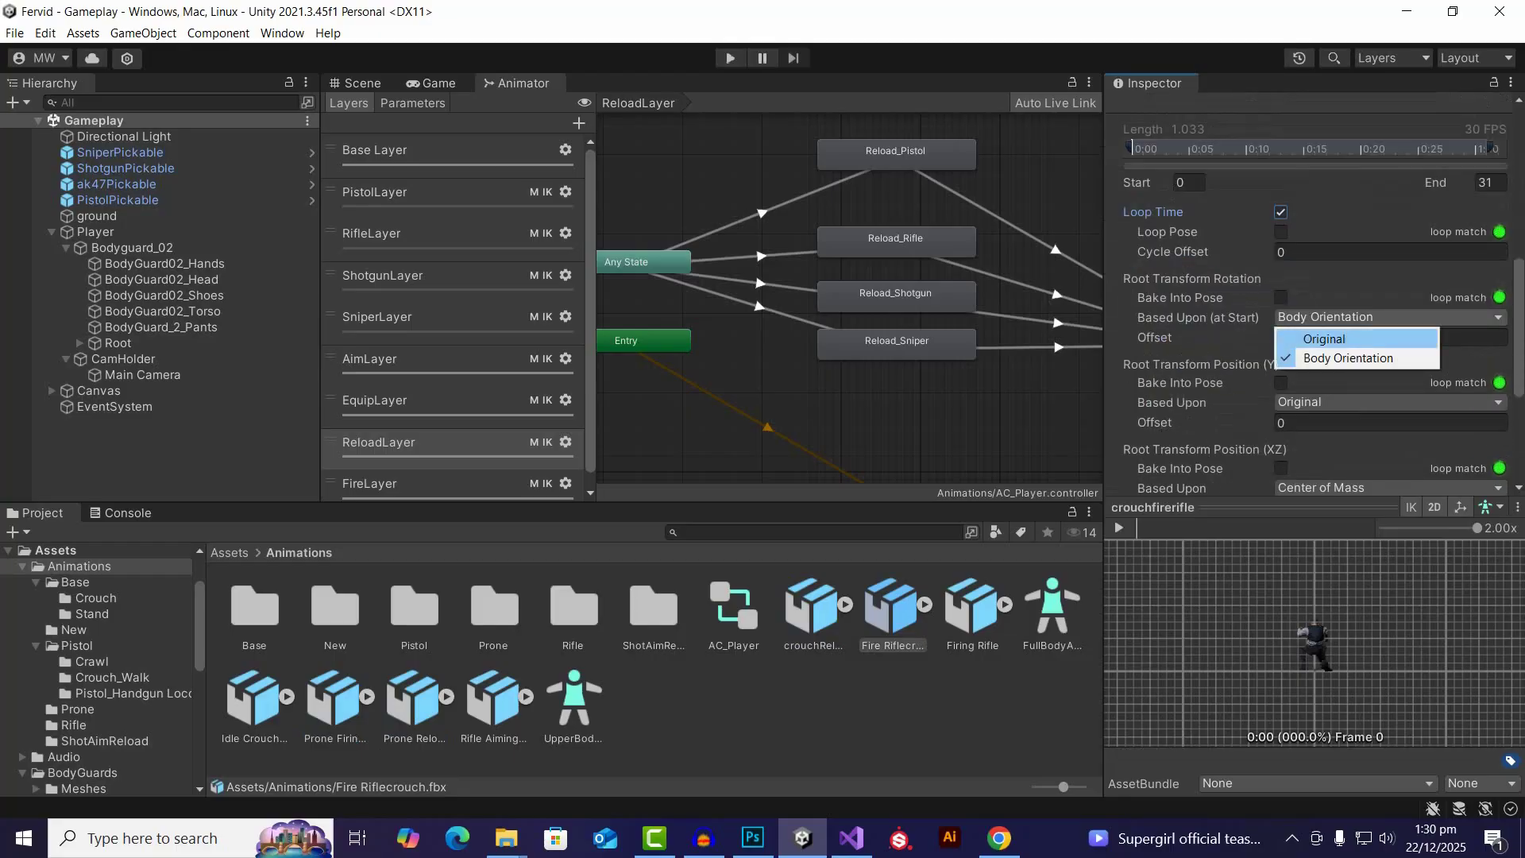
click(1311, 337)
click(1280, 297)
click(1281, 382)
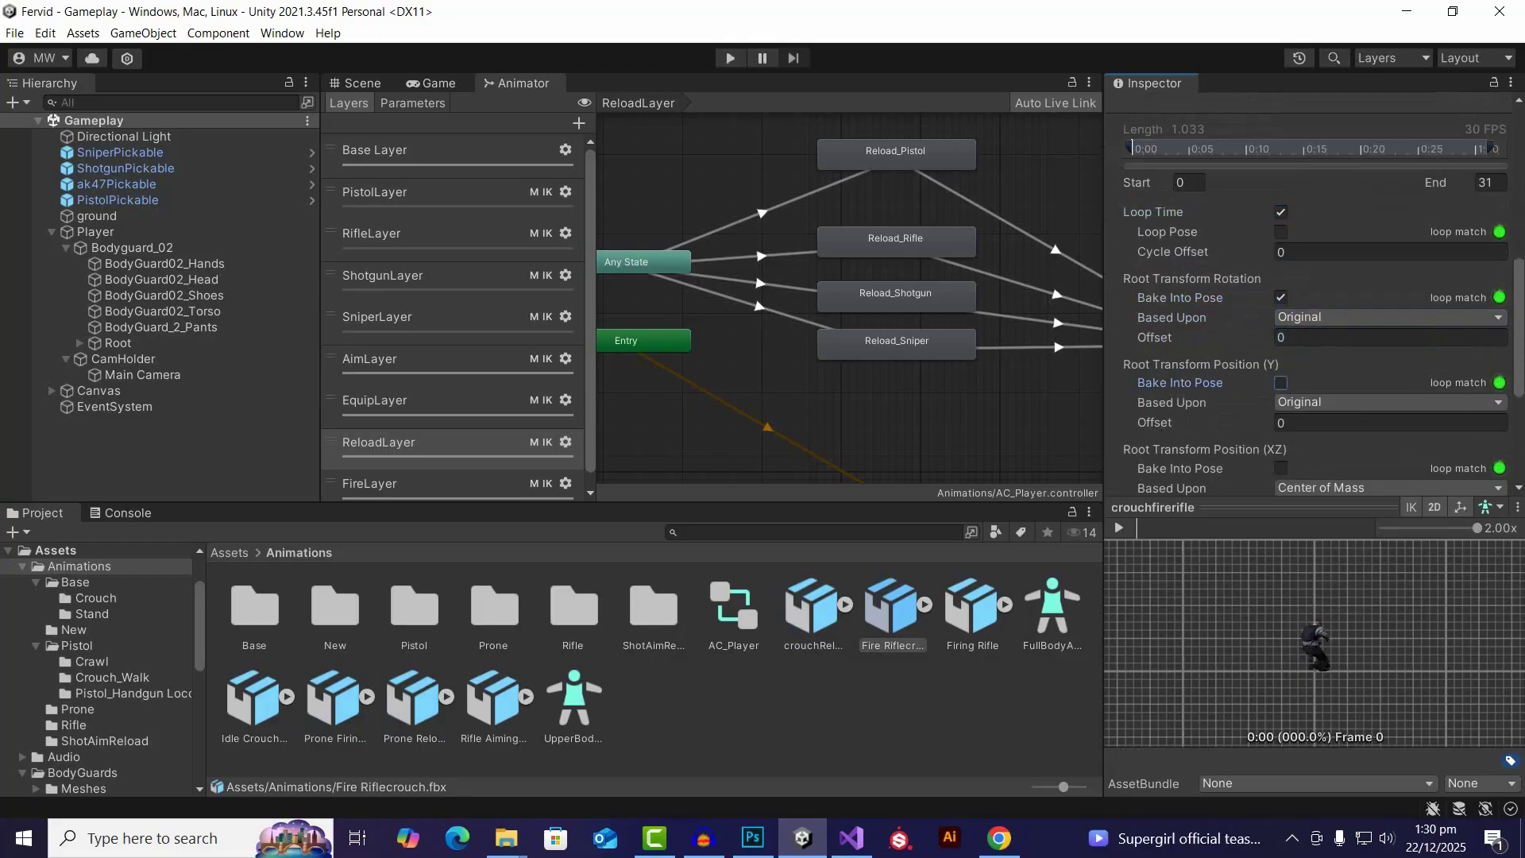
click(1280, 383)
scroll(1281, 382, up, 5)
scroll(1281, 382, down, 10)
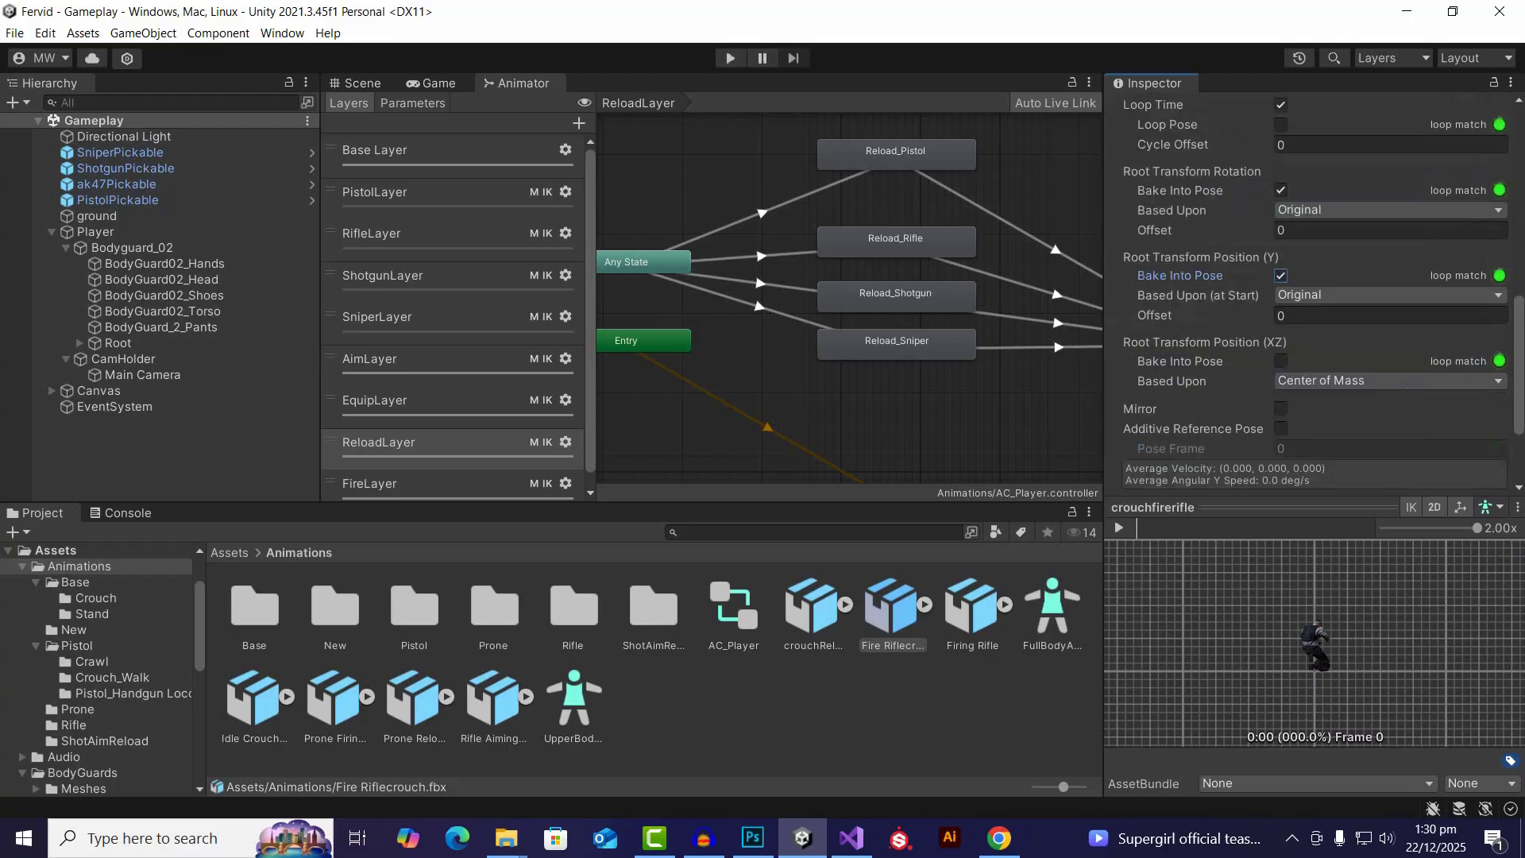
scroll(1311, 294, up, 7)
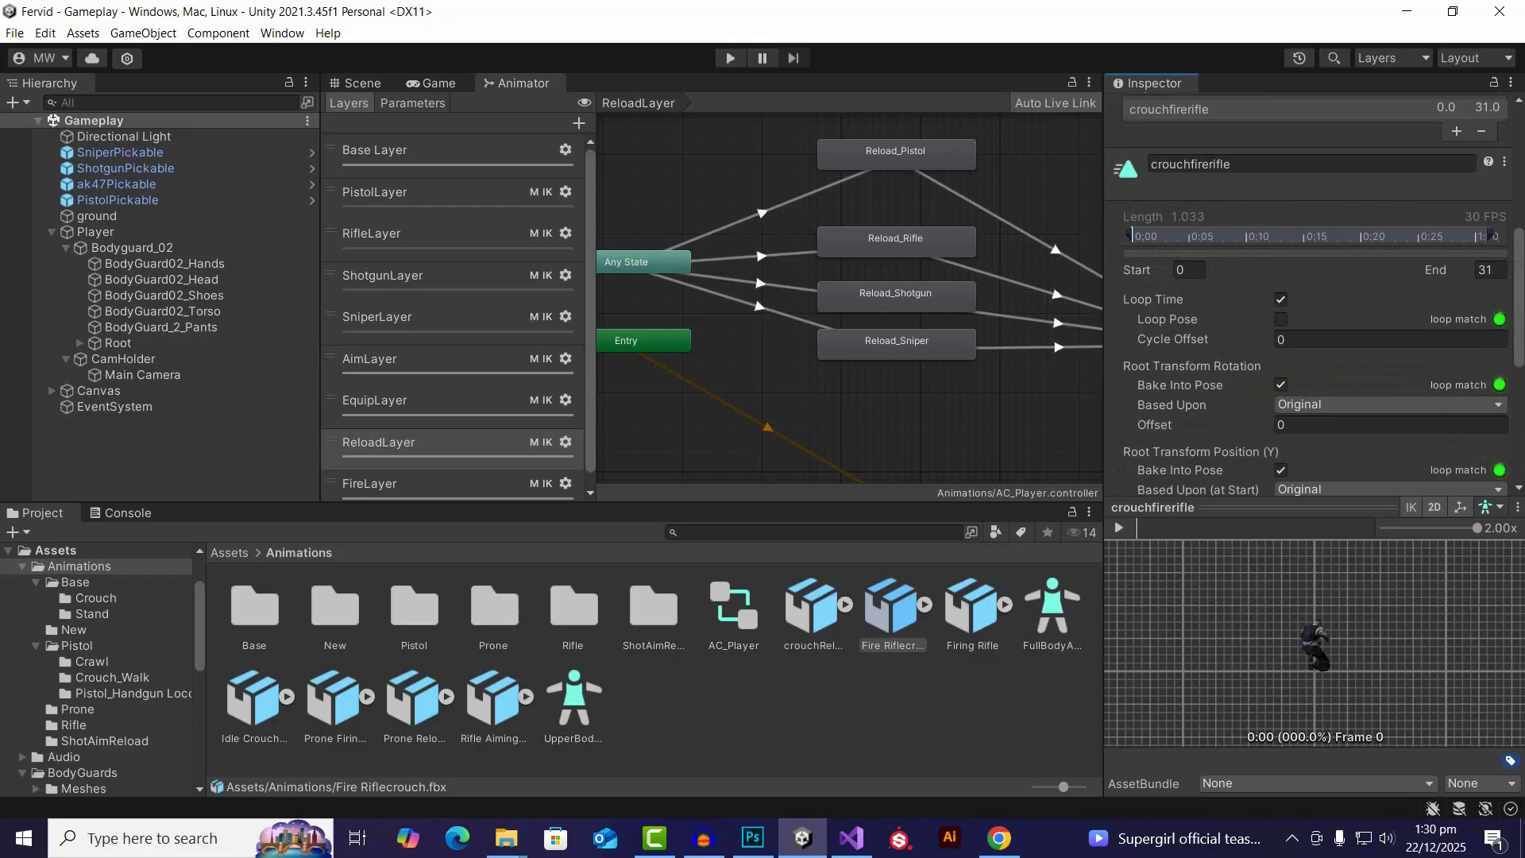
Step: Rename the animation clip of the Prone Firing Rifle model as pronefire
click(254, 699)
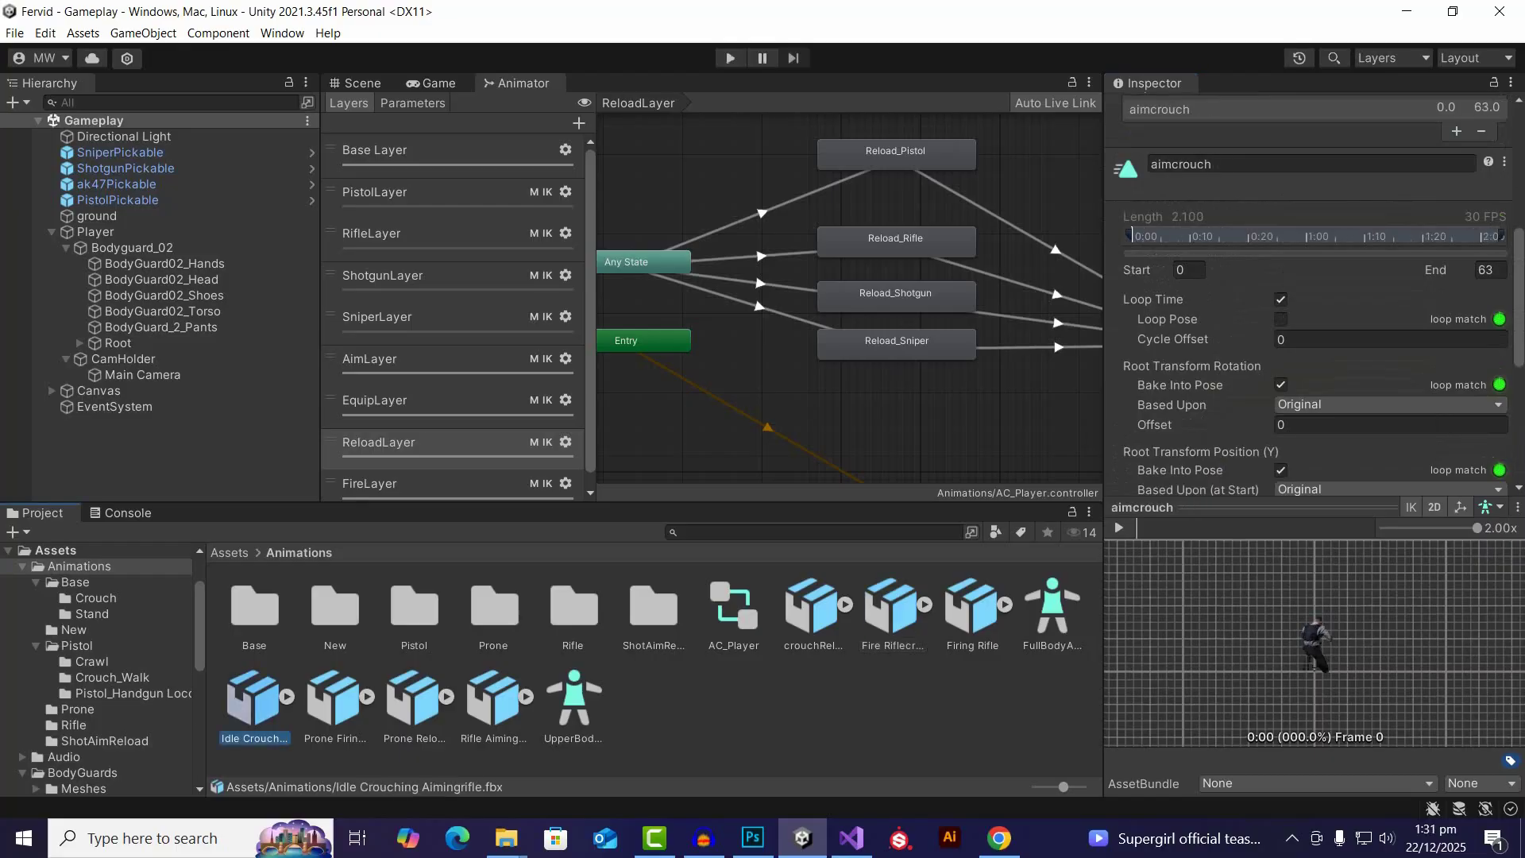
click(334, 699)
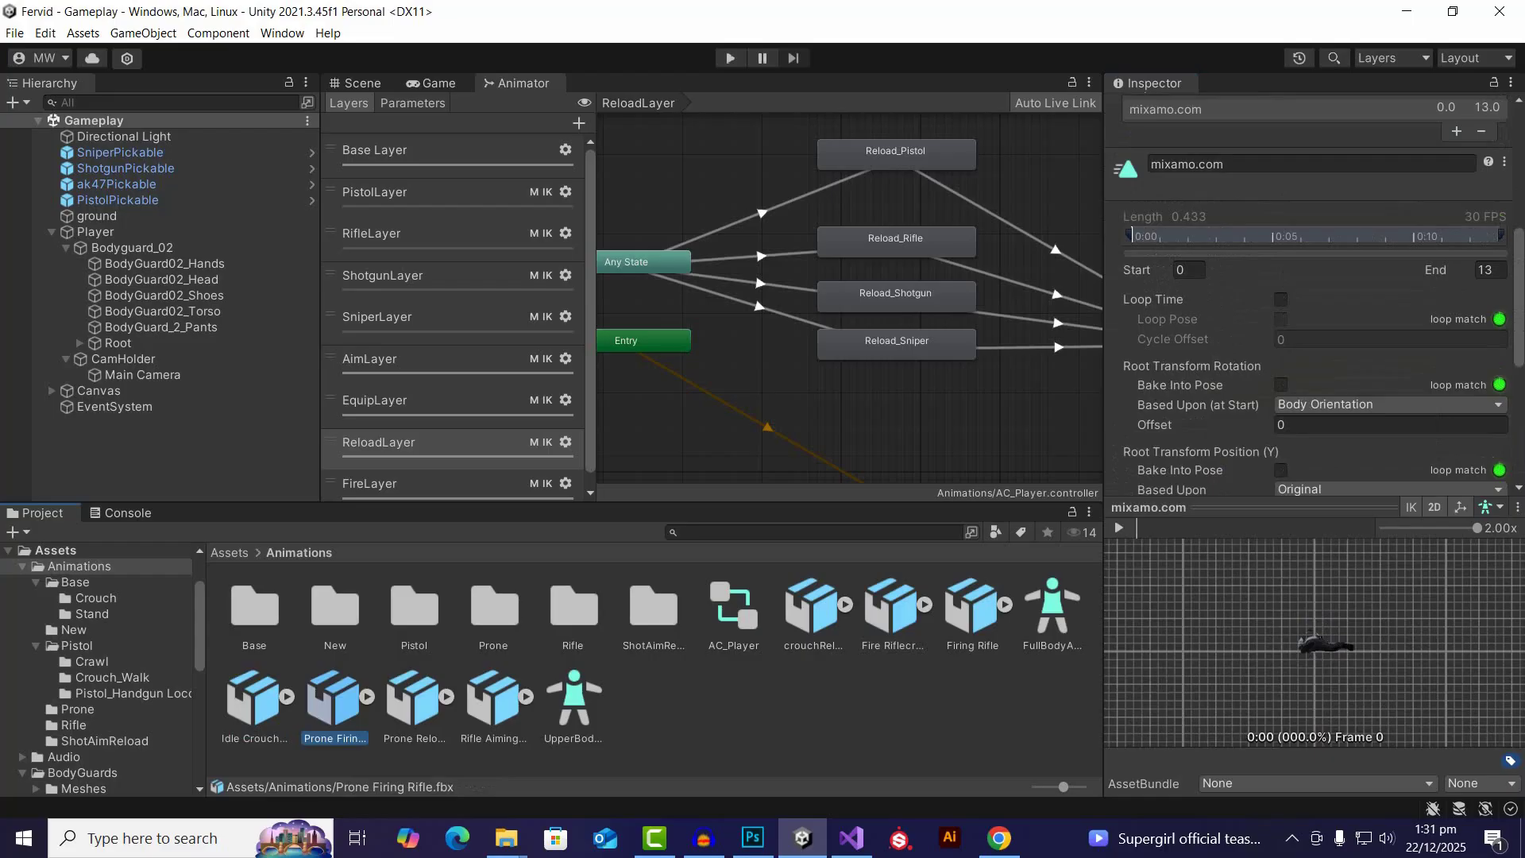
click(1279, 165)
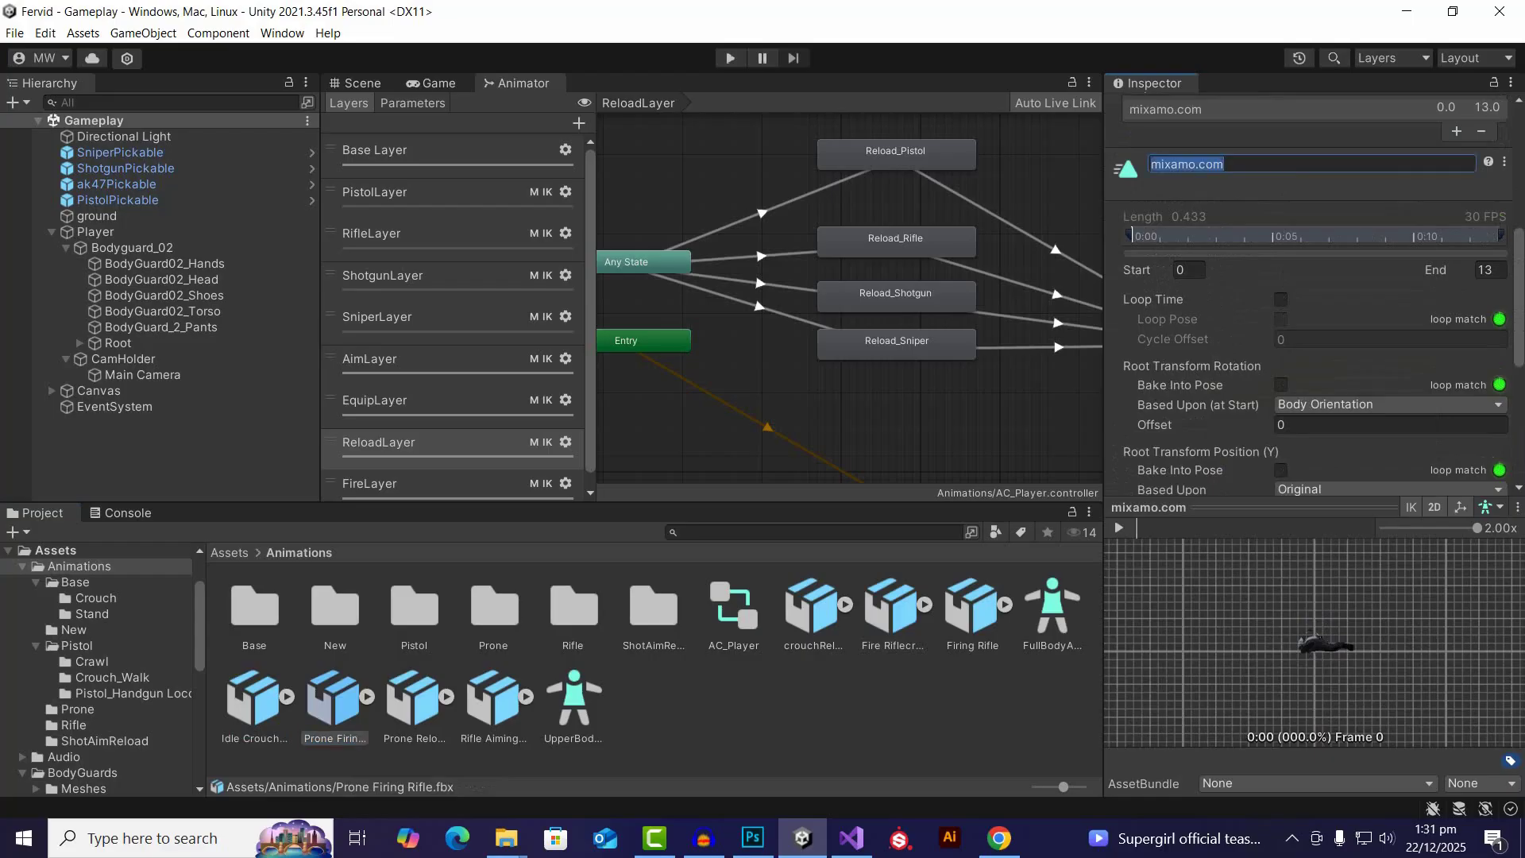
text(pronefire)
key(Return)
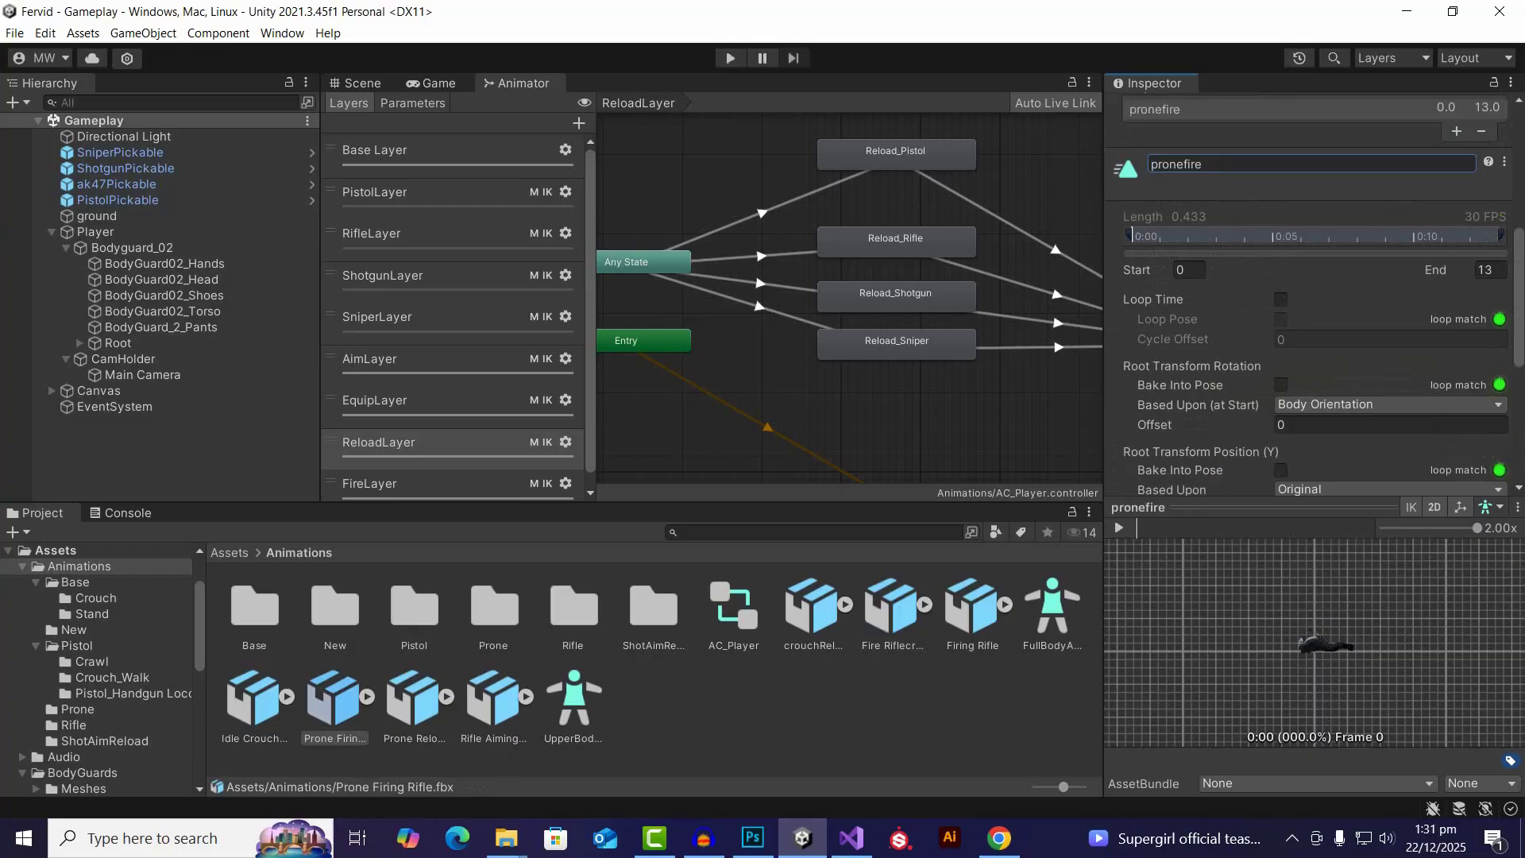
Step: Enable Loop Time on the pronefire clip, base its root rotation on Original, and bake its root Y position into the pose
click(1281, 299)
click(1387, 404)
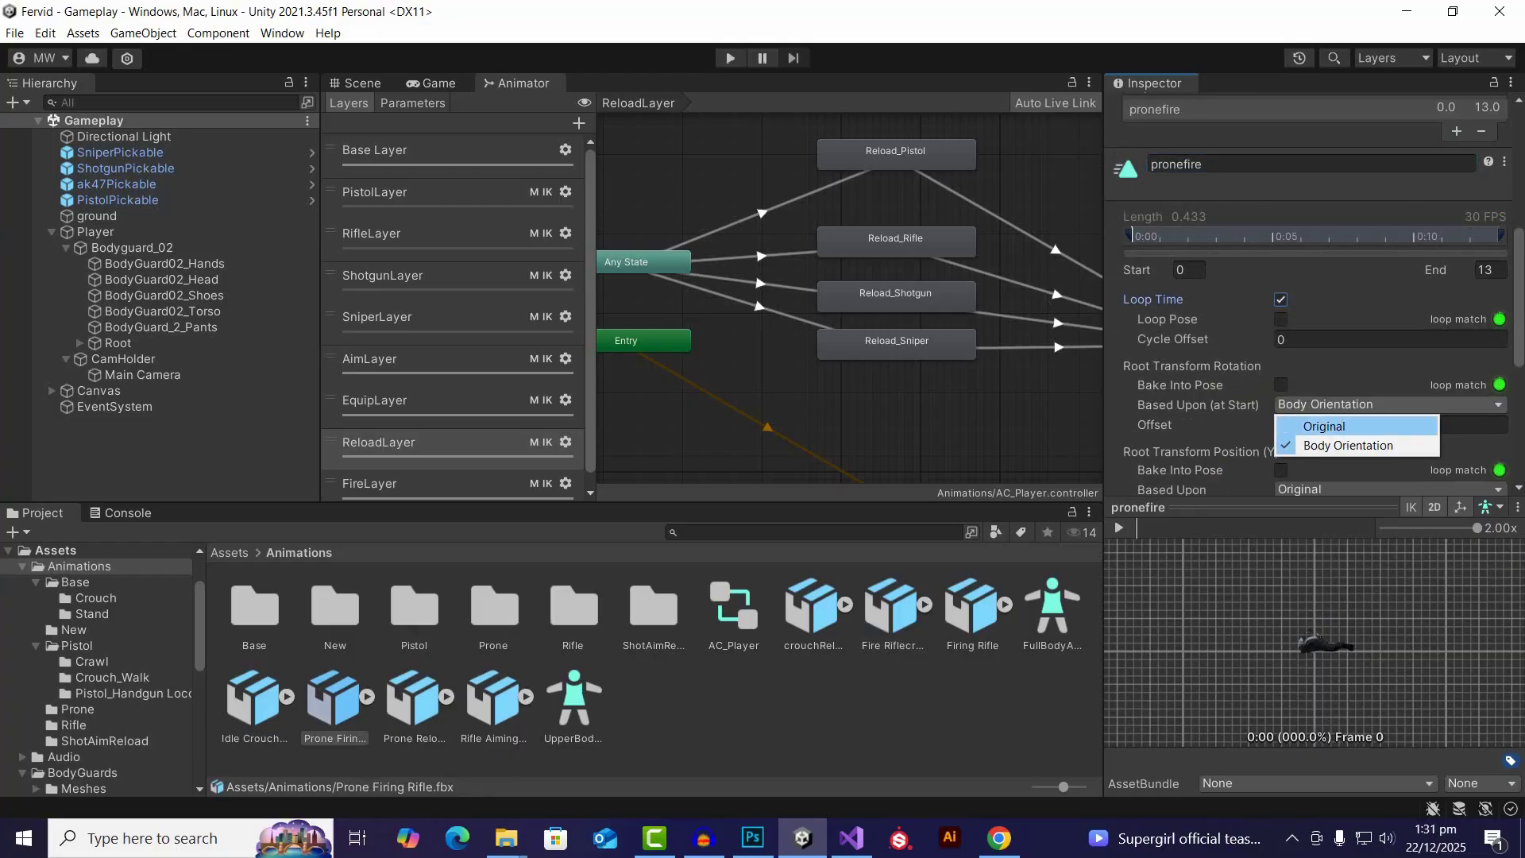
click(1324, 427)
scroll(1324, 357, down, 3)
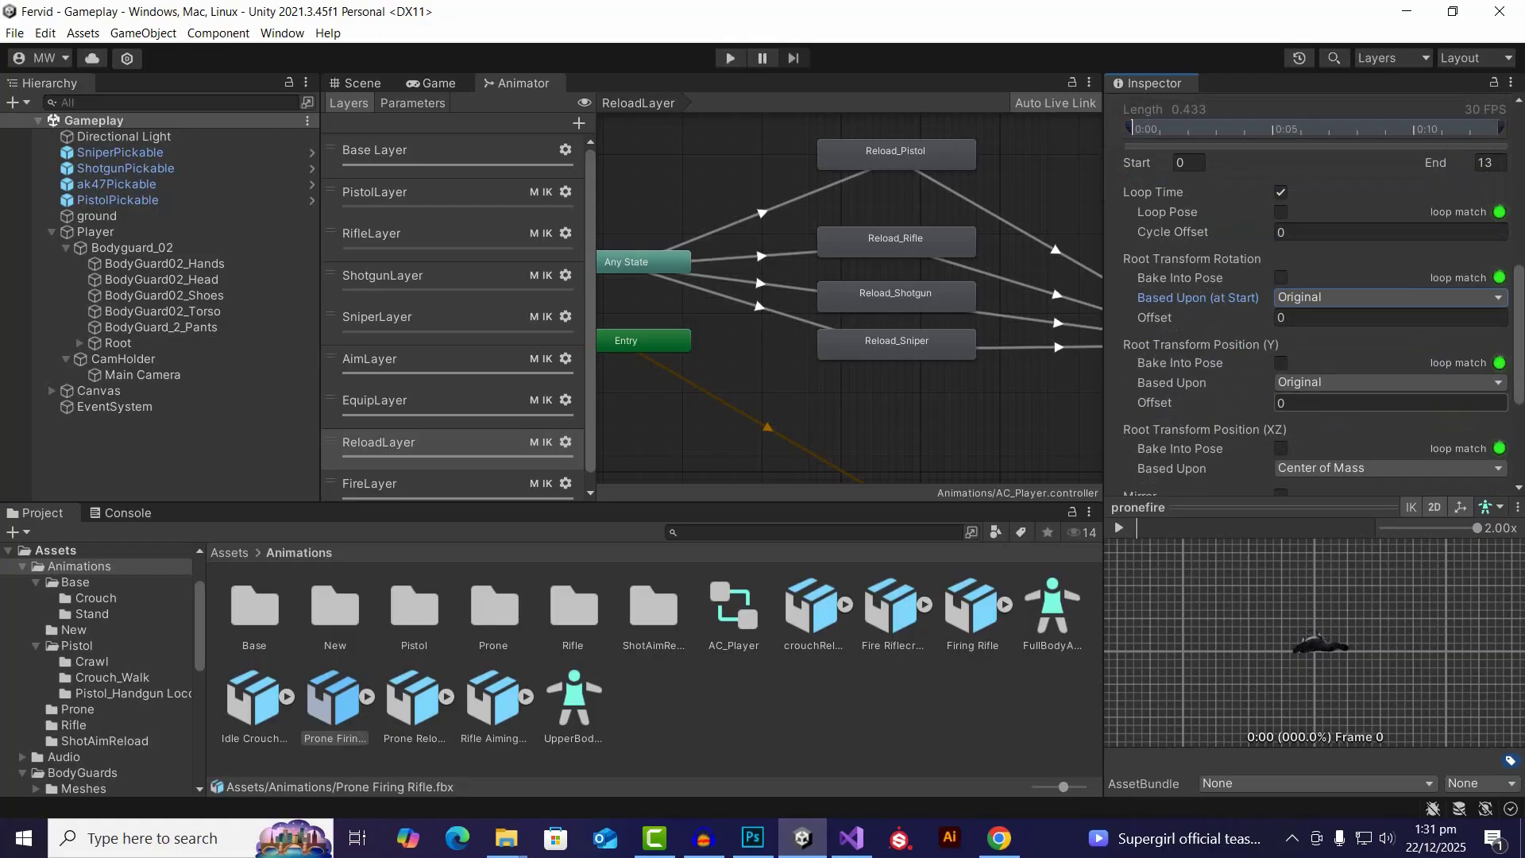
click(1281, 363)
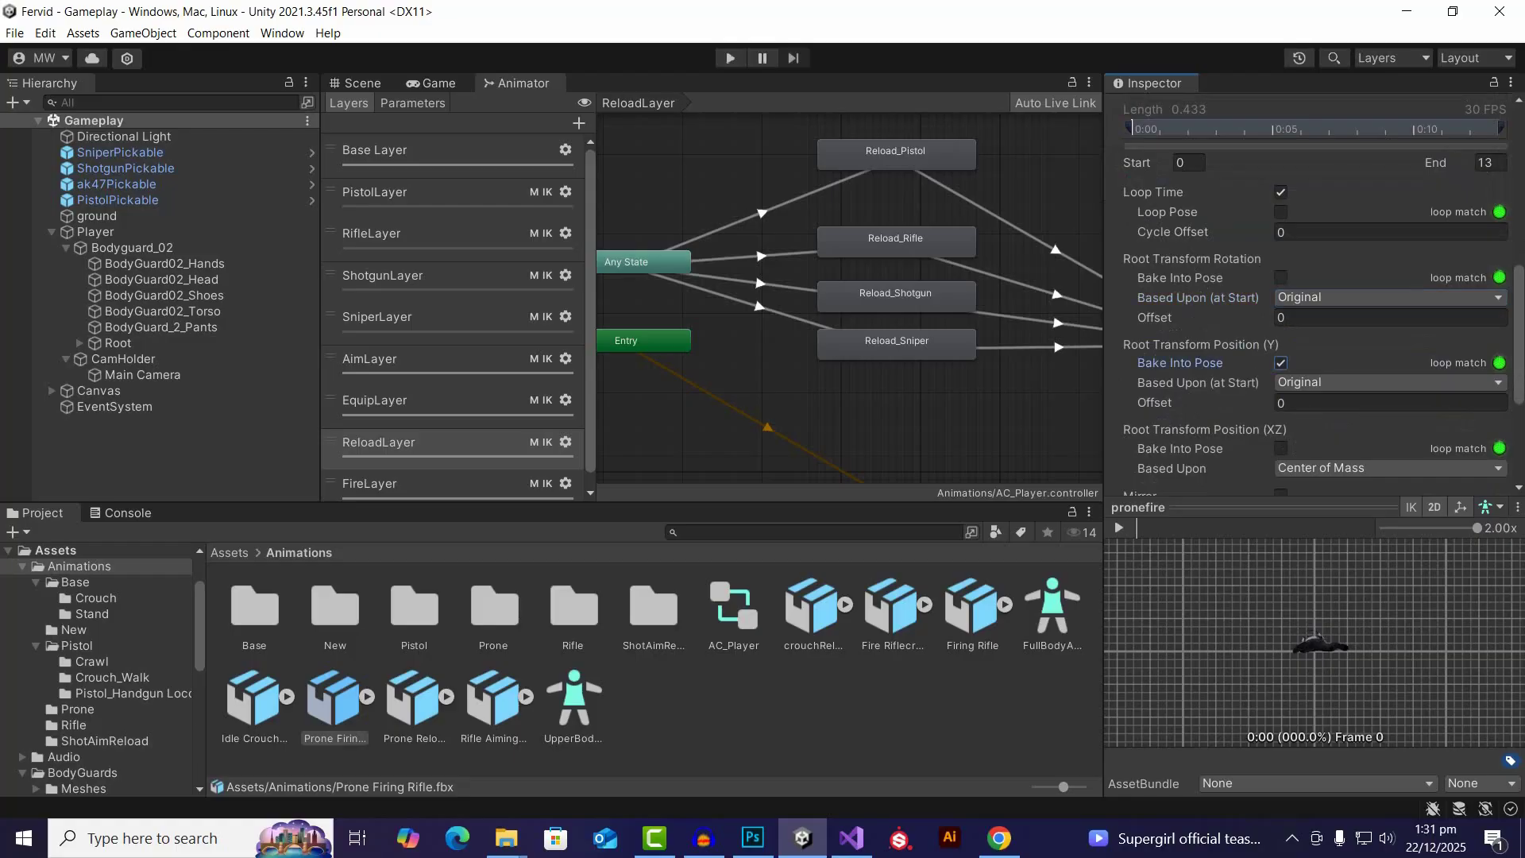
scroll(1311, 318, down, 5)
scroll(1311, 317, up, 10)
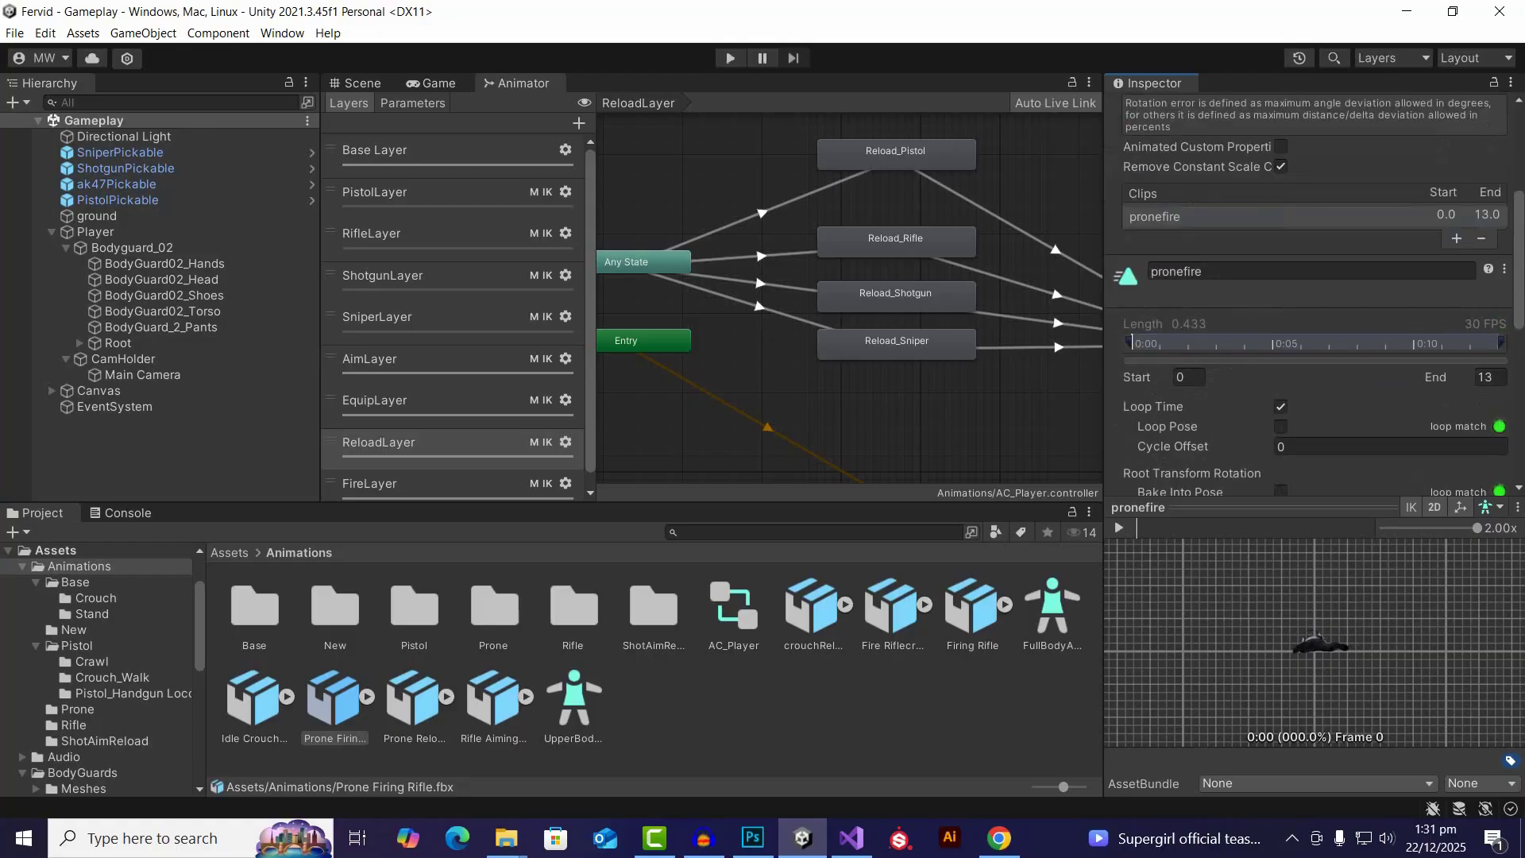
Step: Rename the animation clip of the Prone Reloading model as pronereload
click(414, 699)
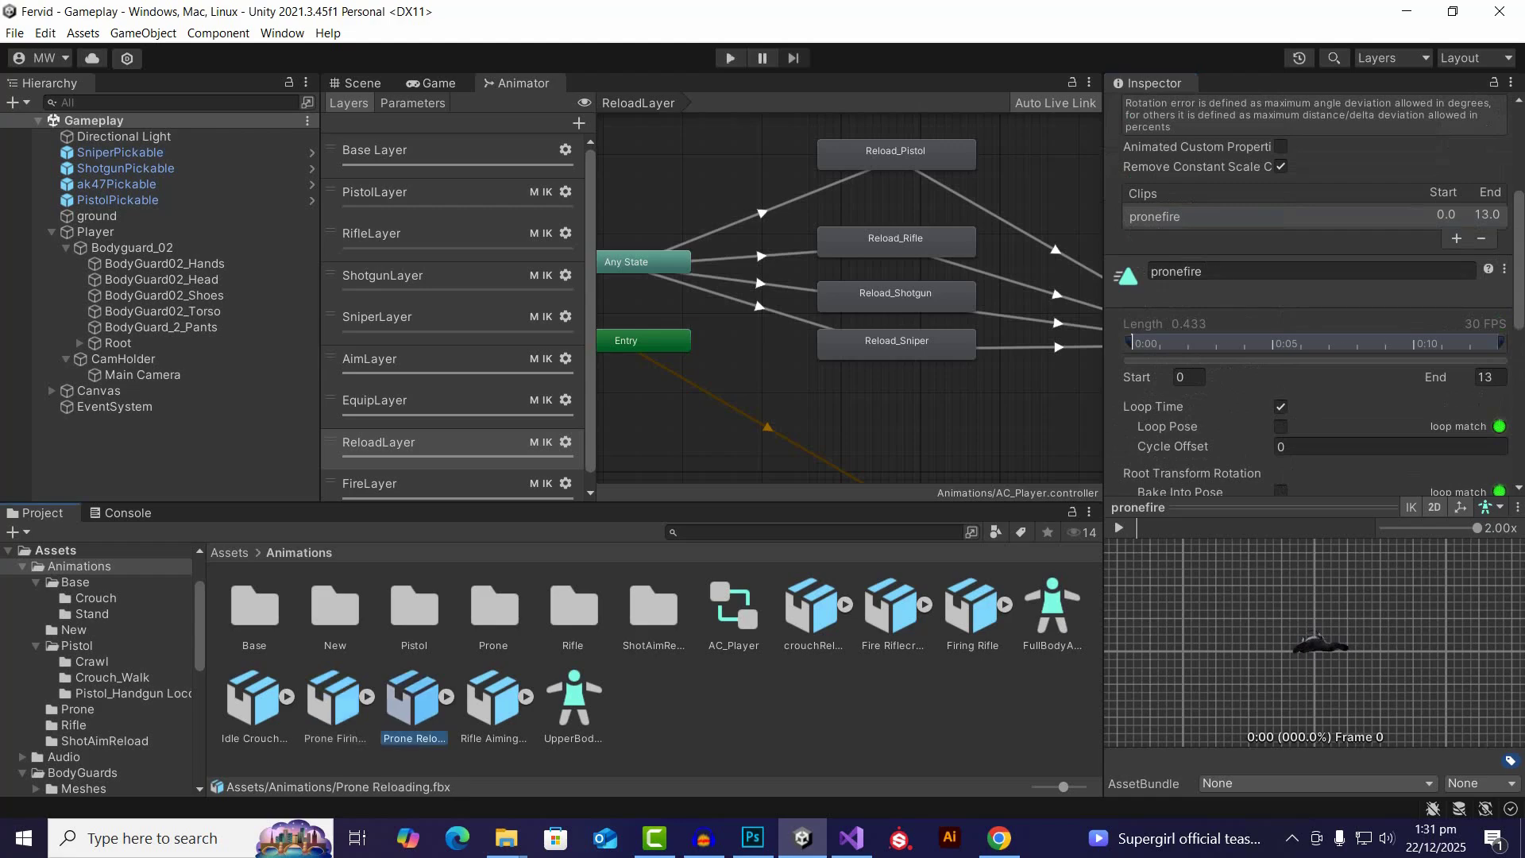
click(1198, 271)
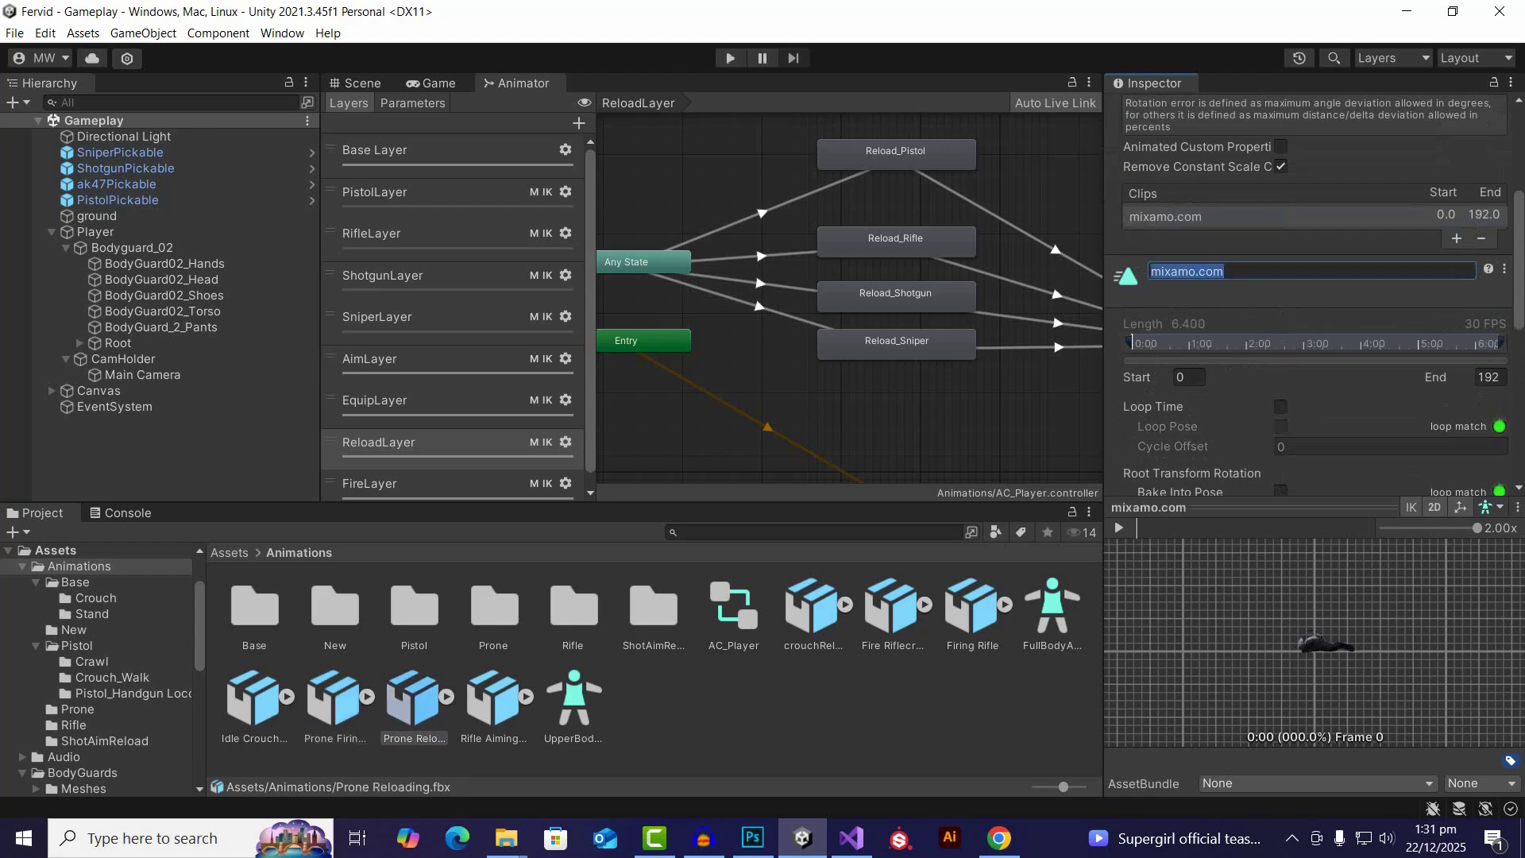
text(pronereload)
key(Return)
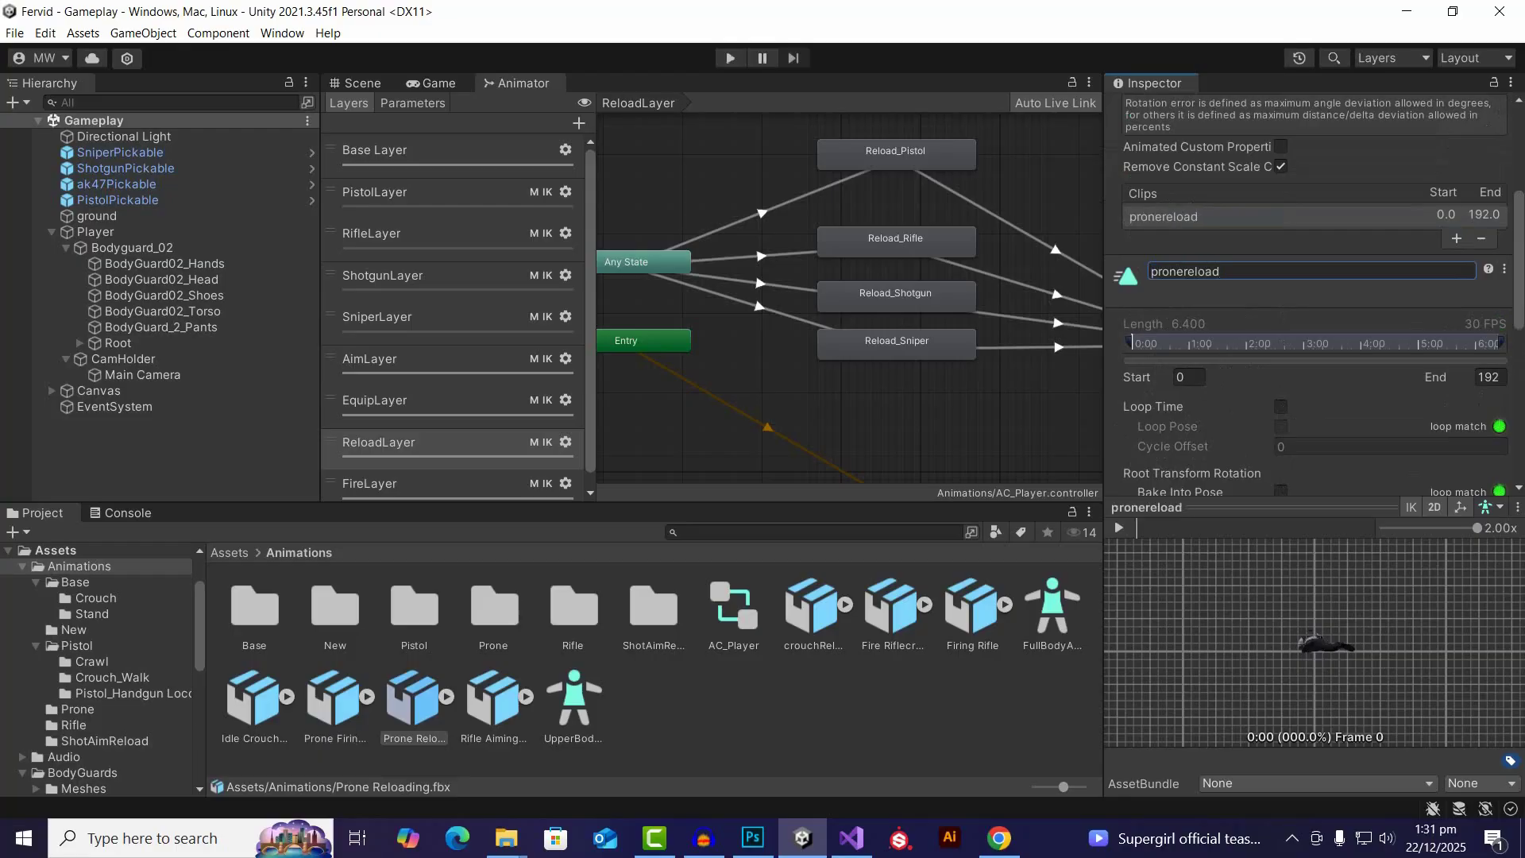
Step: Enable Loop Time on the pronereload clip and bake its root rotation, based on Original, and its root Y position into the pose
click(1281, 405)
scroll(1280, 406, down, 3)
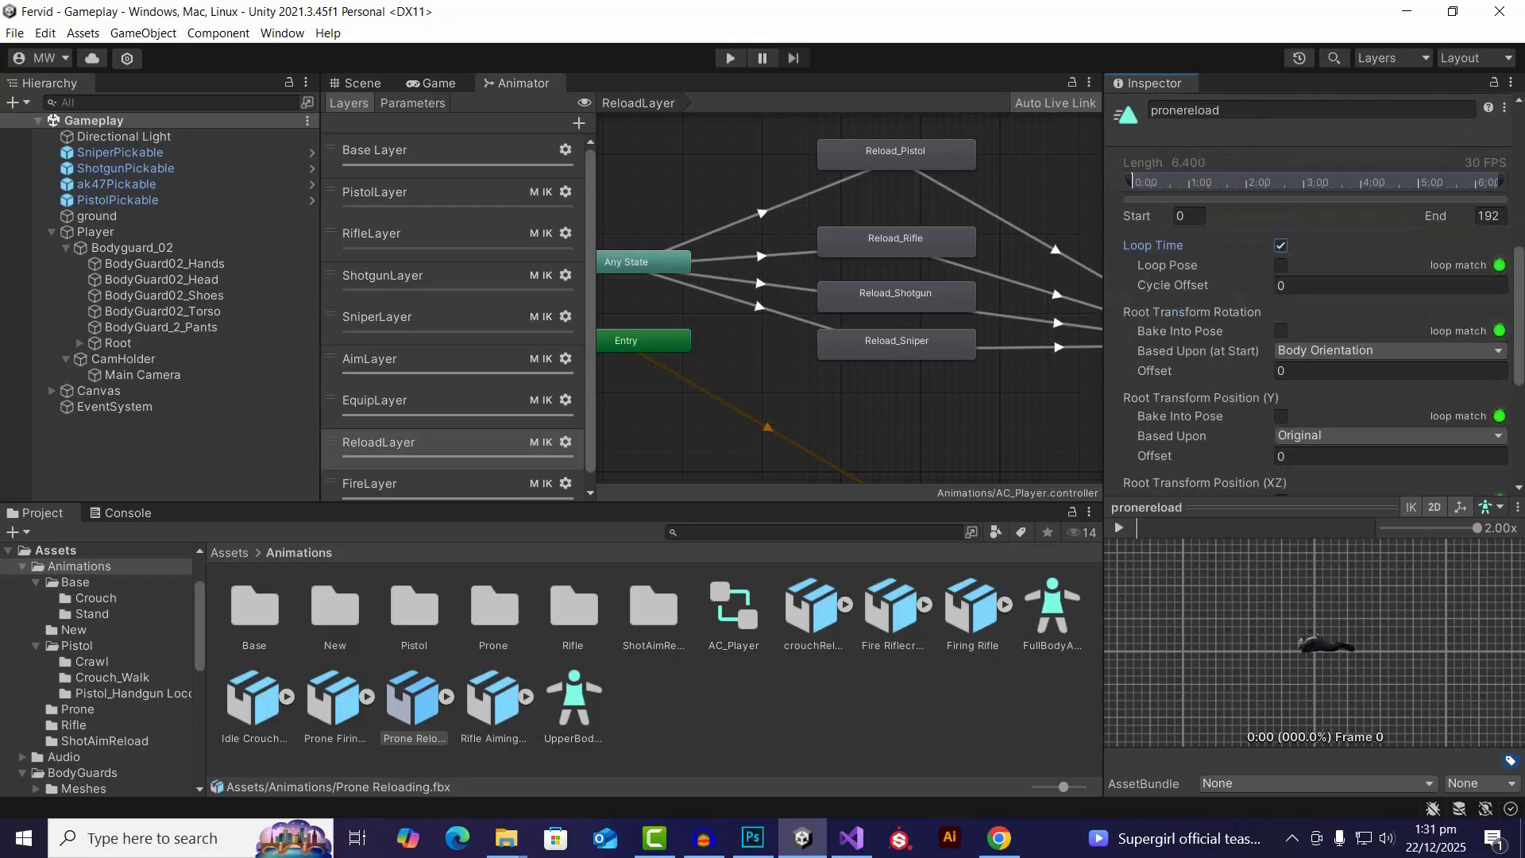
click(1281, 330)
click(1391, 350)
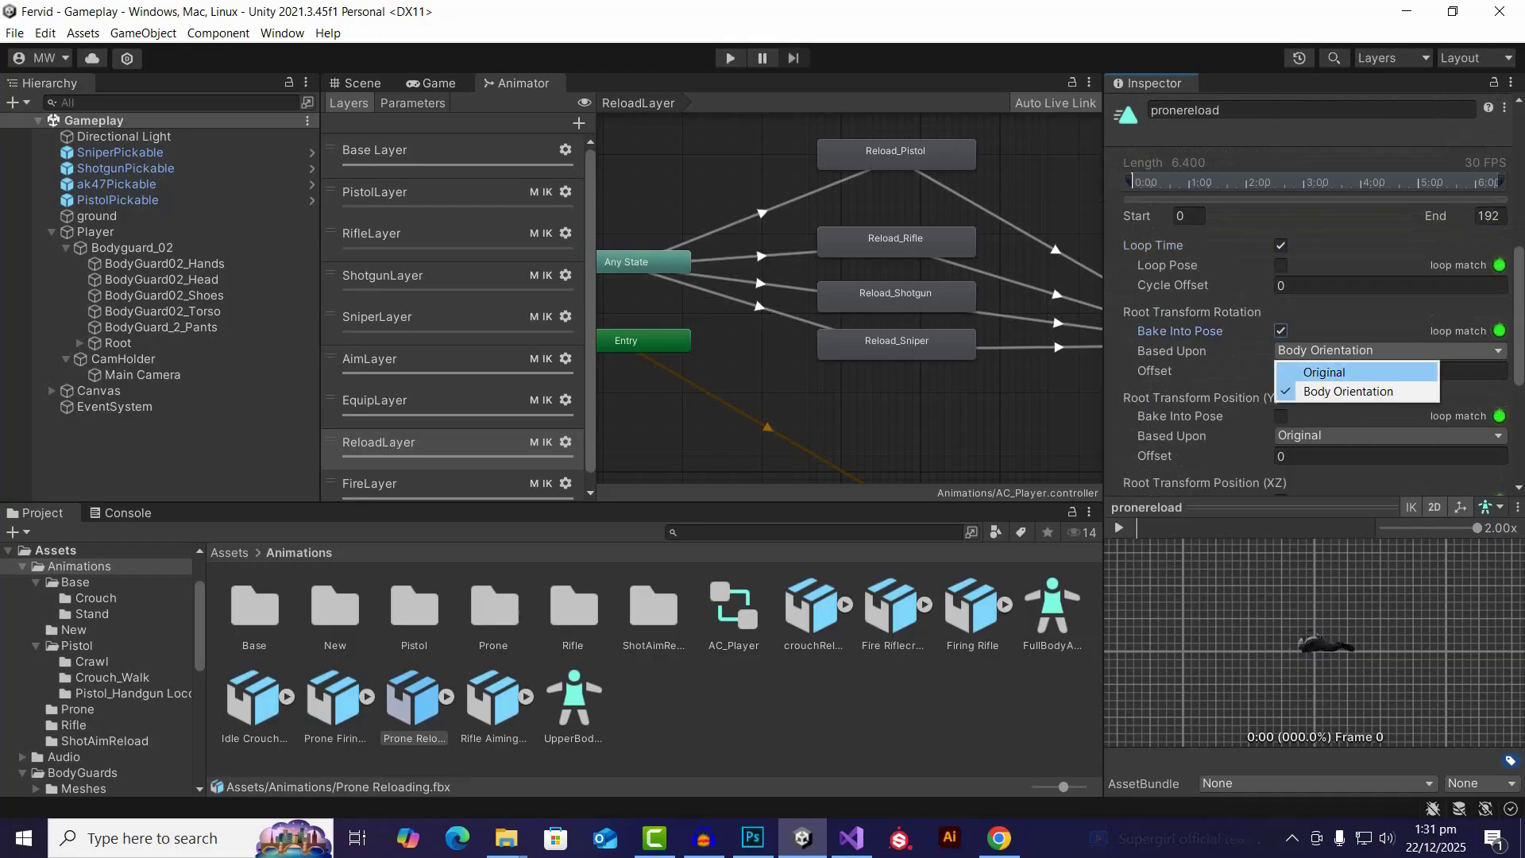
click(1323, 371)
click(1281, 415)
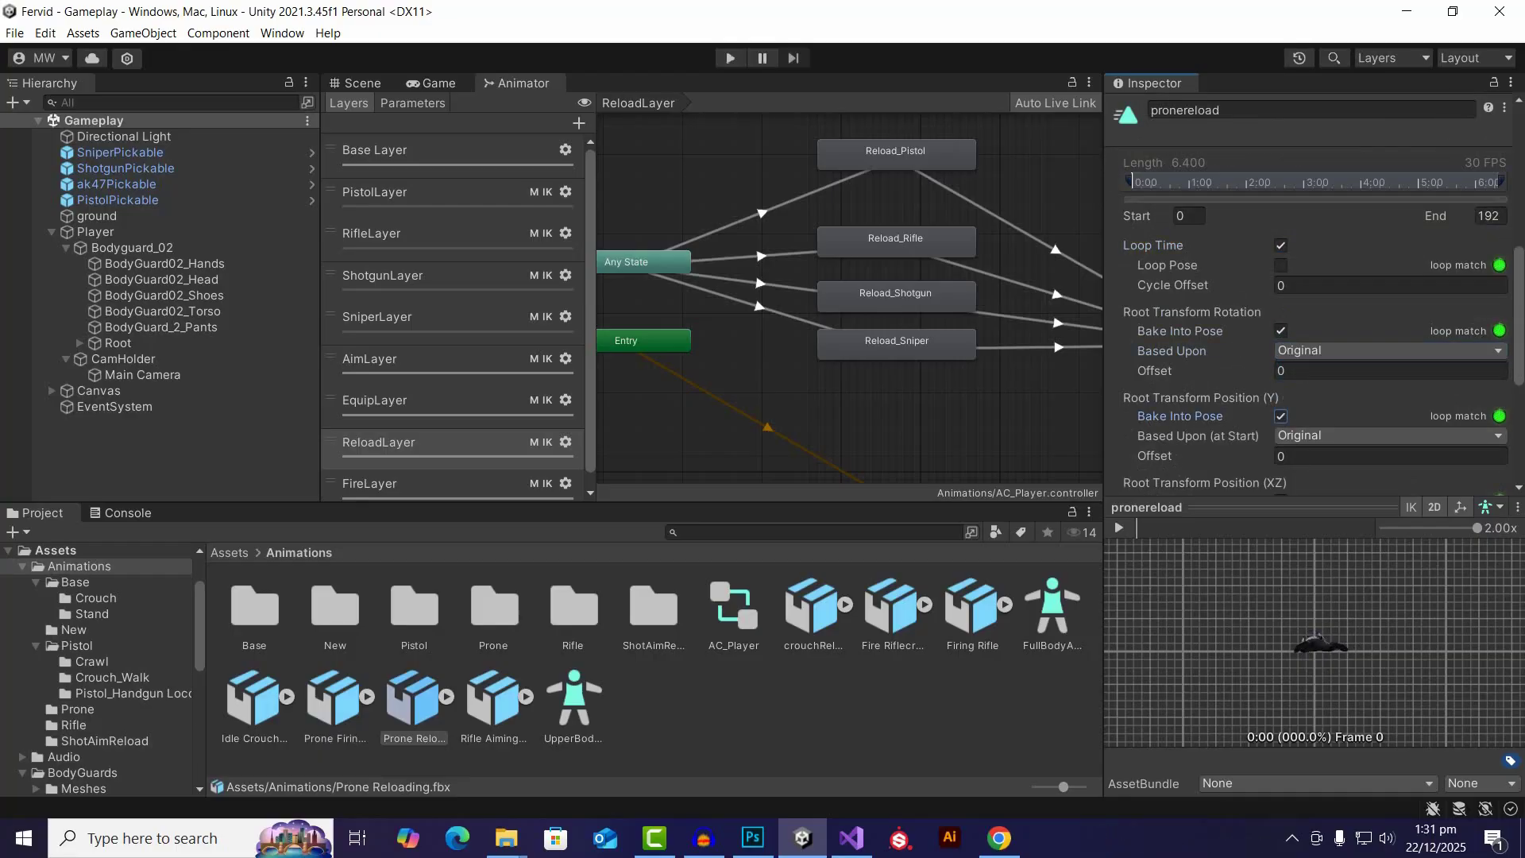
scroll(1280, 415, down, 5)
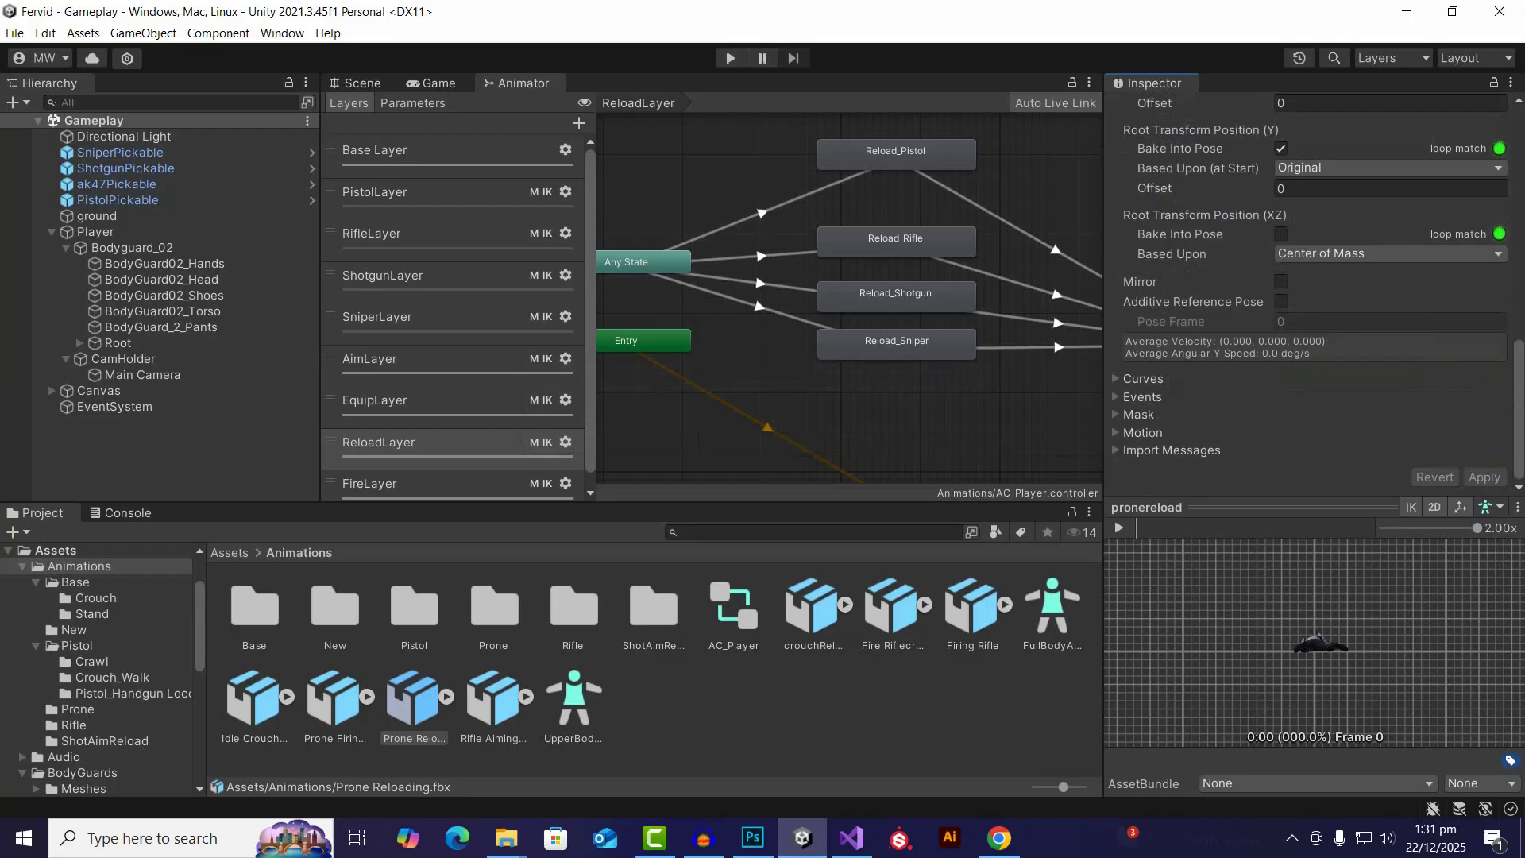
Step: Review the clip settings of the Prone Reloading and Fire Riflecrouch models
click(493, 699)
click(414, 698)
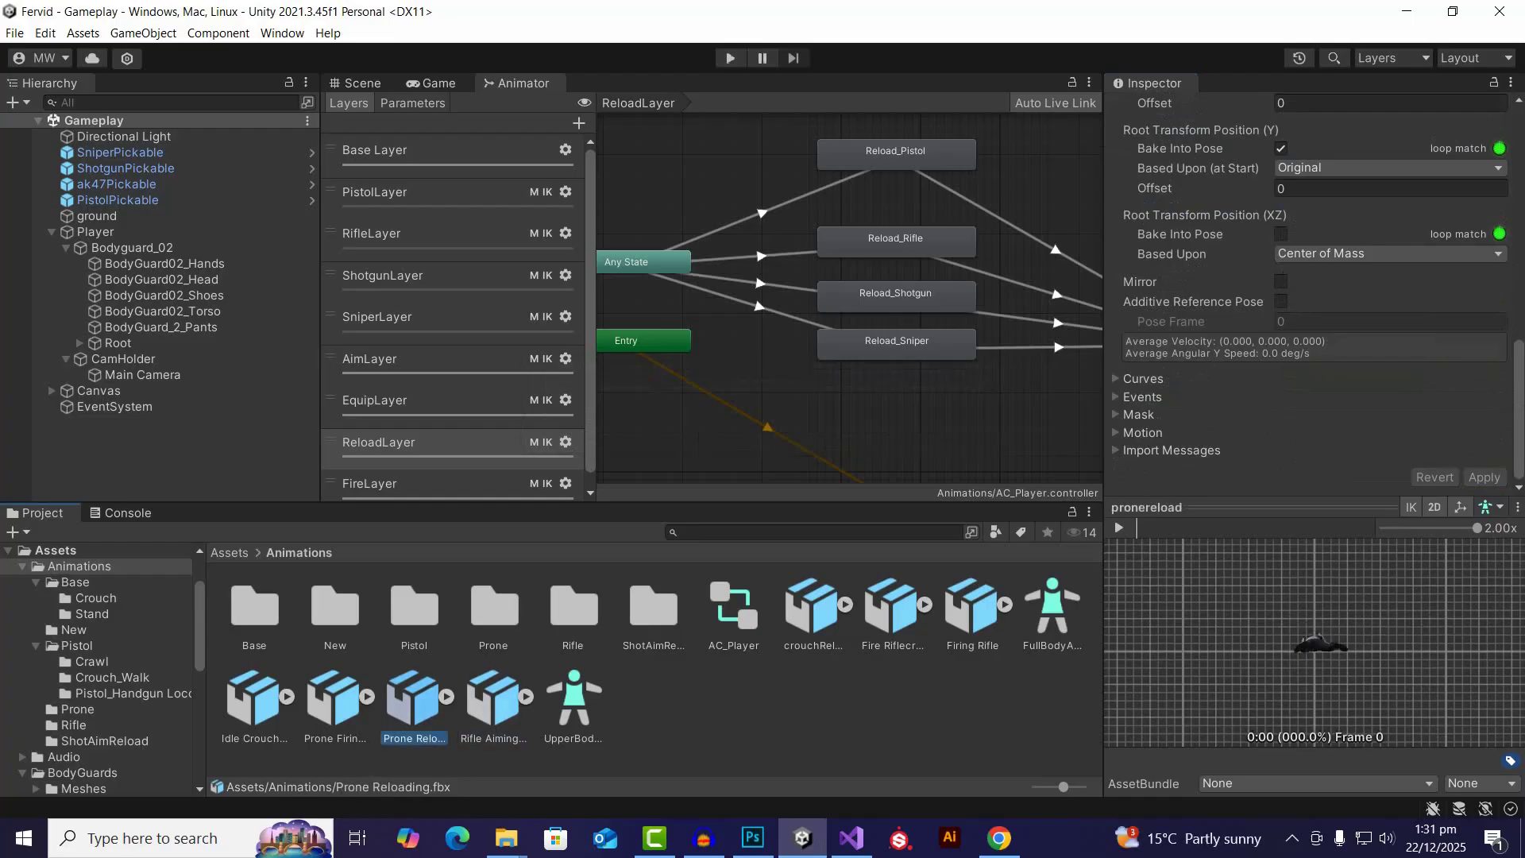
click(892, 607)
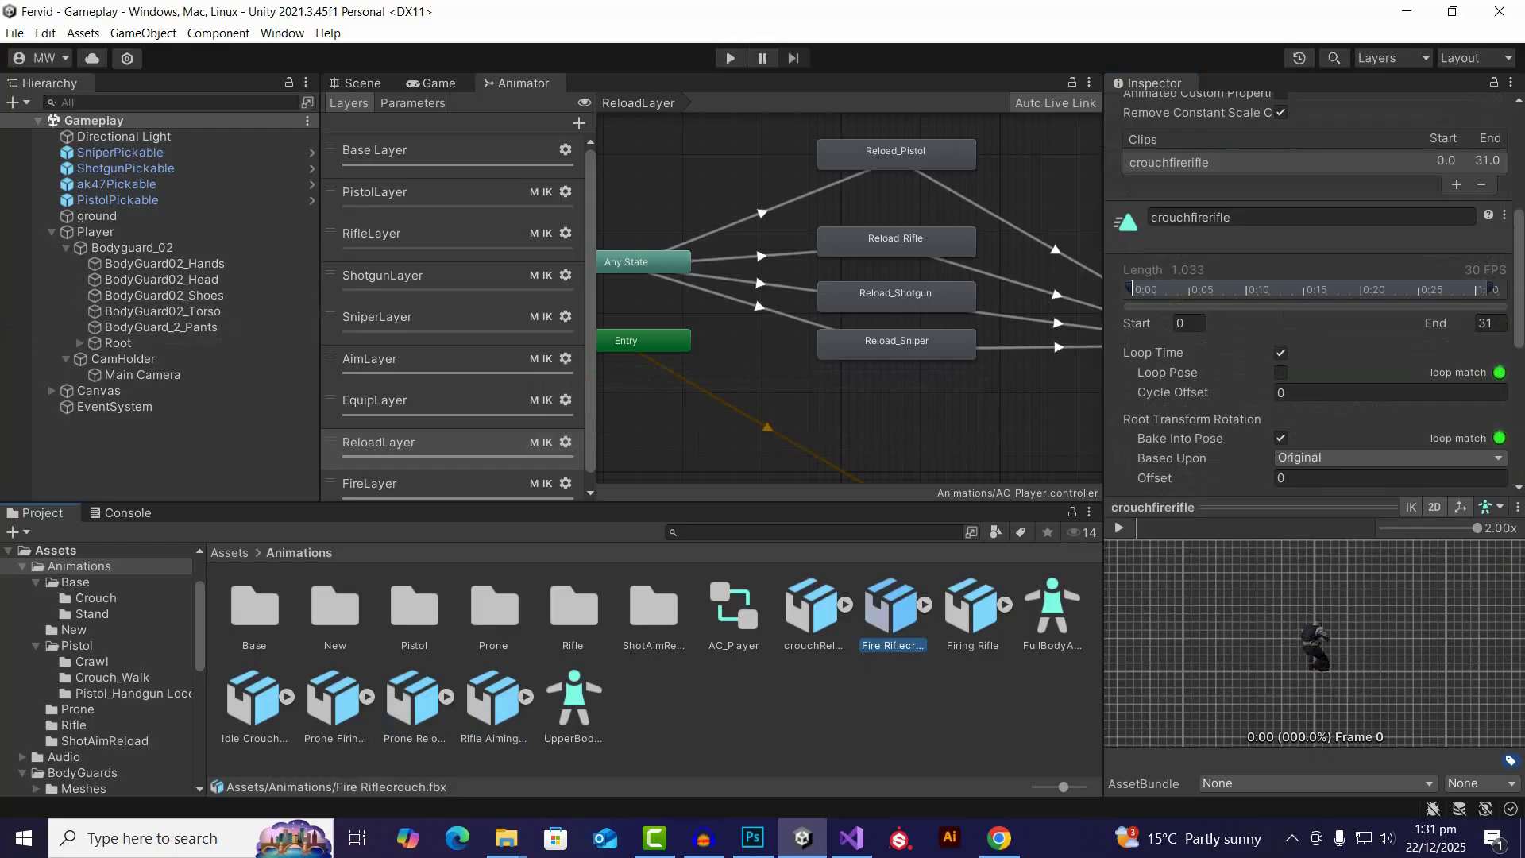
Step: Open the animator's FireLayer and move New State well below the four shot states
click(413, 484)
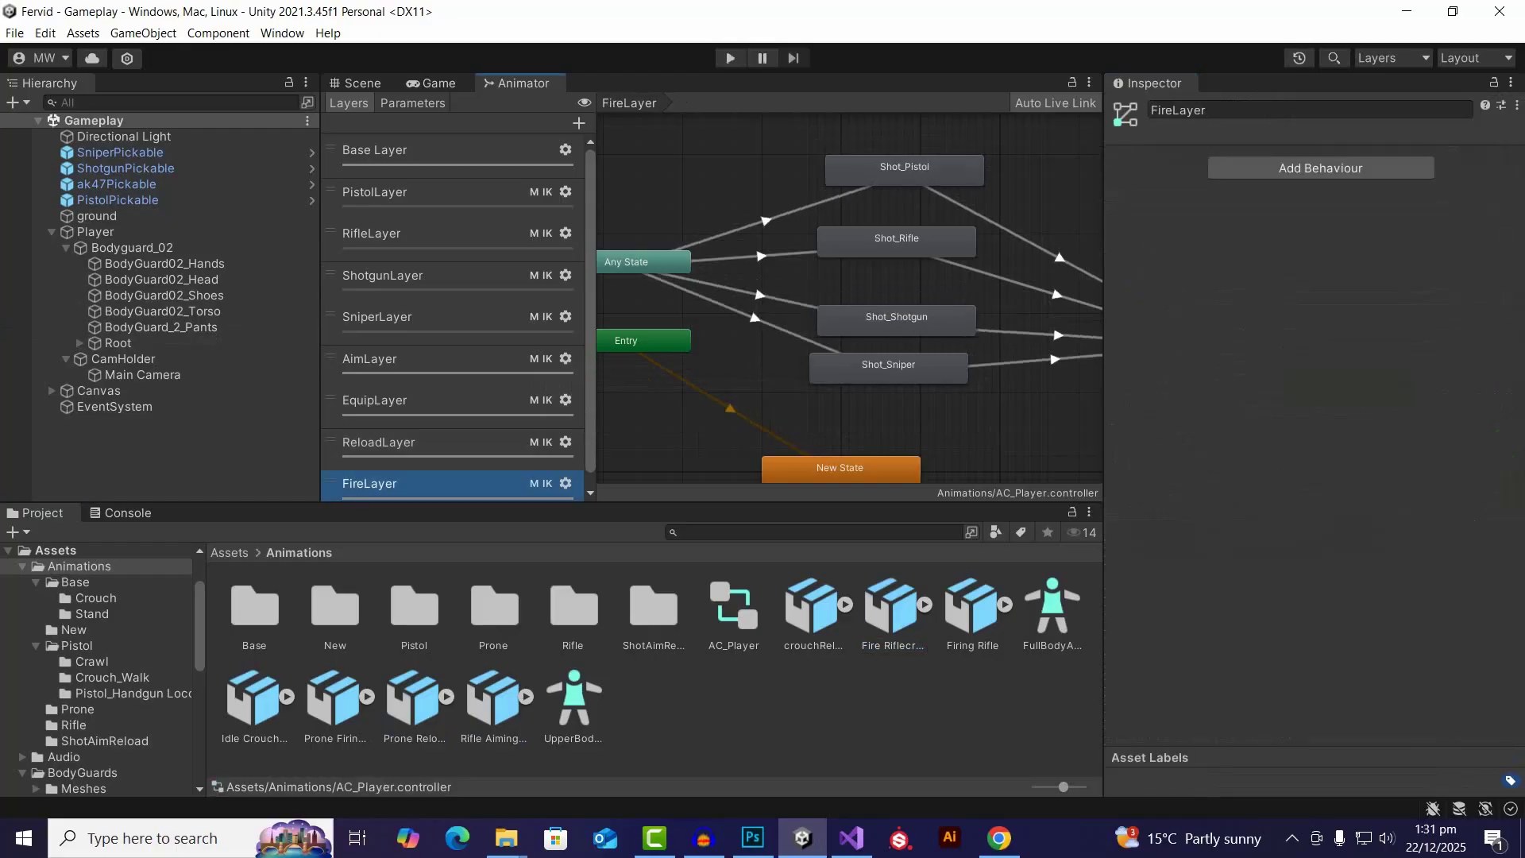
scroll(884, 306, down, 5)
scroll(898, 274, up, 2)
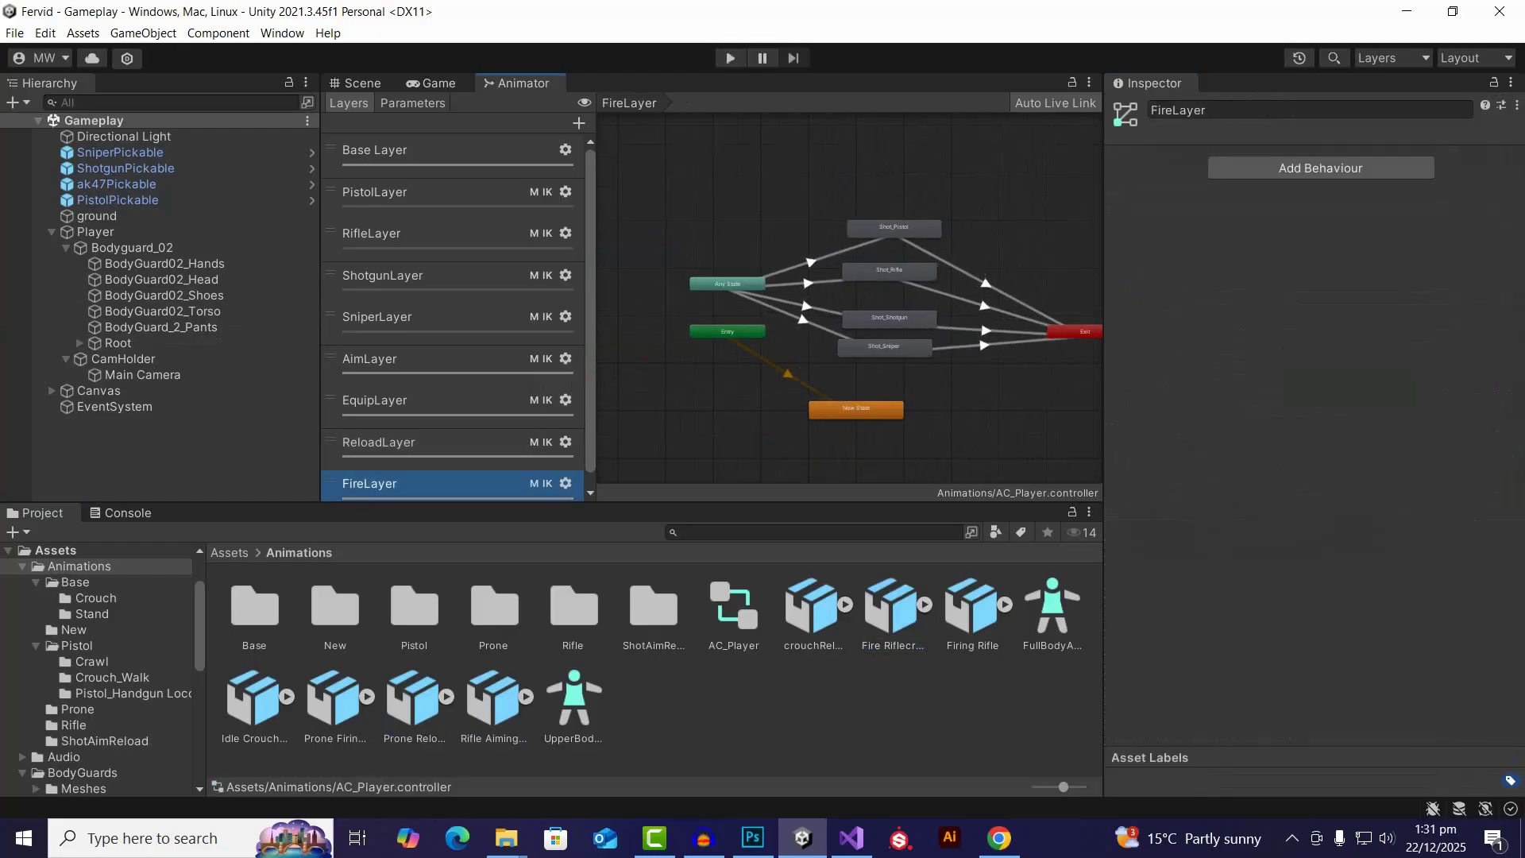
scroll(847, 264, down, 5)
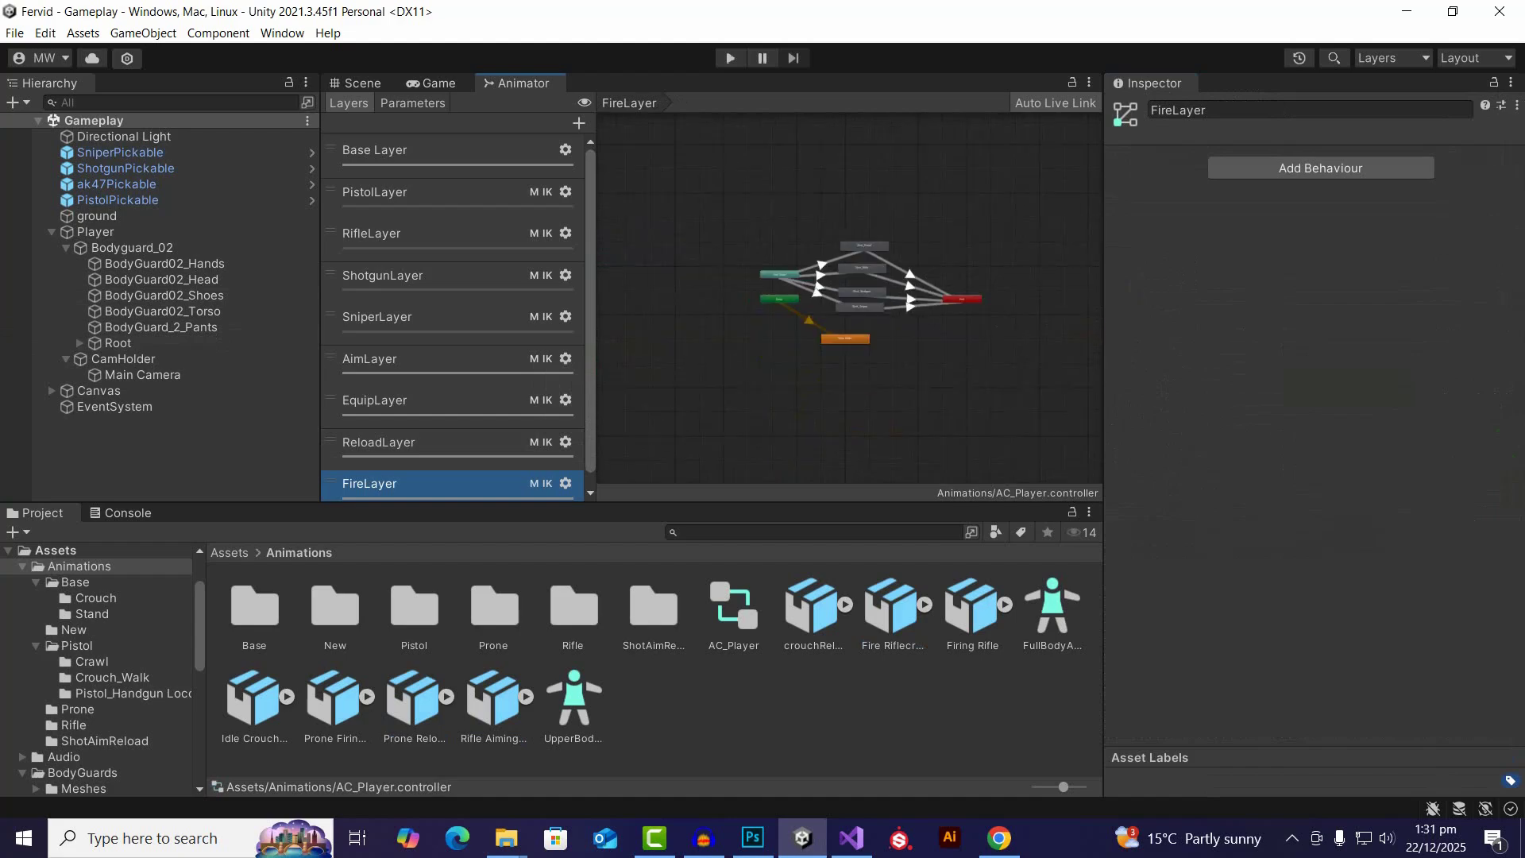
scroll(847, 365, up, 5)
drag(841, 296, 818, 467)
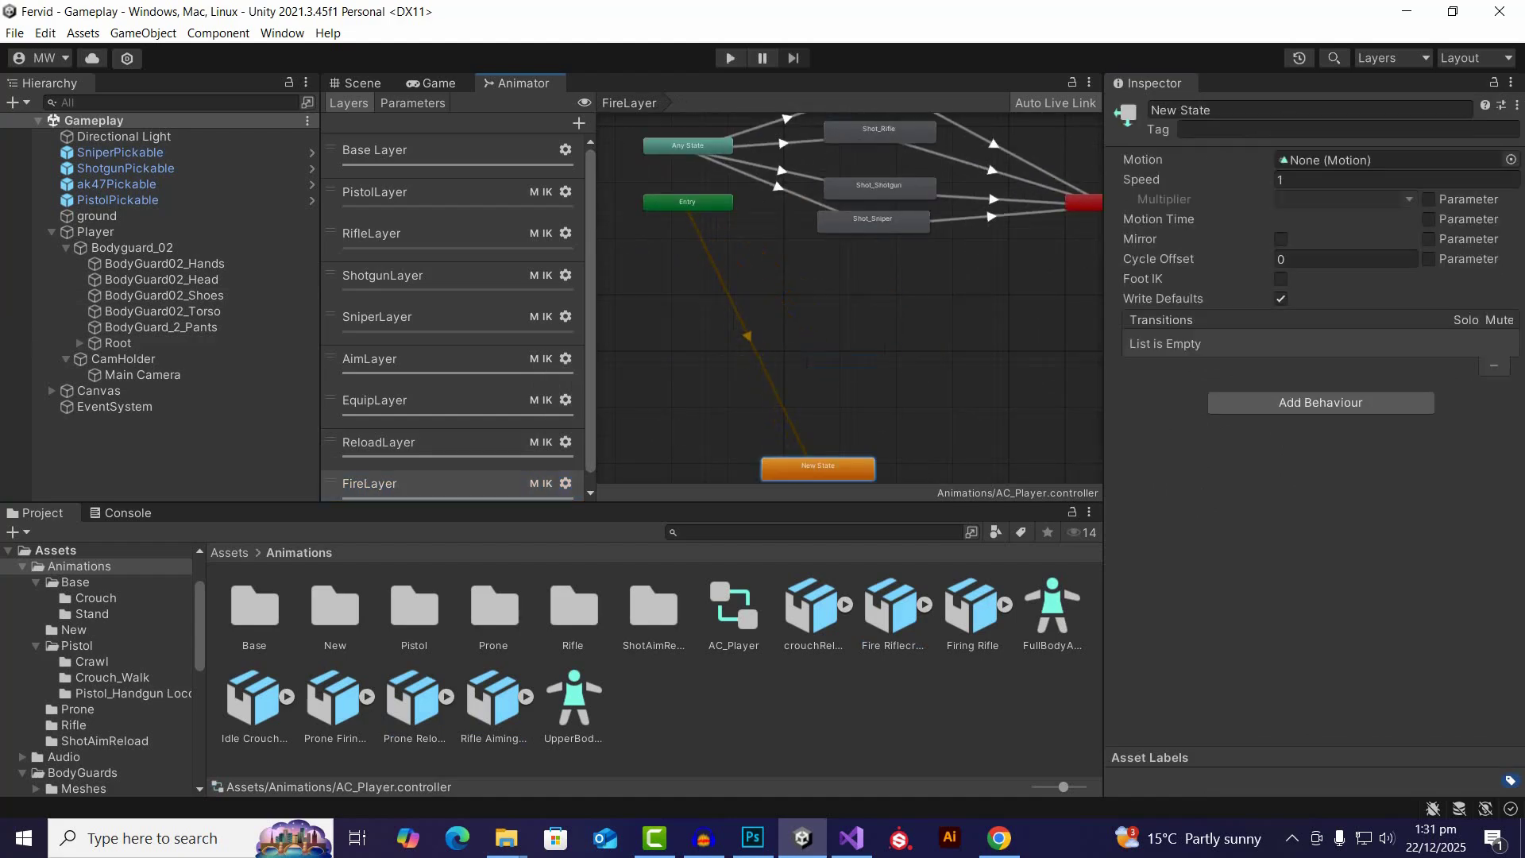
Step: Move the Shot_Pistol, Shot_Rifle, Shot_Shotgun and Shot_Sniper states together down to just above New State
scroll(879, 345, down, 5)
scroll(906, 325, up, 3)
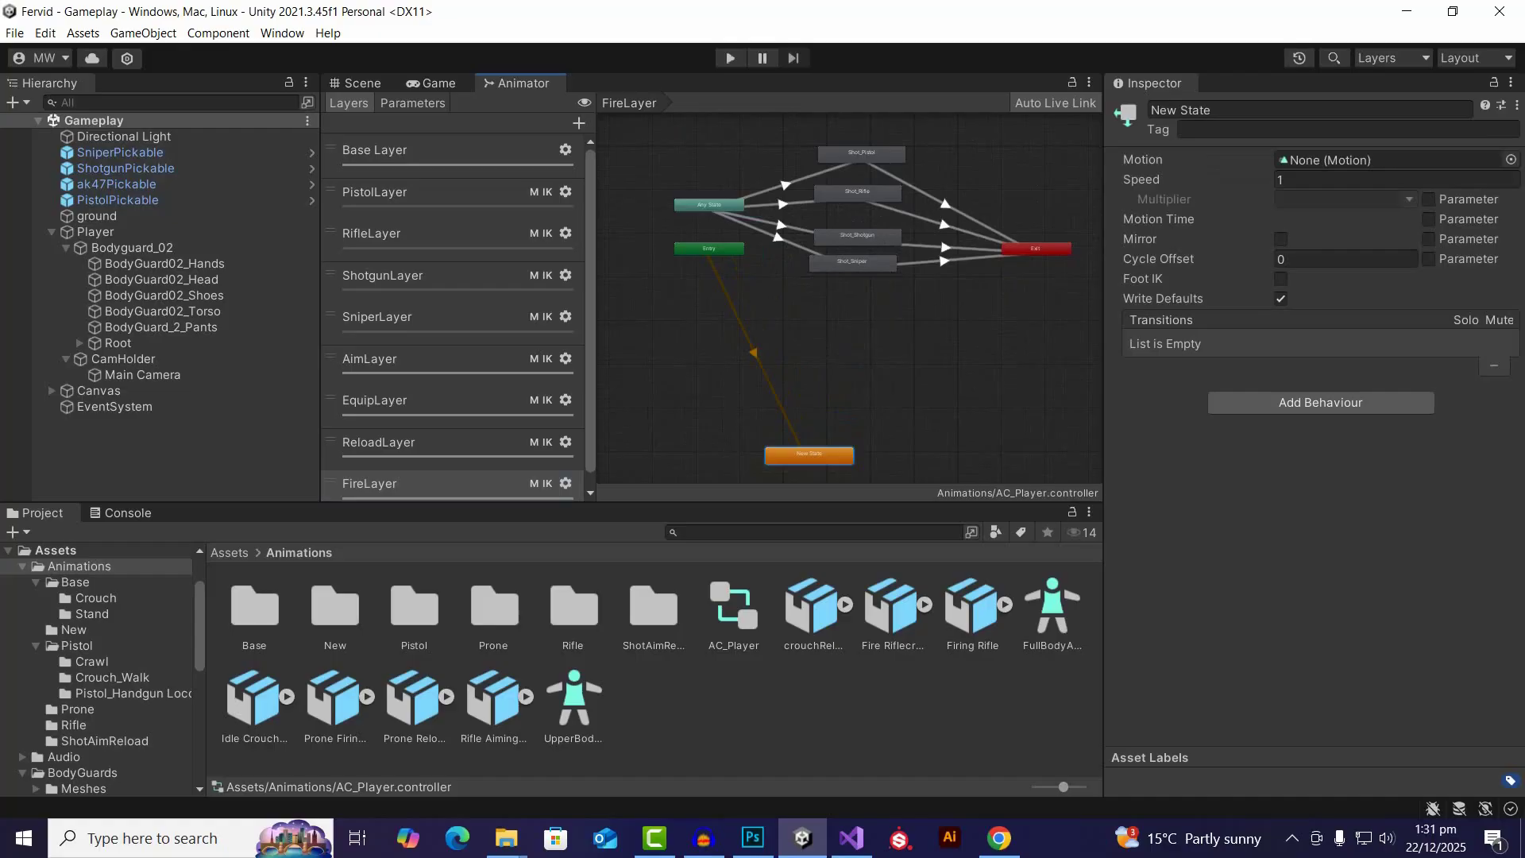
scroll(872, 246, up, 4)
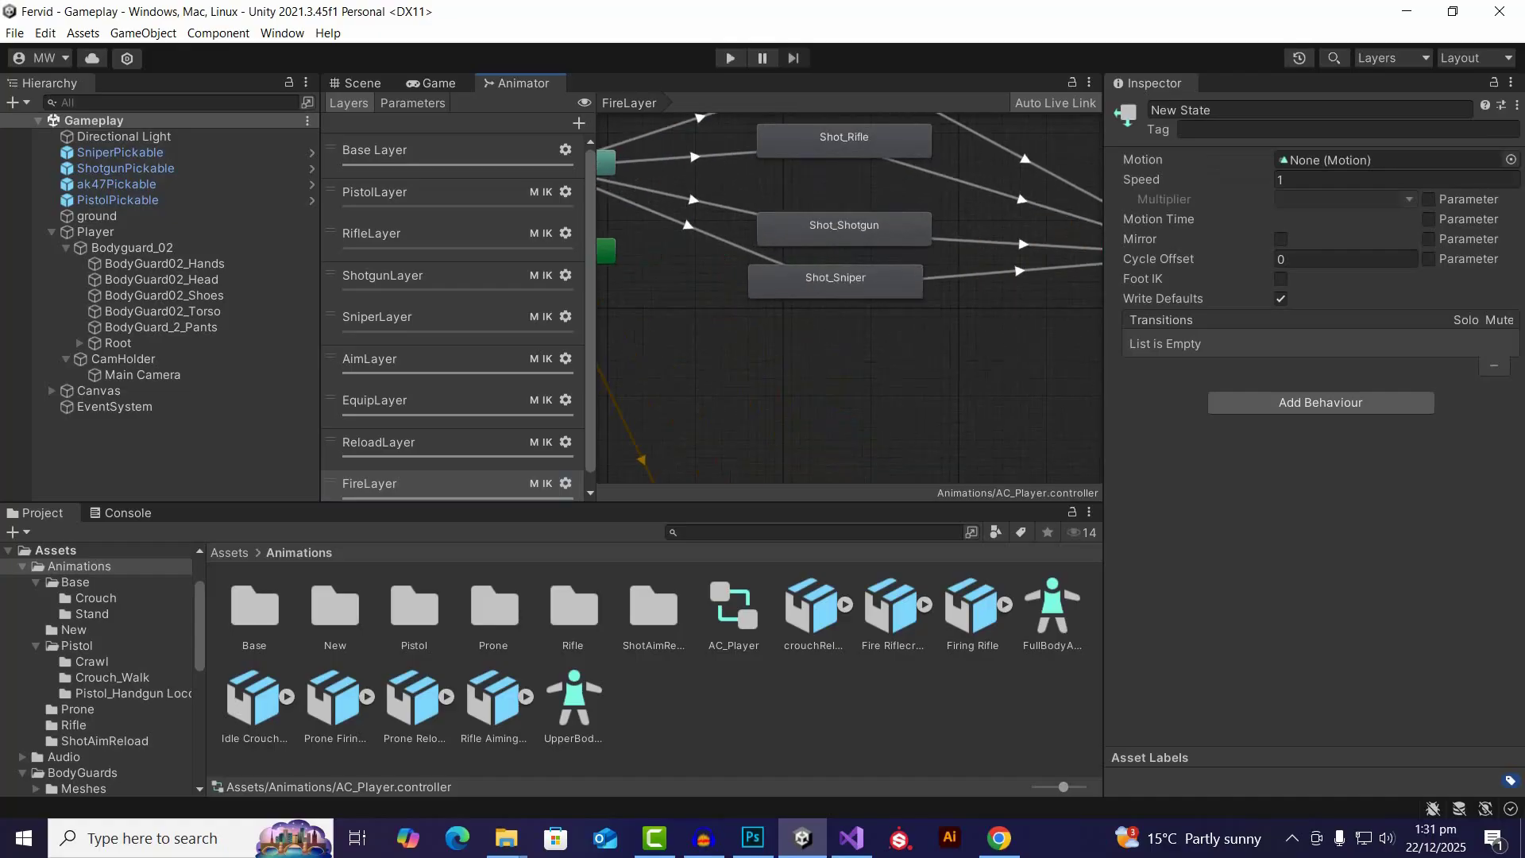
click(844, 141)
shift+click(845, 231)
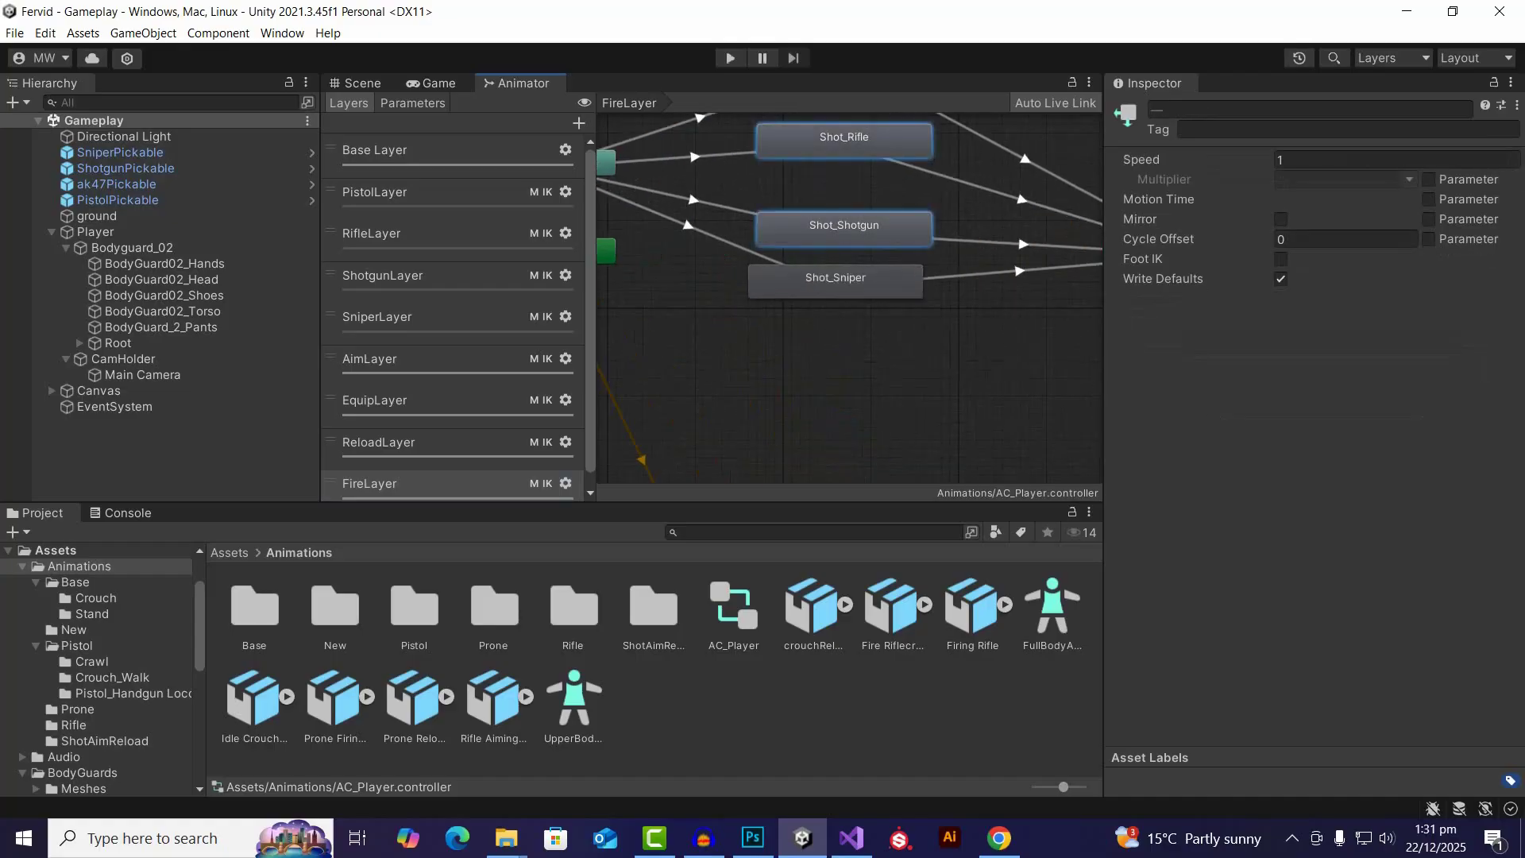
shift+click(836, 283)
scroll(929, 430, down, 3)
shift+click(883, 205)
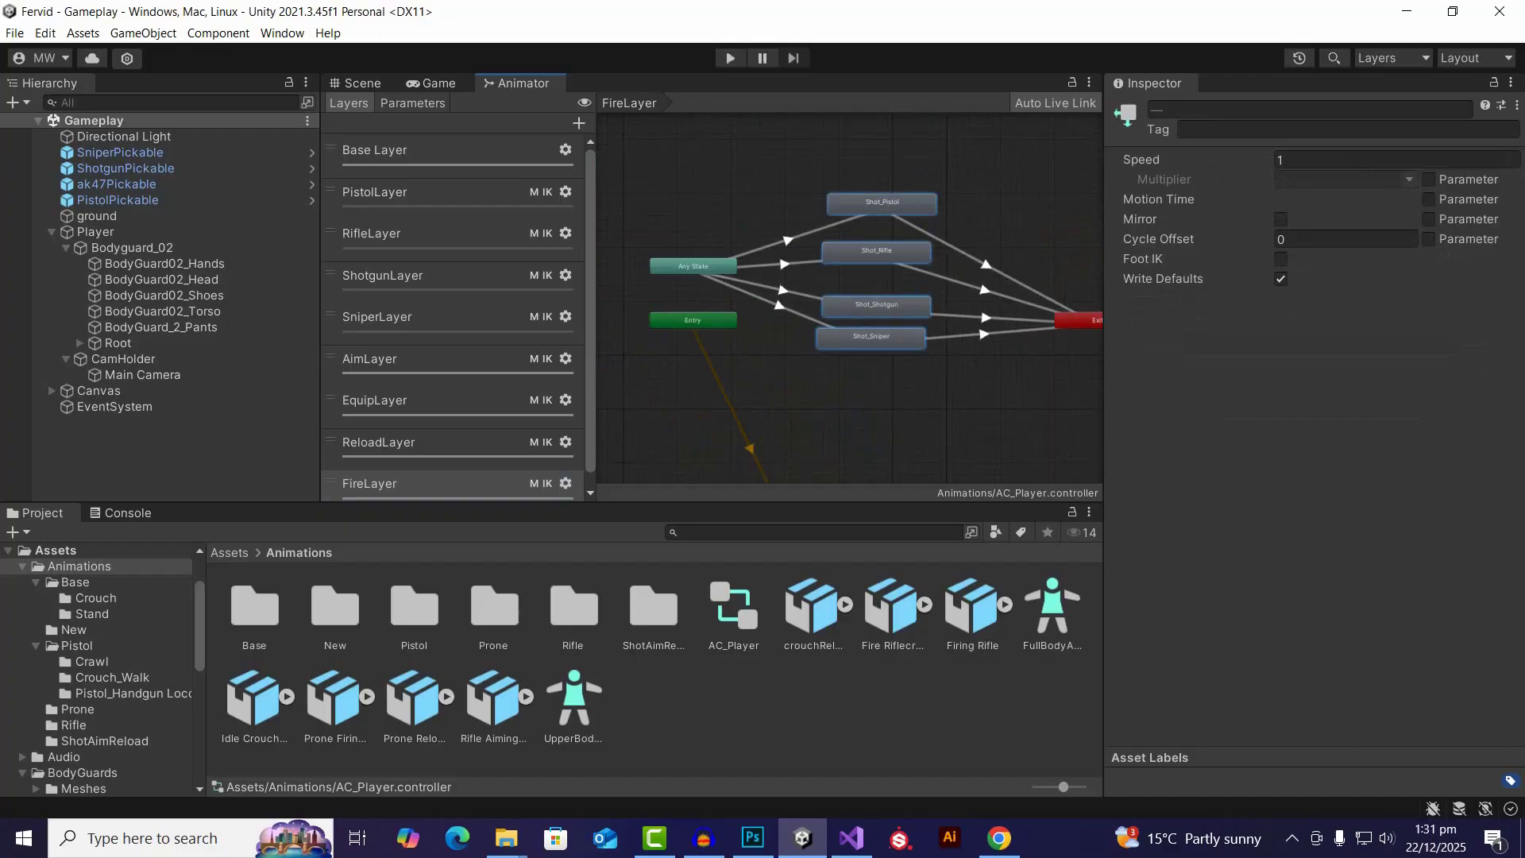
scroll(899, 274, up, 1)
drag(894, 251, 894, 448)
scroll(911, 245, down, 5)
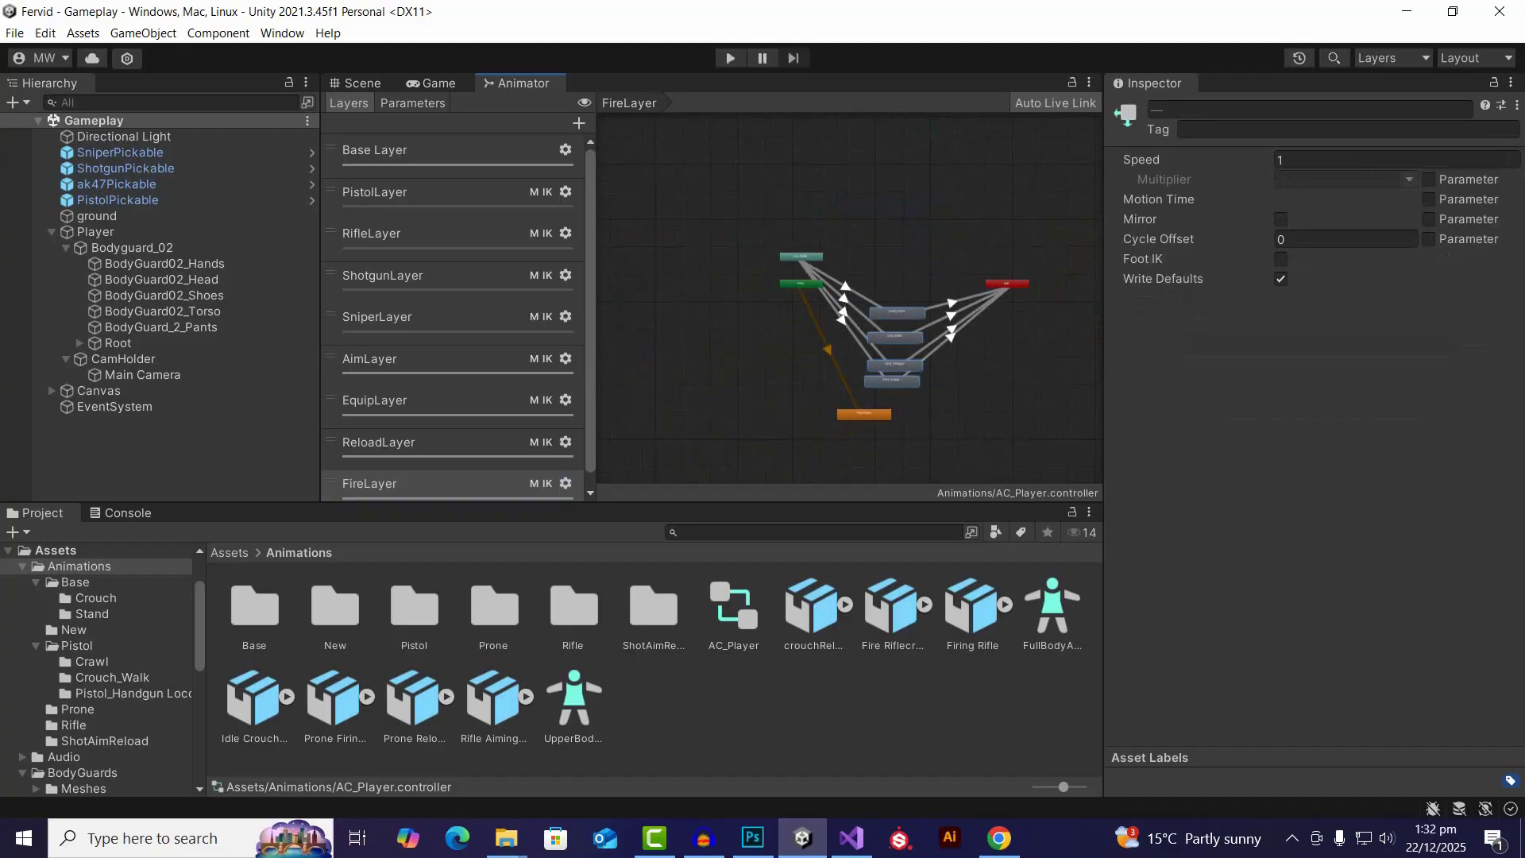
Step: Add a Prone false condition to the transition from Any State to Shot_Pistol
scroll(884, 389, up, 3)
click(817, 208)
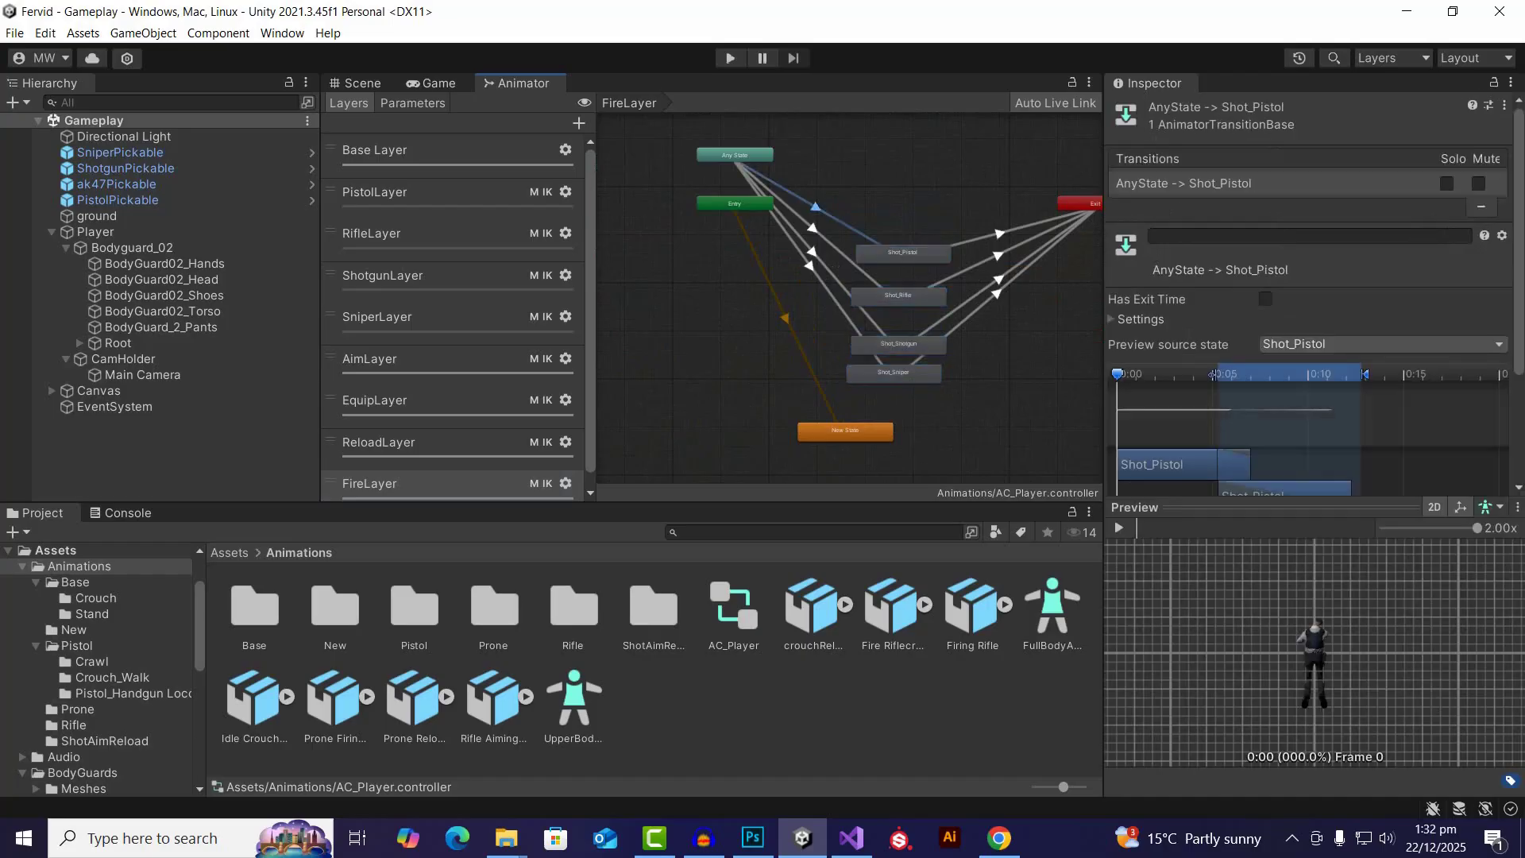
scroll(1311, 318, down, 3)
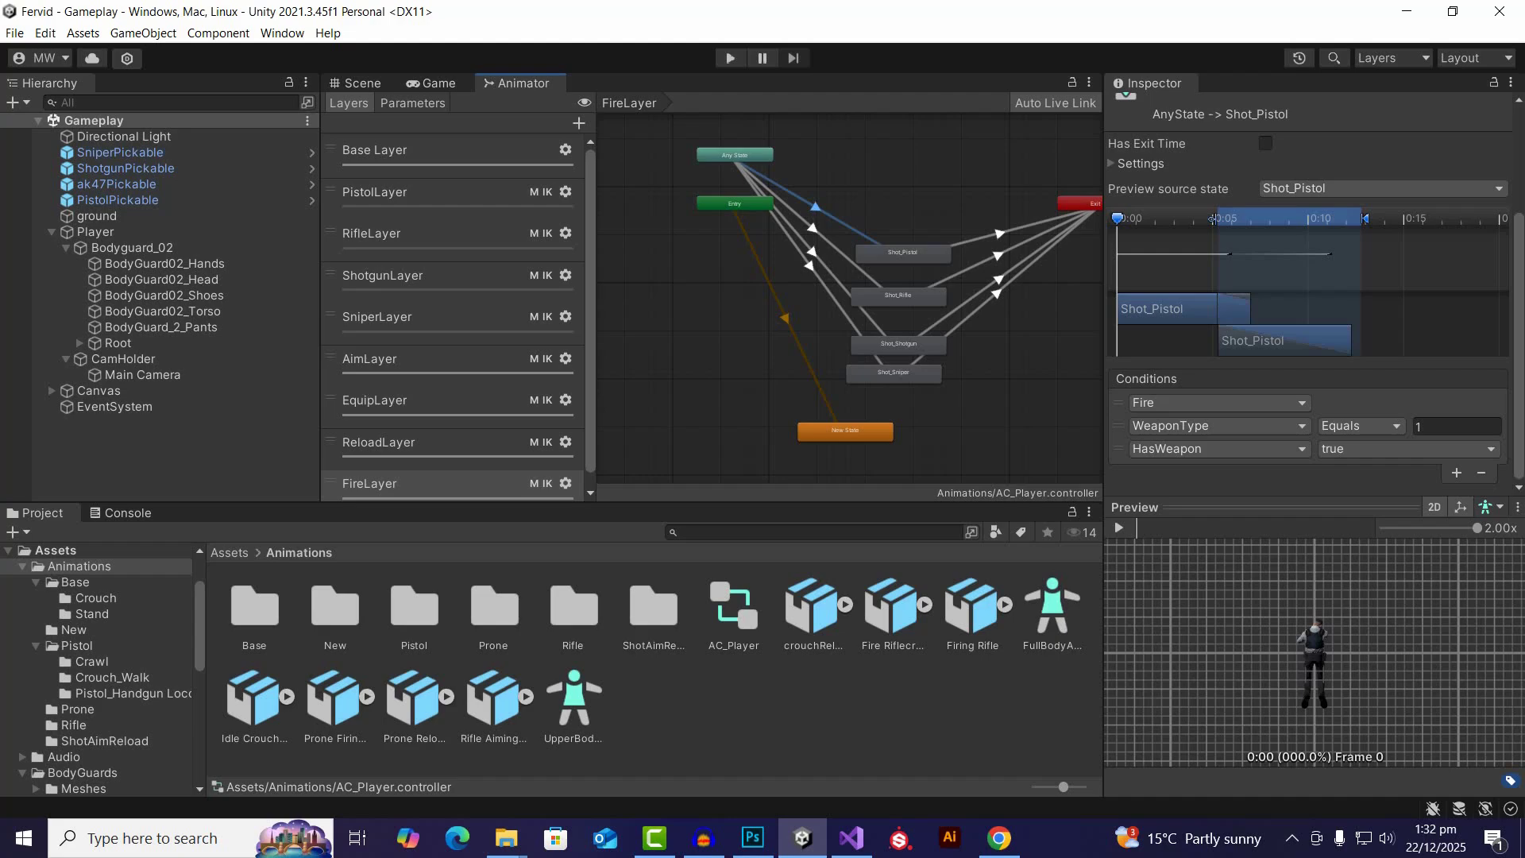
click(1456, 473)
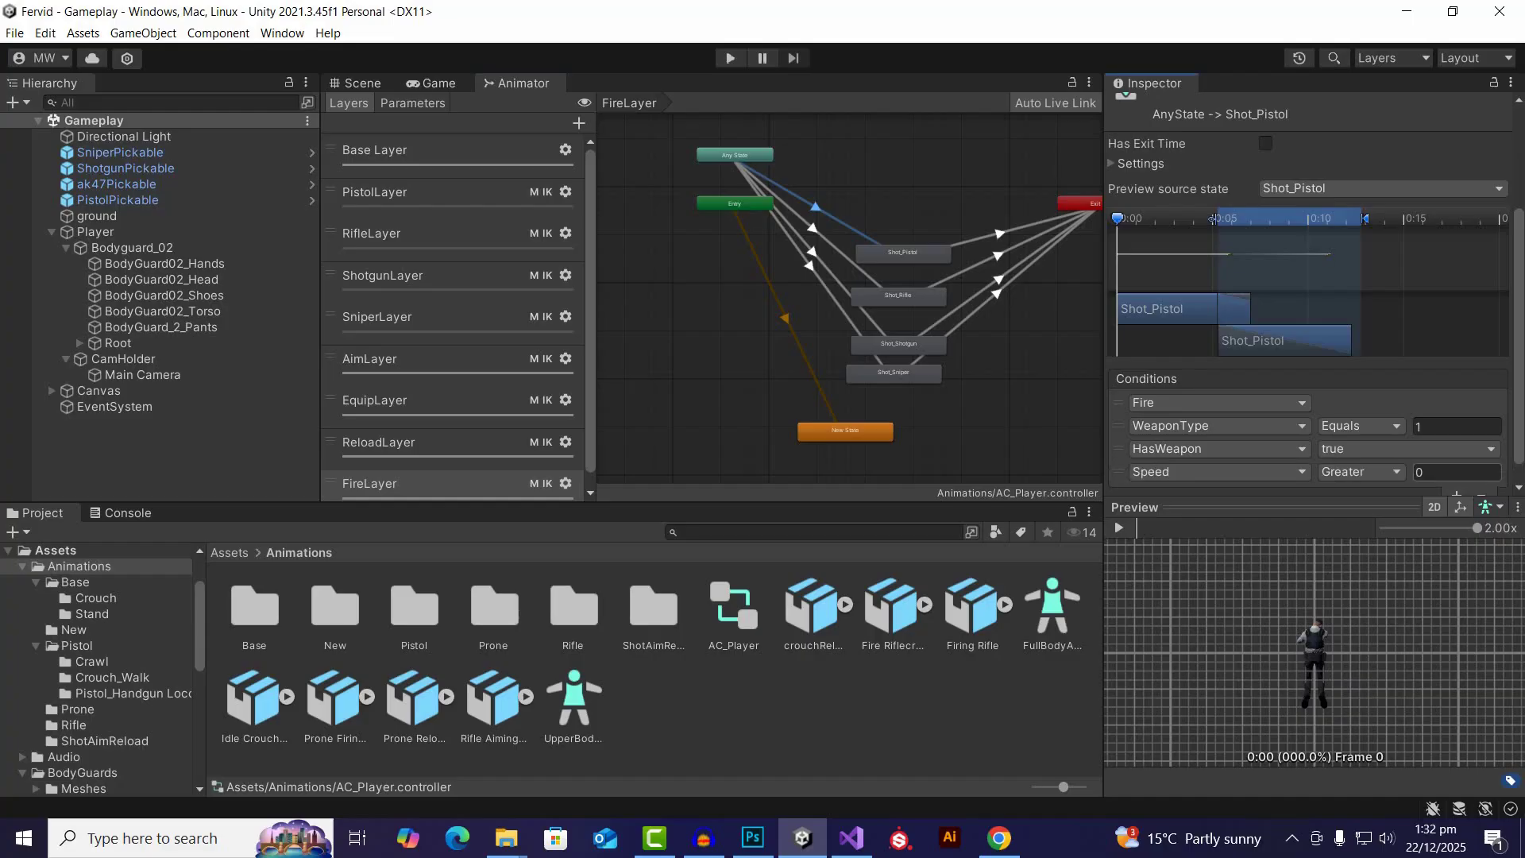
click(1216, 472)
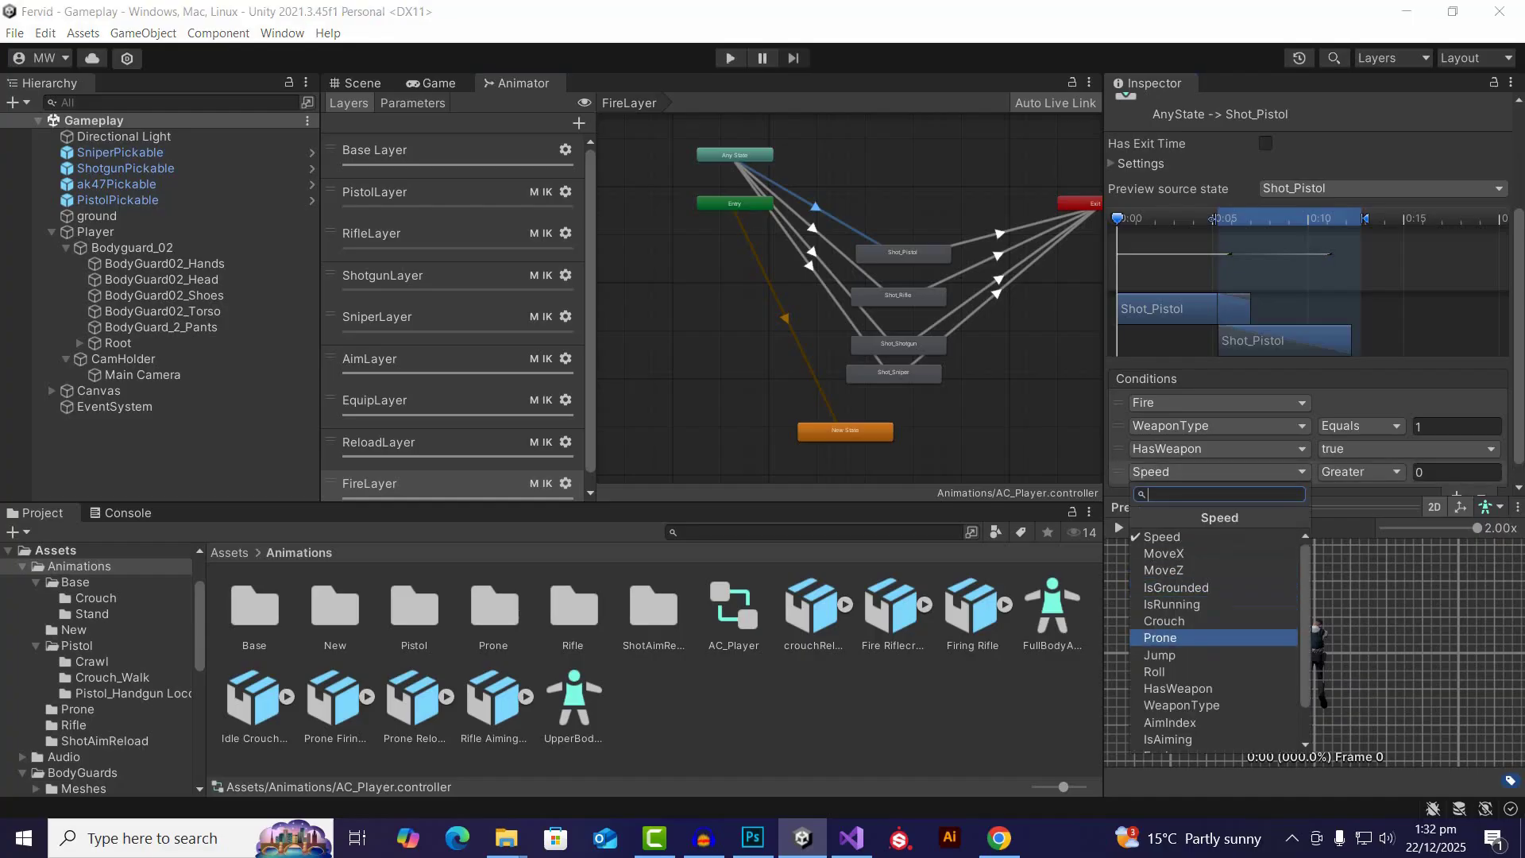
click(1161, 638)
click(1406, 472)
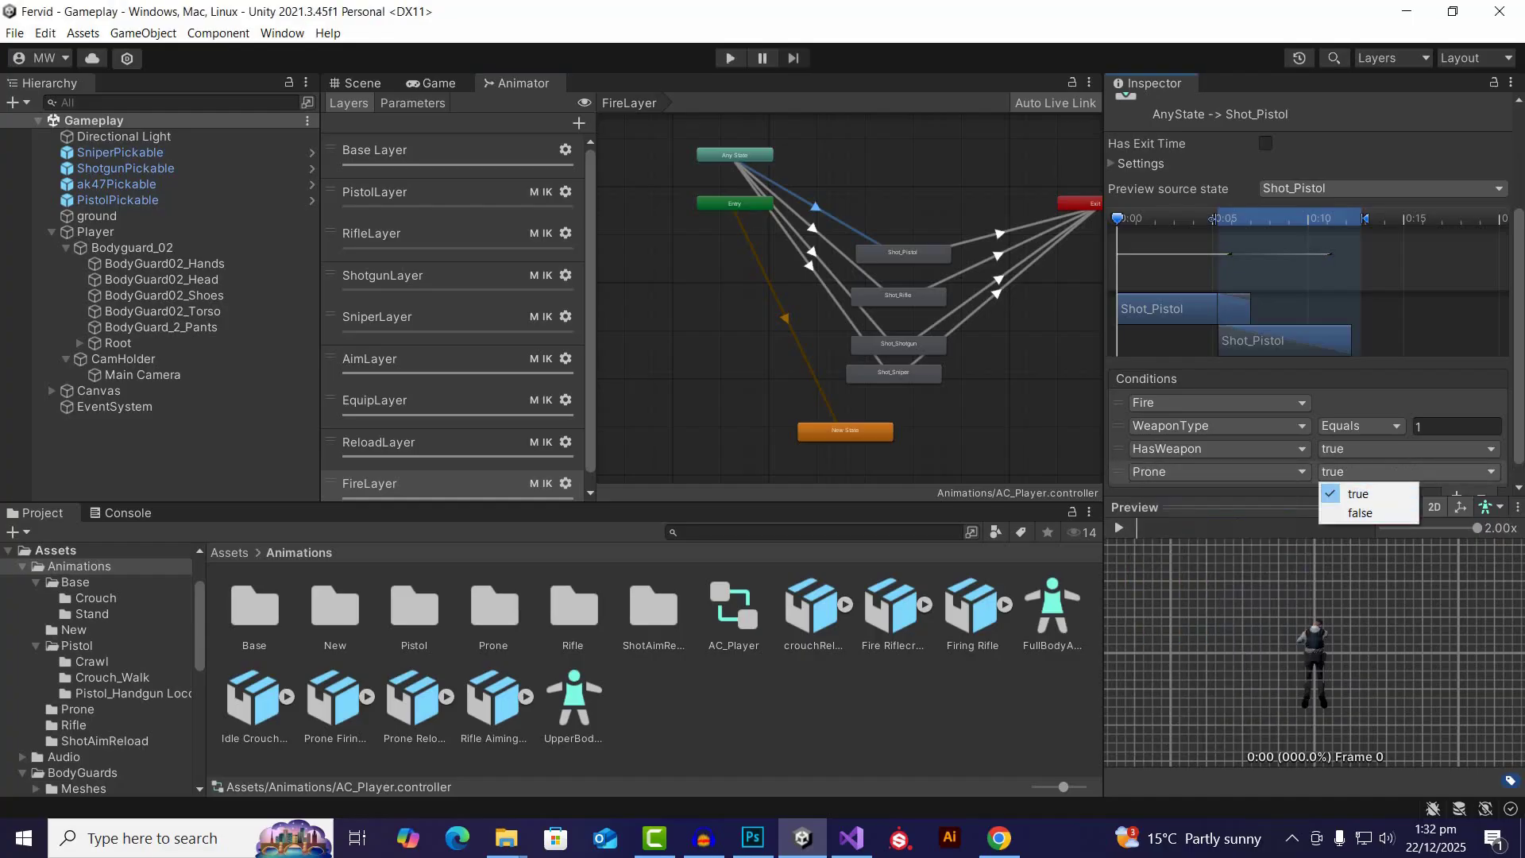
click(1360, 513)
Step: Add a Crouch false condition to the Any State to Shot_Pistol transition
scroll(1383, 445, down, 1)
click(1456, 473)
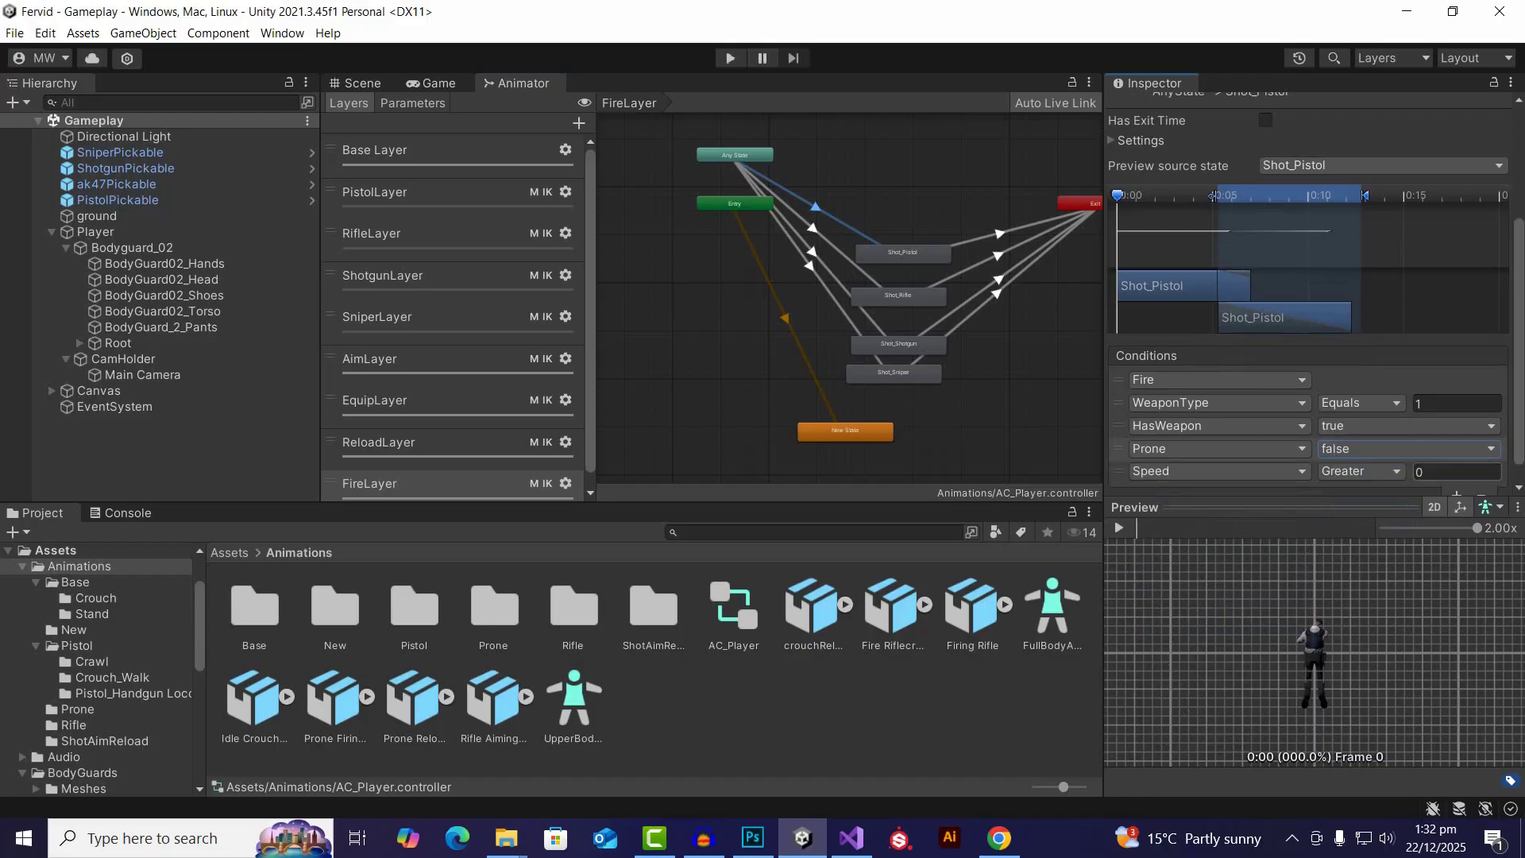
click(1215, 472)
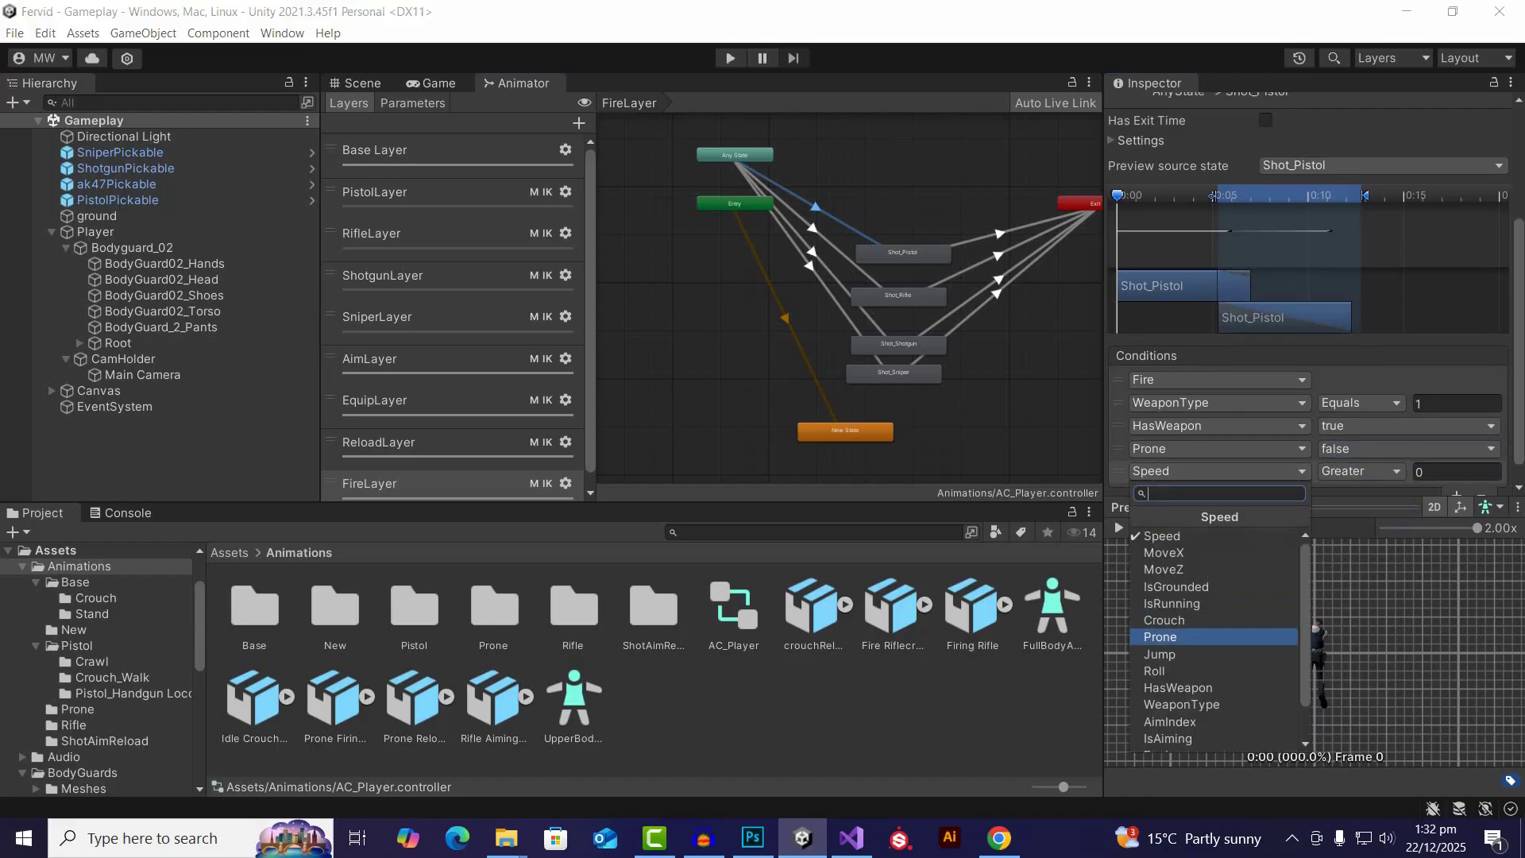
click(1164, 621)
click(1406, 472)
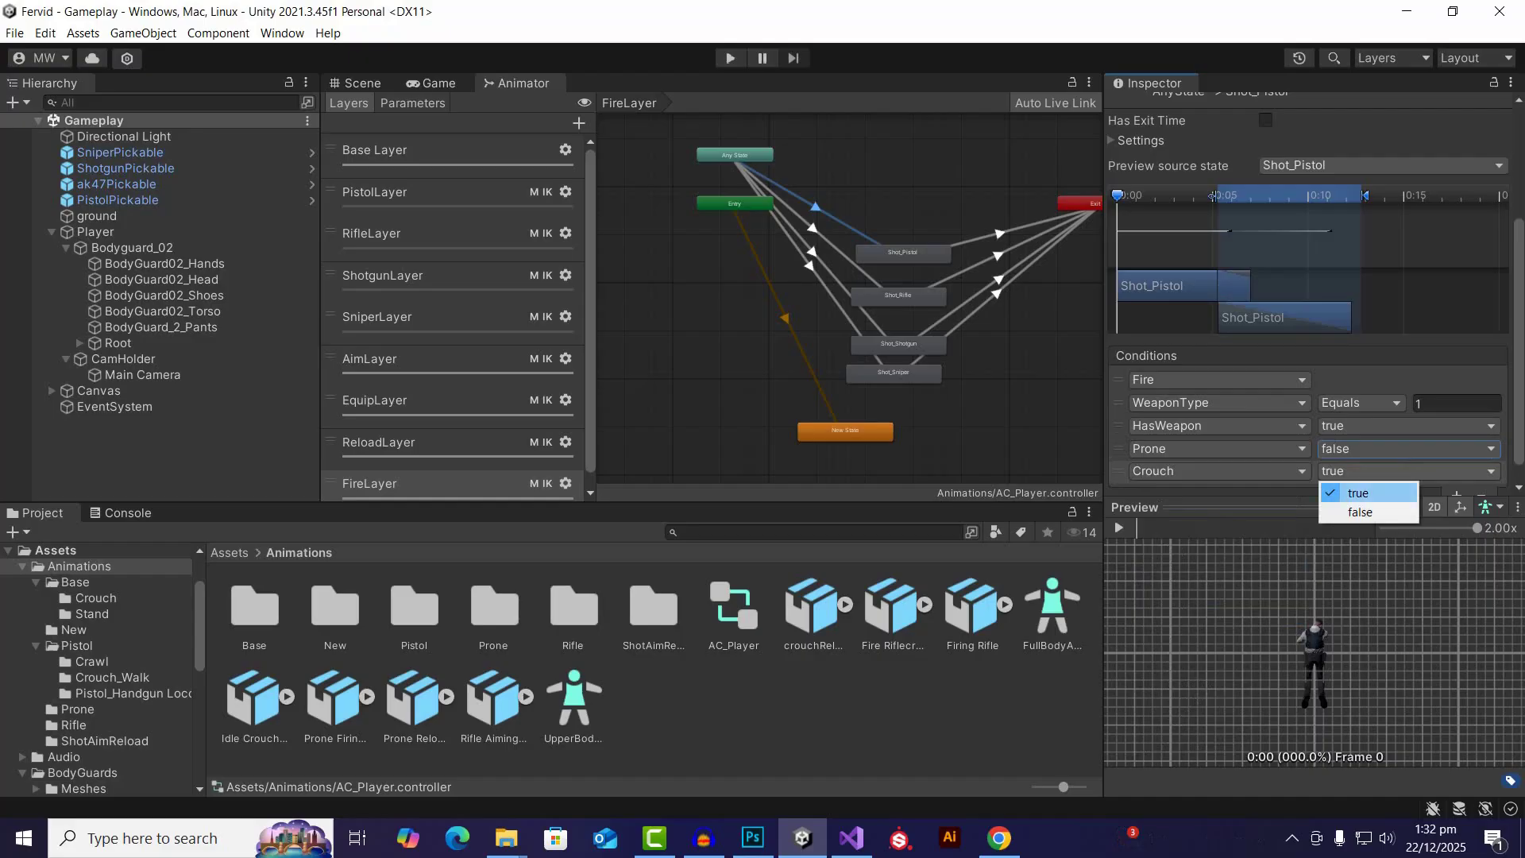
click(1360, 511)
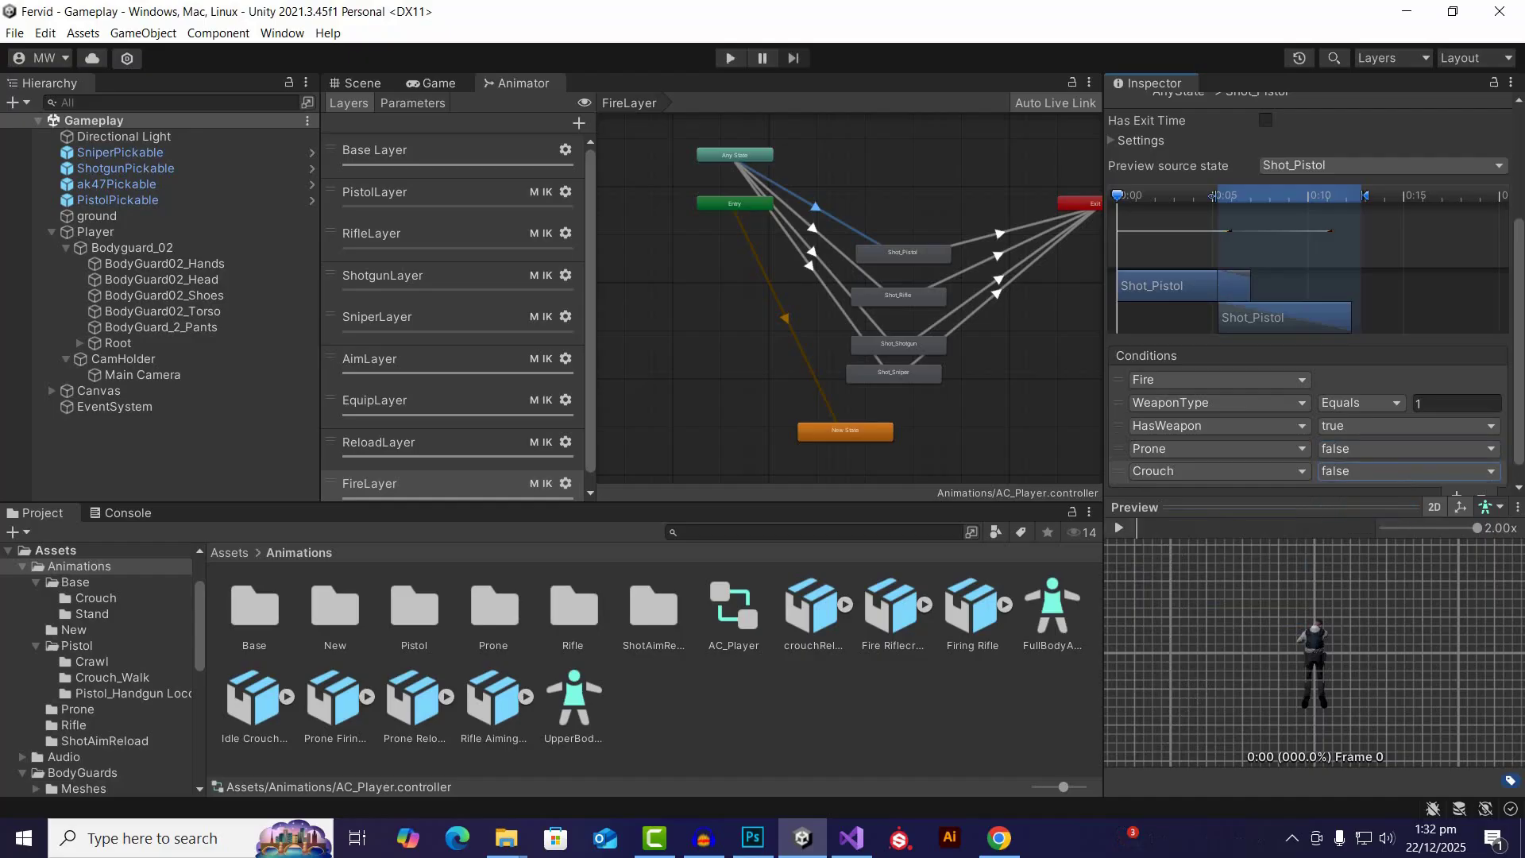
Step: Add a Prone false condition to the transition from Any State to Shot_Rifle
click(813, 229)
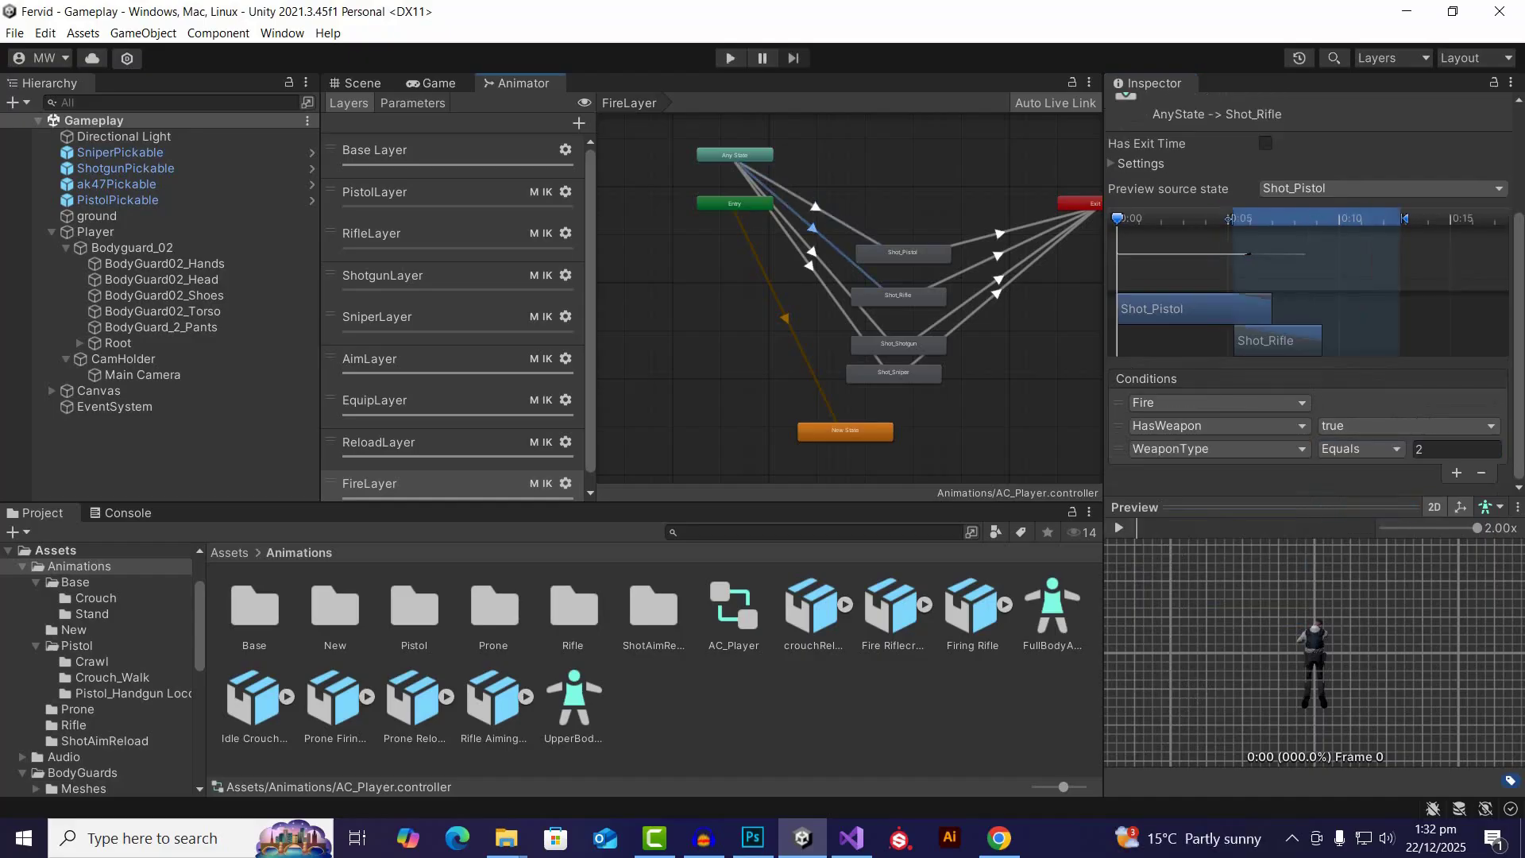
click(1456, 473)
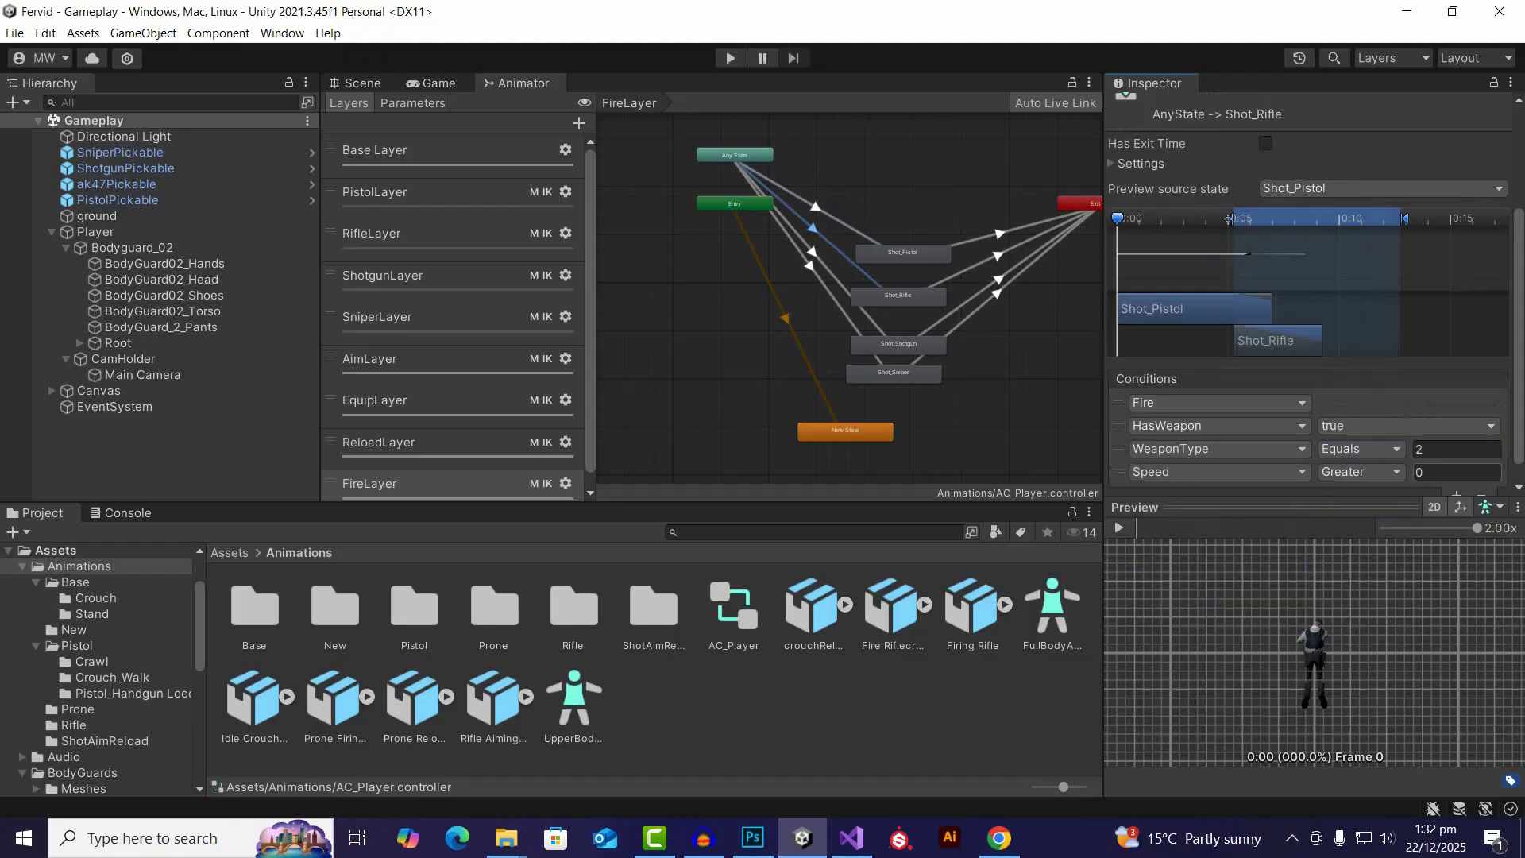
click(1215, 472)
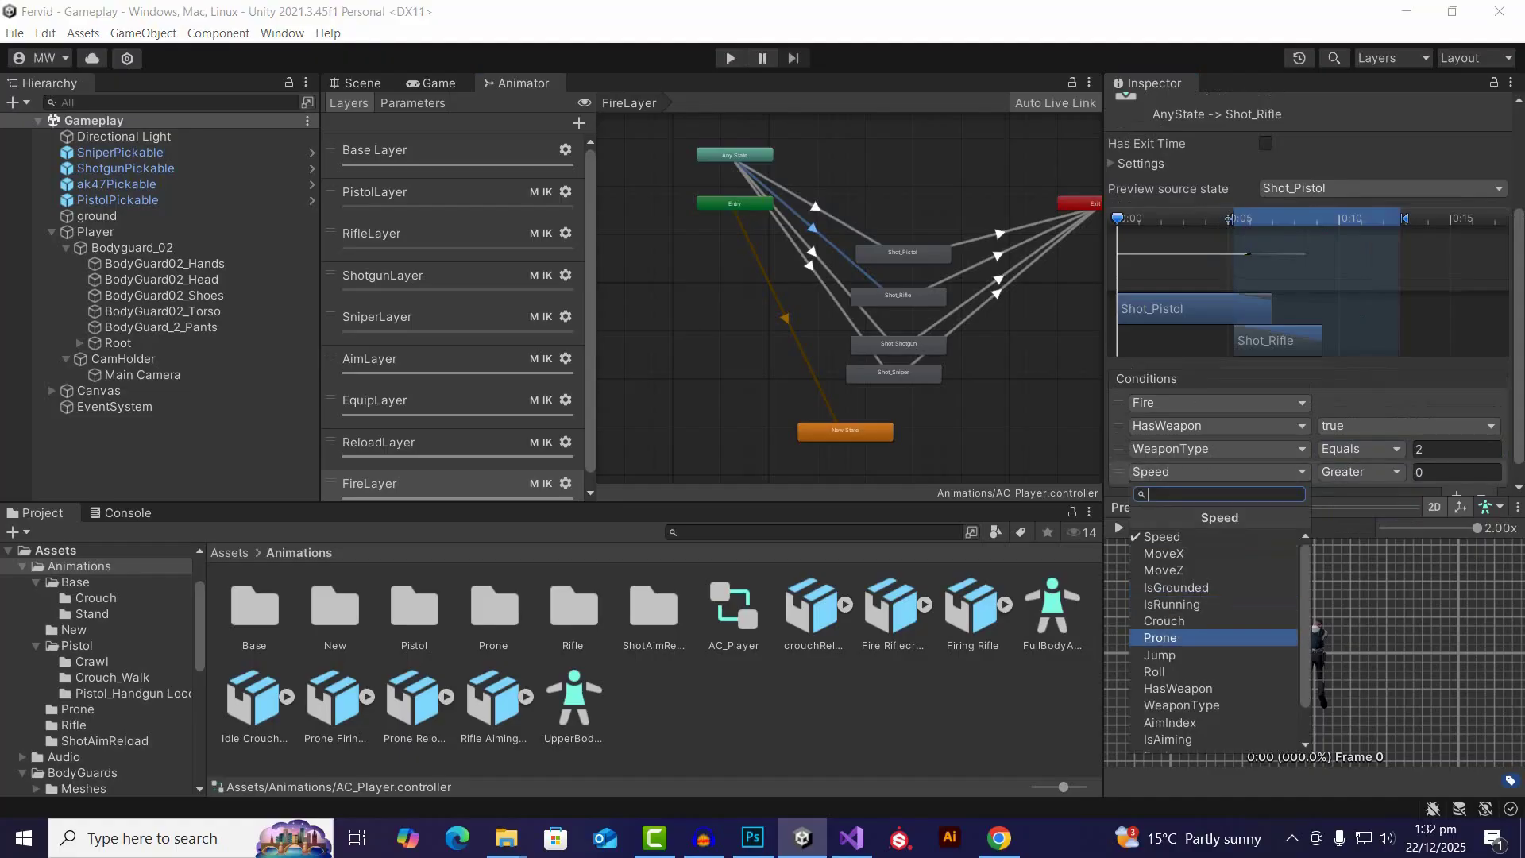
click(1181, 638)
click(1391, 471)
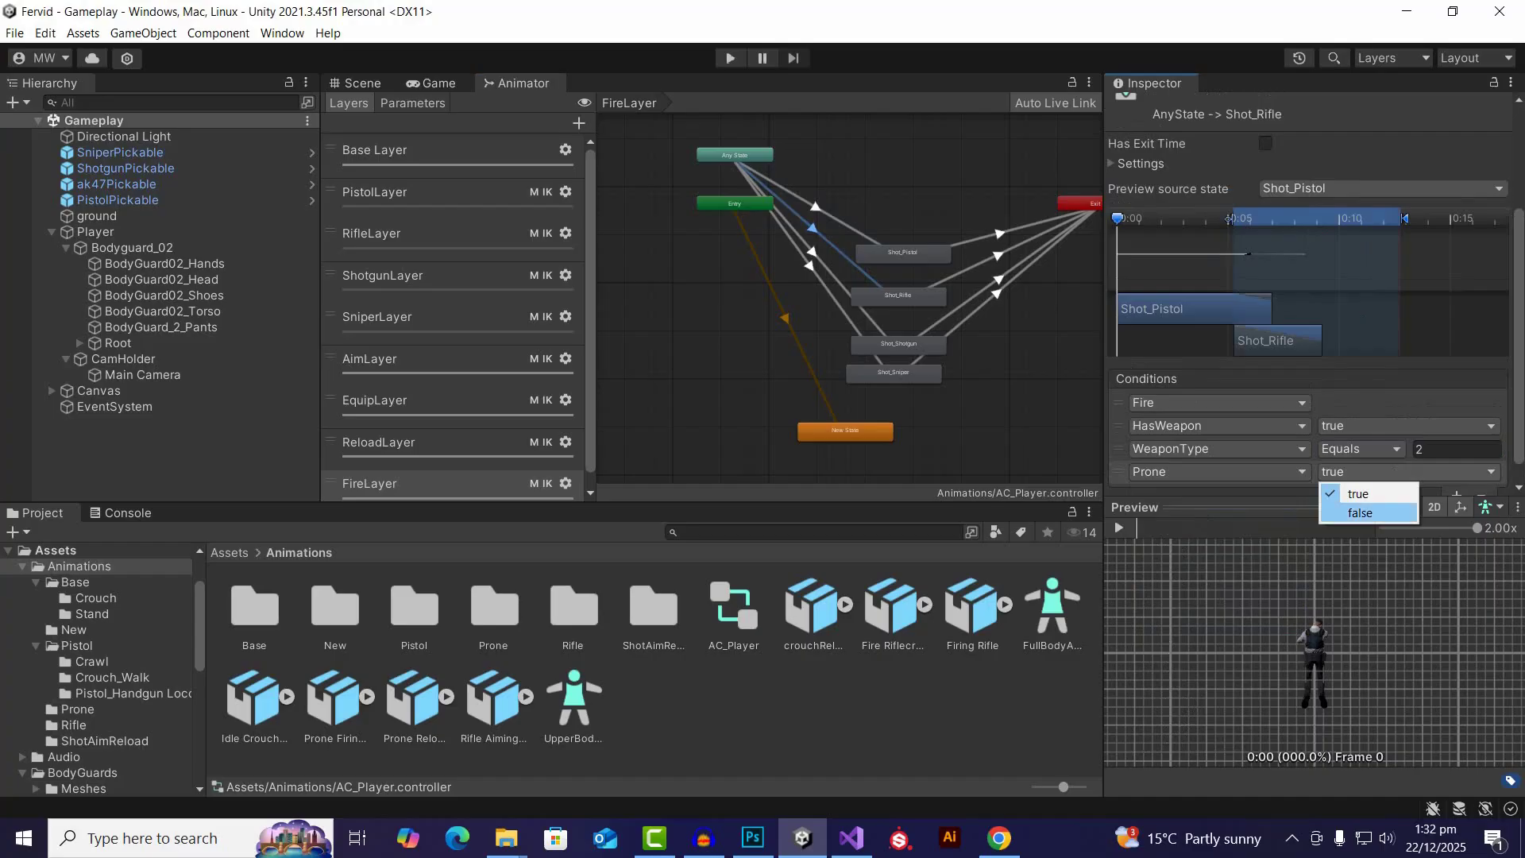
click(1370, 514)
Step: Add a Crouch false condition to the Any State to Shot_Rifle transition
scroll(1370, 445, down, 1)
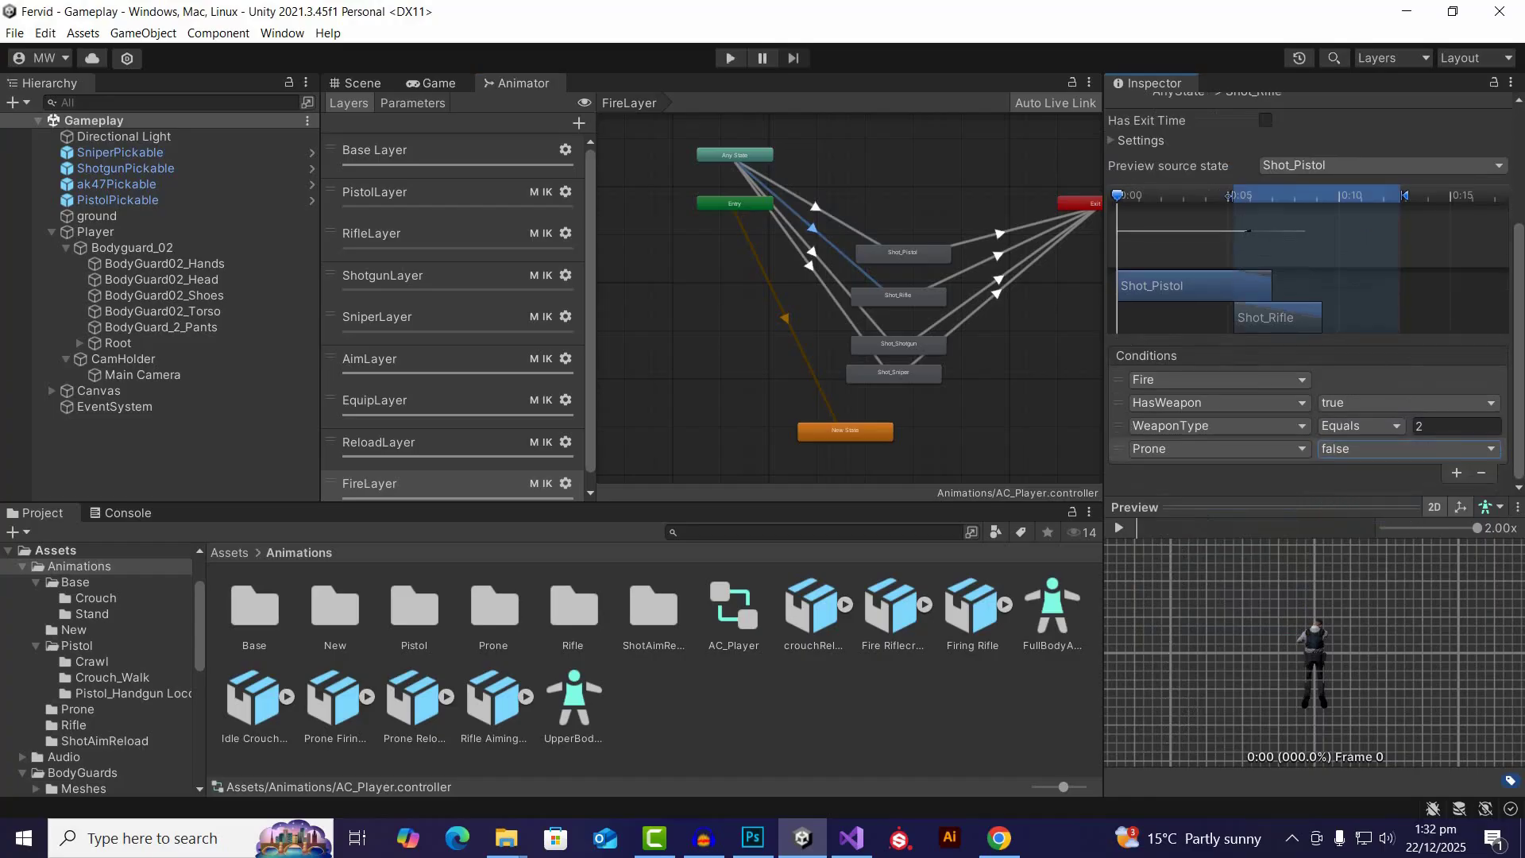
click(1457, 472)
click(1216, 472)
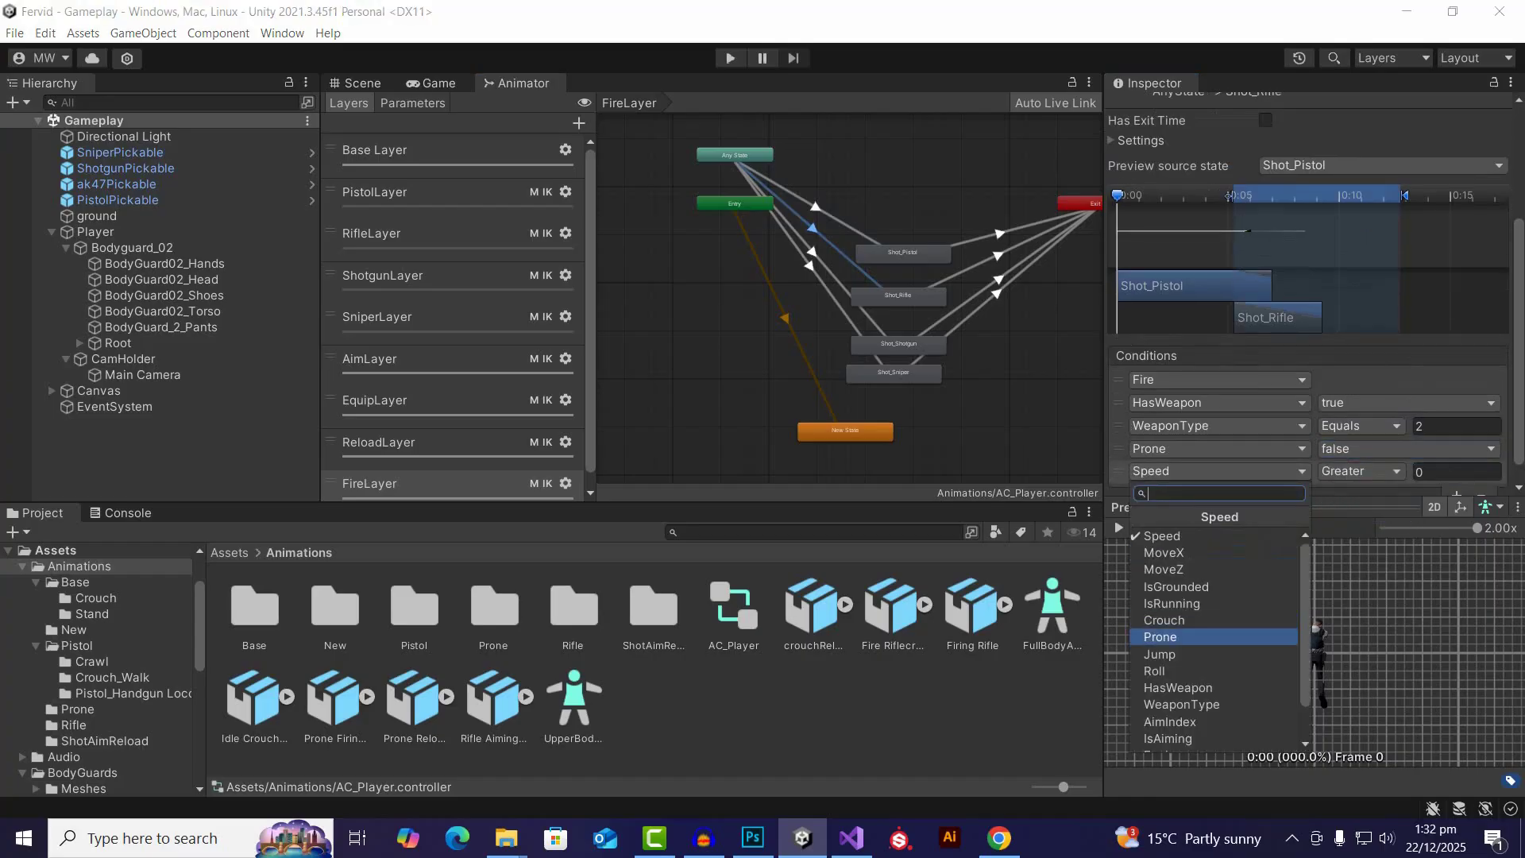
key(Up)
key(Return)
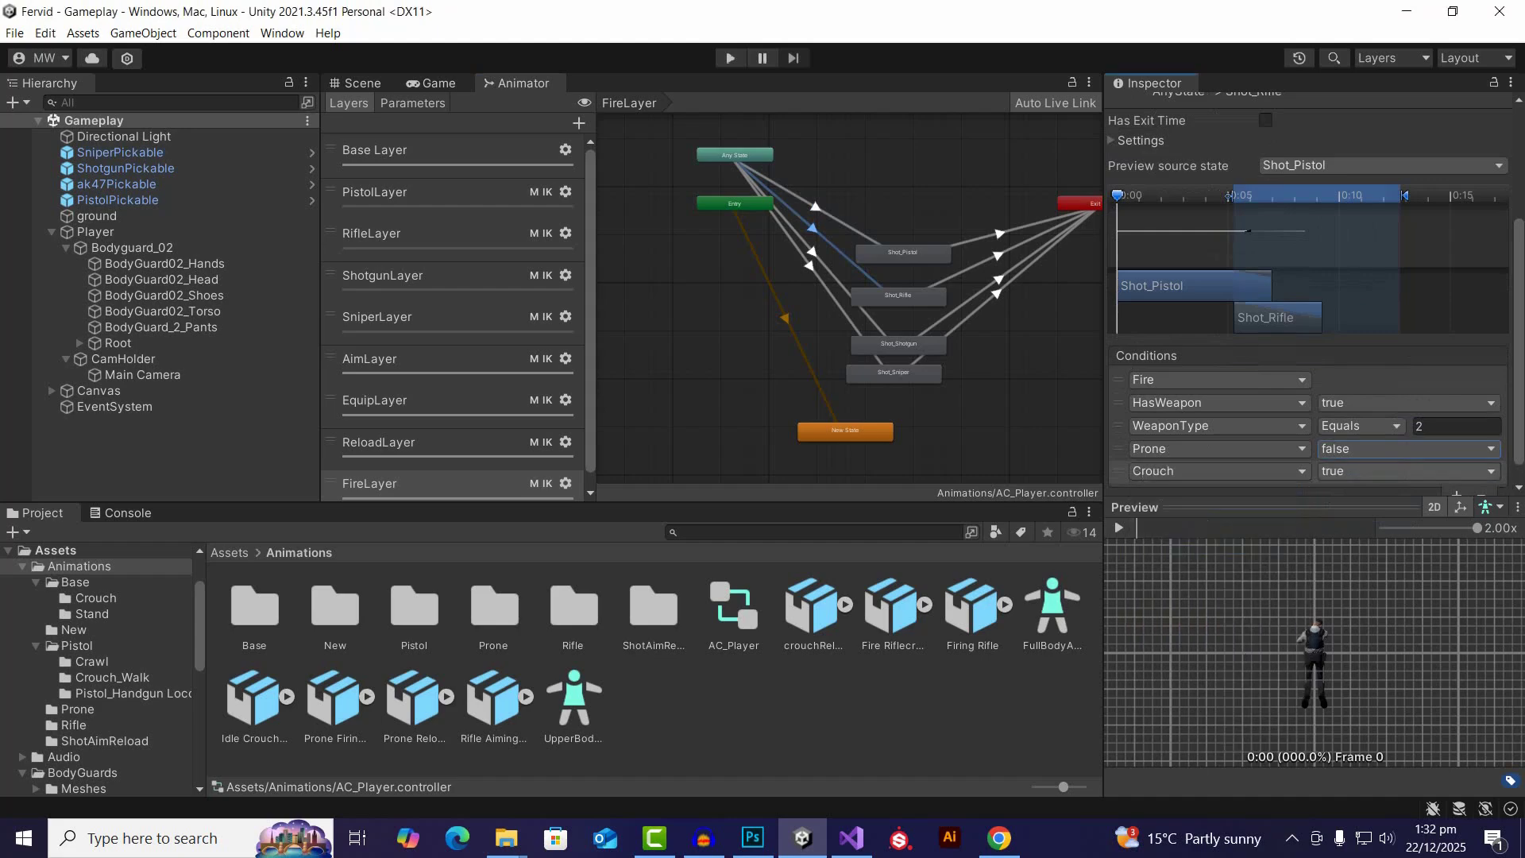
click(1392, 472)
click(1370, 513)
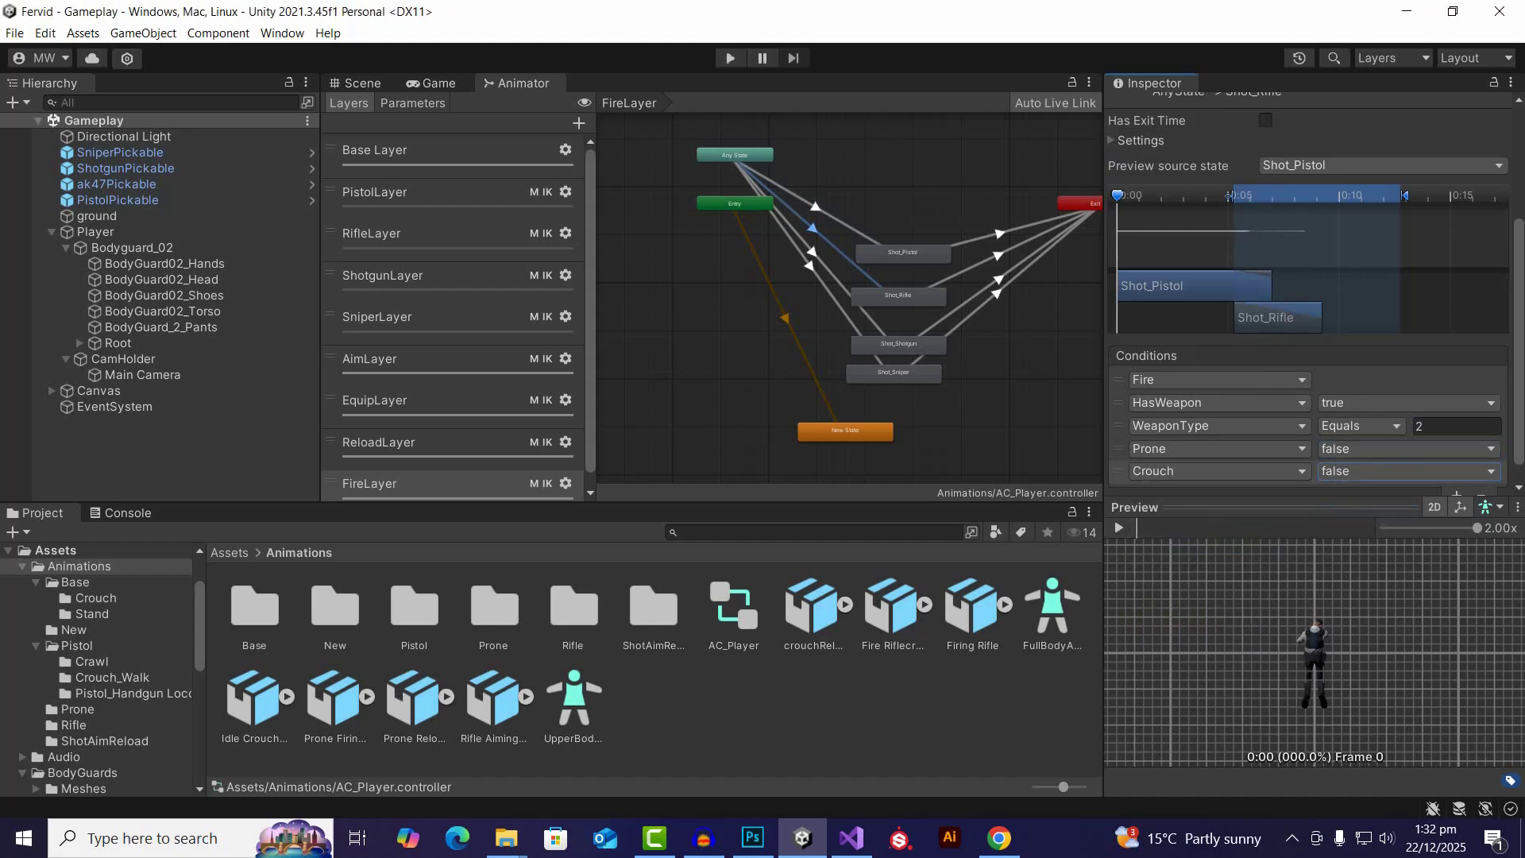
Step: Add a Crouch false condition to the transition from Any State to Shot_Shotgun
click(812, 253)
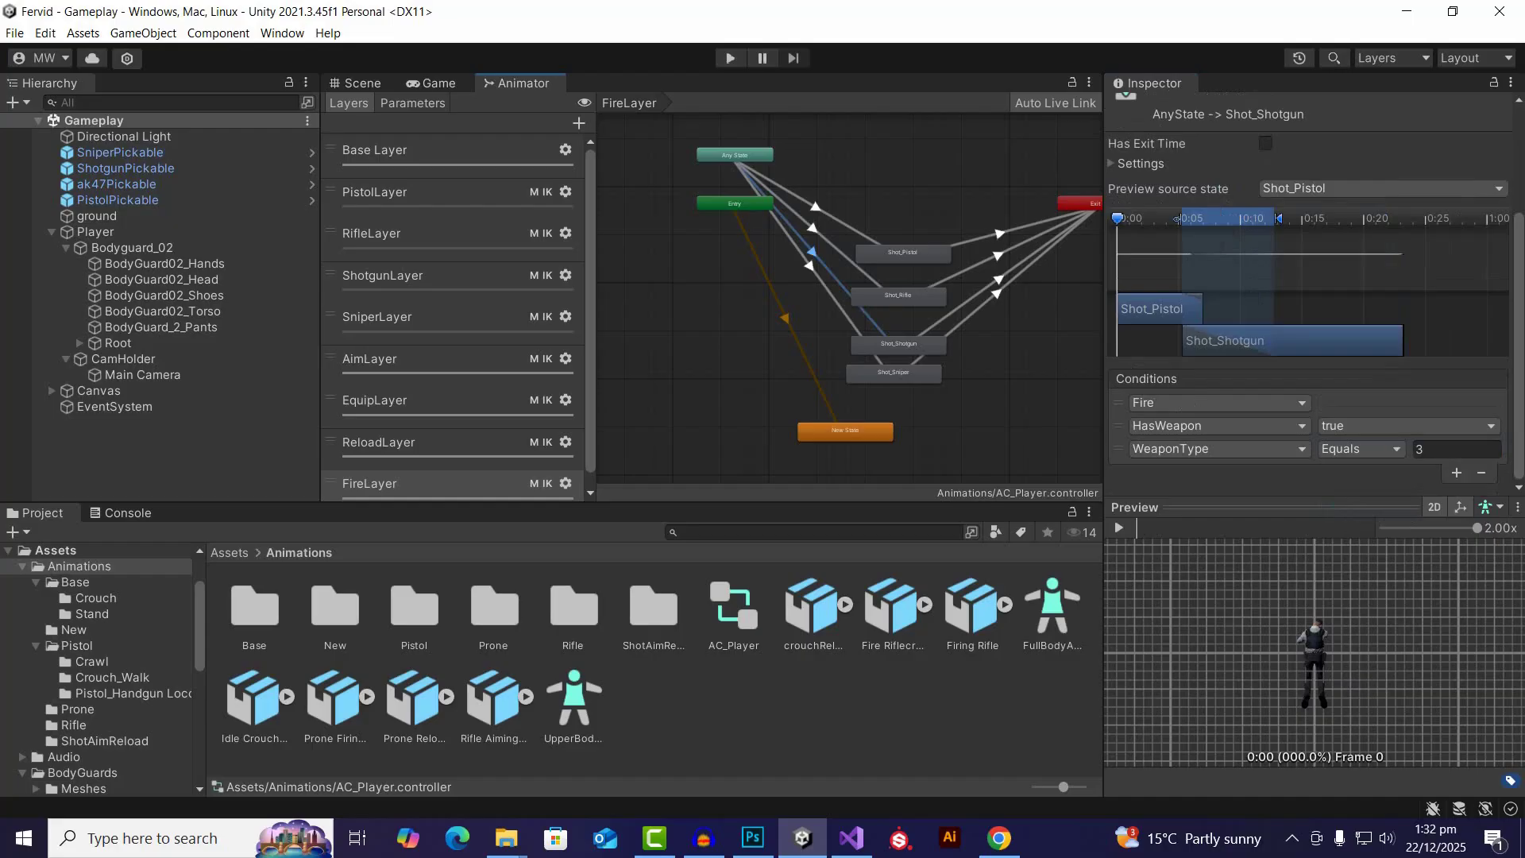
click(1456, 473)
click(1220, 449)
key(Down)
key(Down)
key(Down)
key(Down)
key(Down)
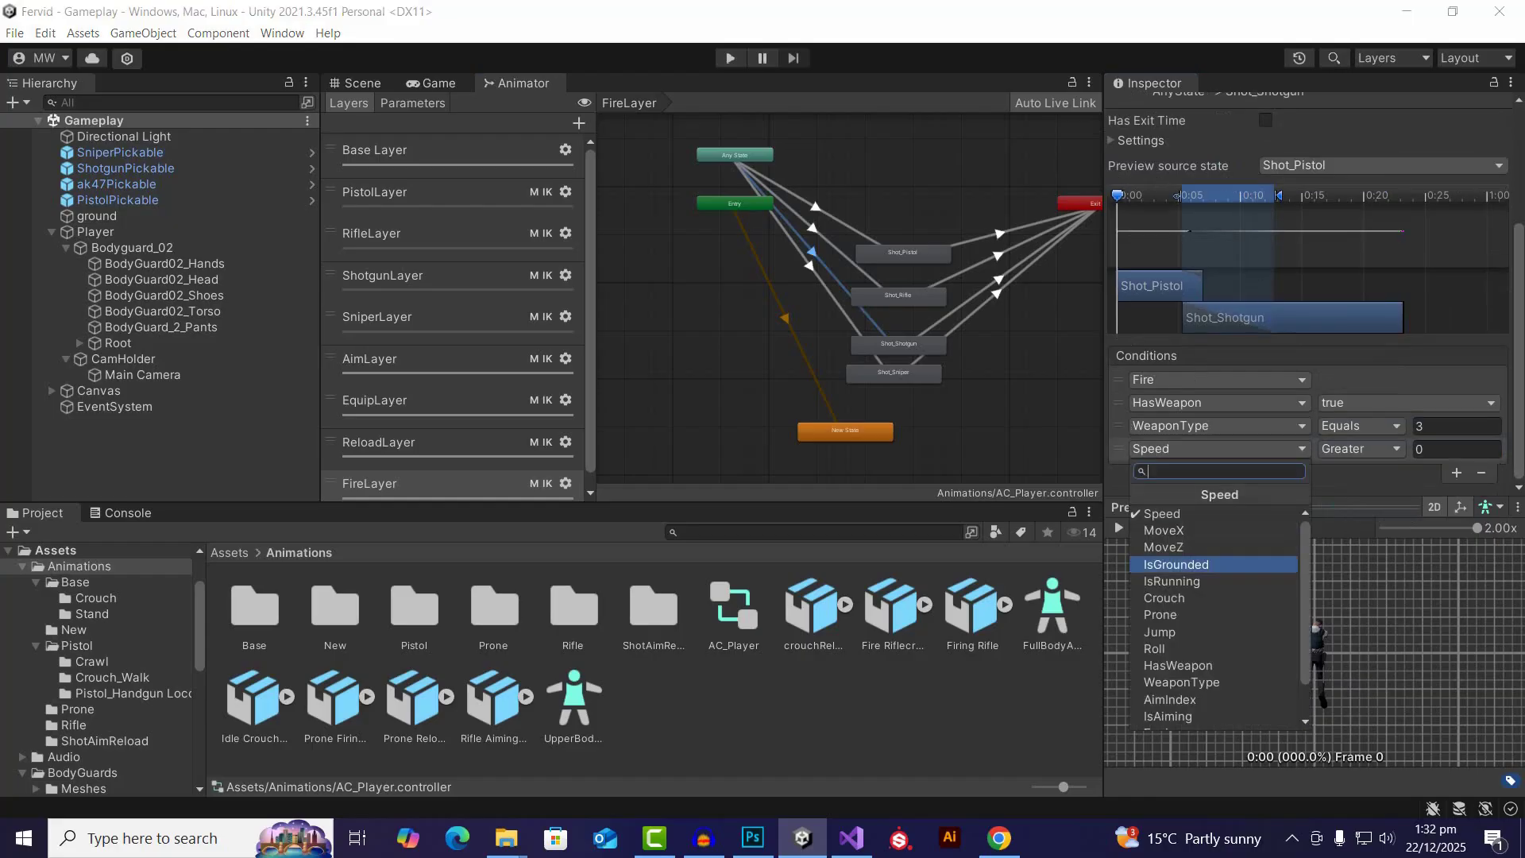
key(Return)
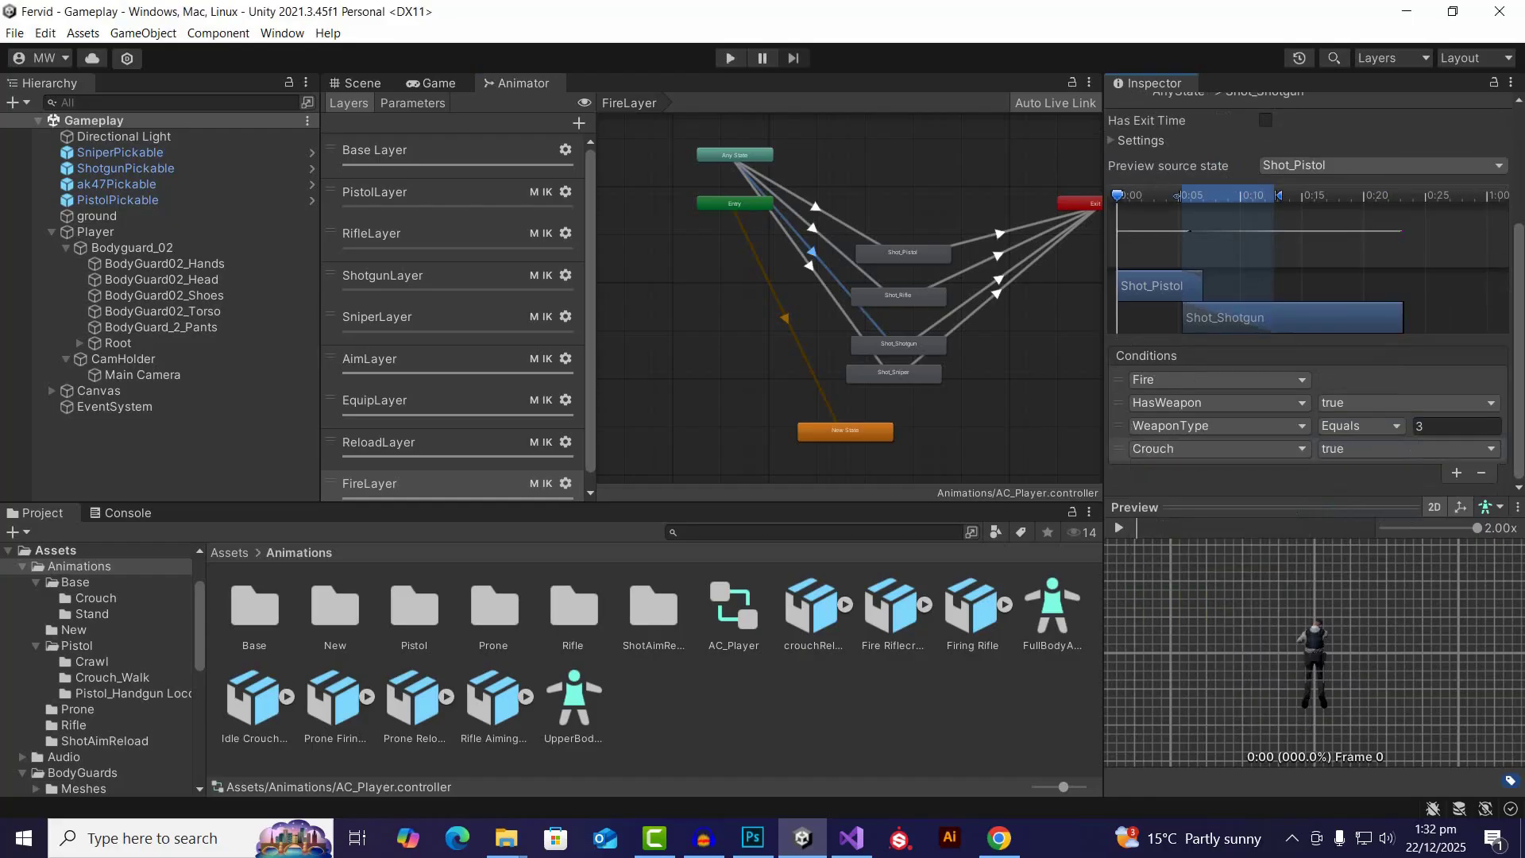
click(1368, 449)
click(1363, 490)
Step: Add a Prone false condition to the Any State to Shot_Shotgun transition and deselect it
click(1456, 474)
click(1219, 472)
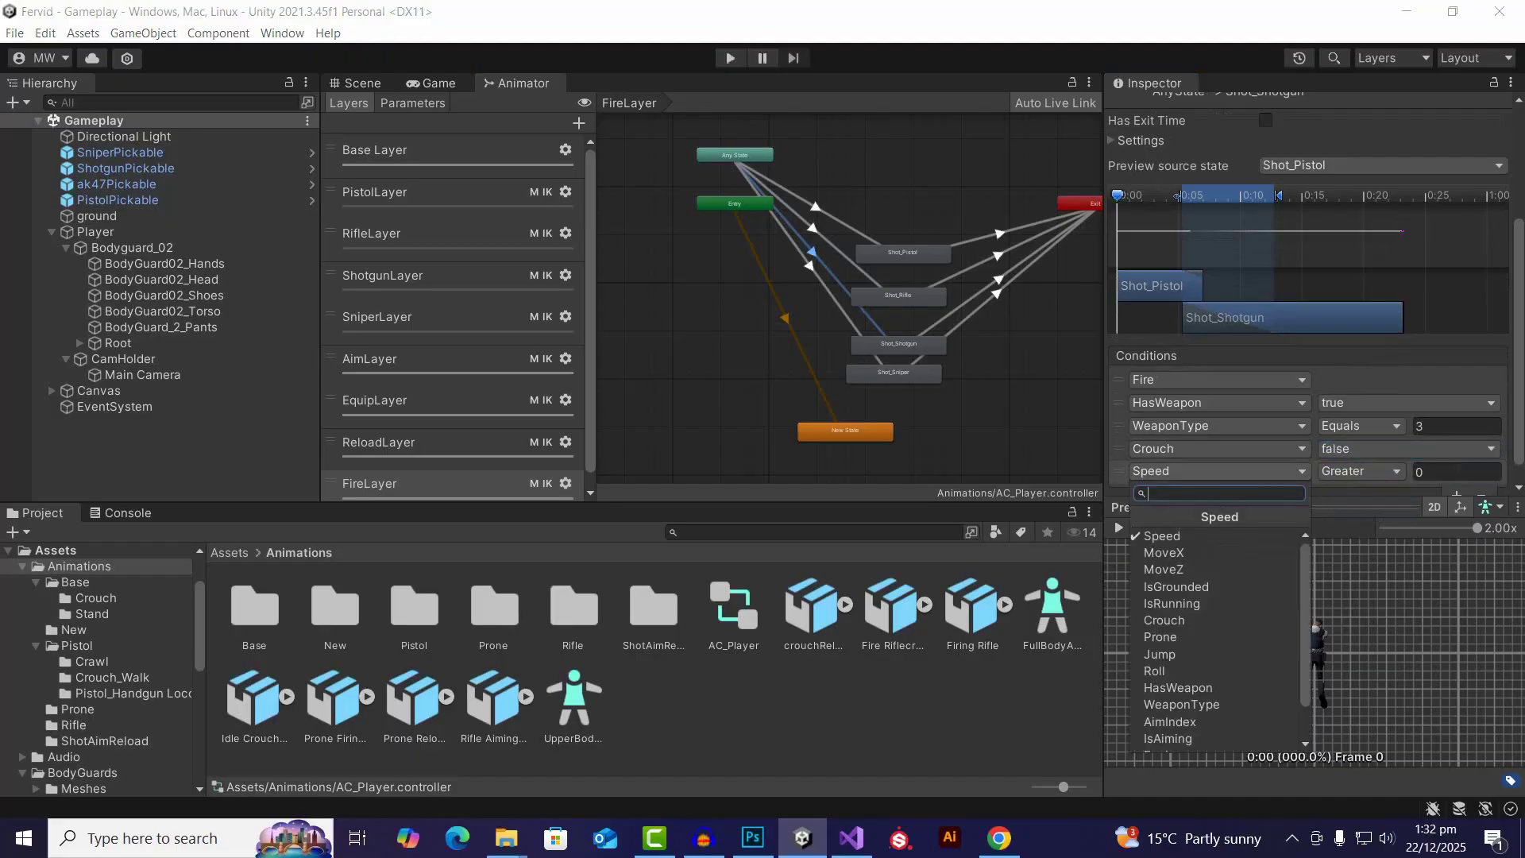
click(1173, 637)
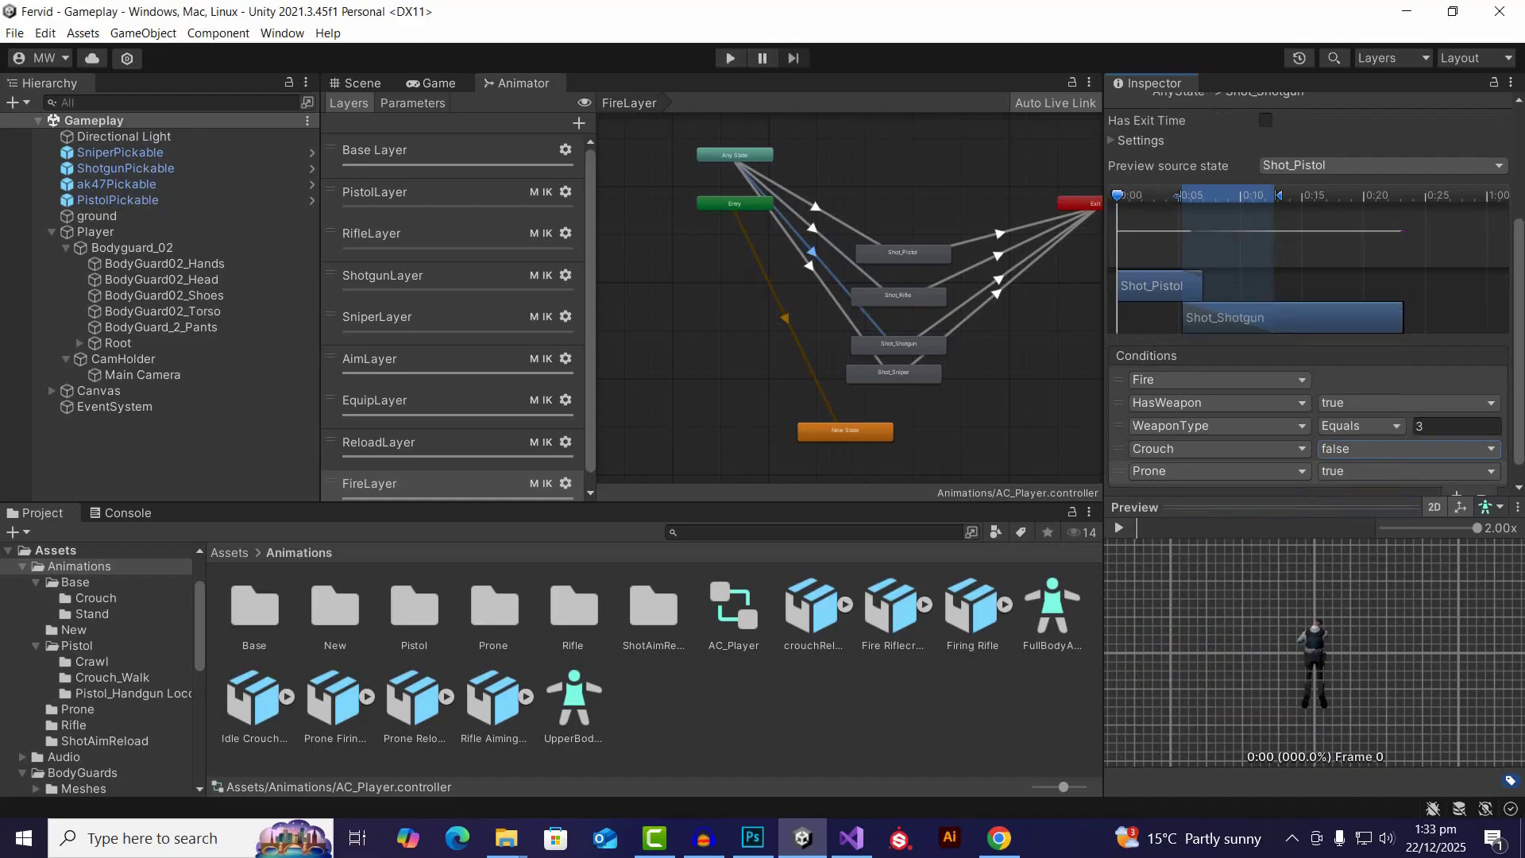
key(Tab)
key(space)
key(Down)
key(Return)
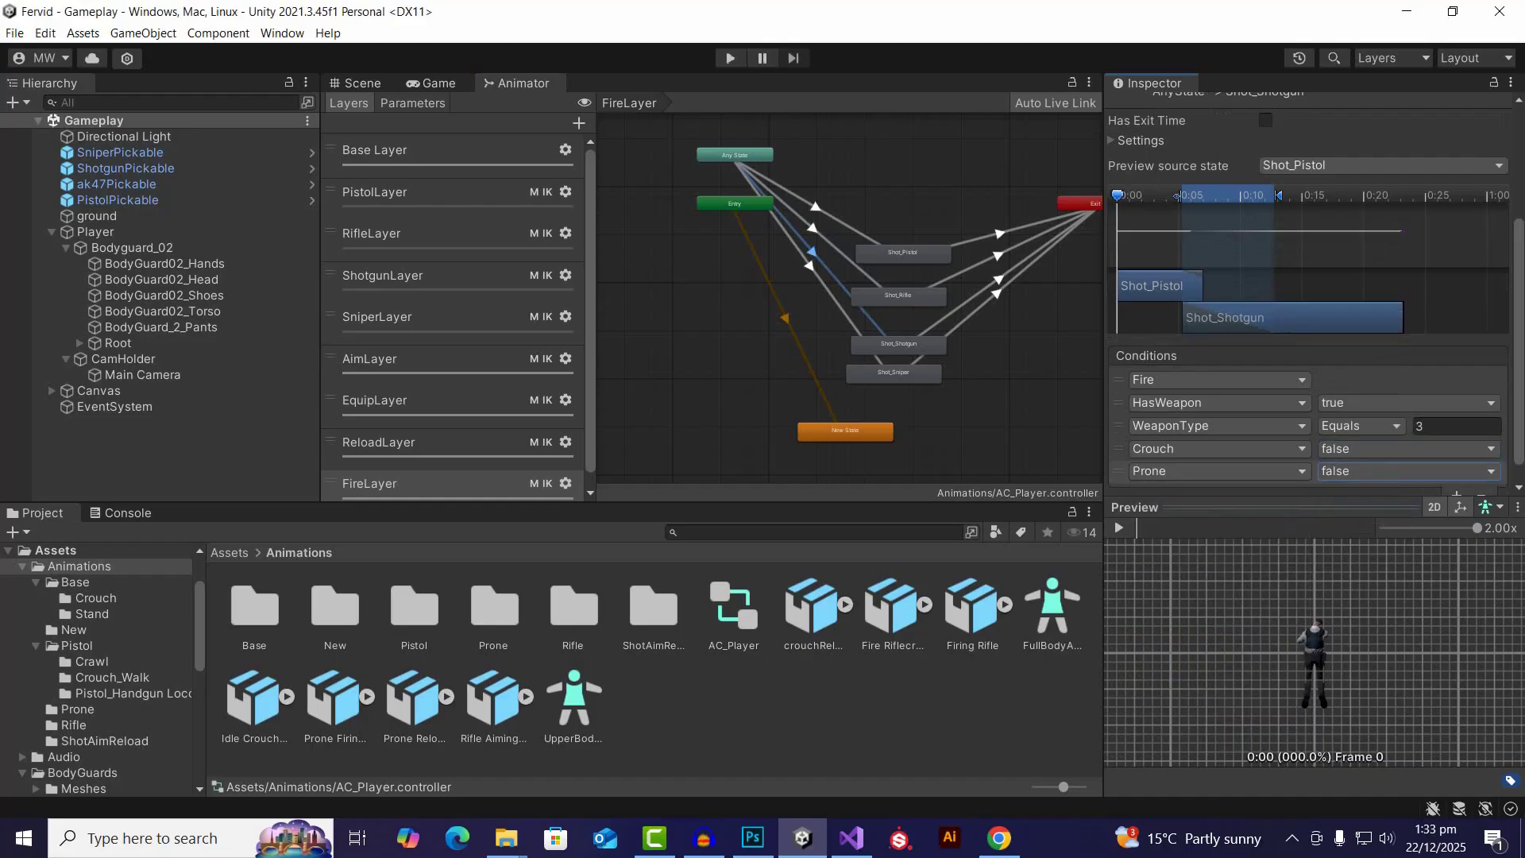
click(1002, 386)
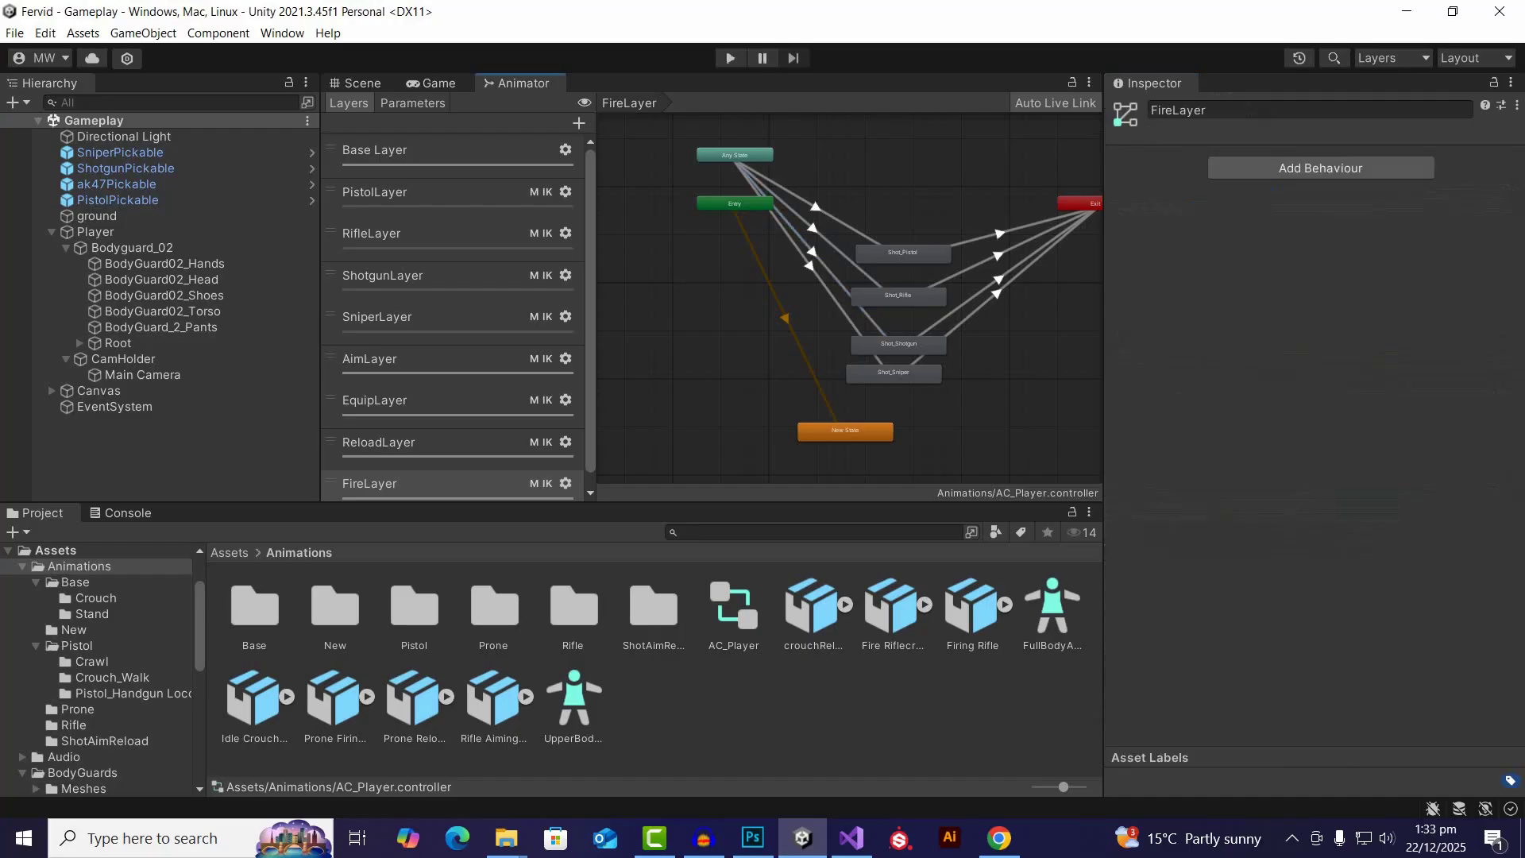
Step: Add a Prone false condition to the transition from Any State to Shot_Sniper
click(809, 266)
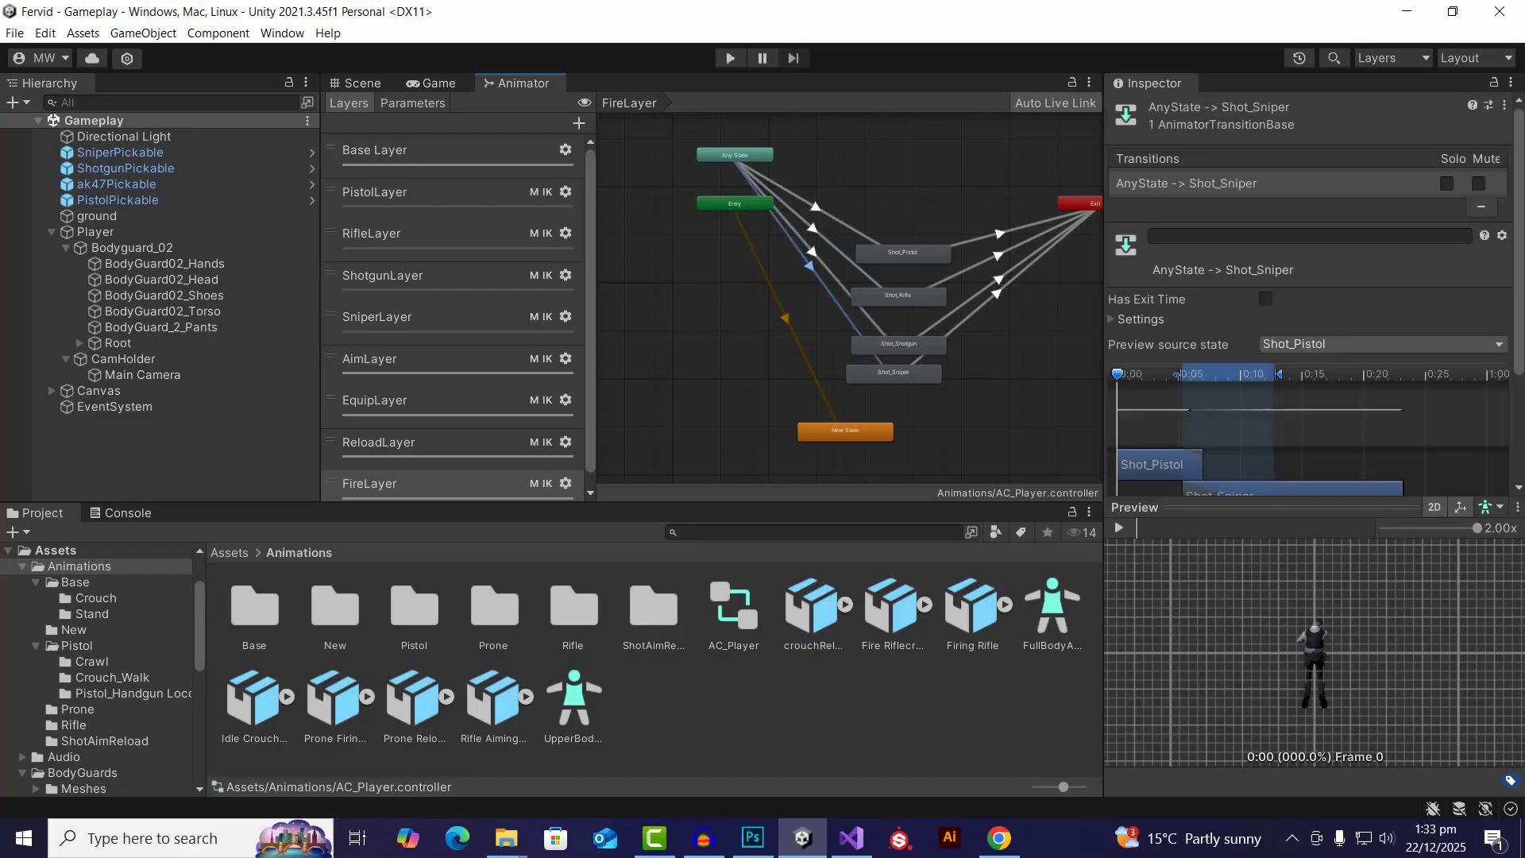
scroll(1309, 317, down, 1)
scroll(1309, 341, down, 2)
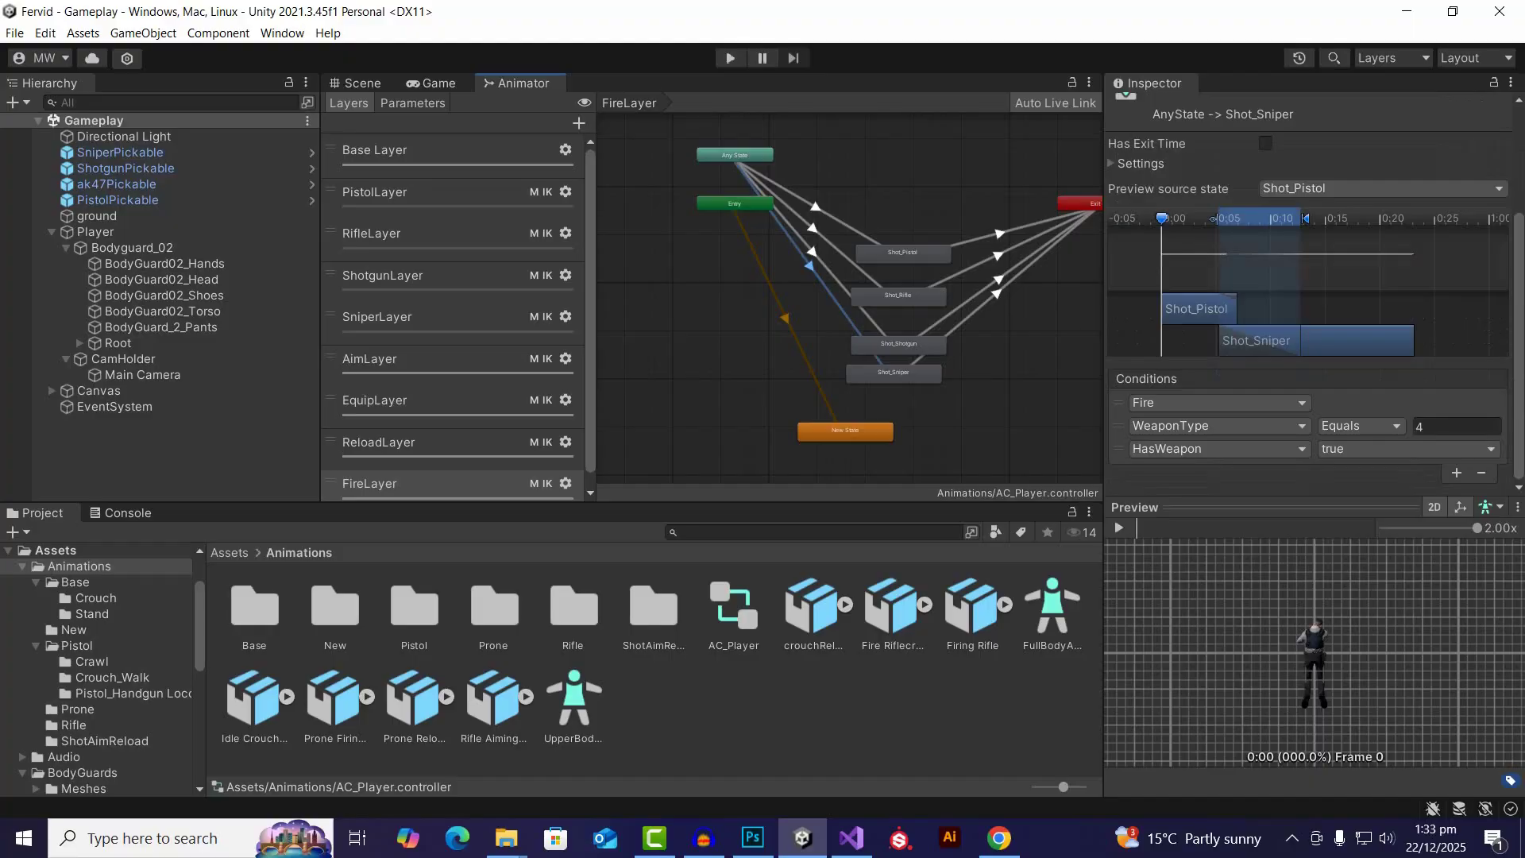
click(1457, 473)
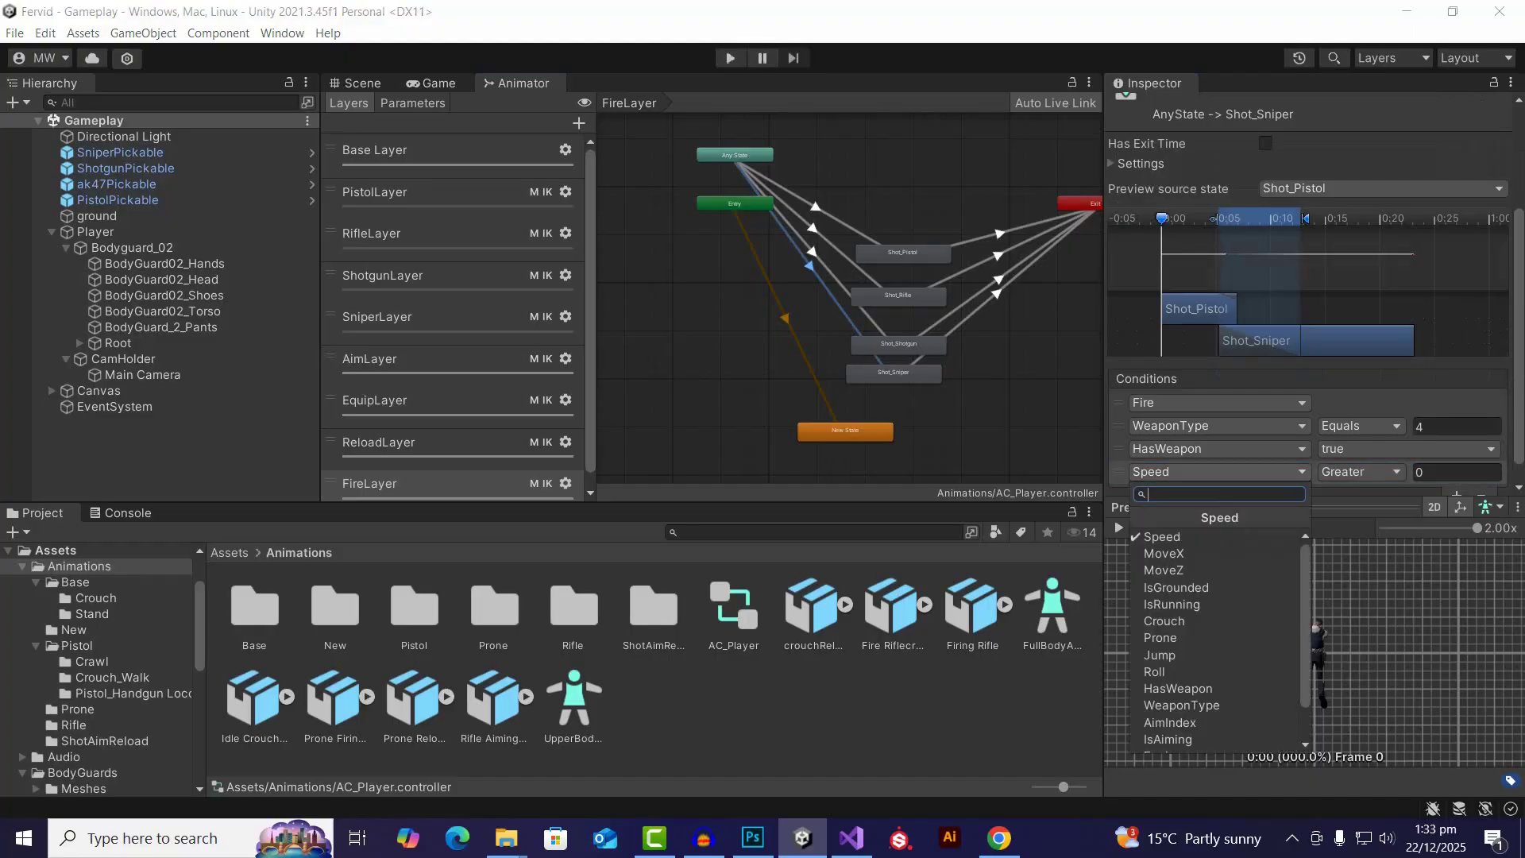
click(1216, 471)
click(1161, 637)
click(1406, 472)
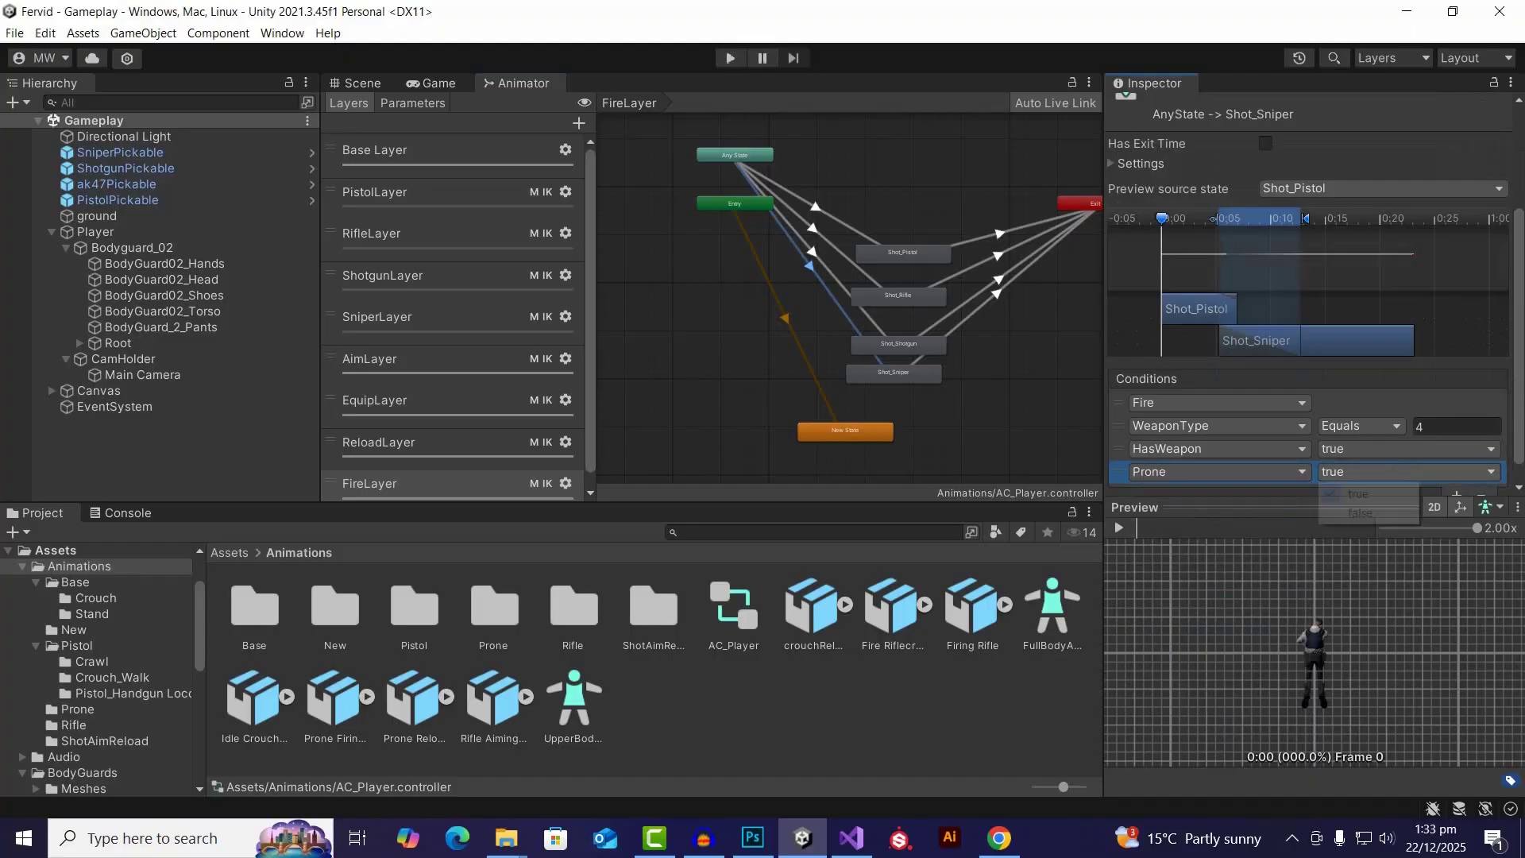
click(1360, 514)
Step: Add a Crouch false condition to the Any State to Shot_Sniper transition
scroll(1311, 358, down, 1)
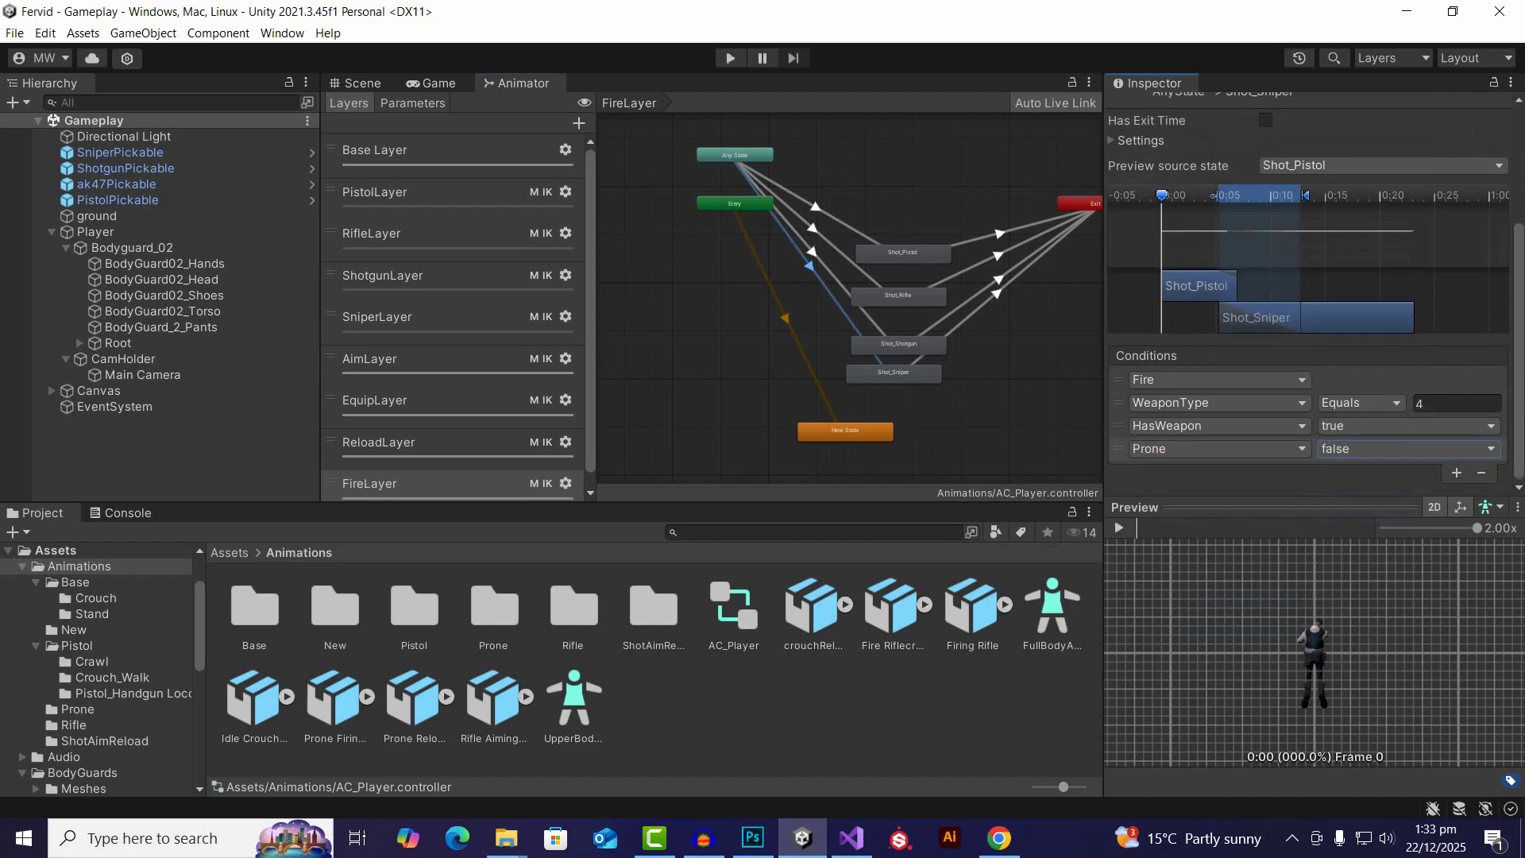
click(1457, 473)
click(1216, 471)
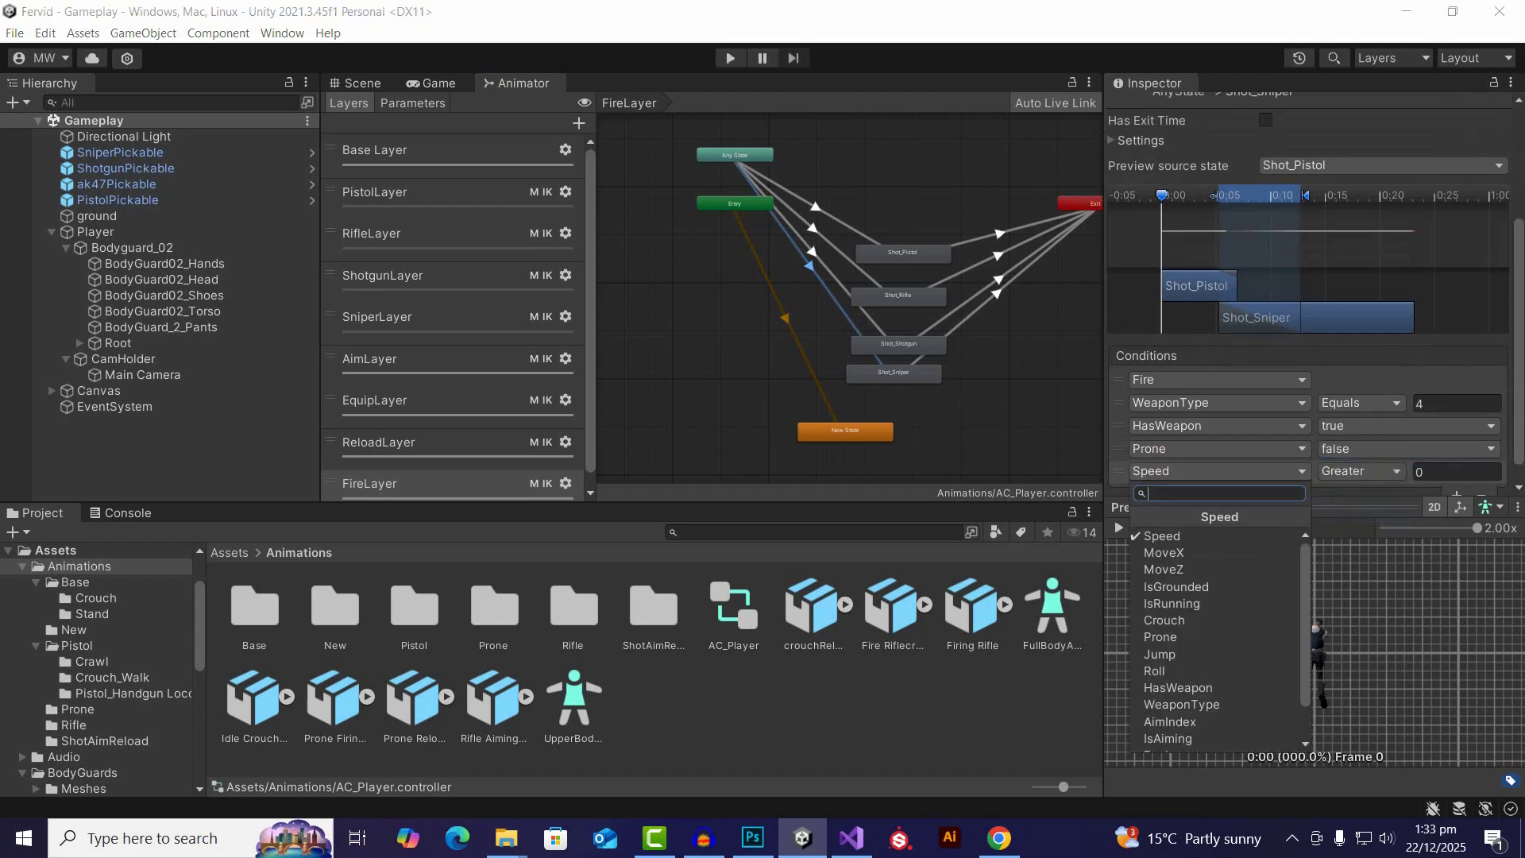
click(1191, 610)
click(1406, 471)
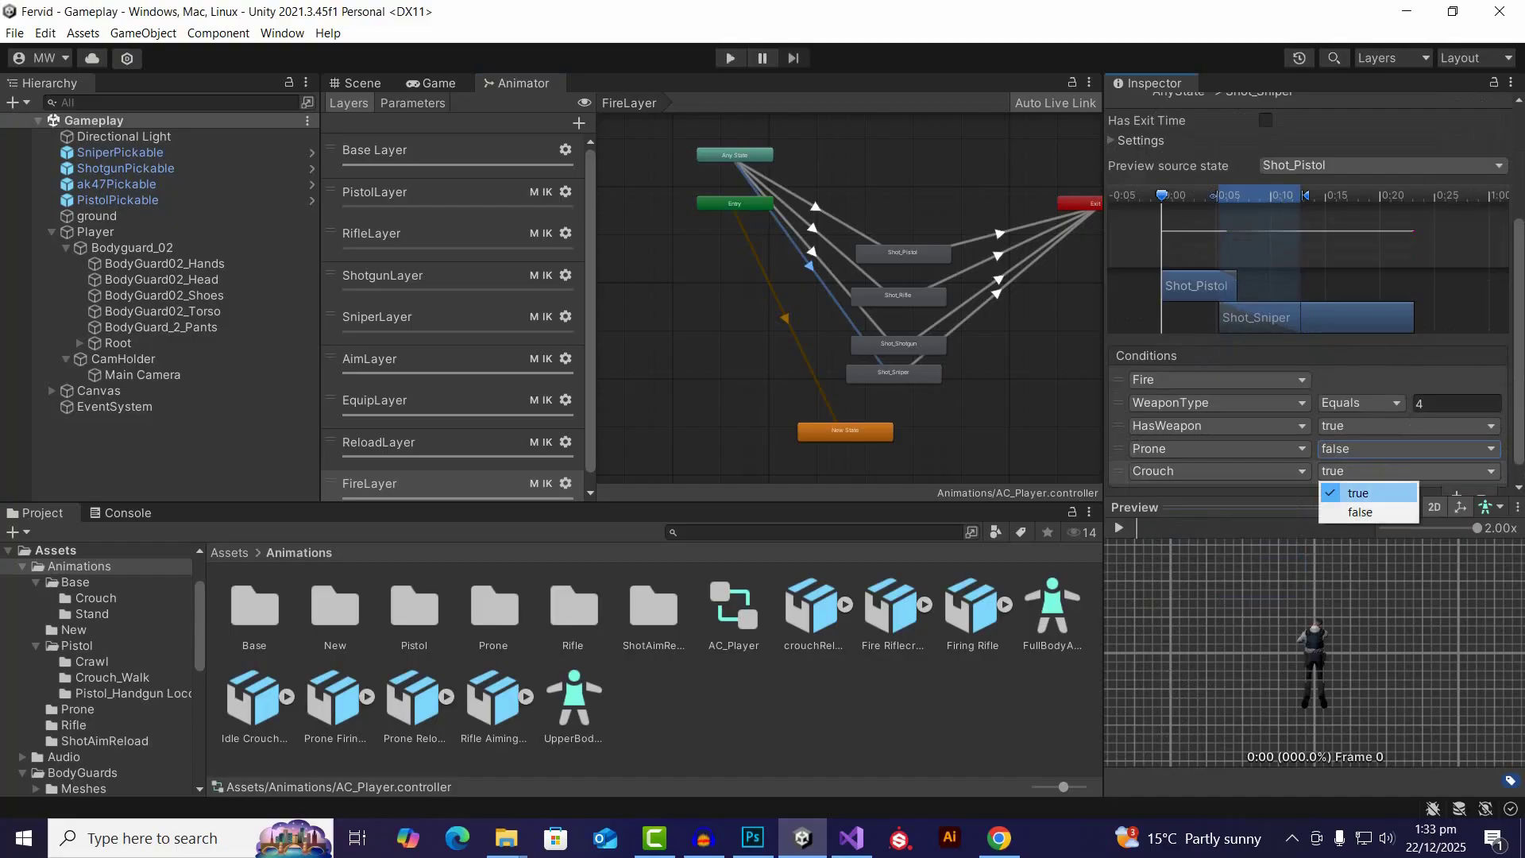
click(1355, 512)
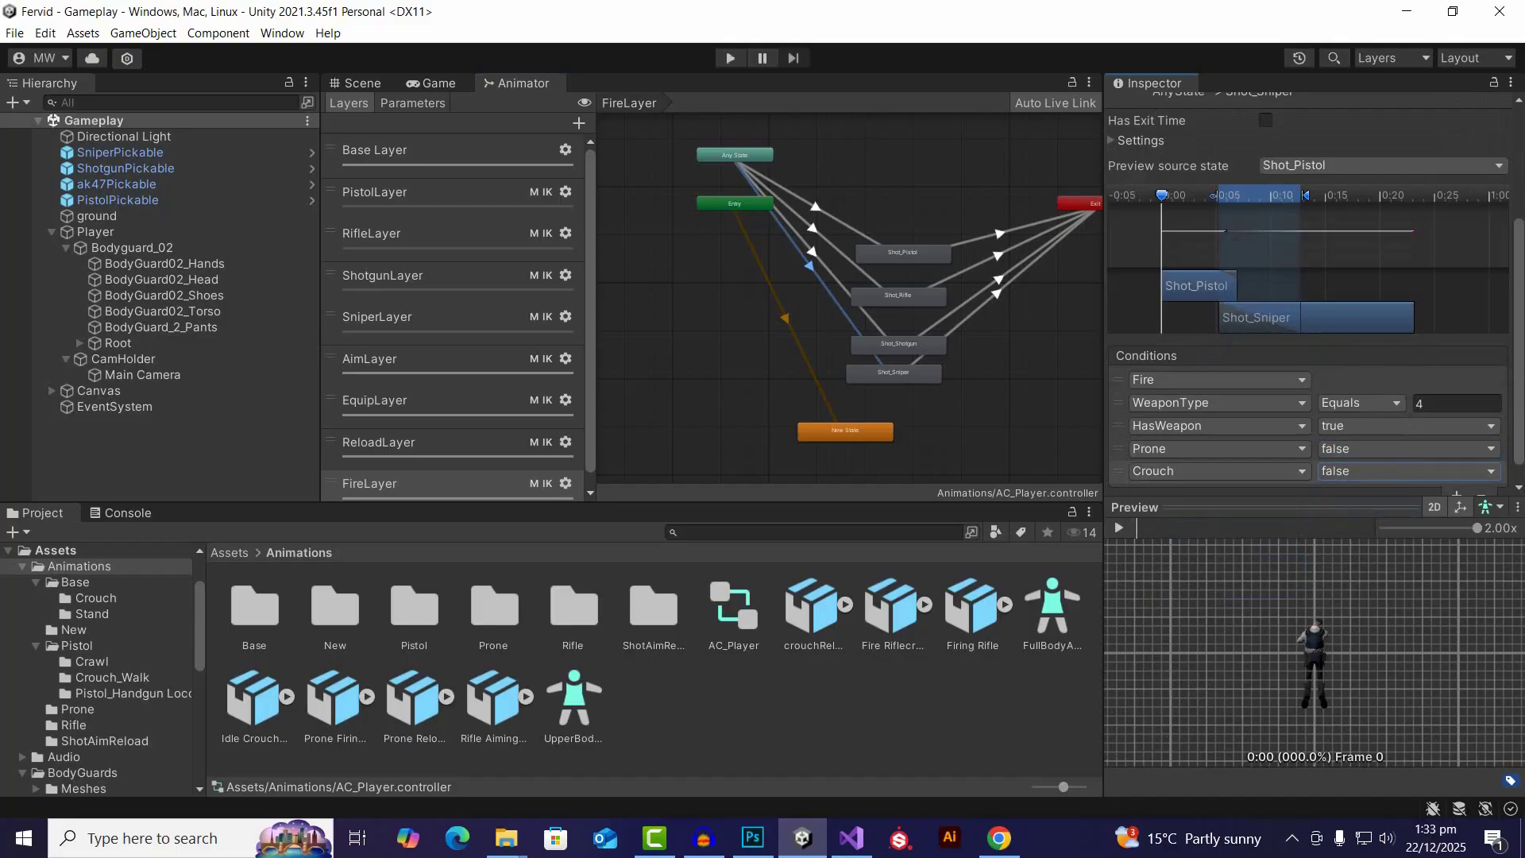
scroll(876, 215, up, 3)
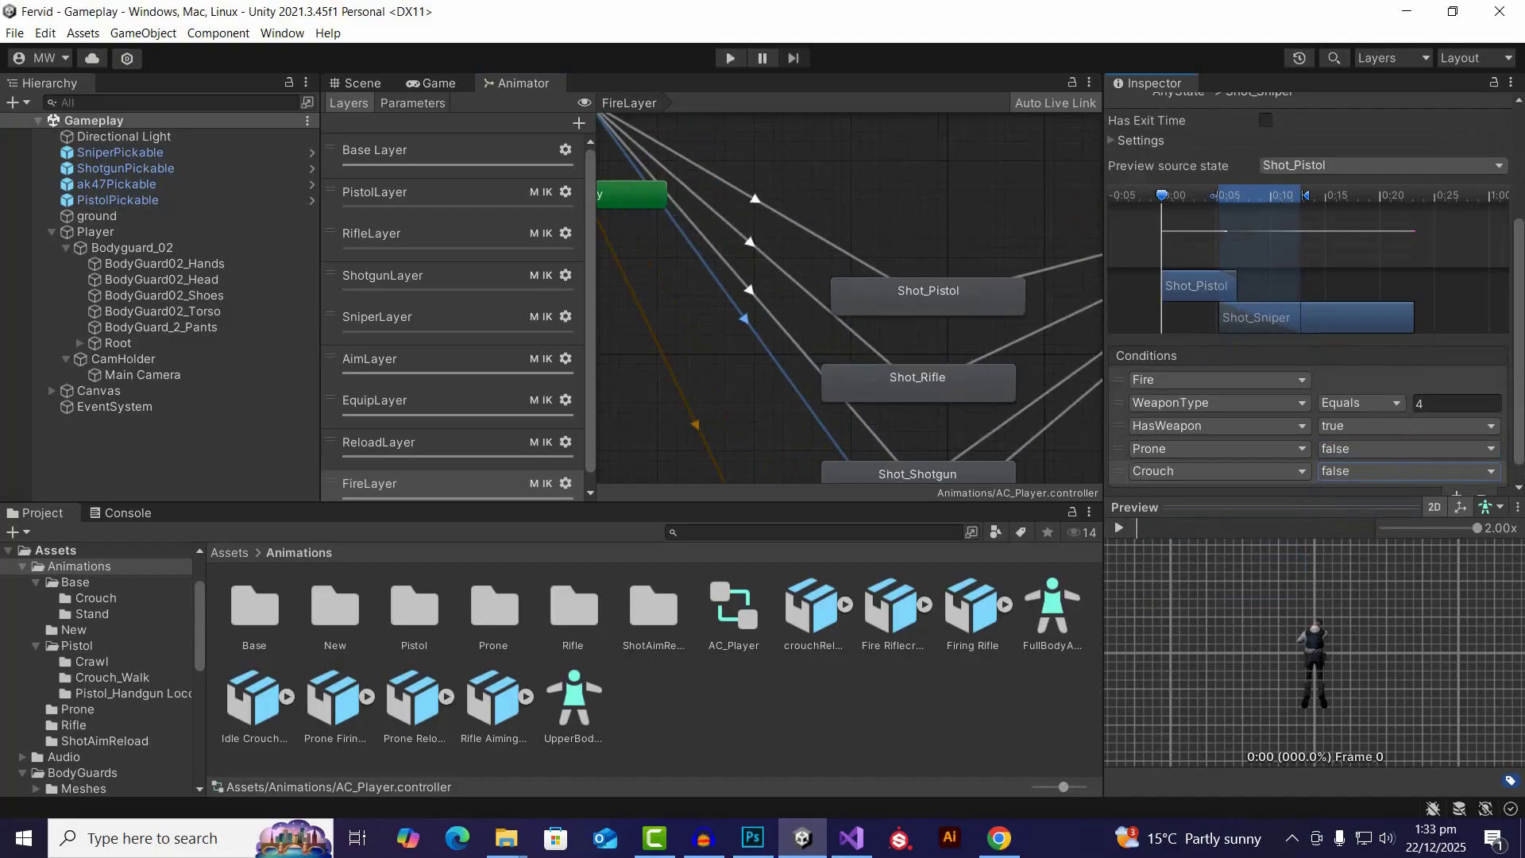
scroll(877, 255, down, 5)
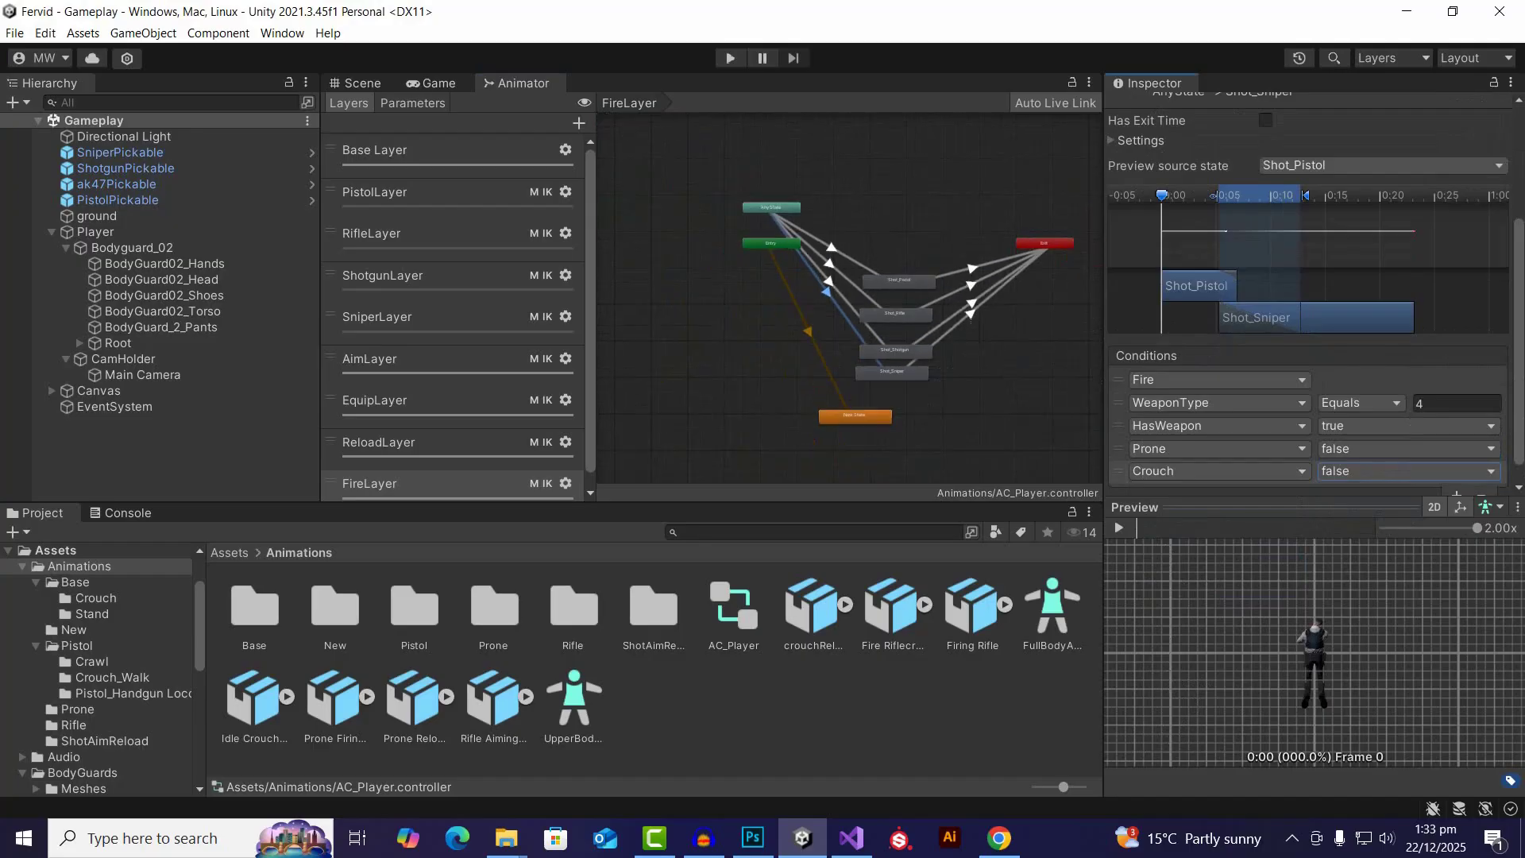
scroll(888, 225, up, 3)
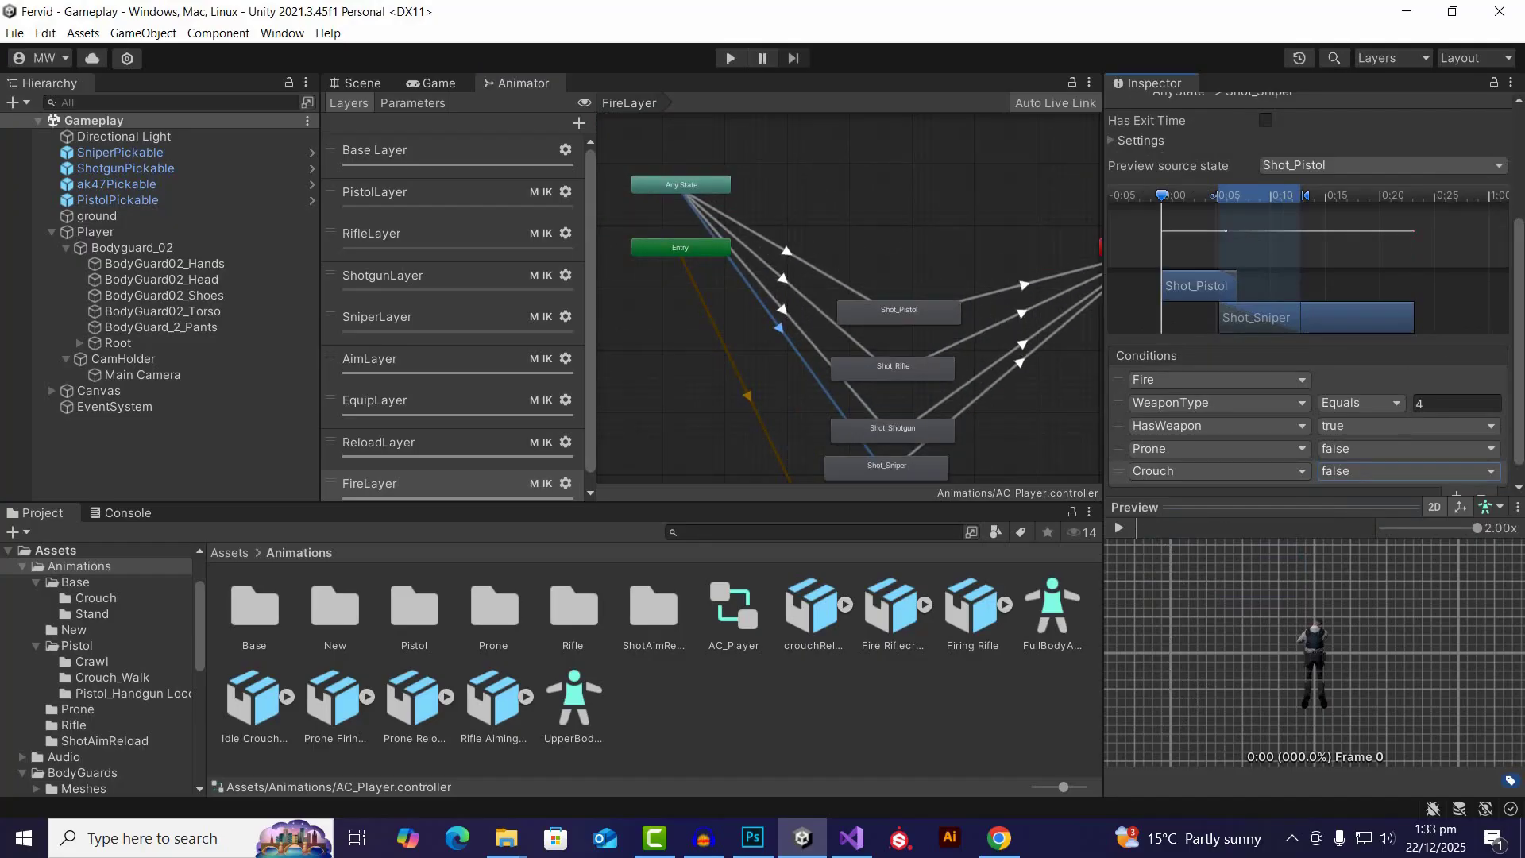
Step: Move the Entry node away from the Any State node, then check the Fire Riflecrouch import settings and the Shot_Pistol state
drag(680, 247, 630, 291)
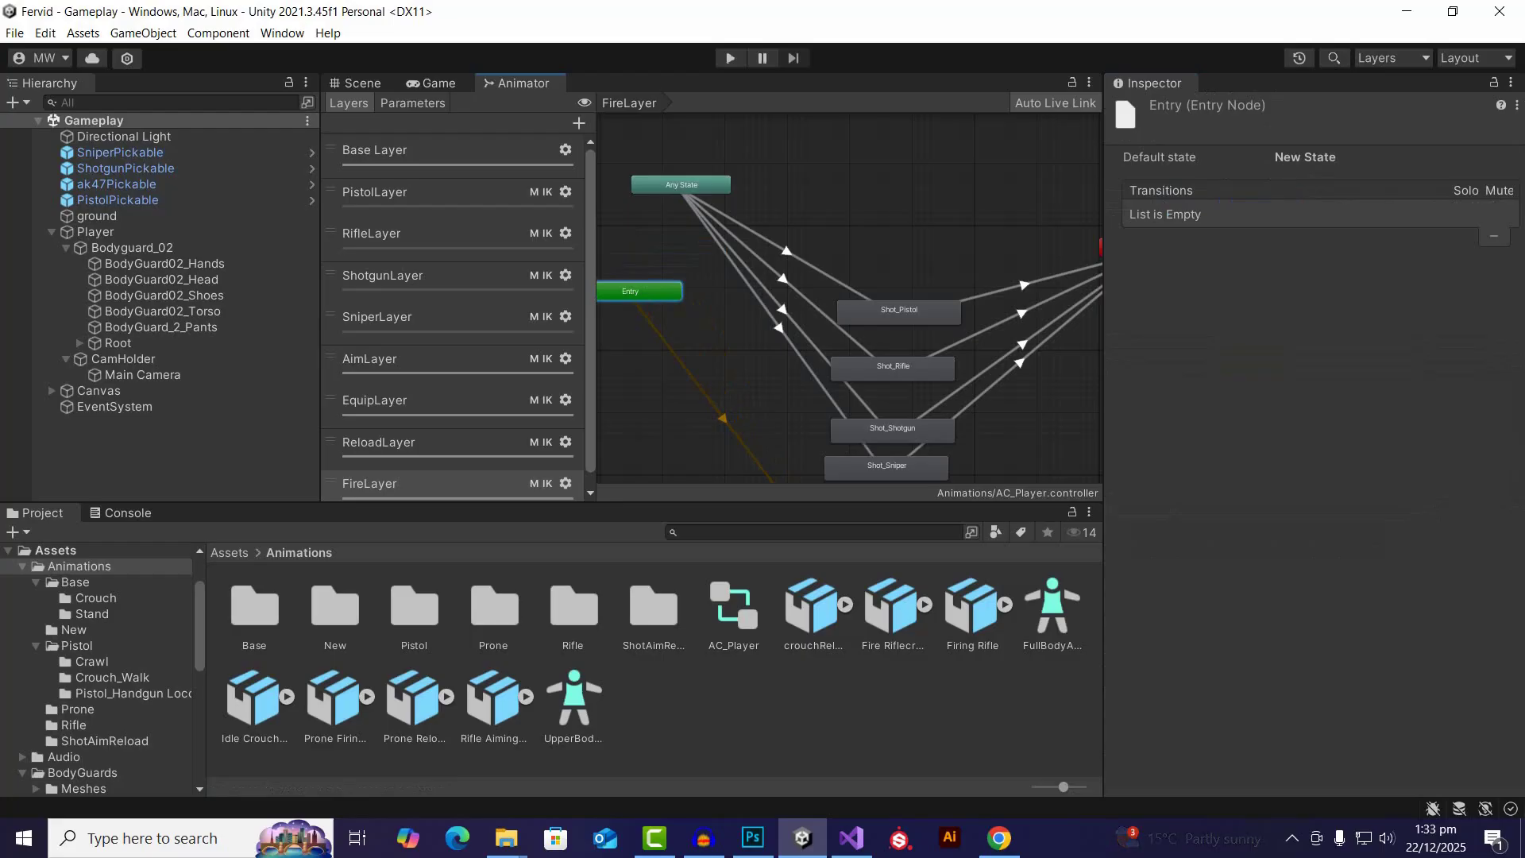
click(892, 608)
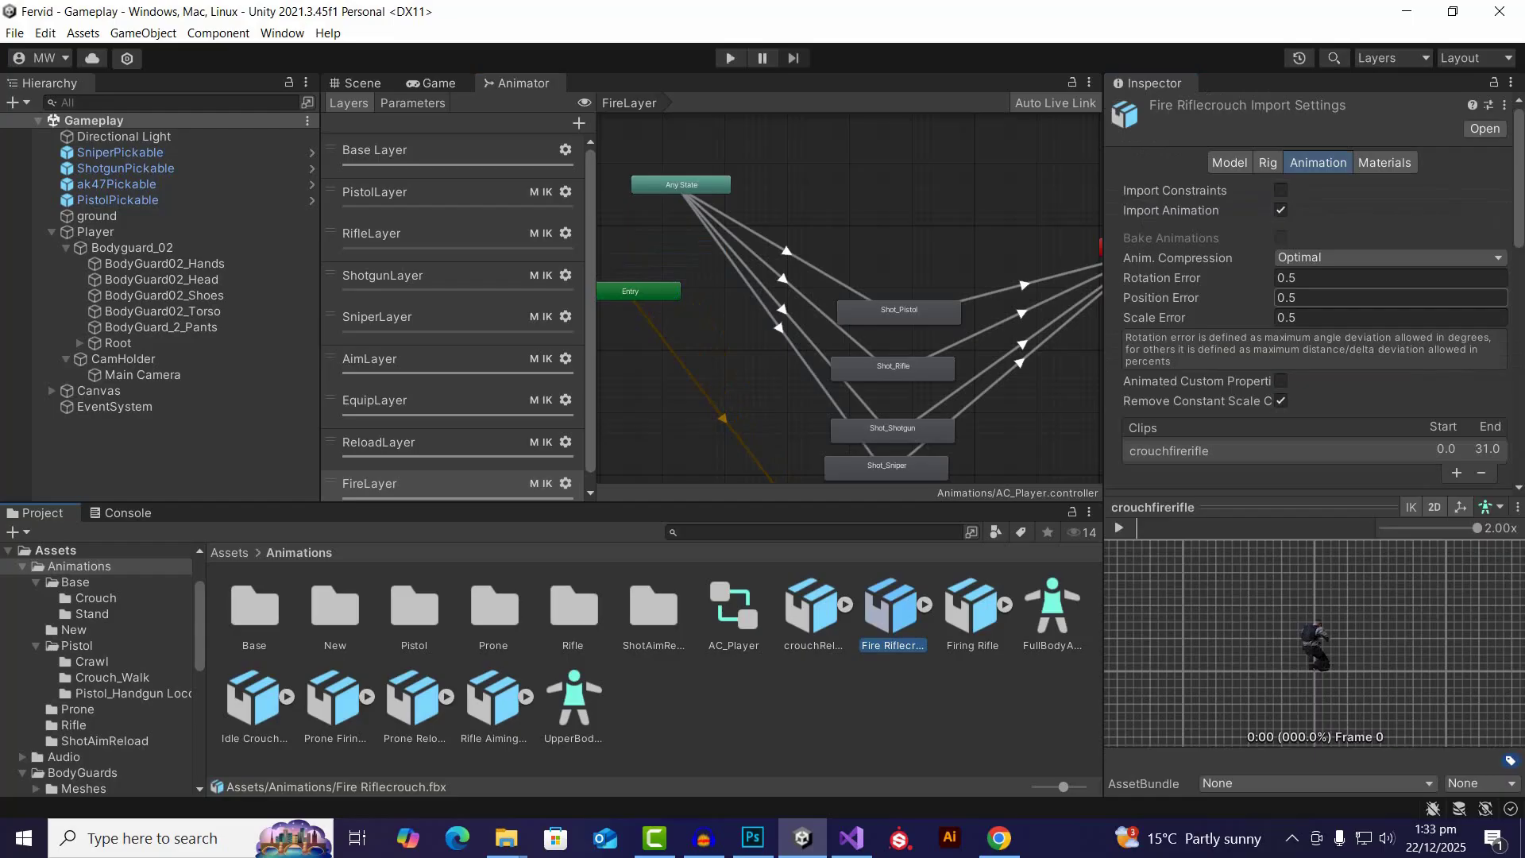
click(899, 313)
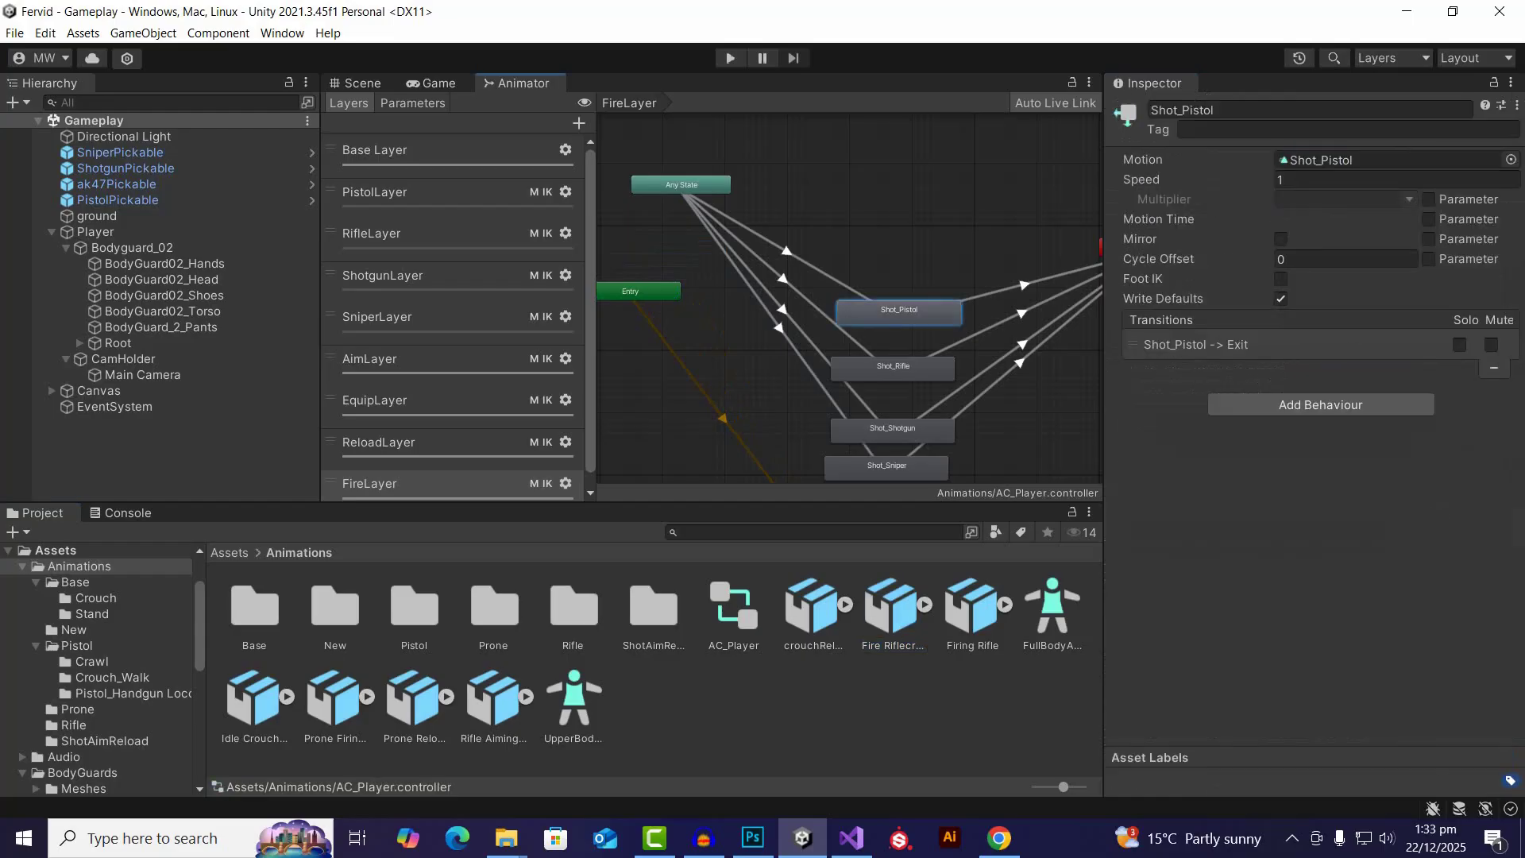
scroll(904, 310, down, 3)
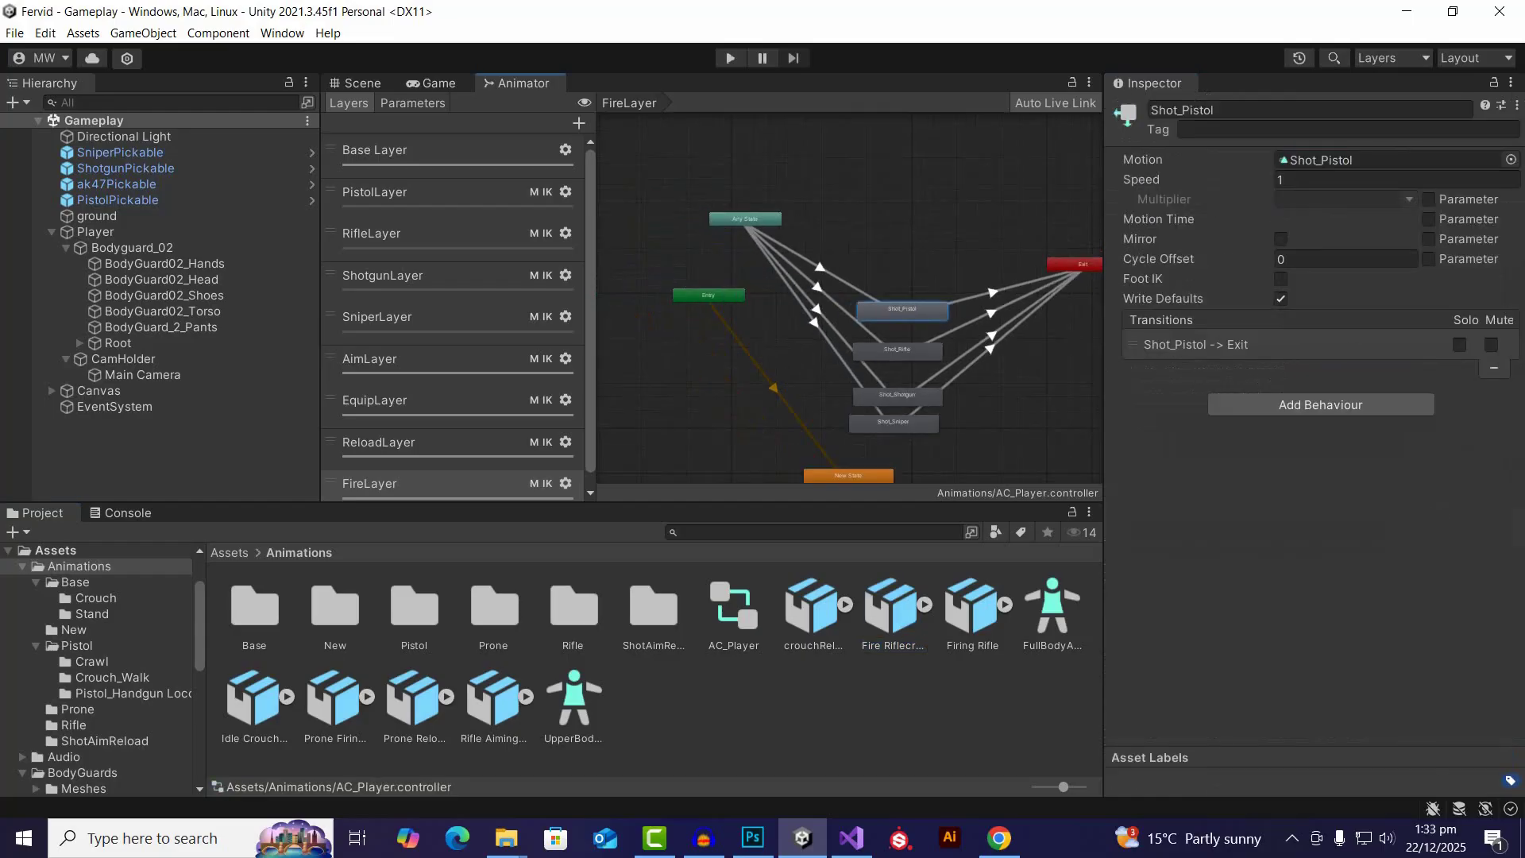
scroll(930, 359, up, 4)
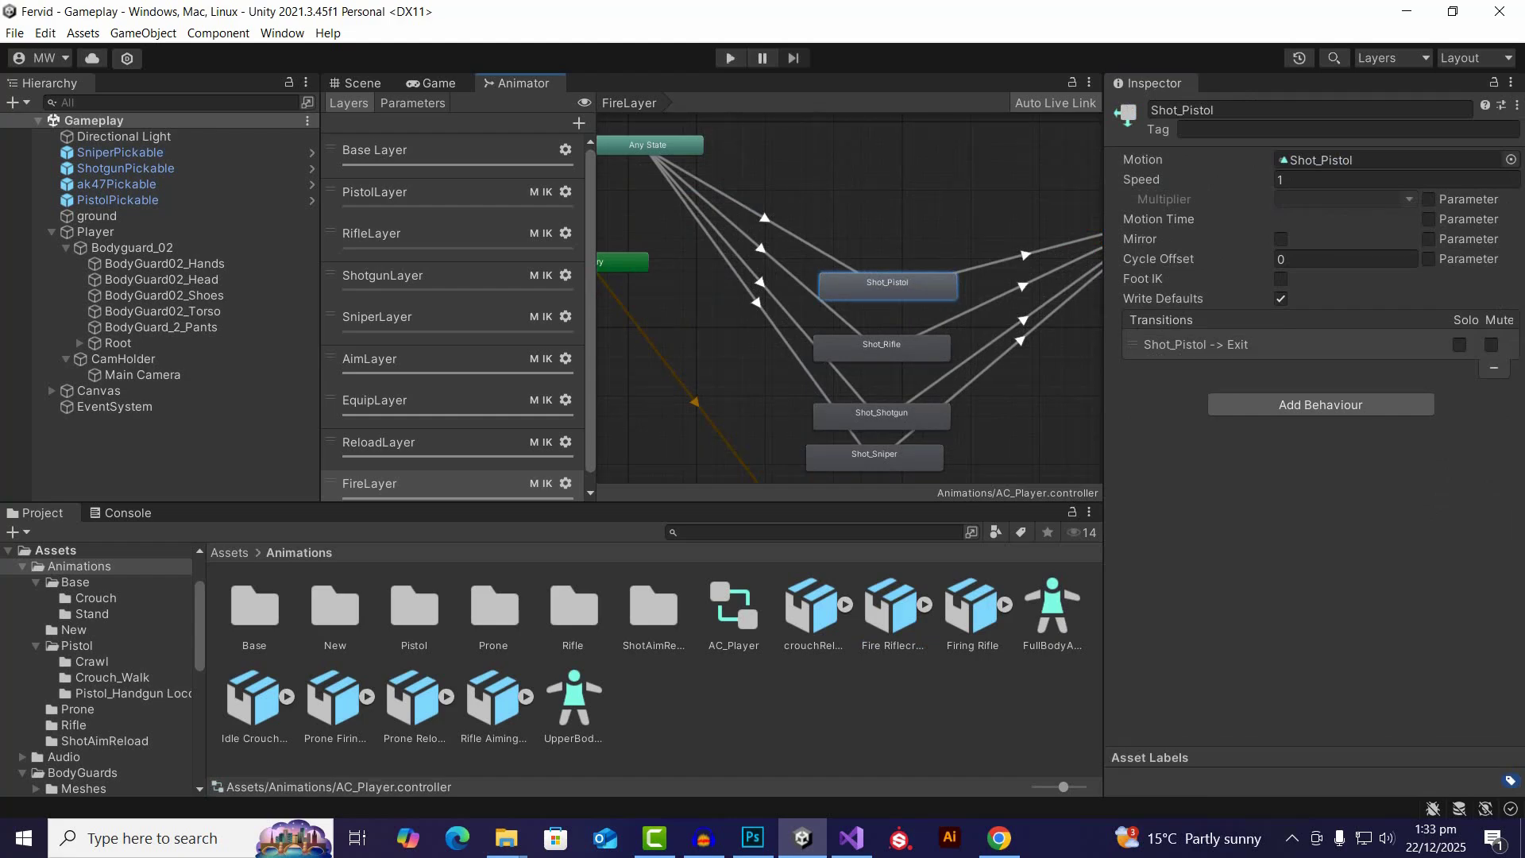
Step: Remove the Crouch condition from the Any State to Shot_Pistol transition and review its conditions
click(782, 228)
scroll(1314, 317, down, 4)
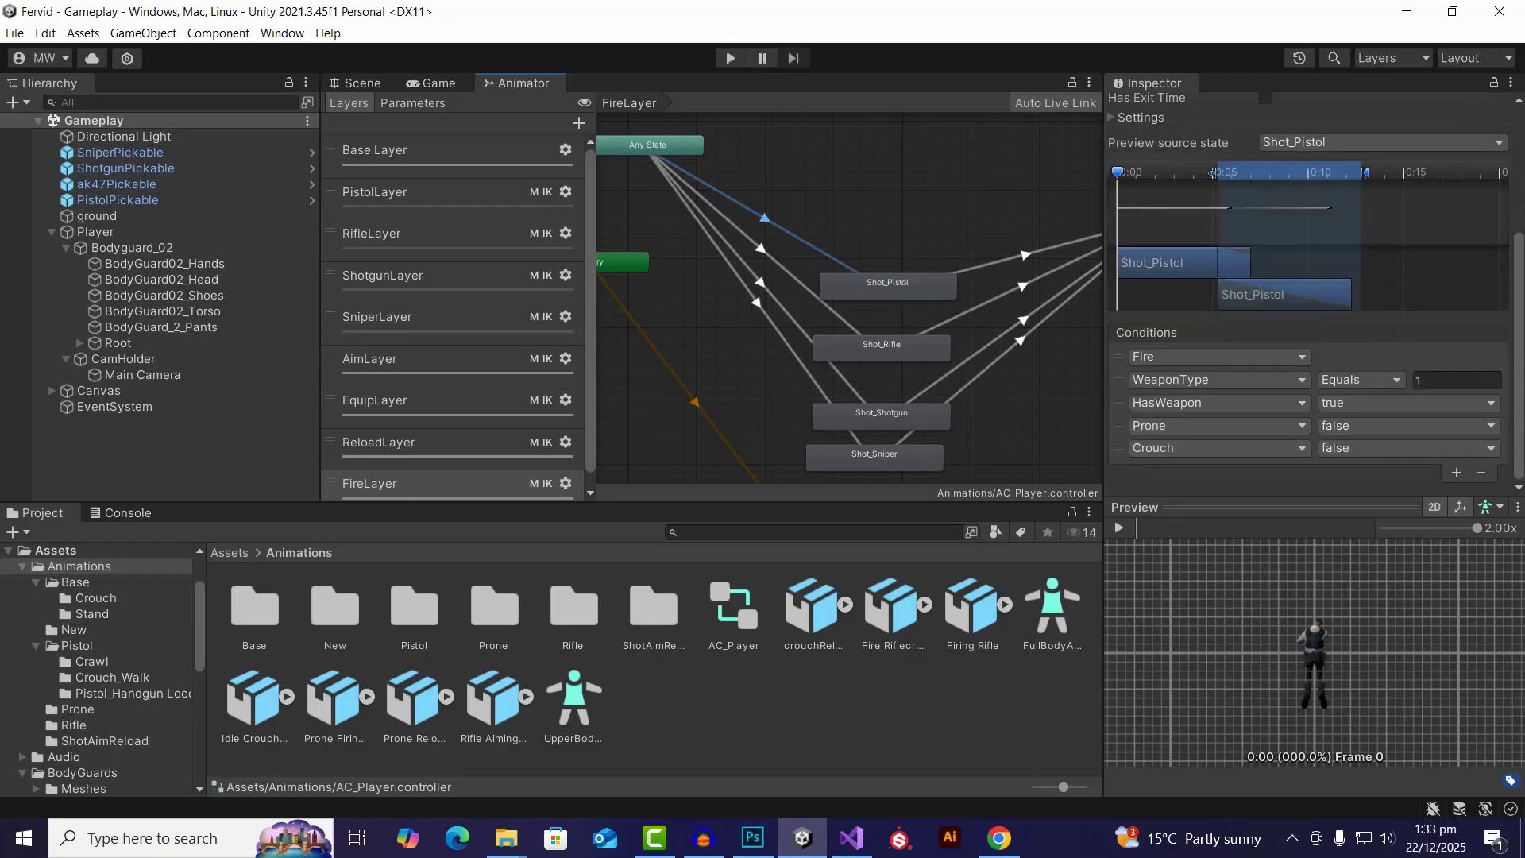
click(1481, 472)
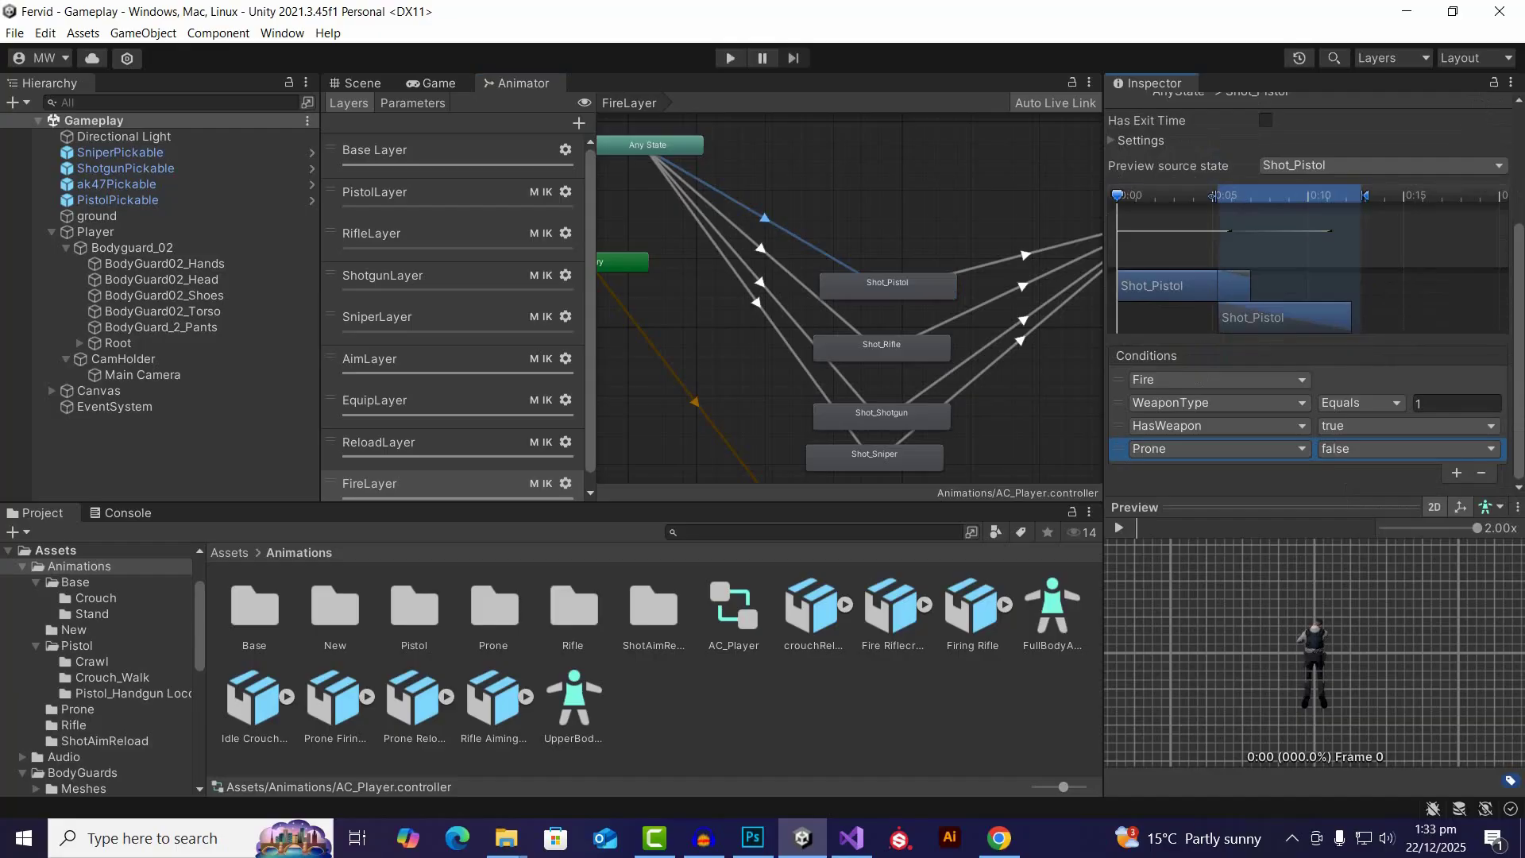
click(887, 287)
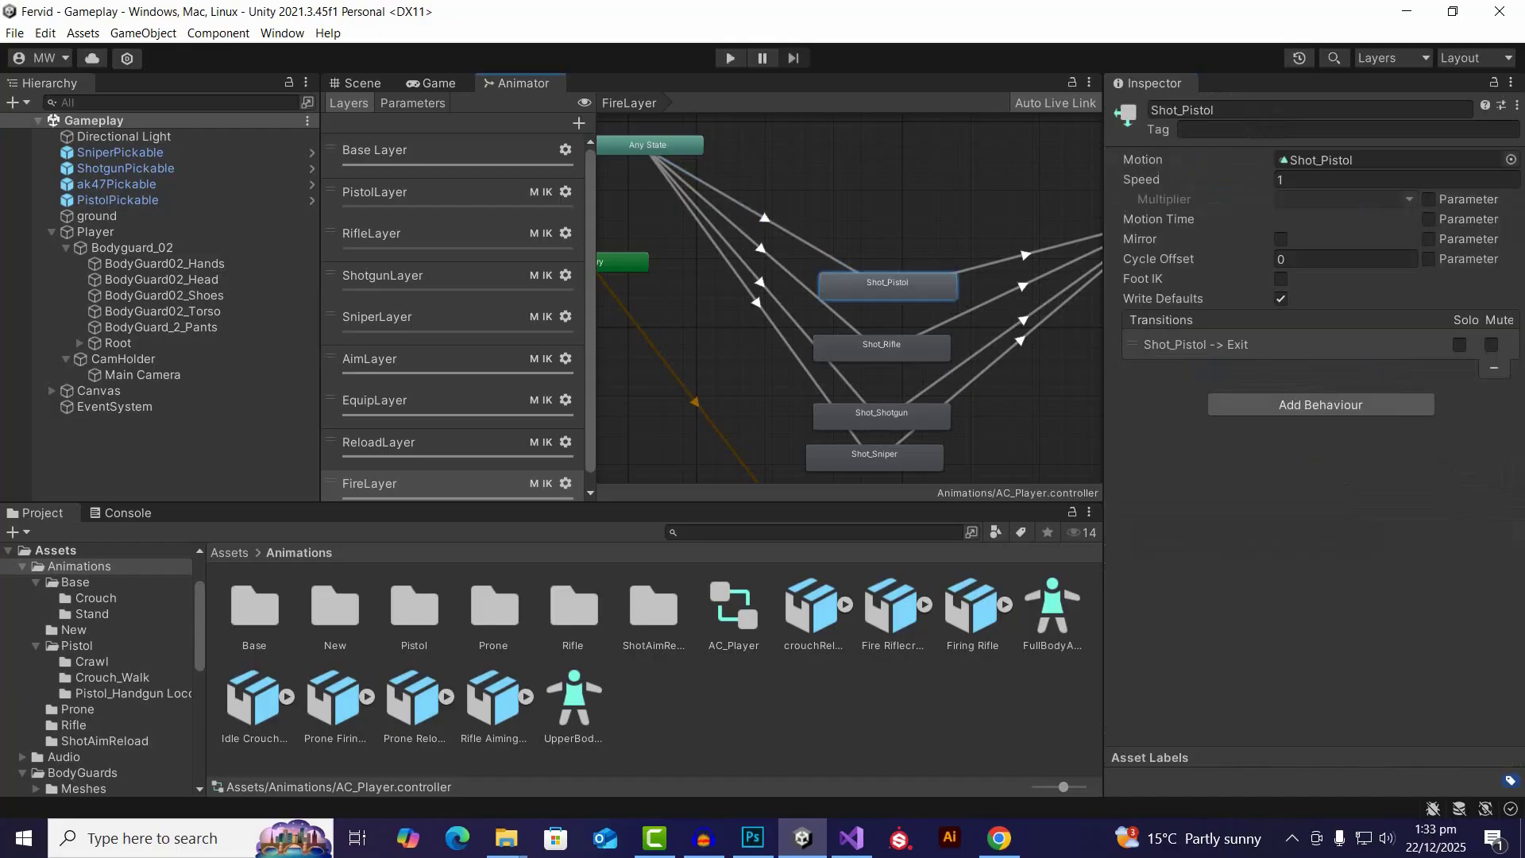
click(764, 217)
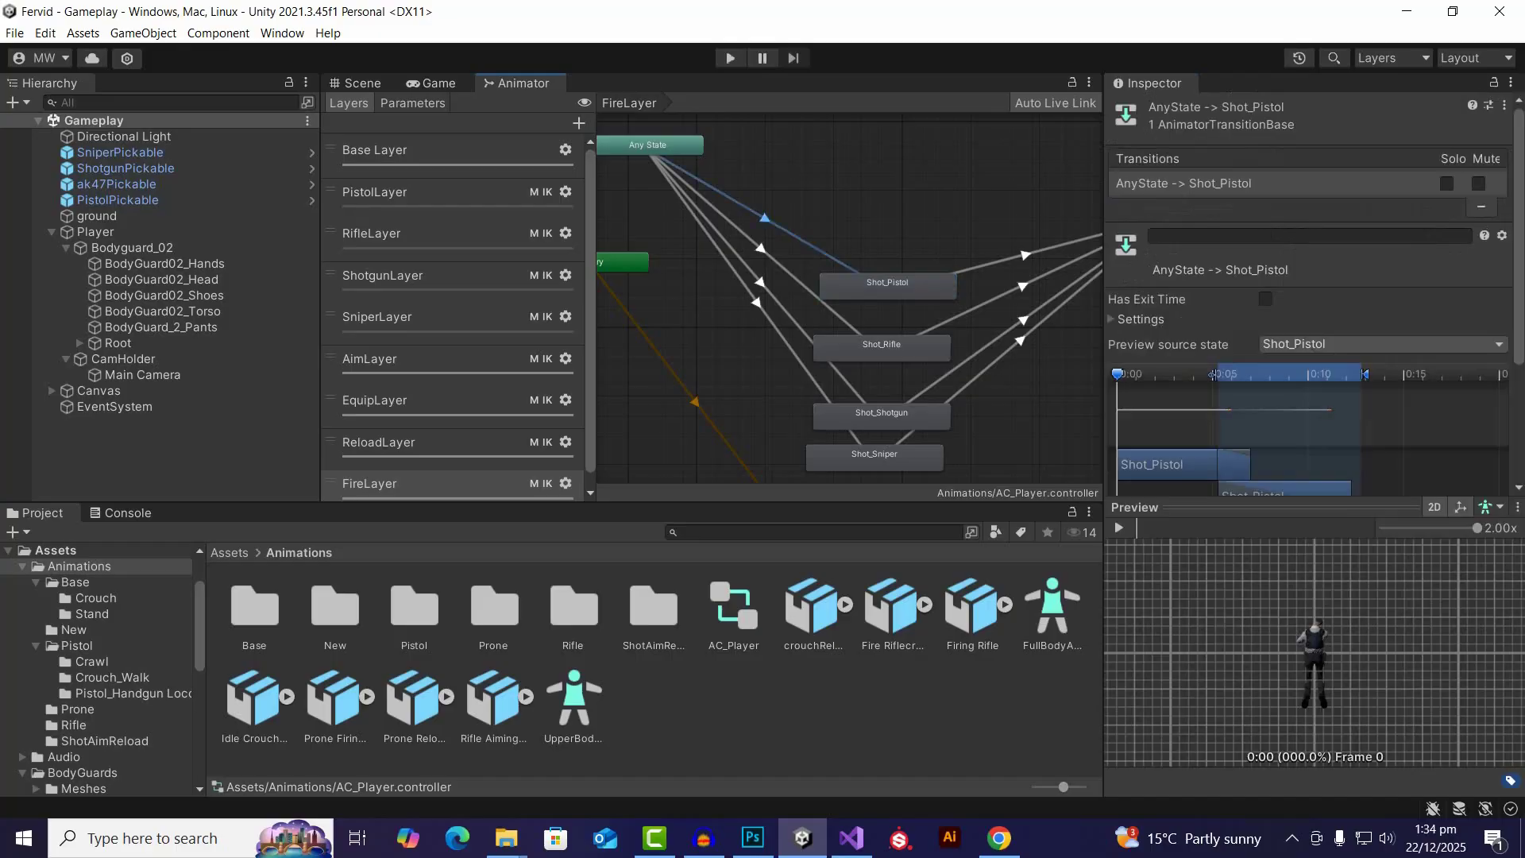
scroll(1311, 358, down, 4)
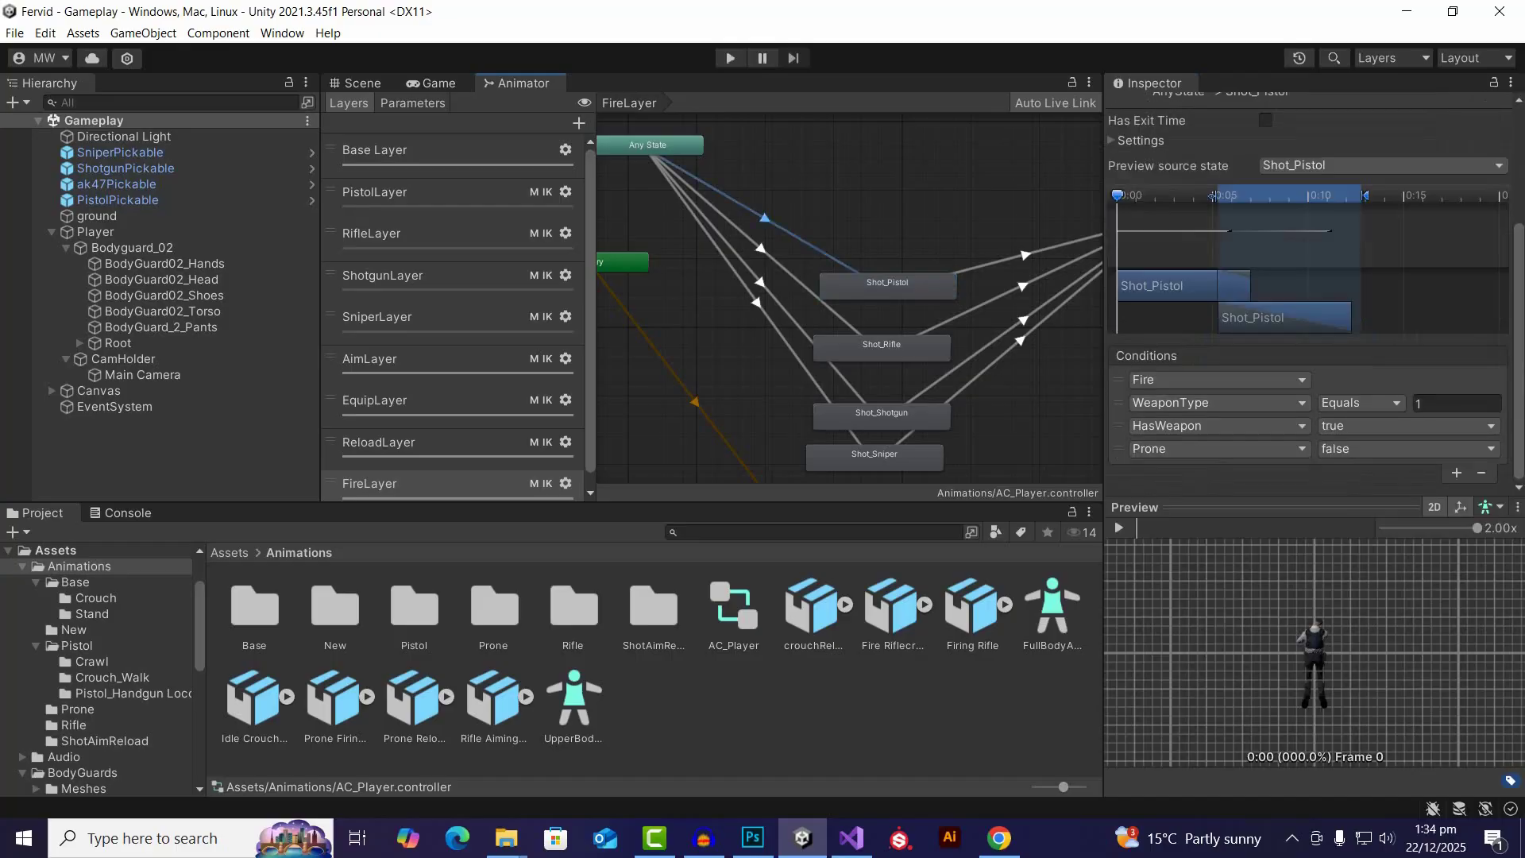
scroll(808, 340, down, 5)
scroll(797, 200, up, 6)
scroll(759, 290, down, 2)
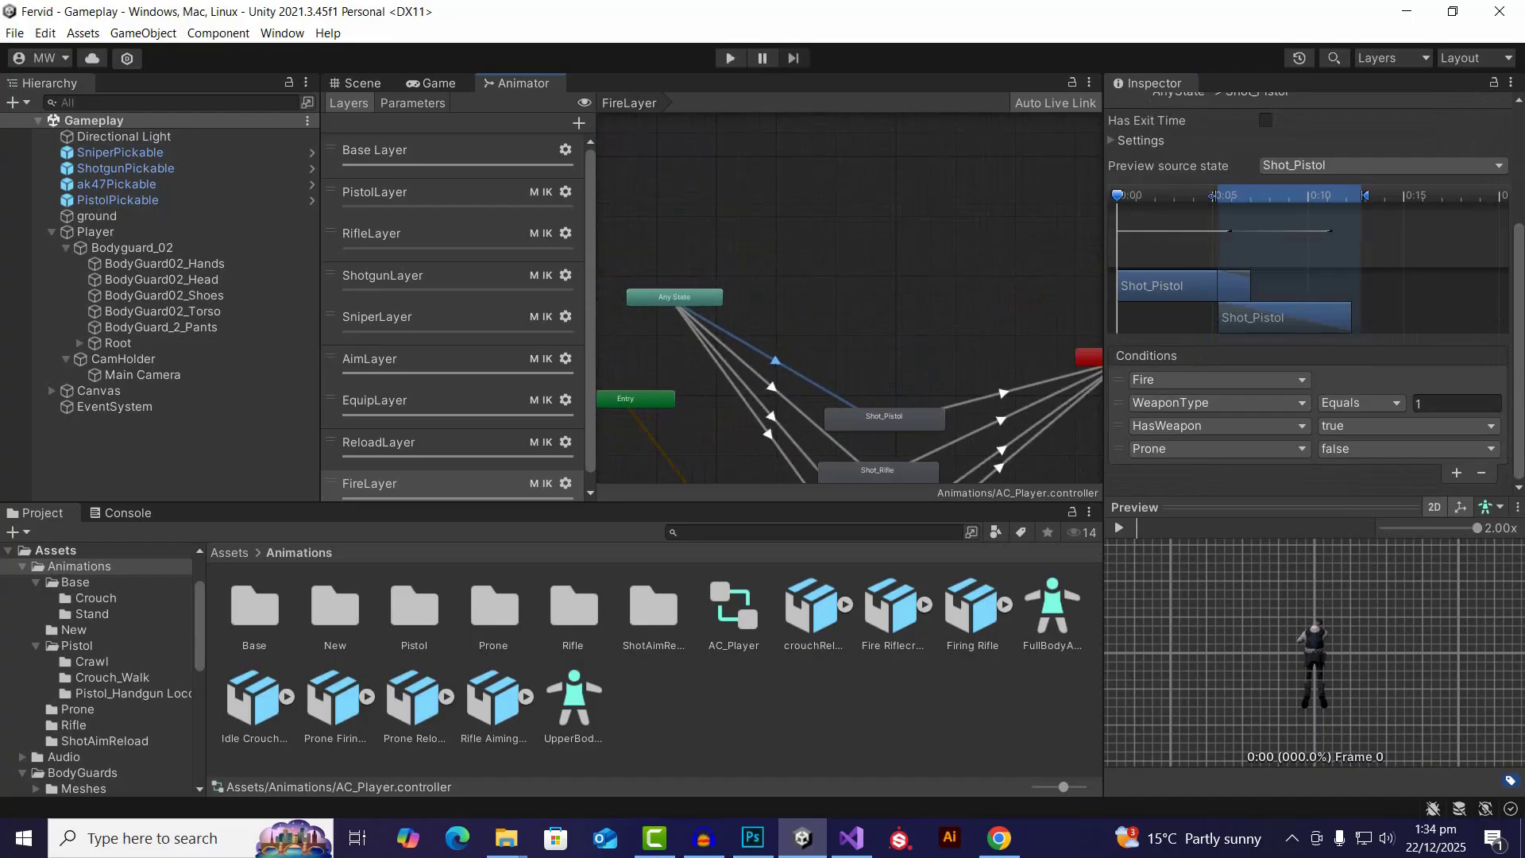
scroll(840, 221, up, 1)
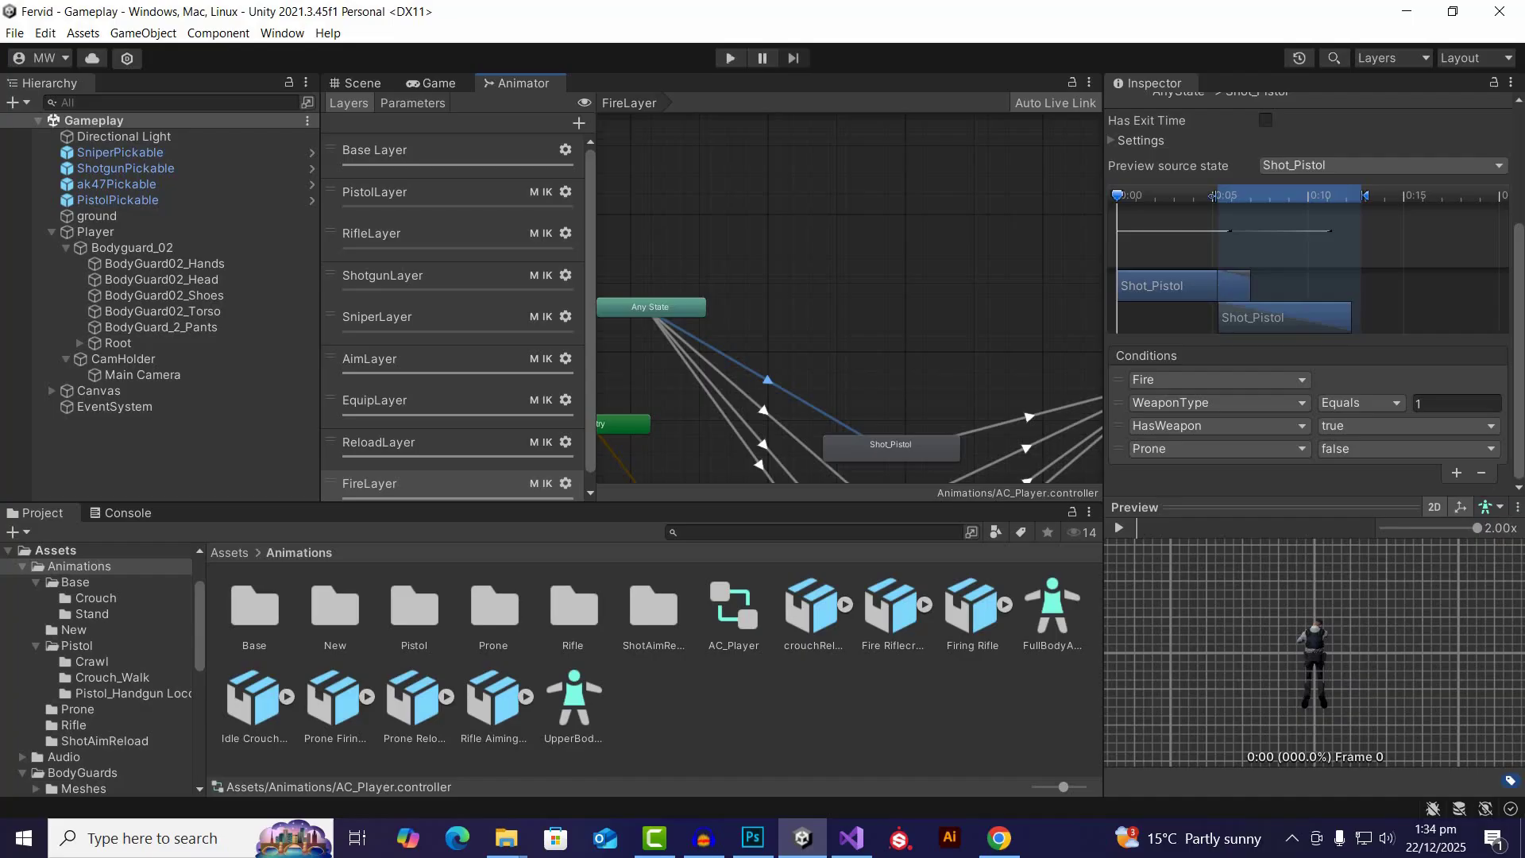
Step: Bake the crouchReload clip's root rotation and Y position into the pose, with rotation based upon Original
click(845, 605)
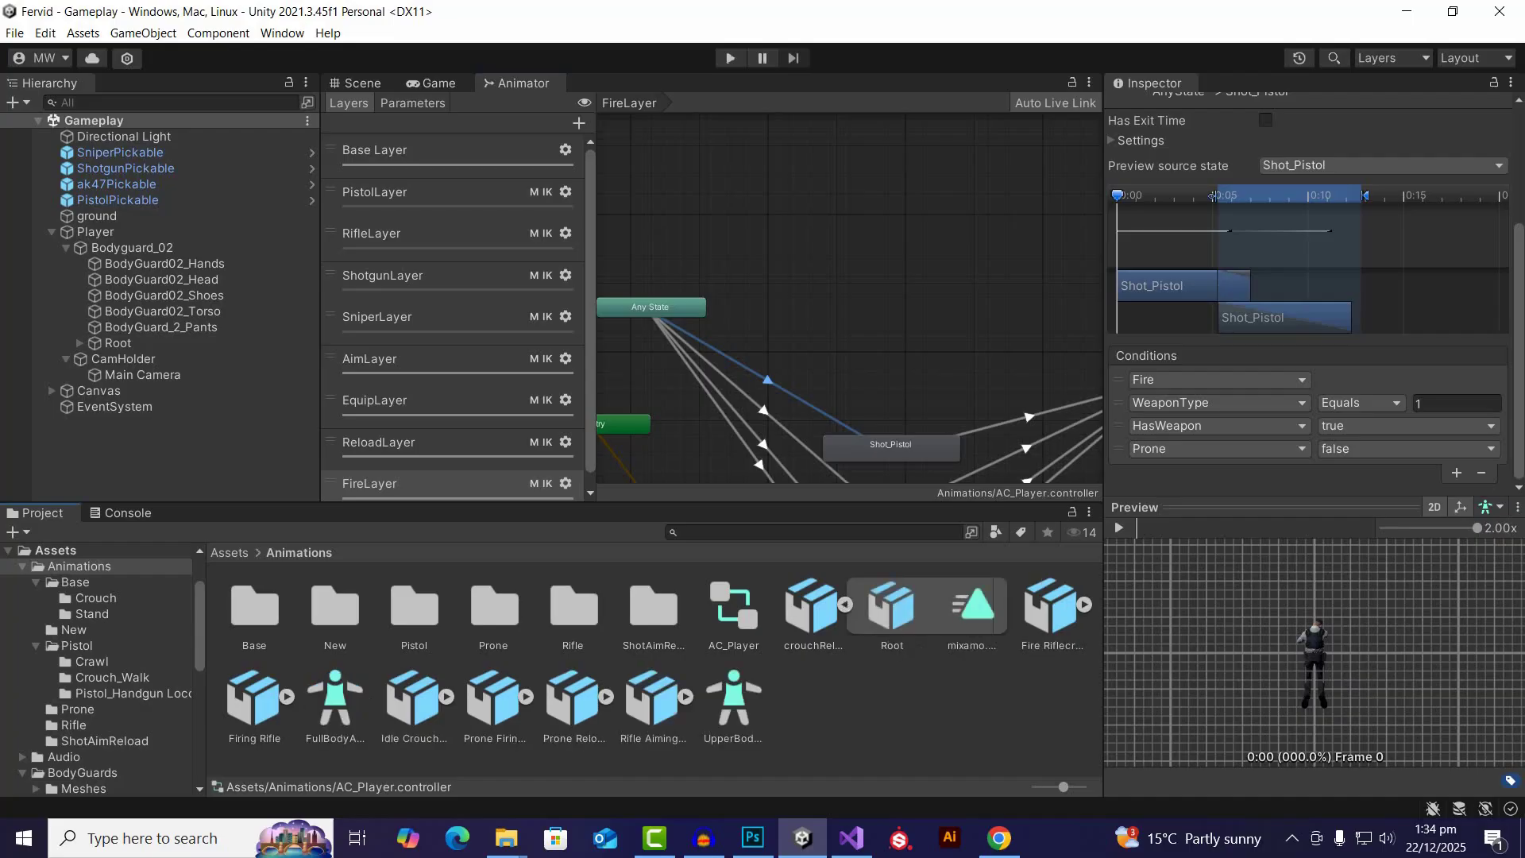
click(812, 608)
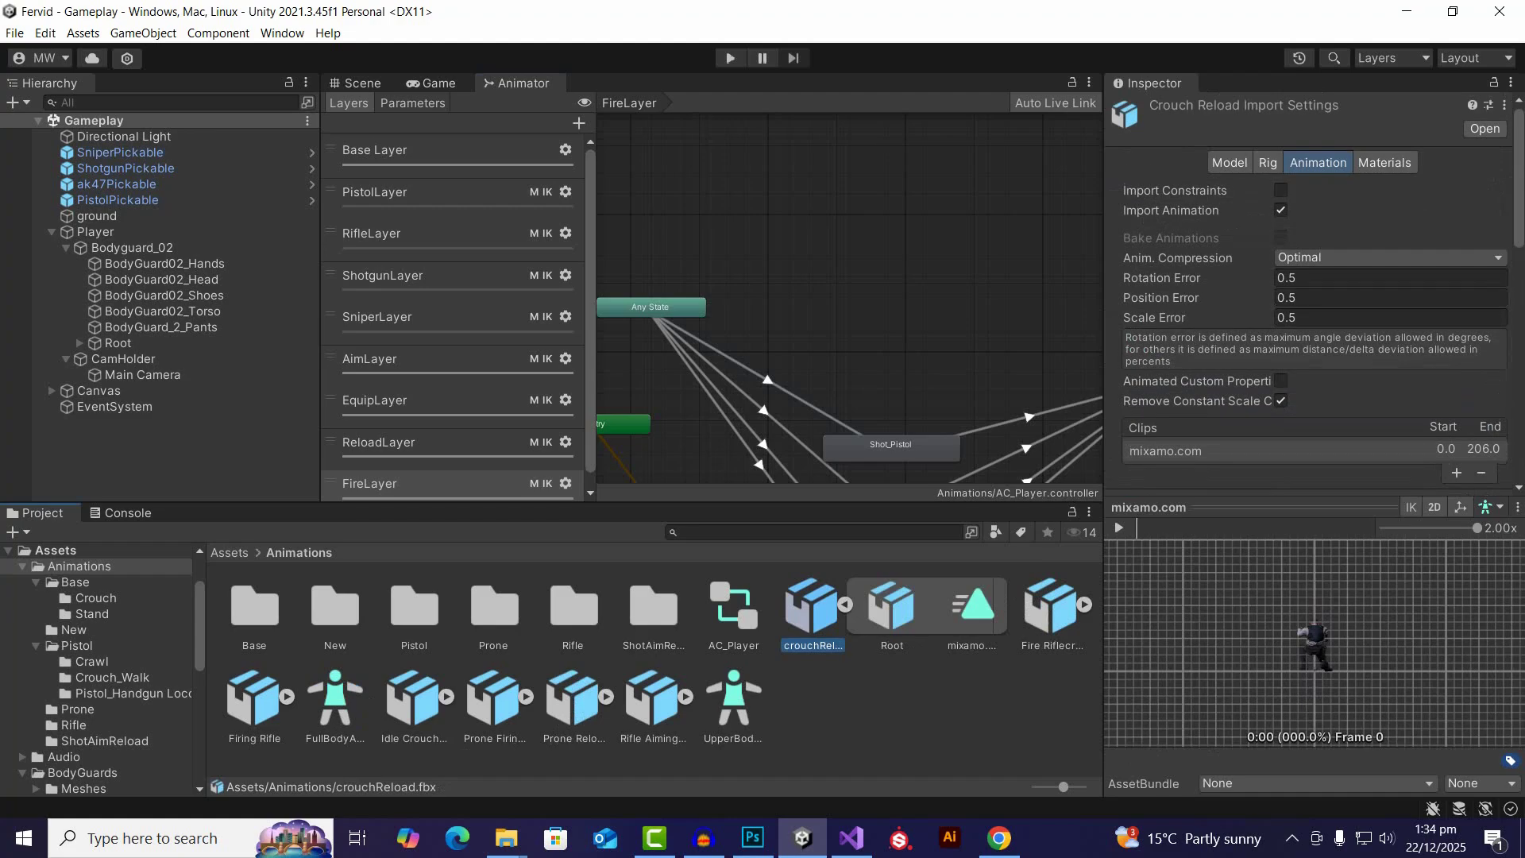
scroll(1311, 294, down, 8)
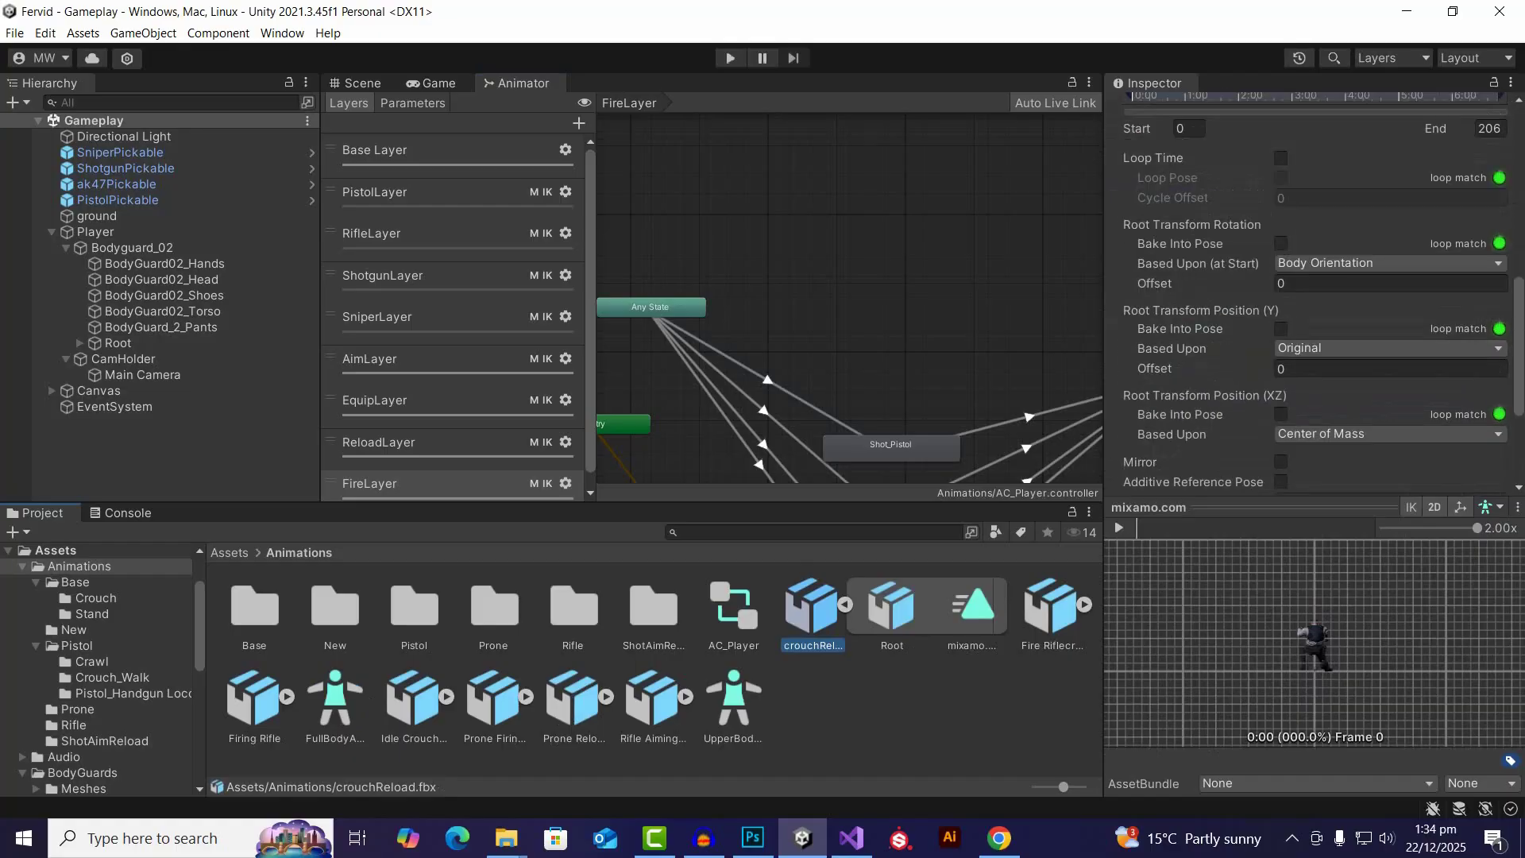
click(1281, 329)
scroll(1281, 329, down, 3)
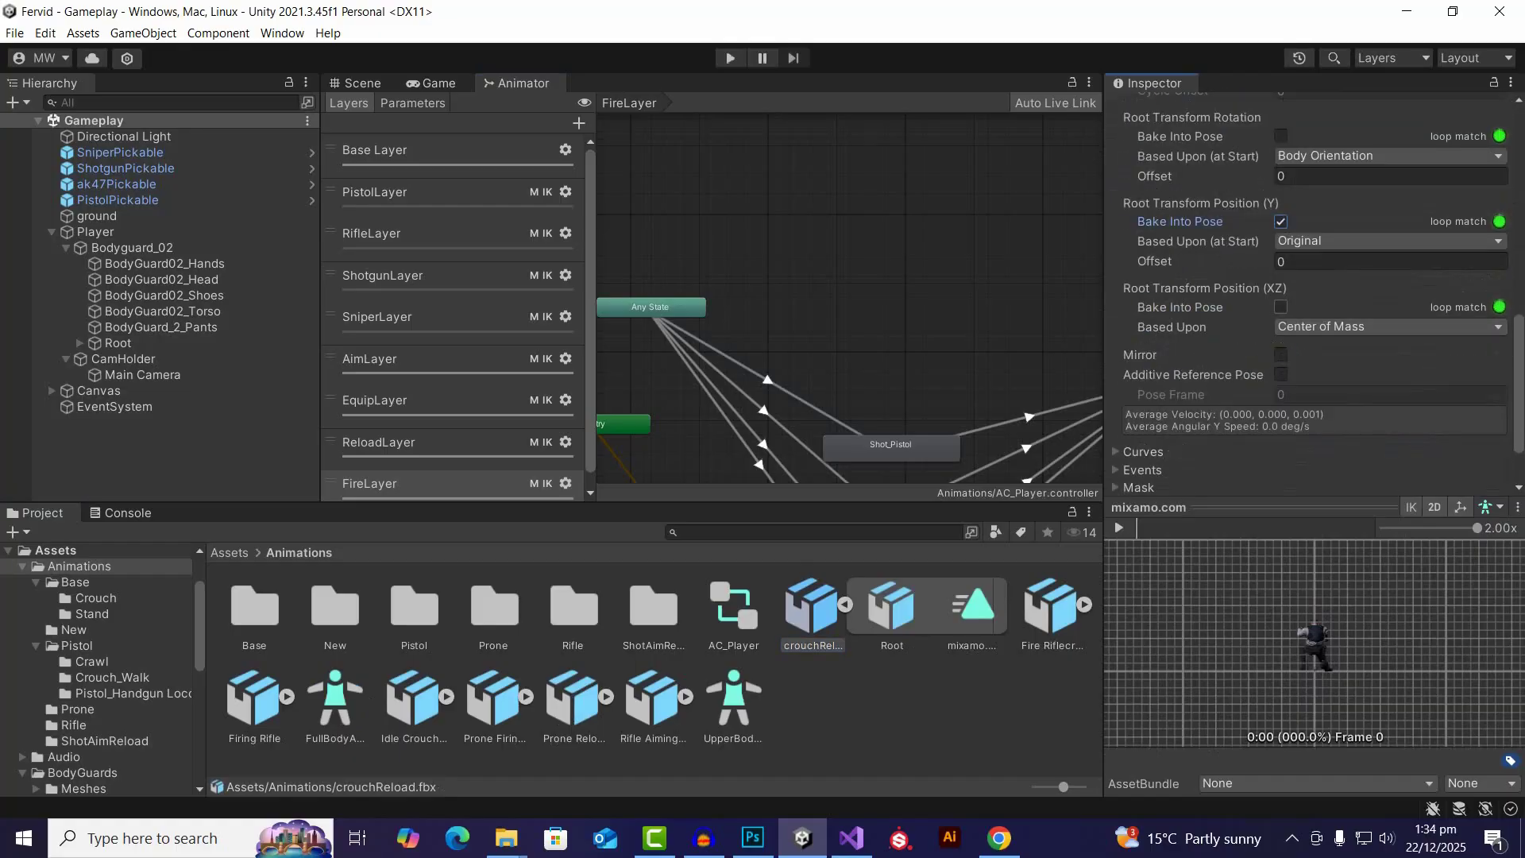
click(1281, 136)
click(1391, 155)
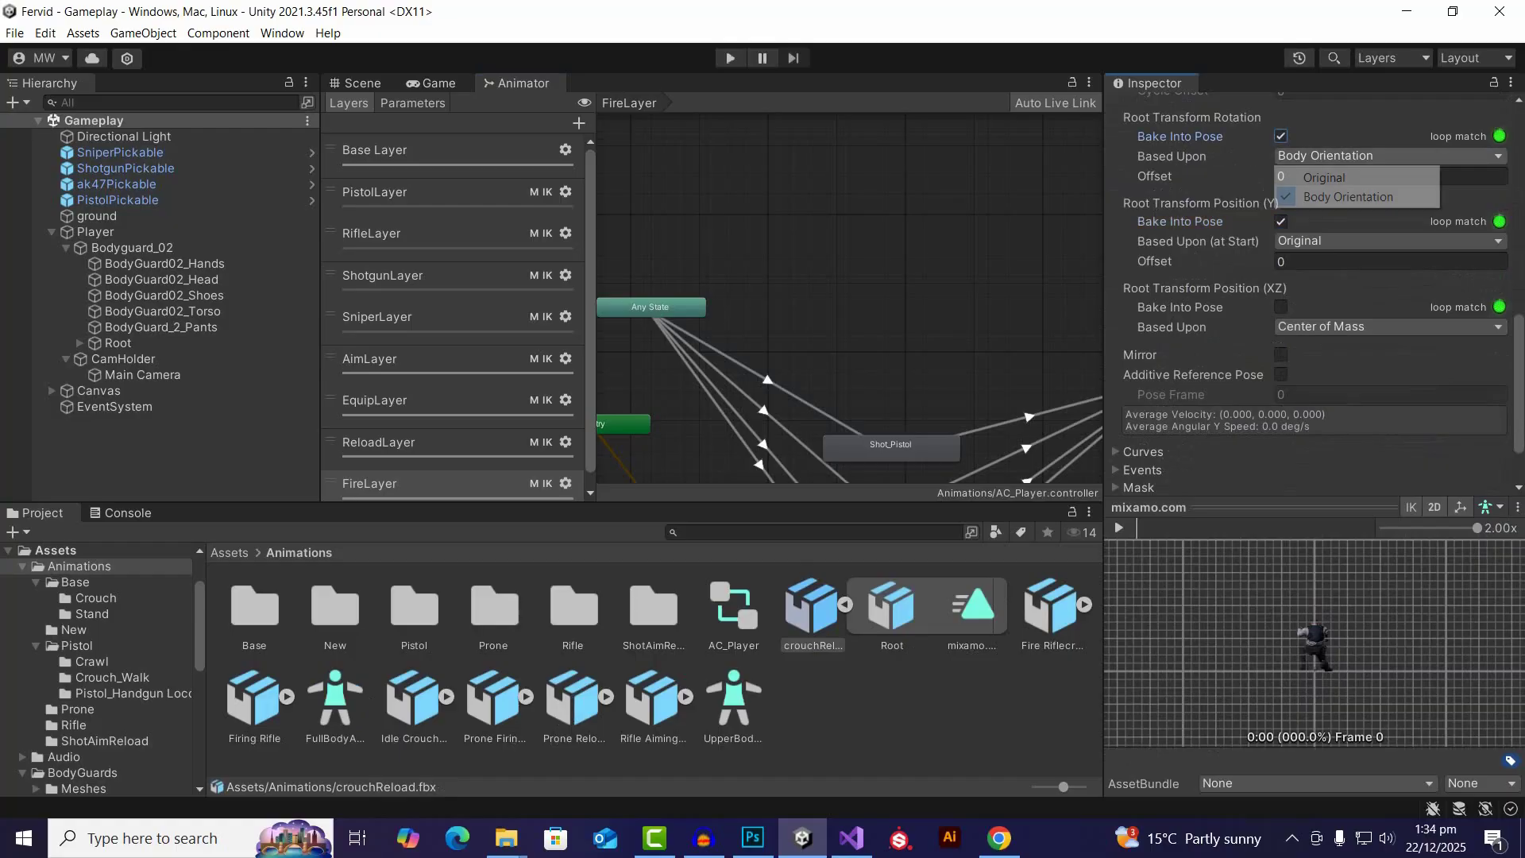
click(1303, 176)
scroll(1311, 294, up, 5)
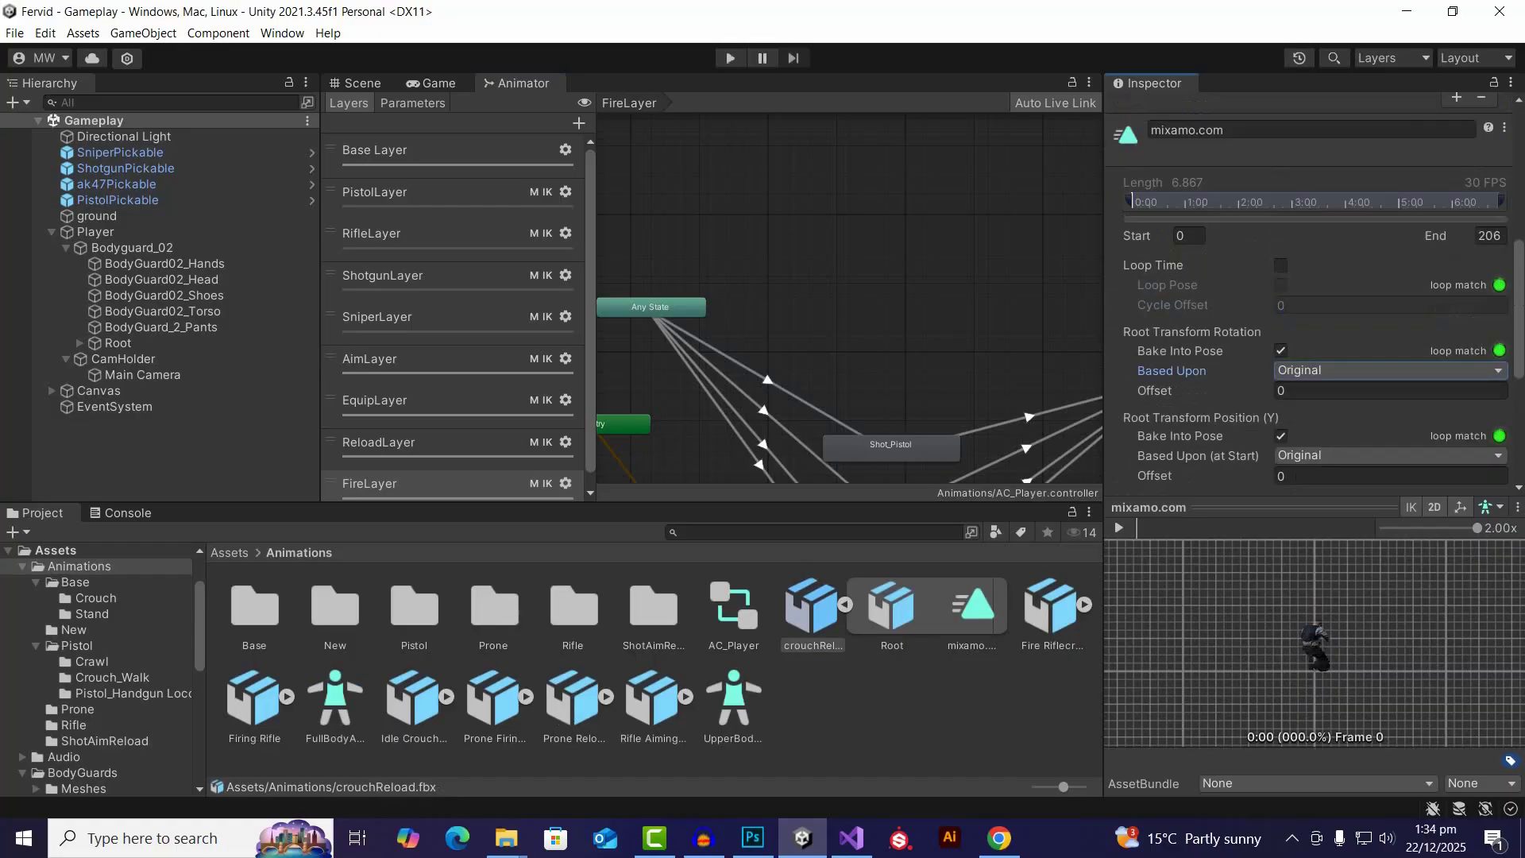
Step: Rename the crouchReload asset's clip to crouchreload and apply the import settings
click(1271, 129)
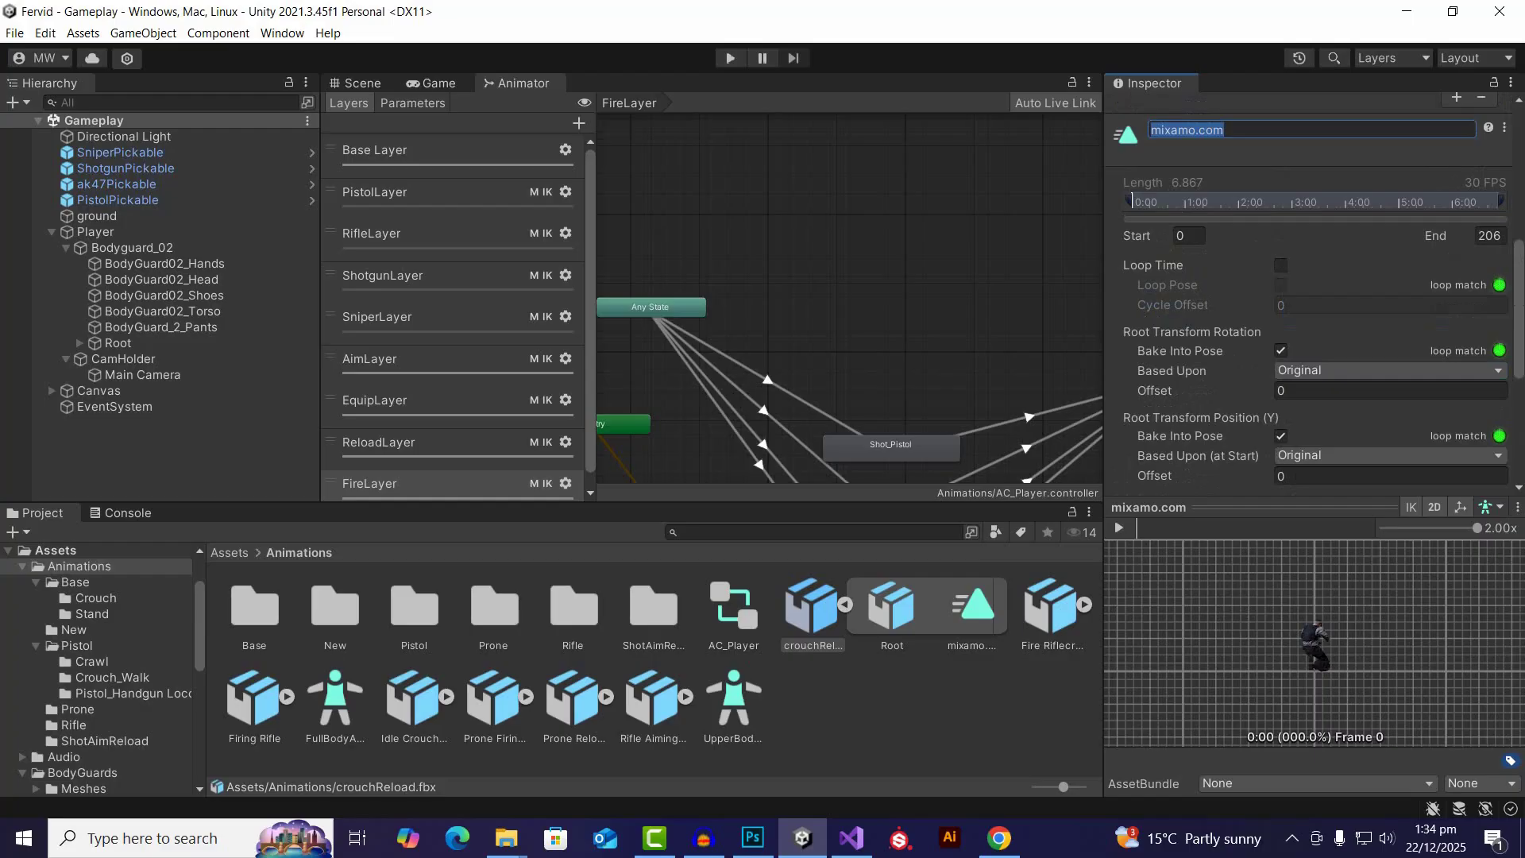
text(crouchreload)
key(Return)
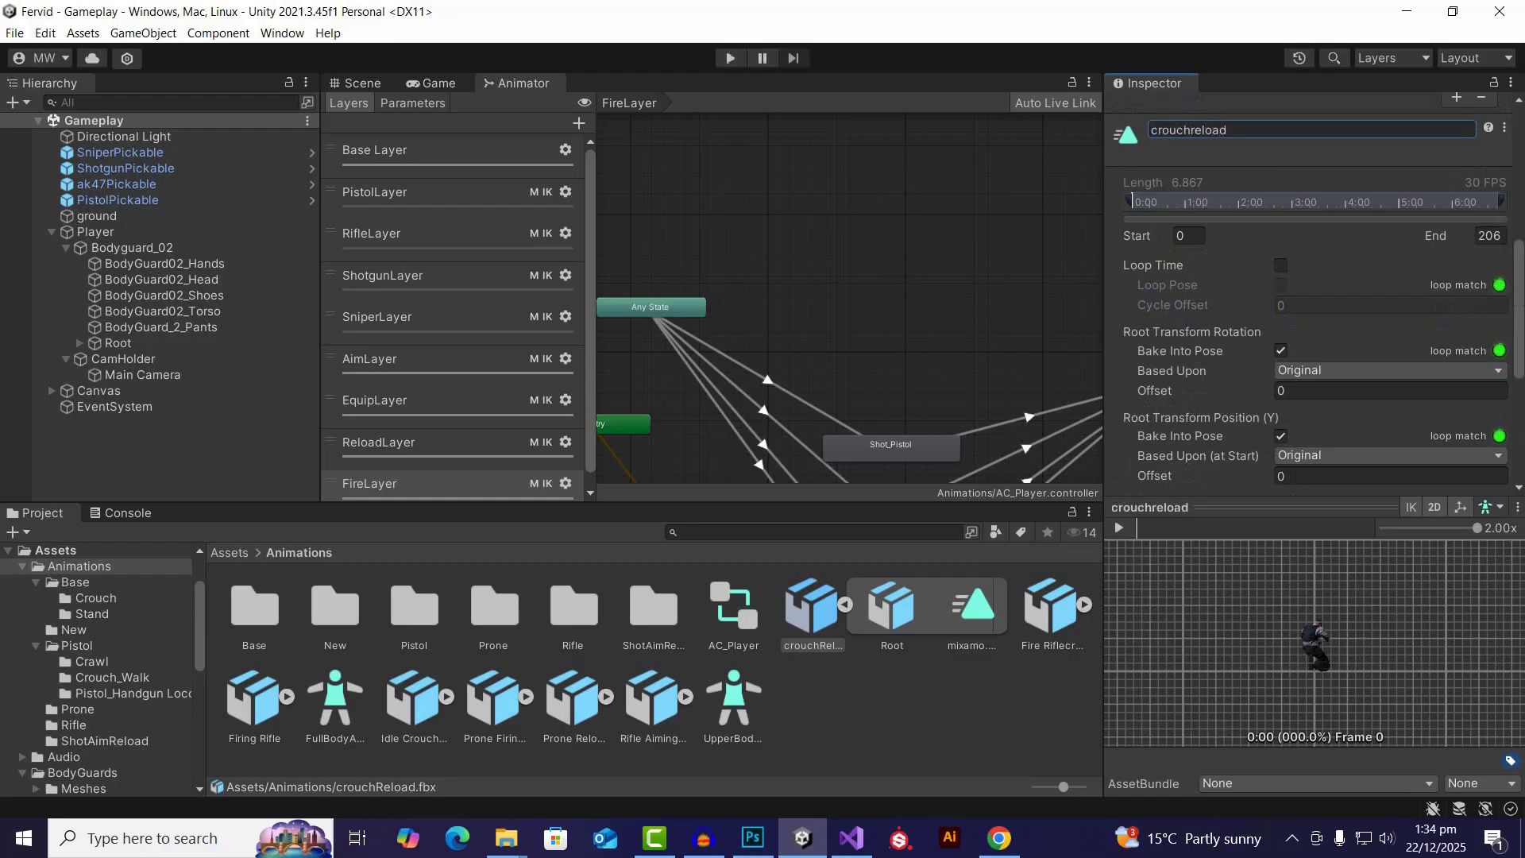
scroll(1311, 318, down, 5)
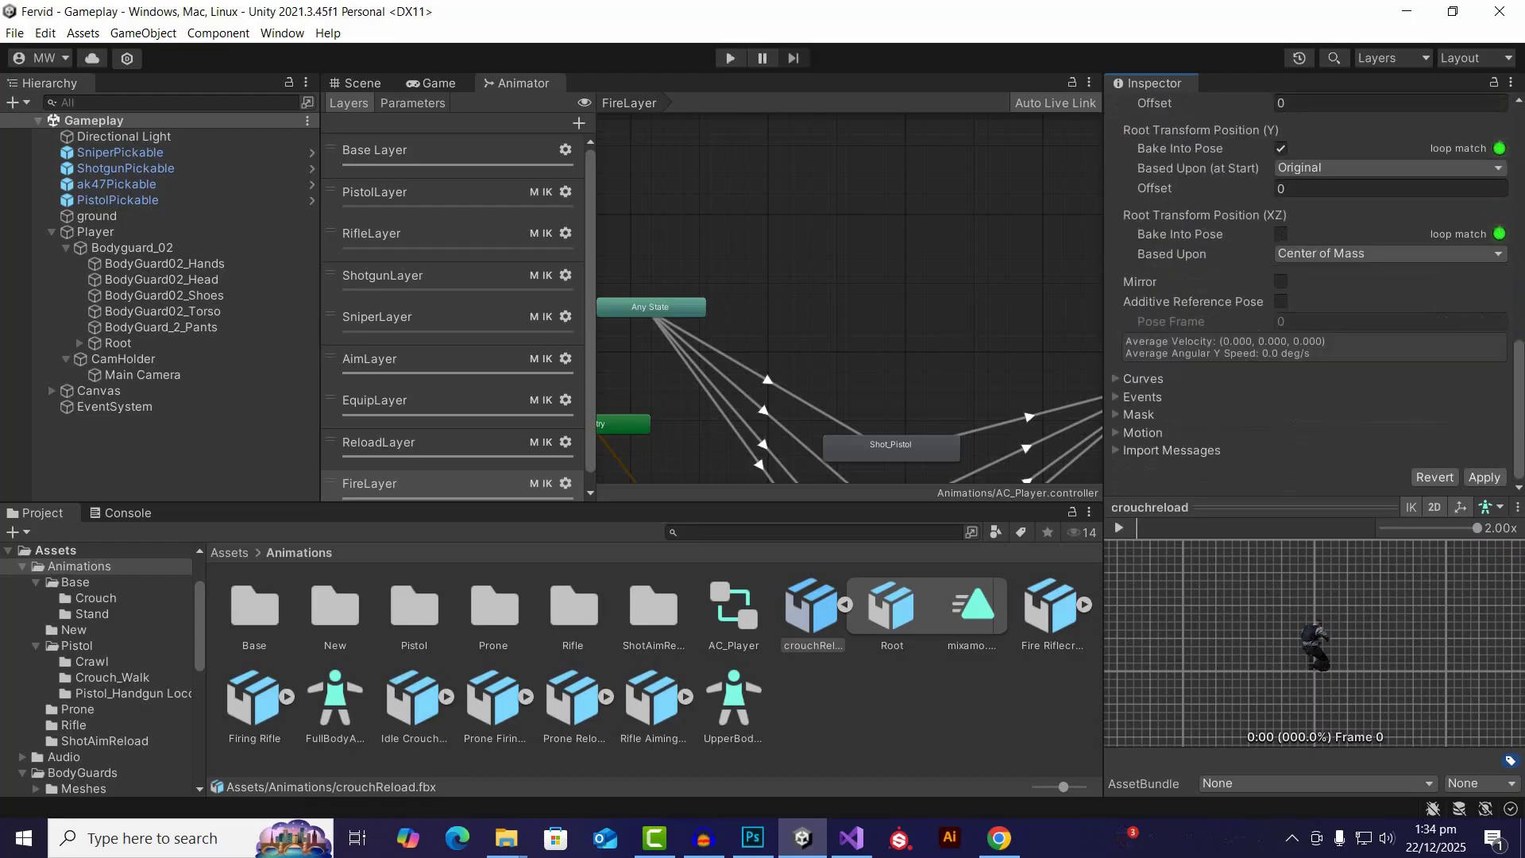
click(1484, 476)
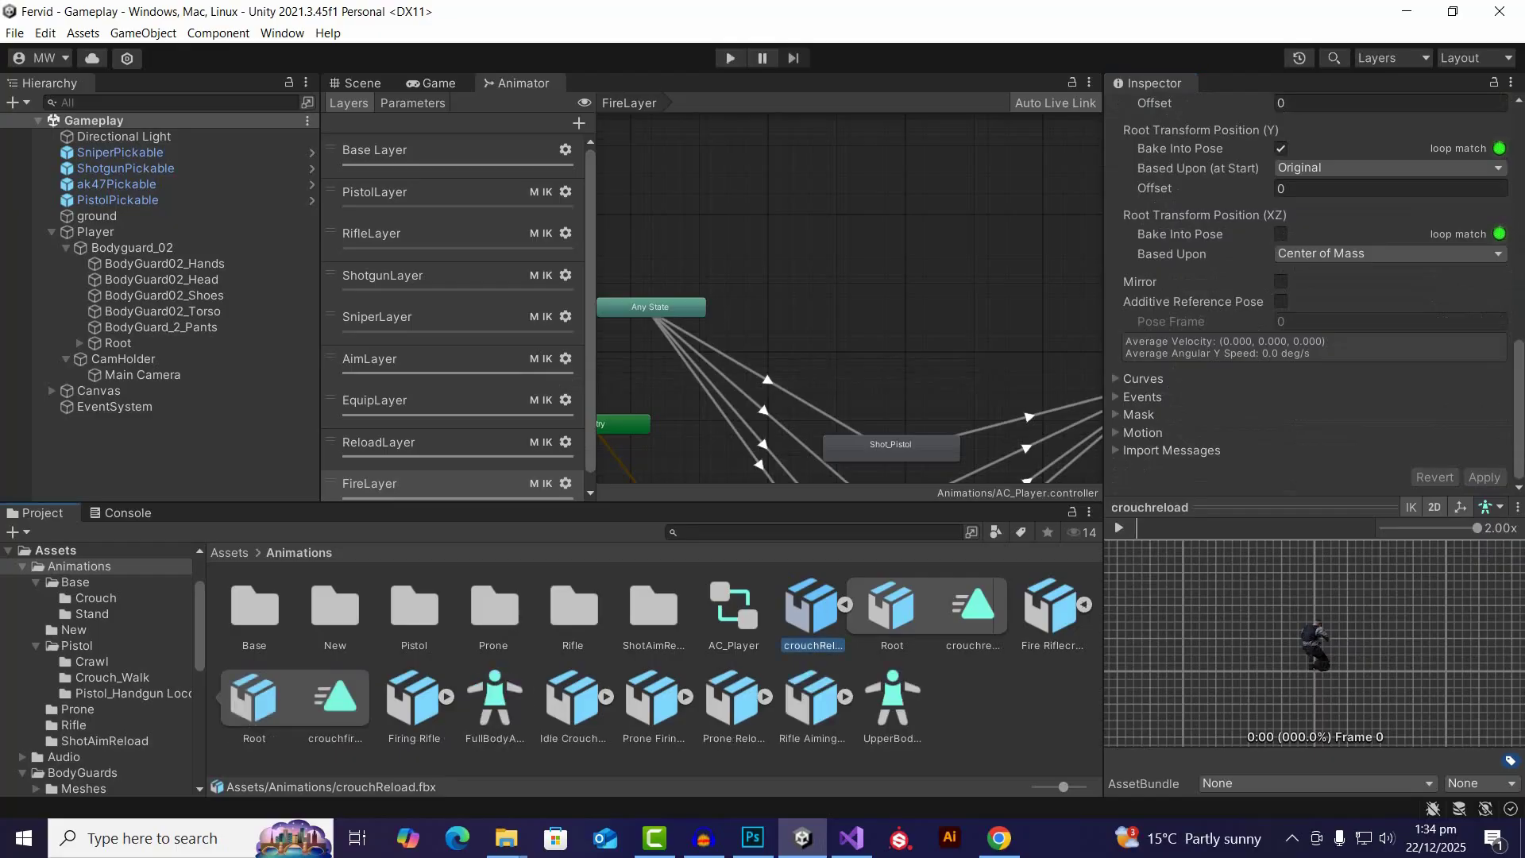
Step: Add the crouchfirerifle clip as a state in the FireLayer and duplicate it twice, spacing the copies below it
click(336, 699)
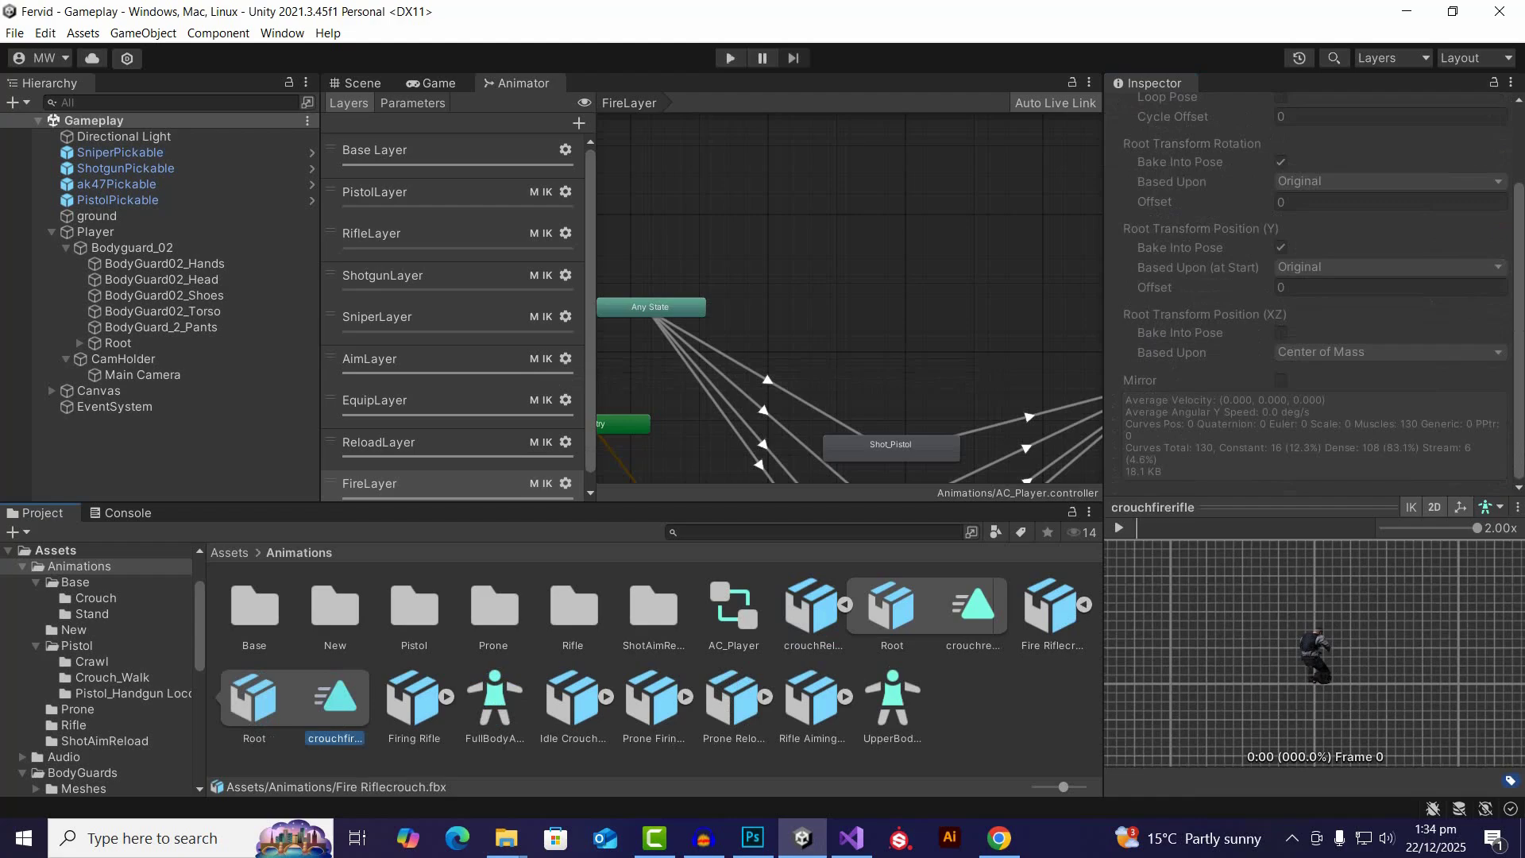
drag(335, 698, 907, 262)
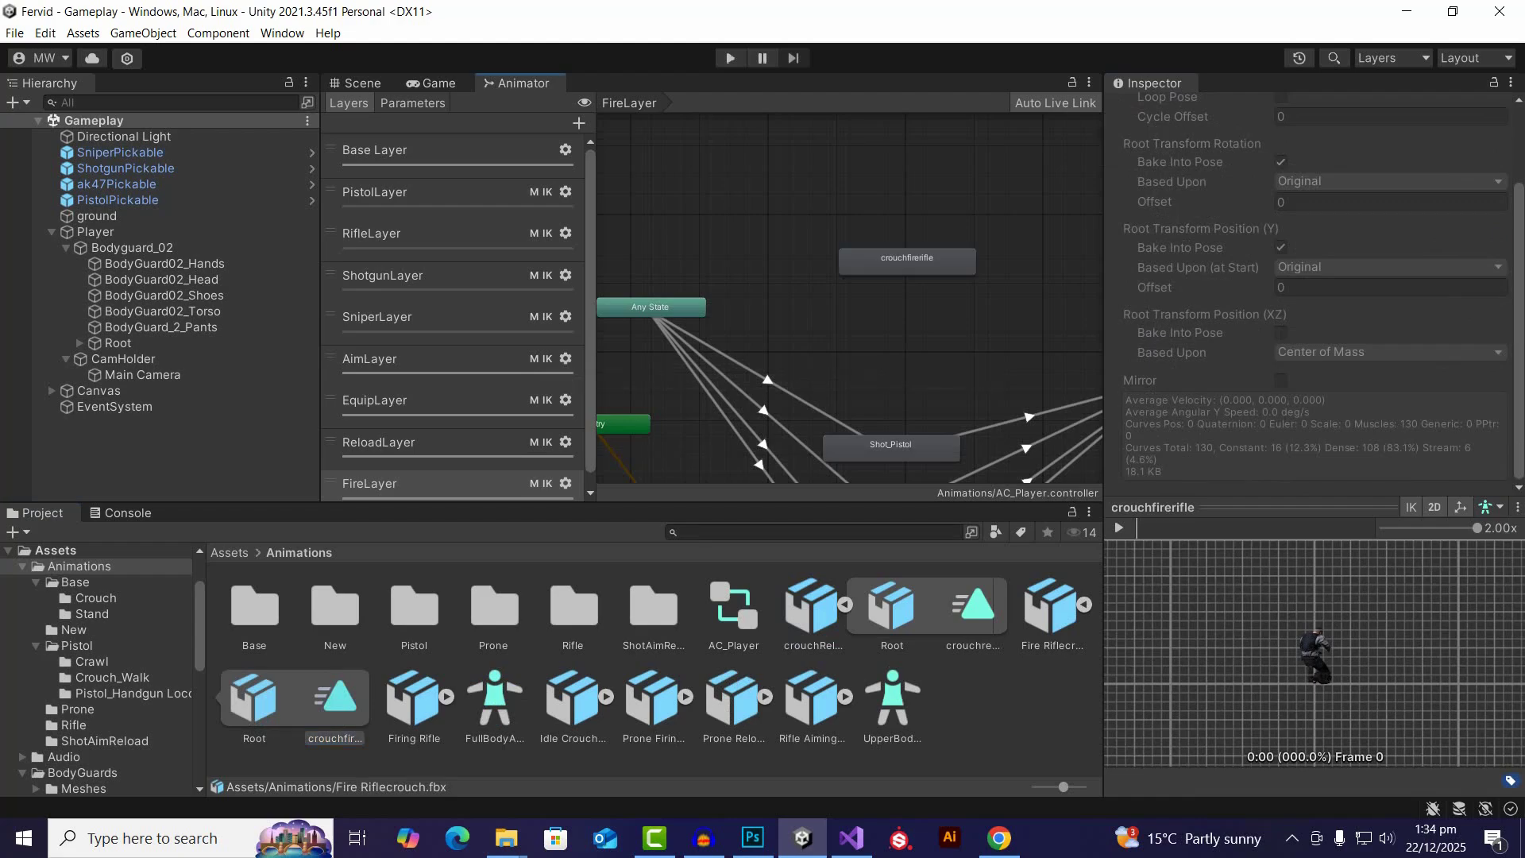
click(907, 262)
key(ctrl+d)
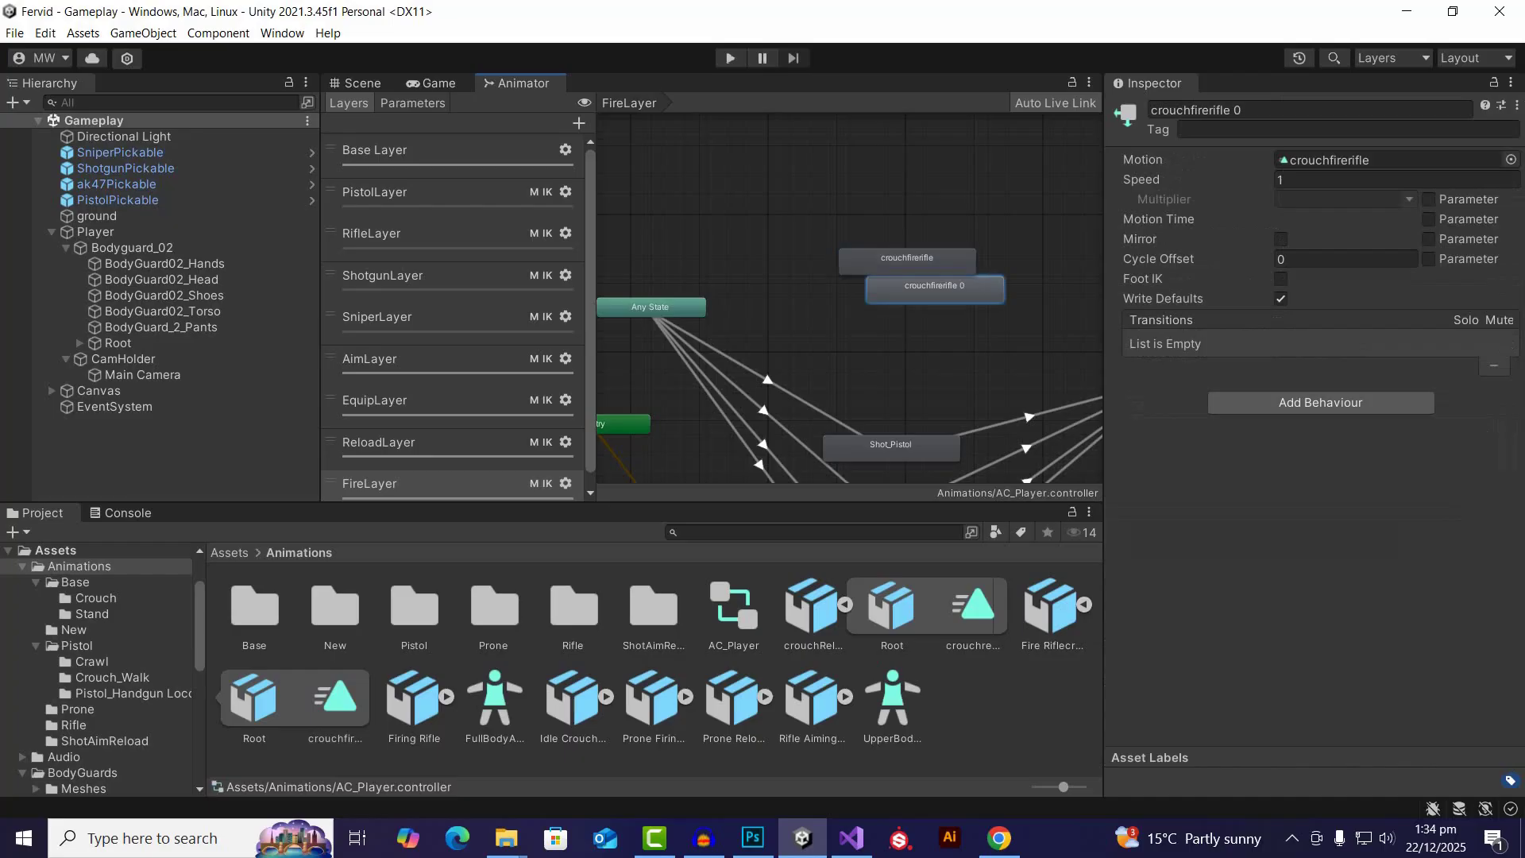
key(ctrl+d)
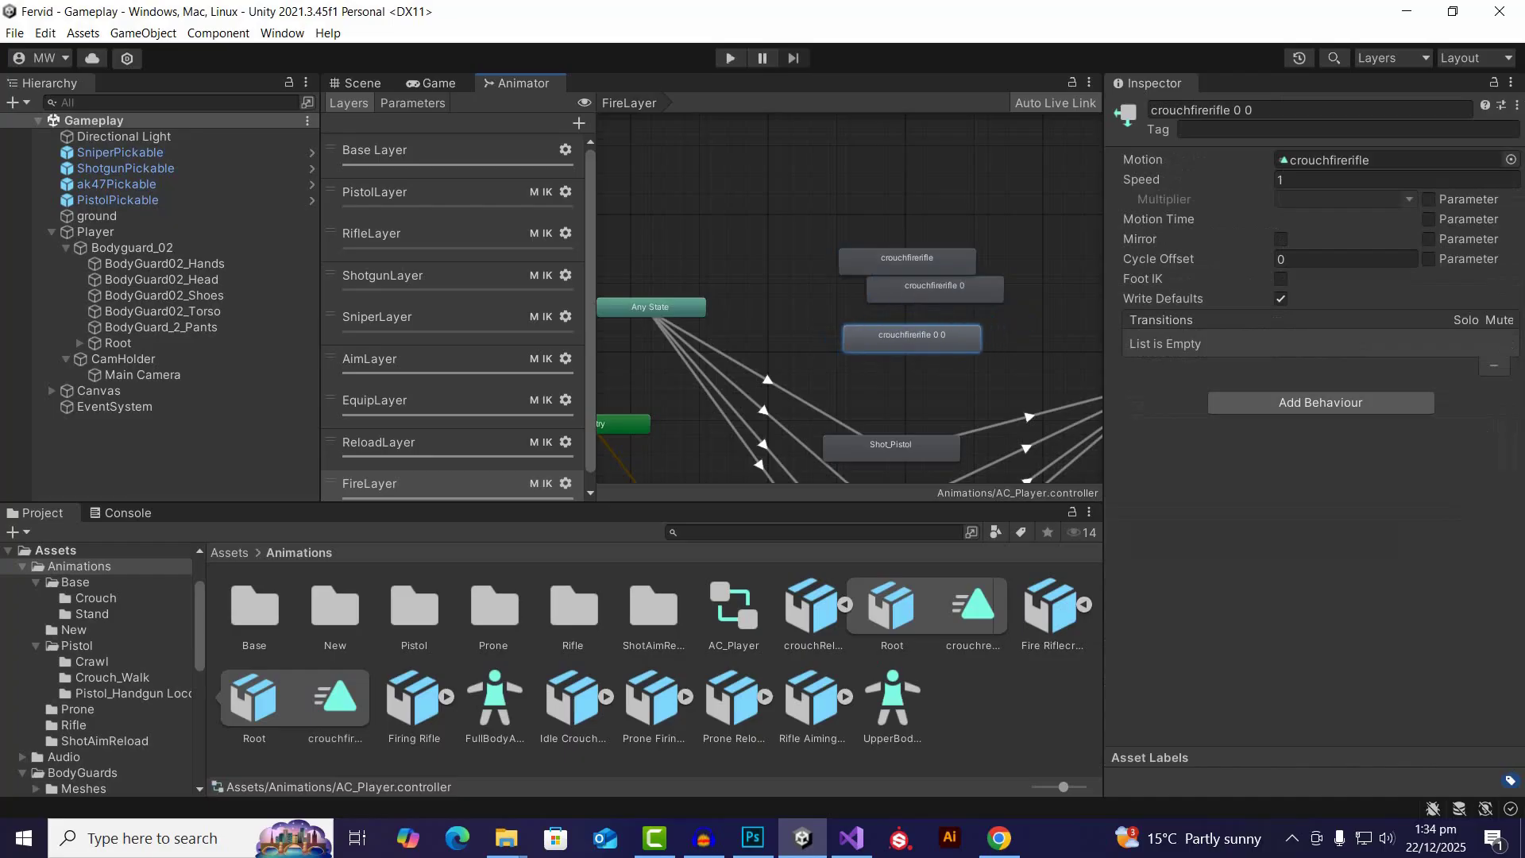
drag(935, 290, 926, 298)
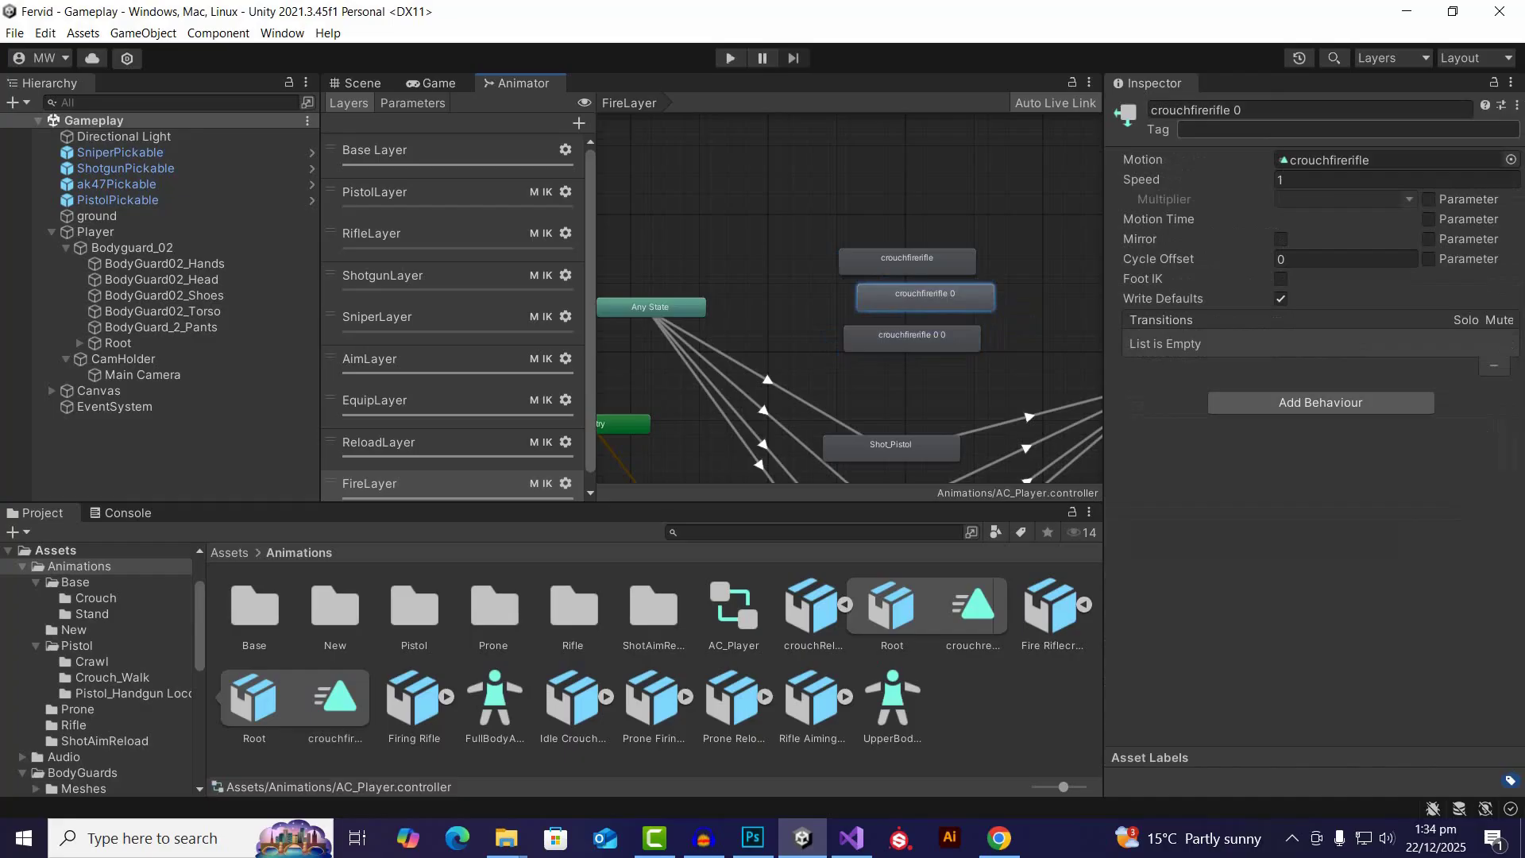
Step: Rename the first duplicated crouch fire state to crouchfireshotgun
scroll(881, 315, down, 5)
scroll(905, 433, up, 6)
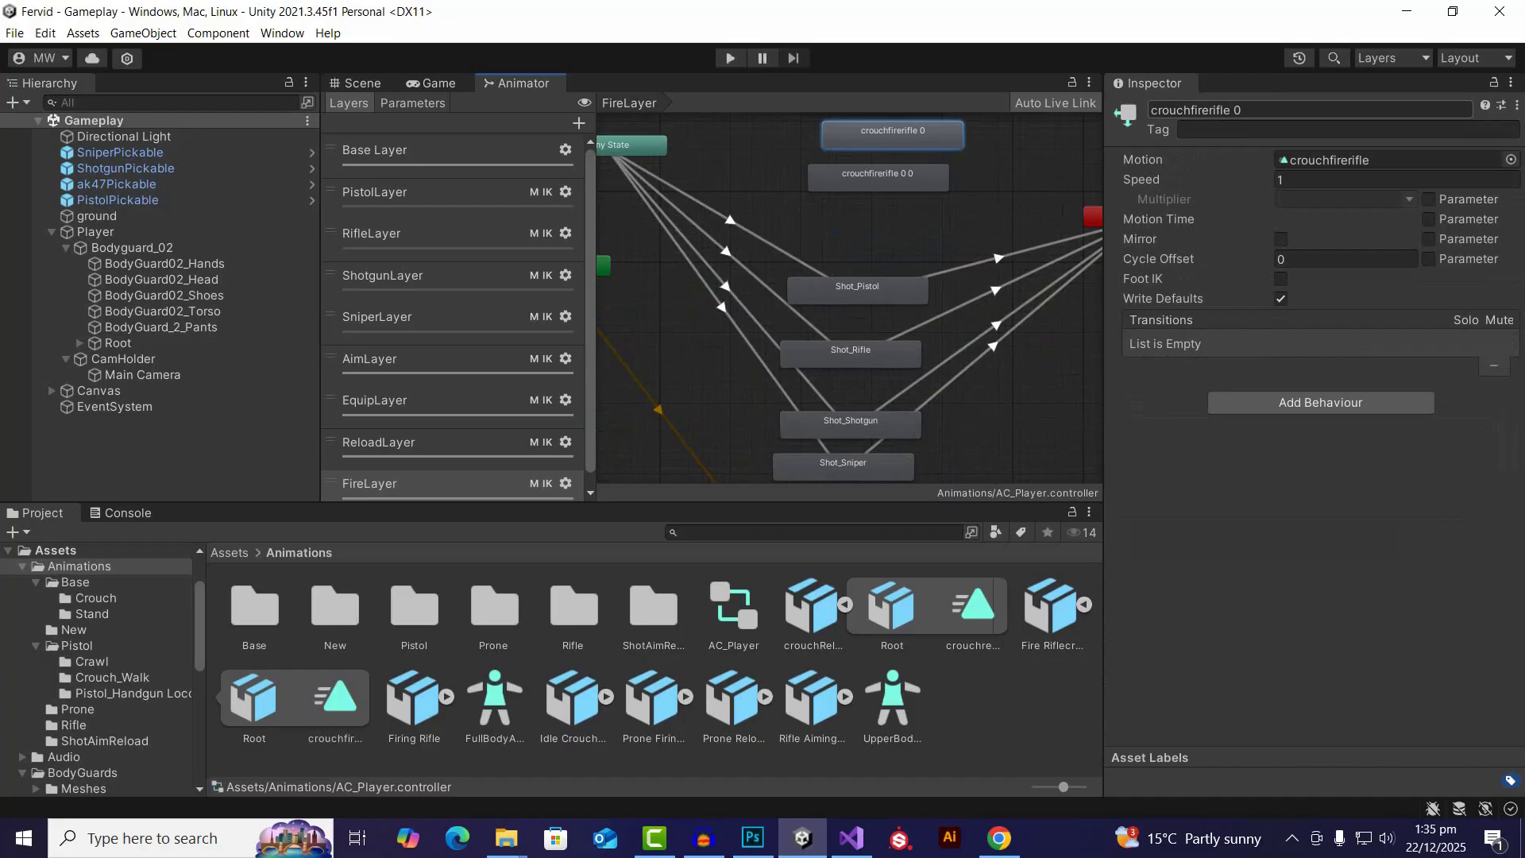
drag(1246, 110, 1209, 110)
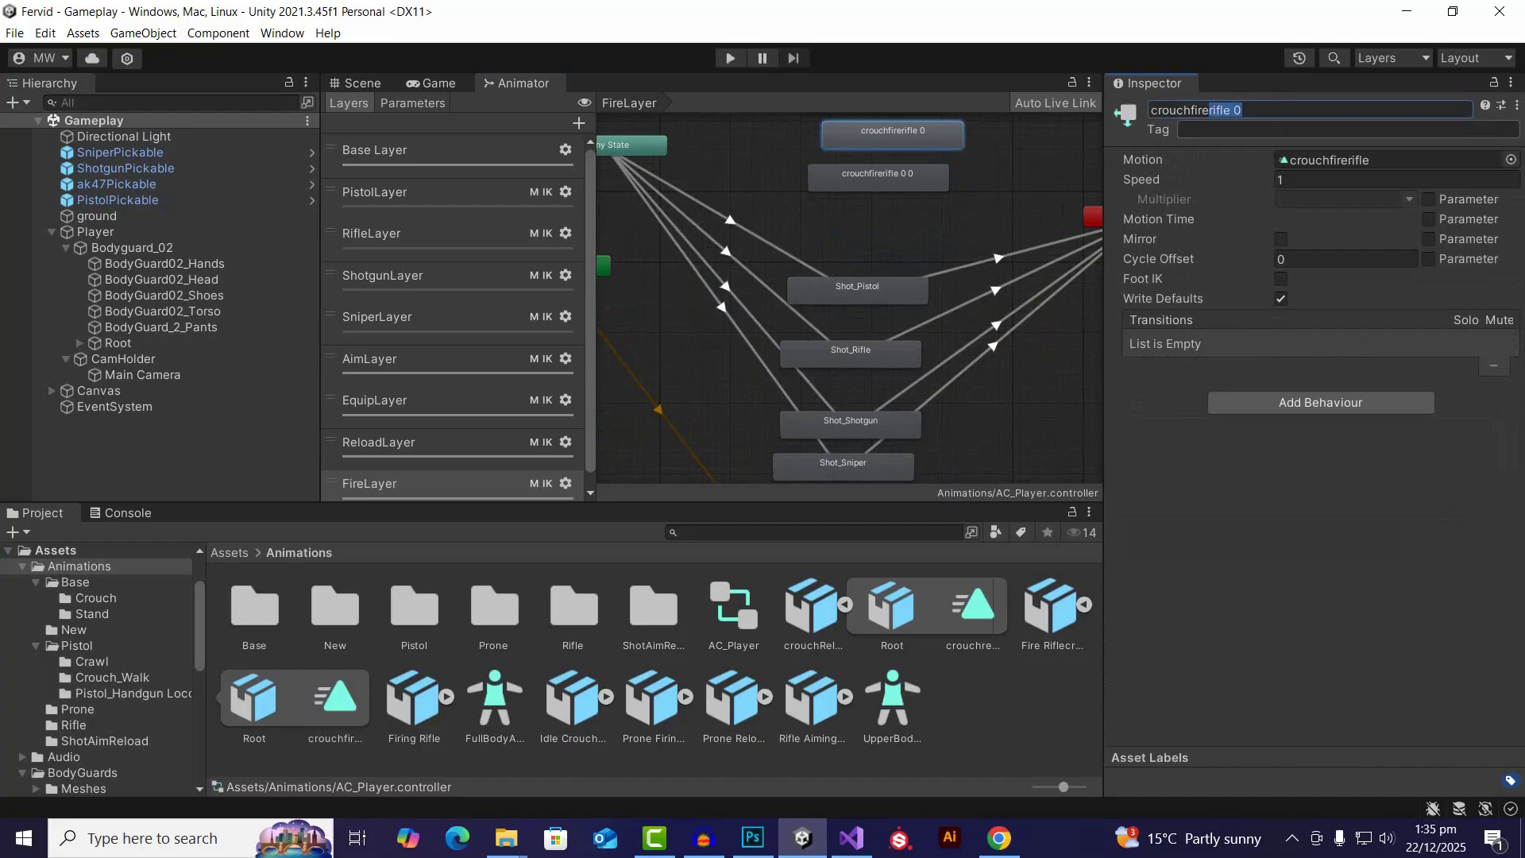
text(shot)
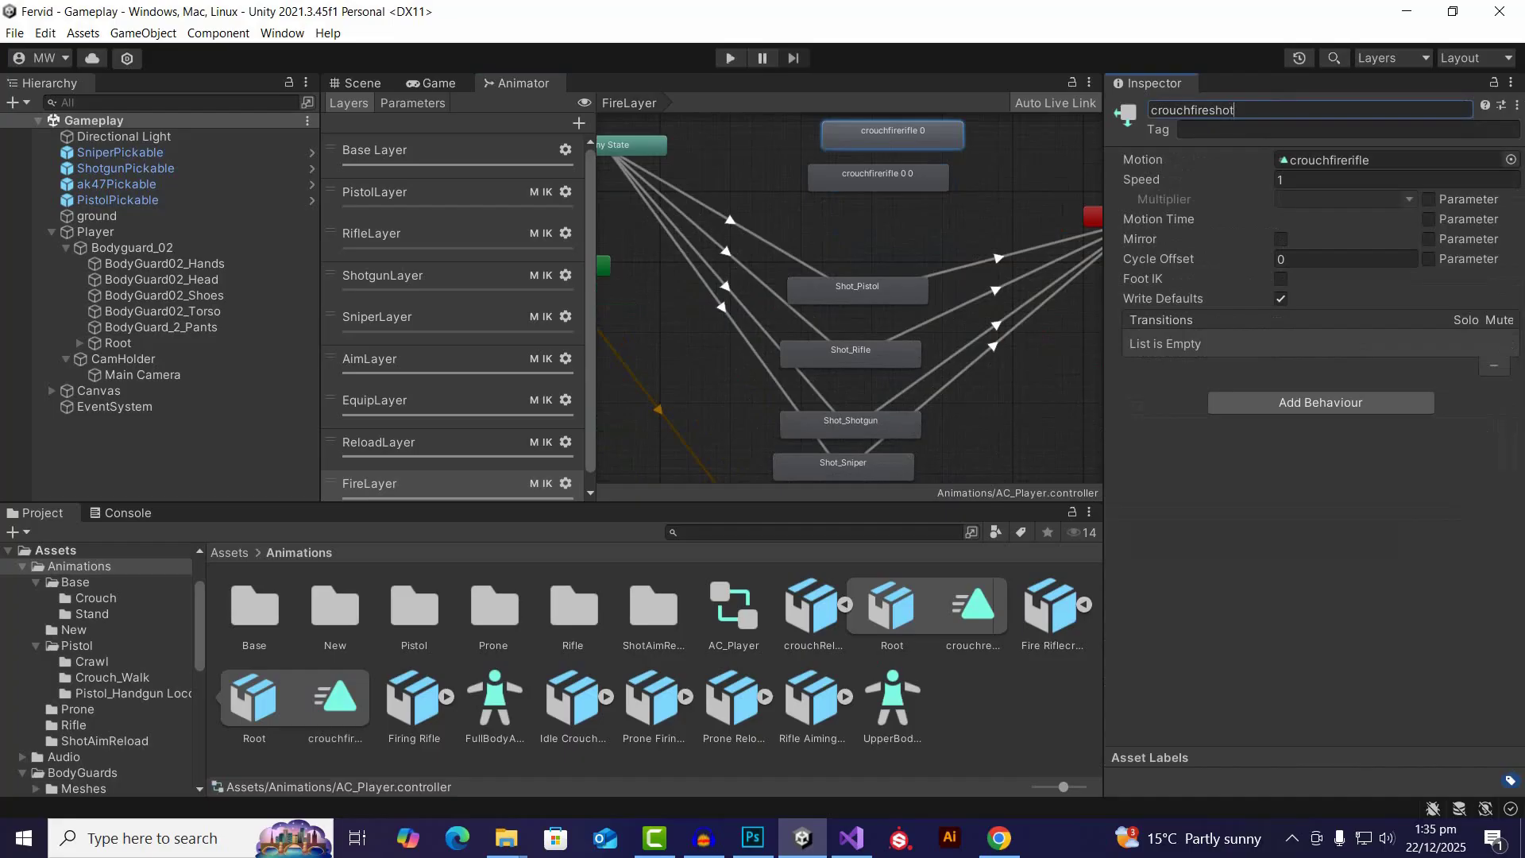
text(gun)
Step: Rename the second duplicated crouch fire state to crouchfiresniper
click(879, 178)
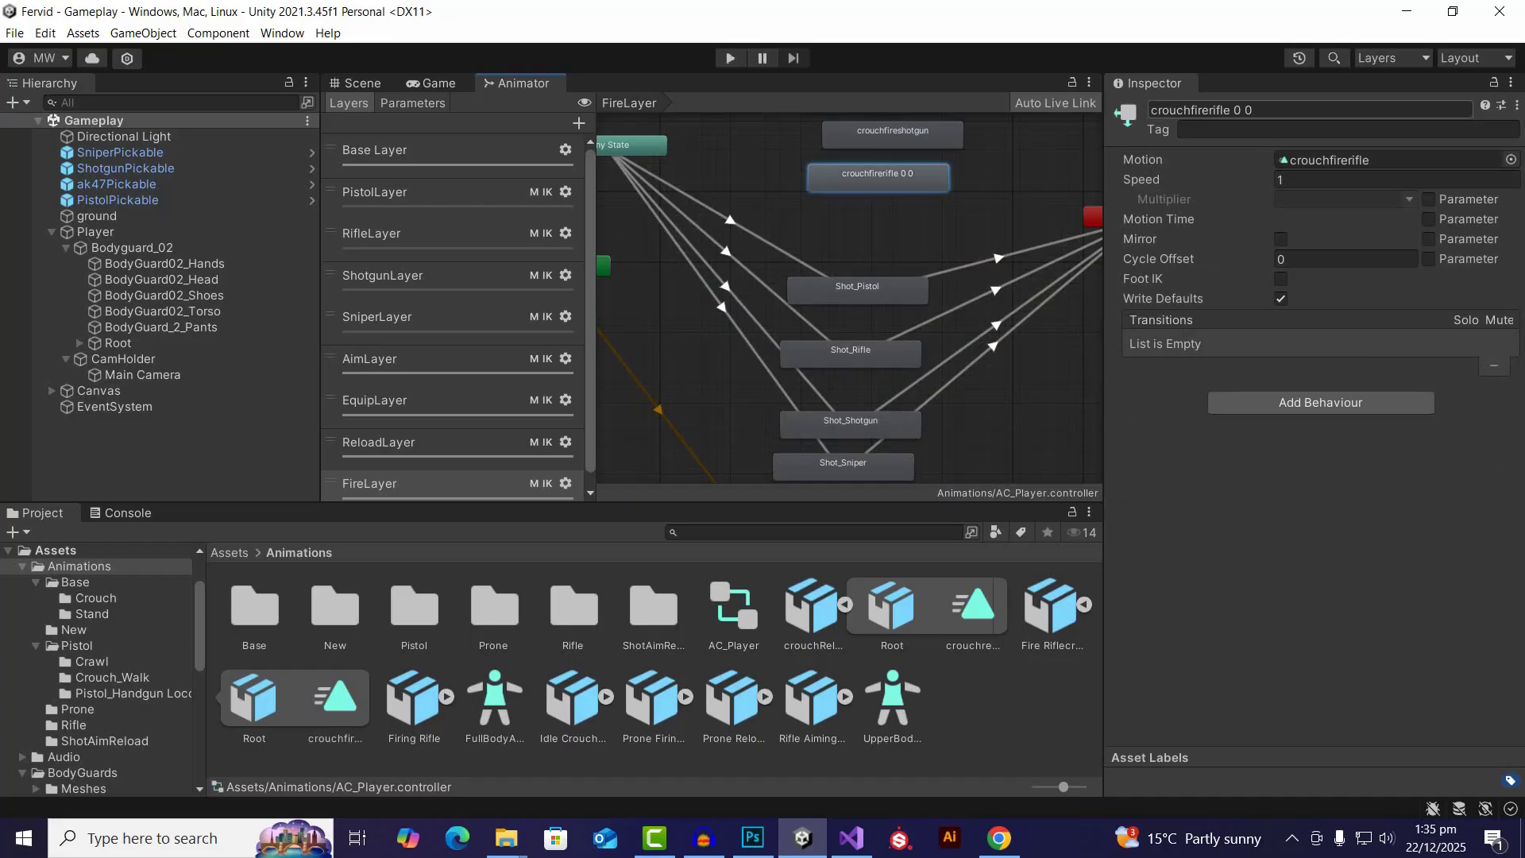
drag(1209, 110, 1254, 110)
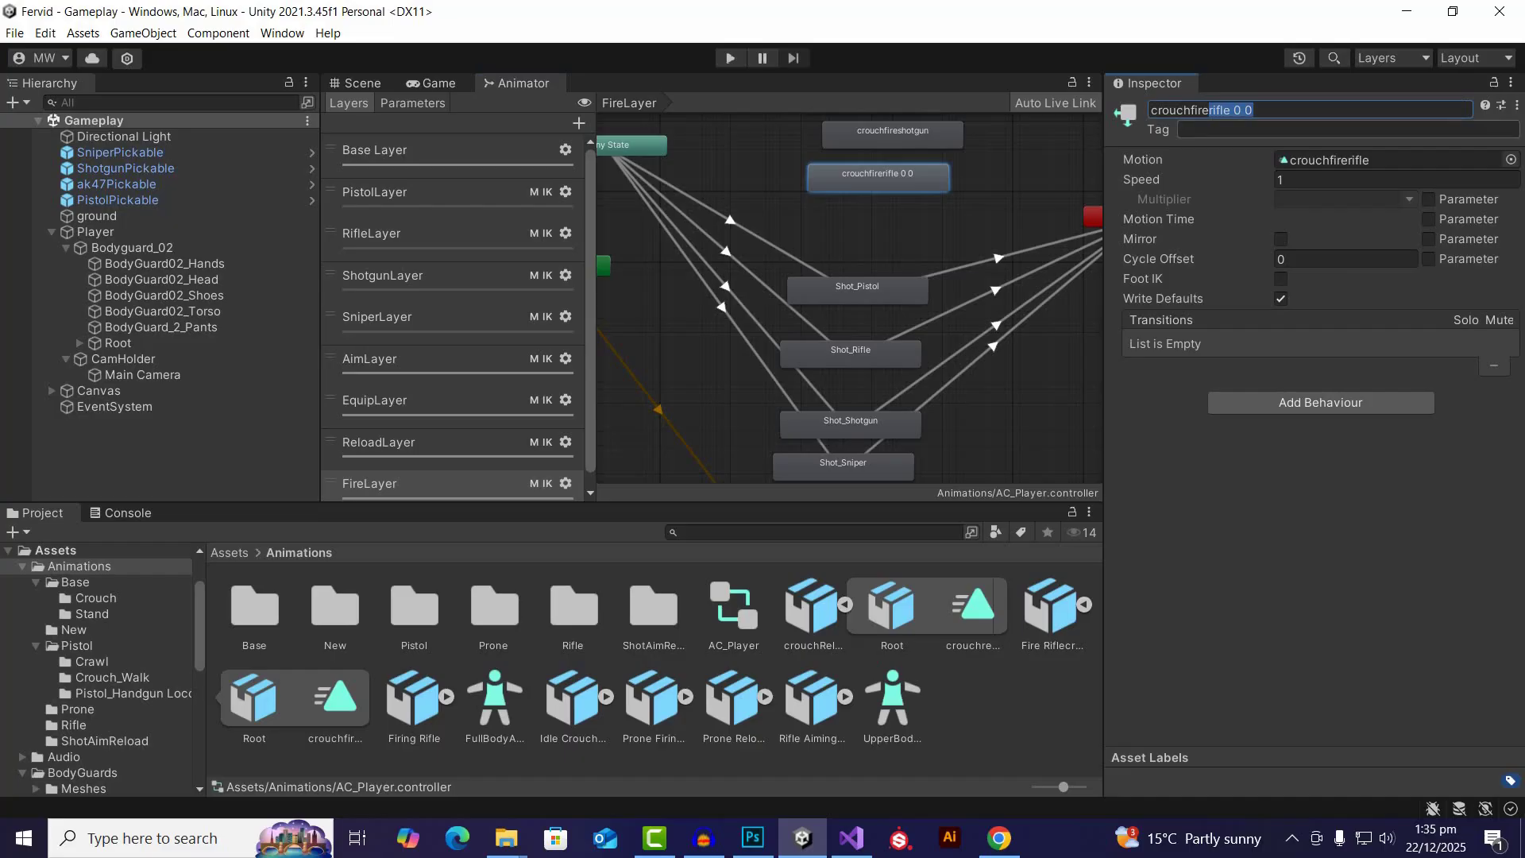
text(sniper)
key(Return)
Step: Create a transition from Any State to the crouchfirerifle state in the FireLayer
scroll(689, 248, down, 6)
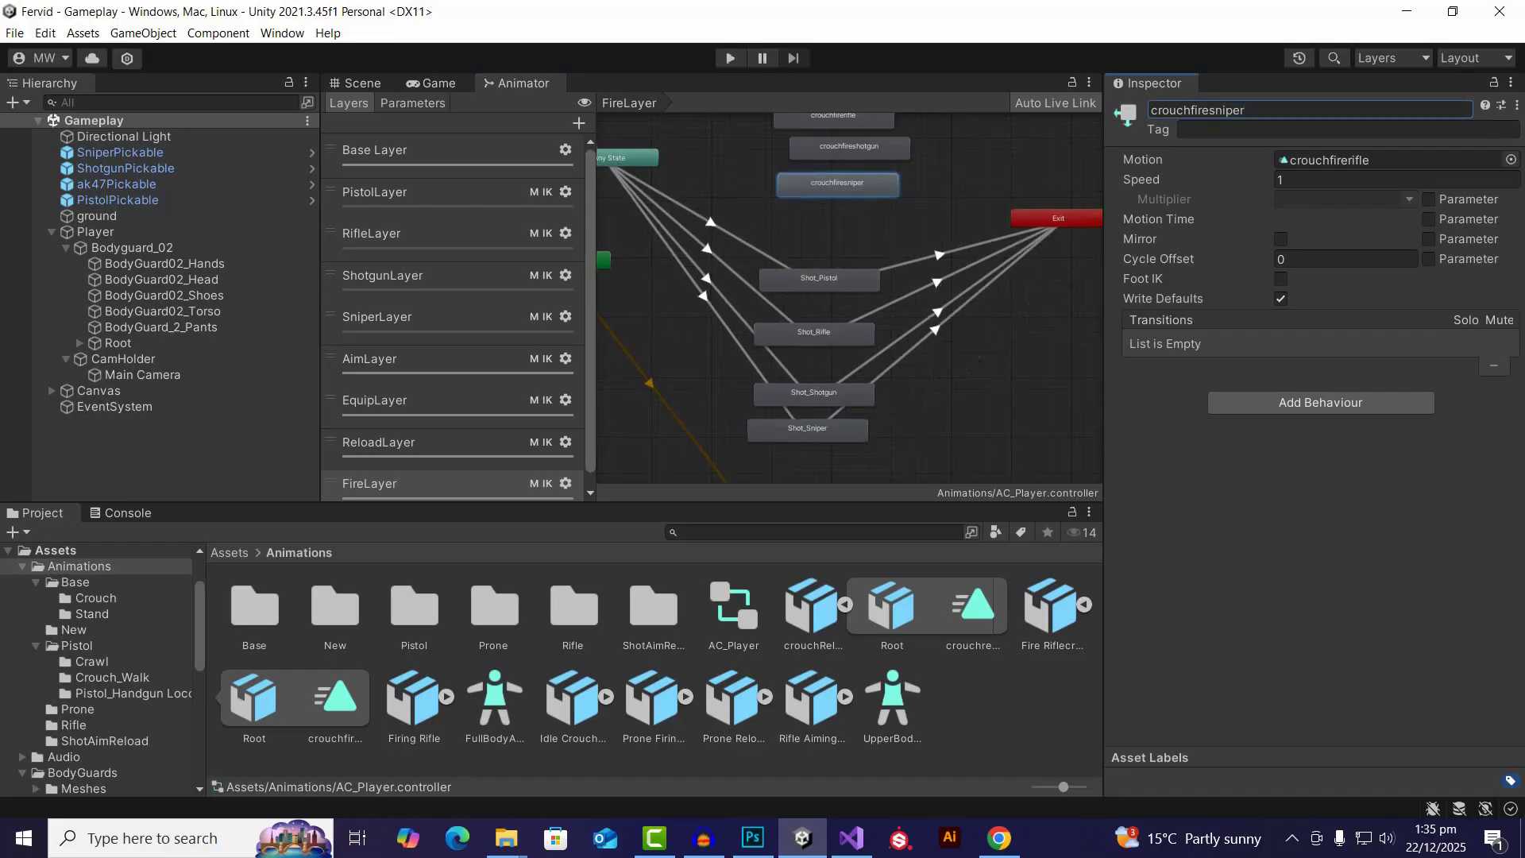
scroll(762, 175, up, 7)
scroll(882, 240, down, 6)
scroll(779, 235, up, 6)
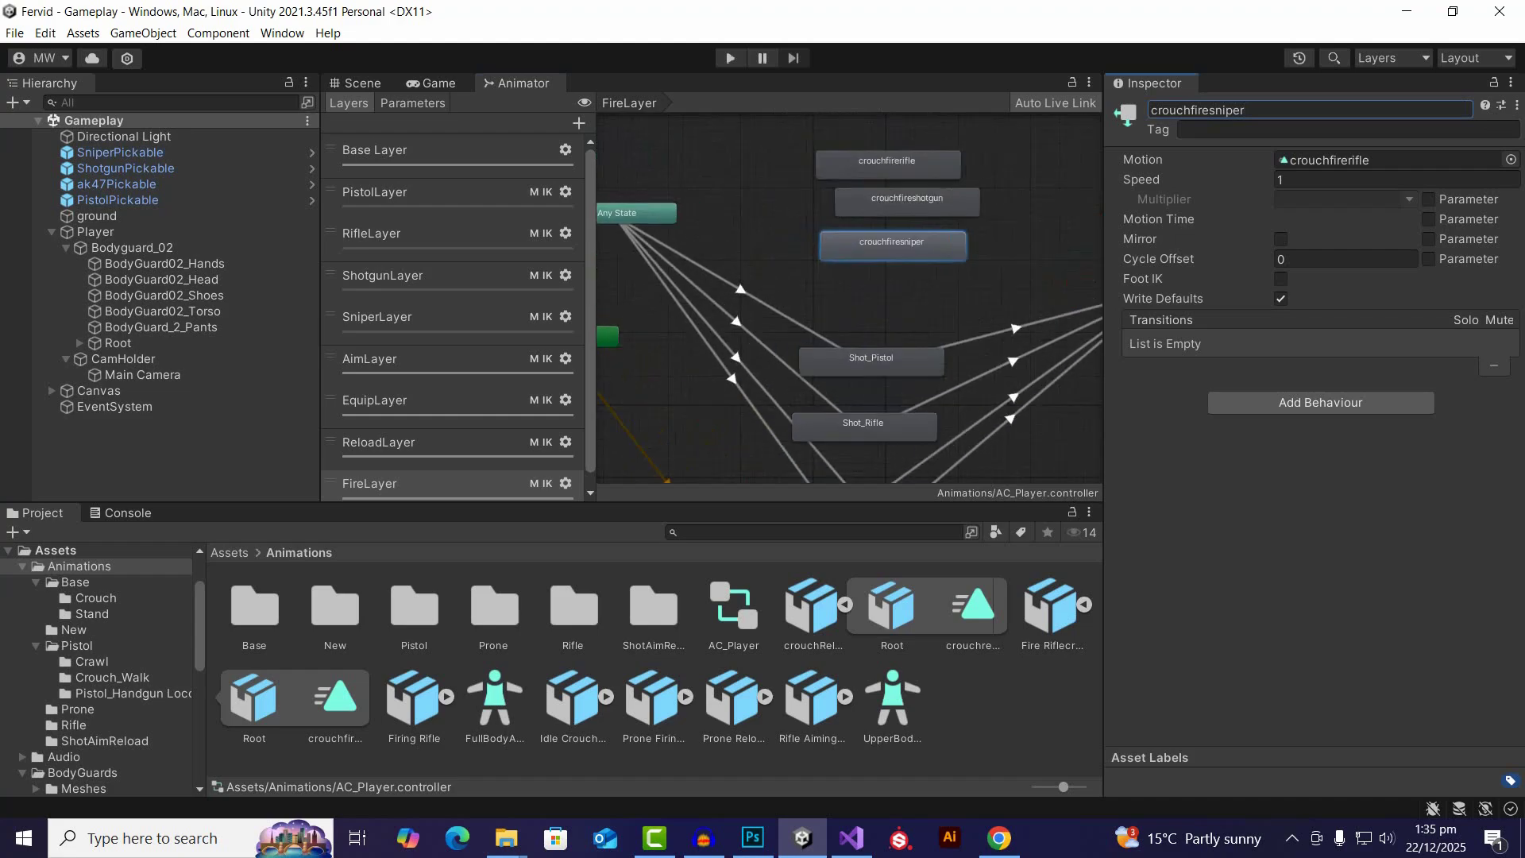
click(636, 213)
right_click(662, 217)
click(739, 231)
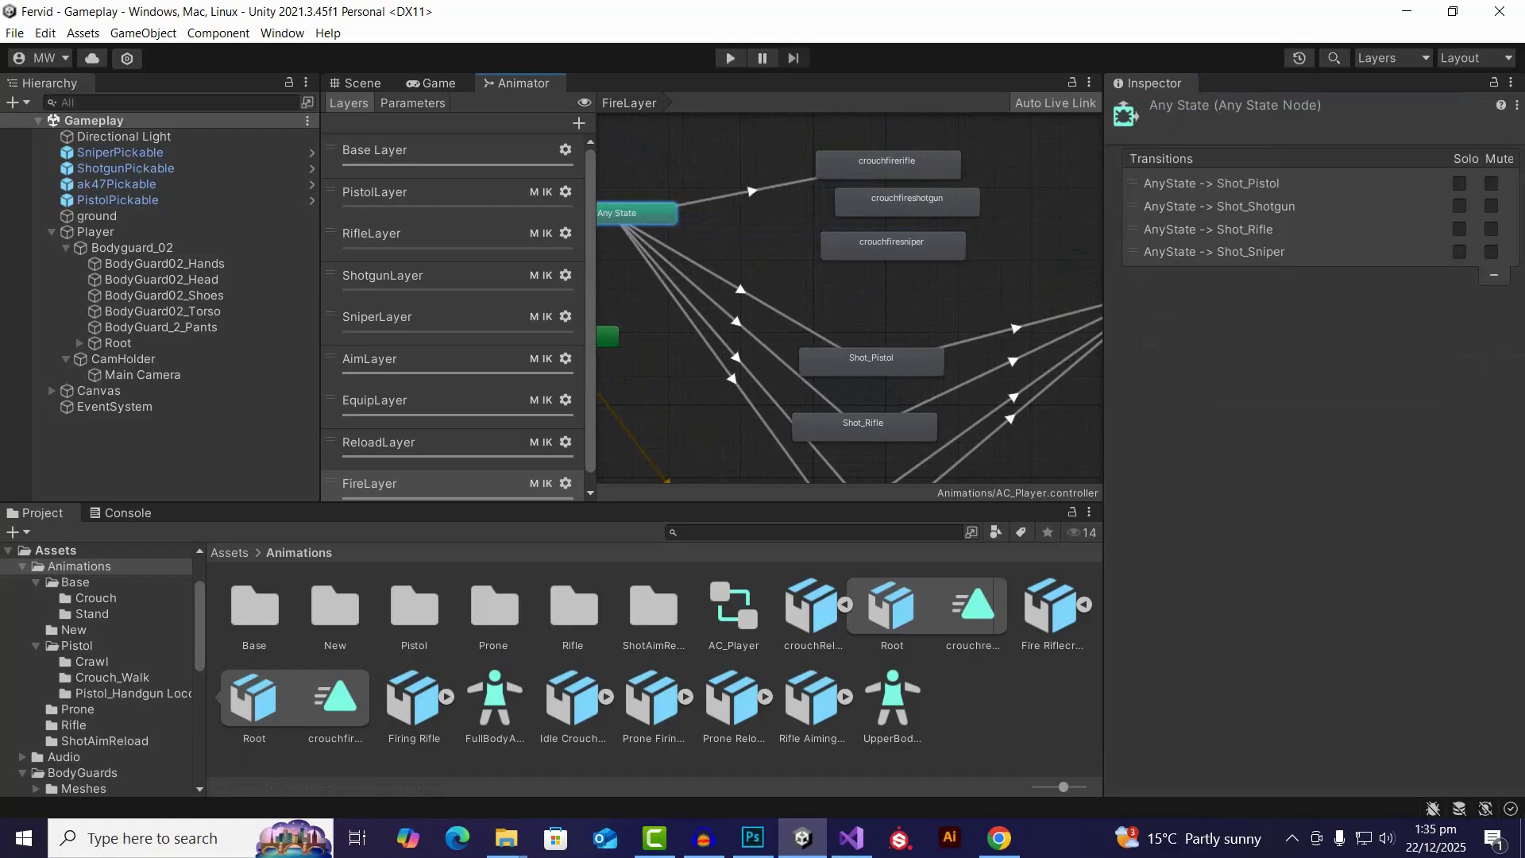
click(888, 164)
Step: Add a Fire condition to the Any State to crouchfirerifle transition
scroll(925, 254, down, 3)
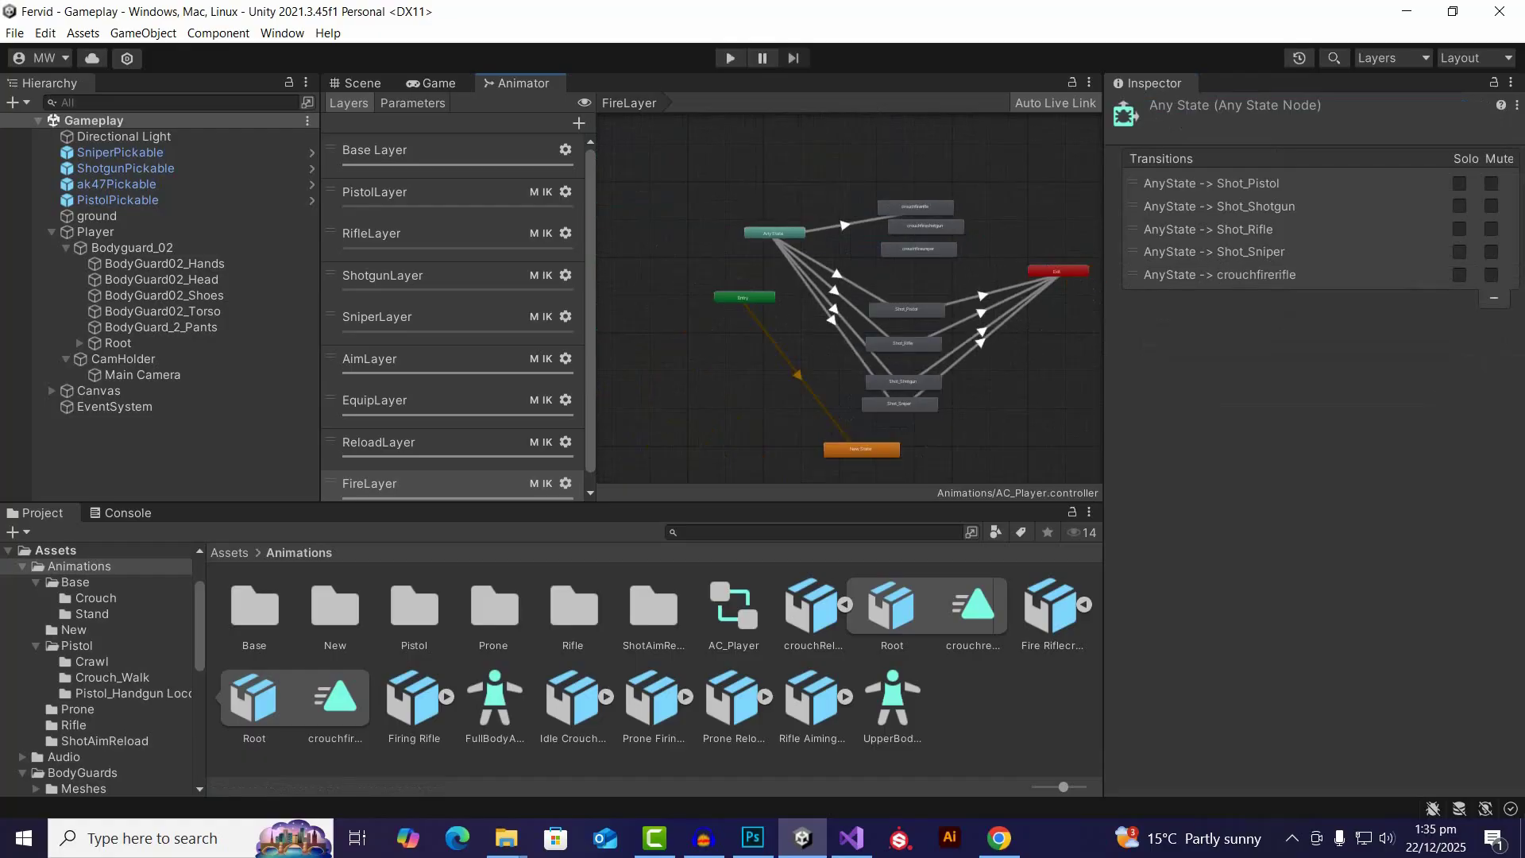
scroll(909, 176, up, 4)
scroll(1033, 254, down, 4)
scroll(1013, 183, up, 4)
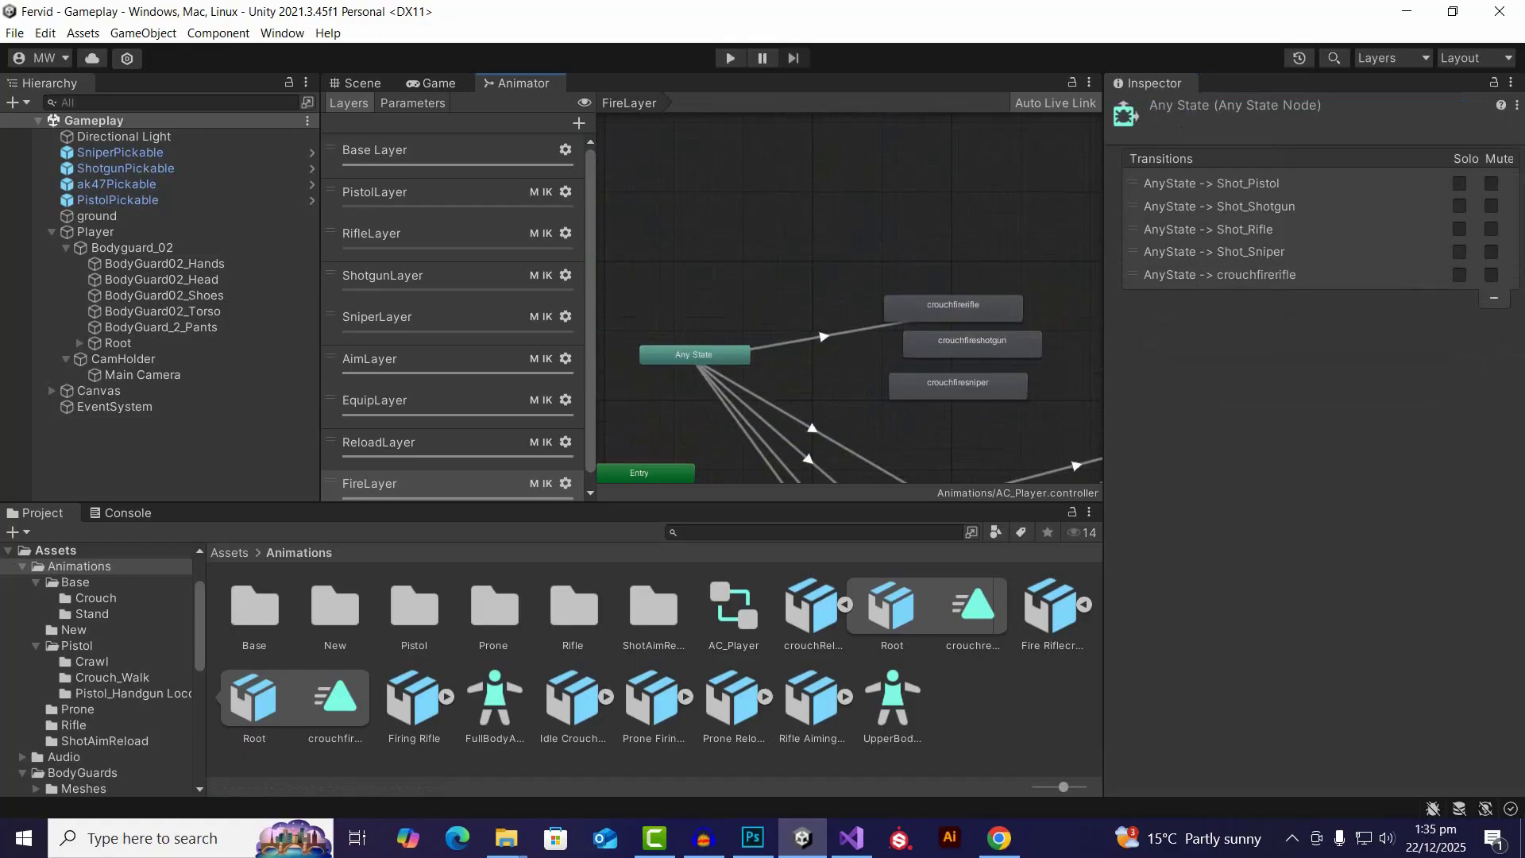
scroll(893, 354, up, 1)
click(814, 333)
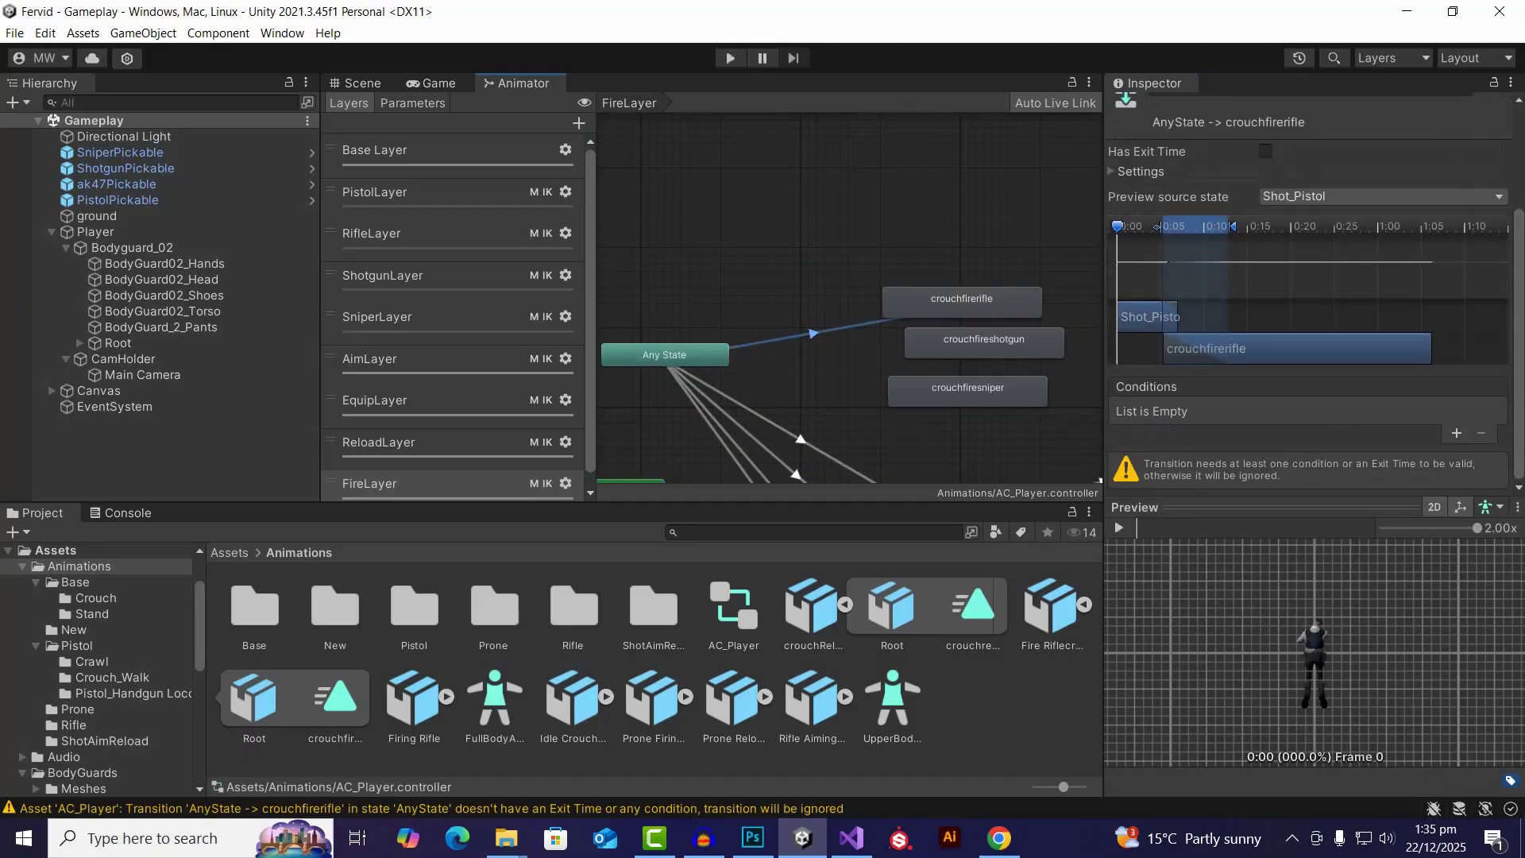
click(1457, 433)
click(1216, 448)
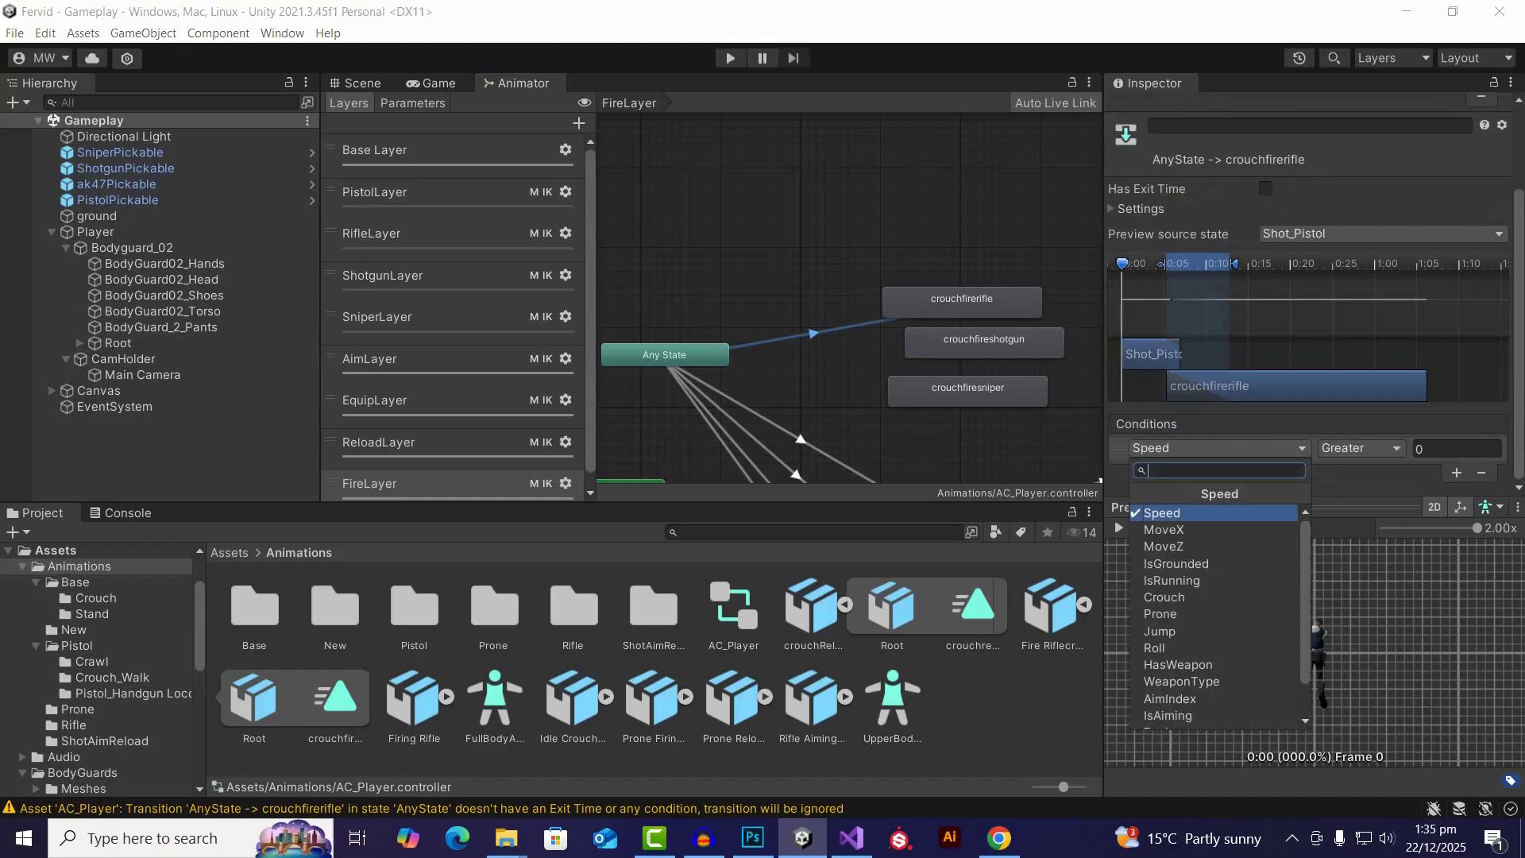
scroll(1192, 617, down, 2)
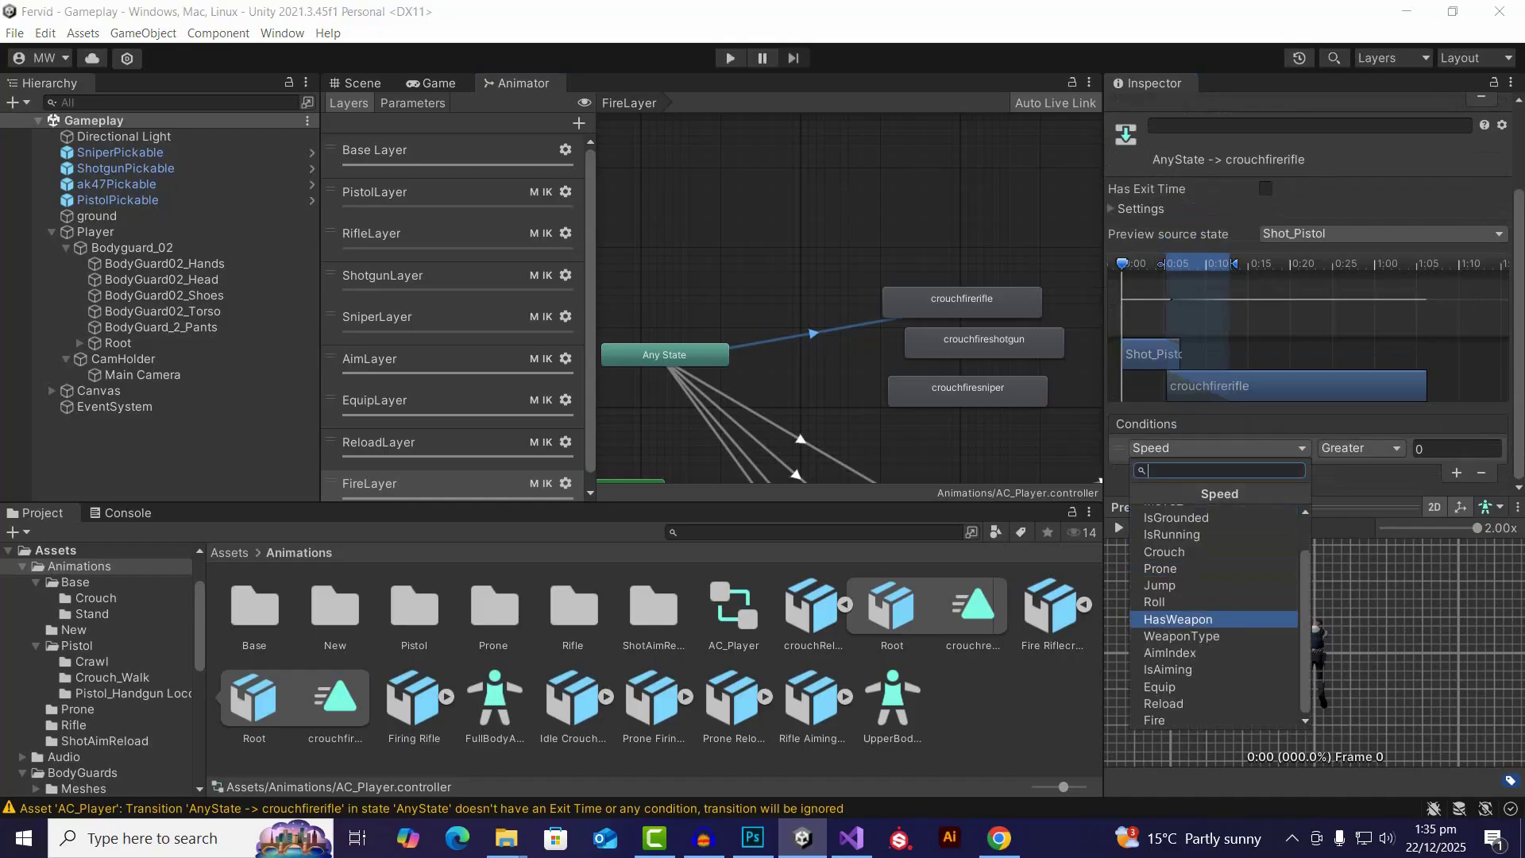
click(1176, 719)
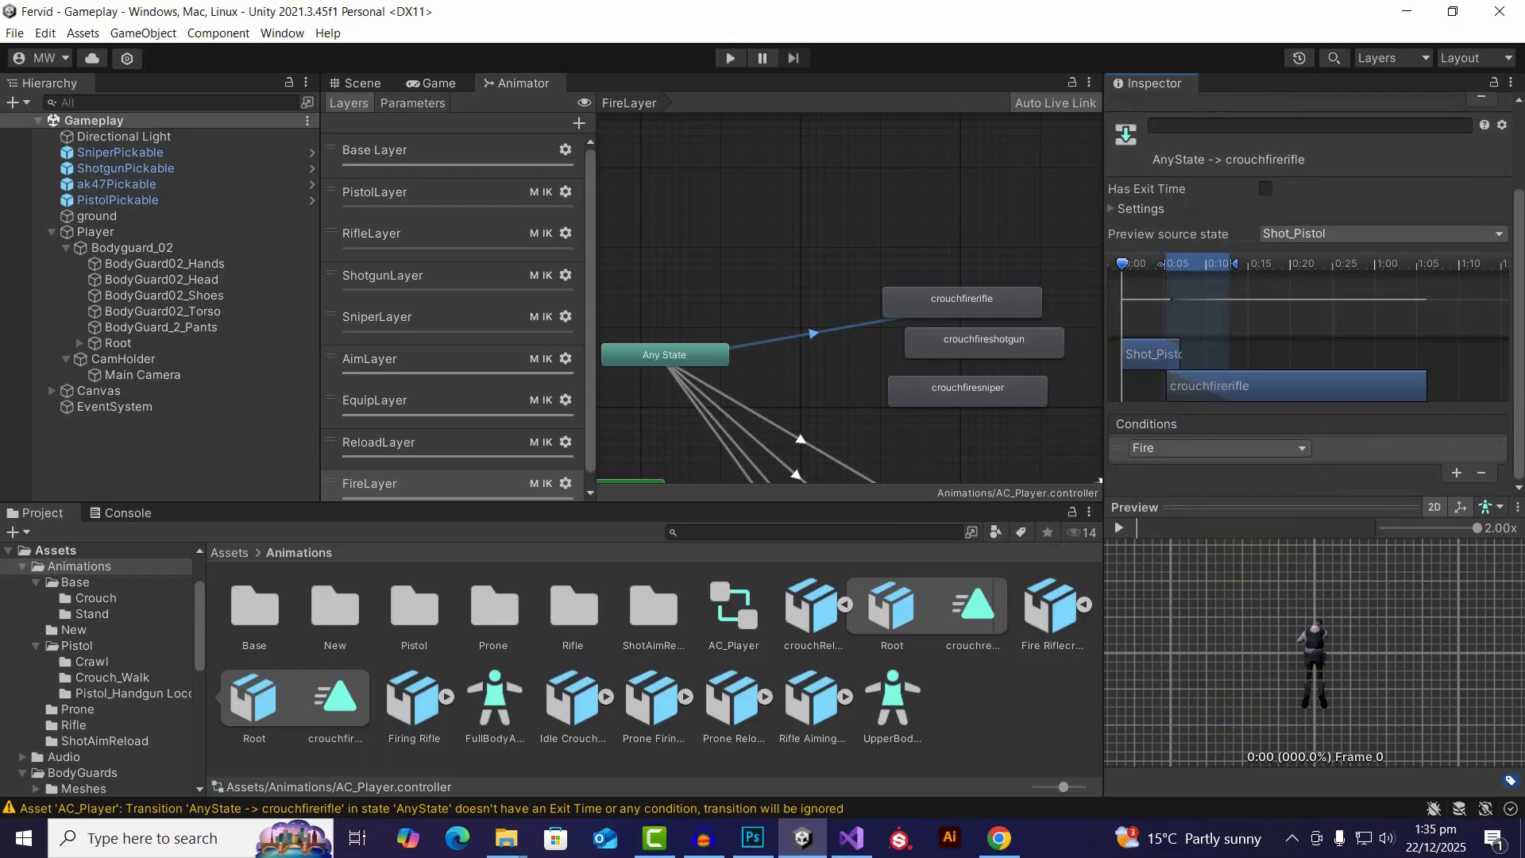
Step: Add a HasWeapon true condition to the Any State to crouchfirerifle transition
click(1457, 472)
click(1219, 472)
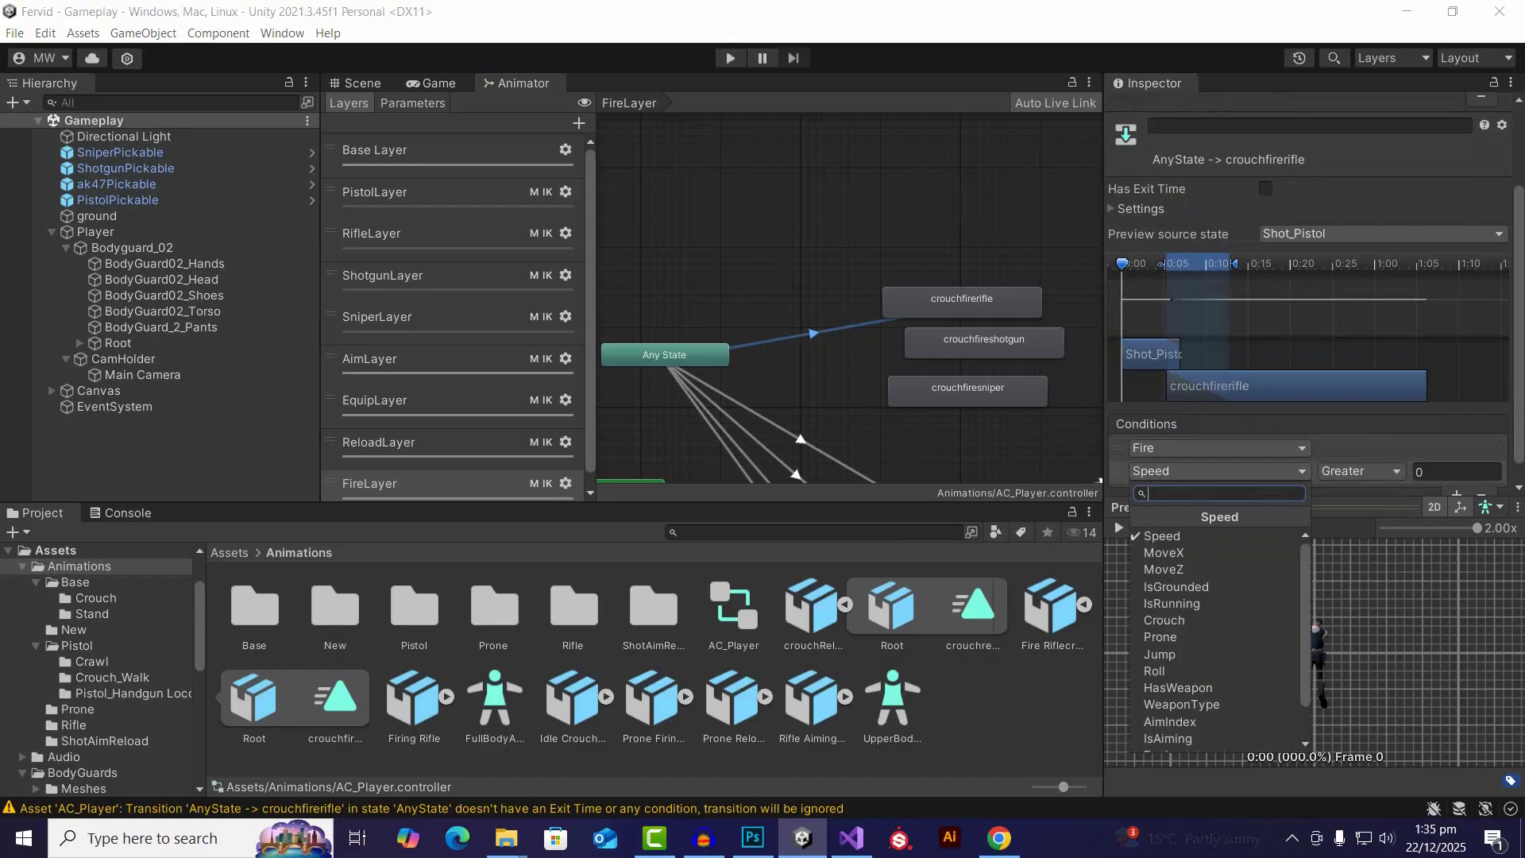
key(Up)
key(Down)
key(Down)
key(Down)
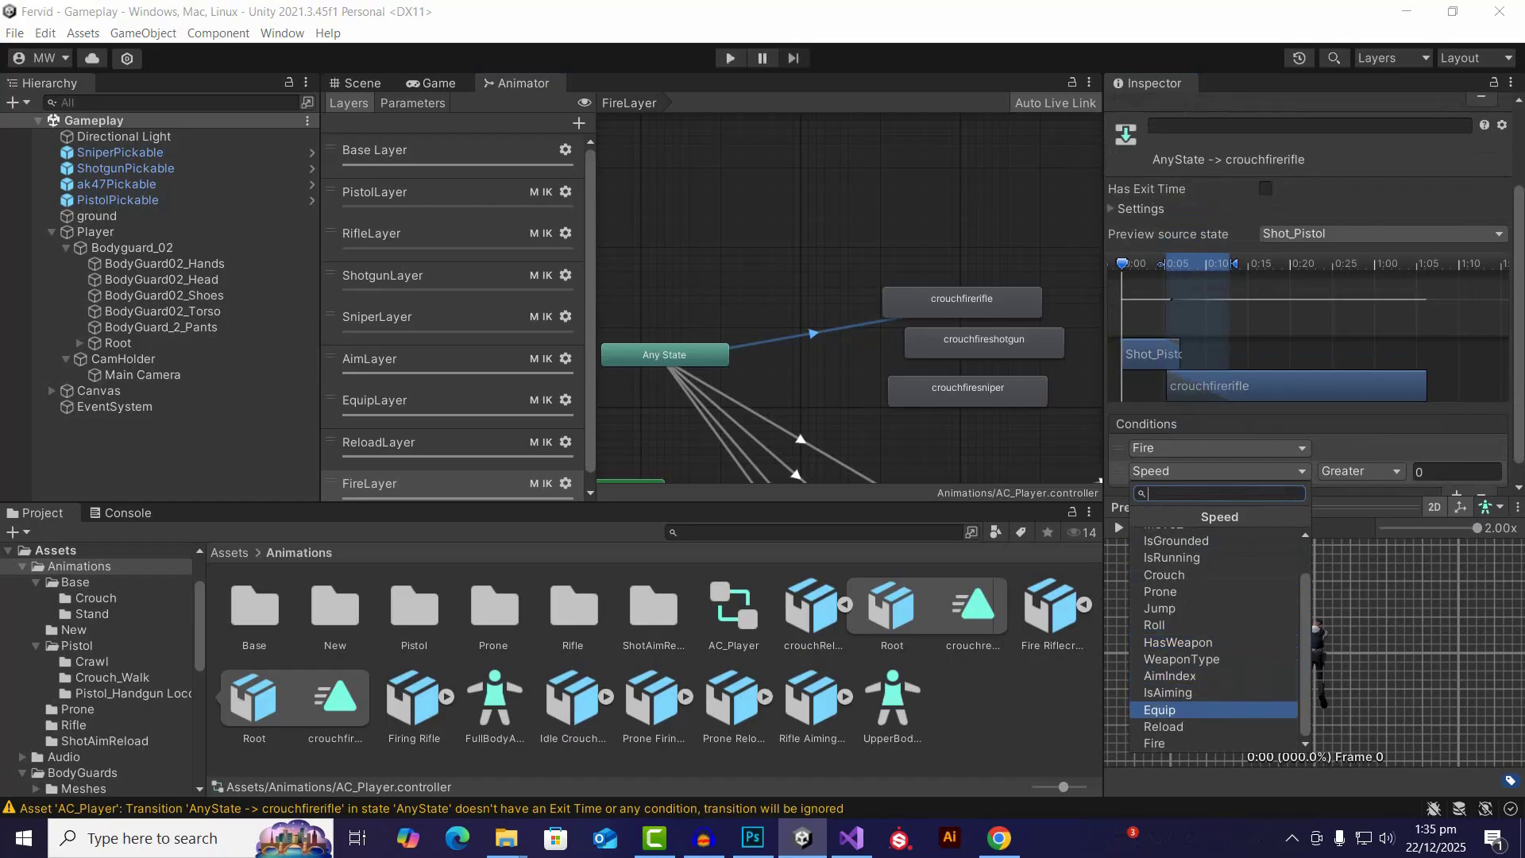
key(Up)
key(Up)
key(Up)
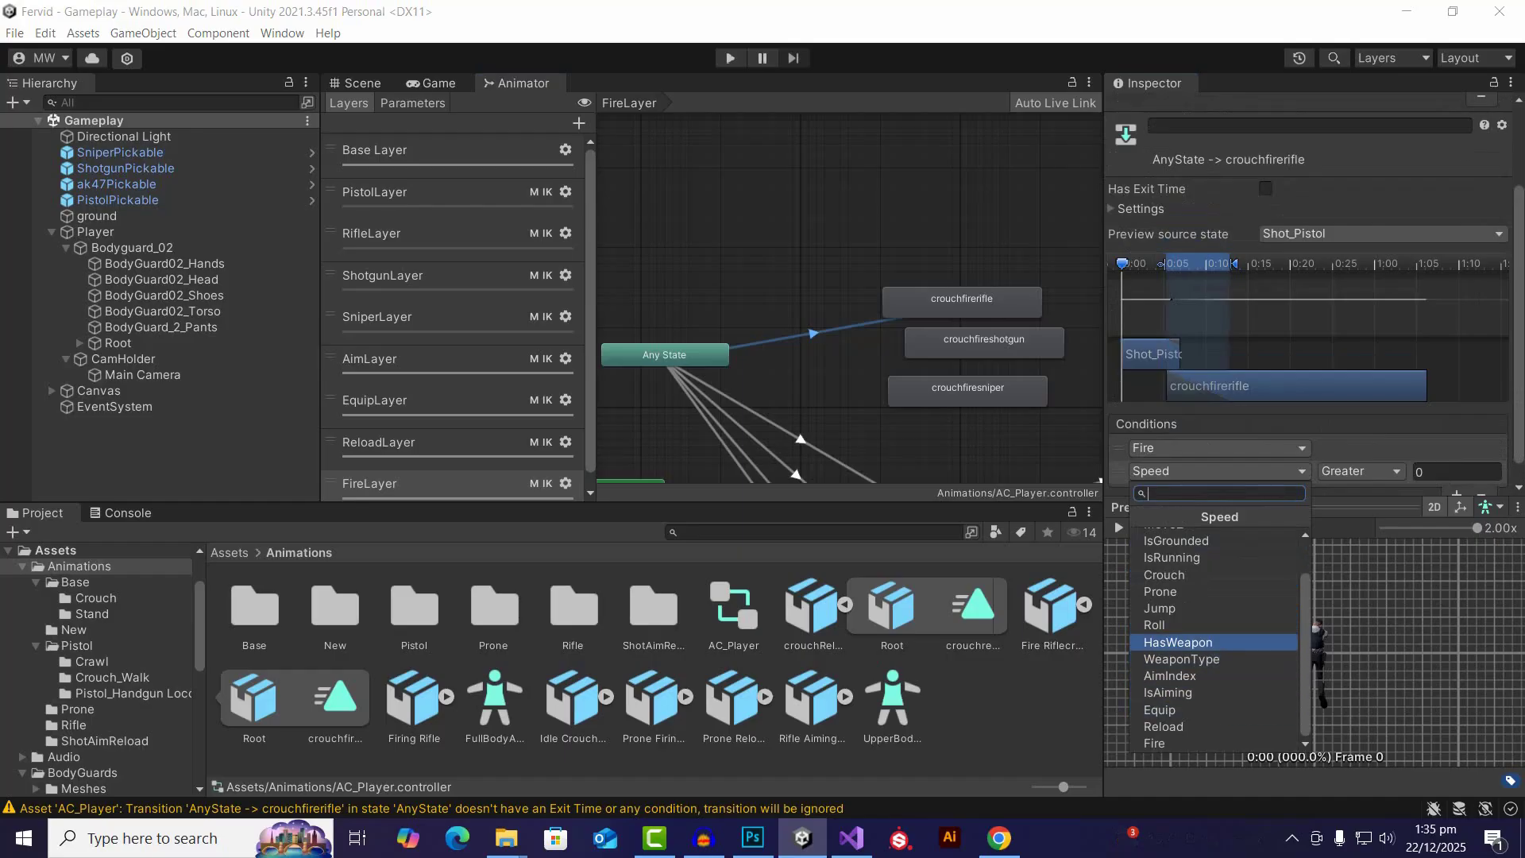
key(Return)
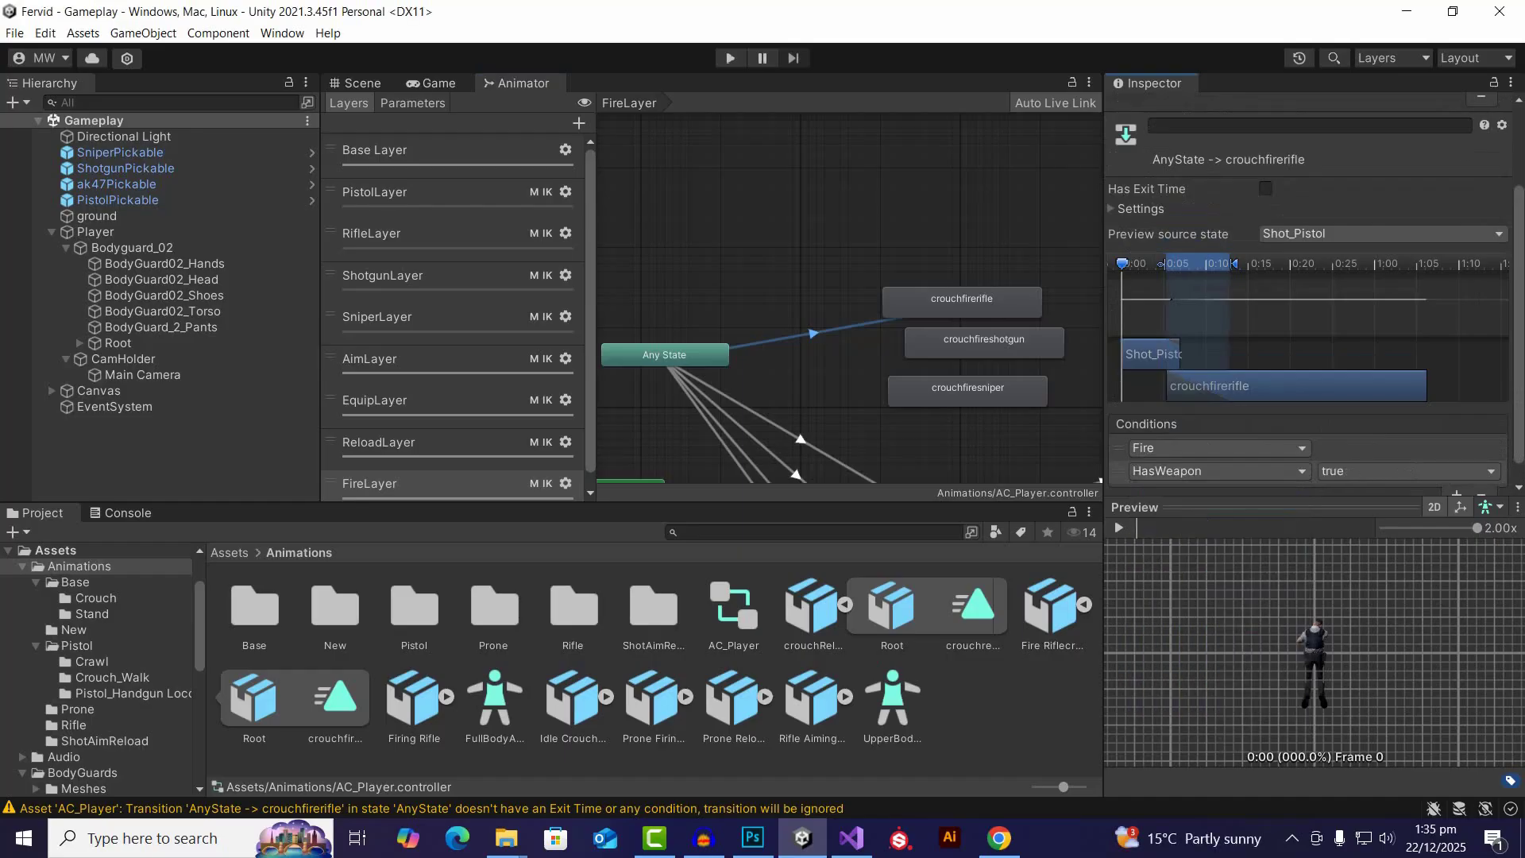
Step: Add a WeaponType Equals 2 condition to the Any State to crouchfirerifle transition
scroll(1311, 317, down, 1)
click(1457, 474)
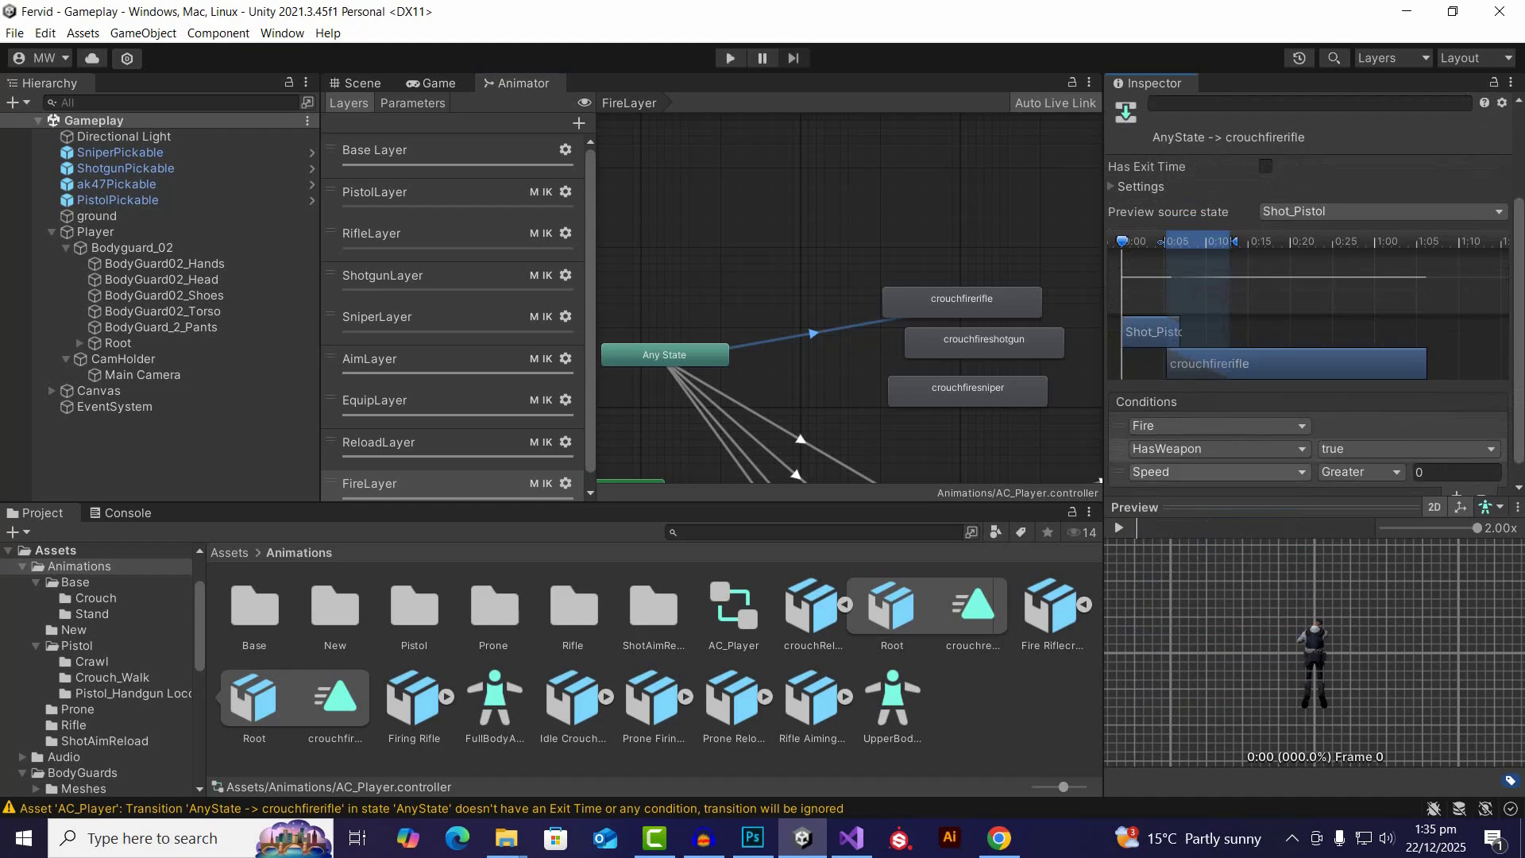
click(1219, 473)
scroll(1219, 578, down, 2)
key(Return)
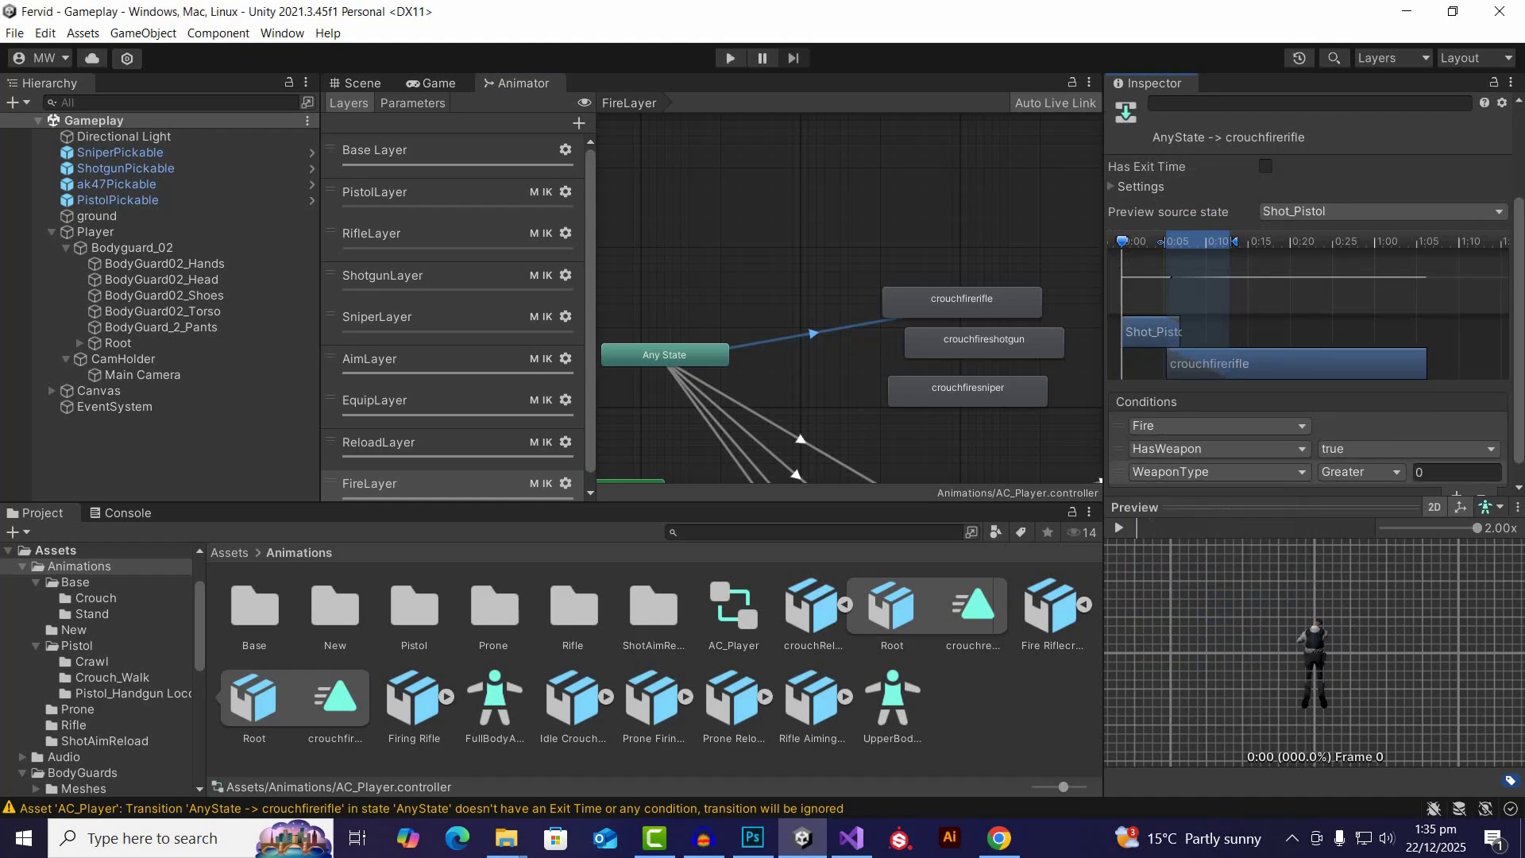
click(1457, 472)
click(1362, 472)
click(1366, 532)
click(1457, 472)
text(2)
key(Return)
Step: Add Crouch true and Prone false conditions to the Any State to crouchfirerifle transition
scroll(1311, 318, down, 1)
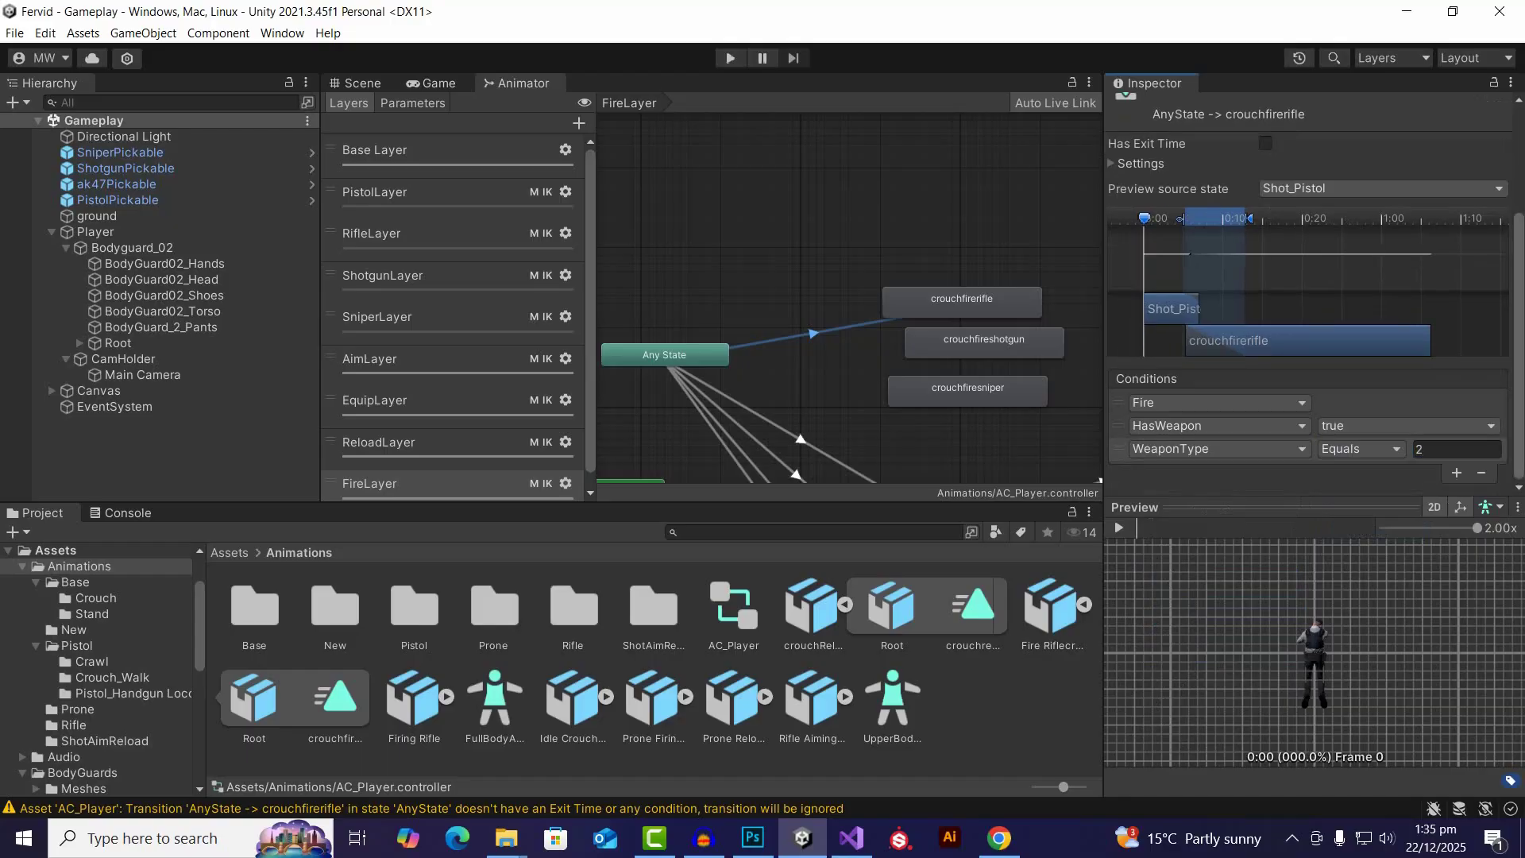
click(1457, 472)
click(1216, 472)
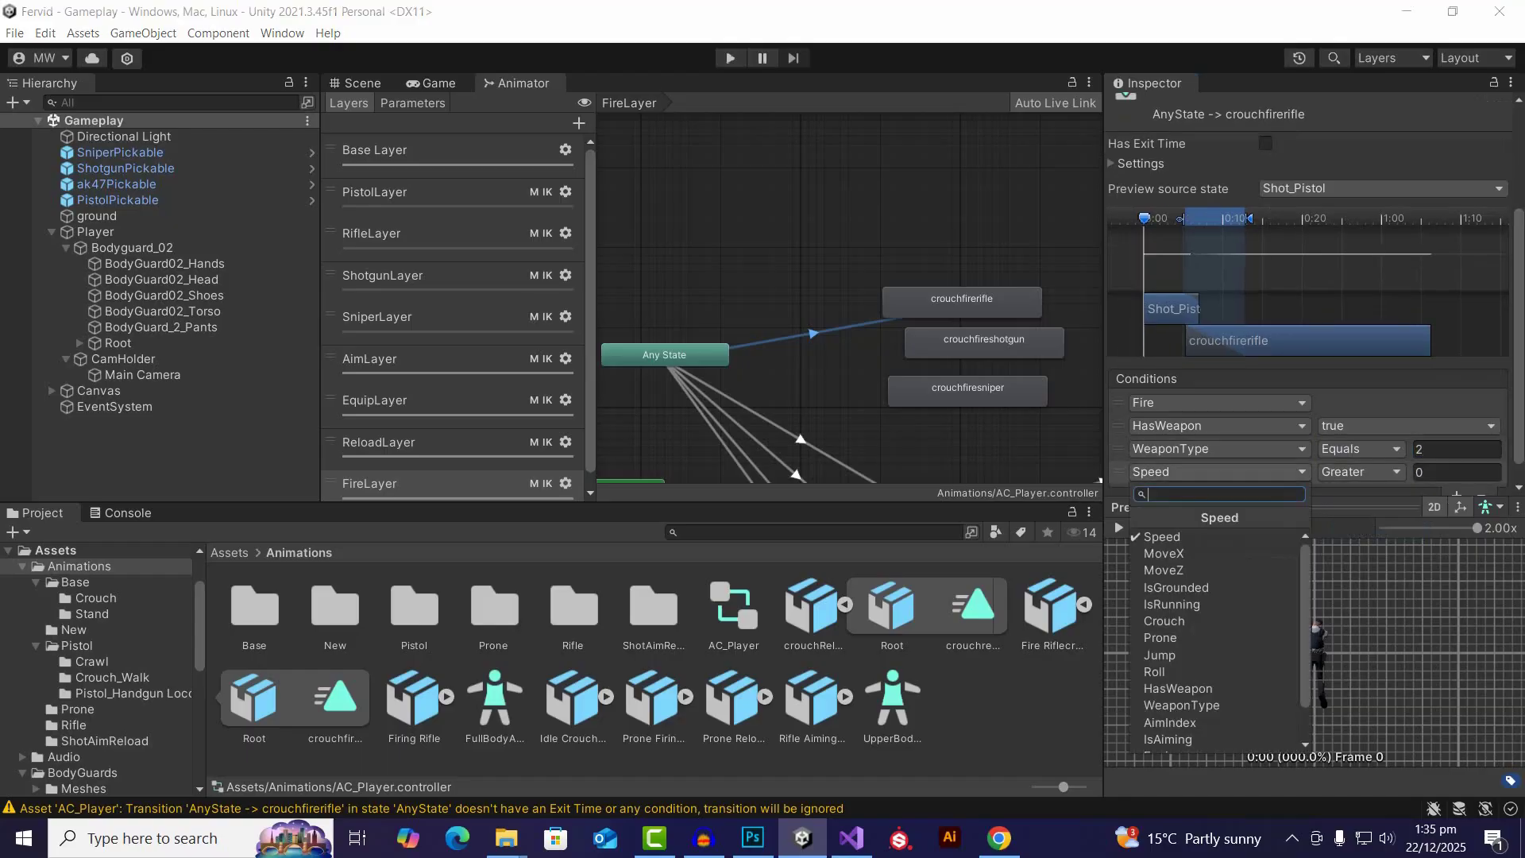
click(1164, 620)
scroll(1311, 318, down, 1)
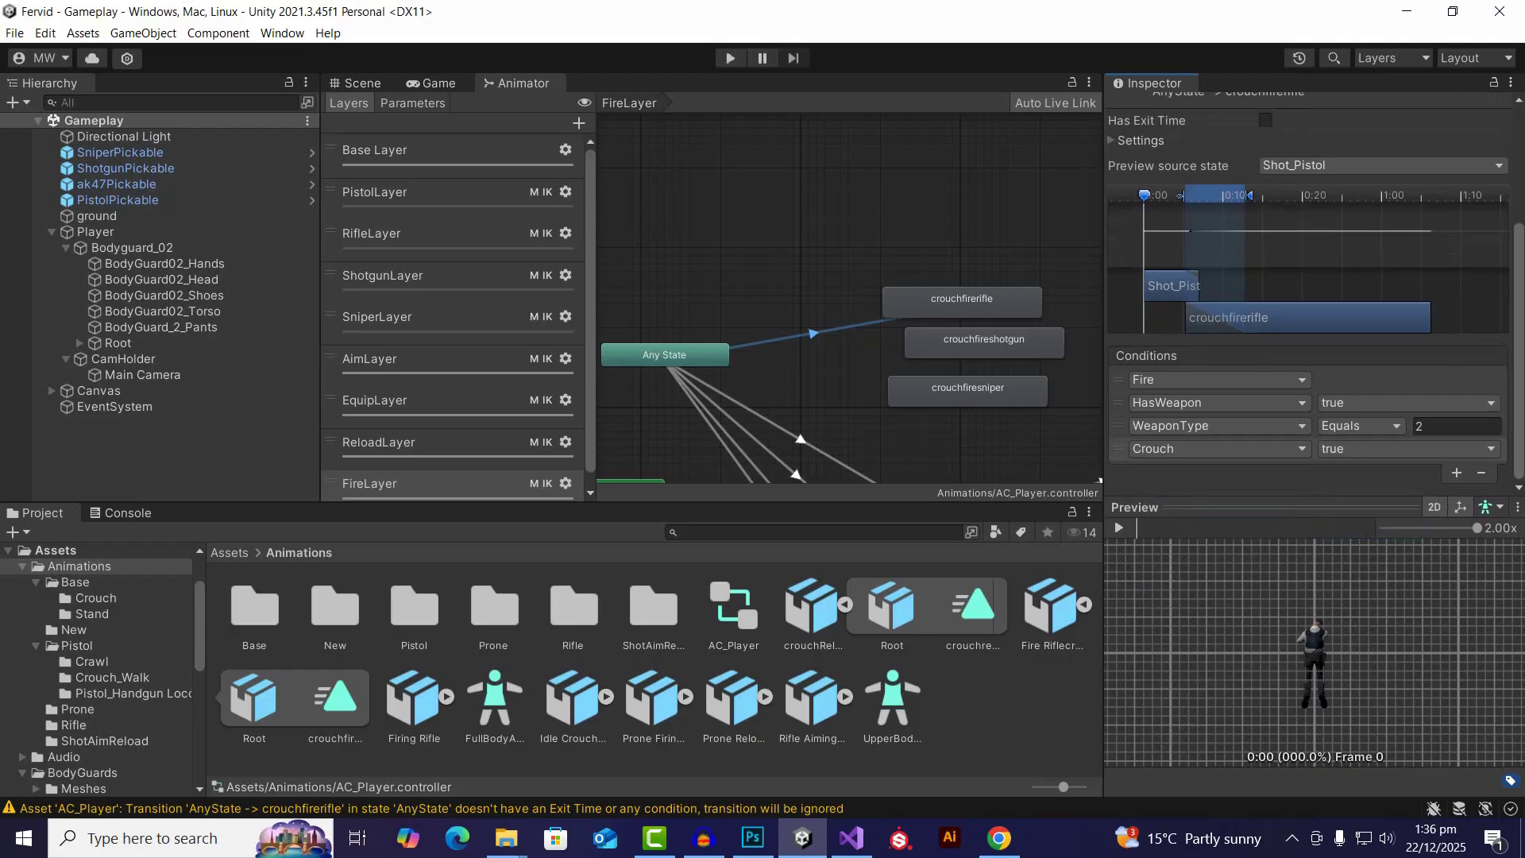
click(1456, 473)
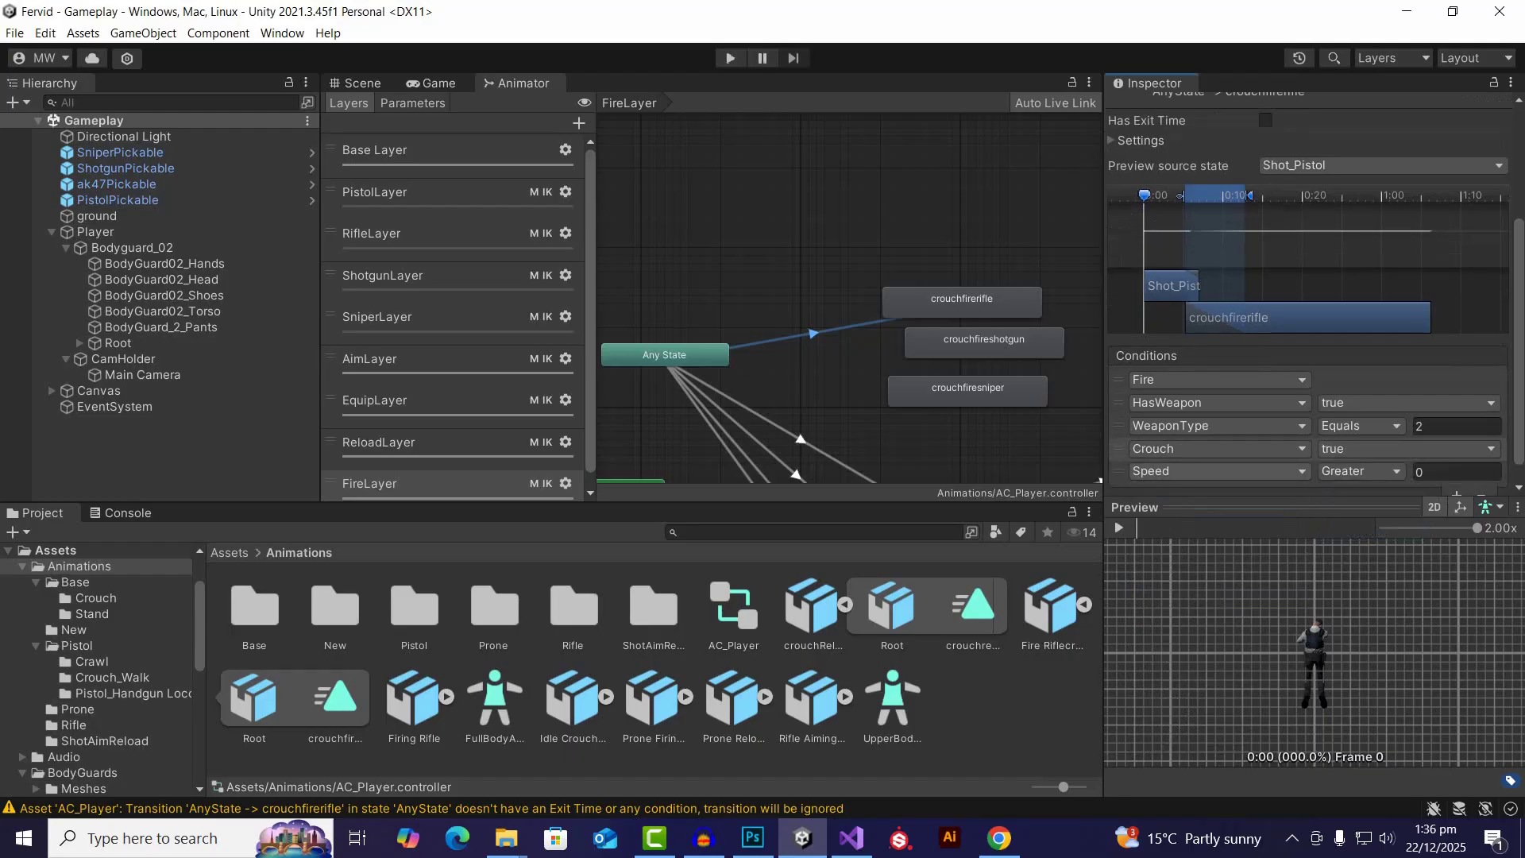
click(1216, 472)
click(1160, 637)
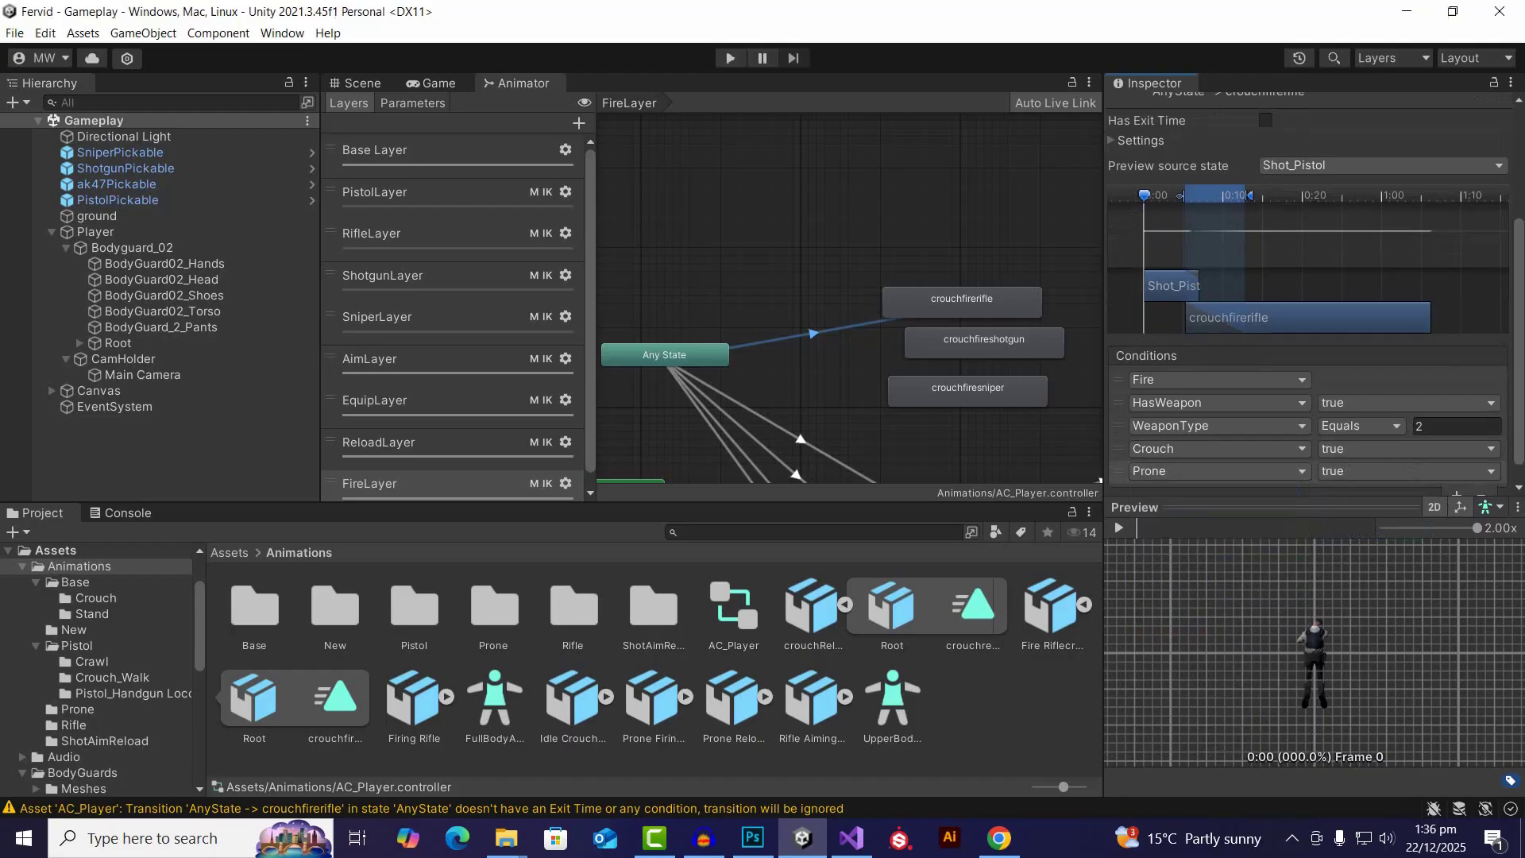
click(1407, 472)
click(1350, 512)
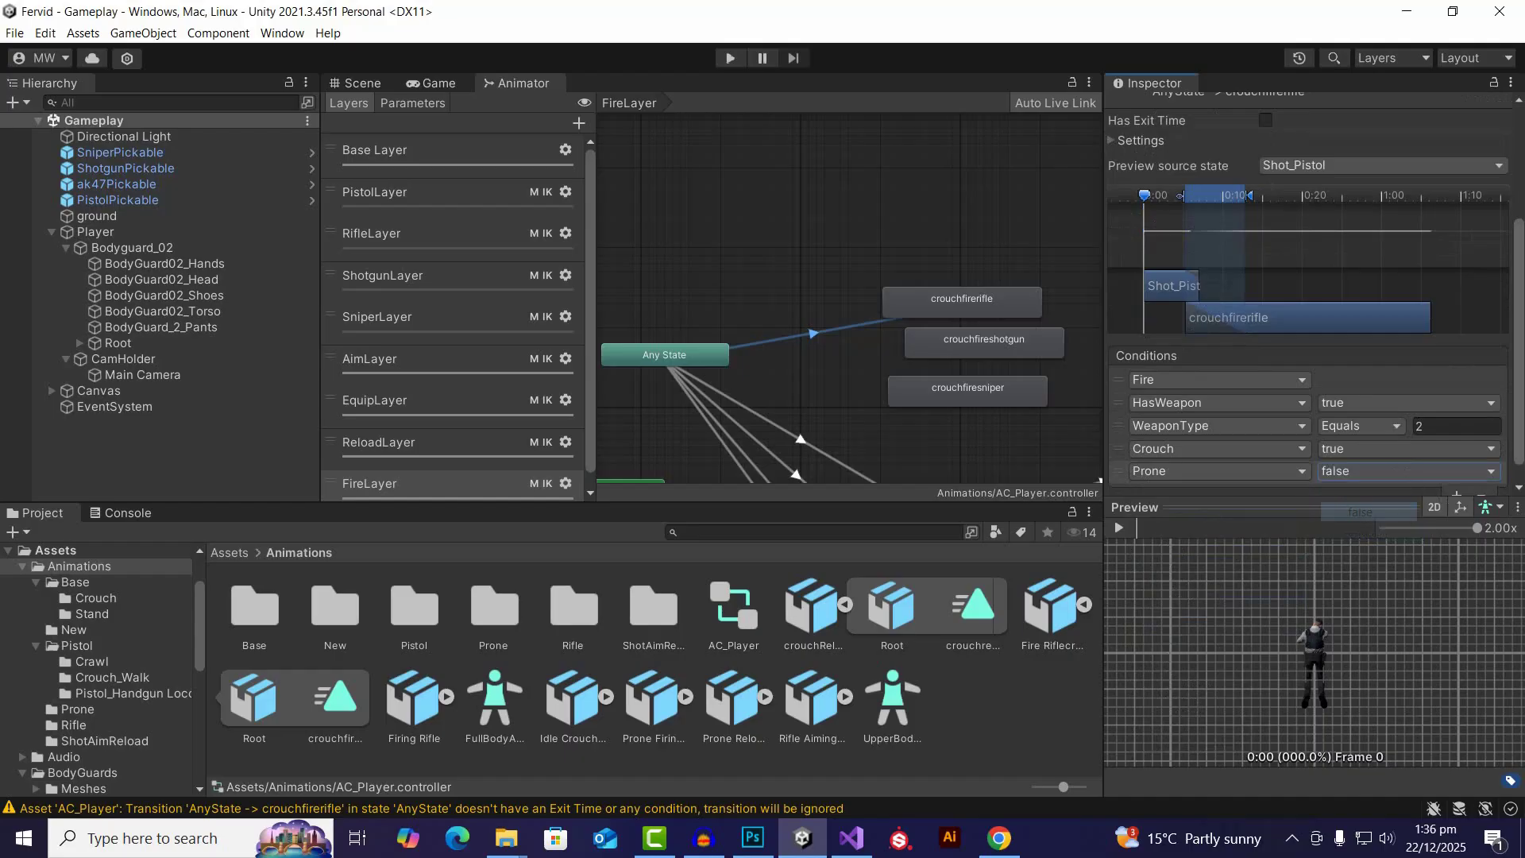
scroll(1311, 318, down, 1)
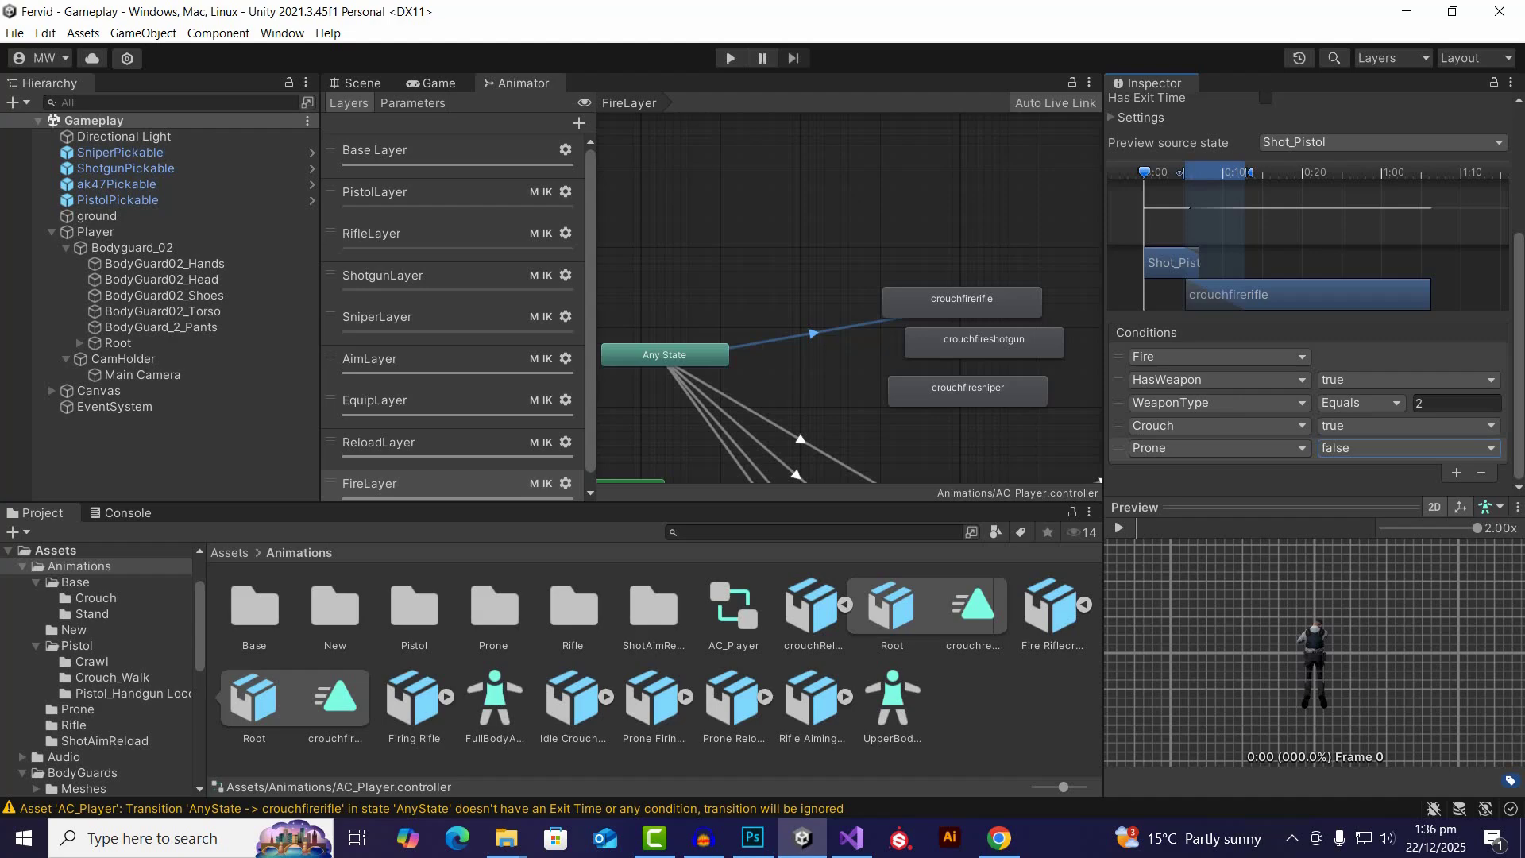
Step: Create a transition from Any State to the crouchfireshotgun state and select it for editing
right_click(704, 354)
click(772, 363)
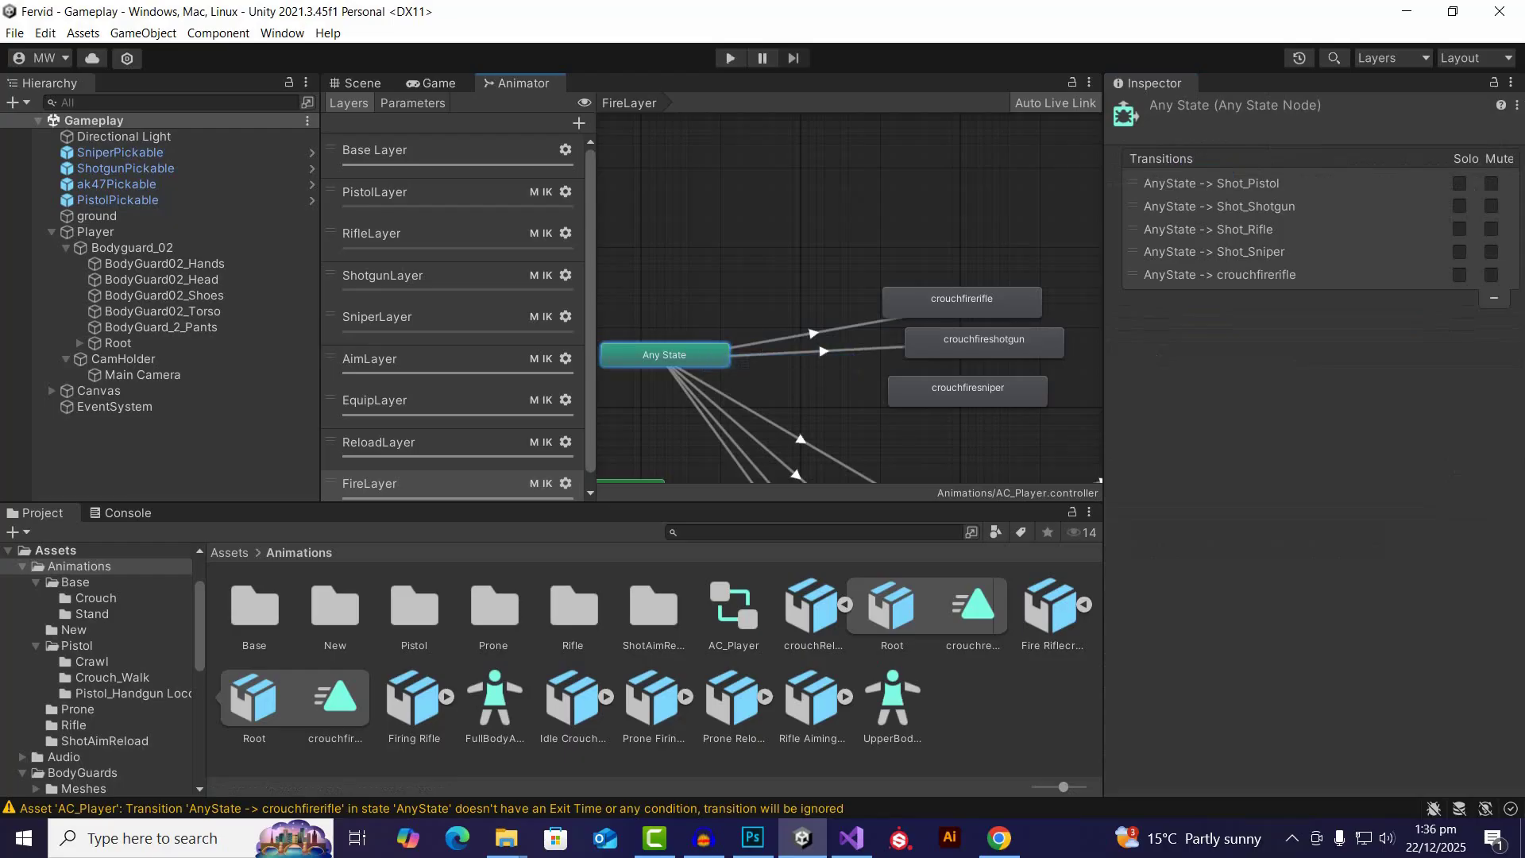
click(984, 341)
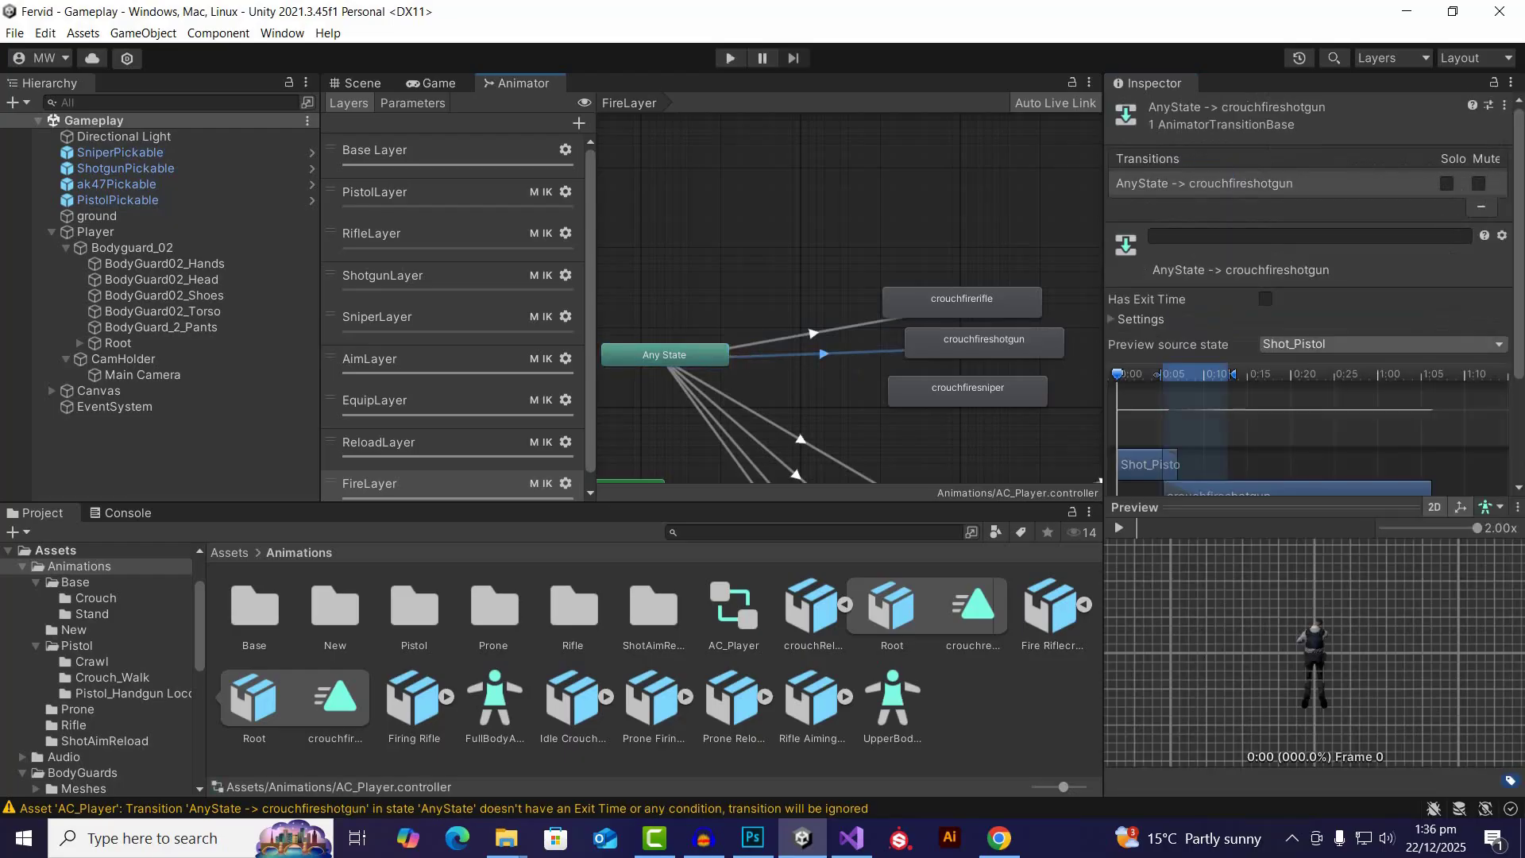
Step: Add a Fire condition to the Any State to crouchfireshotgun transition
scroll(1308, 333, down, 3)
click(1456, 473)
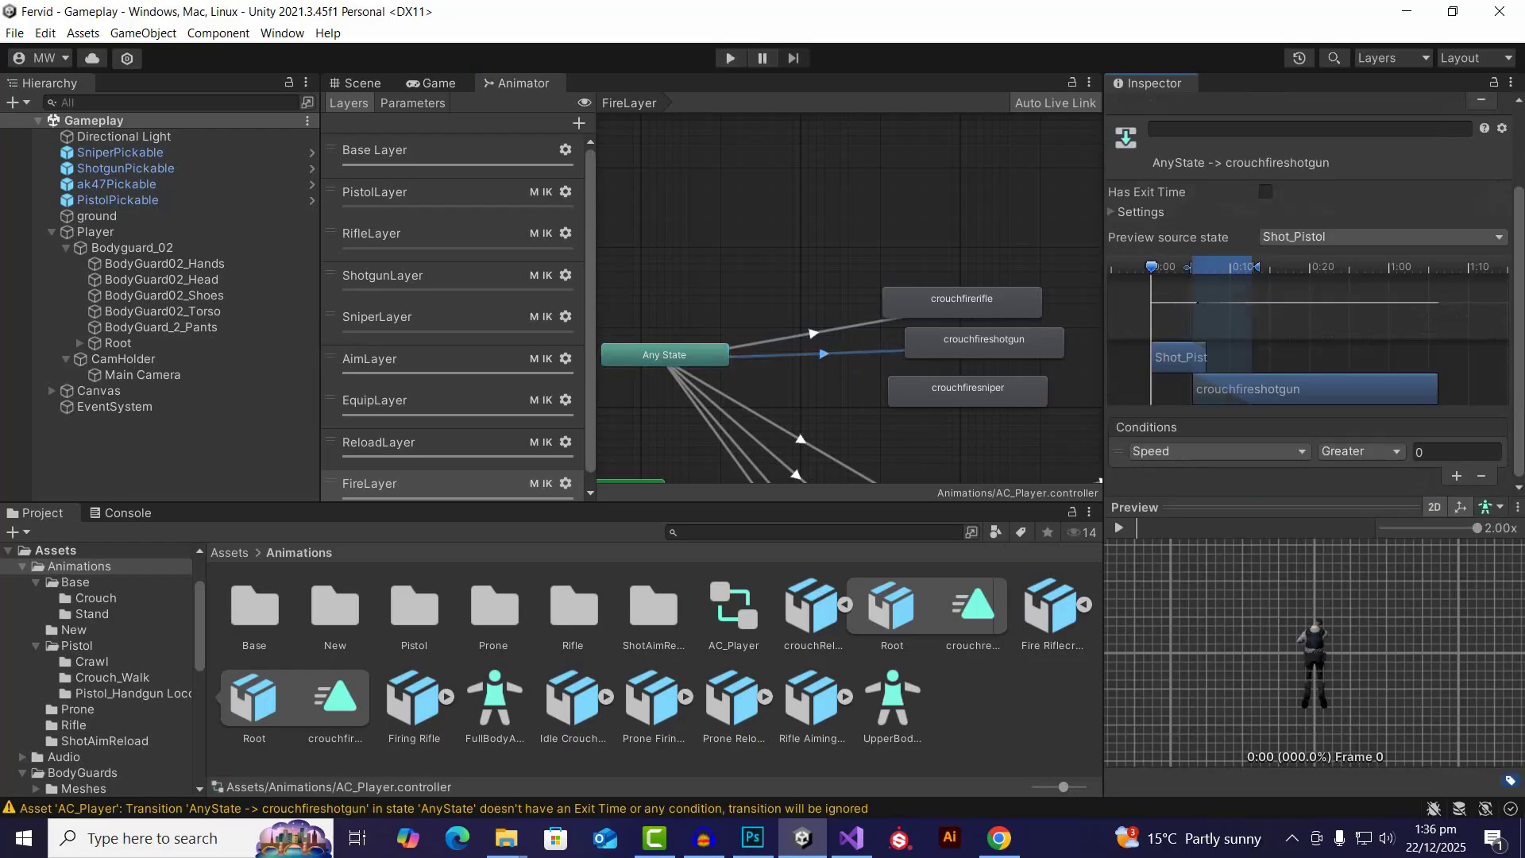
click(1216, 451)
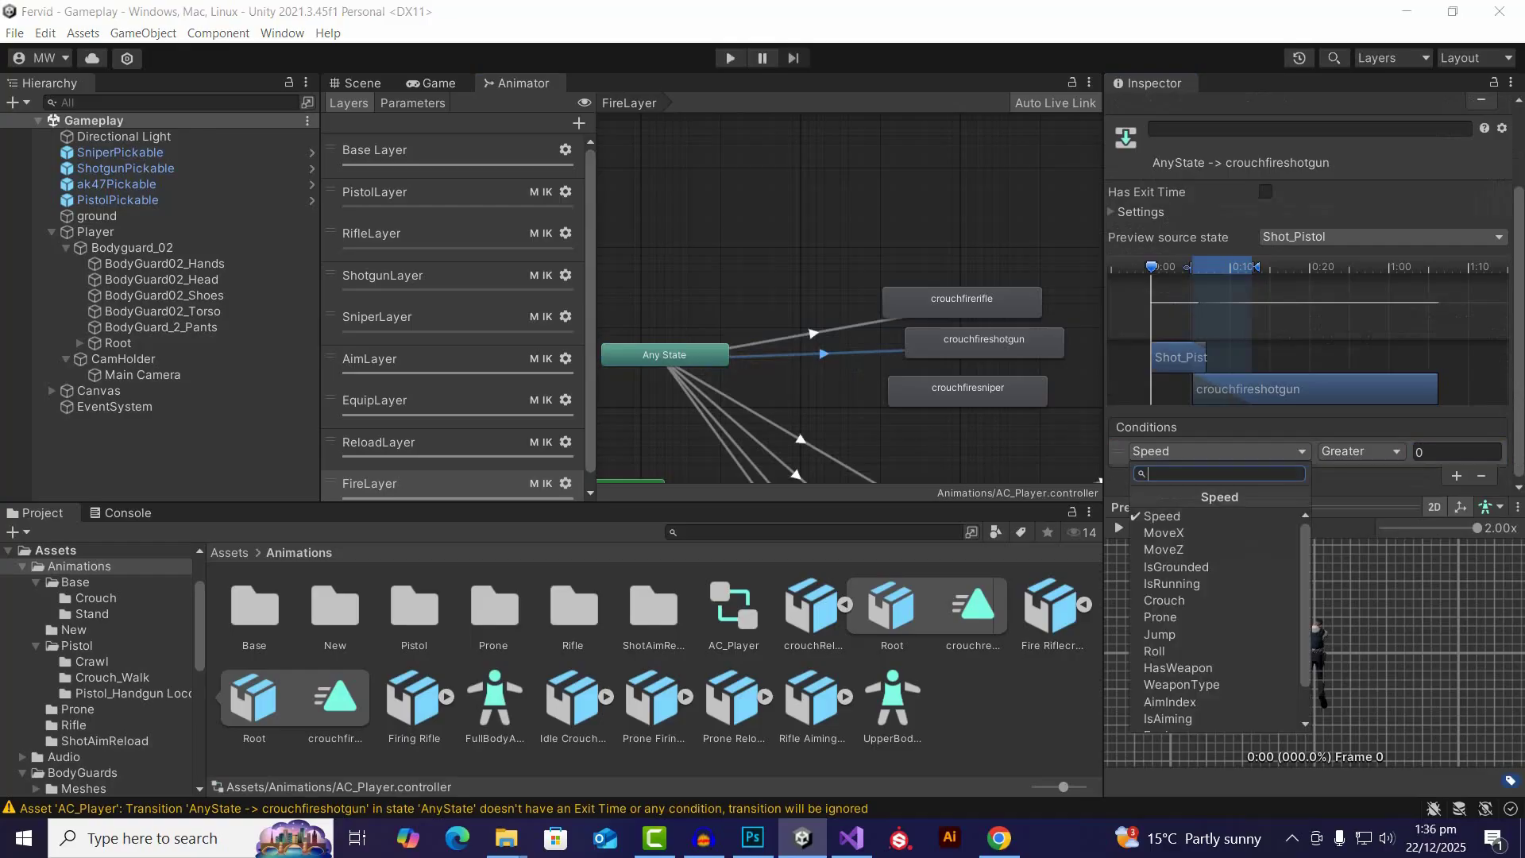
key(Down)
key(Down)
key(Down)
key(Down)
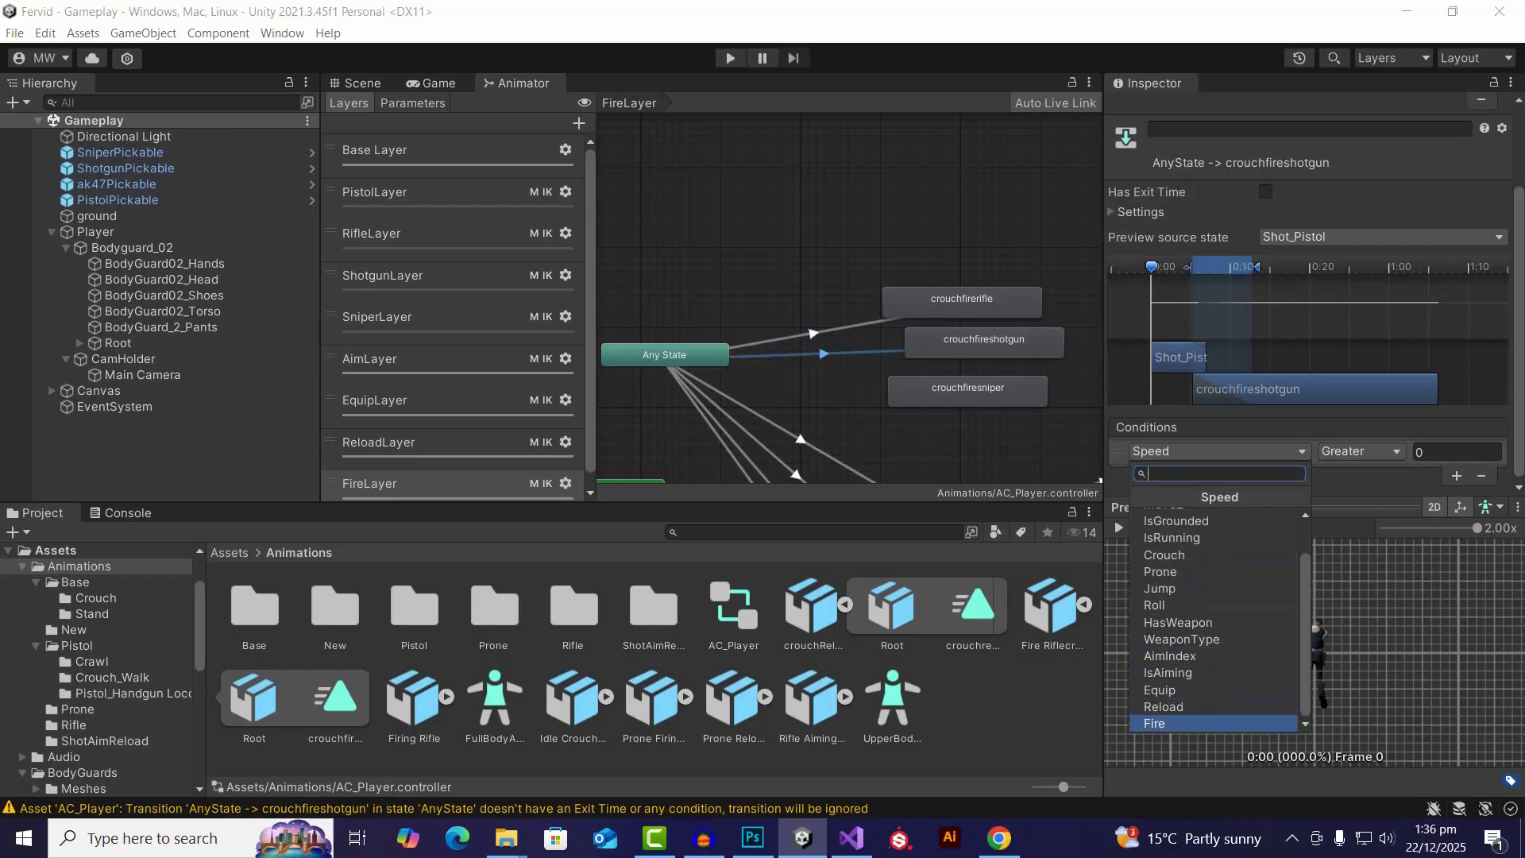
key(Return)
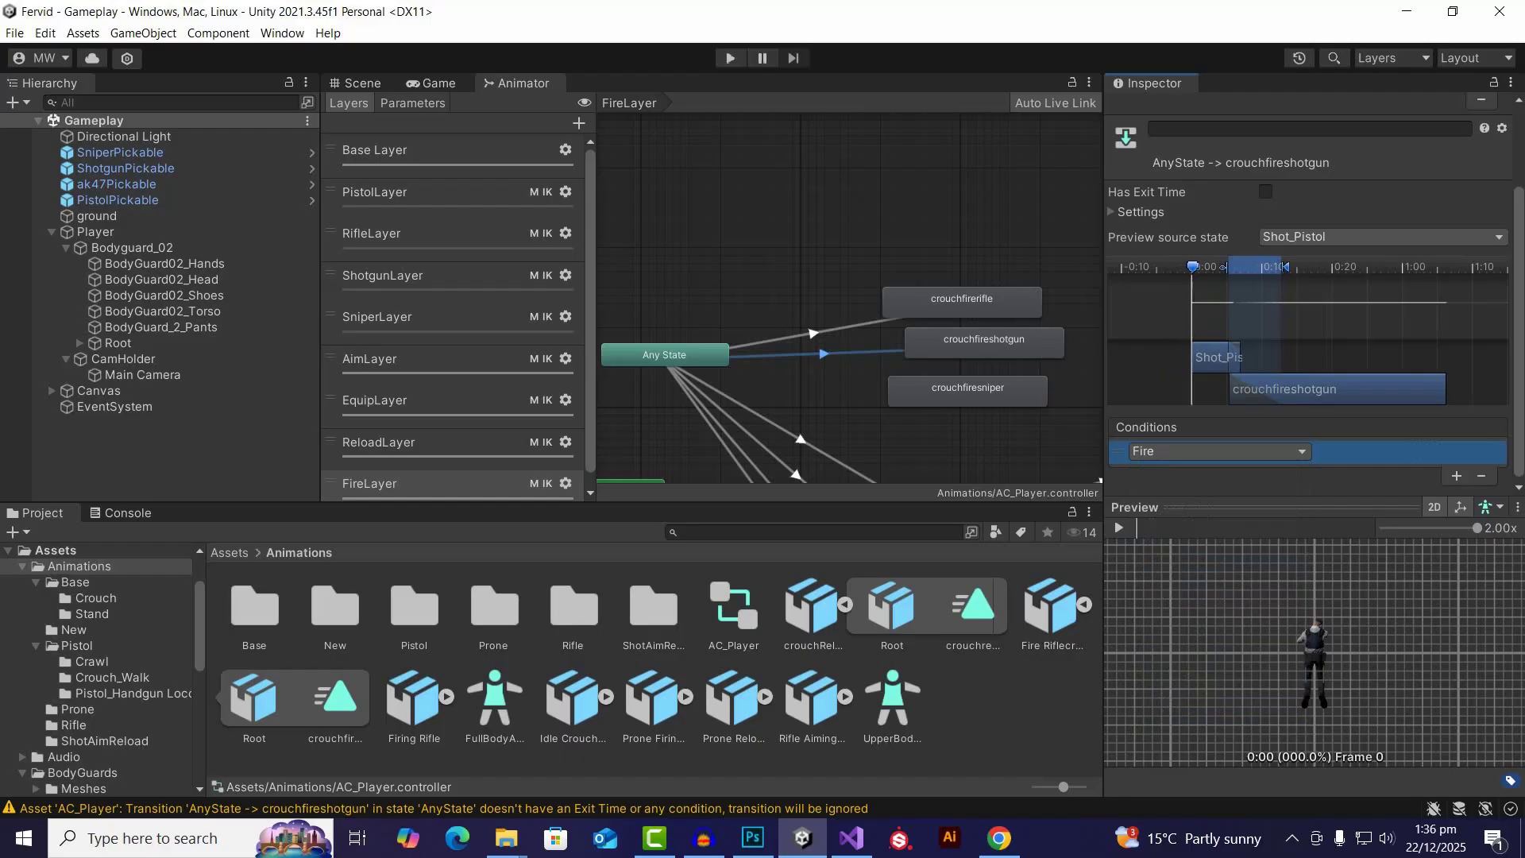
Step: Add a HasWeapon true condition to the Any State to crouchfireshotgun transition
click(1456, 475)
click(1215, 474)
key(Down)
key(Down)
key(Down)
key(Down)
key(Down)
key(Down)
key(Down)
key(Down)
key(Down)
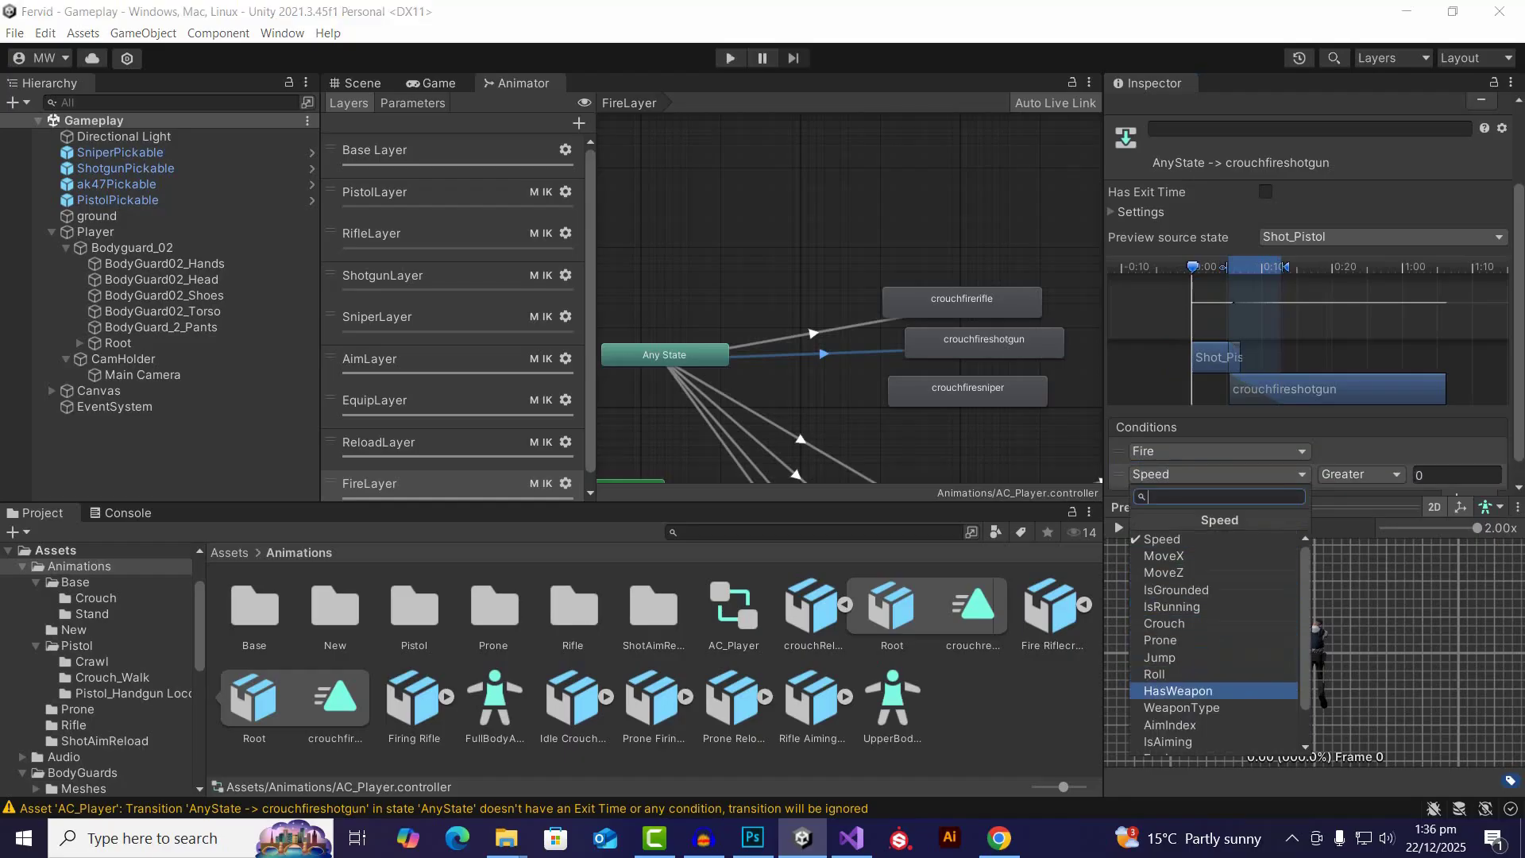
key(Return)
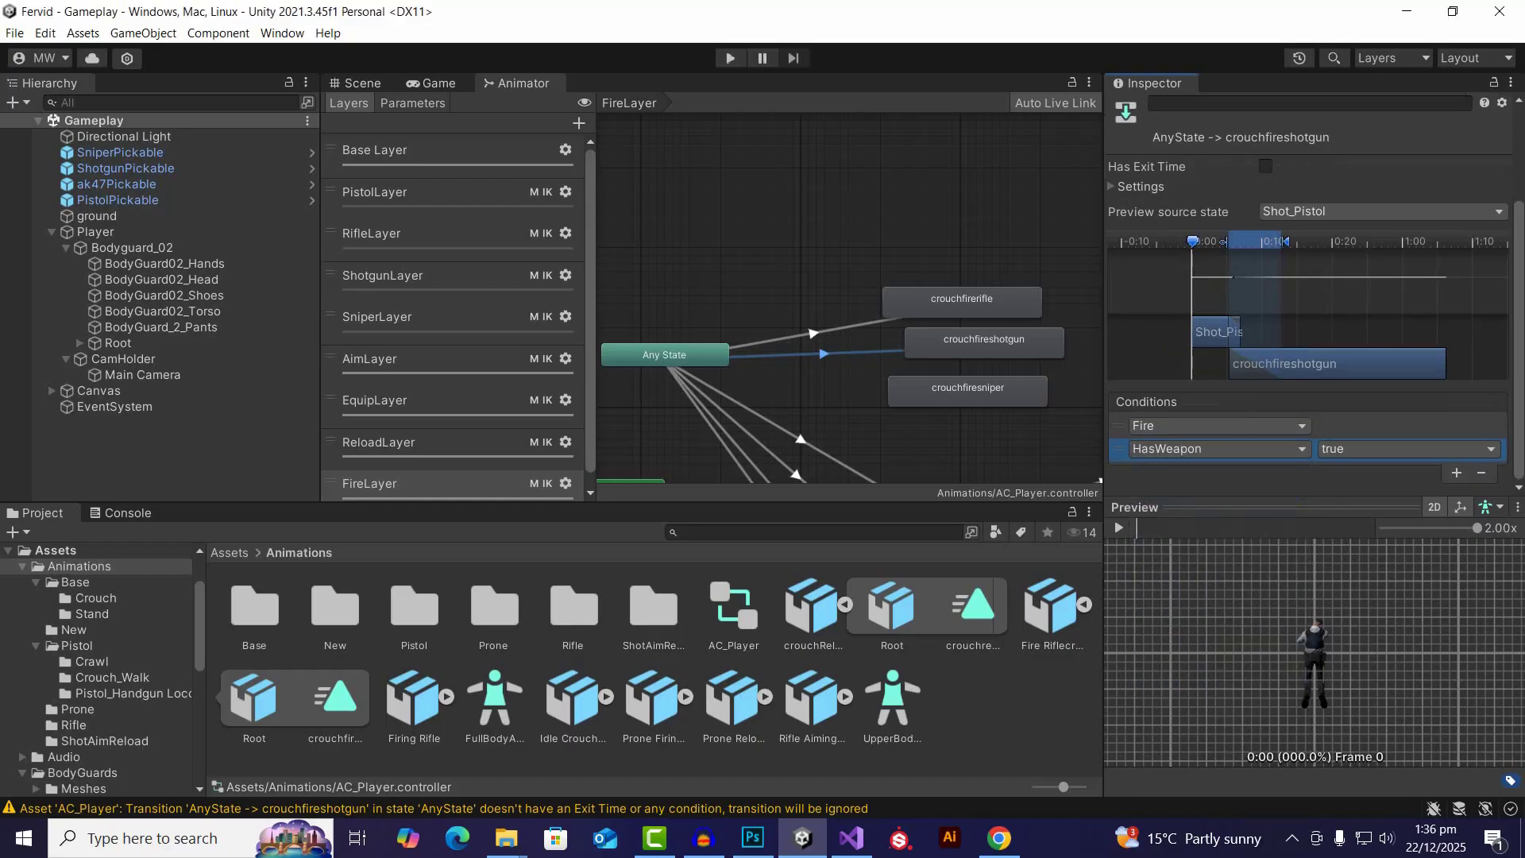
Step: Add a WeaponType Equals 3 condition to the Any State to crouchfireshotgun transition
click(1456, 473)
click(1215, 472)
key(Down)
key(Down)
key(Down)
key(Down)
key(Down)
key(Down)
key(Down)
key(Down)
key(Down)
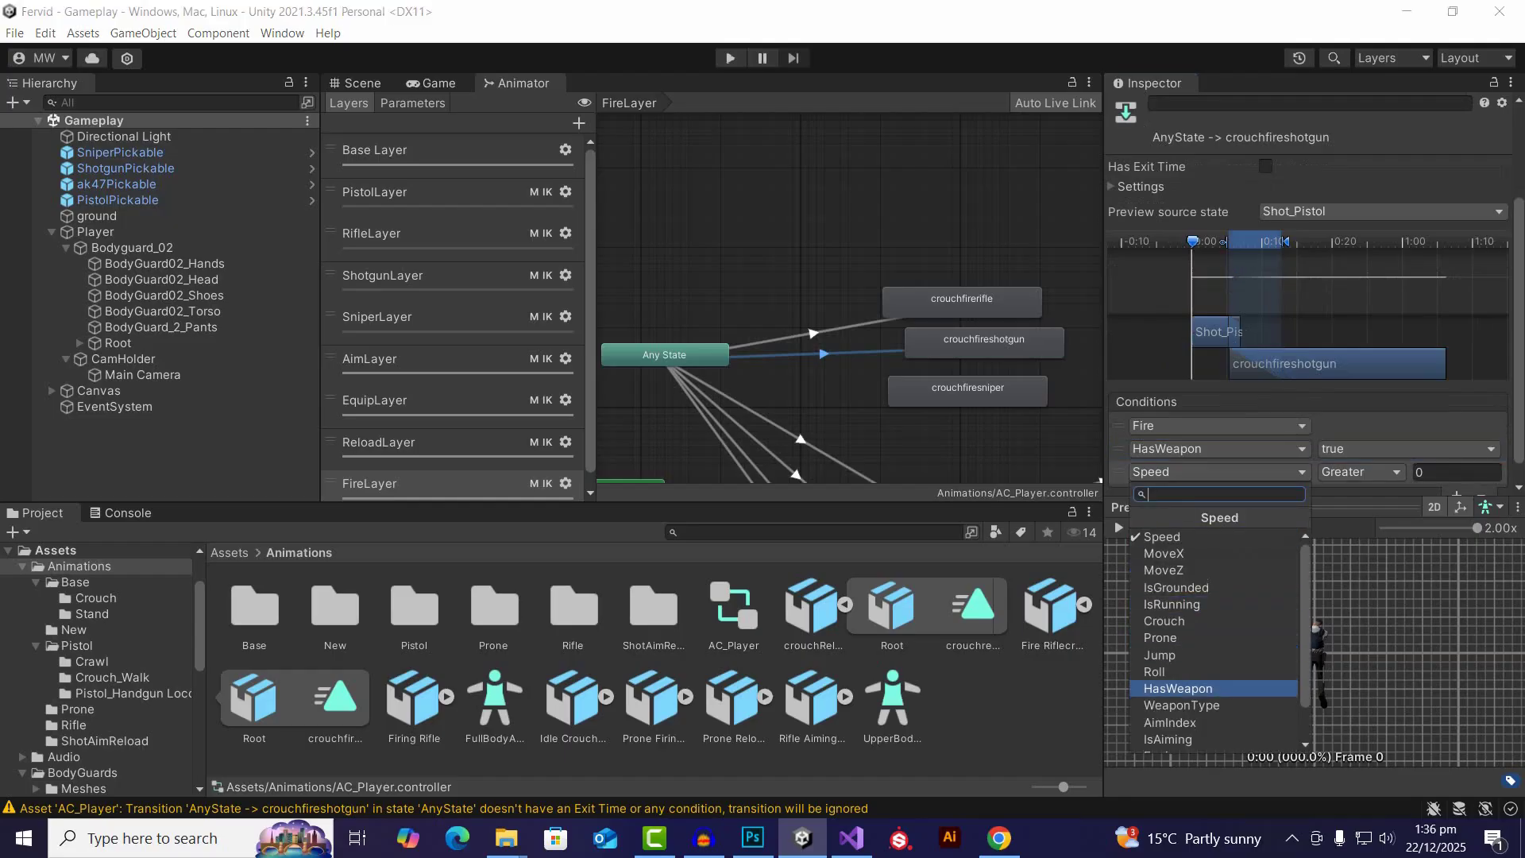
key(Down)
key(Up)
key(Down)
key(Return)
click(1361, 473)
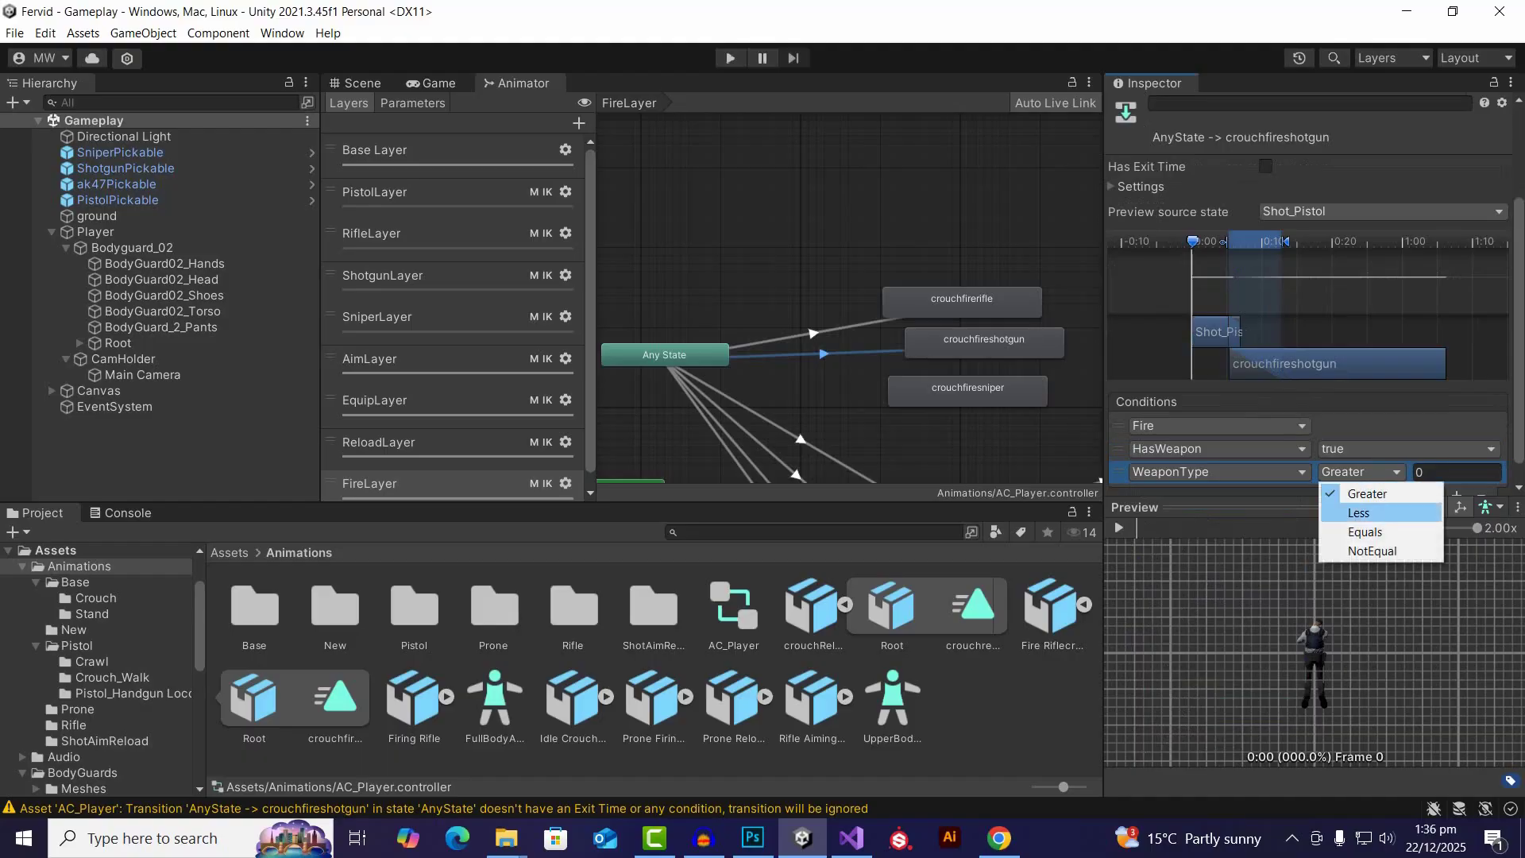
click(1366, 532)
key(Tab)
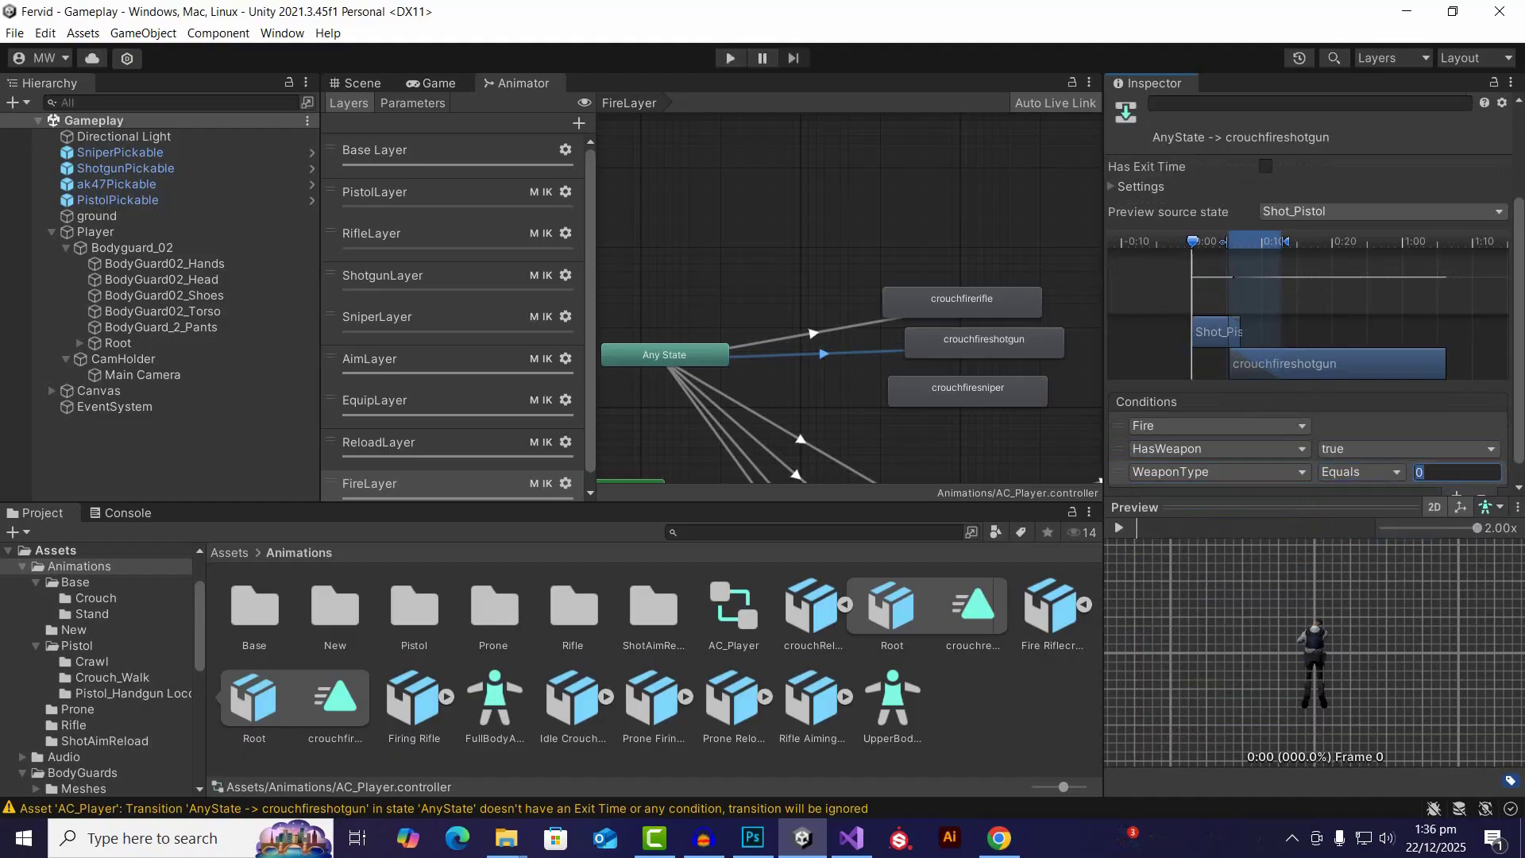
text(3)
Step: Add a Crouch true condition to the Any State to crouchfireshotgun transition
scroll(1315, 318, down, 1)
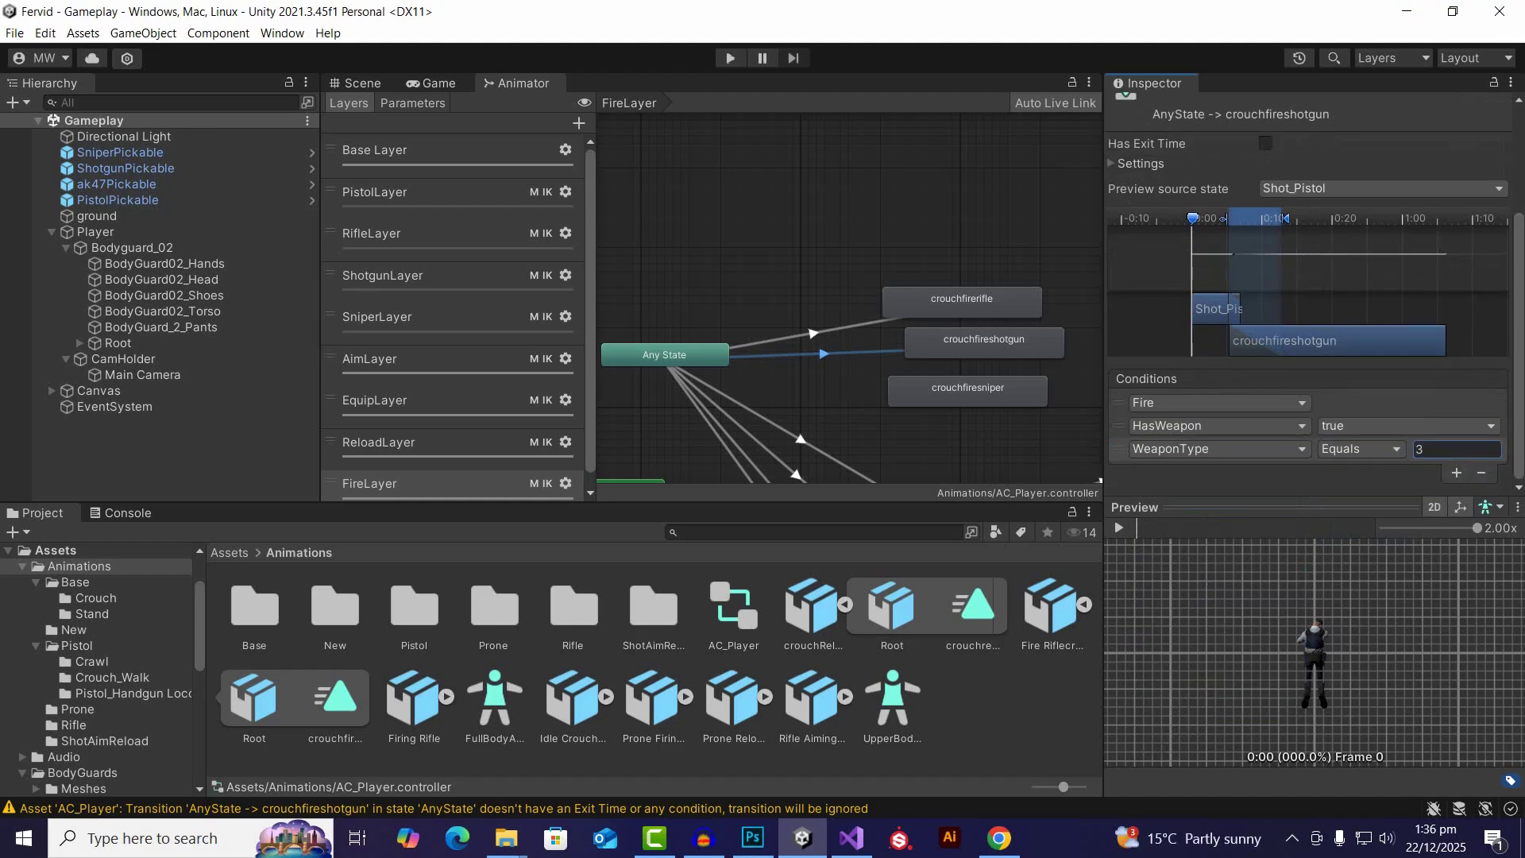
click(1456, 472)
scroll(1315, 294, down, 1)
click(1221, 448)
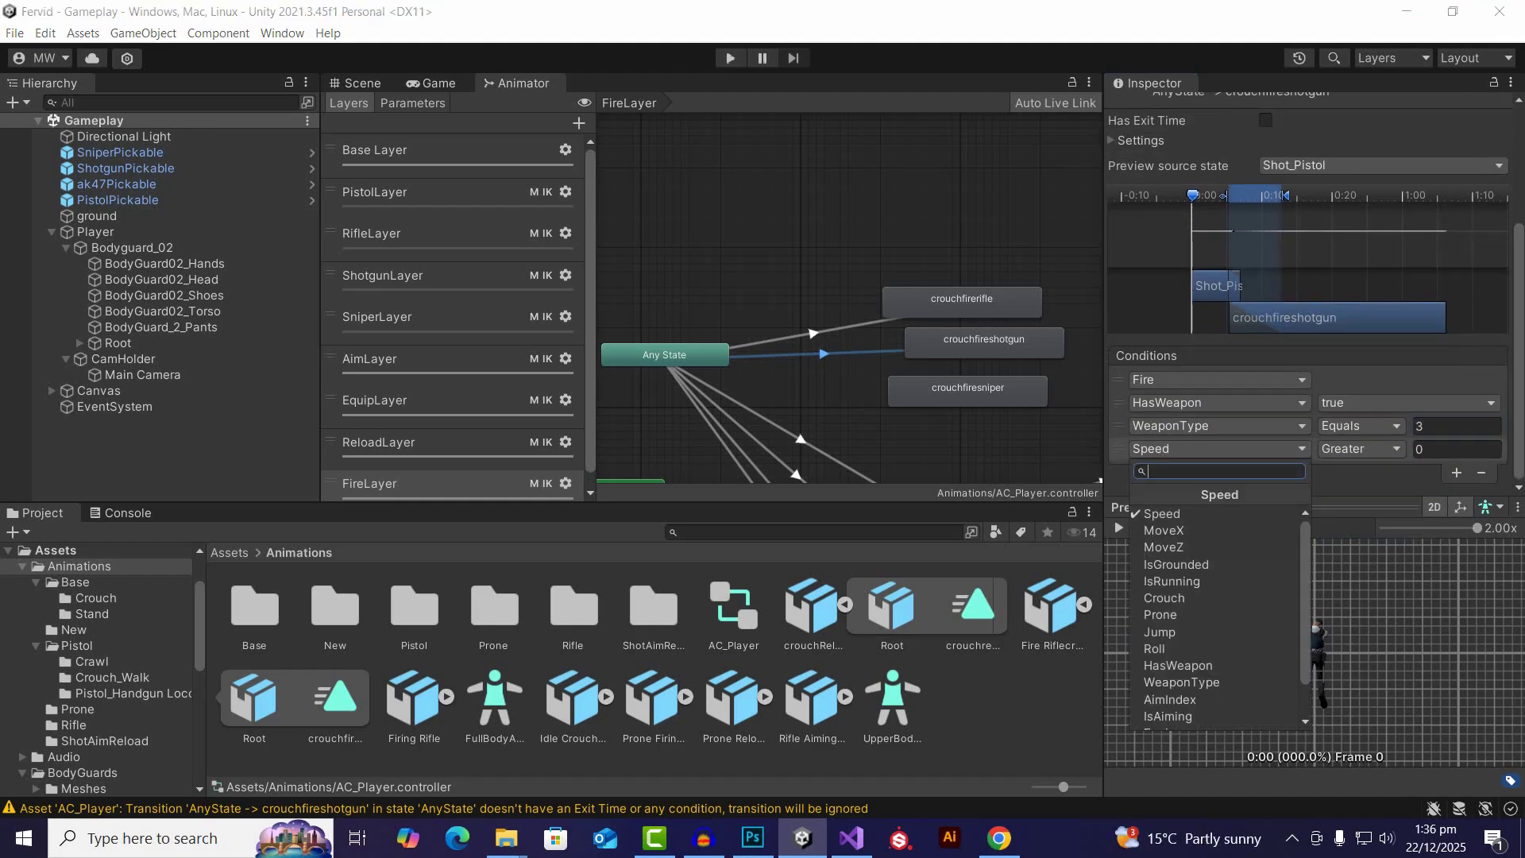
scroll(1216, 596, down, 2)
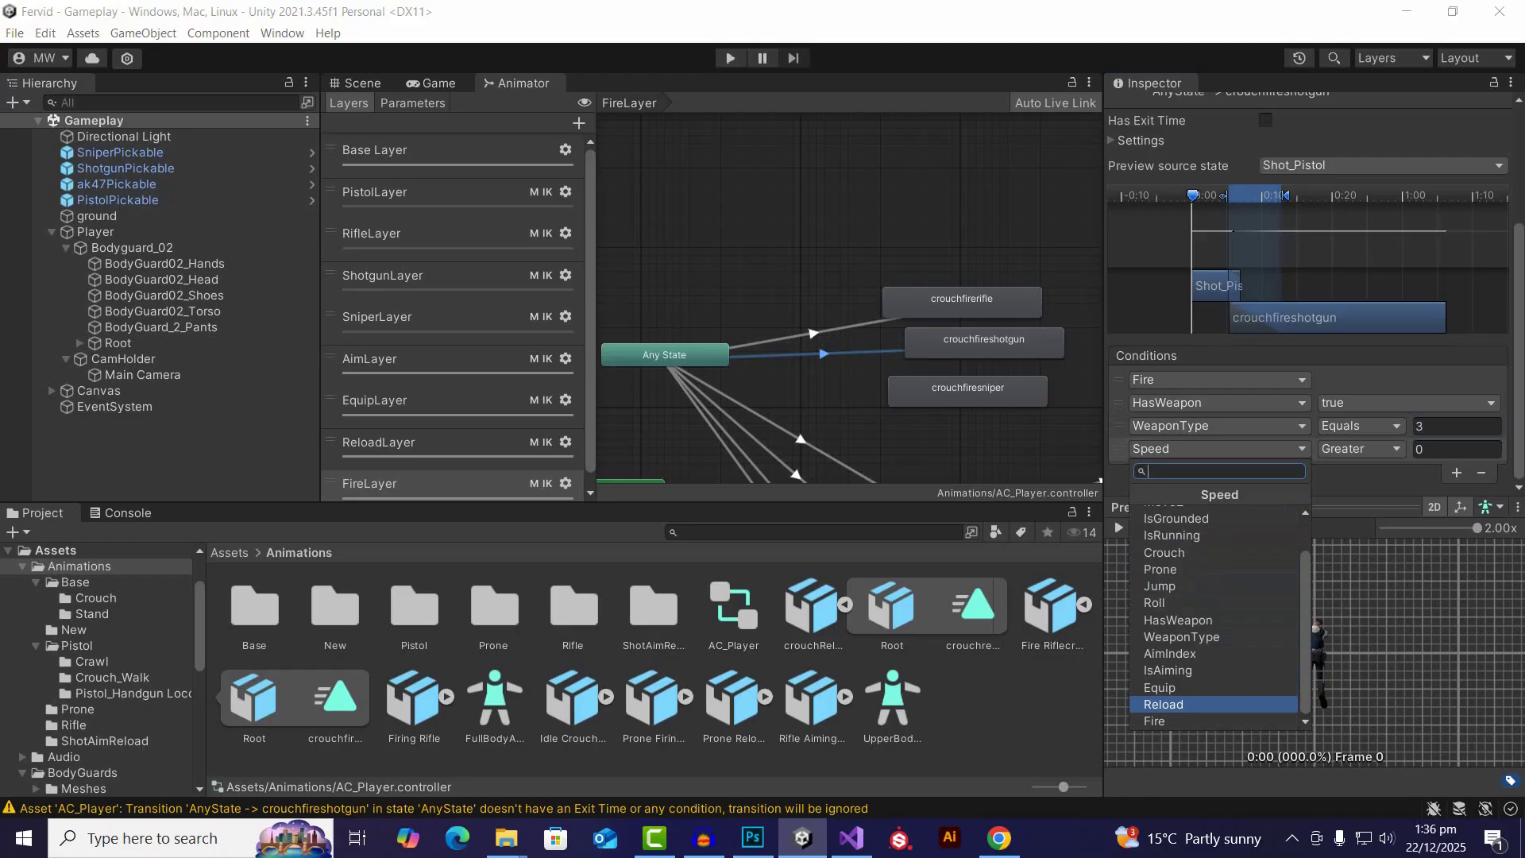
key(Up)
key(Up)
key(Up)
key(Up)
key(Up)
key(Up)
key(Up)
key(Up)
key(Up)
key(Return)
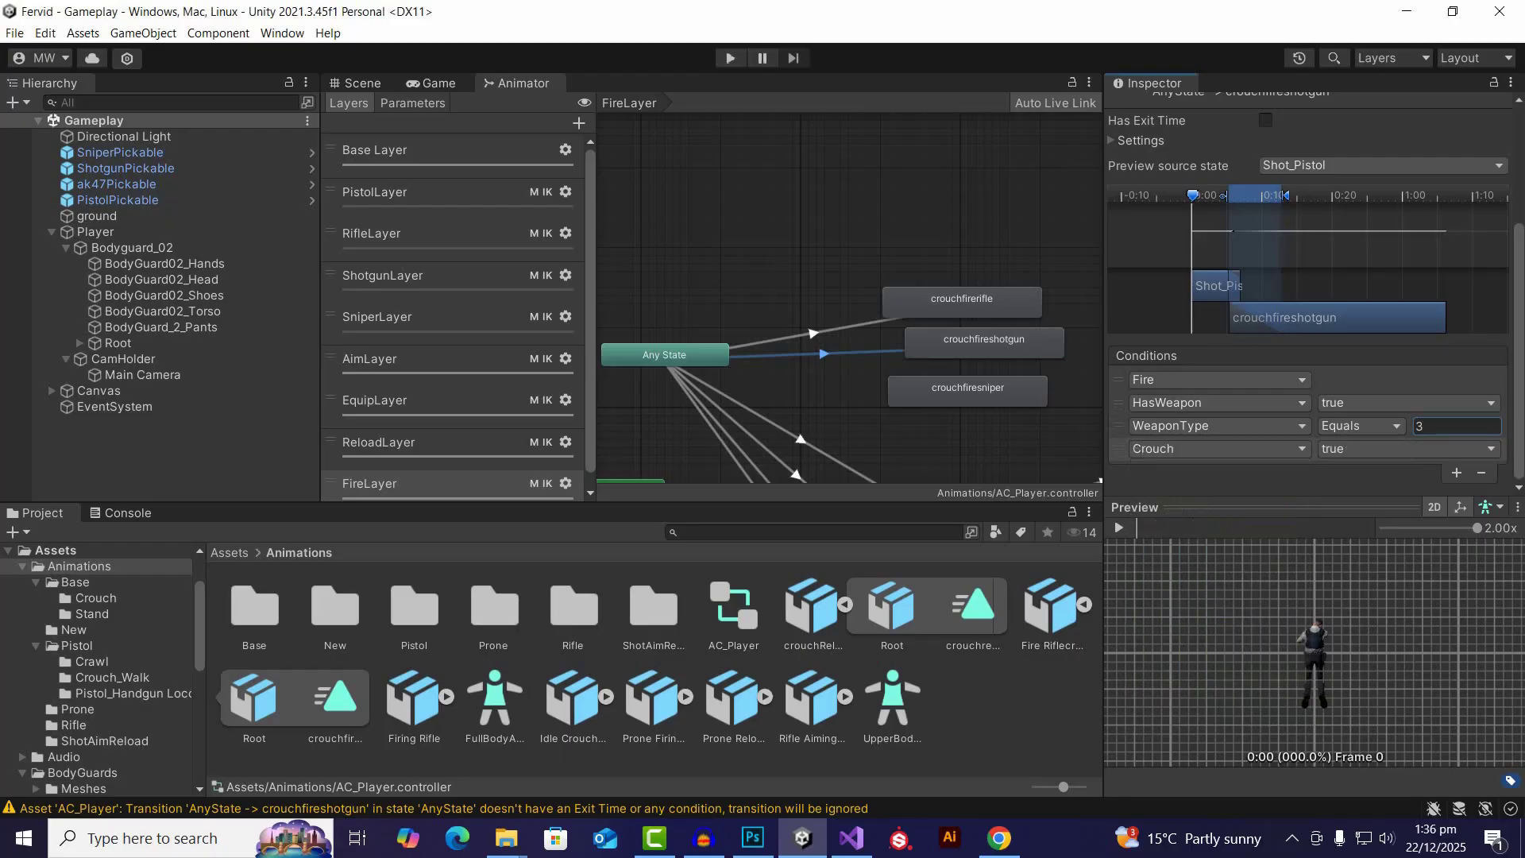
Step: Add a Prone false condition to the Any State to crouchfireshotgun transition
click(1456, 473)
click(1216, 471)
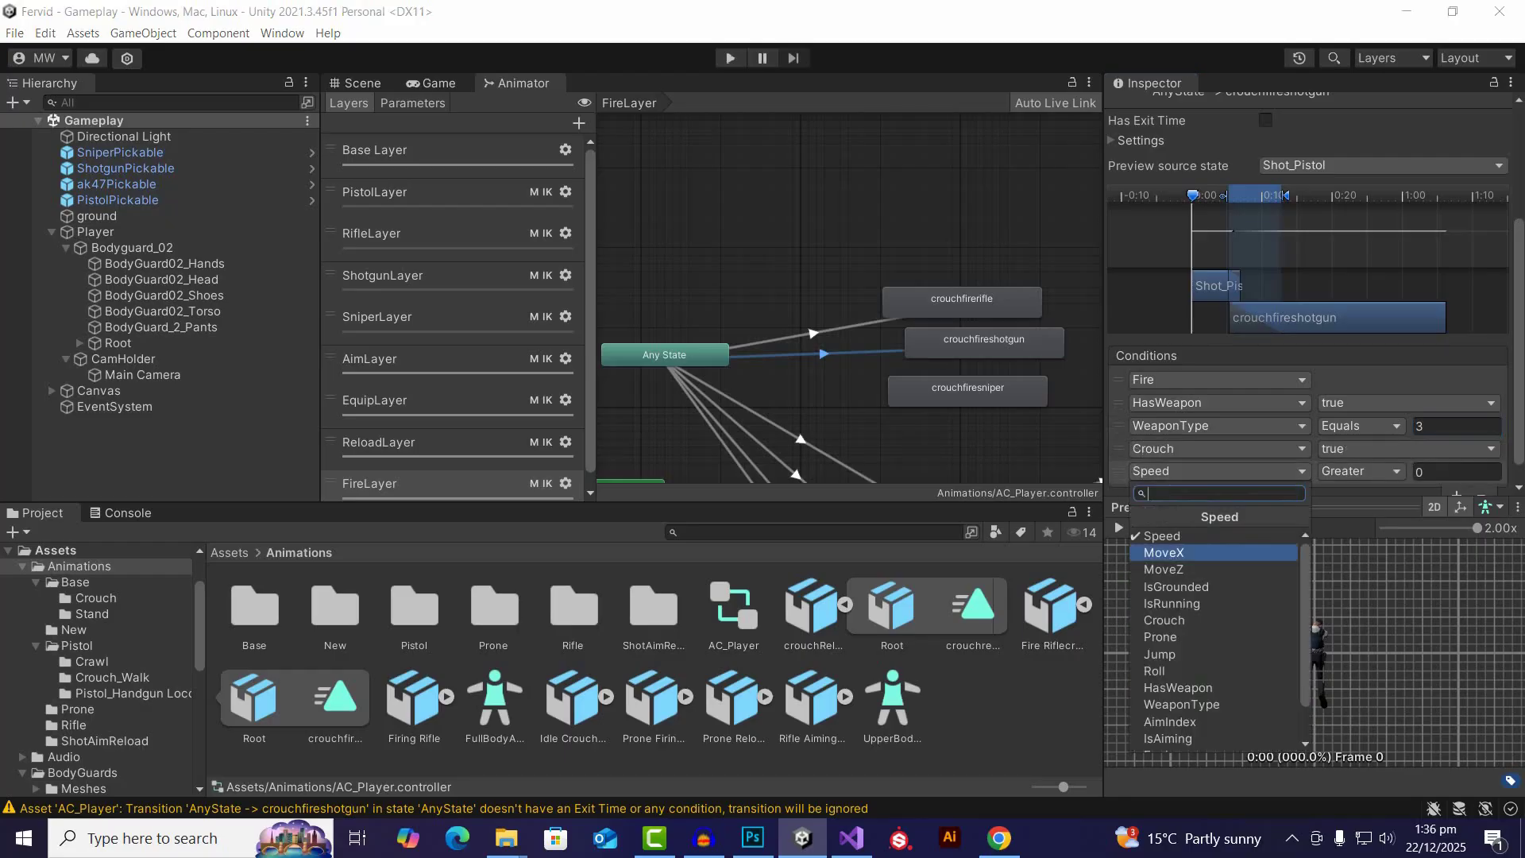
key(Down)
key(Down)
key(Down)
key(Down)
key(Down)
key(Down)
key(Down)
key(Down)
key(Down)
key(Down)
key(Down)
key(Down)
key(Down)
key(Up)
key(Up)
key(Up)
key(Up)
key(Up)
key(Up)
key(Up)
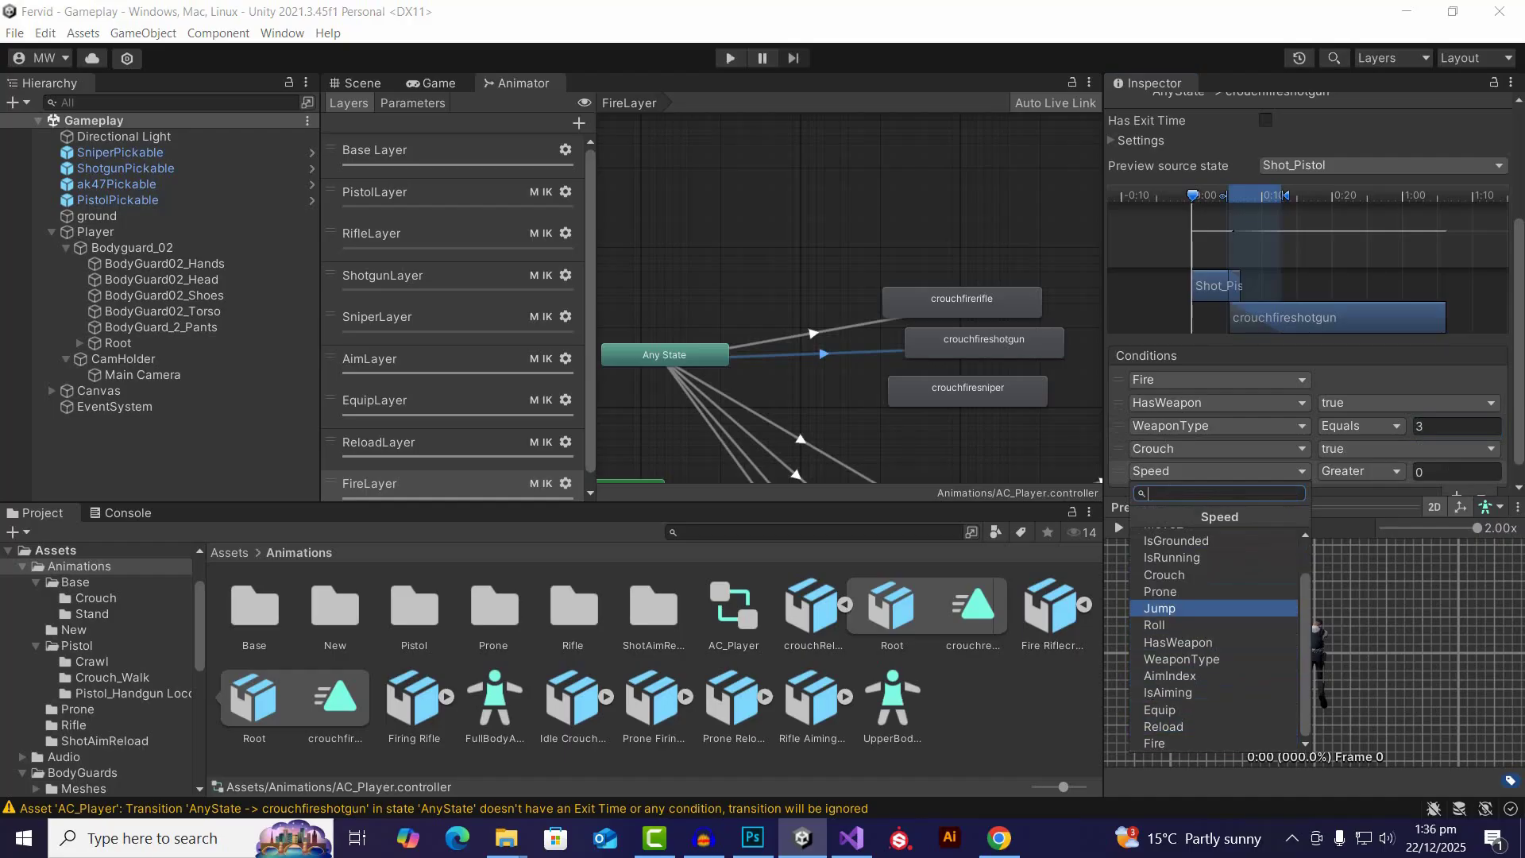
key(Up)
key(Return)
click(1409, 472)
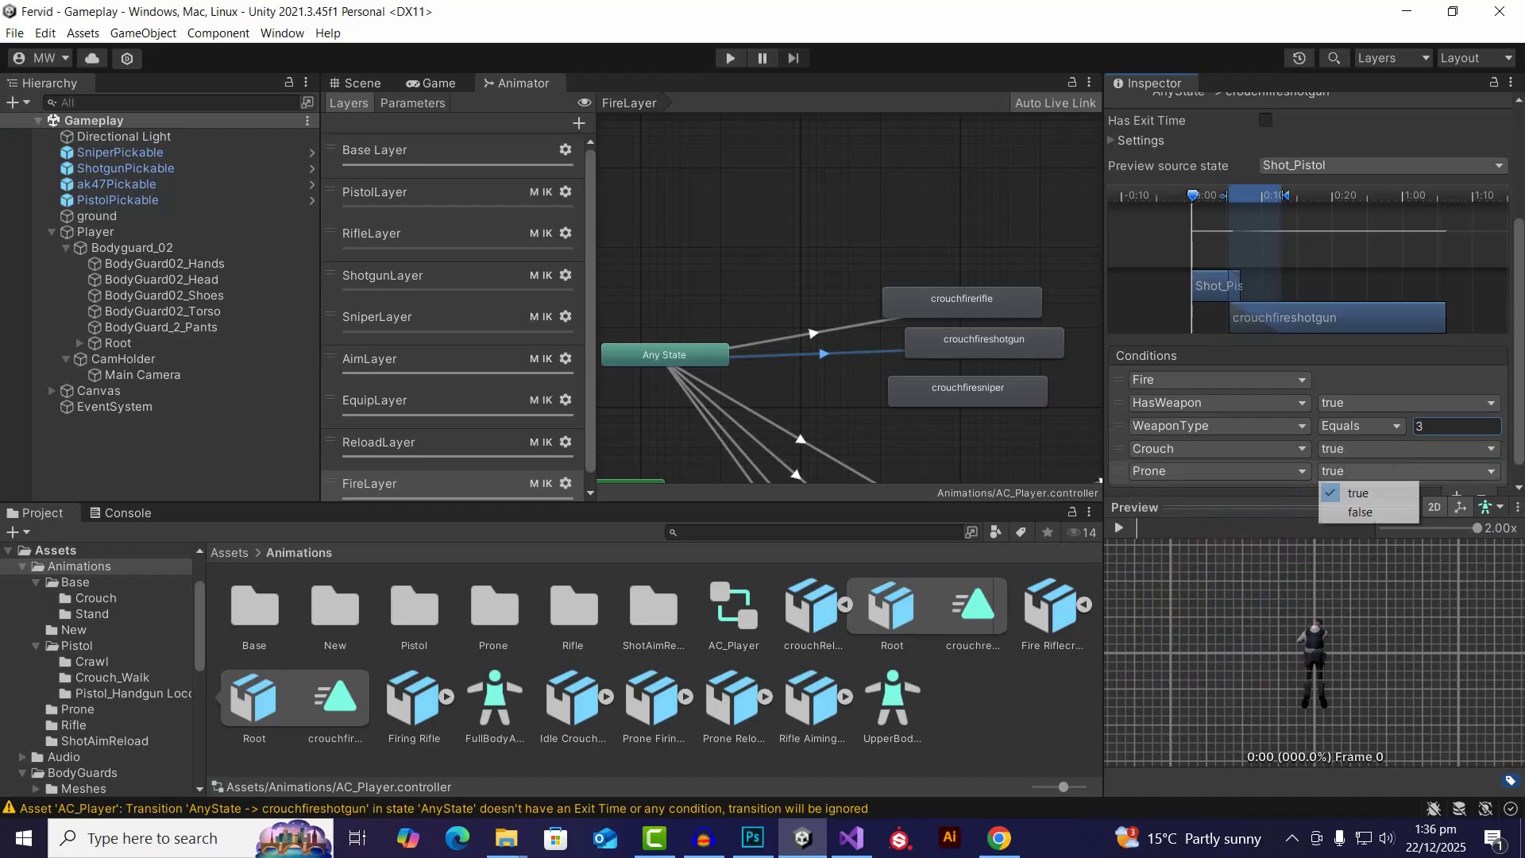
click(1370, 512)
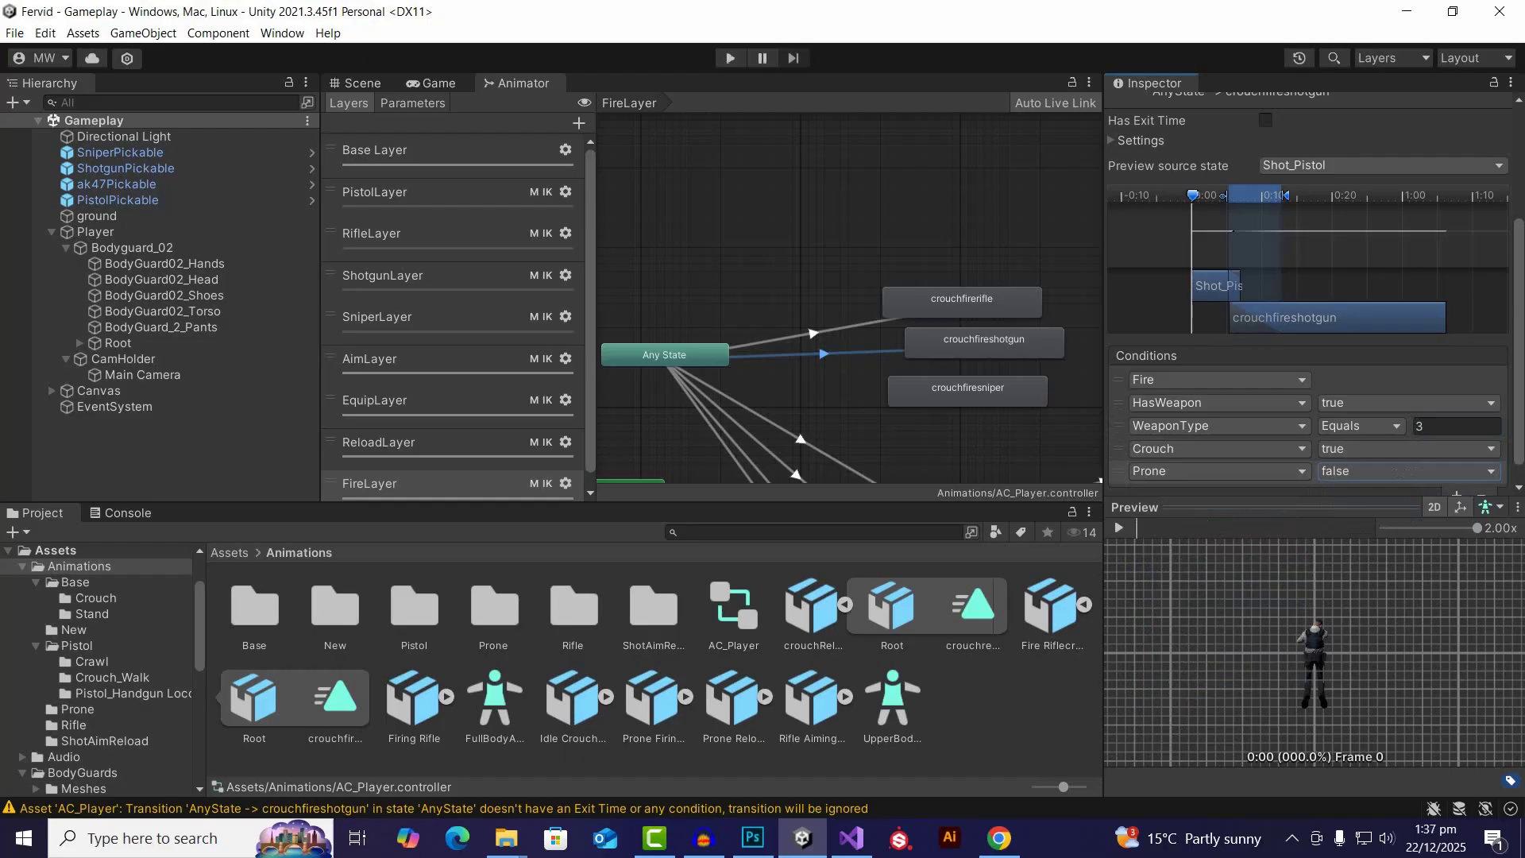
scroll(1311, 318, down, 1)
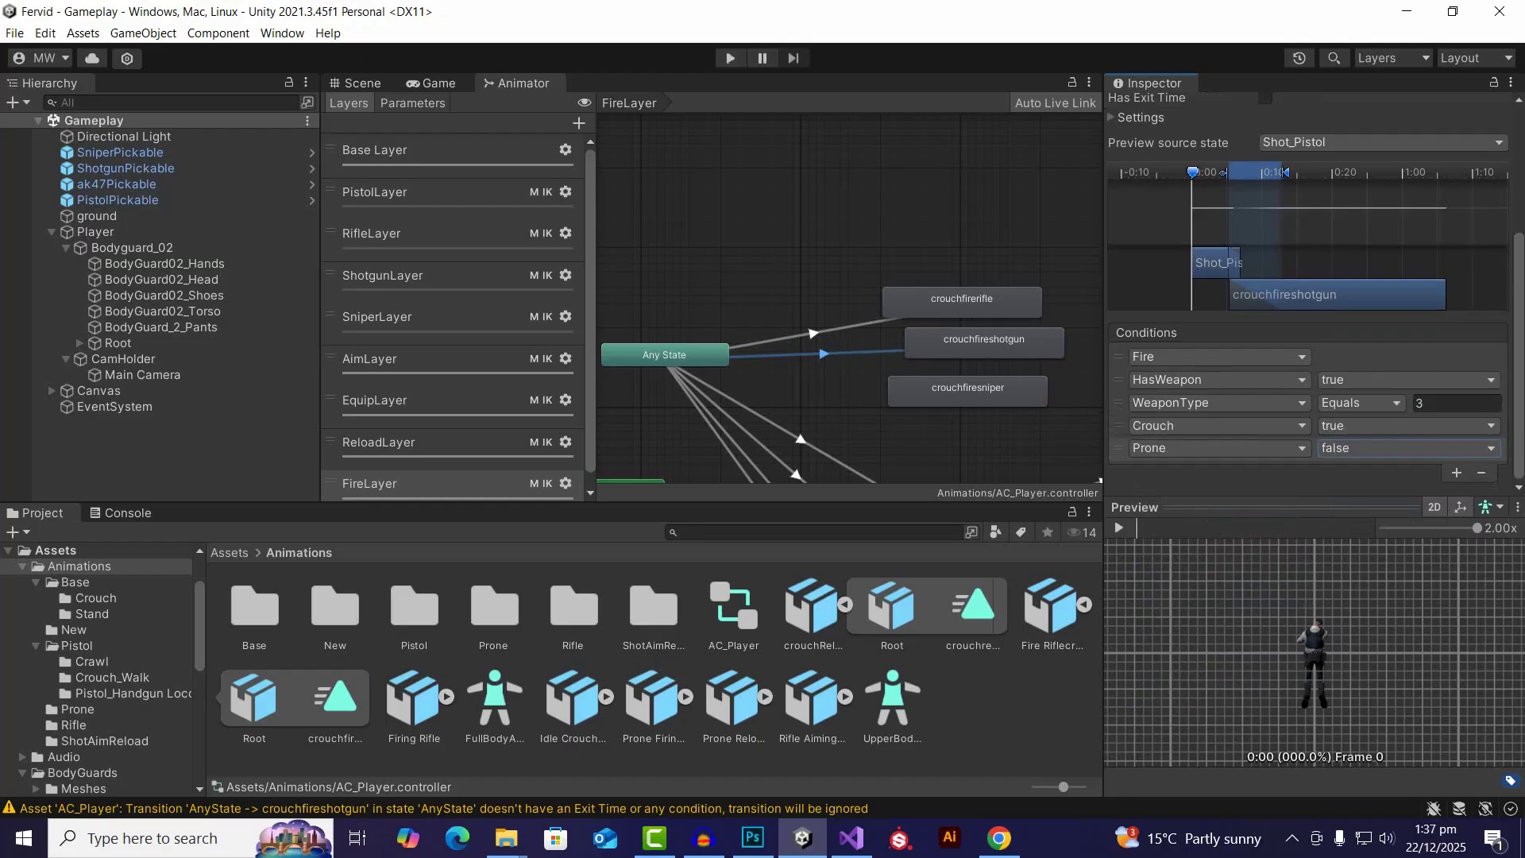
Step: Create a transition from Any State to the crouchfiresniper state and select it for editing
click(683, 355)
right_click(707, 356)
click(743, 364)
click(954, 389)
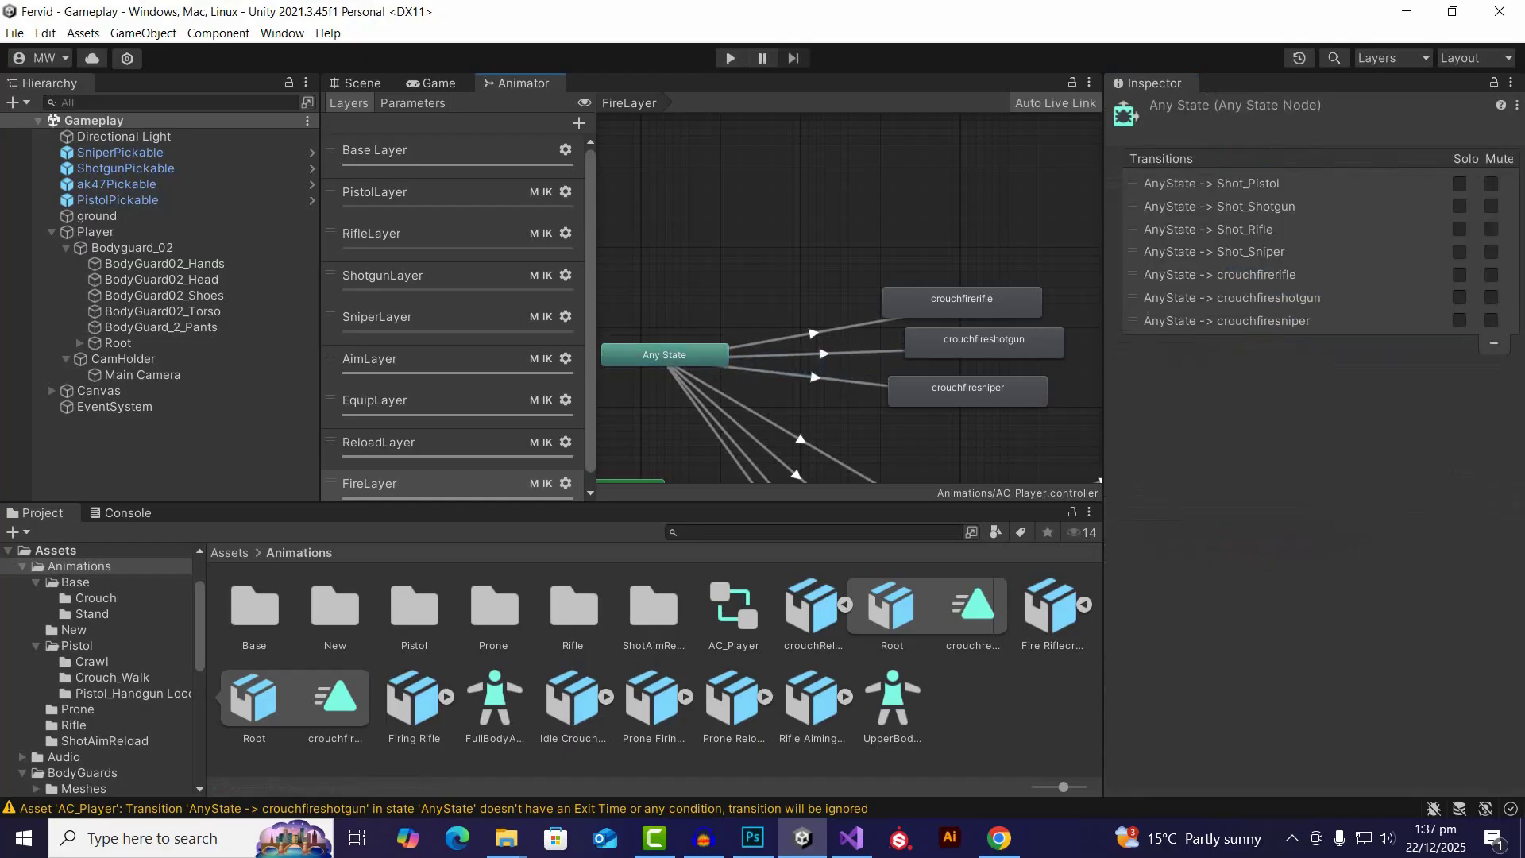
click(816, 378)
scroll(1311, 318, down, 3)
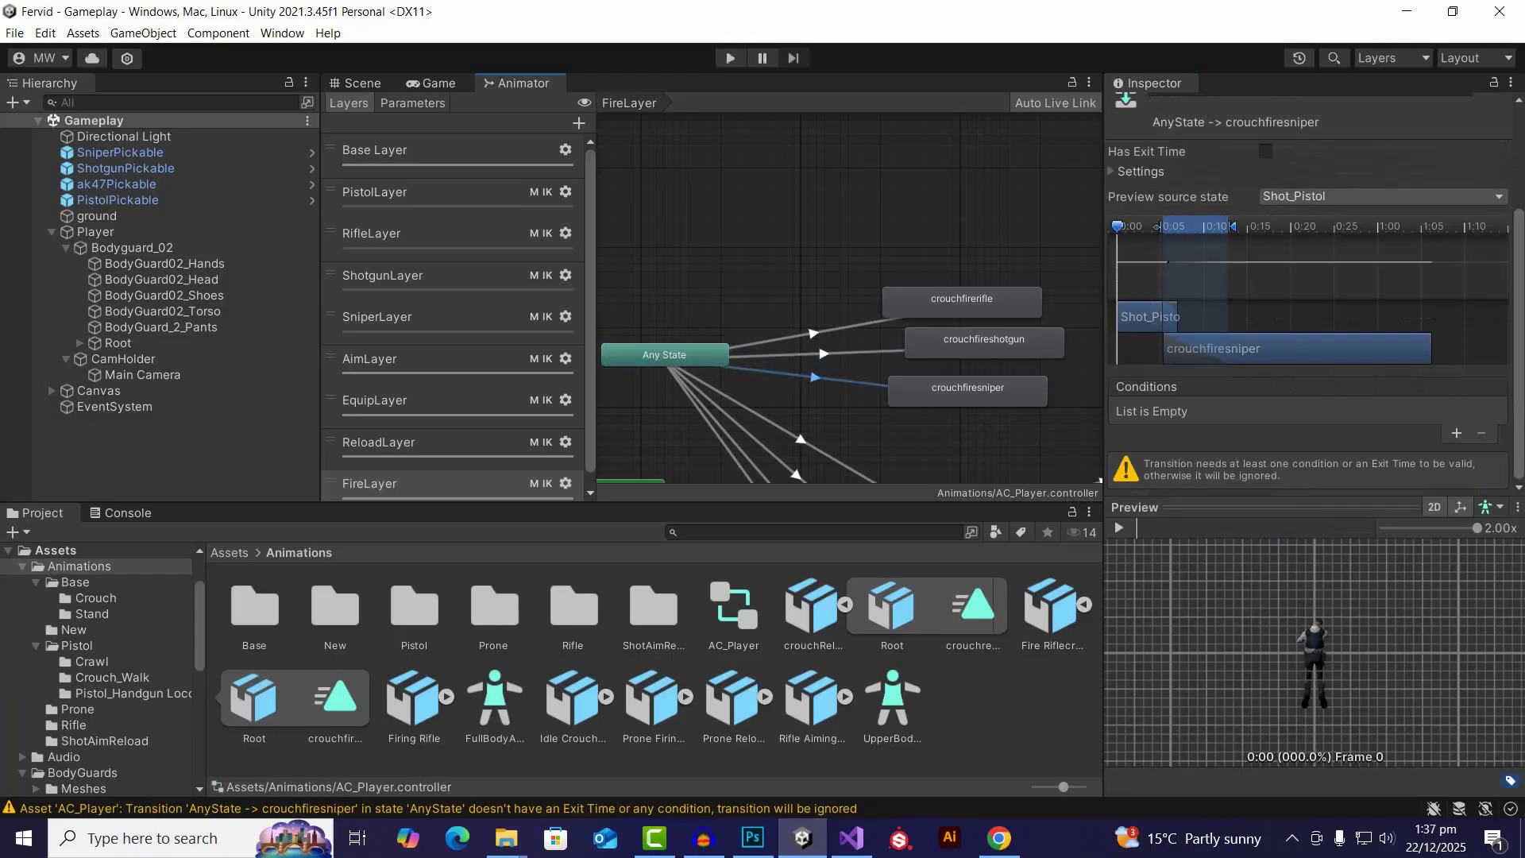
Step: Add a Fire condition and a HasWeapon true condition to the Any State to crouchfiresniper transition
click(1457, 434)
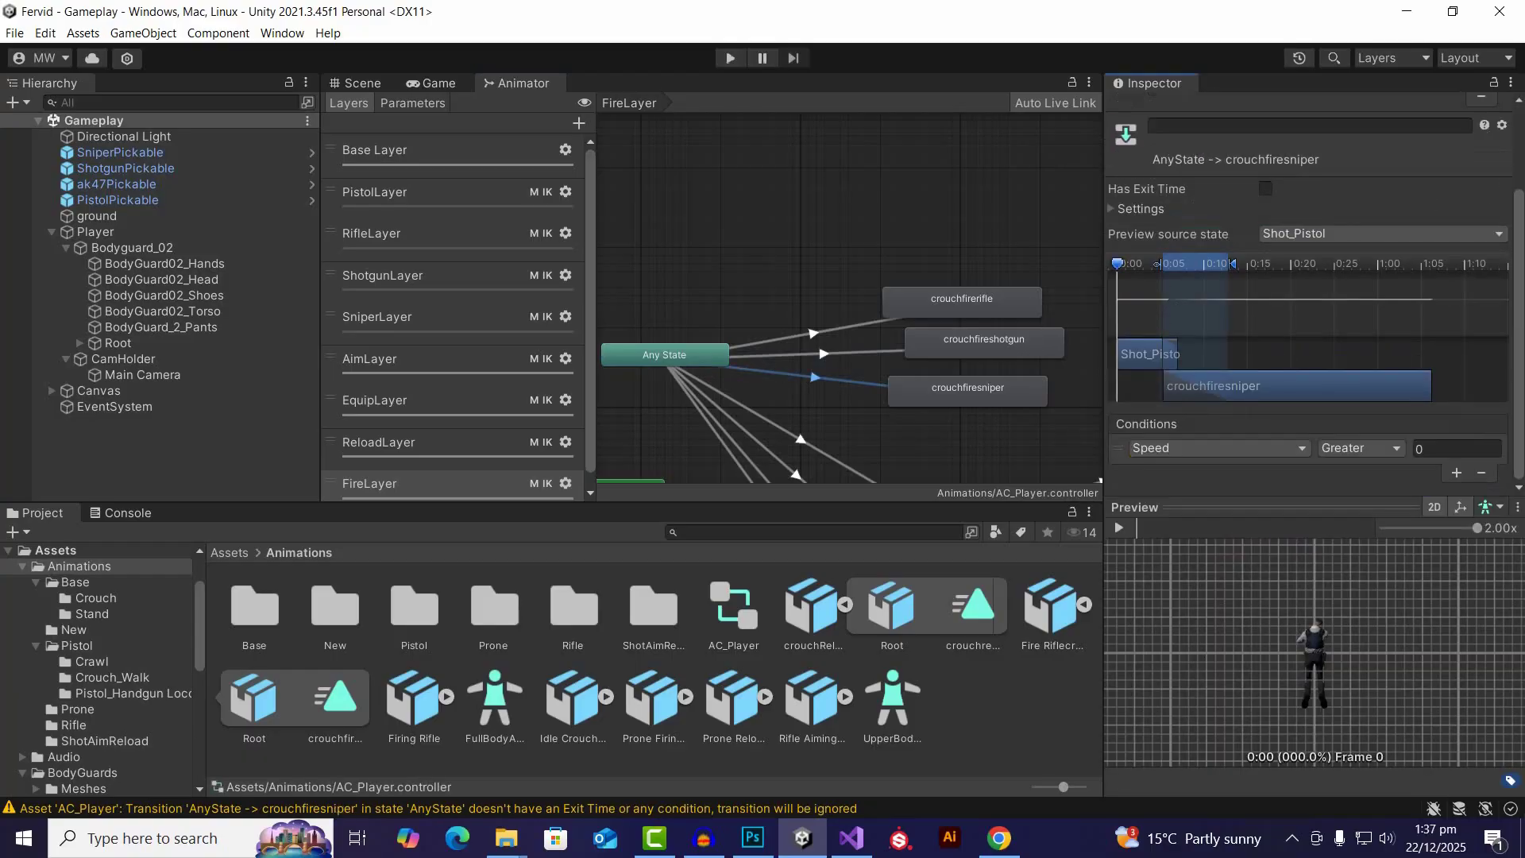
click(1220, 449)
scroll(1215, 584, down, 2)
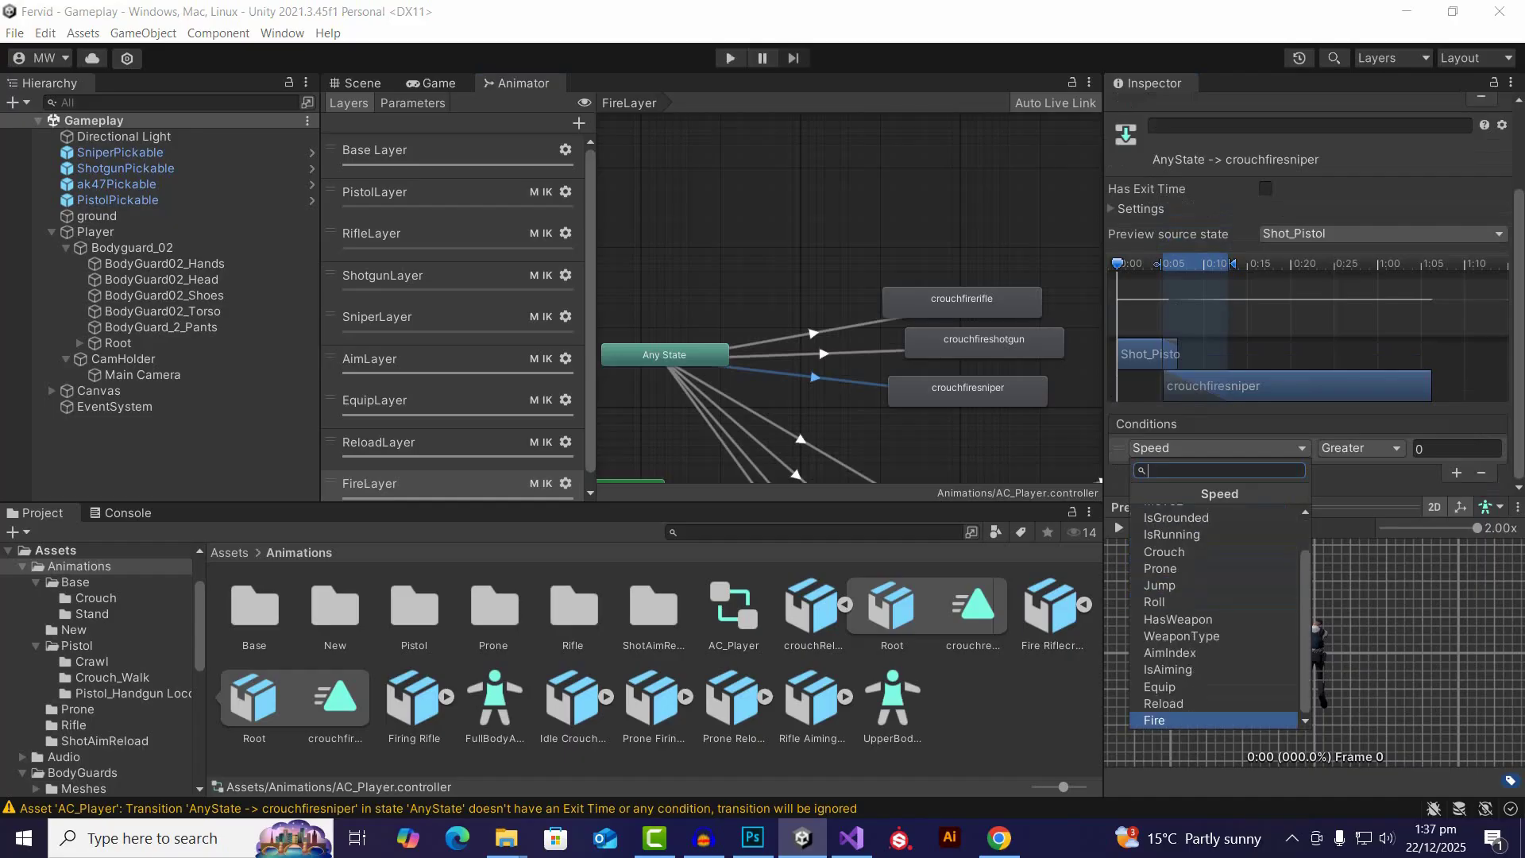
click(1192, 721)
click(1456, 474)
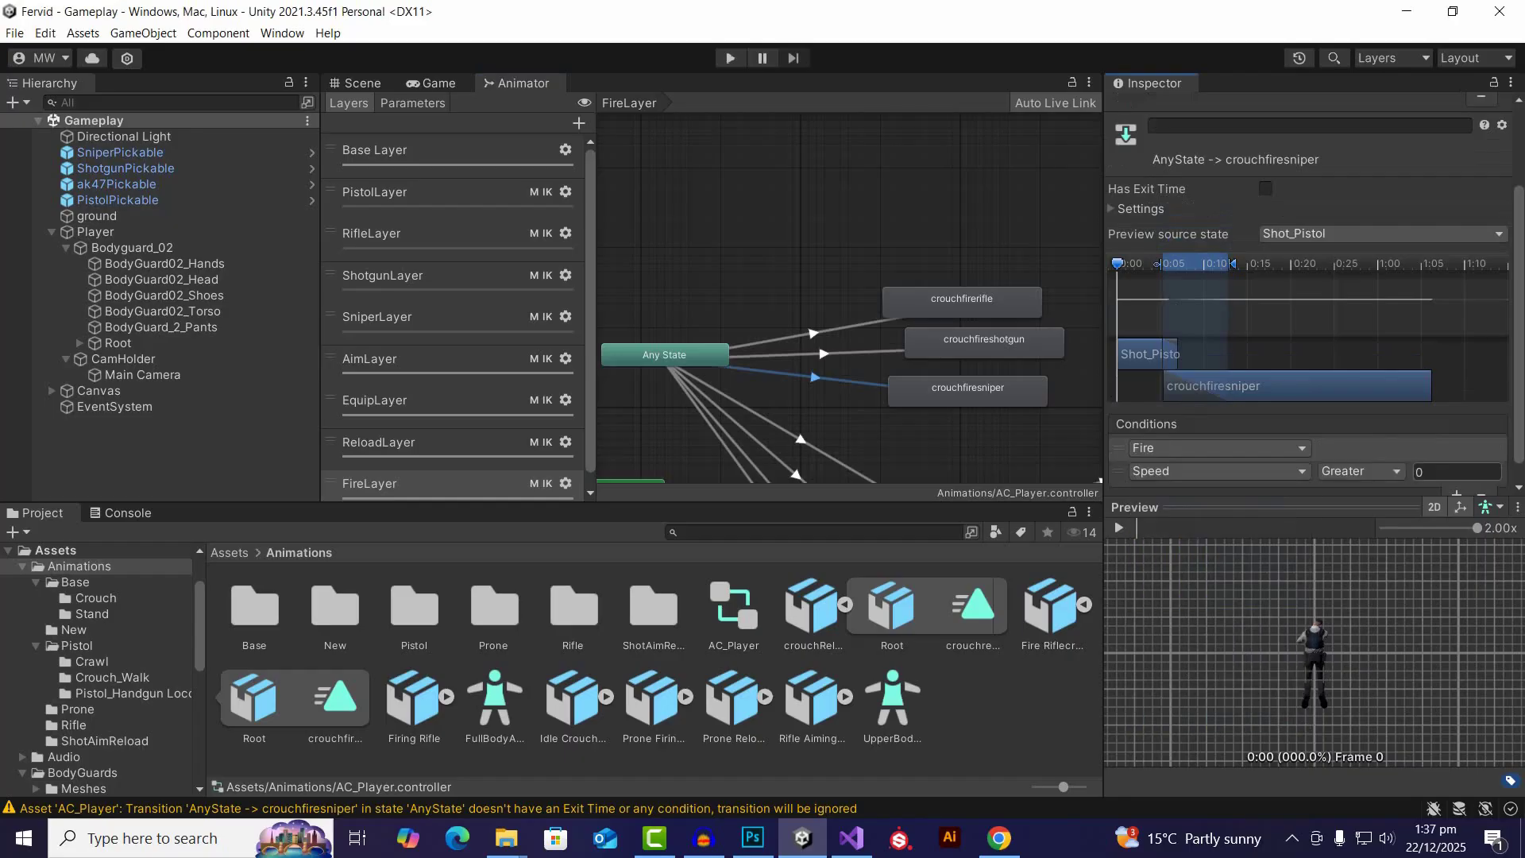
click(1215, 471)
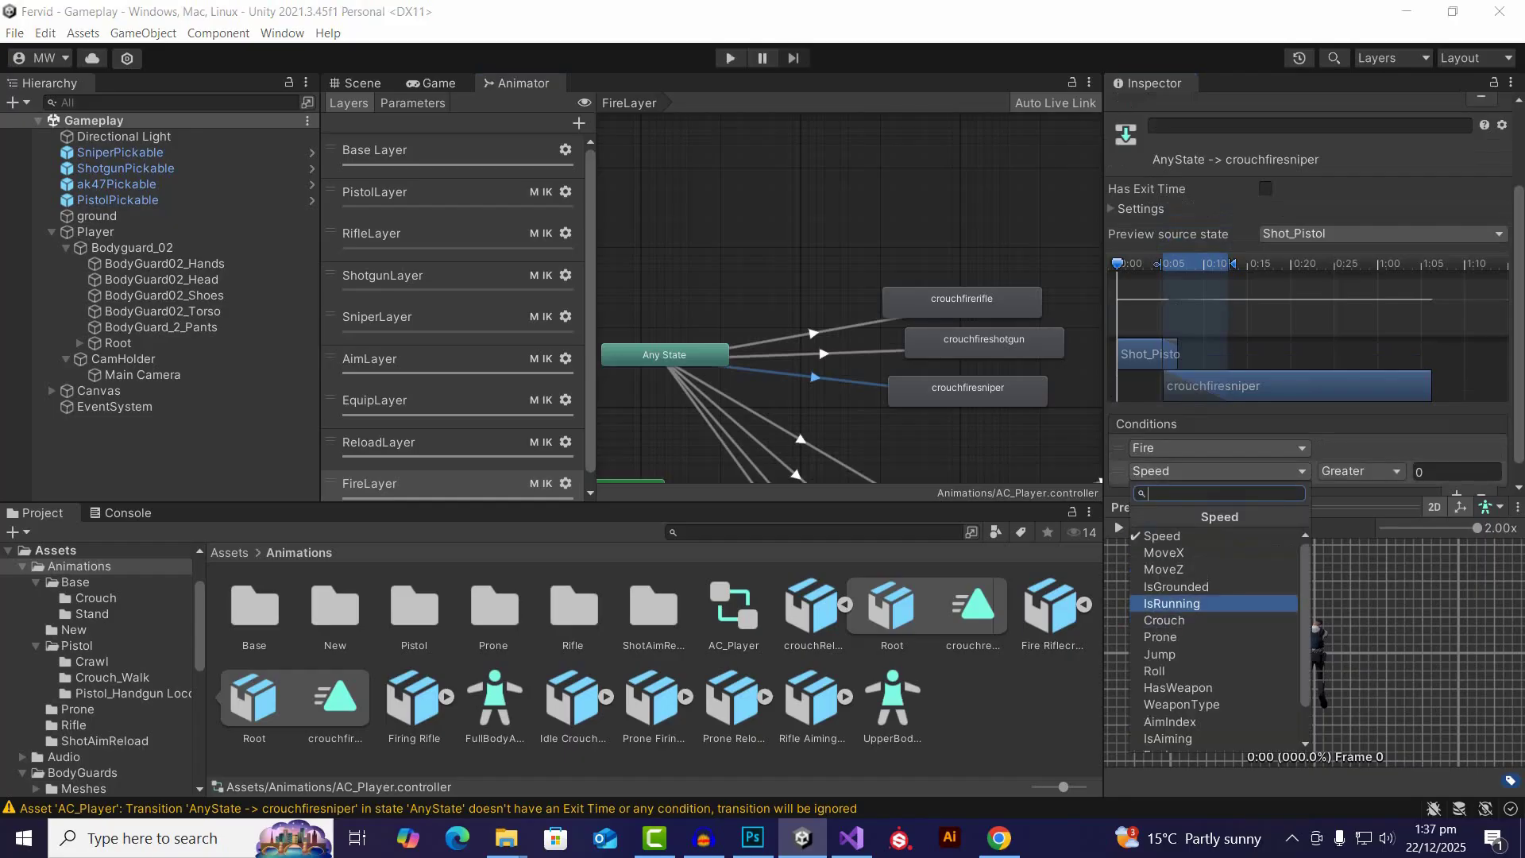
click(1184, 689)
scroll(1466, 477, down, 1)
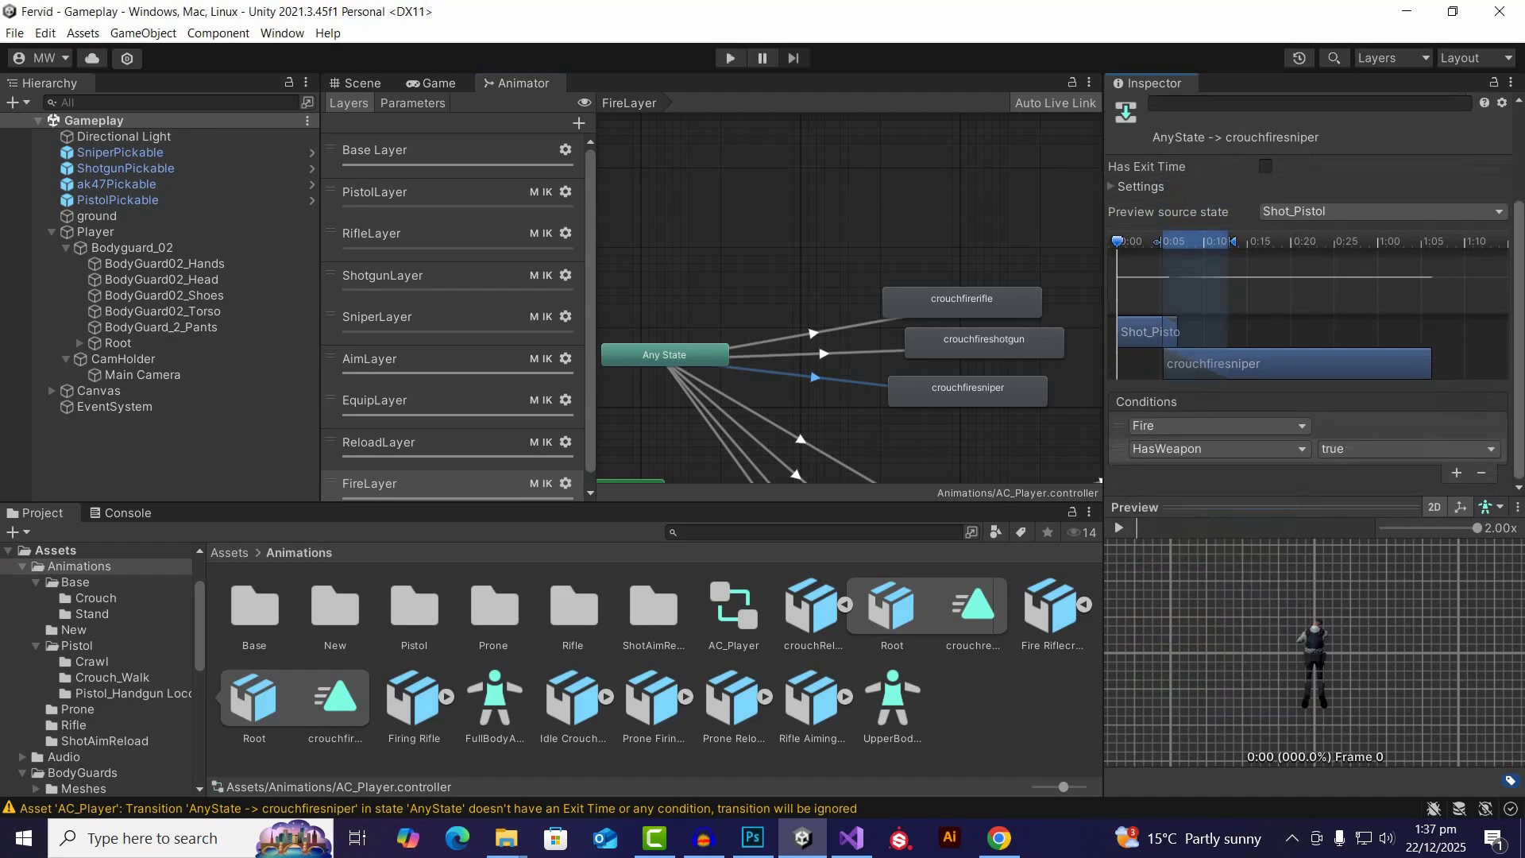
Step: Add a WeaponType Equals 4 condition to the Any State to crouchfiresniper transition
click(1457, 474)
click(1216, 472)
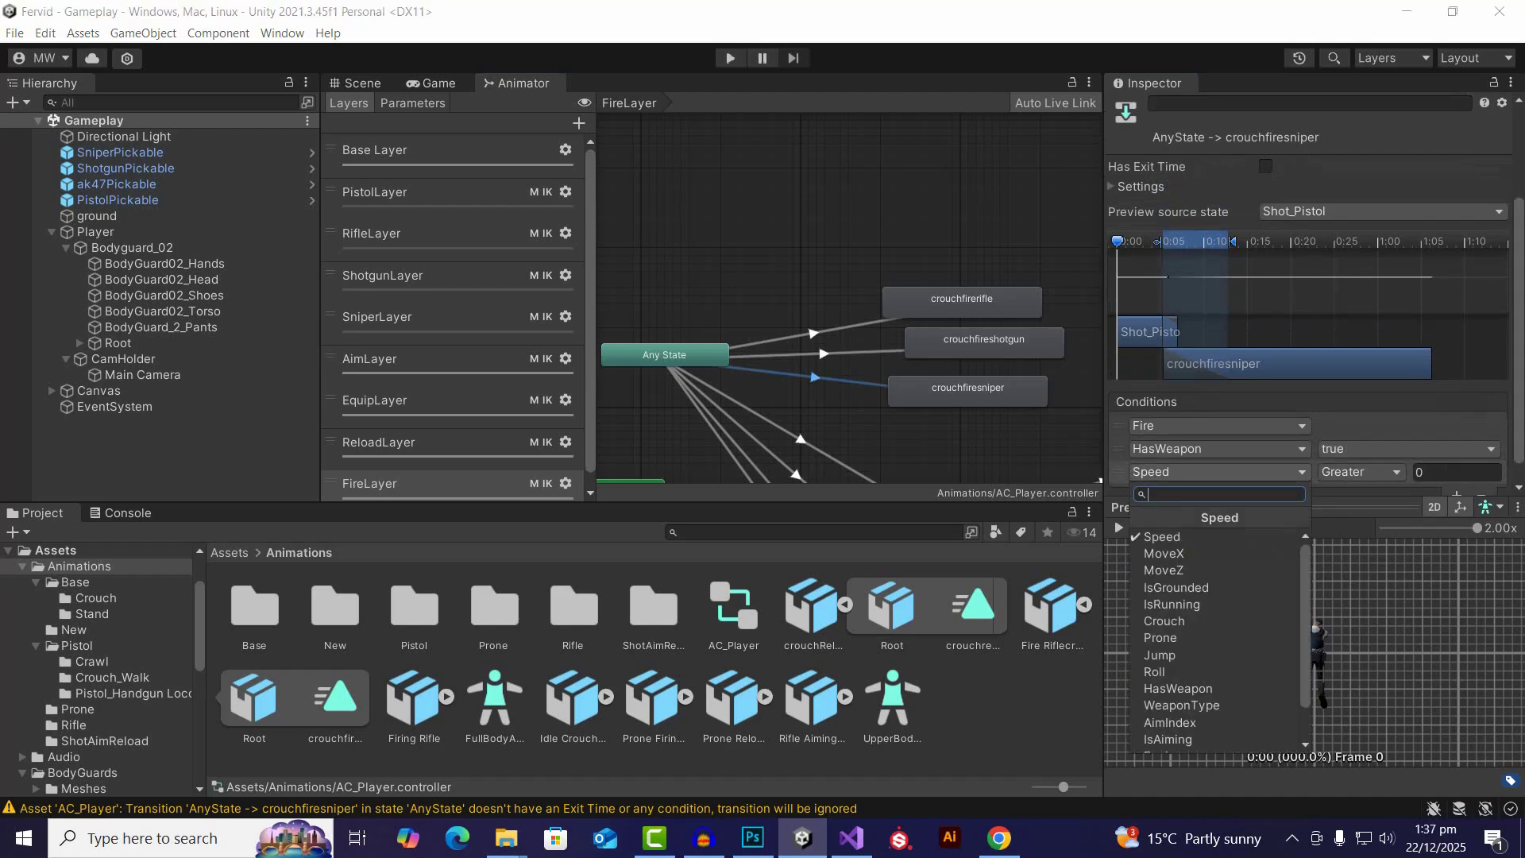
key(Return)
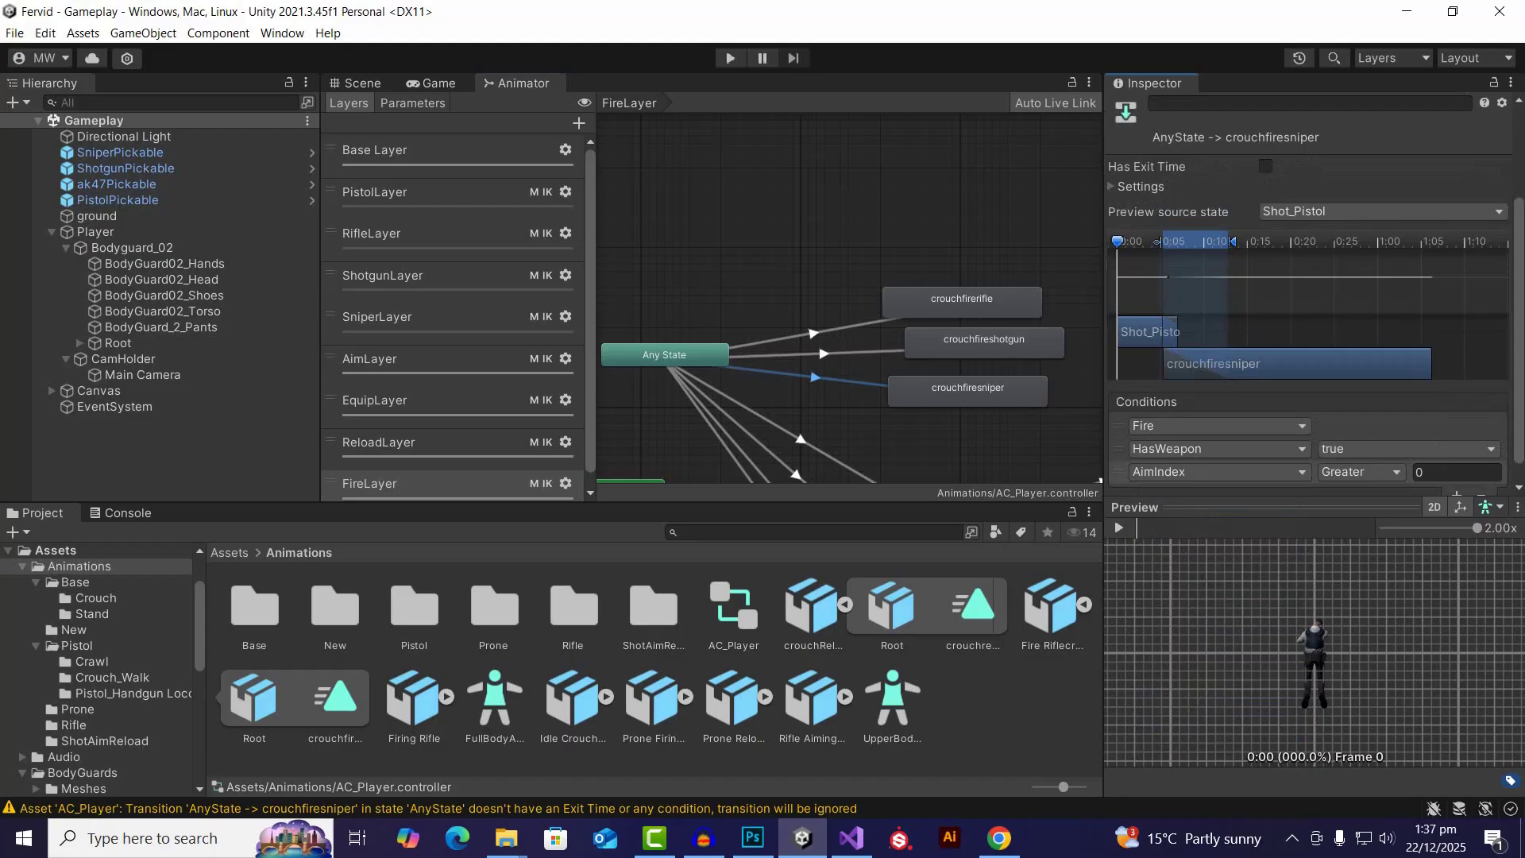
click(1219, 472)
click(1200, 705)
click(1362, 472)
key(Down)
key(Down)
key(Return)
key(Tab)
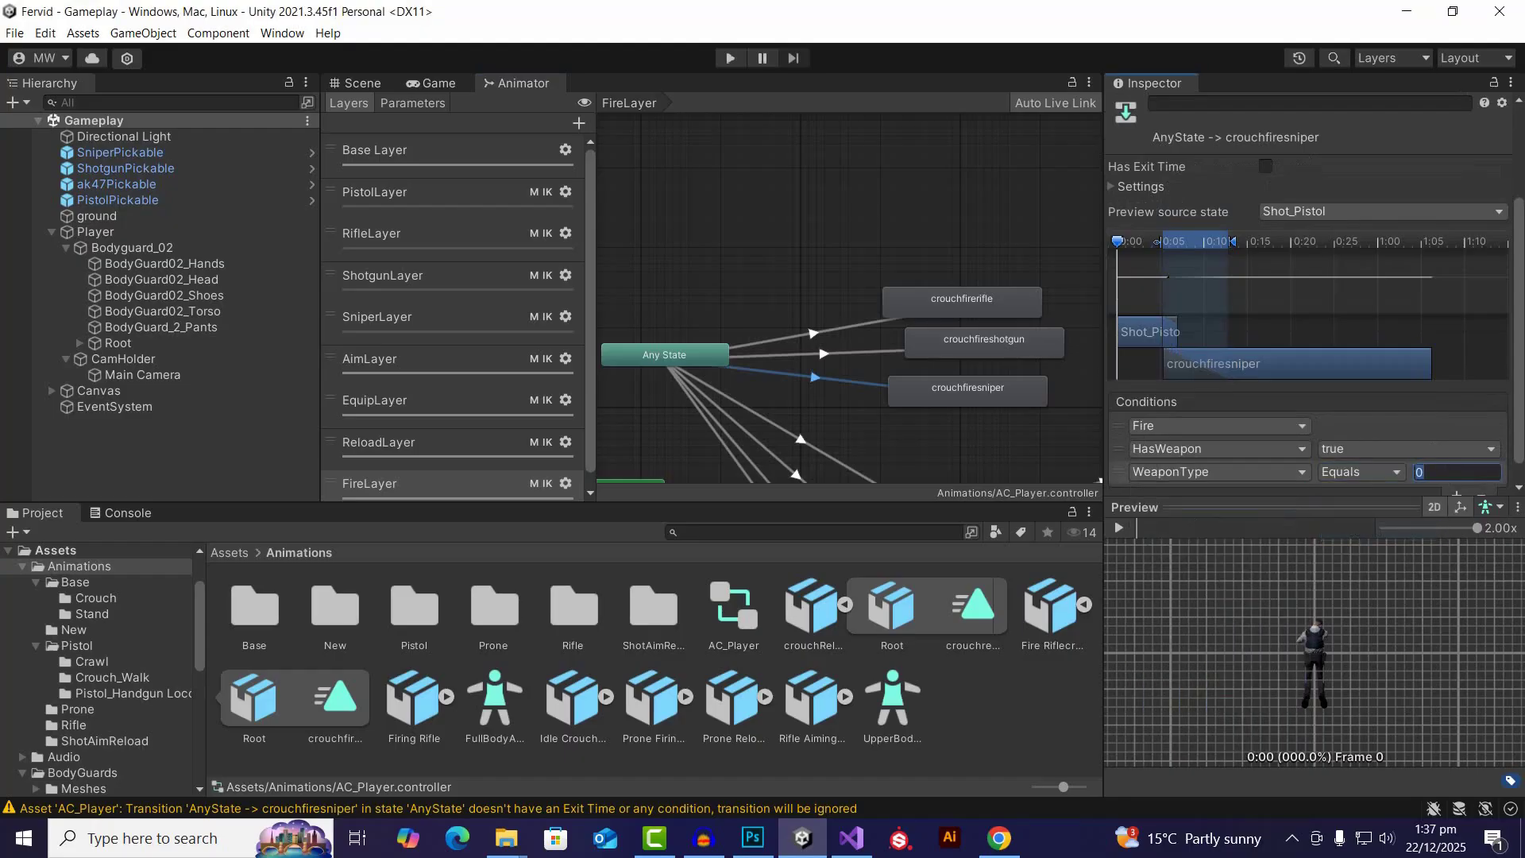
text(4)
scroll(1470, 318, down, 2)
Step: Add a Crouch true condition and a Prone false condition to the Any State to crouchfiresniper transition
click(1456, 474)
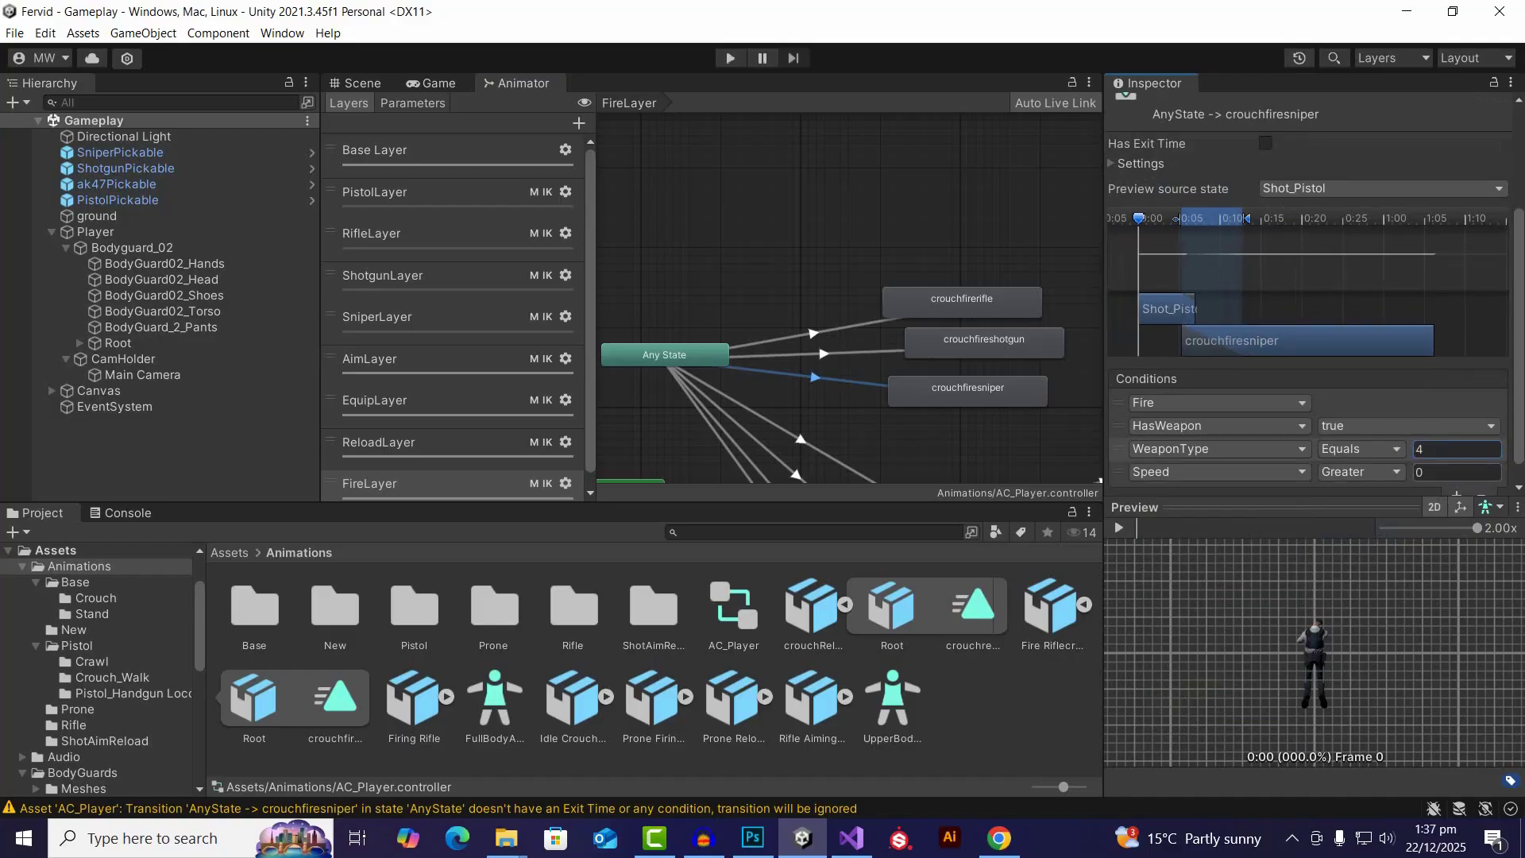
click(1220, 472)
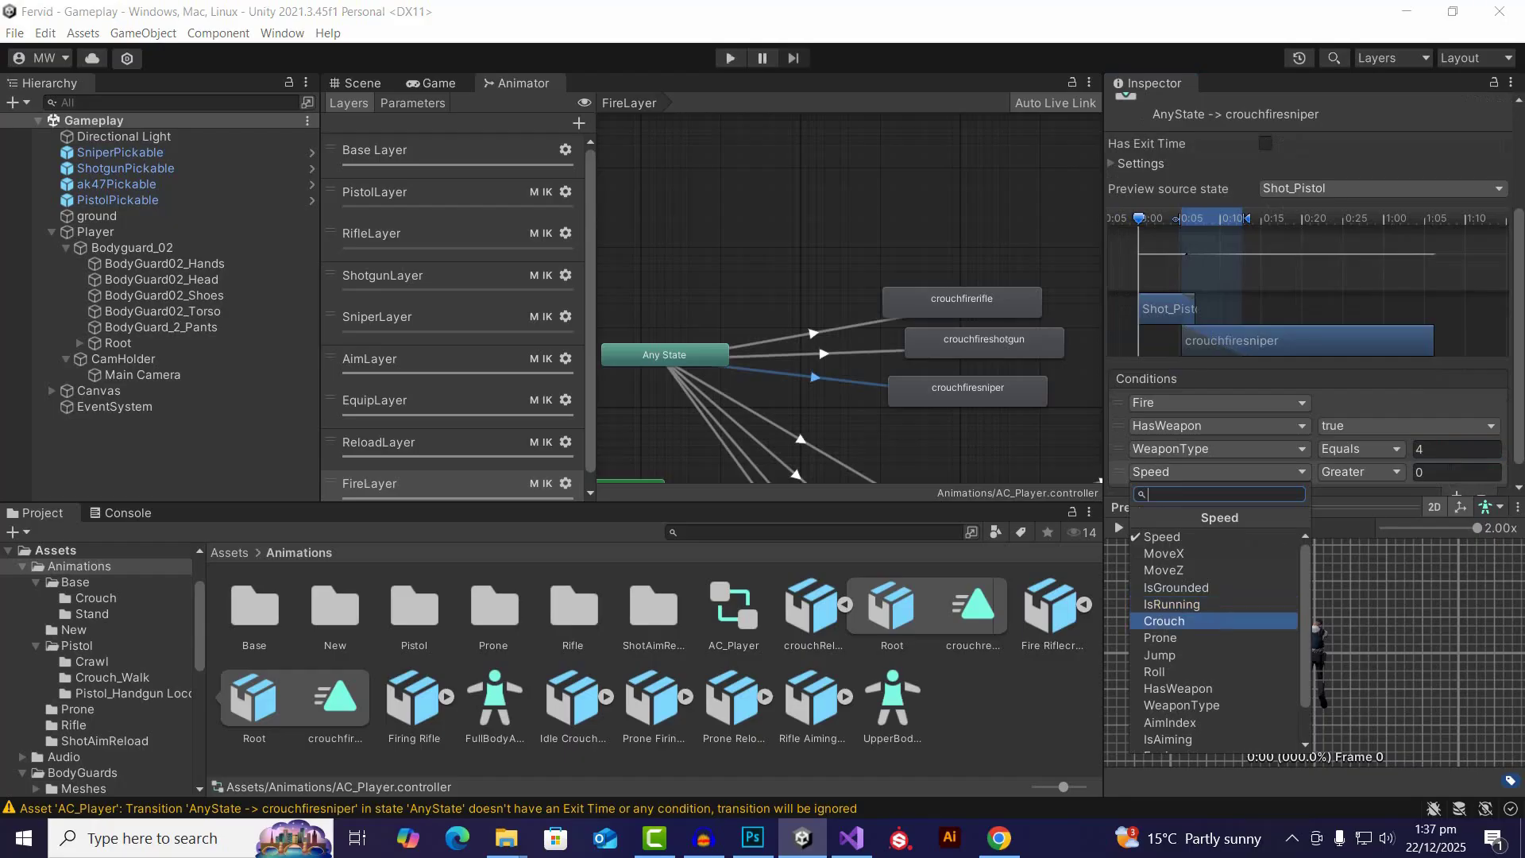
click(1165, 621)
click(1456, 472)
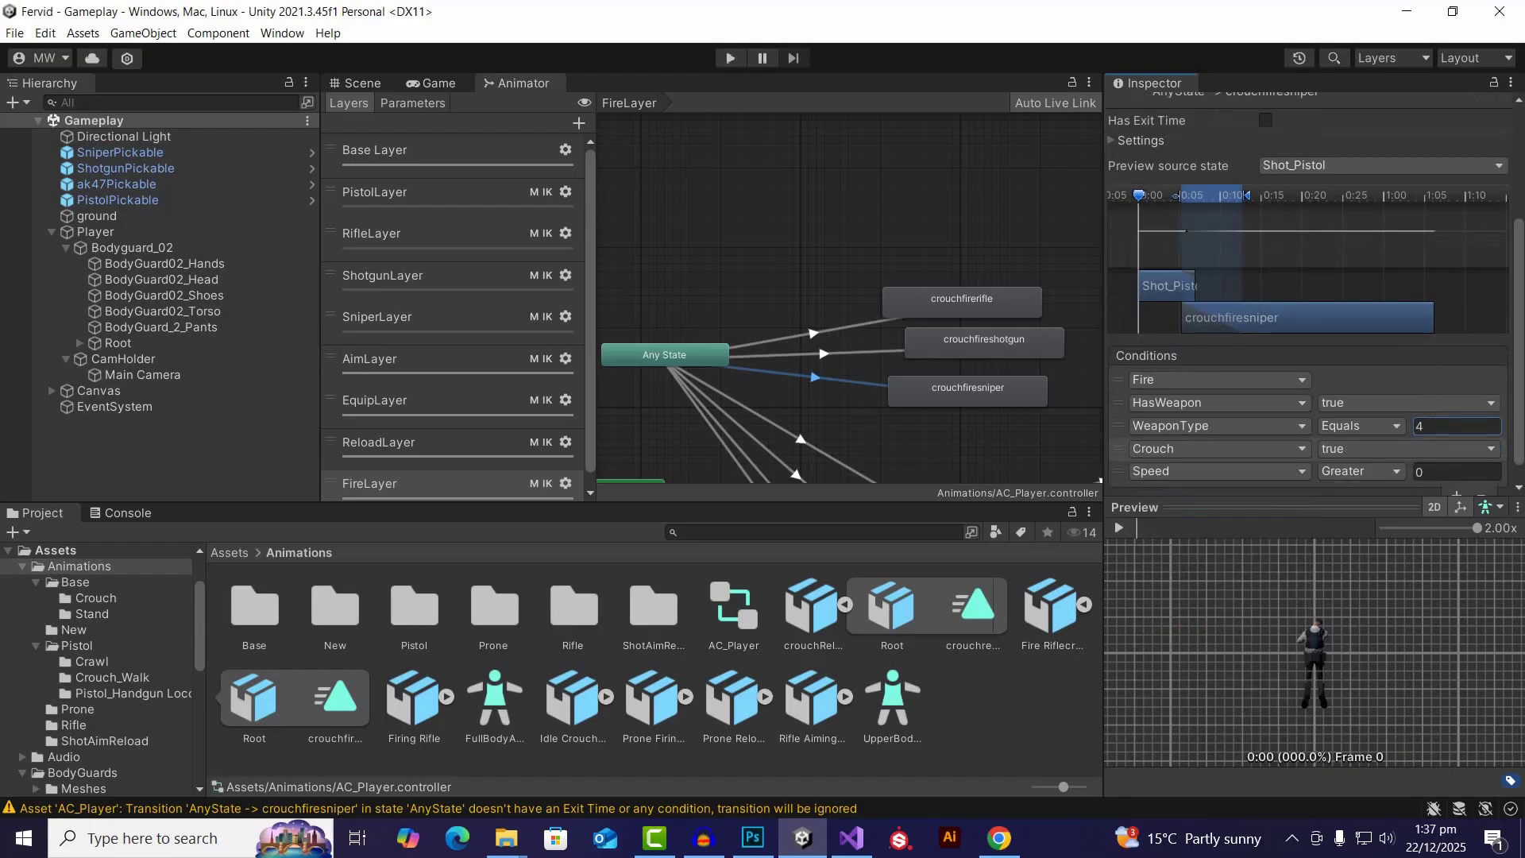
click(1218, 472)
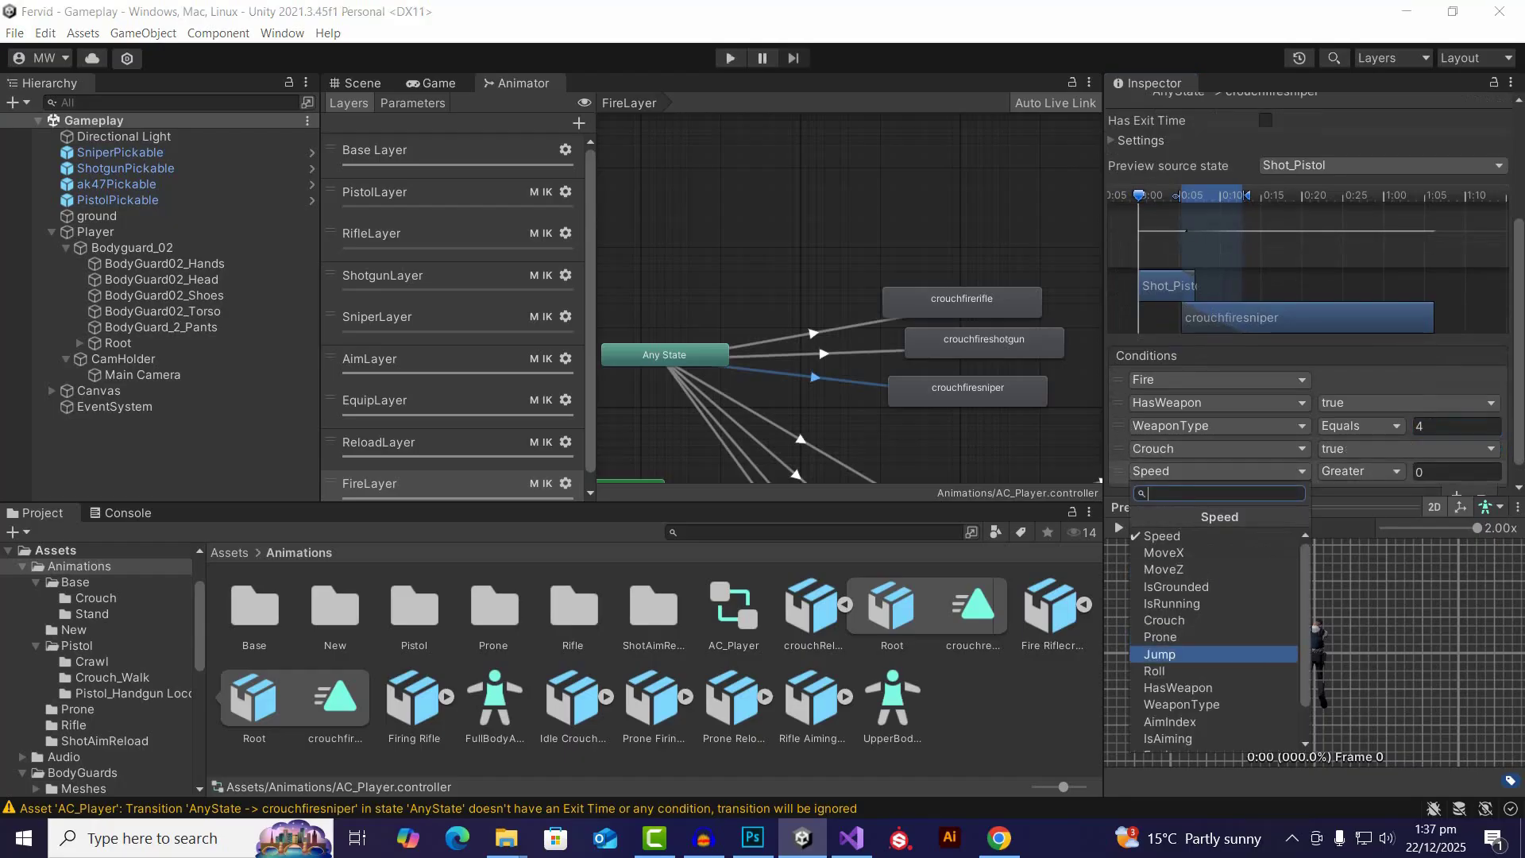
click(1160, 637)
click(1367, 471)
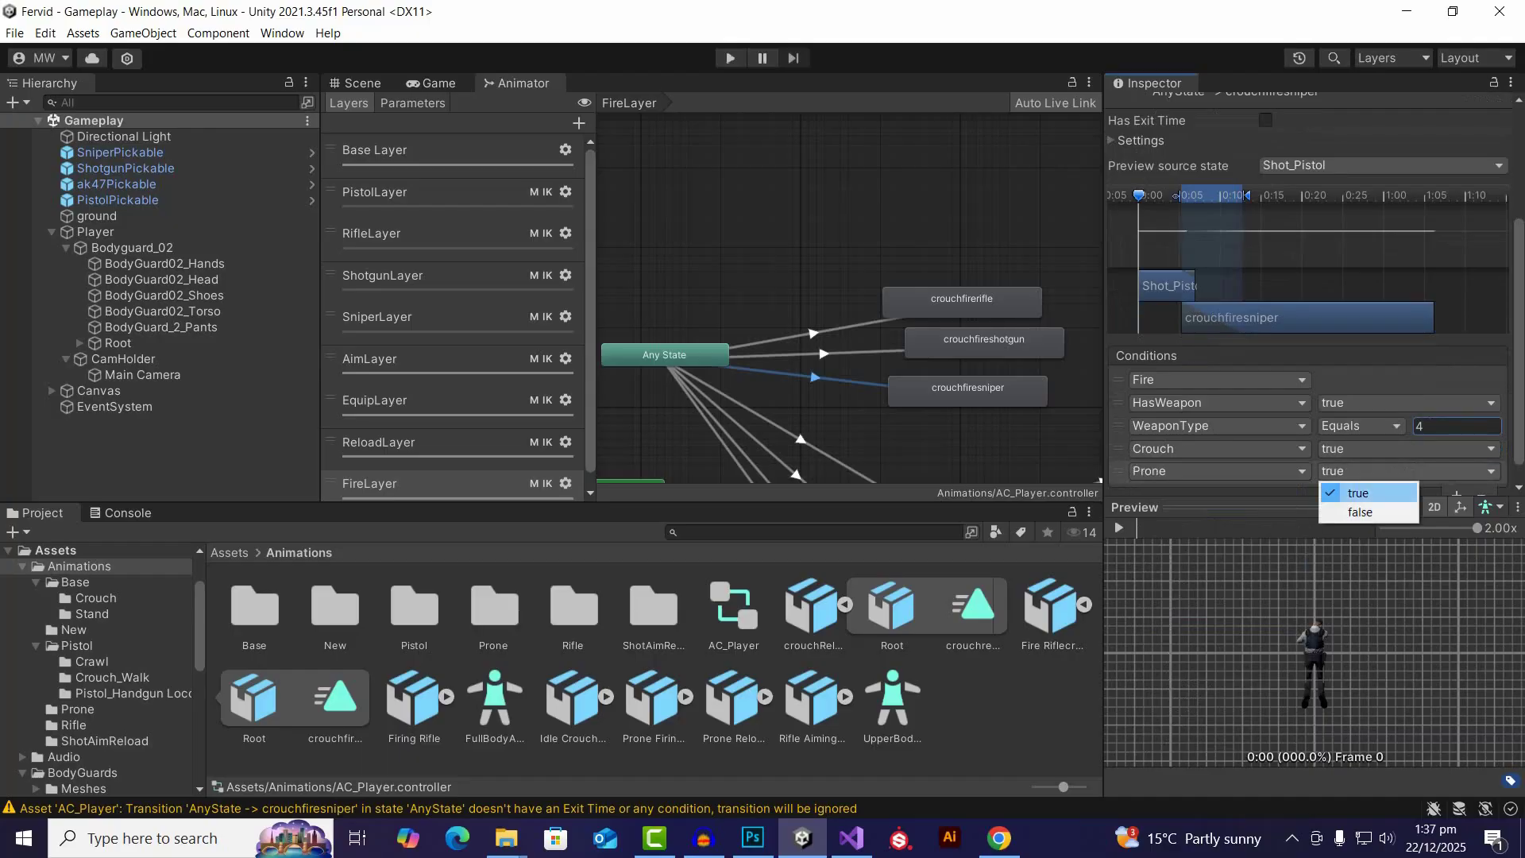
click(1351, 508)
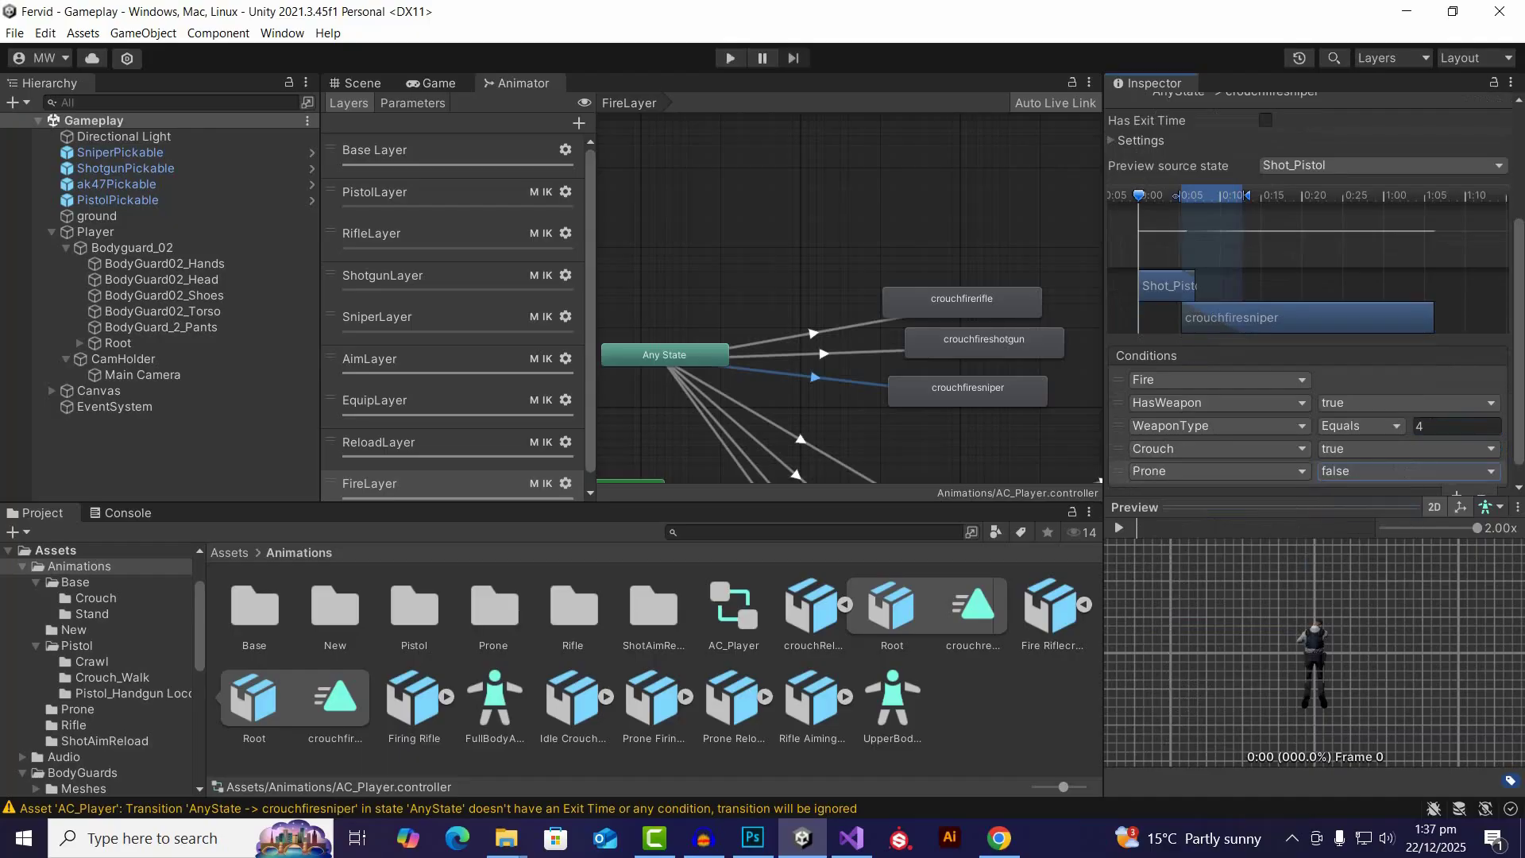
Step: Add the pronefire clip from the Prone Firing Rifle asset to the FireLayer as a state, placed above and left of Any State
scroll(1000, 239, down, 2)
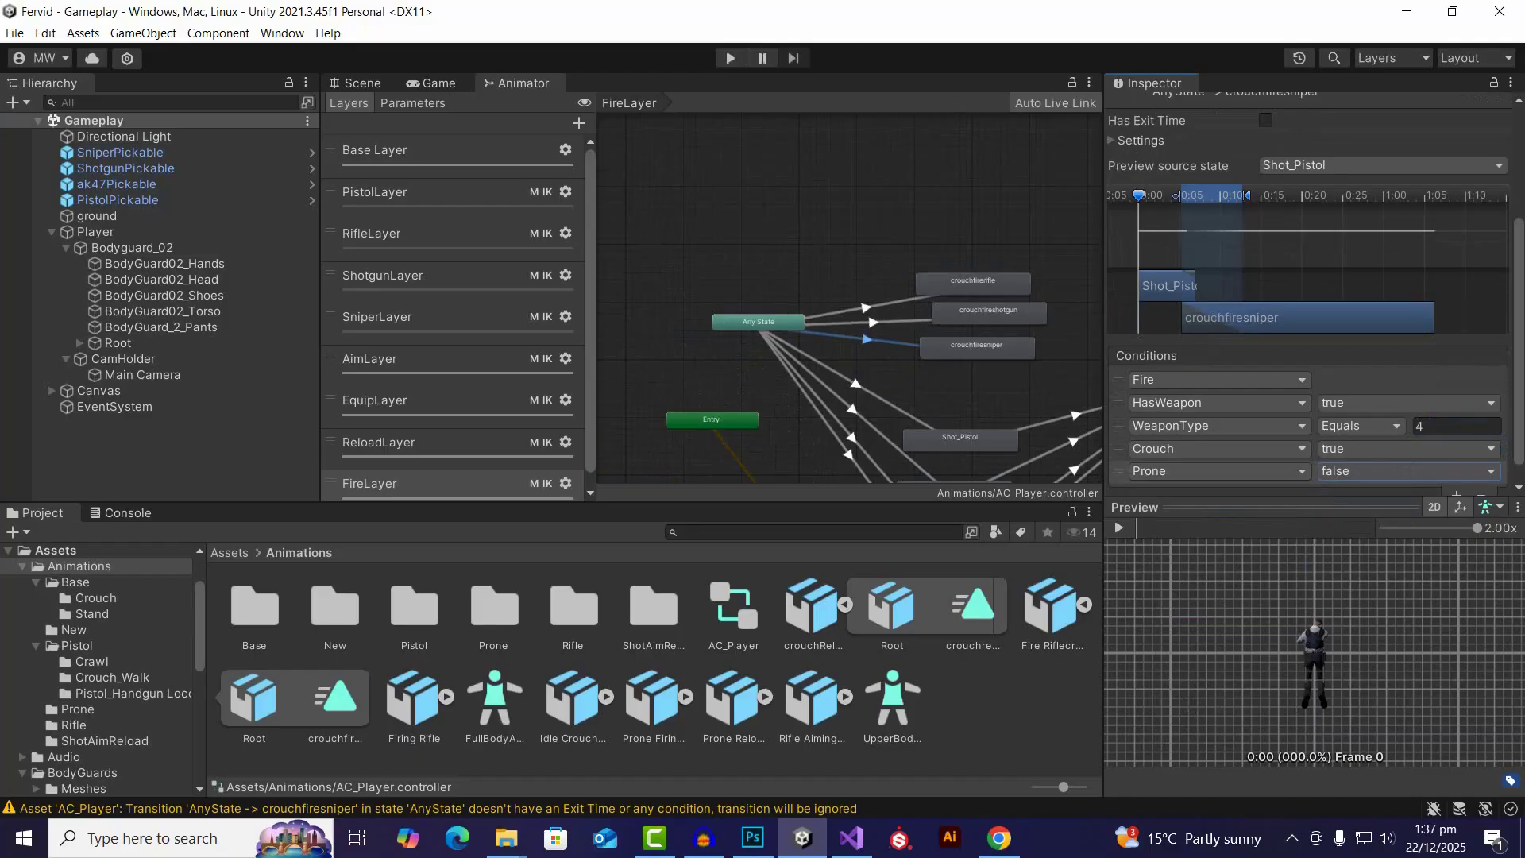
click(413, 699)
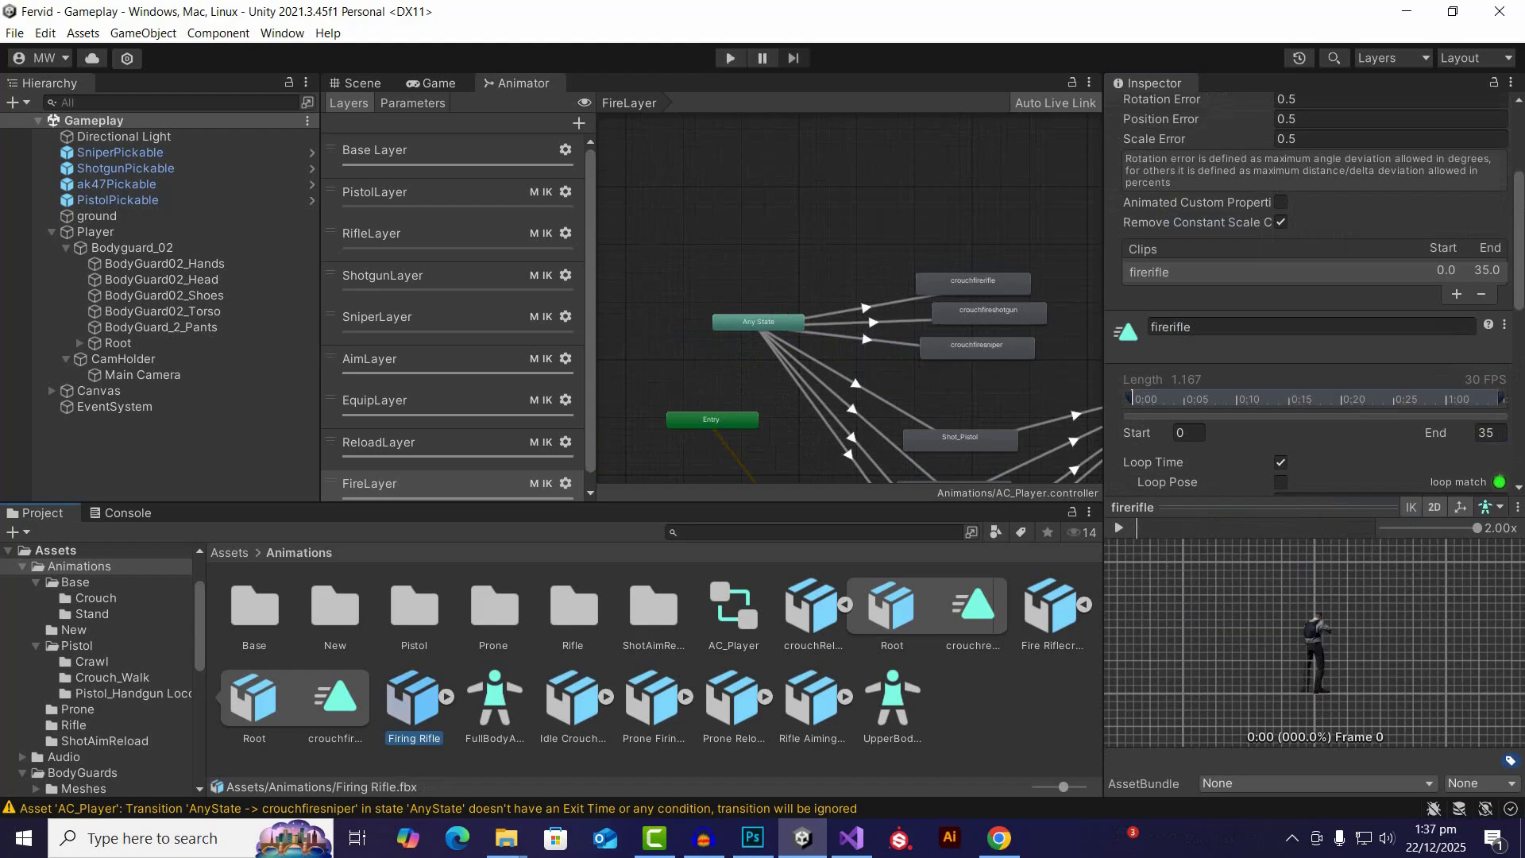
click(652, 699)
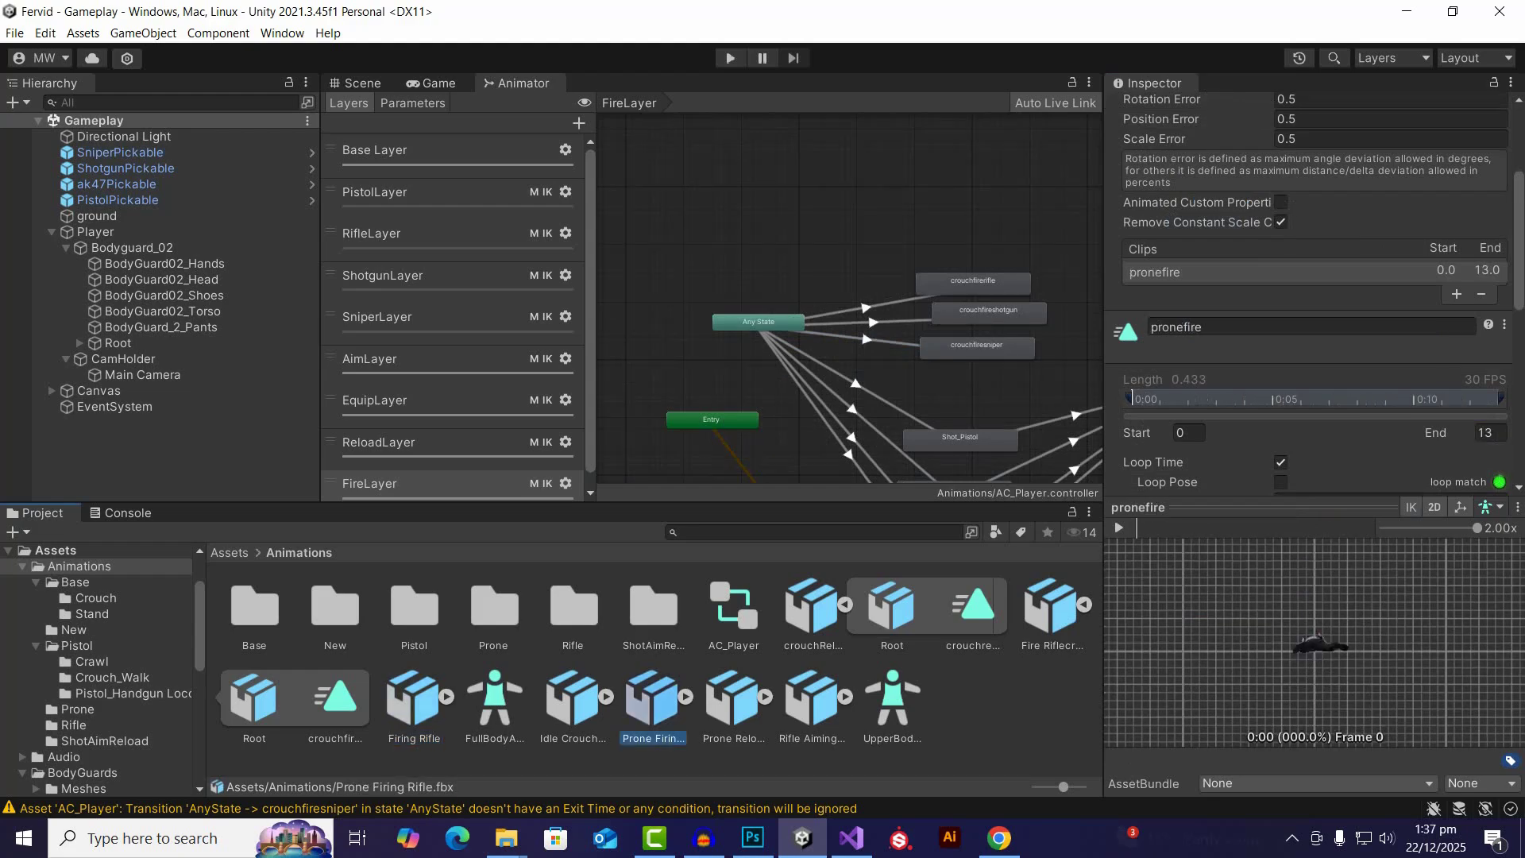
click(685, 697)
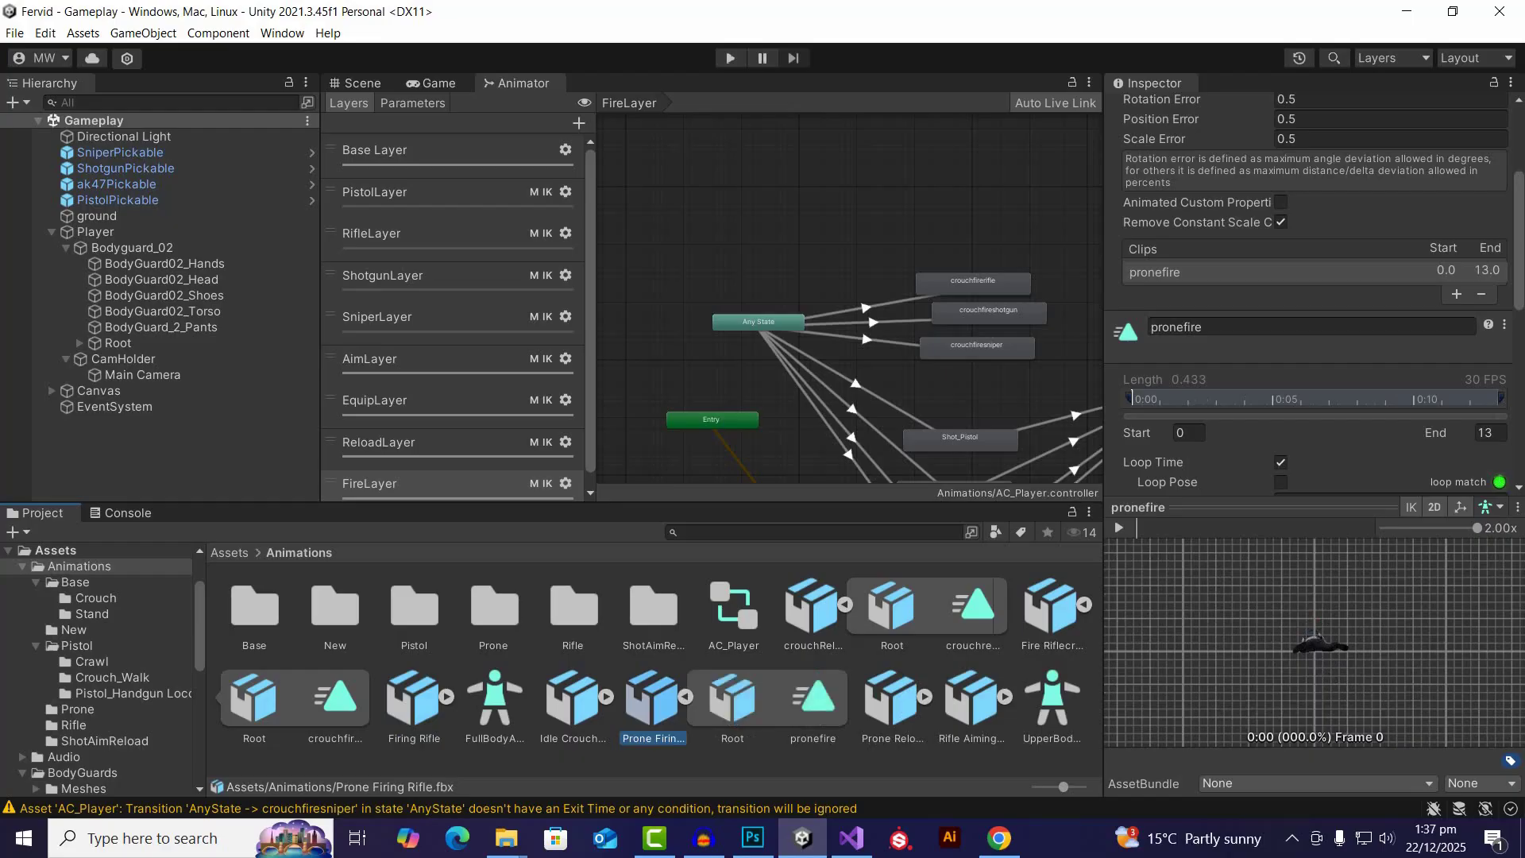
drag(814, 699, 715, 147)
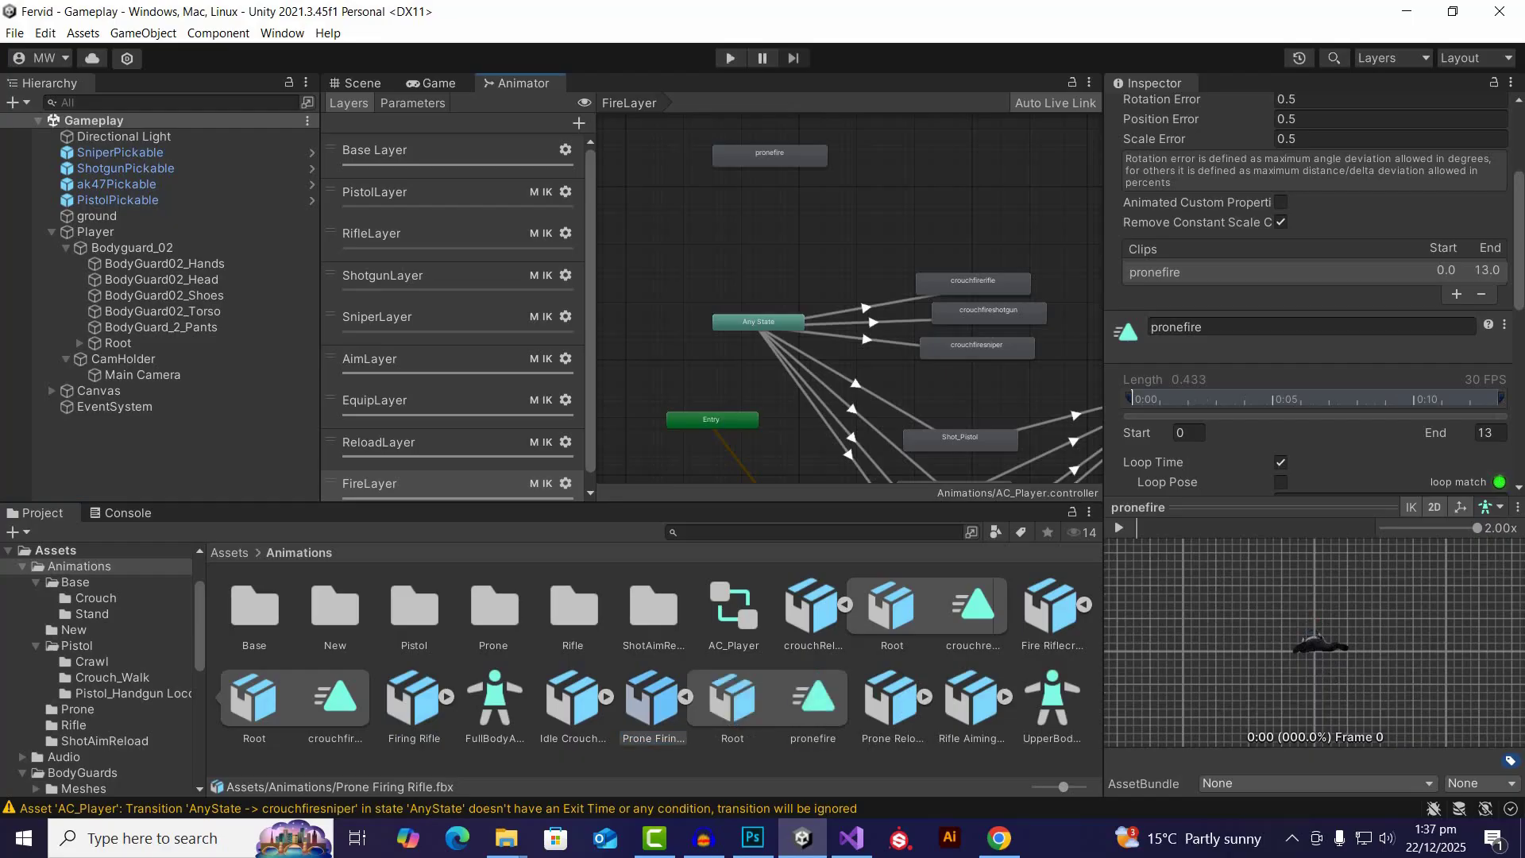
scroll(850, 293, down, 3)
scroll(816, 196, up, 3)
drag(798, 196, 711, 174)
scroll(953, 194, down, 3)
scroll(844, 247, up, 4)
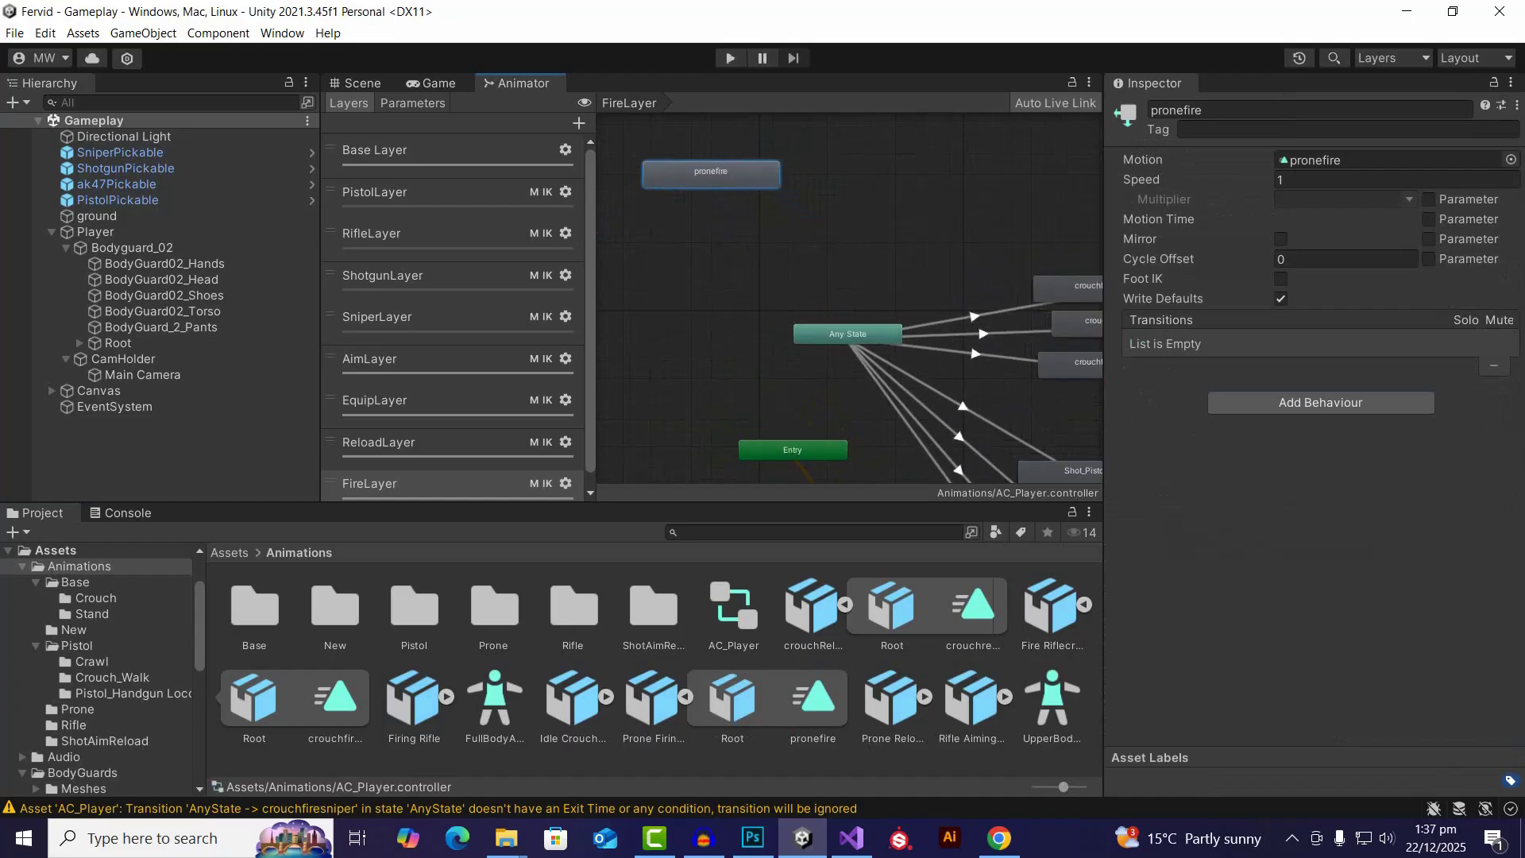
Step: Duplicate the pronefire state three times in a chain and move the last copy to the right of the others
key(ctrl+d)
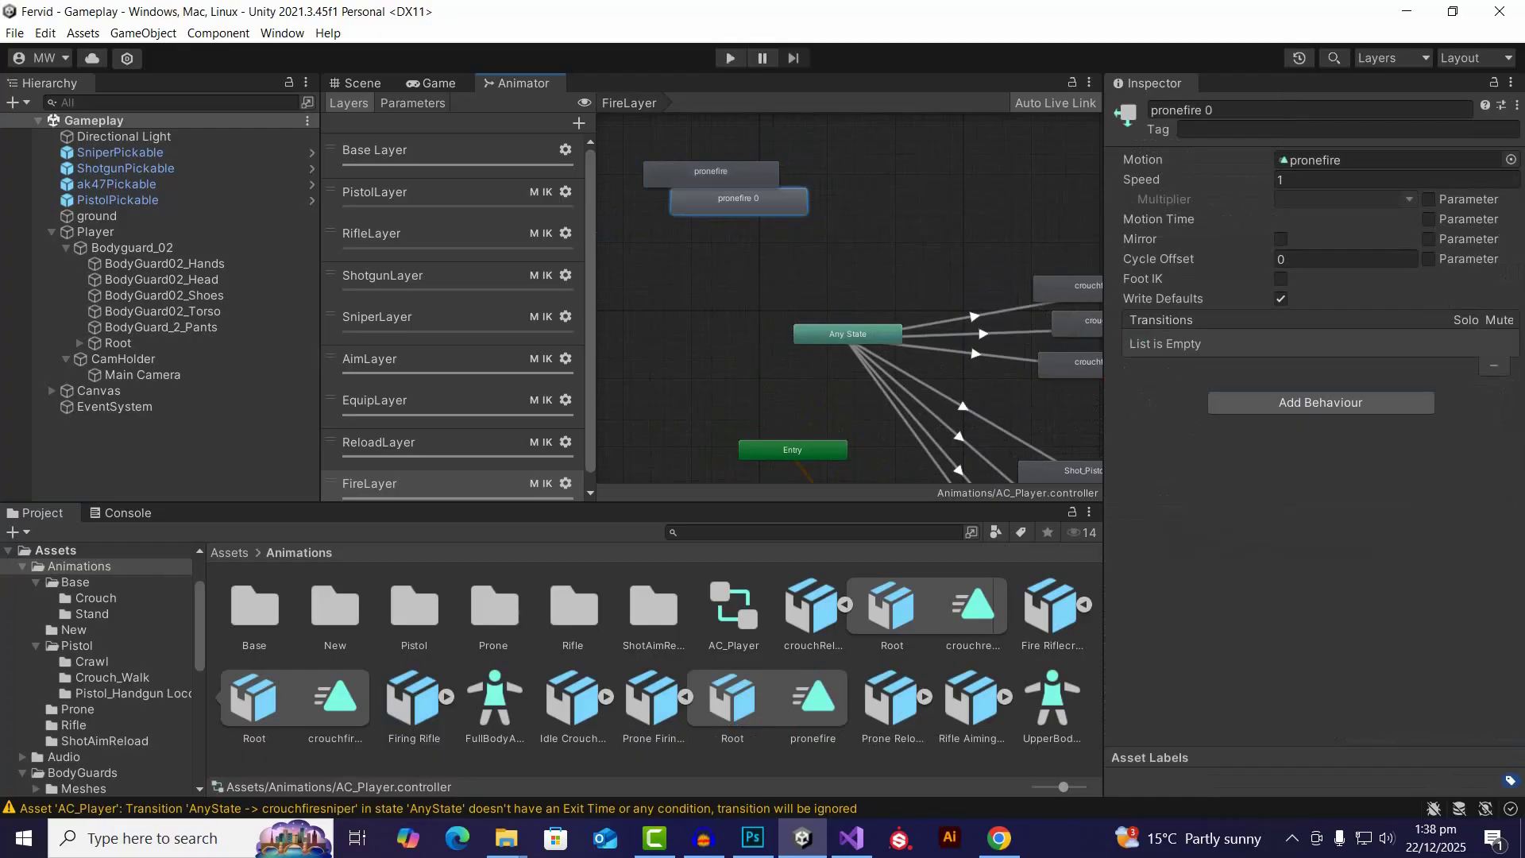
key(ctrl+d)
key(ctrl+d)
drag(793, 252, 936, 173)
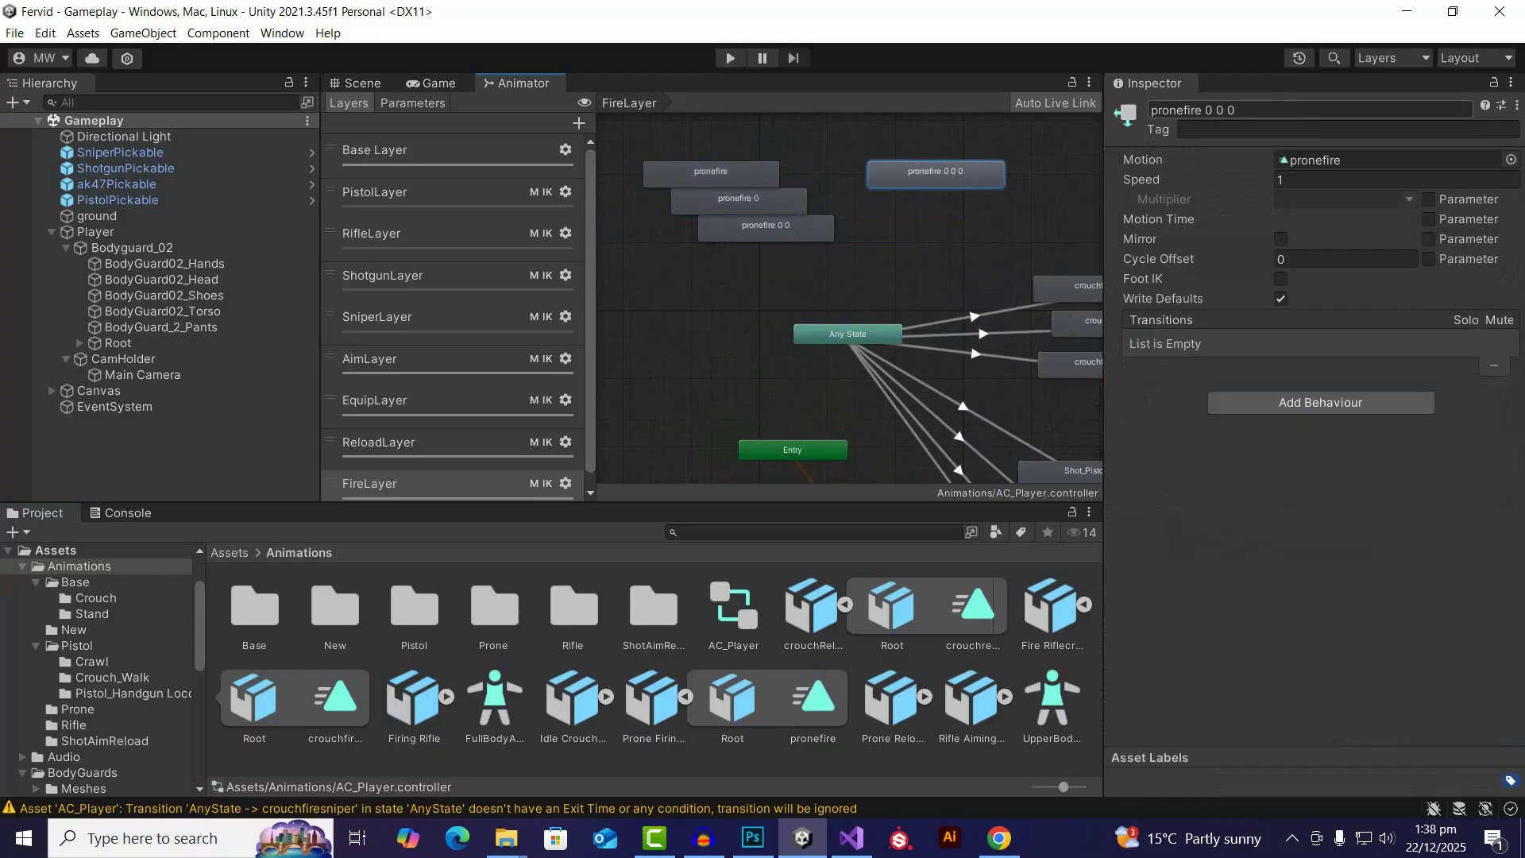
Step: Rename the separated pronefire copy as pronefiresniper
click(1228, 109)
click(1227, 110)
drag(1229, 110, 1205, 110)
key(BackSpace)
text(sniper)
Step: Rename the pronefire 0 0 state as pronefireshotgun
right_click(805, 229)
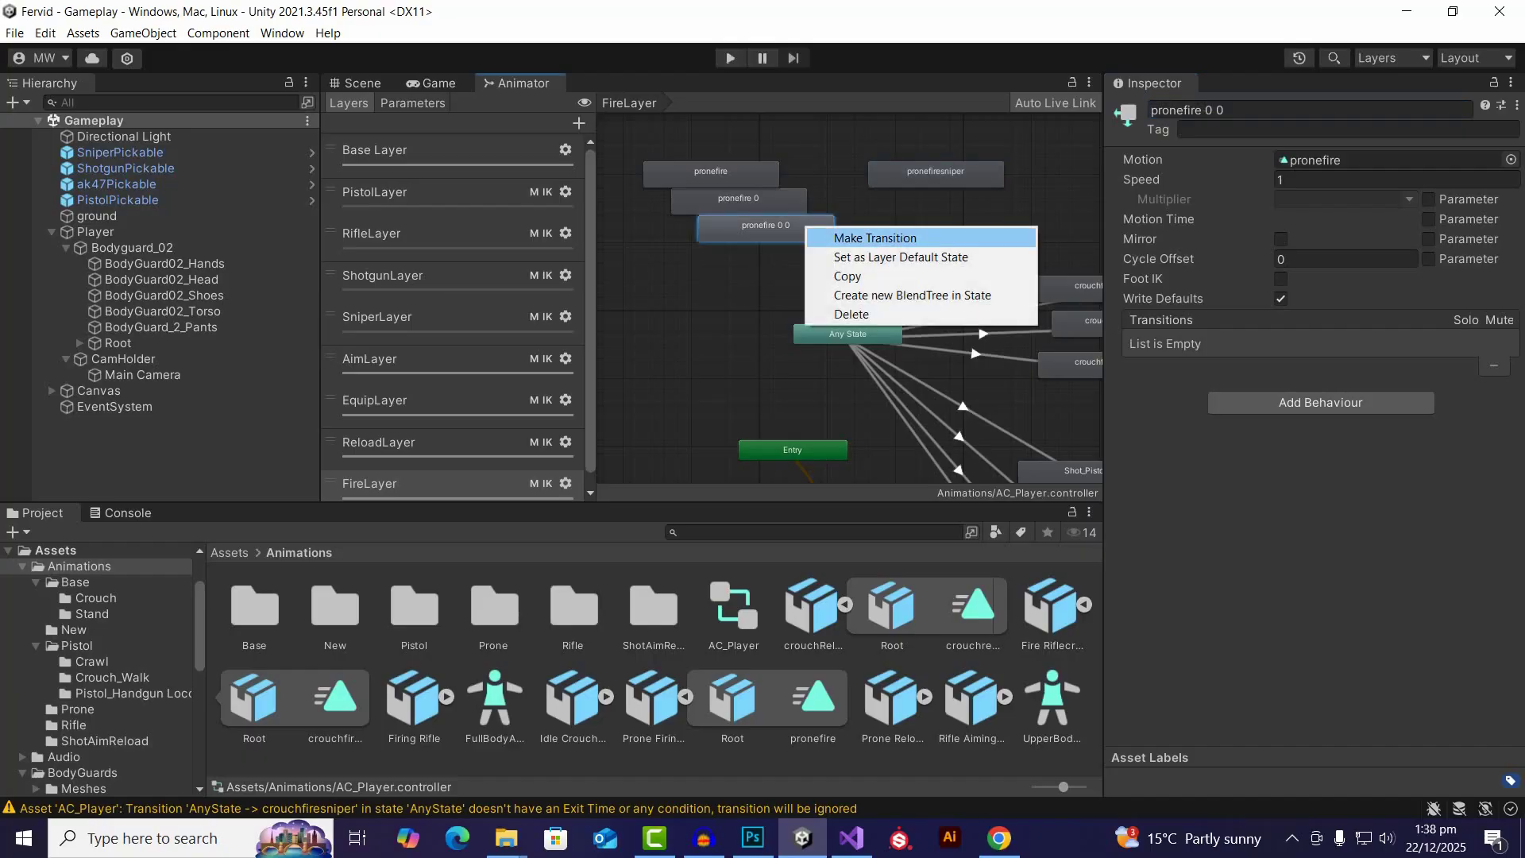
click(1250, 111)
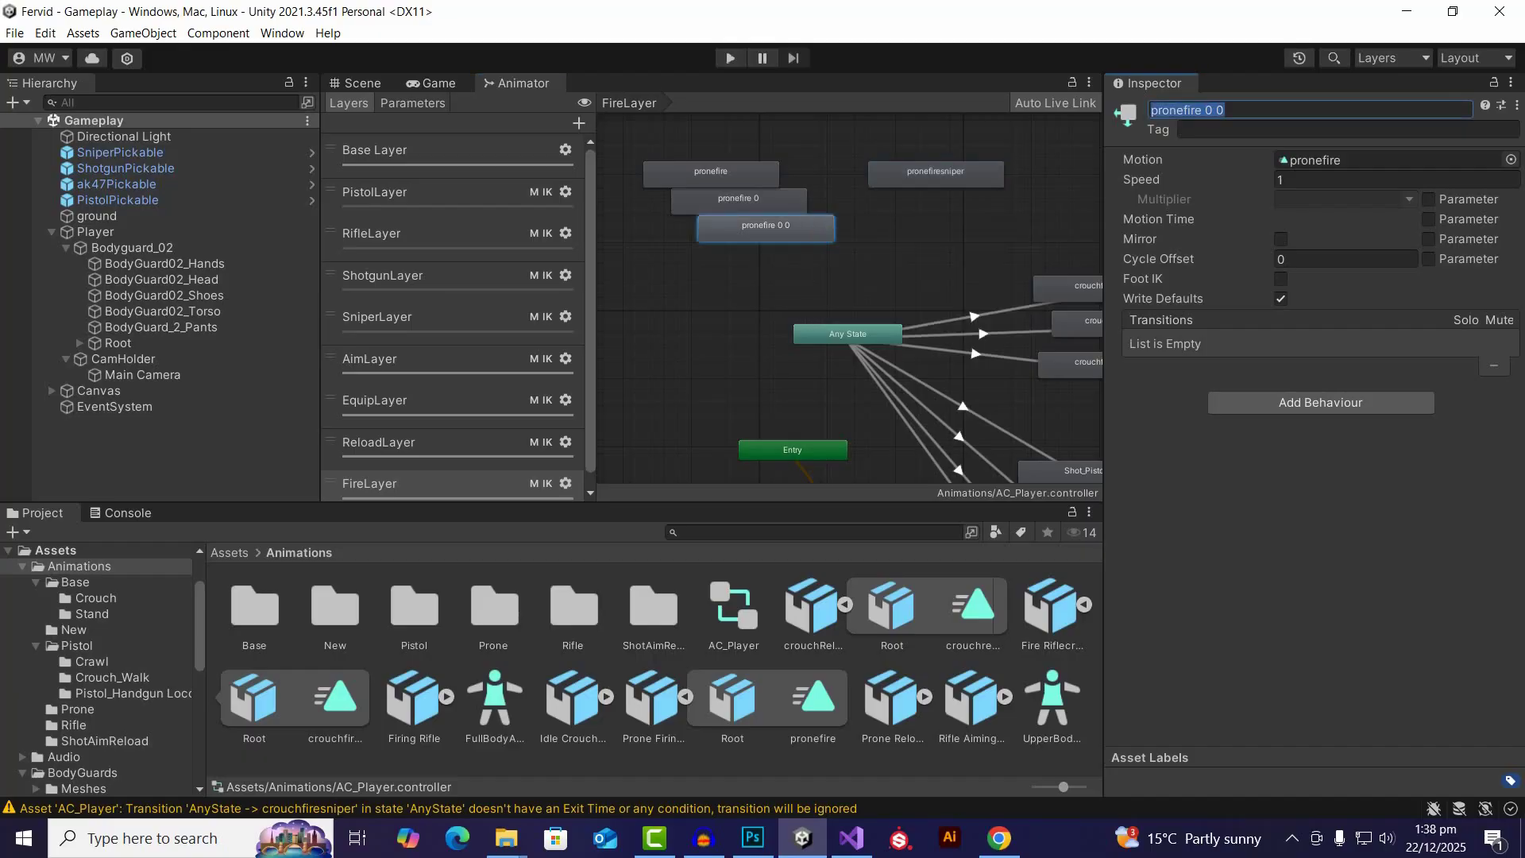
key(End)
key(BackSpace)
key(BackSpace)
key(BackSpace)
key(BackSpace)
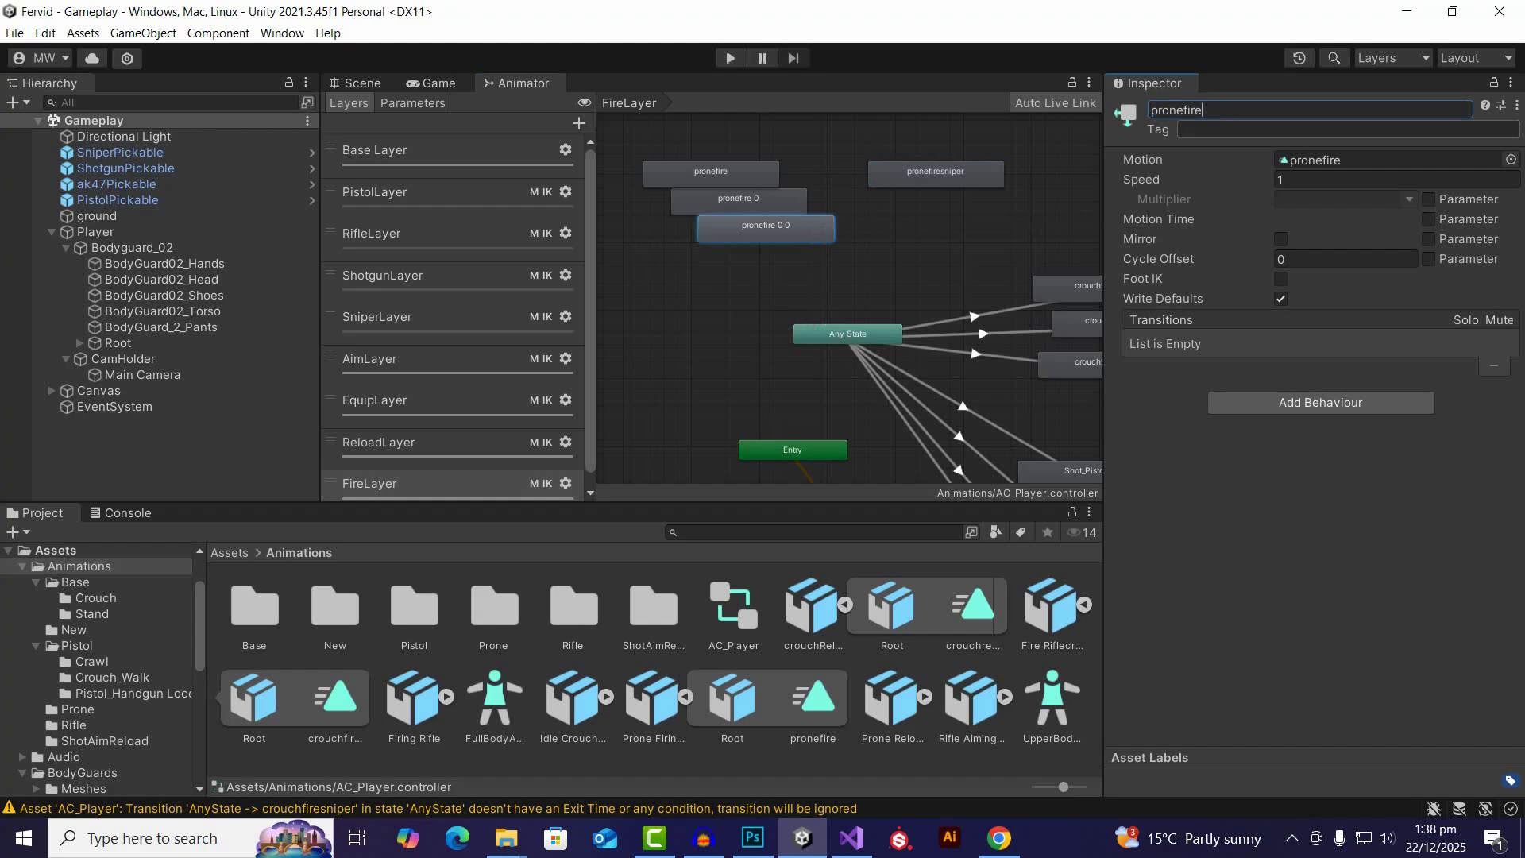
text(shotgun)
key(Return)
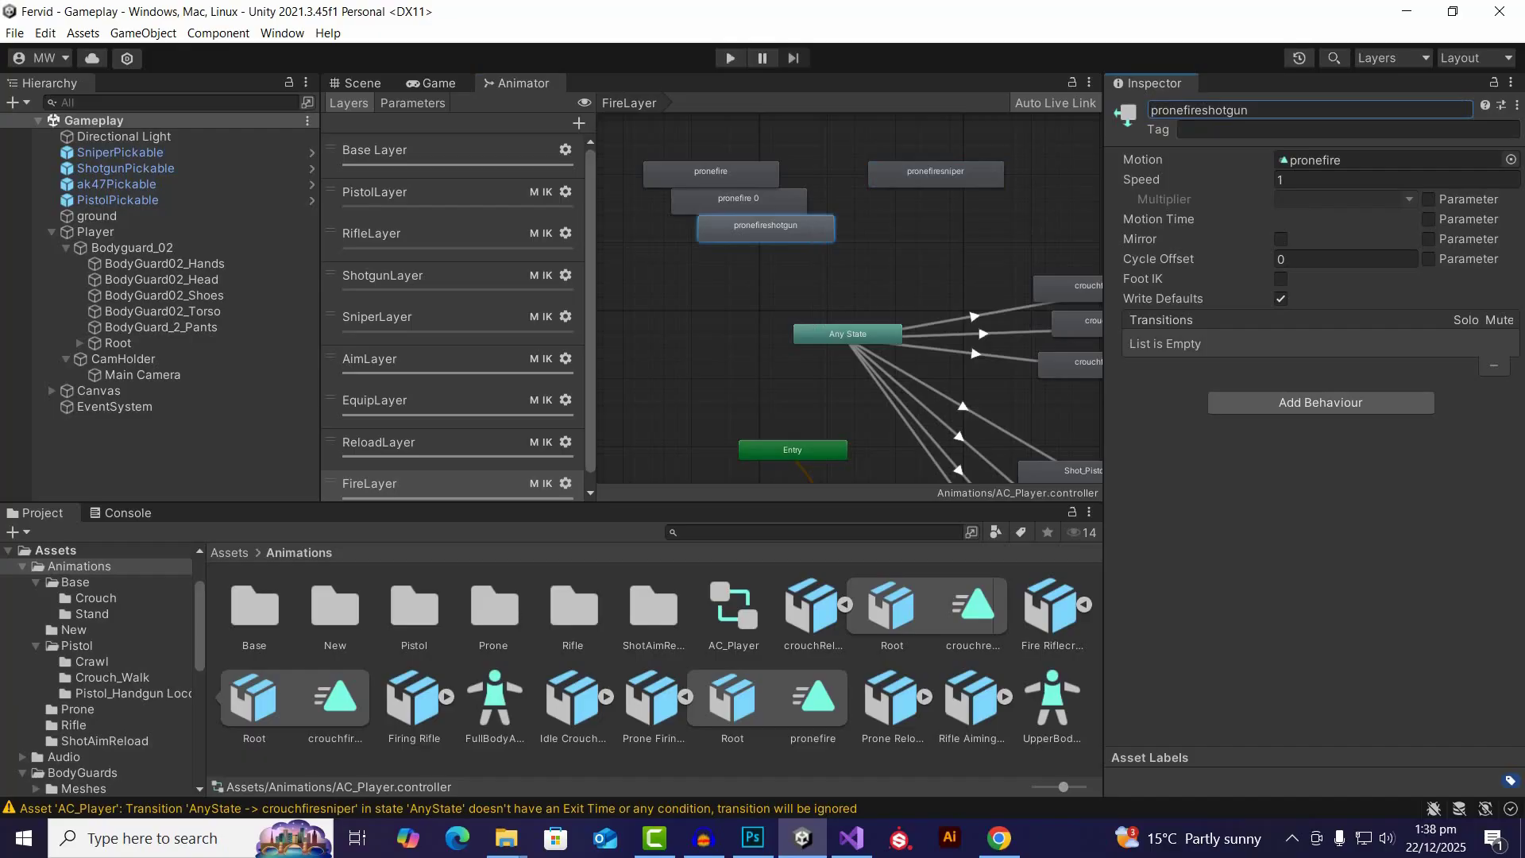
Step: Move pronefireshotgun into the row beside pronefiresniper and shift the pronefire state farther left
drag(766, 226, 793, 172)
scroll(1062, 361, down, 2)
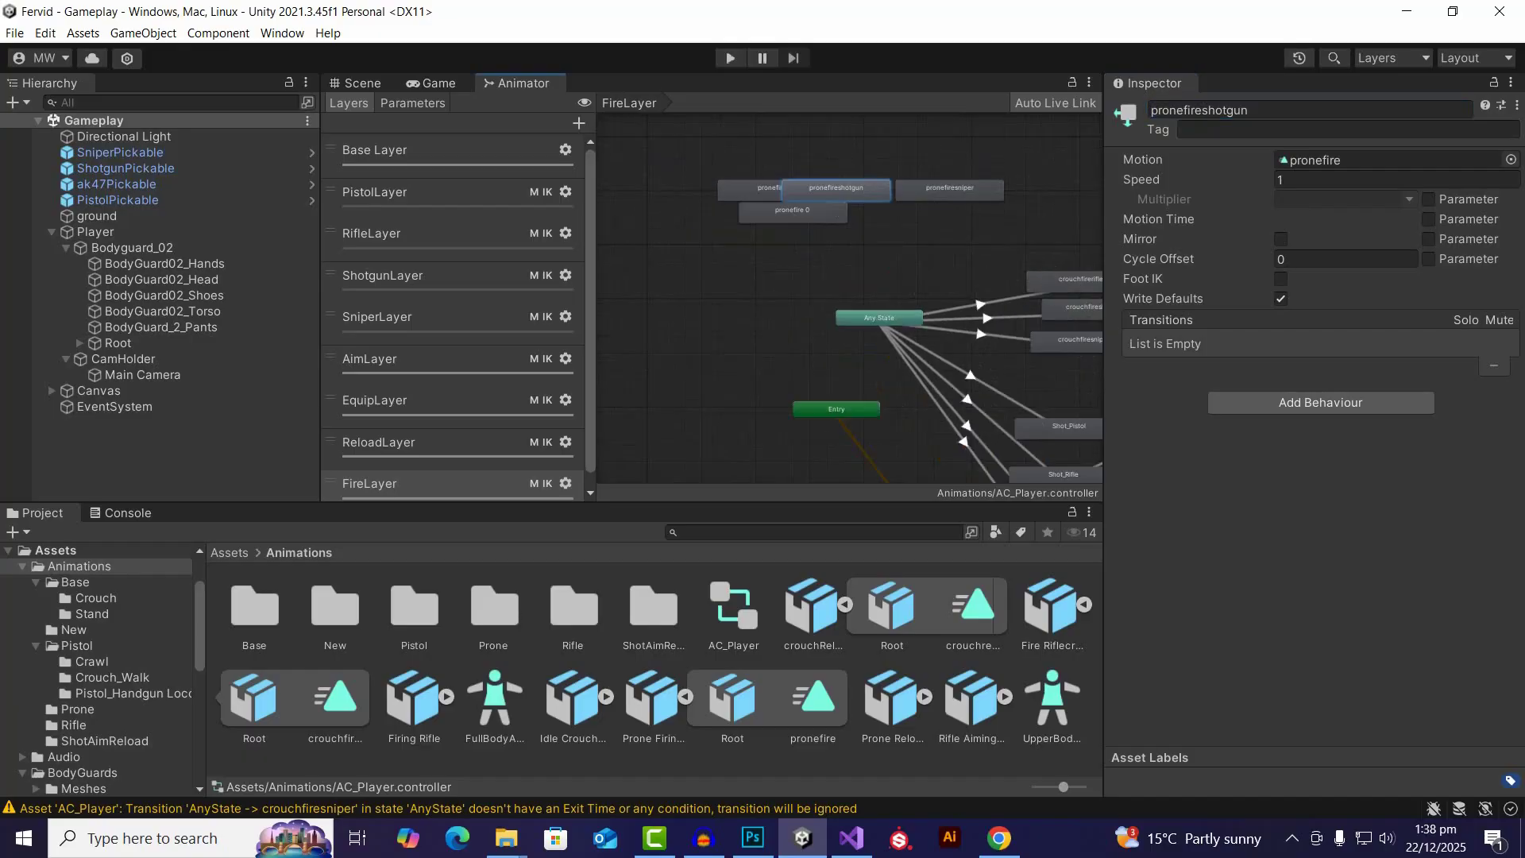
drag(719, 191, 635, 191)
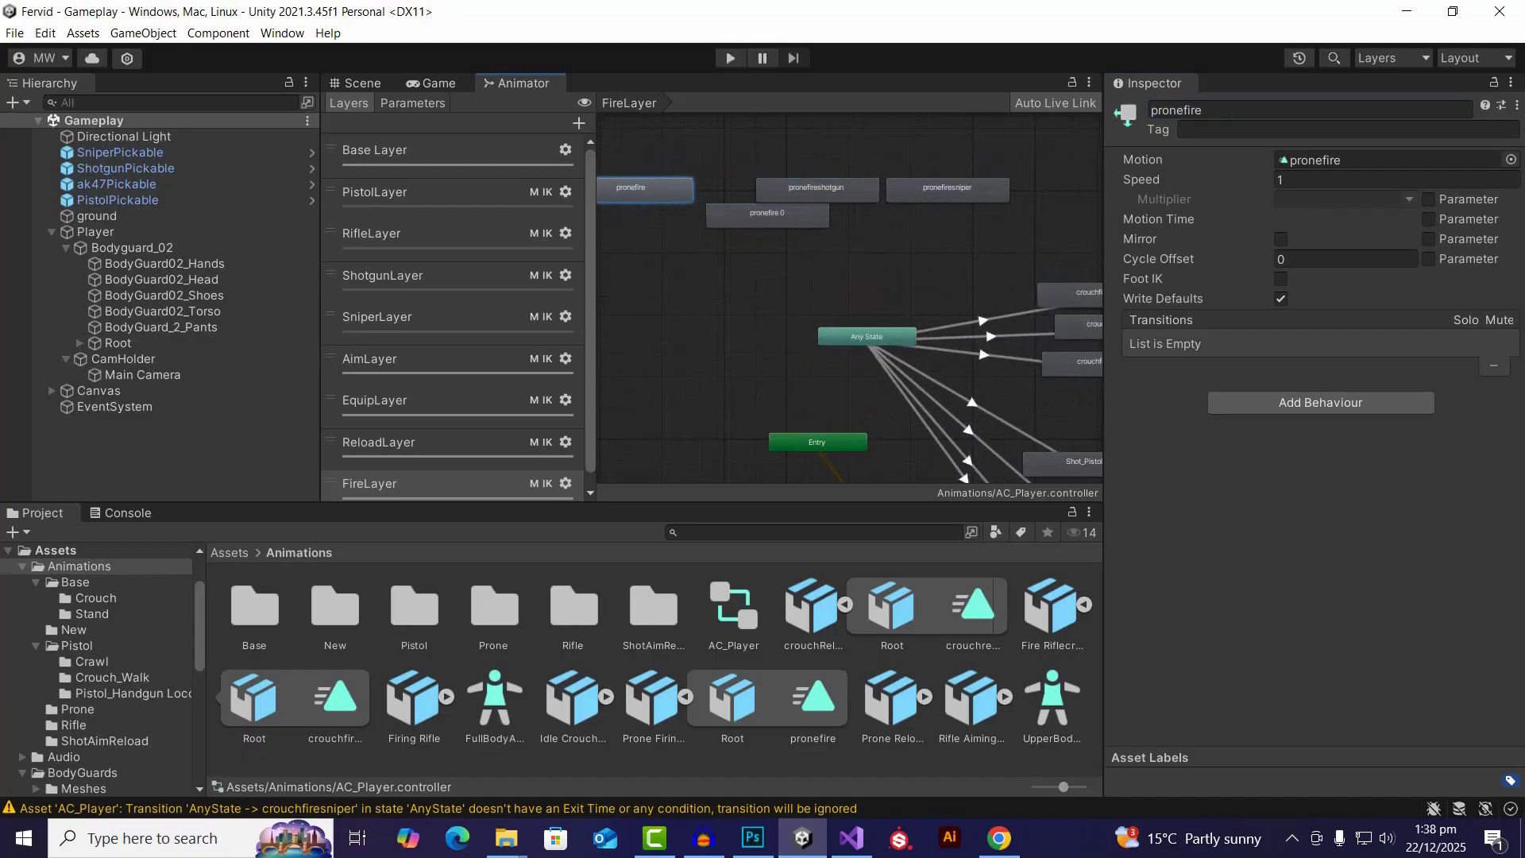
Step: Rename the pronefire 0 state as pronefirerifle and place it and pronefiresniper in a row above the other two prone states
drag(768, 214, 750, 151)
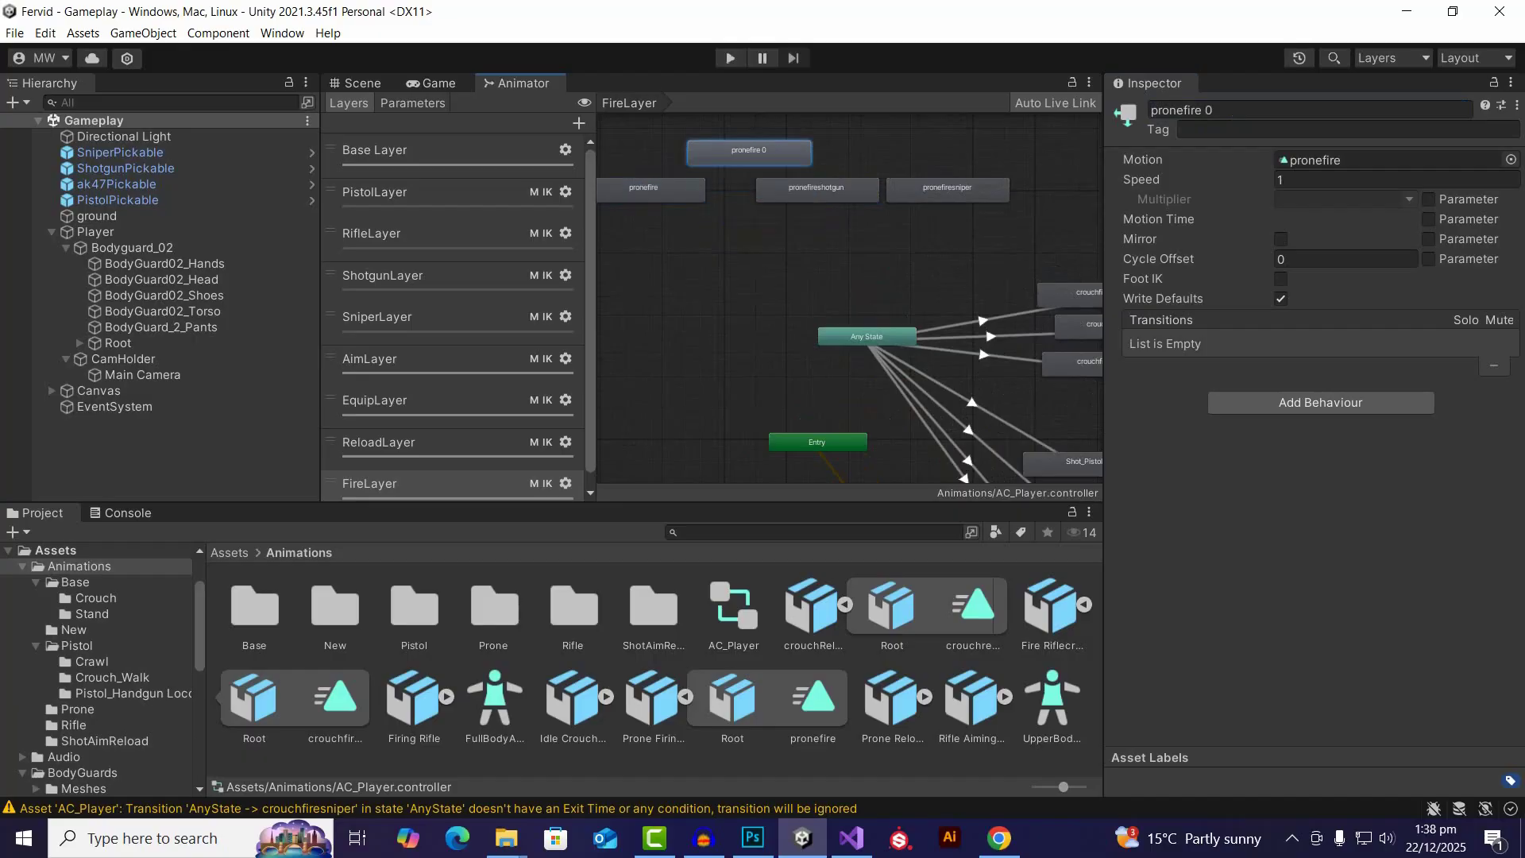
double_click(1208, 110)
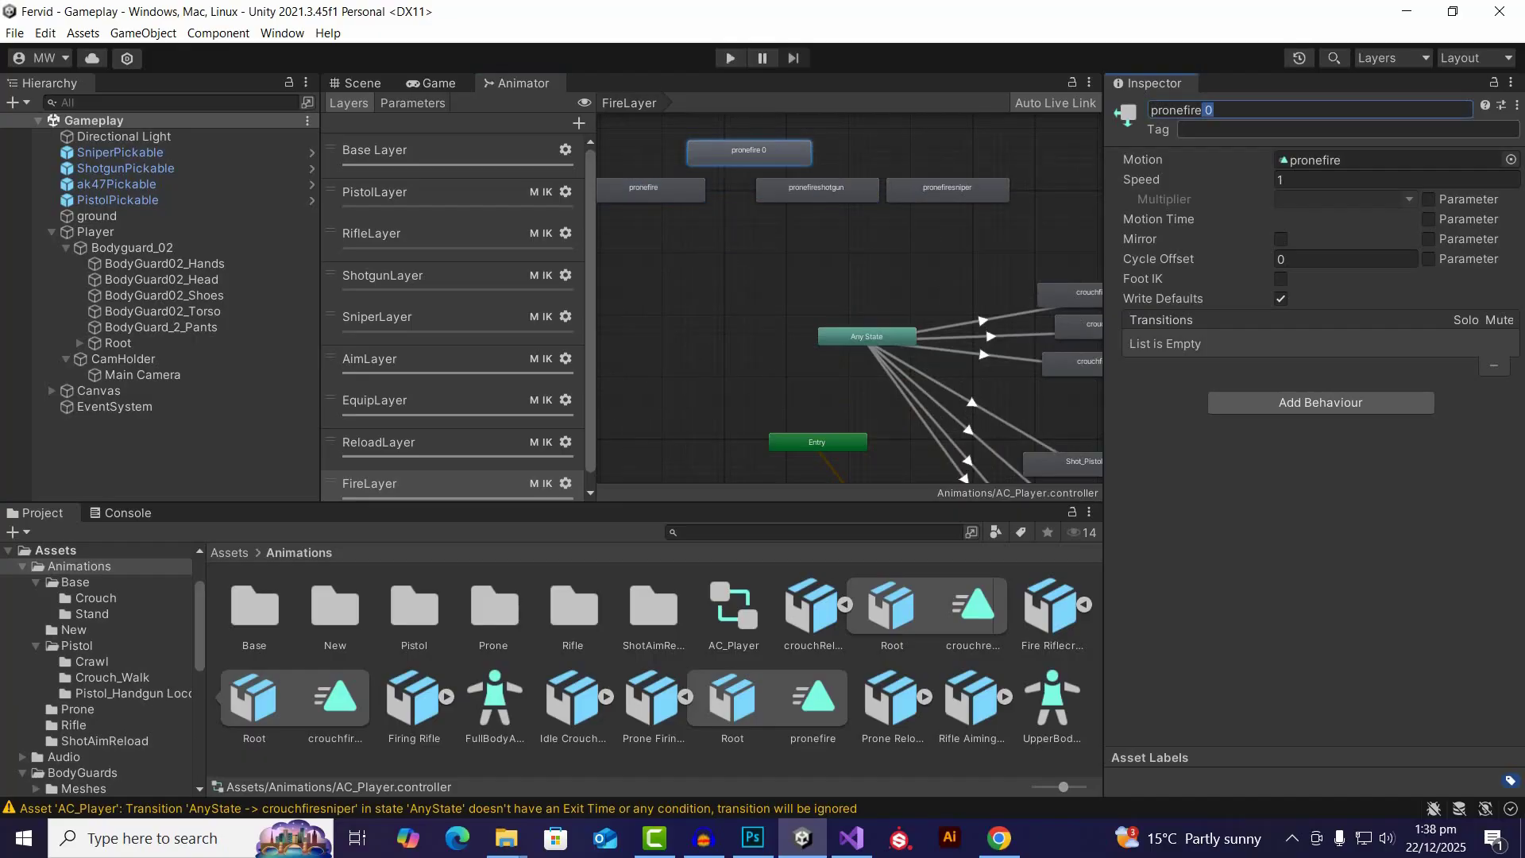
text(rifle)
key(Return)
drag(948, 187, 923, 150)
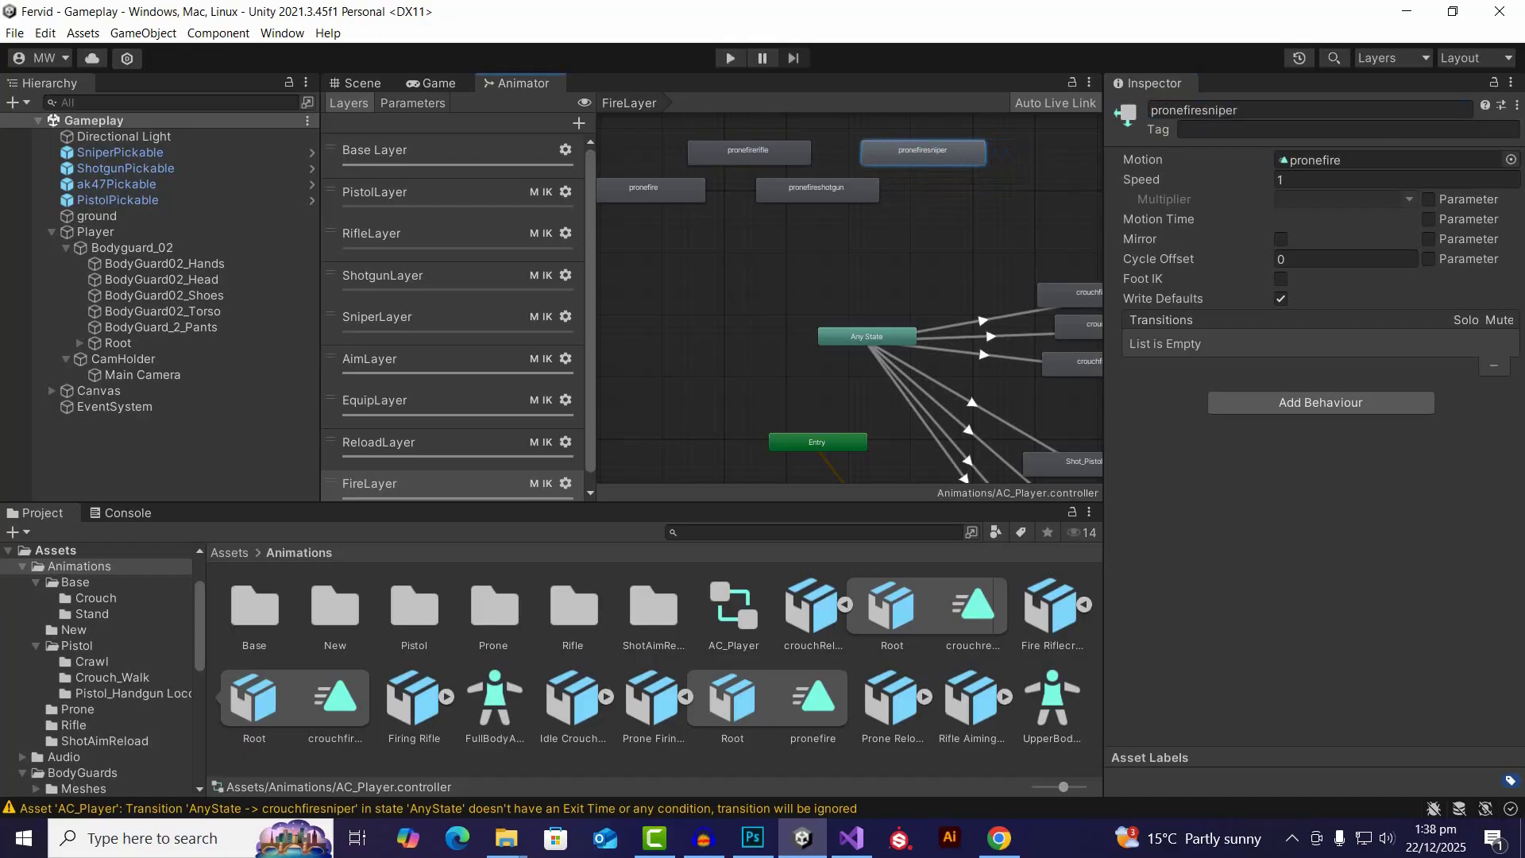
drag(826, 190, 832, 190)
Step: Rename the original pronefire state as pronefirepistol
click(653, 190)
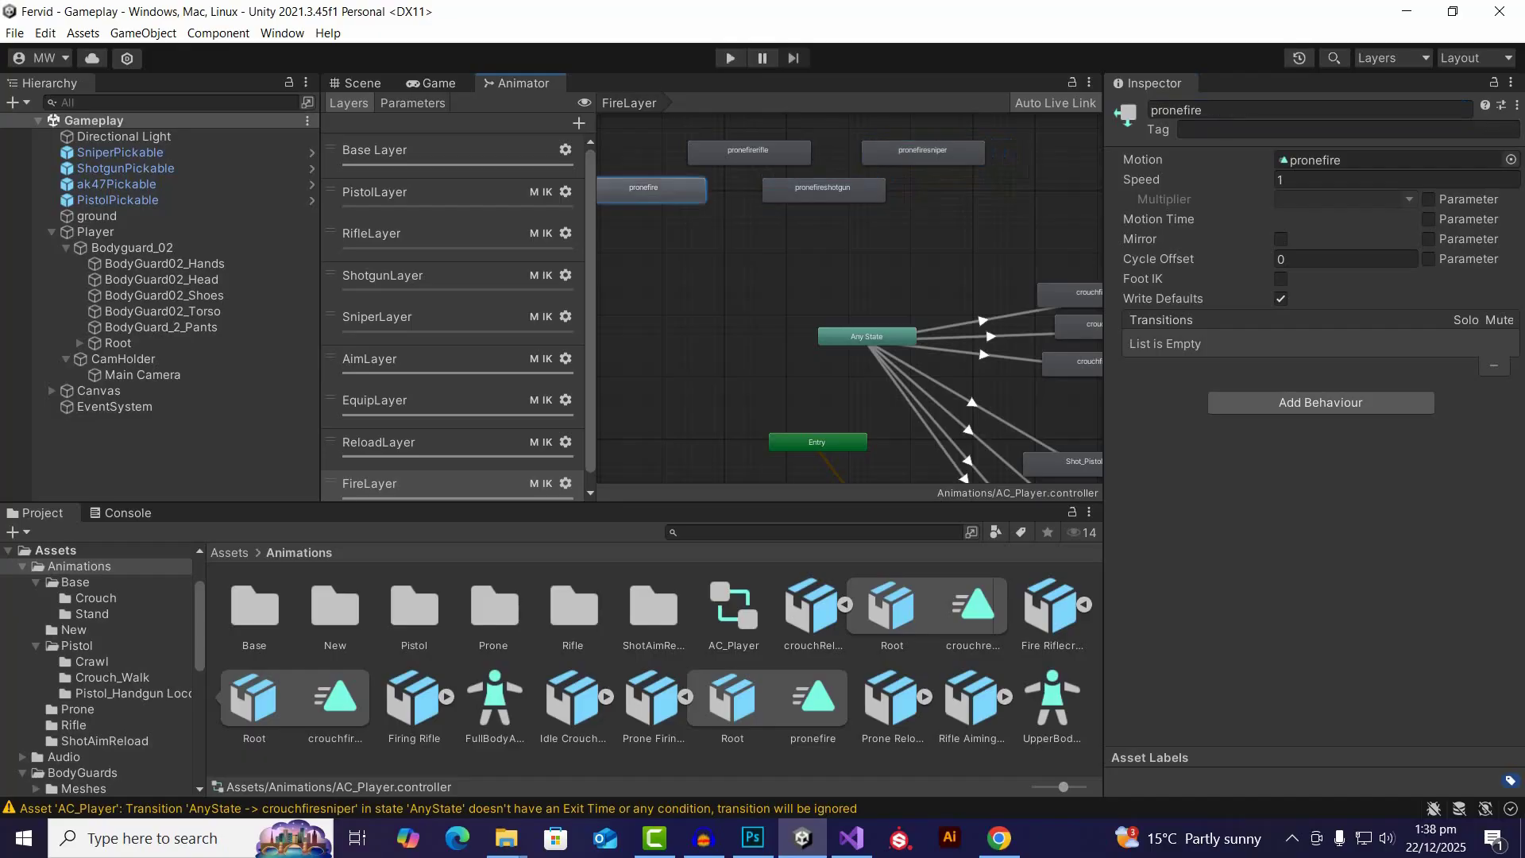
click(1240, 110)
click(1240, 110)
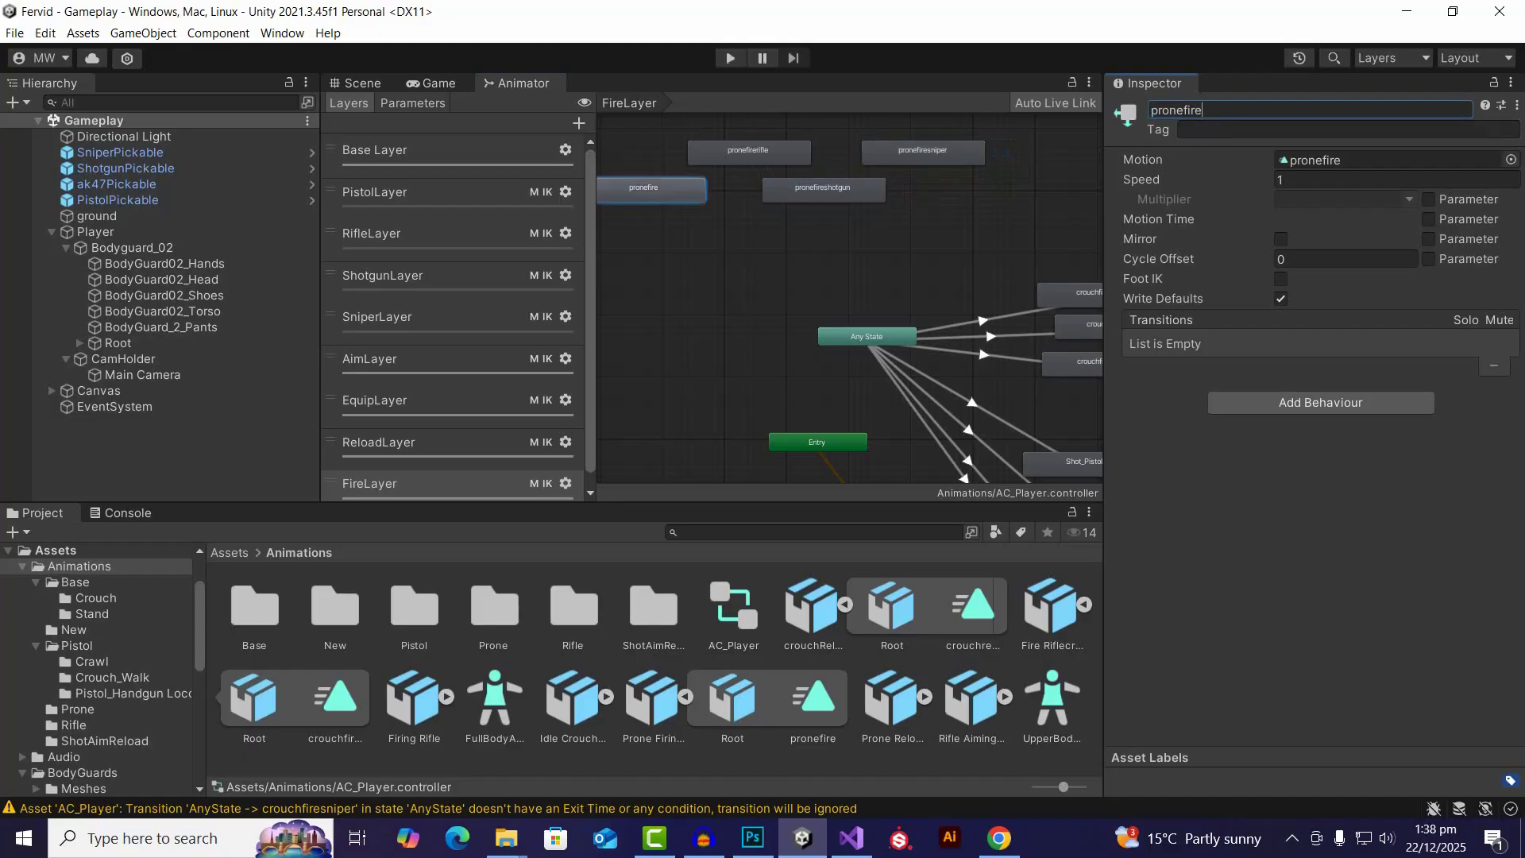
text(pistol)
key(Return)
Step: Move the Entry node farther left and the Exit node up and to the right of the crouch fire states
scroll(938, 338, down, 4)
scroll(846, 281, up, 2)
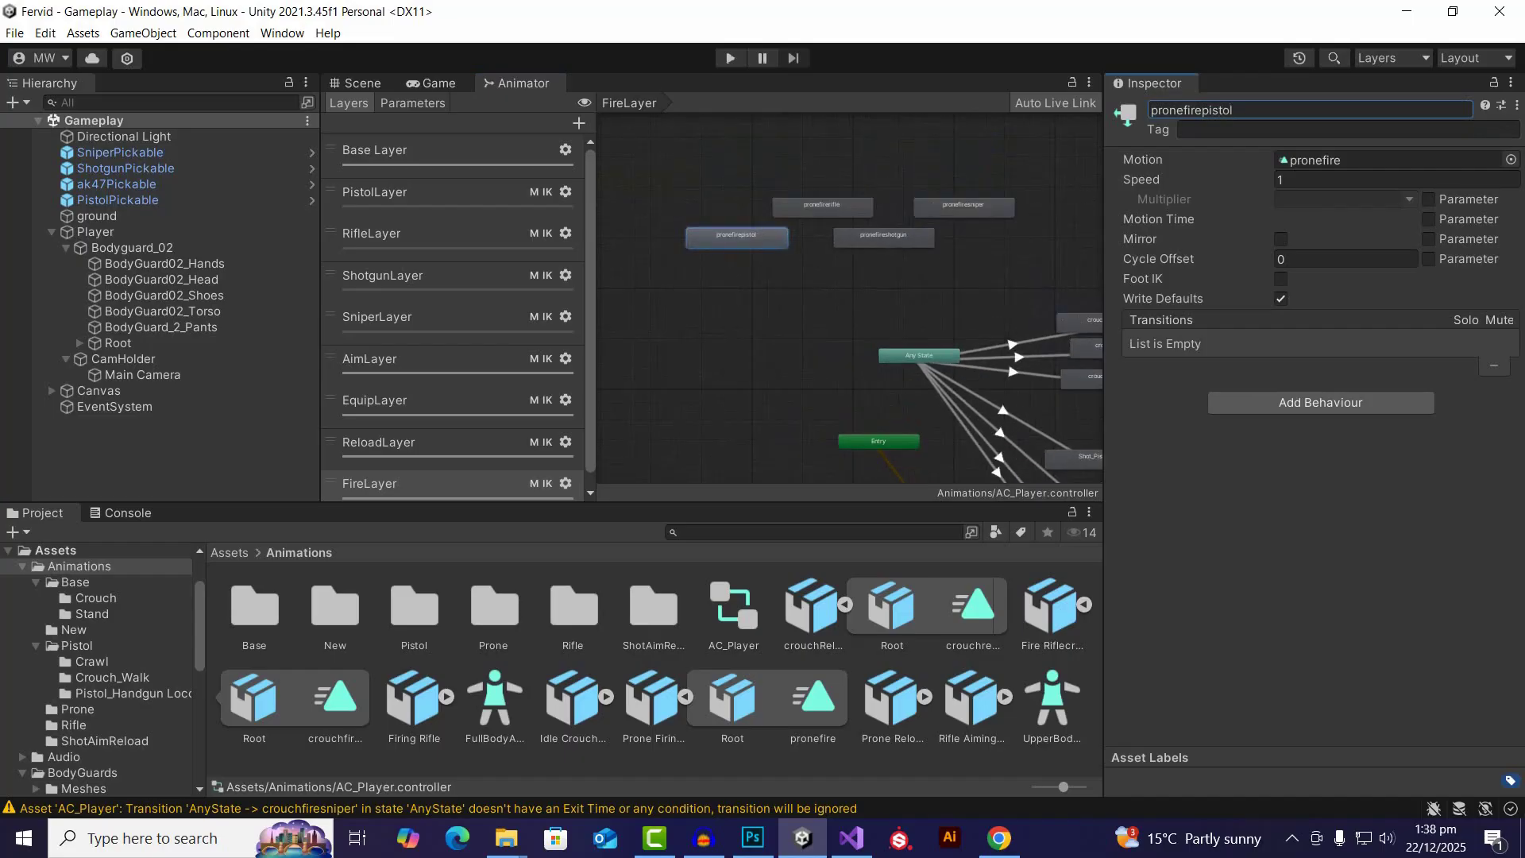
drag(879, 442, 794, 457)
scroll(836, 334, down, 5)
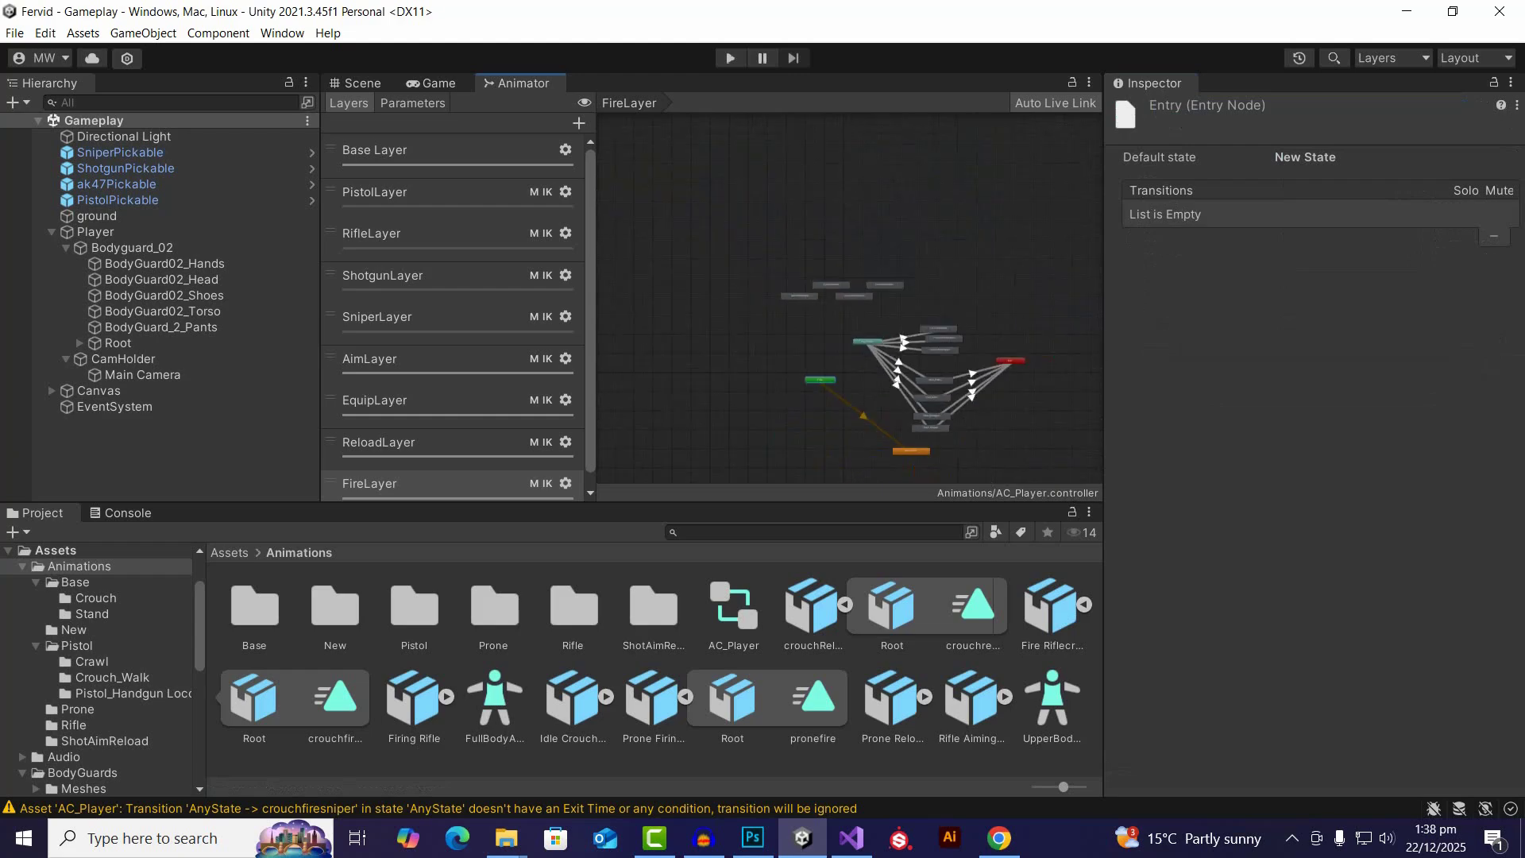
scroll(1013, 369, up, 3)
drag(1011, 356, 1067, 283)
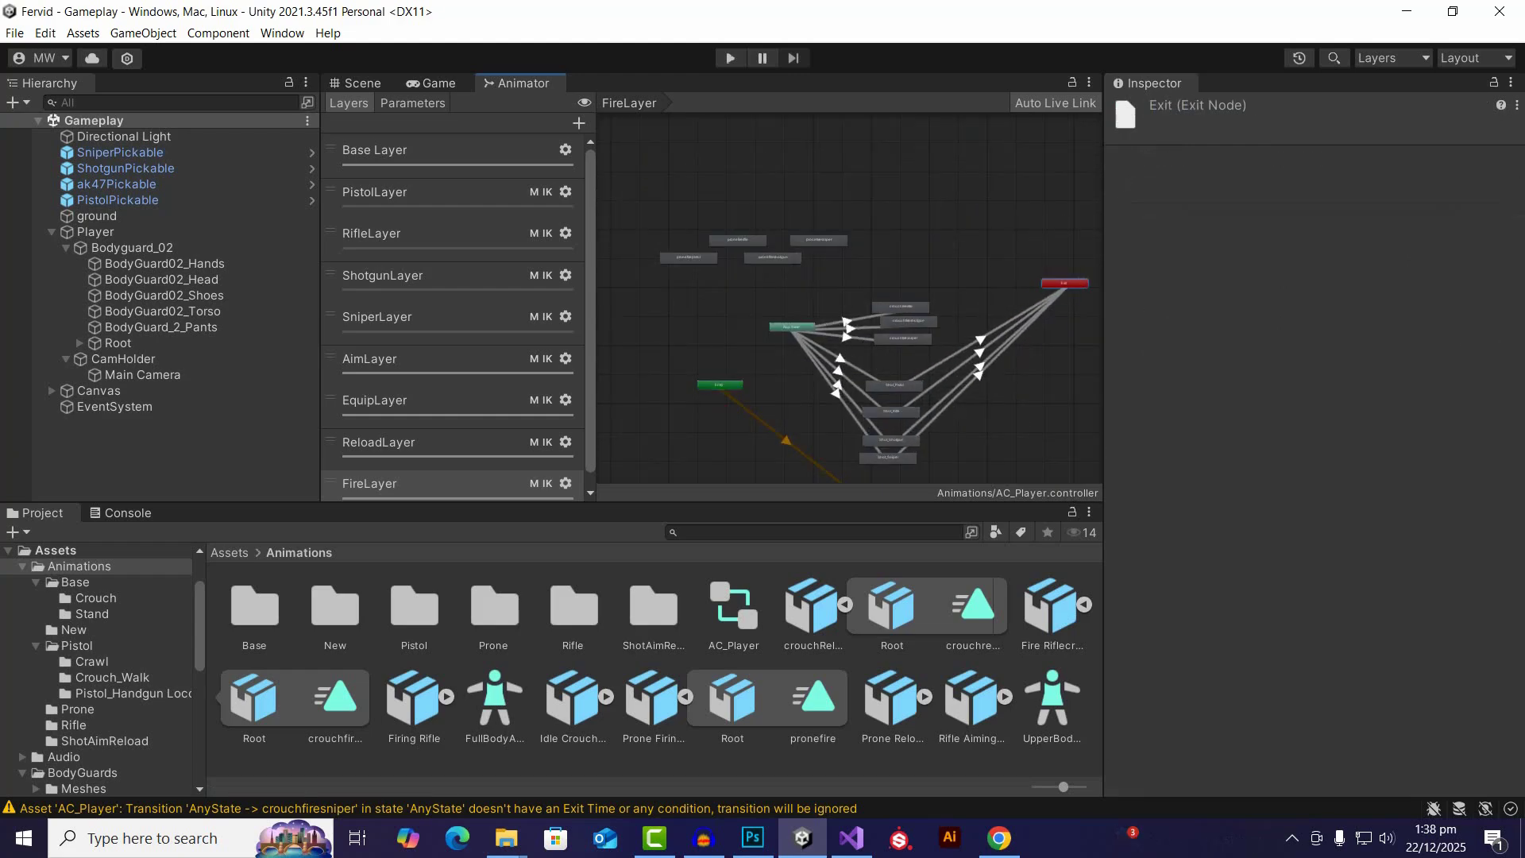
Step: Create a transition from the crouchfirerifle state to Exit
right_click(900, 306)
click(945, 320)
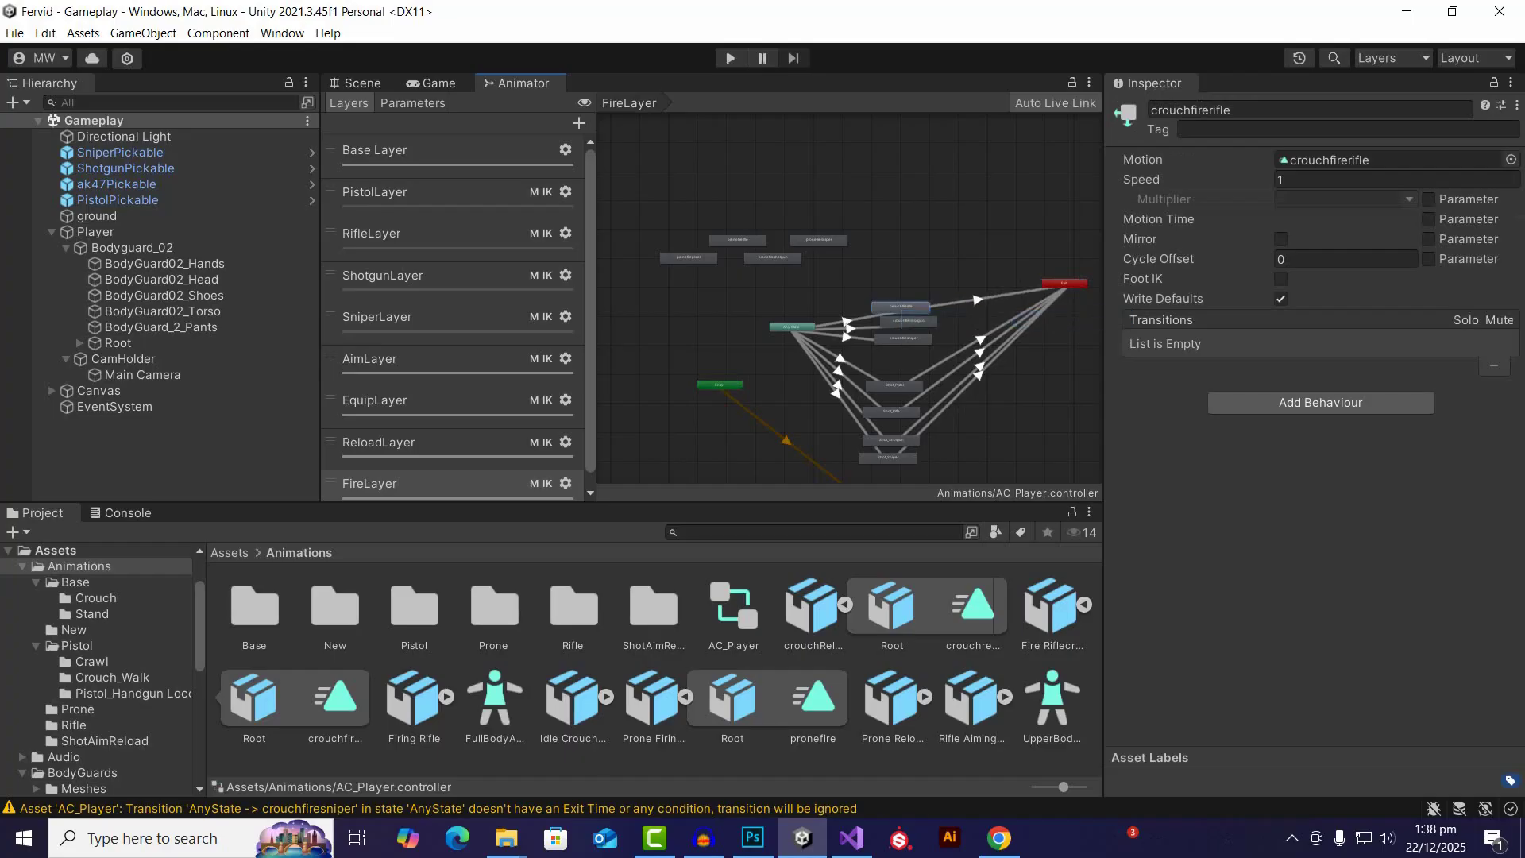
click(1039, 291)
right_click(901, 307)
click(929, 314)
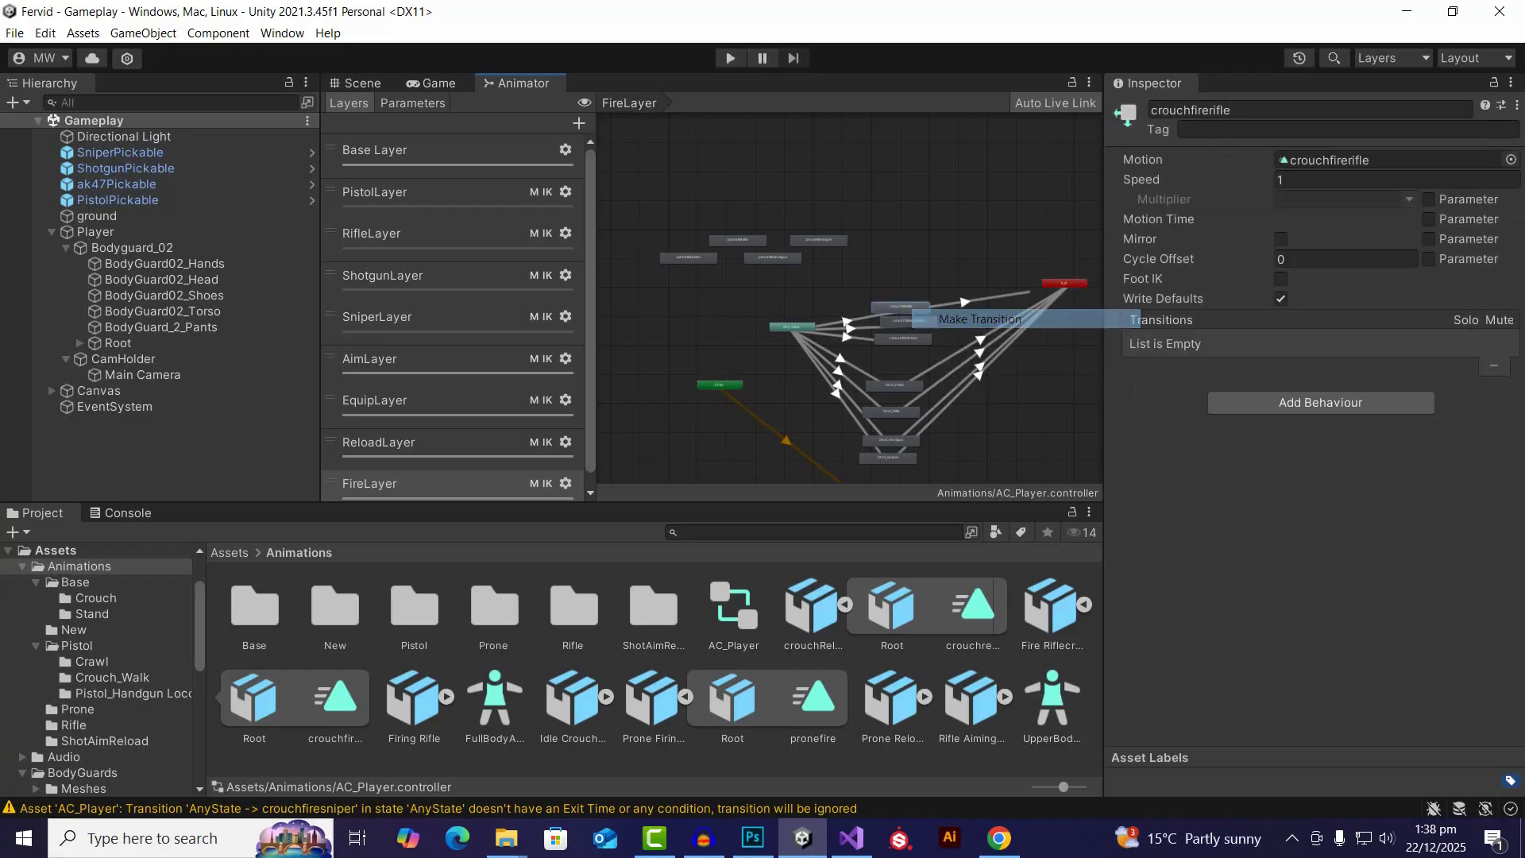
click(1065, 284)
Step: Create transitions to Exit from the crouchfireshotgun and crouchfiresniper states
right_click(910, 319)
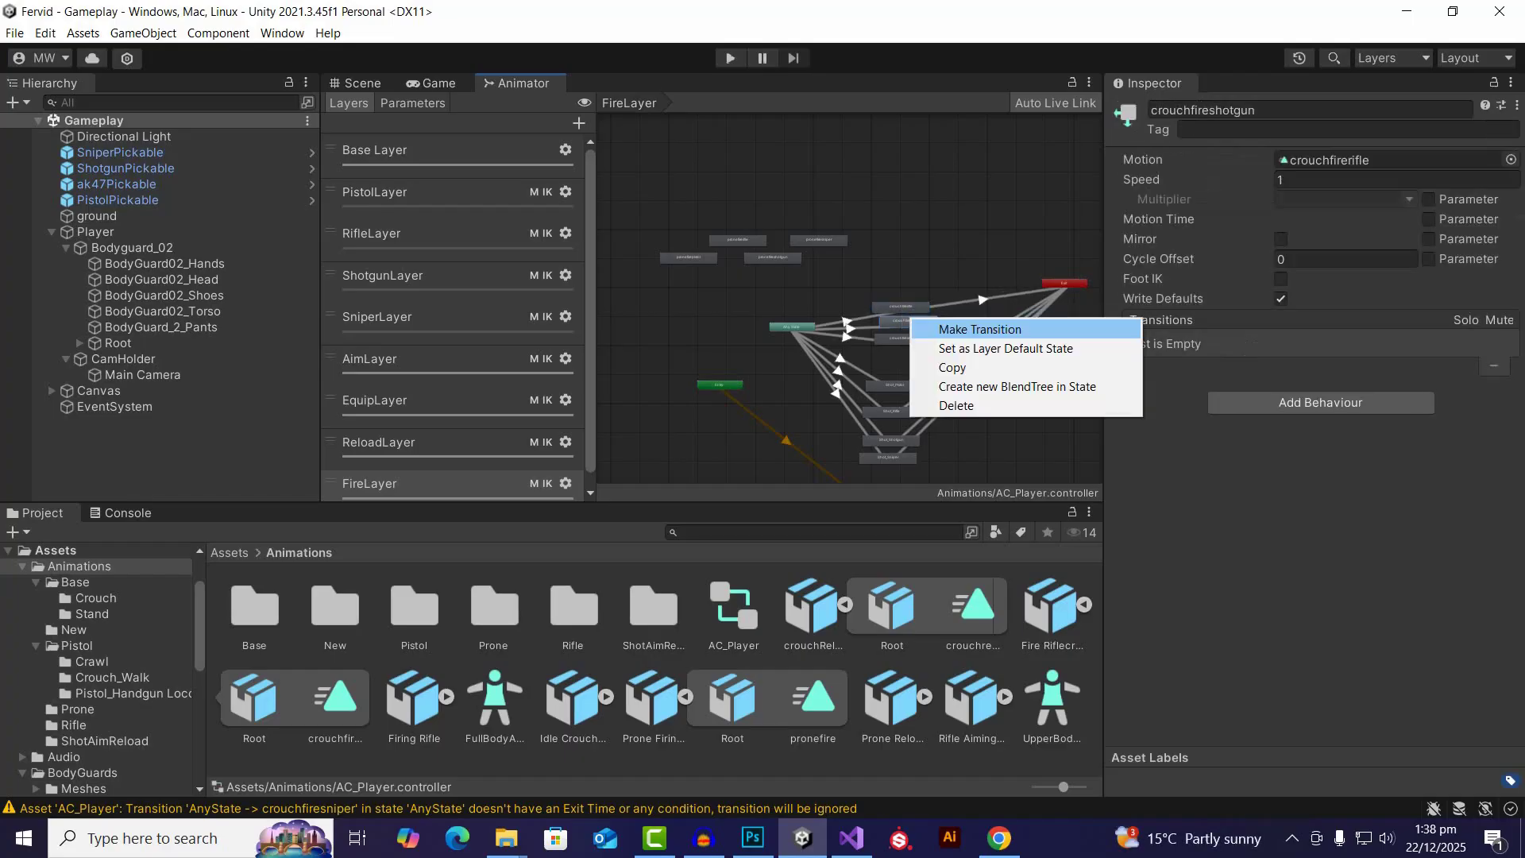
click(953, 331)
click(1064, 283)
right_click(915, 339)
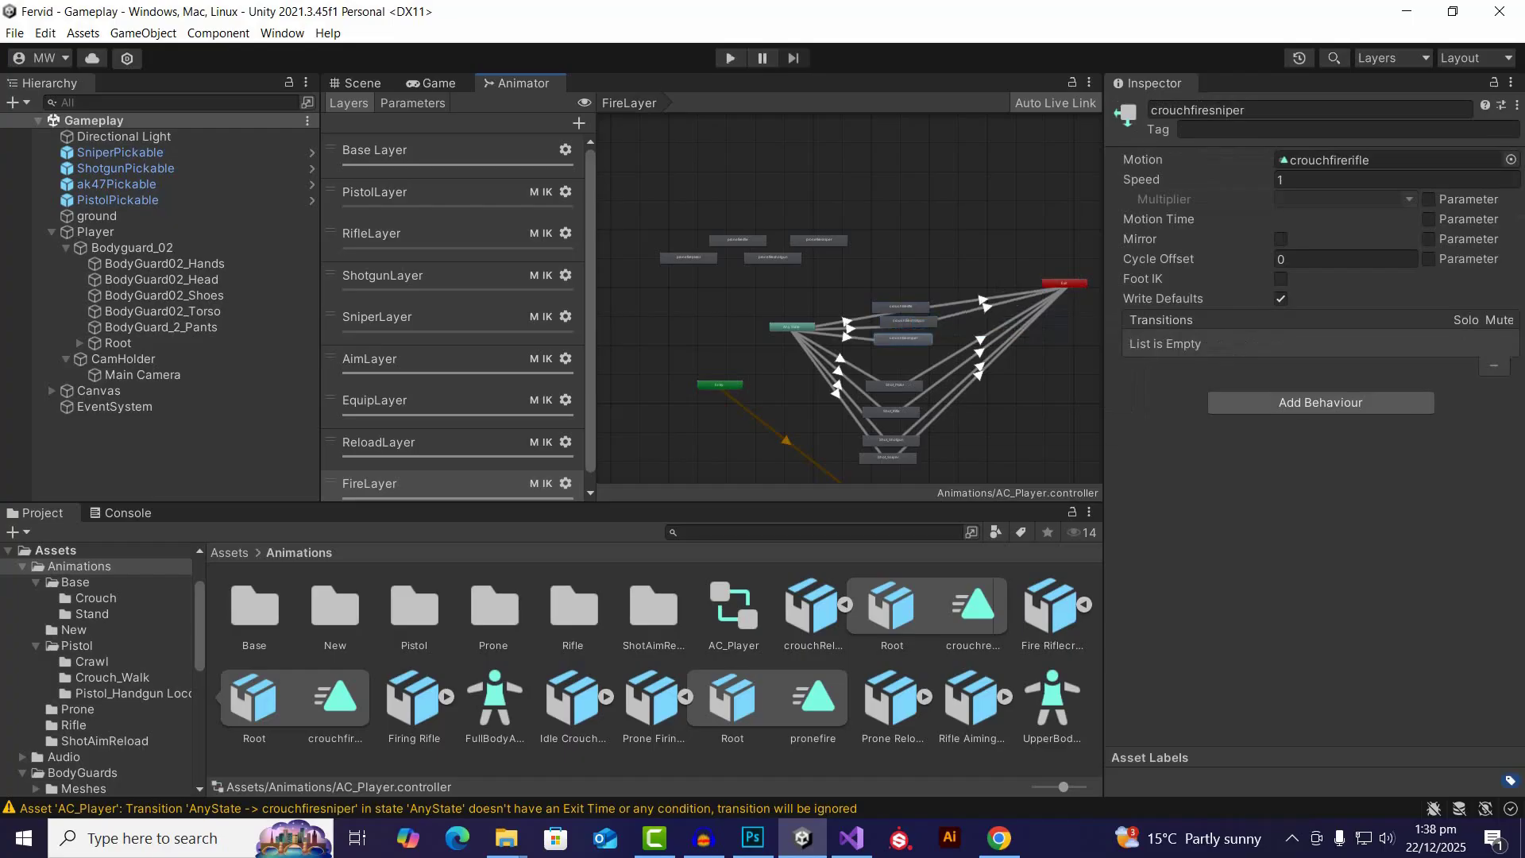
click(953, 352)
click(1065, 283)
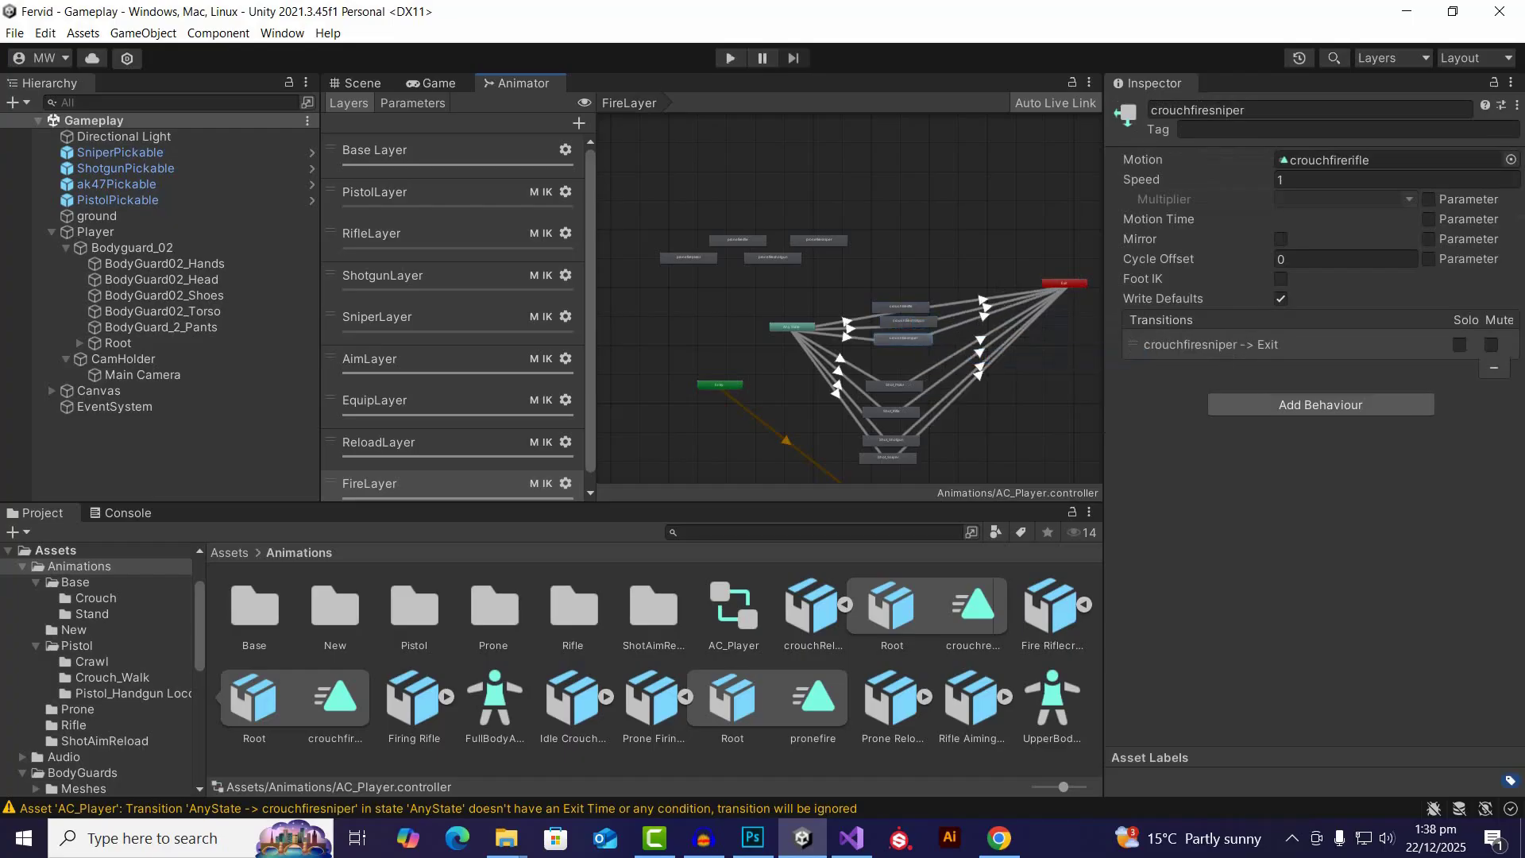
Step: Arrange the prone states in a staggered column above Any State, ordered pronefirerifle, pronefiresniper, pronefireshotgun and pronefirepistol from top to bottom
scroll(701, 257, up, 3)
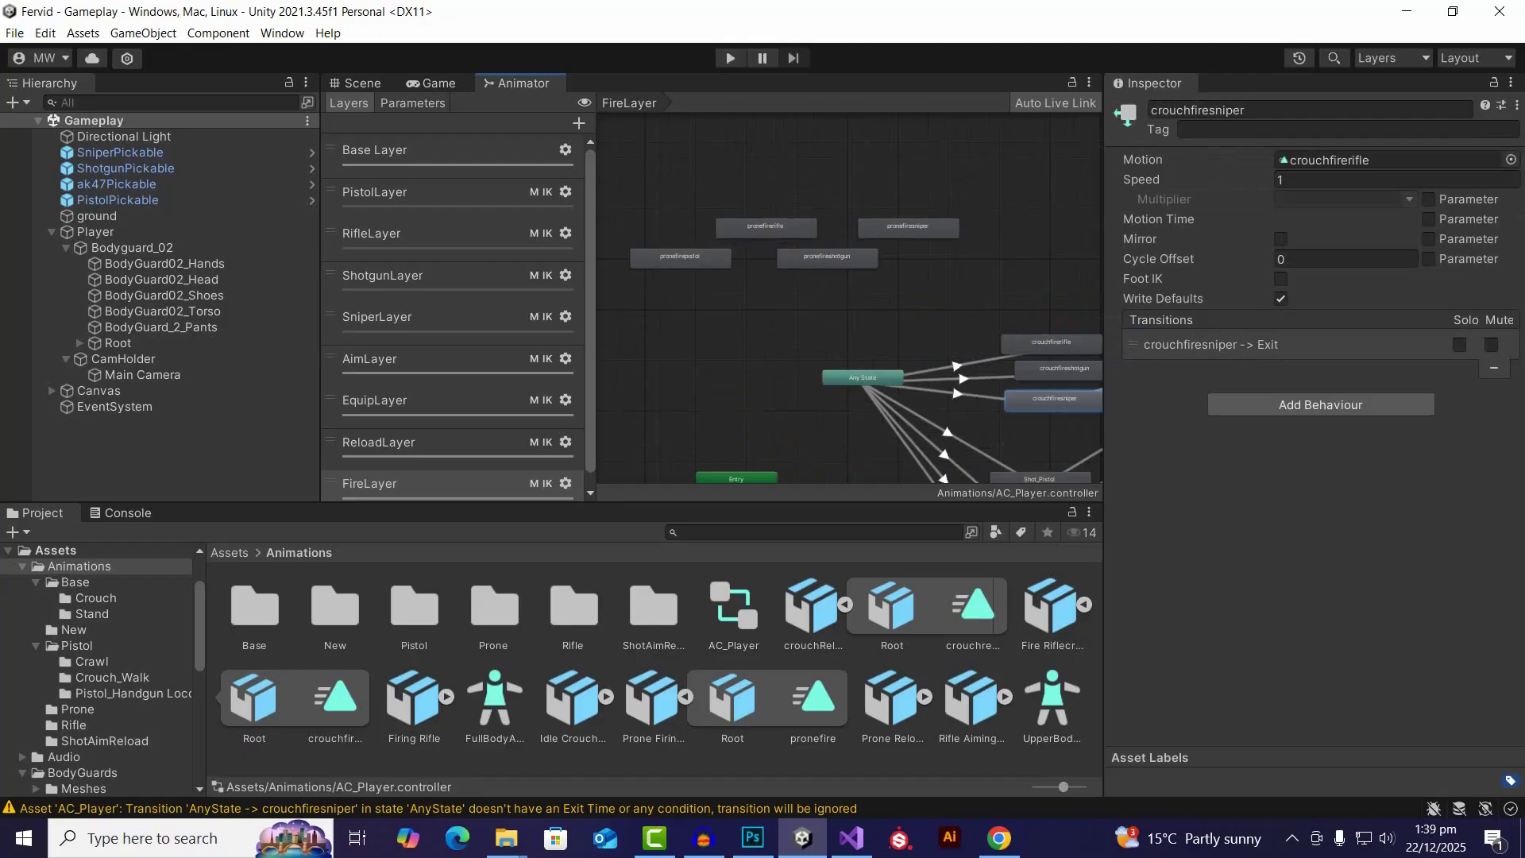
drag(766, 228, 837, 176)
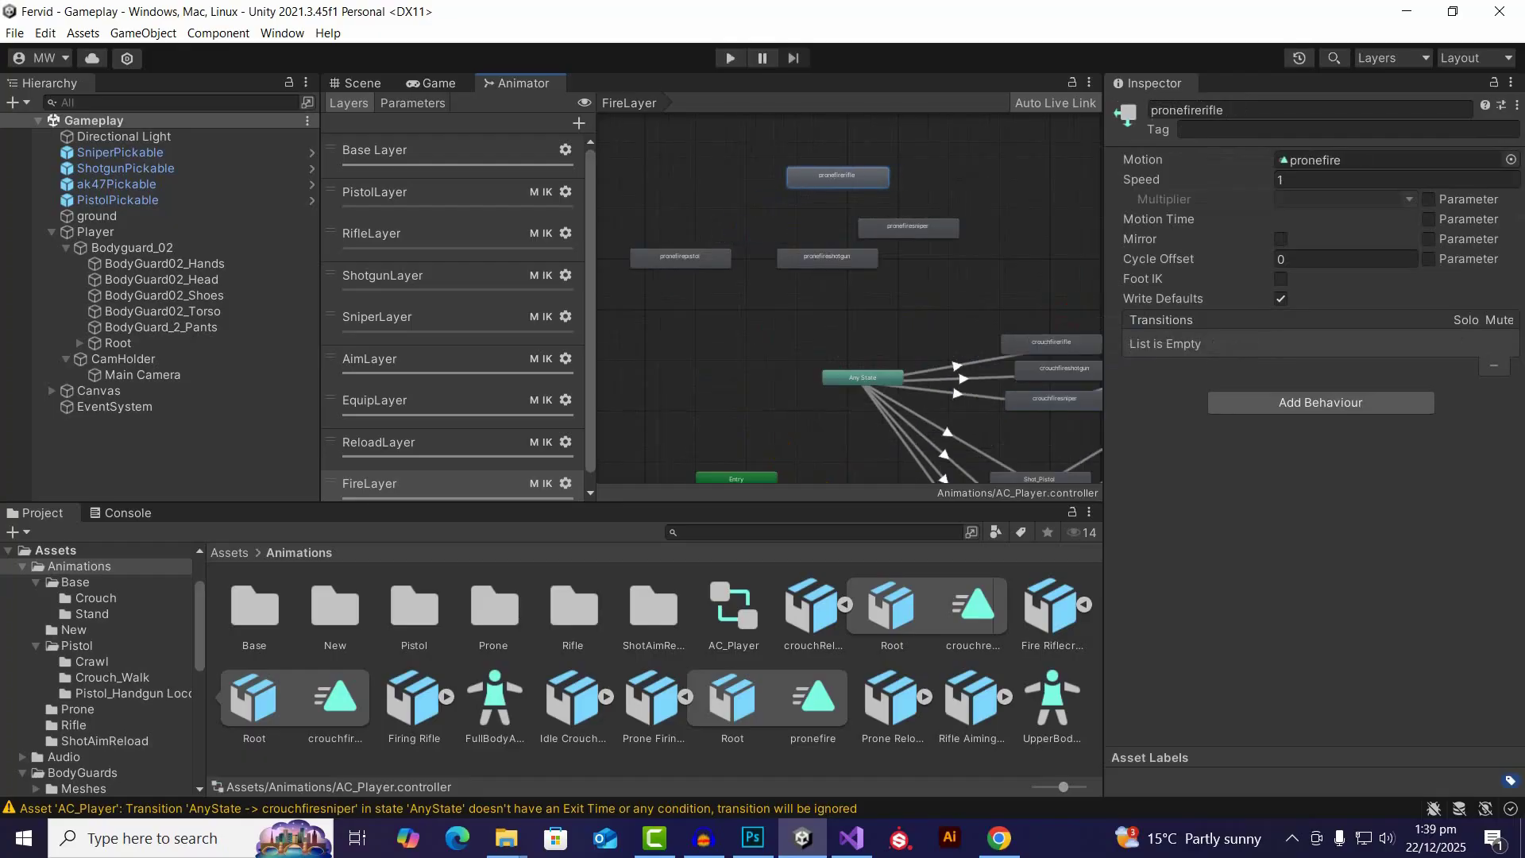
drag(908, 226, 918, 218)
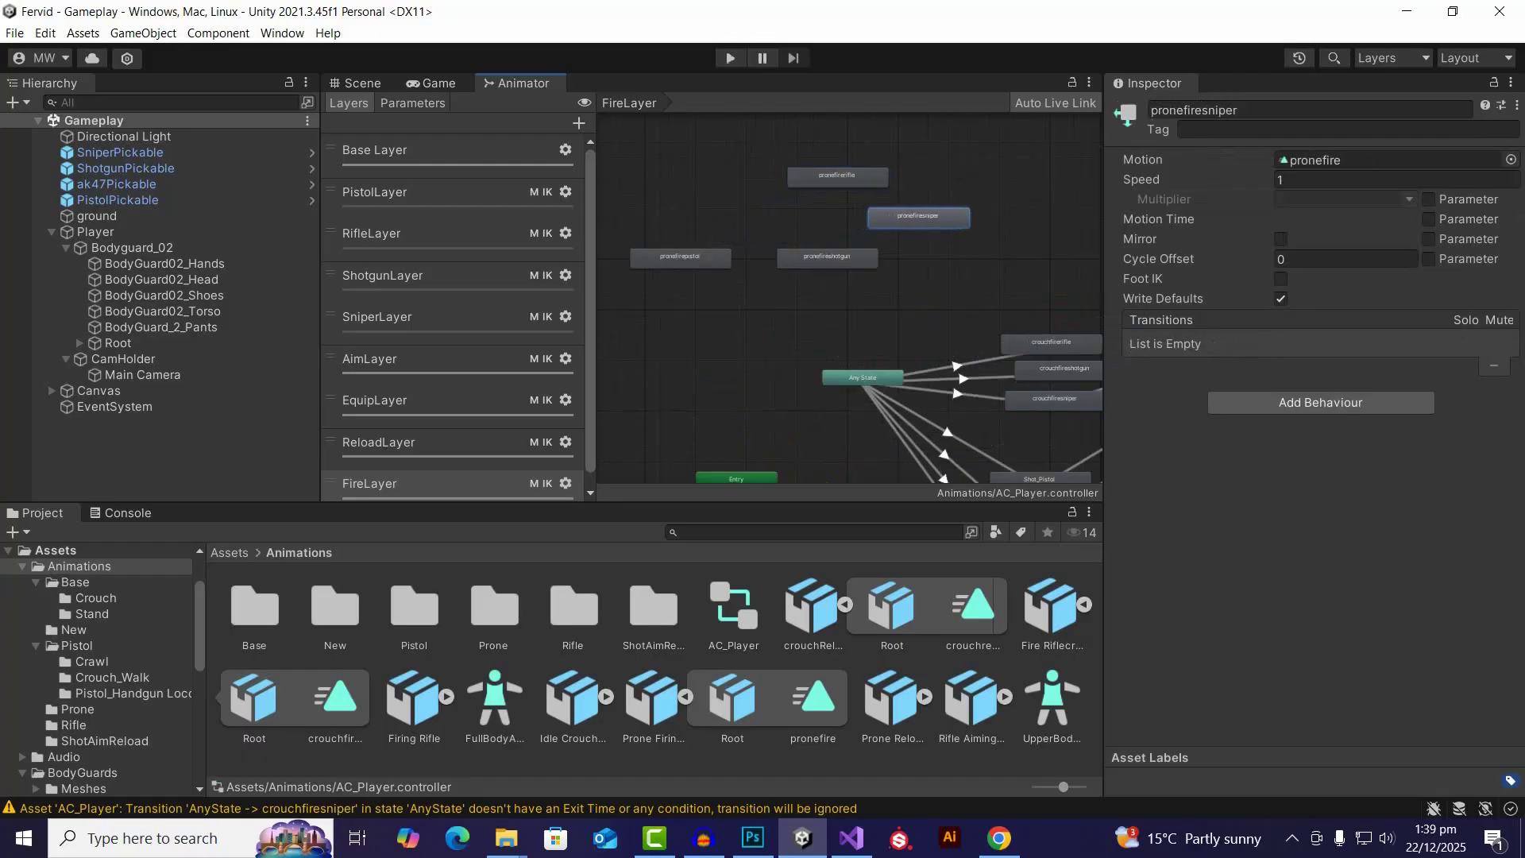
drag(827, 257, 949, 257)
drag(680, 256, 994, 287)
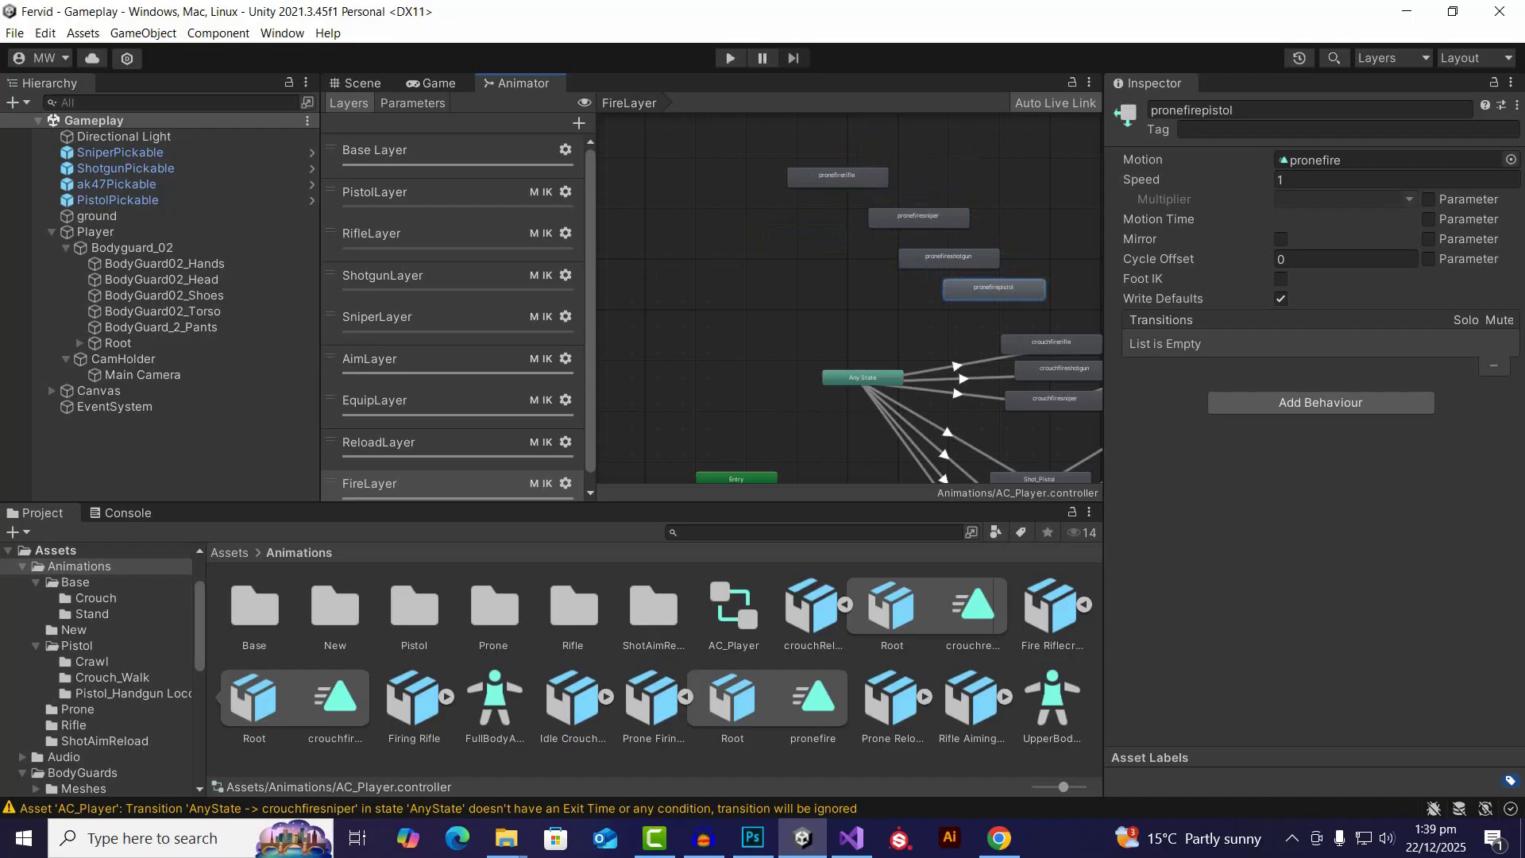
scroll(850, 298, down, 2)
mouse_move(906, 211)
mouse_down()
mouse_move(929, 211)
mouse_move(898, 211)
mouse_move(913, 237)
mouse_up()
drag(882, 179, 886, 183)
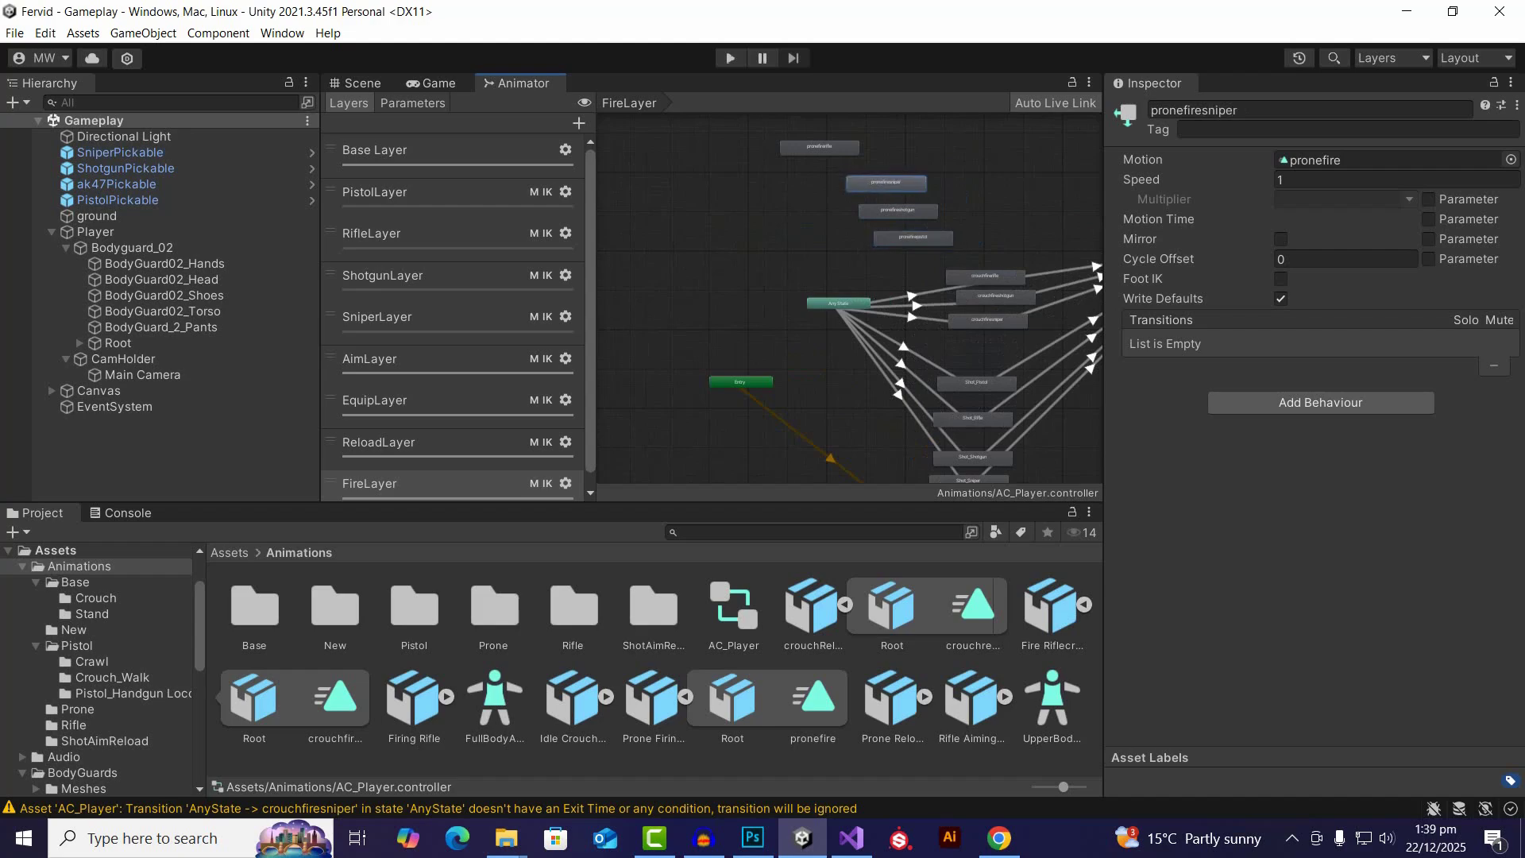
drag(819, 147, 868, 160)
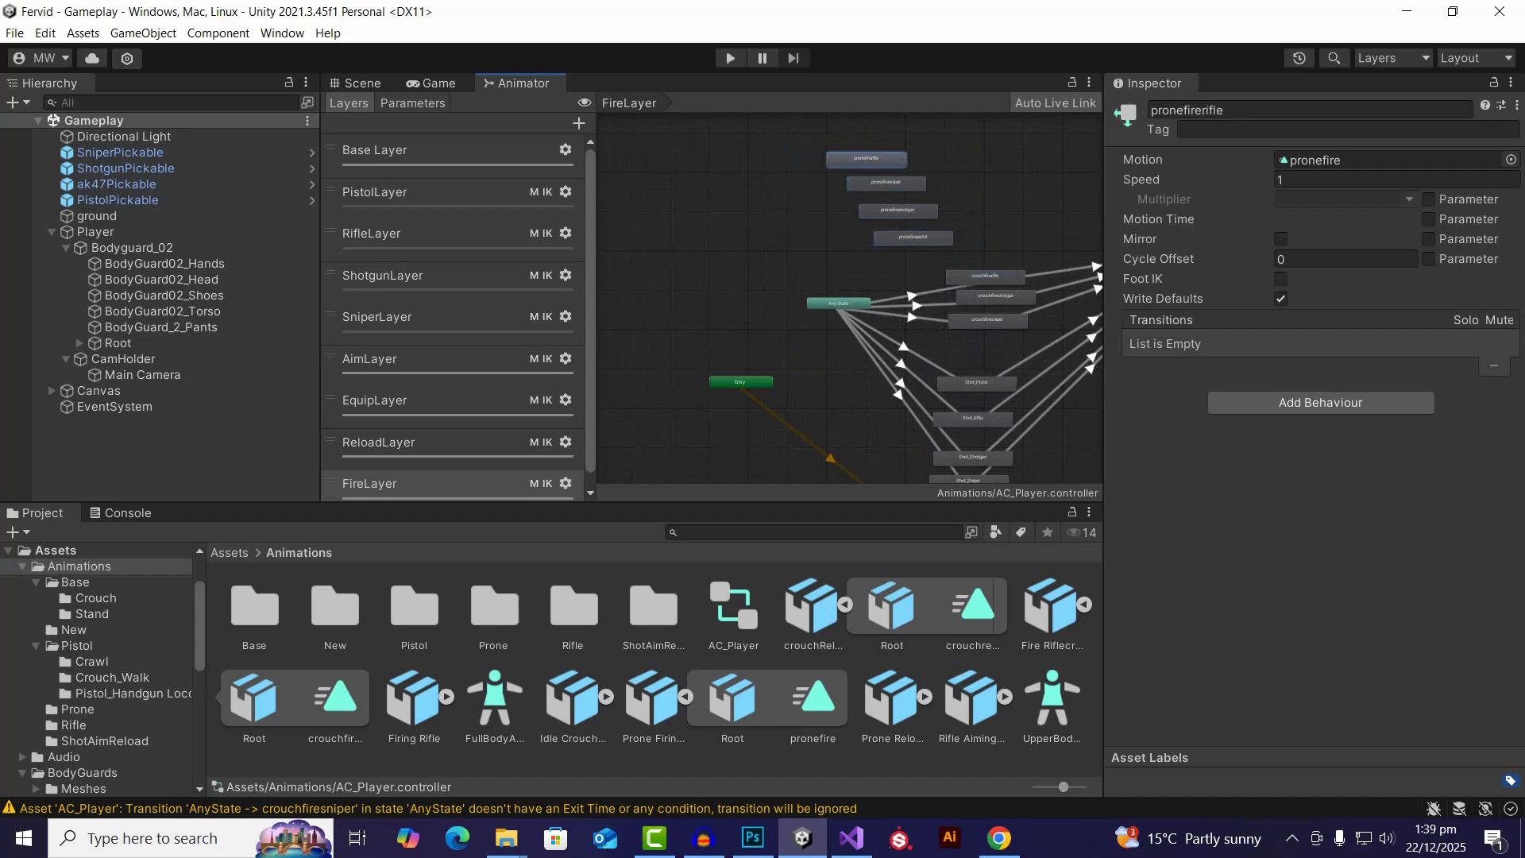
Step: Create a transition from Any State to the pronefirepistol state
scroll(866, 196, up, 3)
right_click(822, 384)
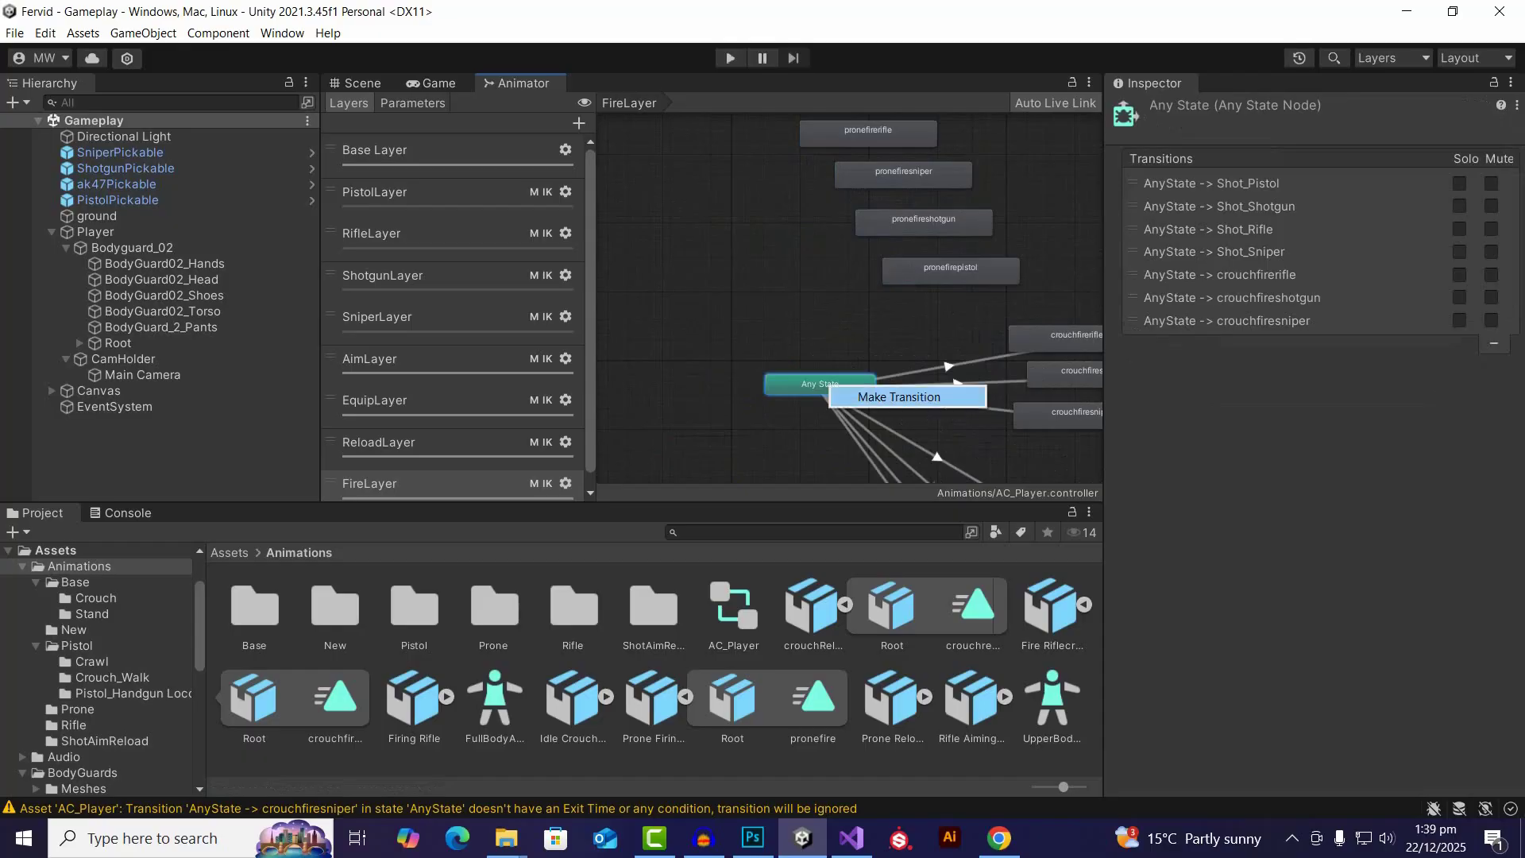
click(866, 395)
click(938, 274)
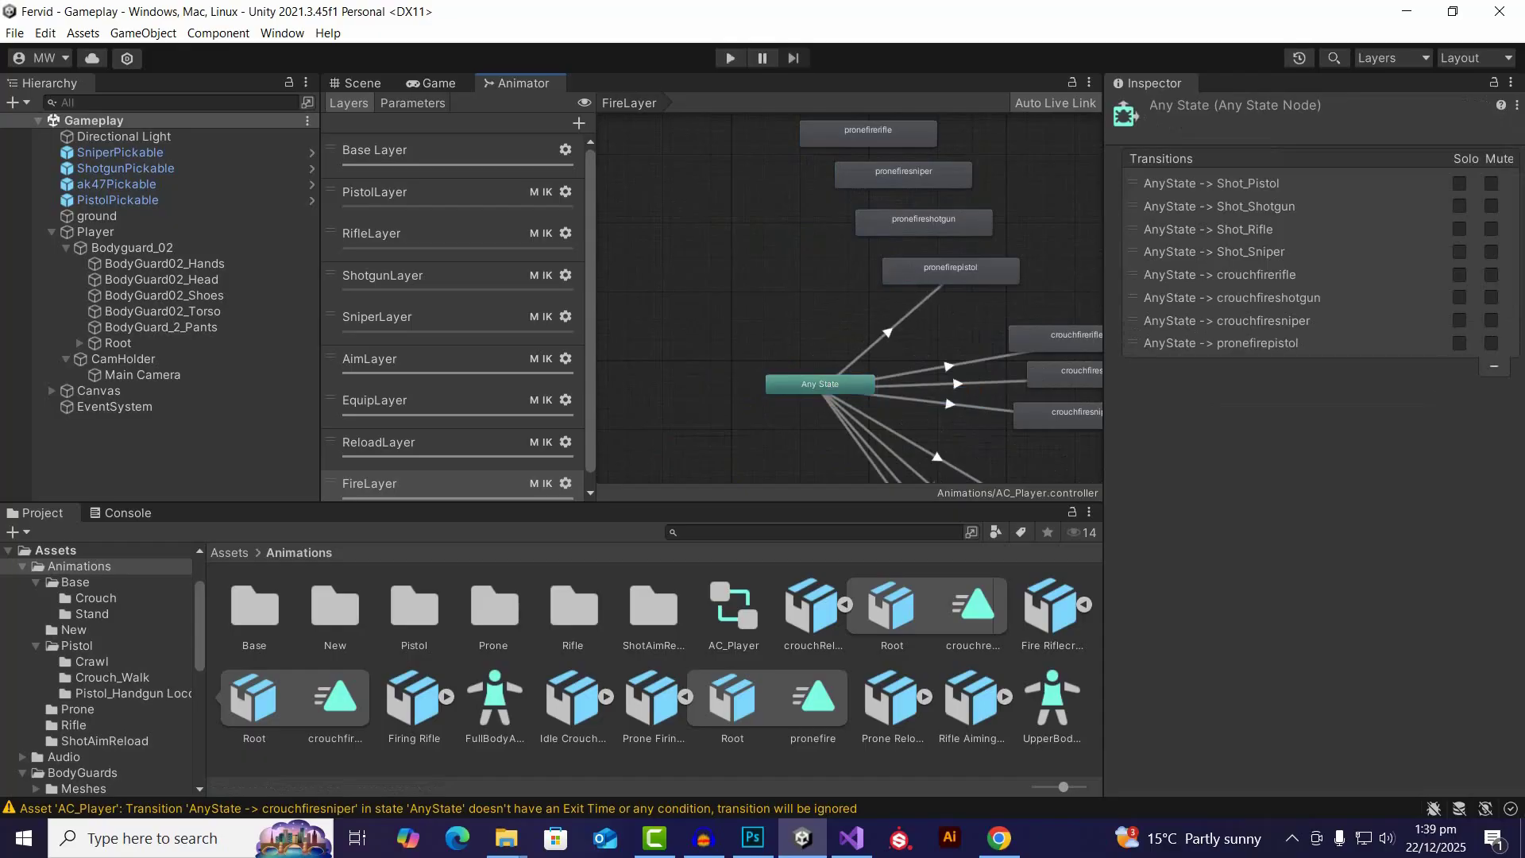
Step: Add a HasWeapon true condition and a Fire condition to the Any State to pronefirepistol transition
click(887, 332)
scroll(1310, 318, down, 4)
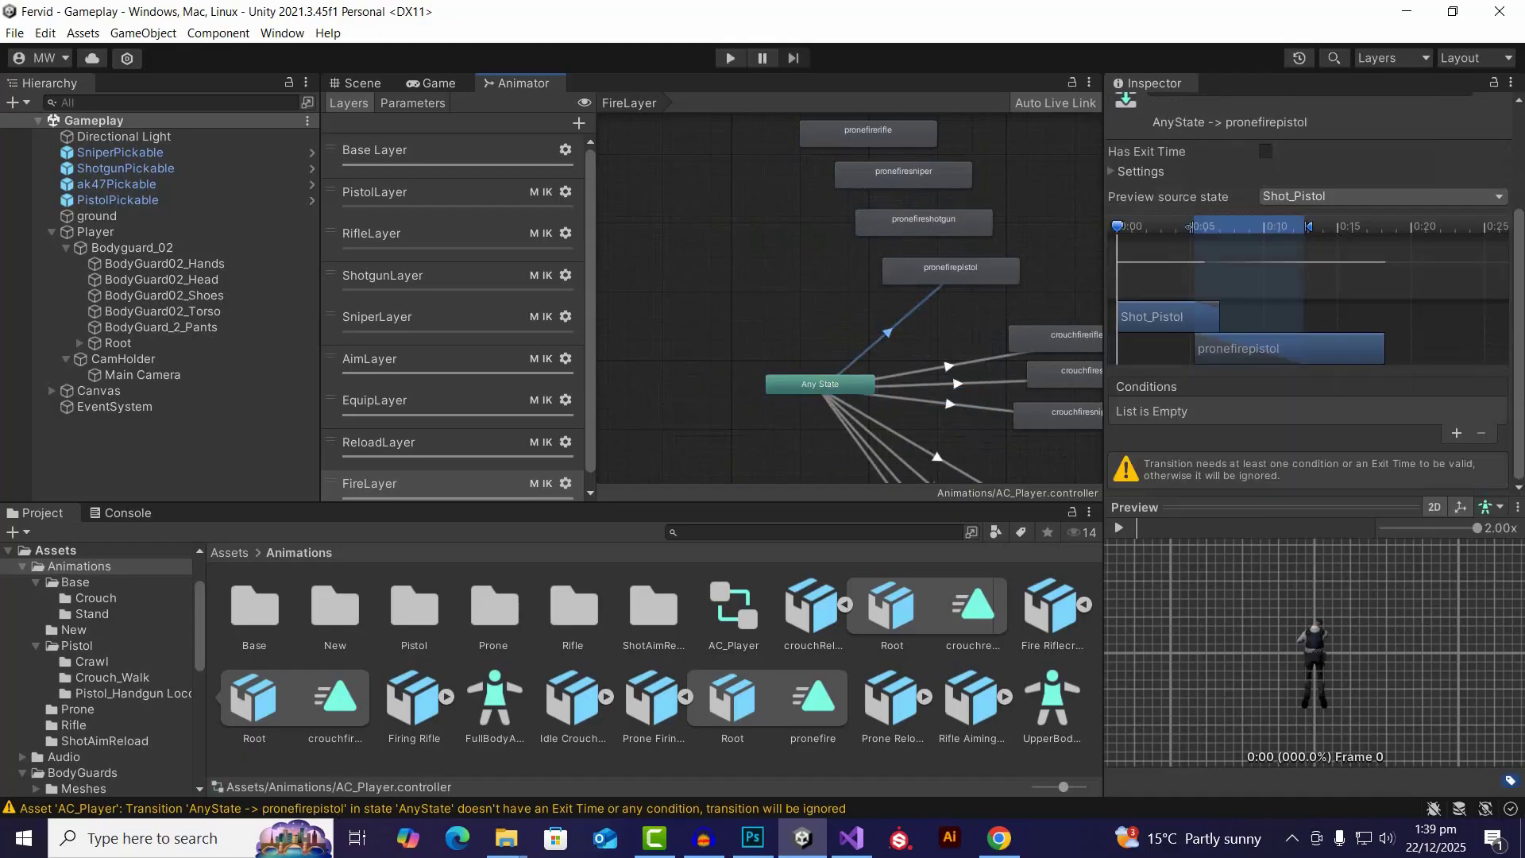
click(1457, 433)
click(1215, 448)
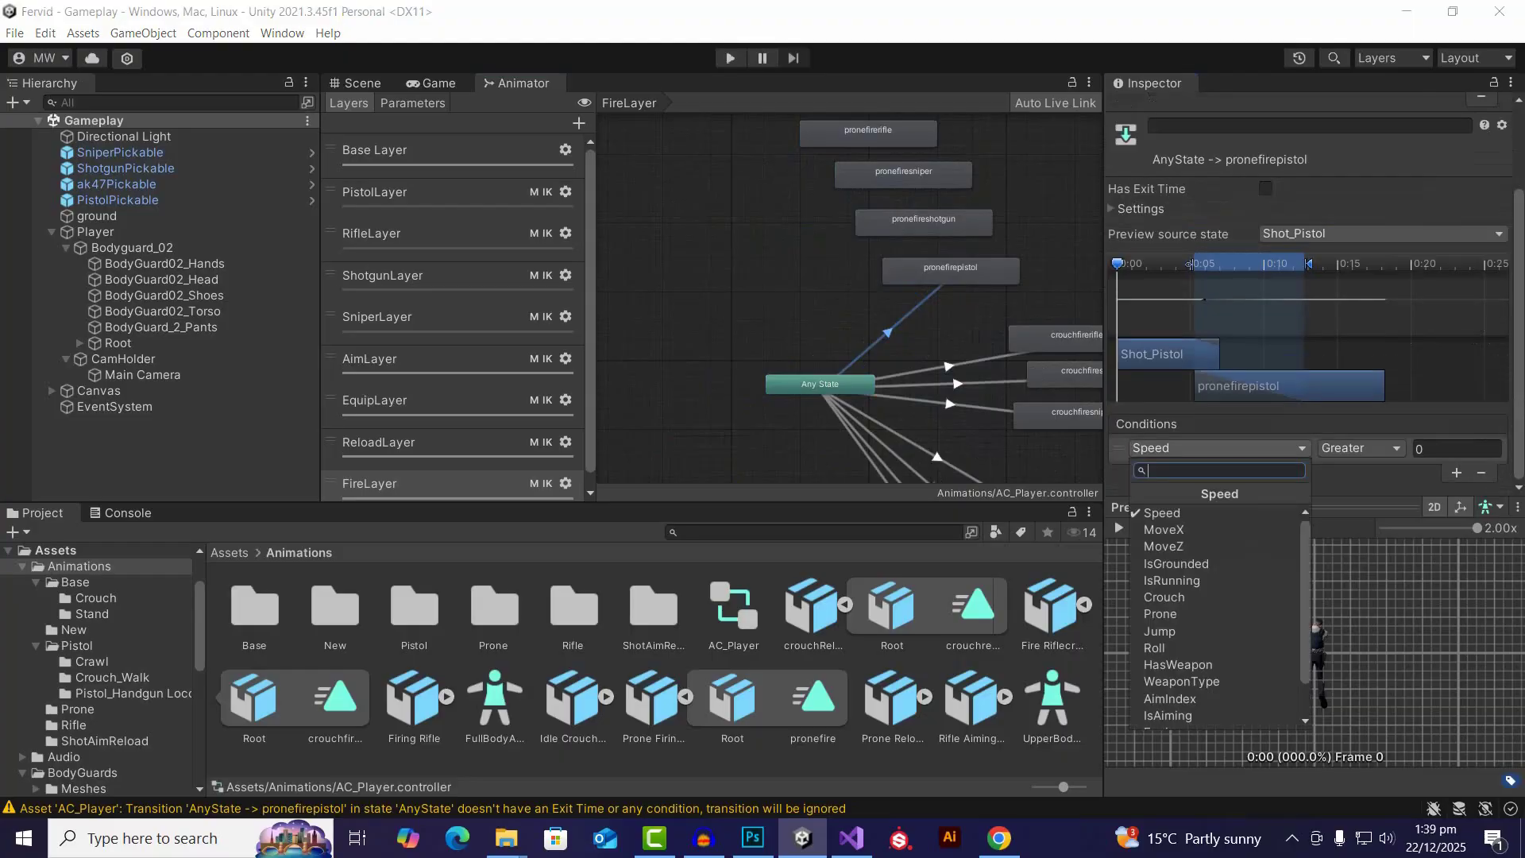
click(1178, 664)
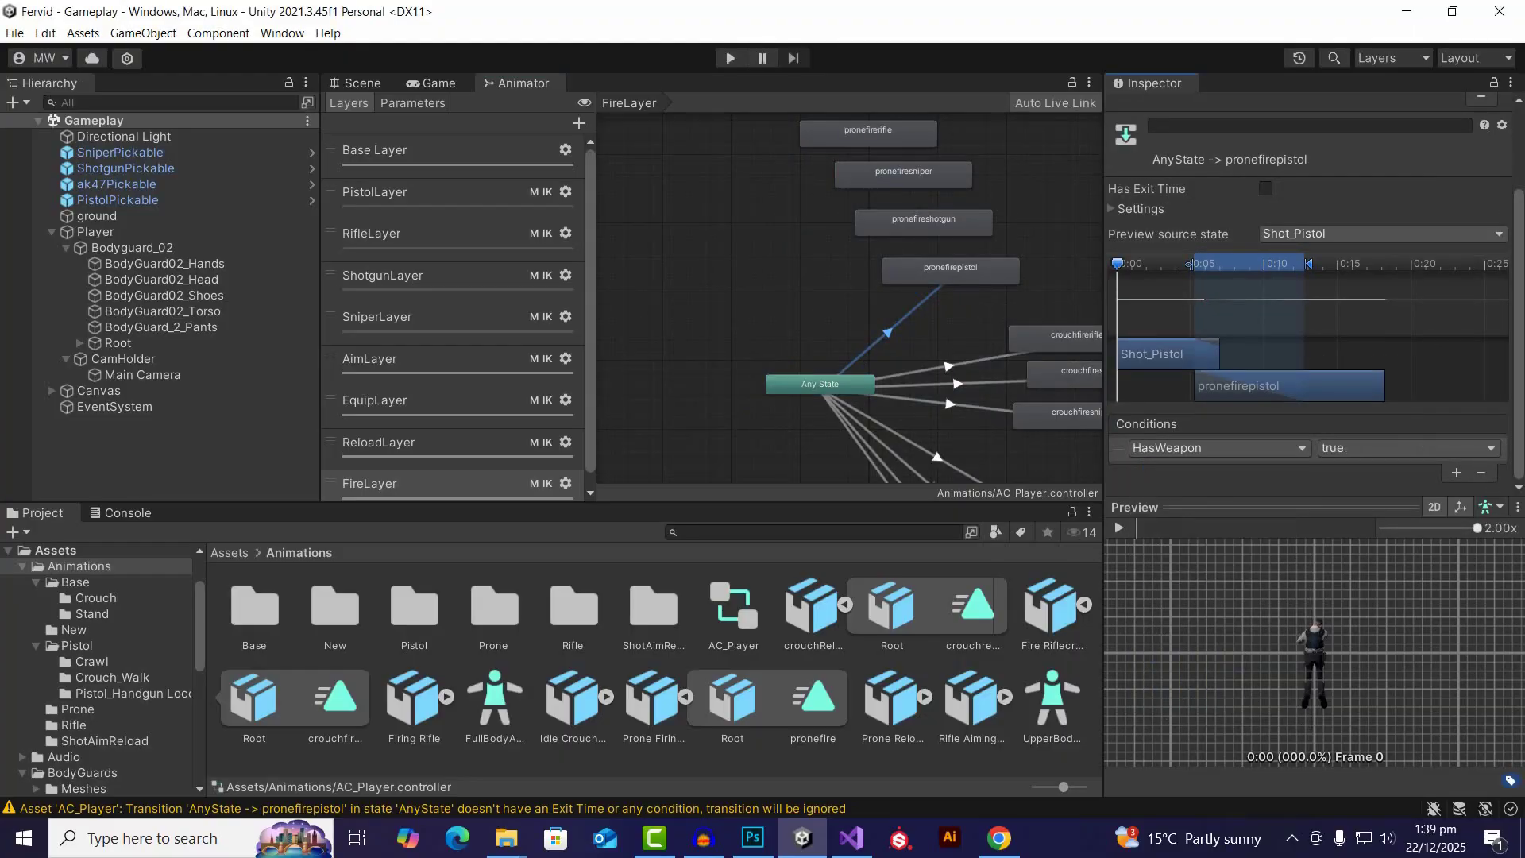
click(1458, 473)
click(1216, 472)
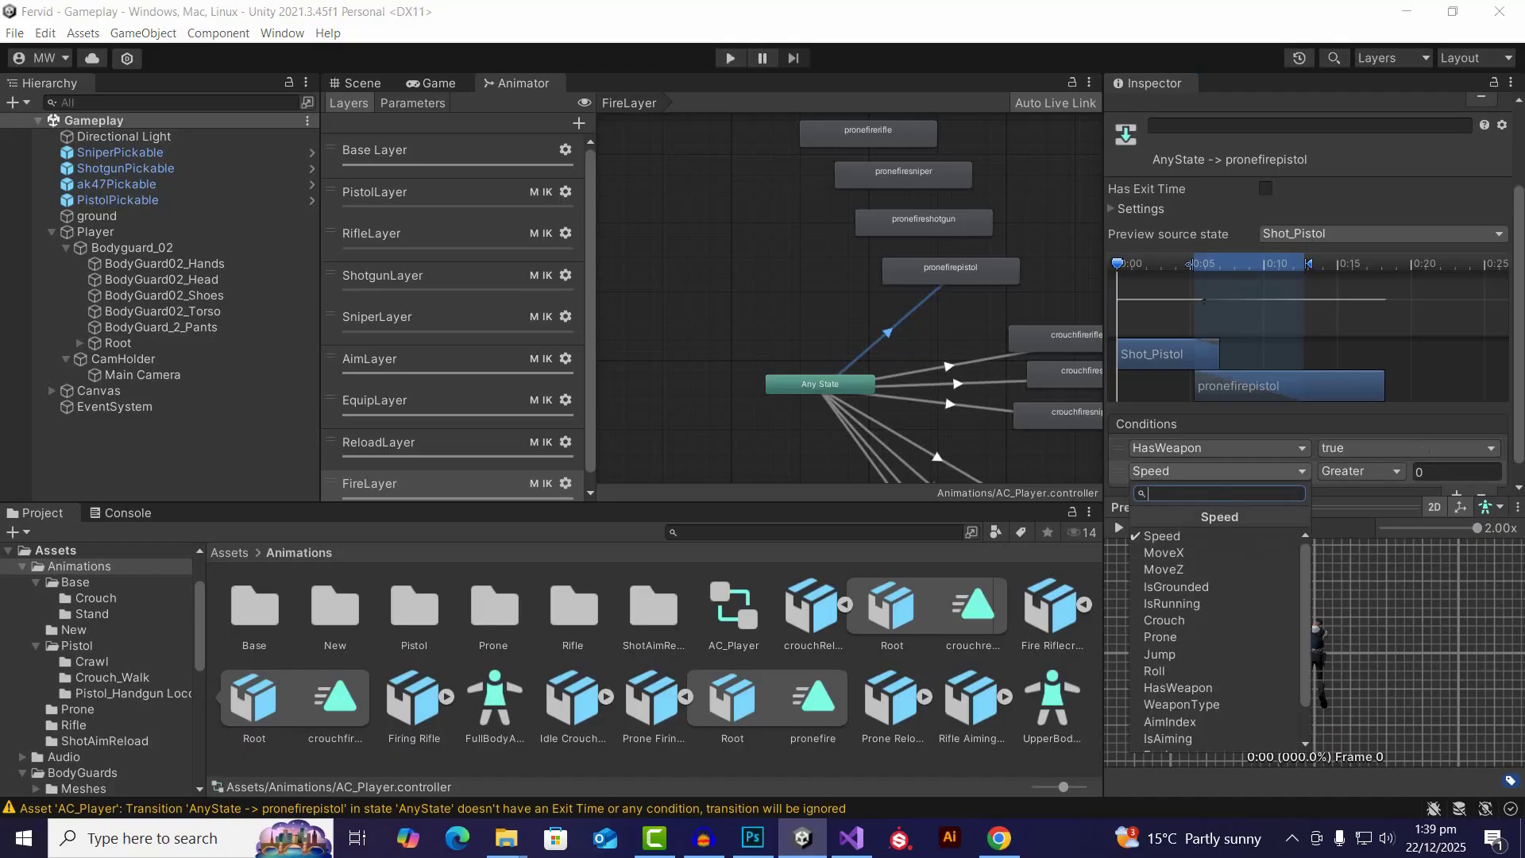
scroll(1192, 625, down, 2)
key(Return)
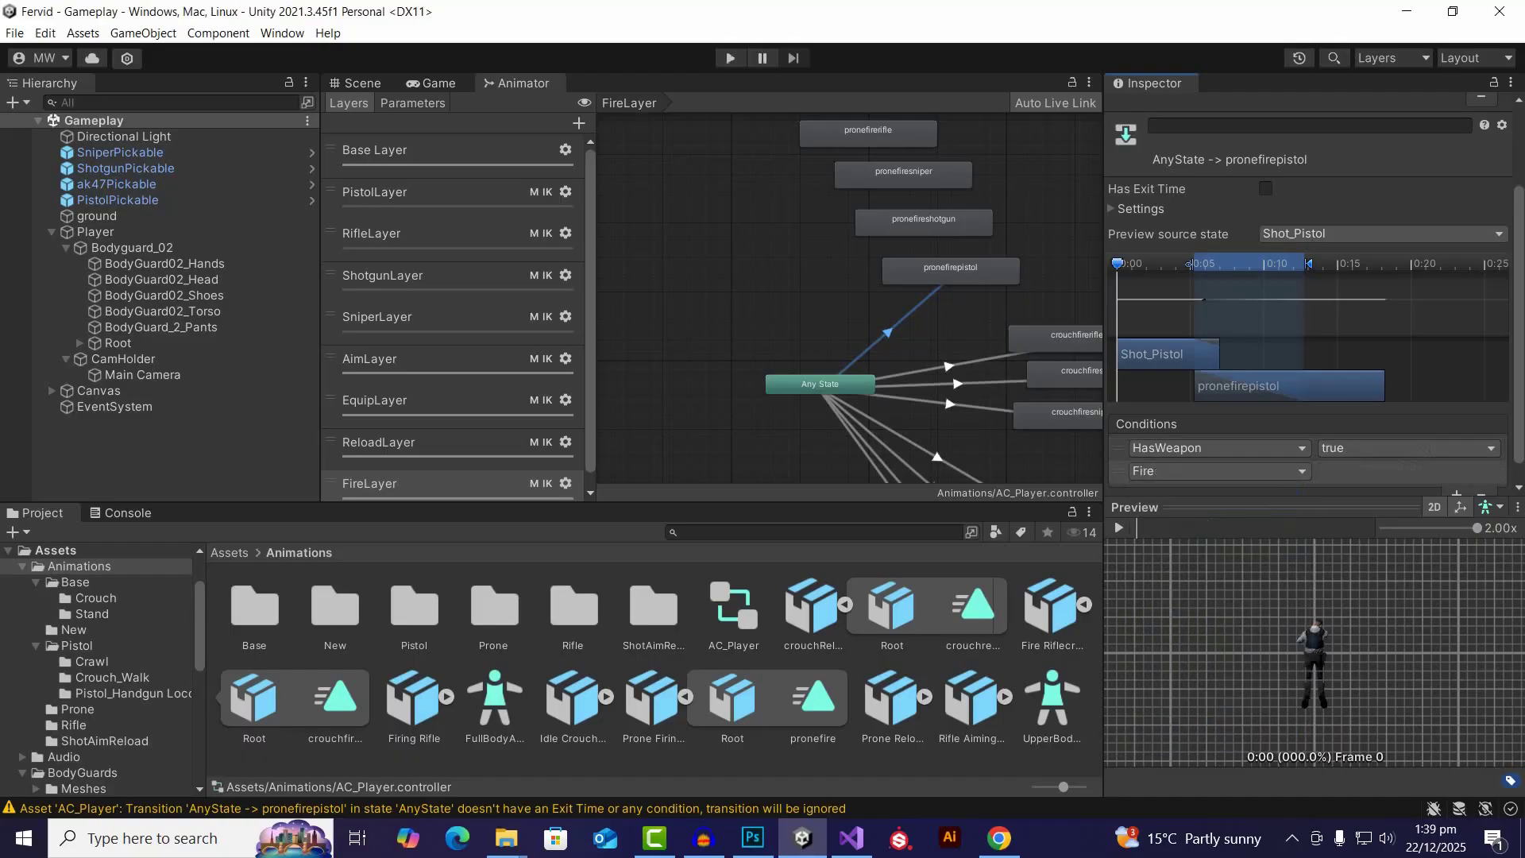
Step: Add a third condition to the Any State to pronefirepistol transition and open its parameter choices
scroll(1315, 318, down, 1)
click(1457, 473)
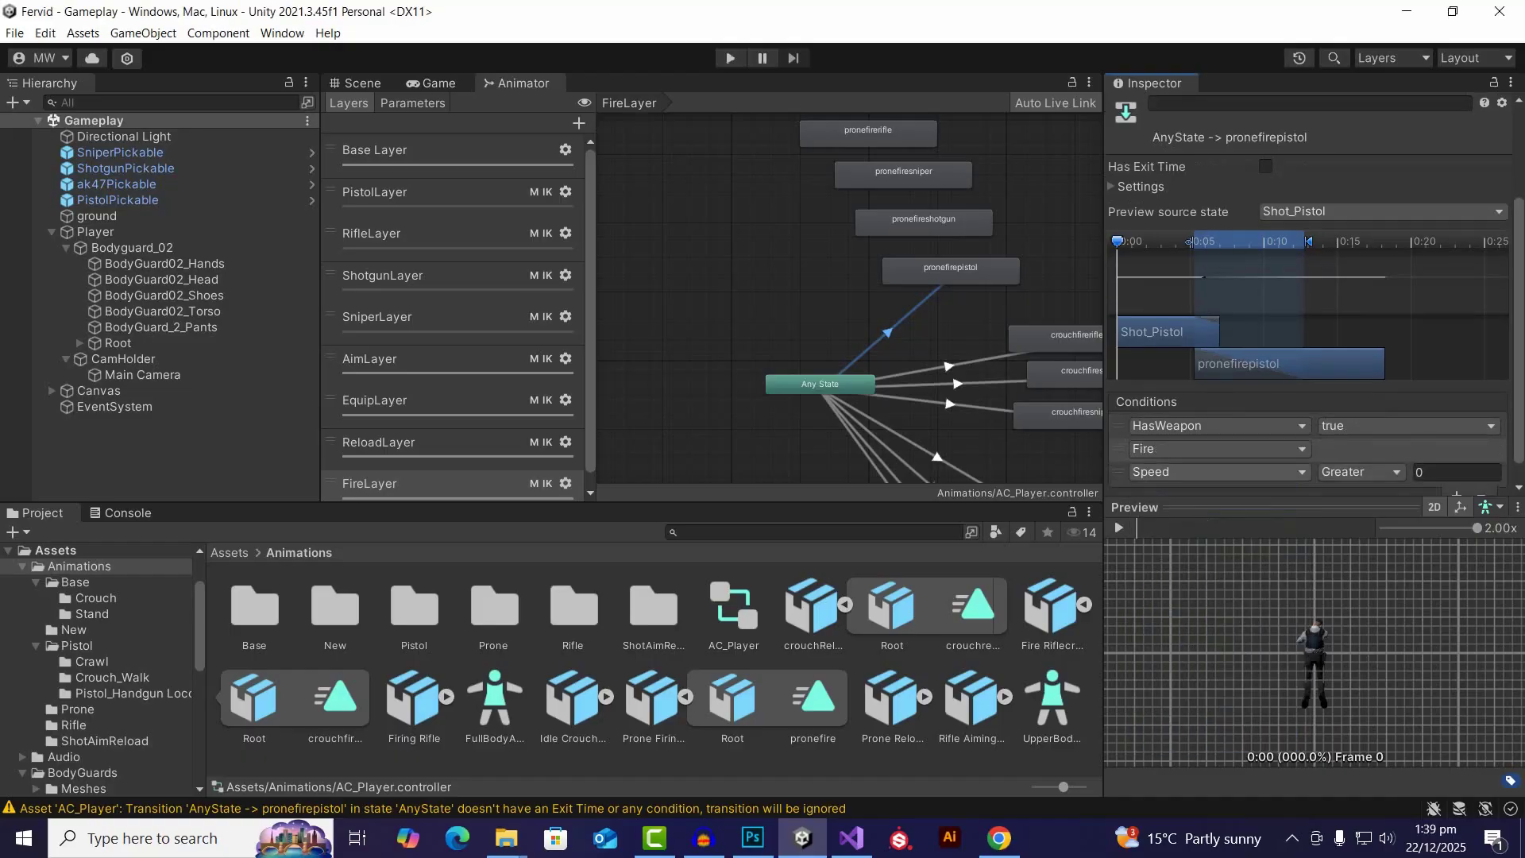
click(1215, 471)
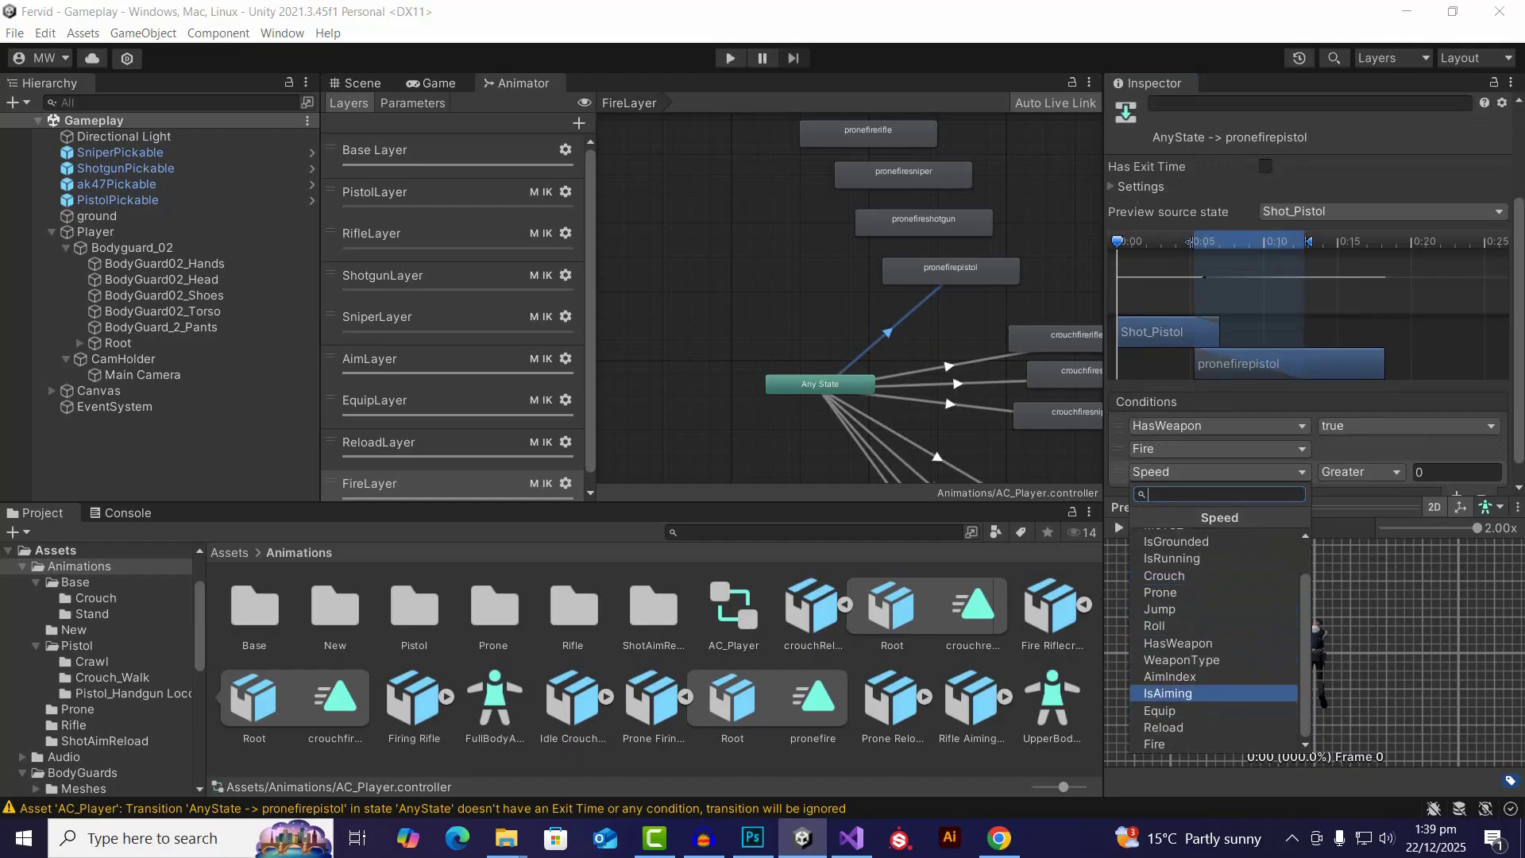
Step: Set the third condition of the Any State to pronefirepistol transition to WeaponType Equals 1
click(1181, 660)
click(1360, 472)
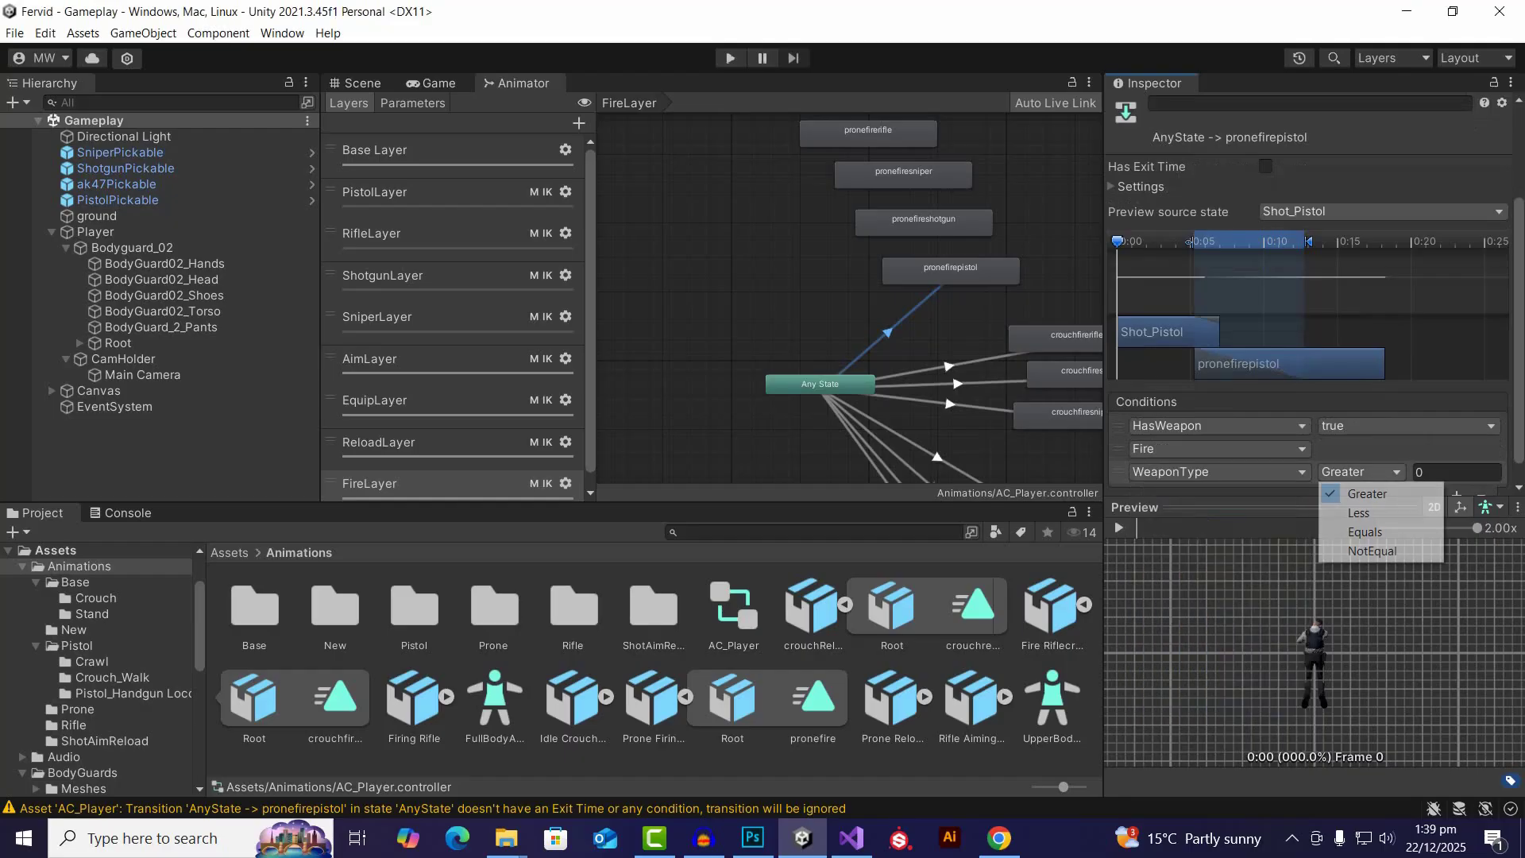
click(1367, 532)
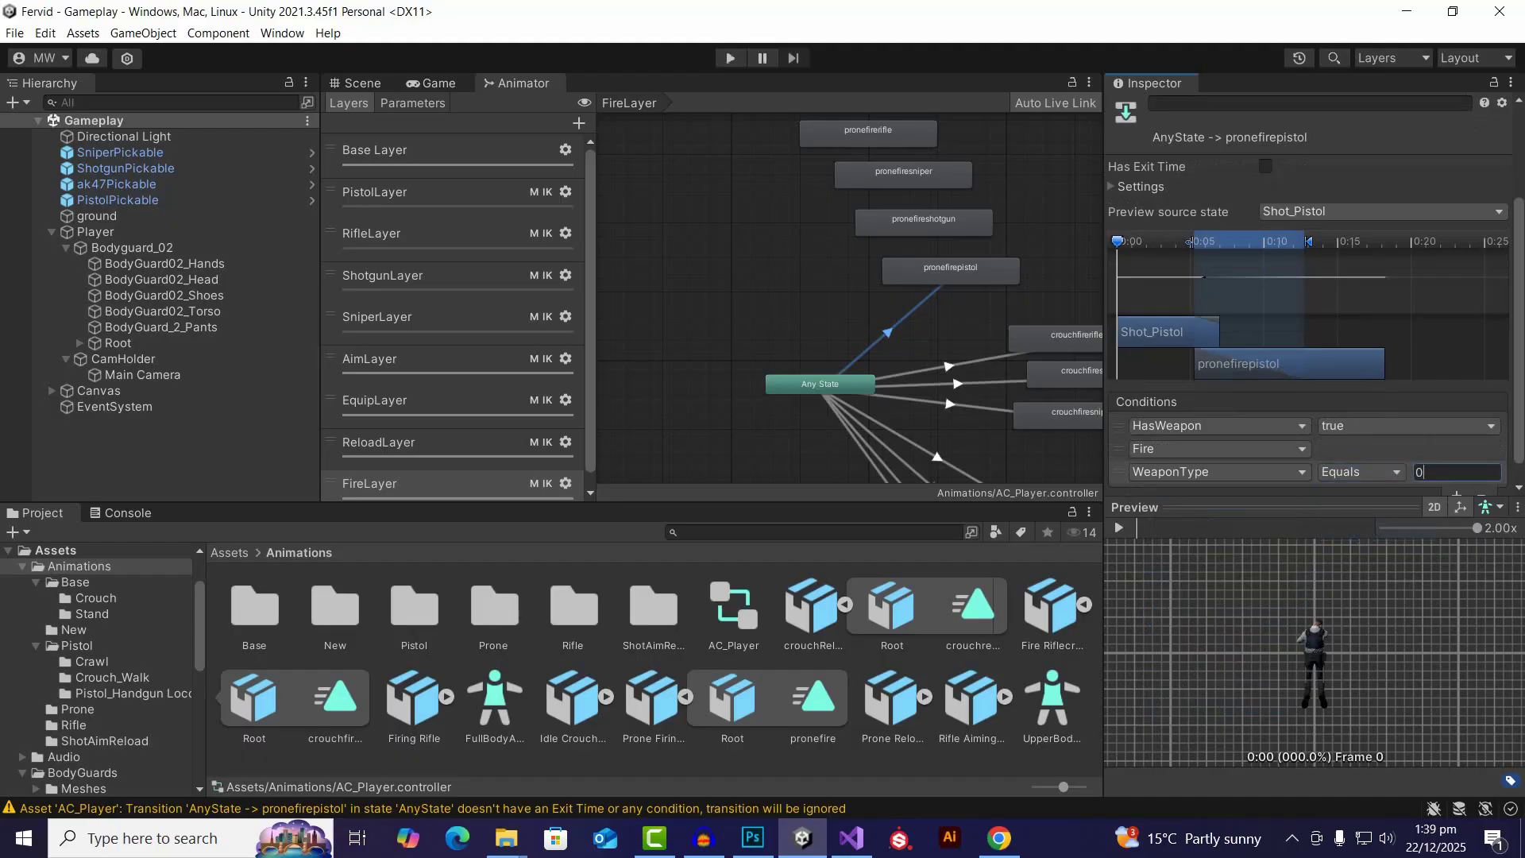
click(1447, 473)
text(1)
Step: Add two more conditions to the Any State to pronefirepistol transition: Prone true and Crouch false
scroll(1446, 472, down, 1)
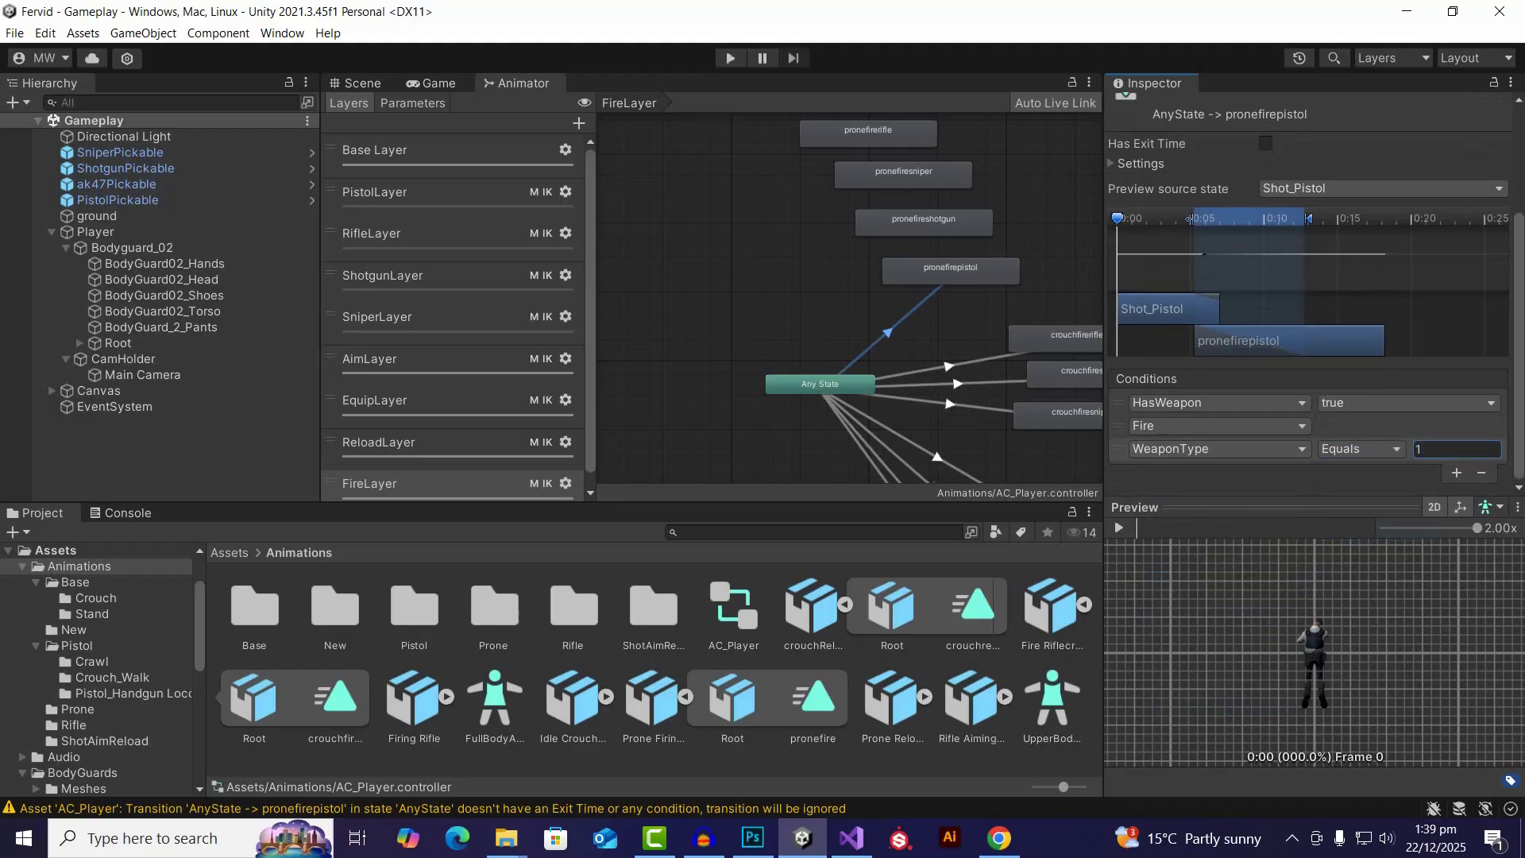
click(1457, 473)
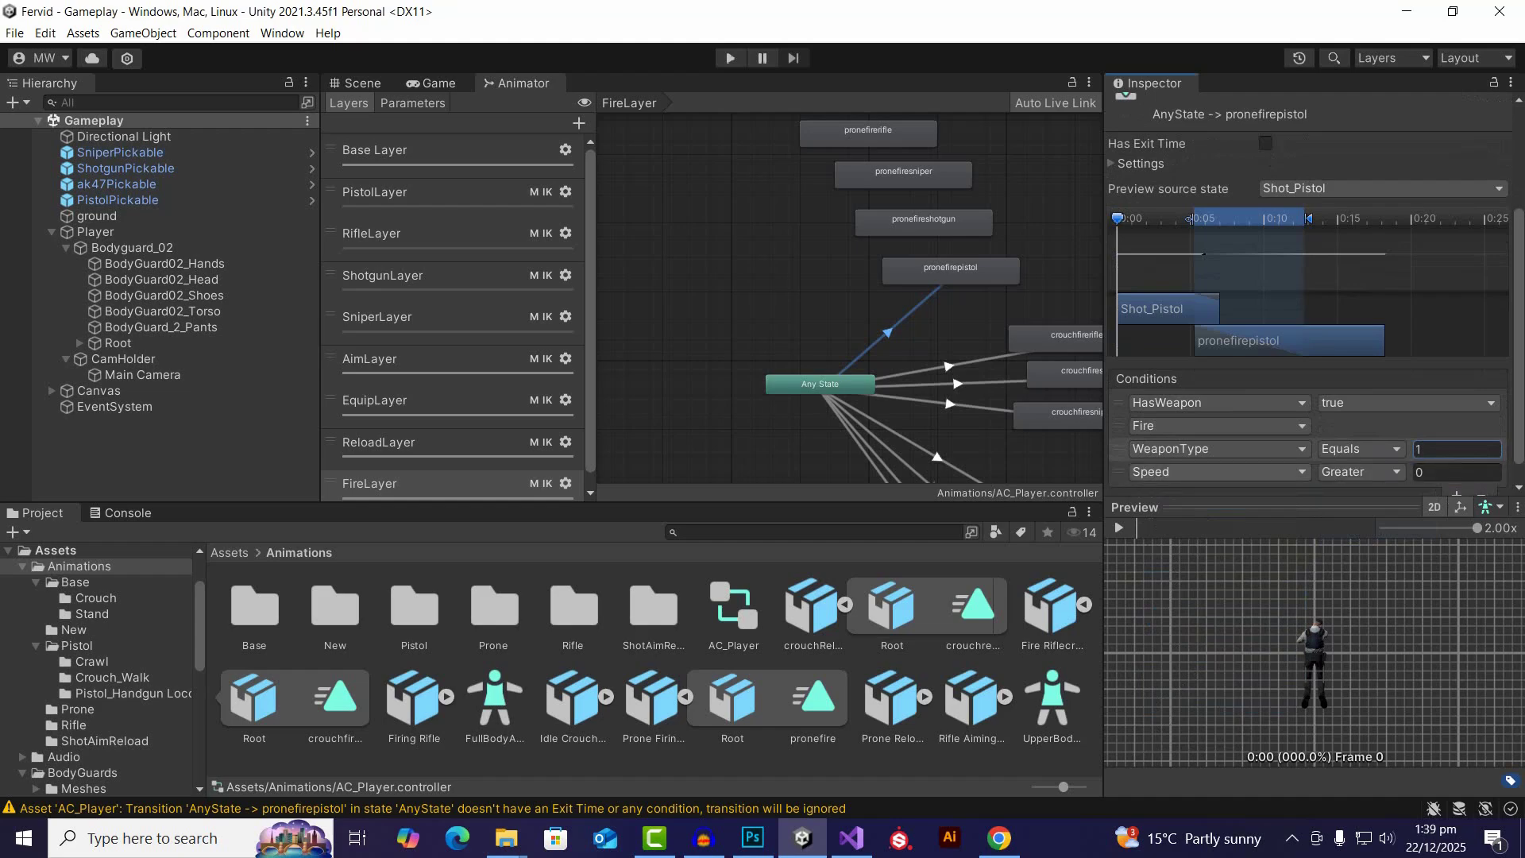
click(1215, 472)
click(1176, 637)
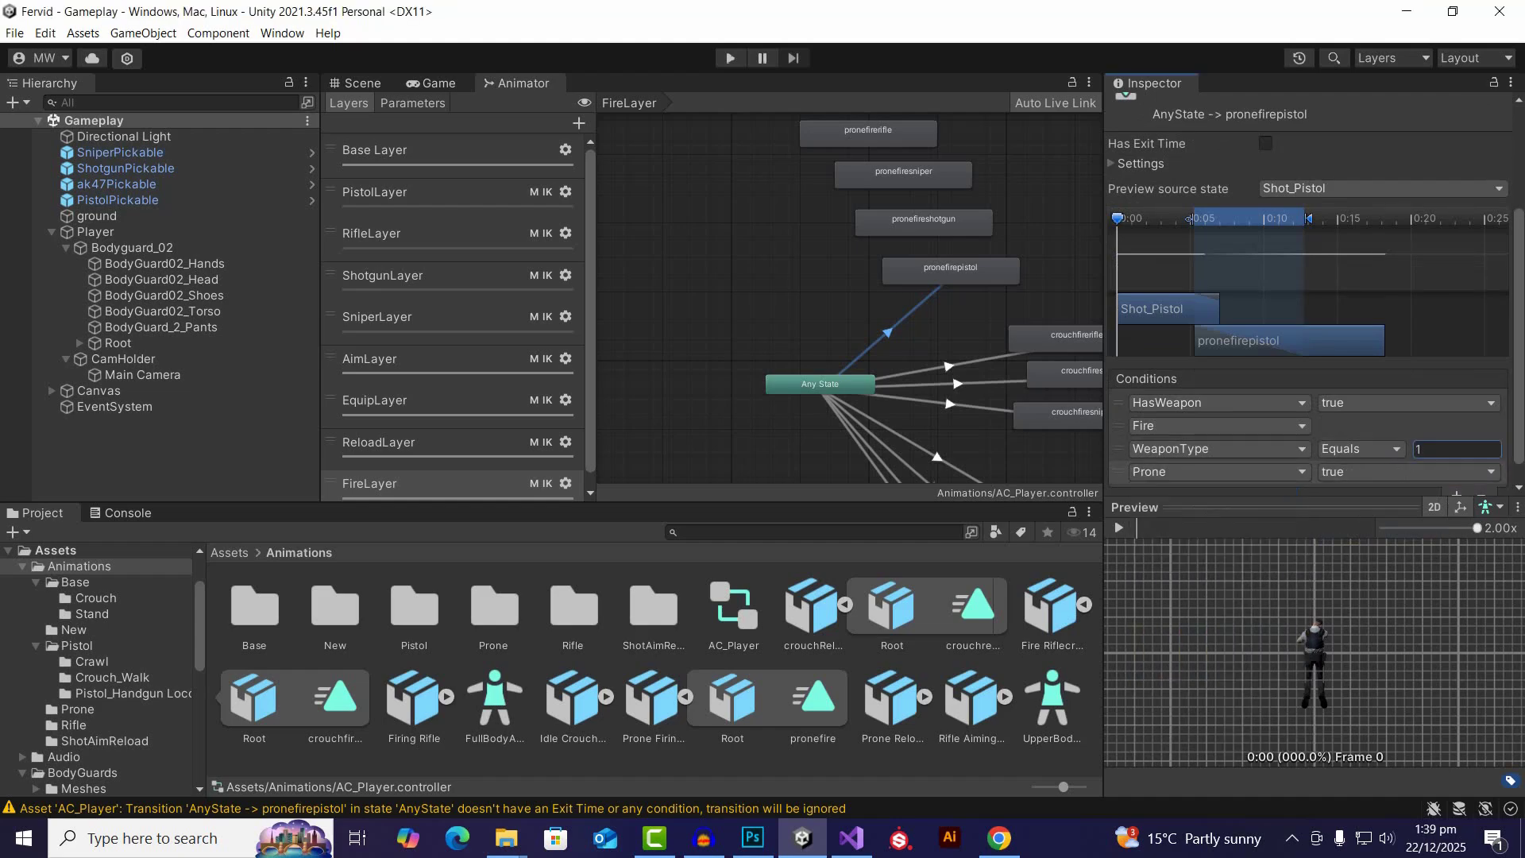
scroll(1311, 294, down, 1)
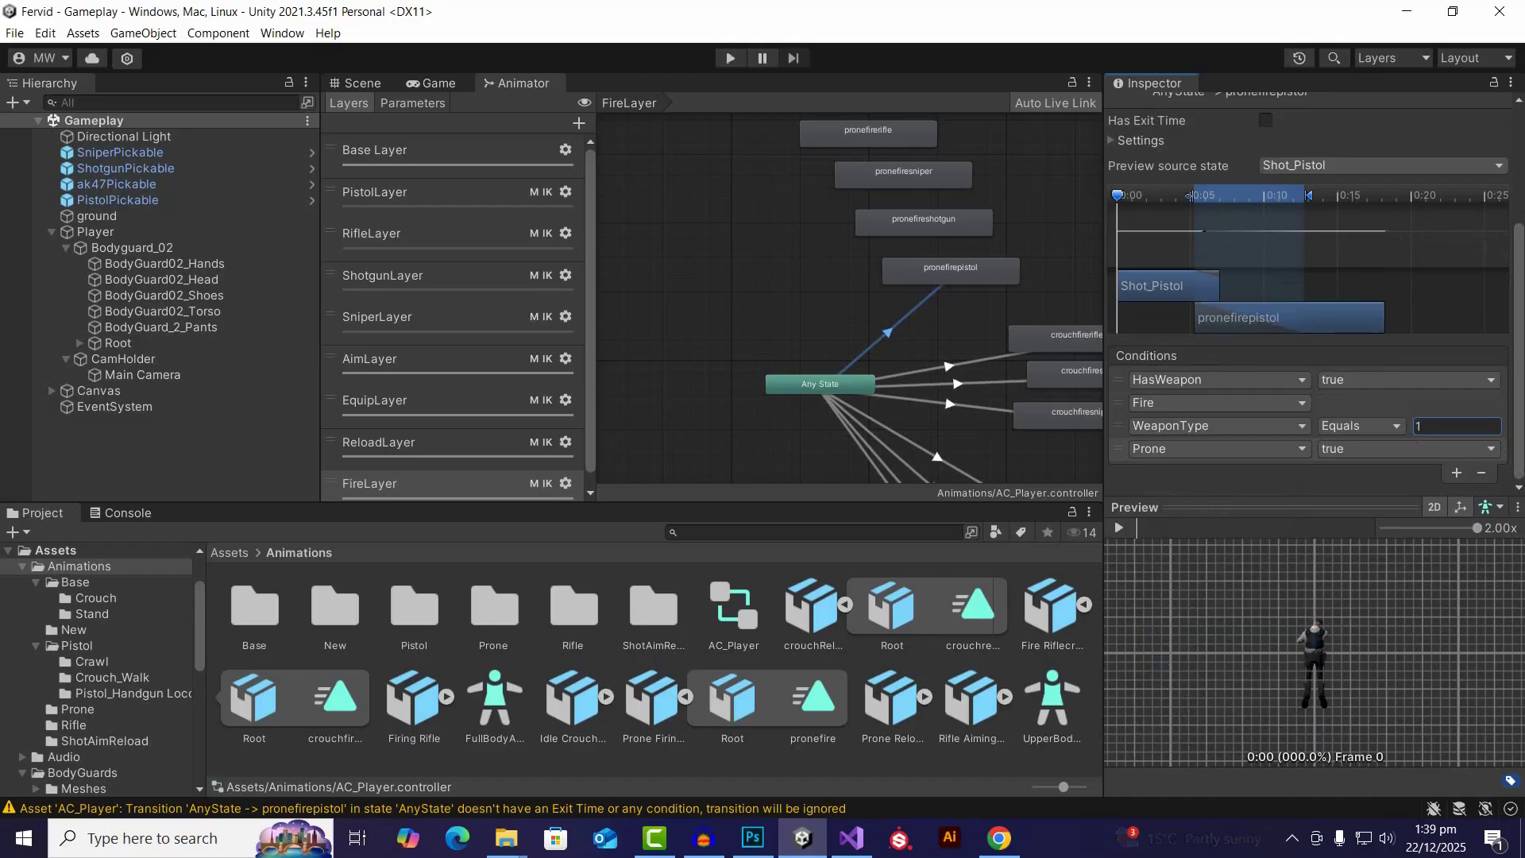
click(1457, 473)
click(1215, 472)
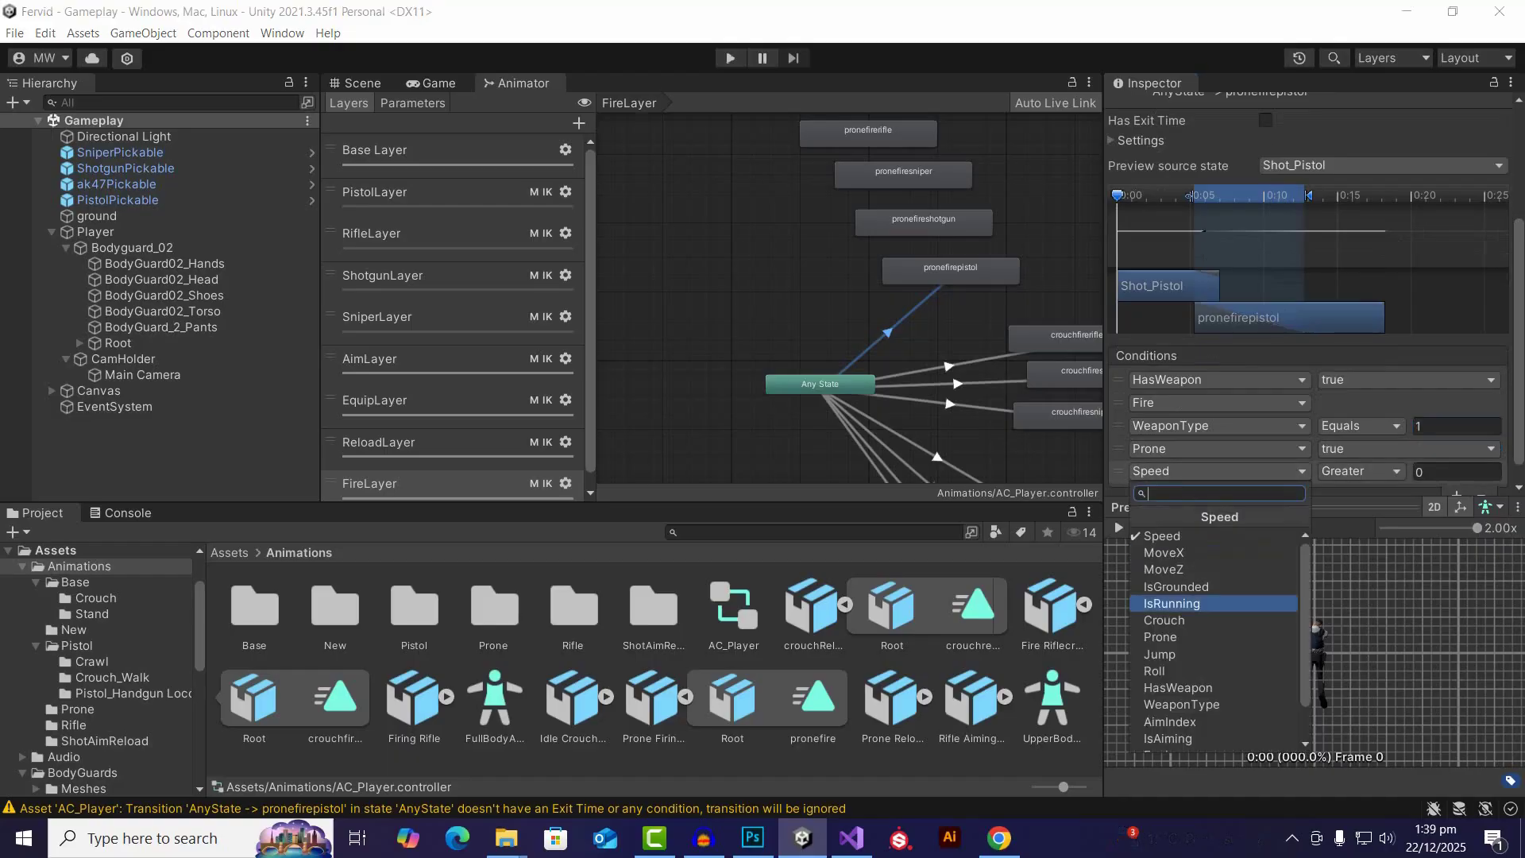
click(1176, 620)
click(1406, 471)
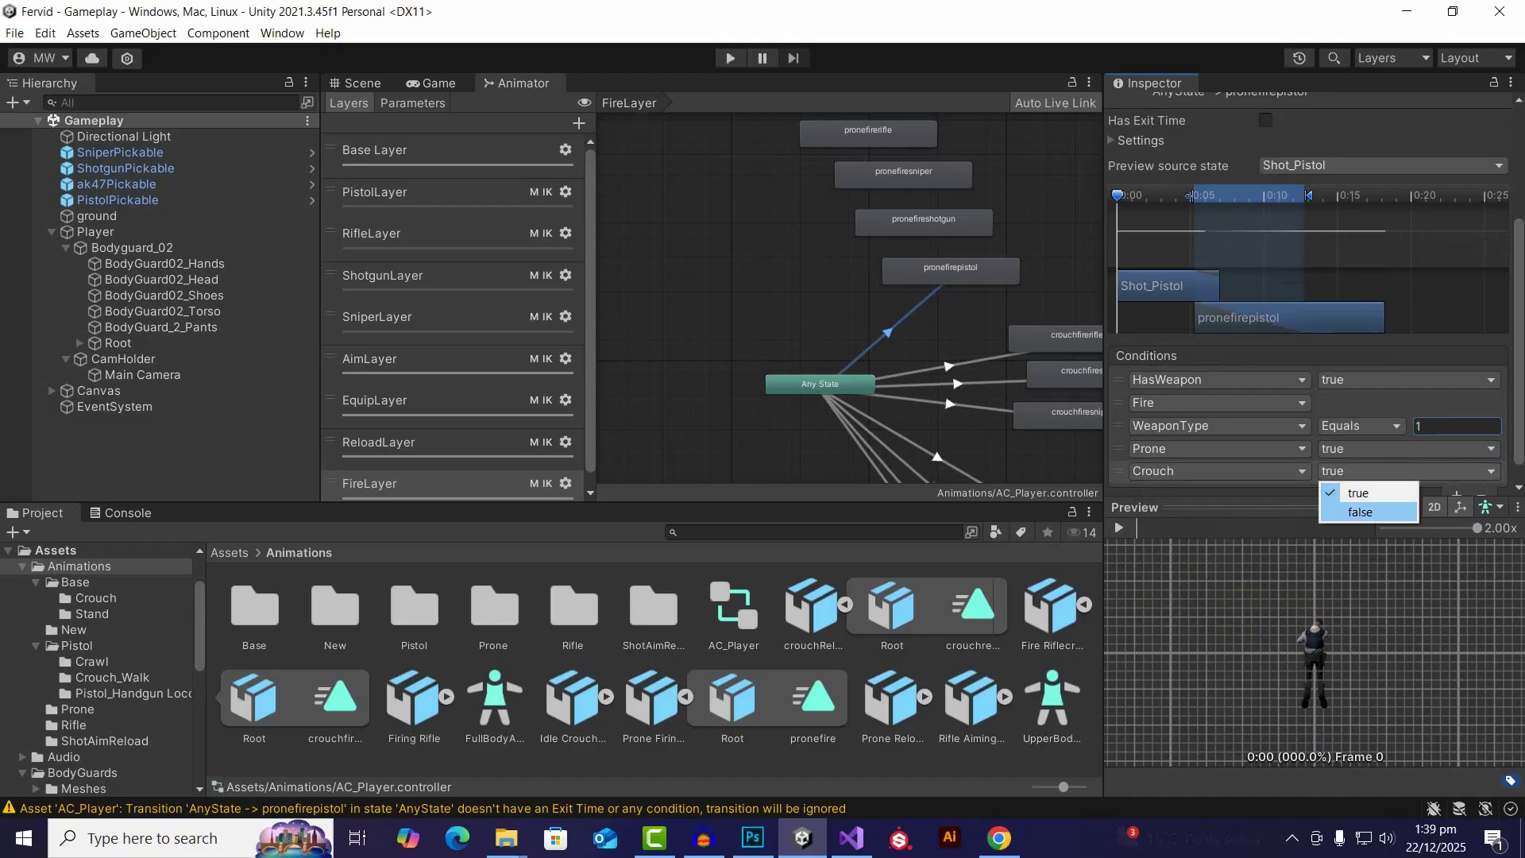
click(1354, 511)
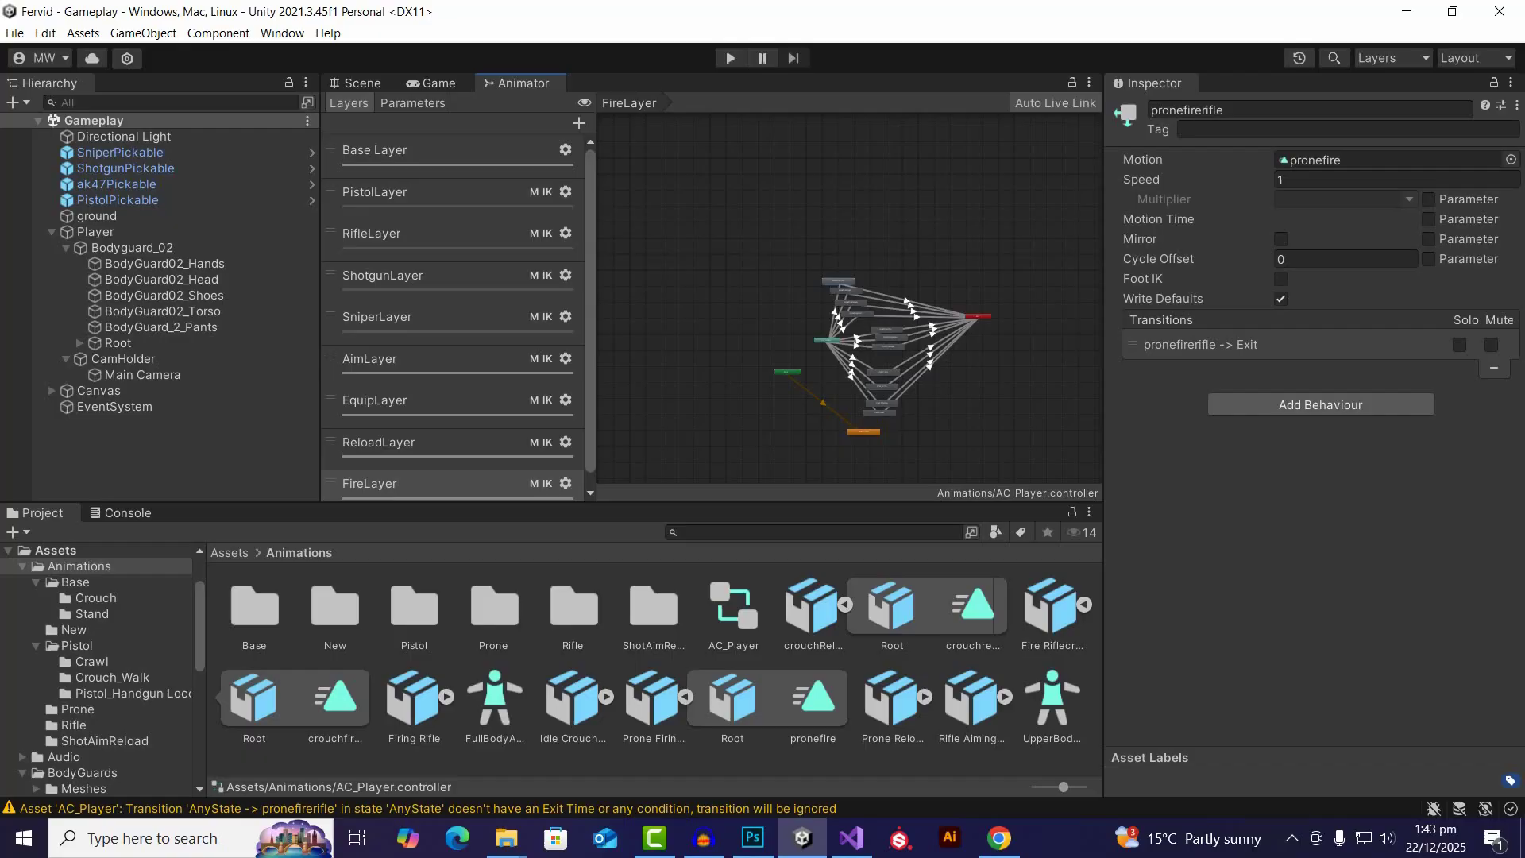
Step: Run the game, walk the character over the pistol and AK-47 pickups, and test aiming while standing
key(ctrl+p)
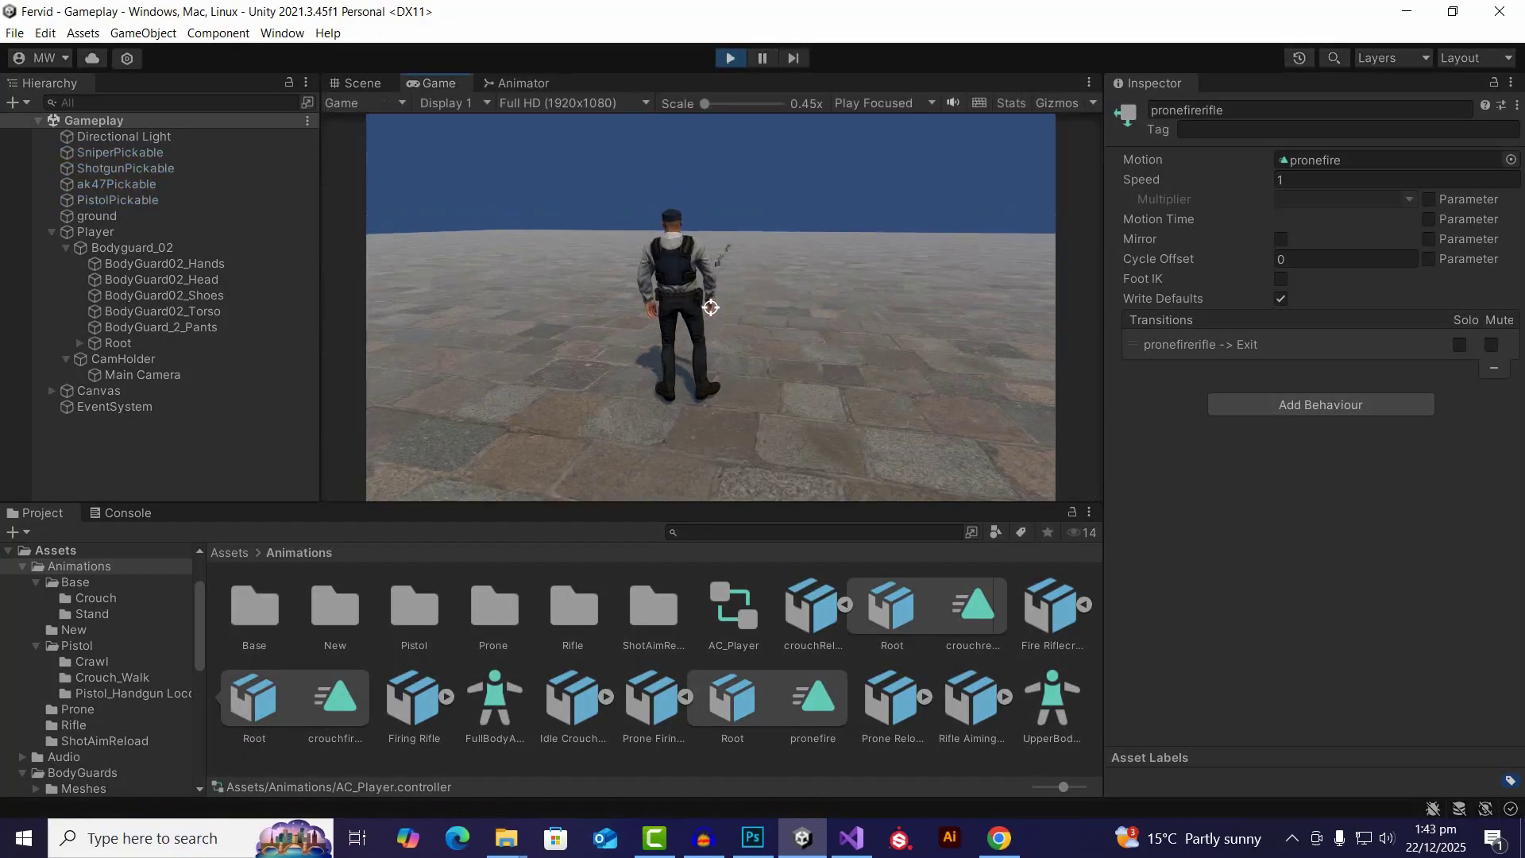
key(w)
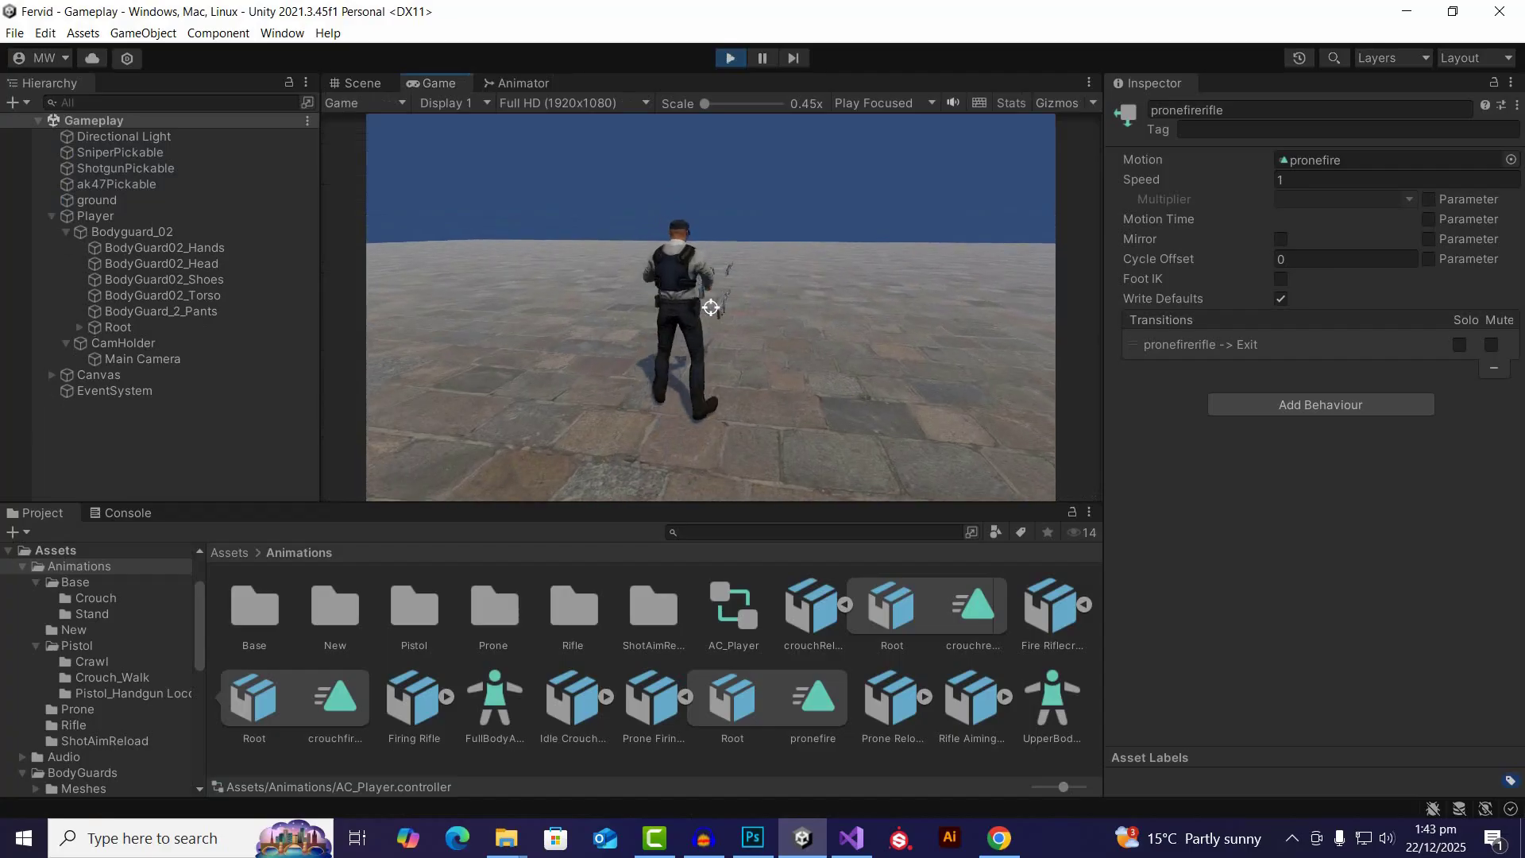
key(w)
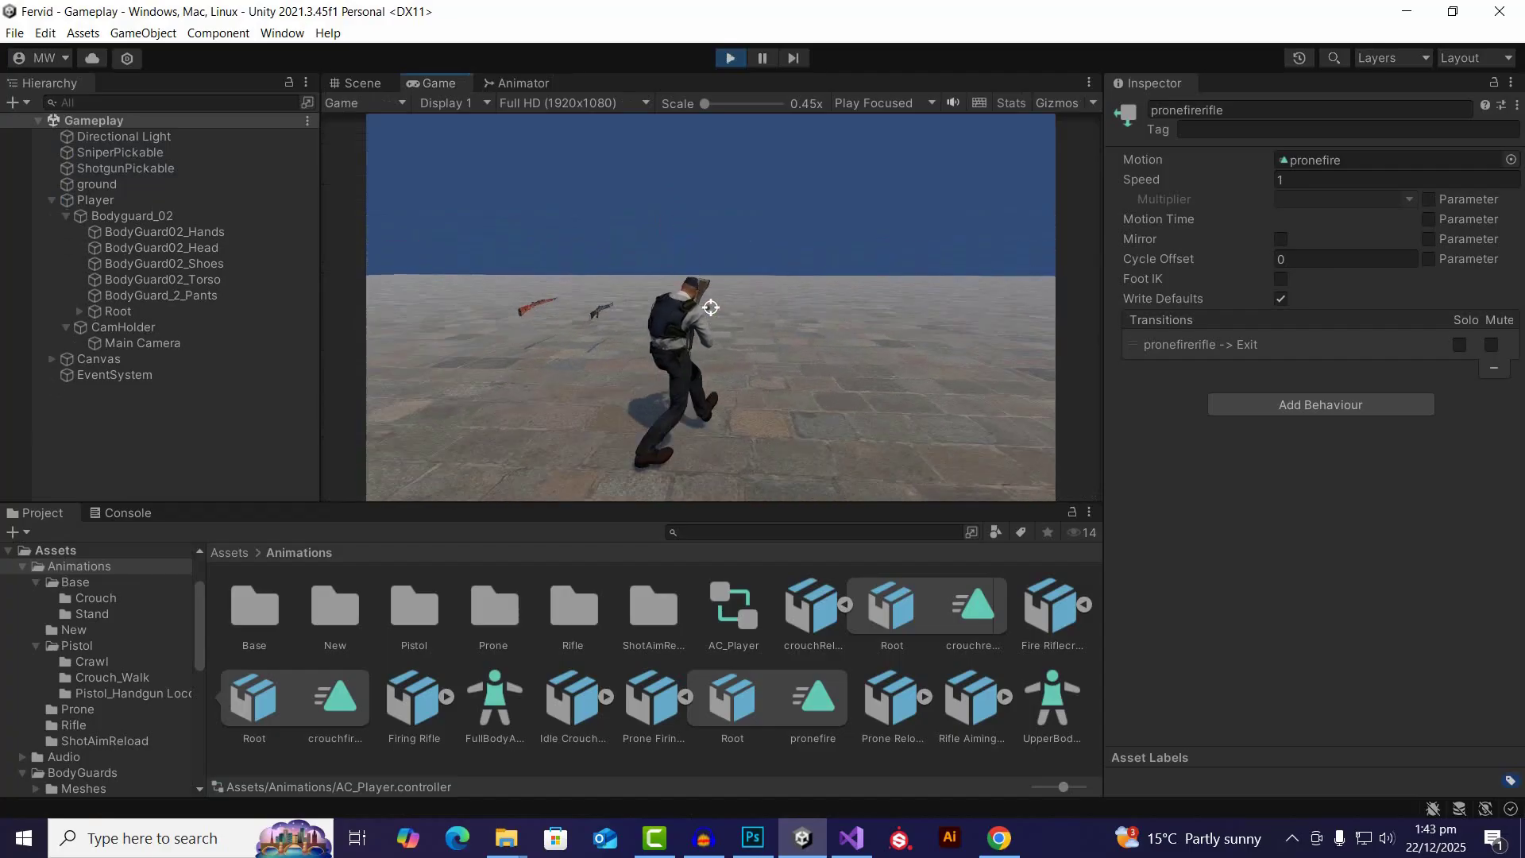
right_click(711, 307)
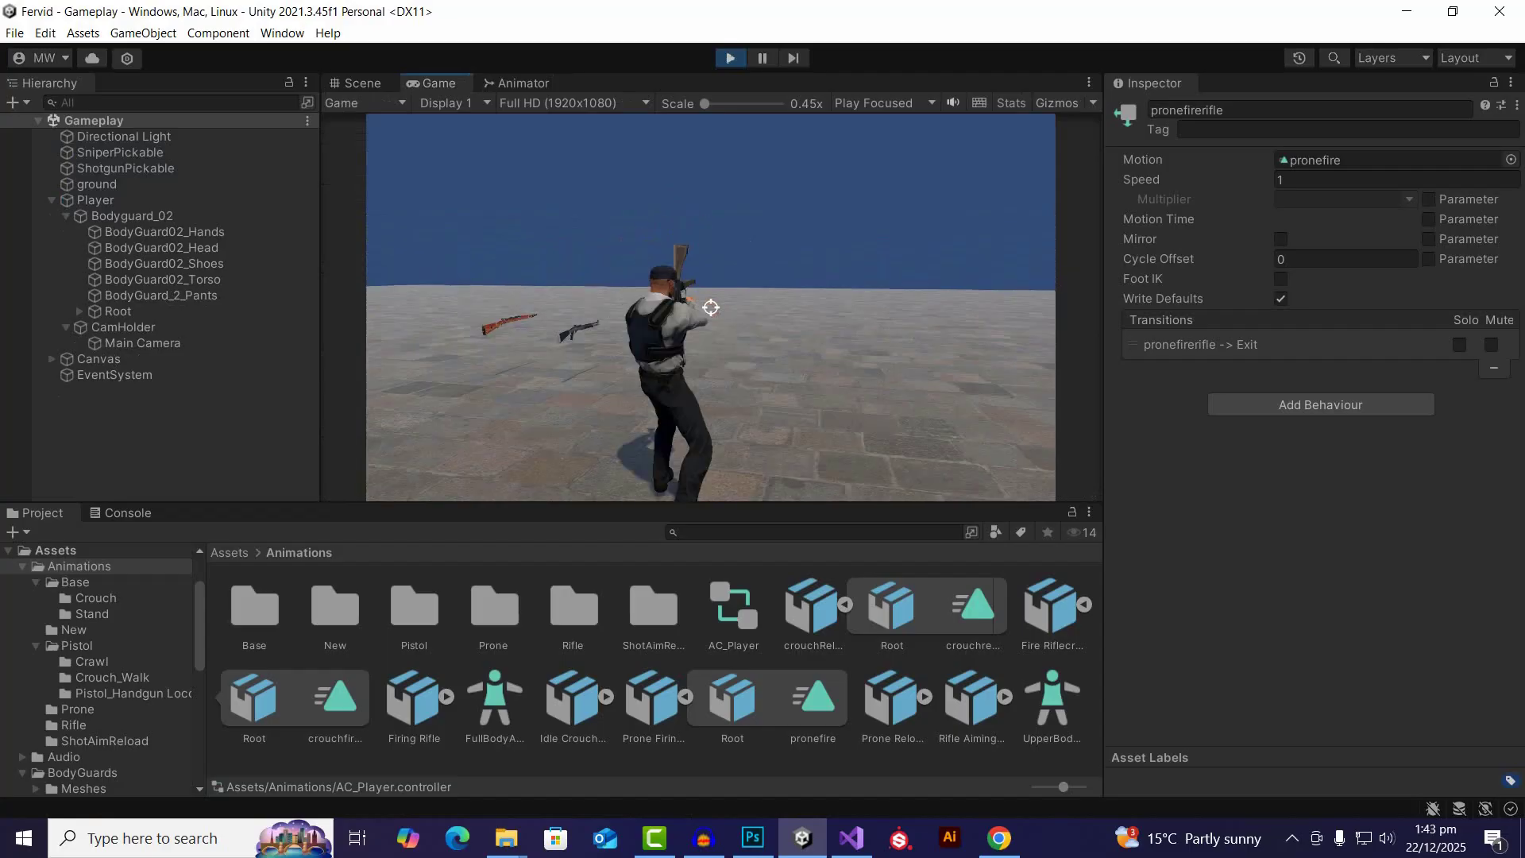
right_click(711, 307)
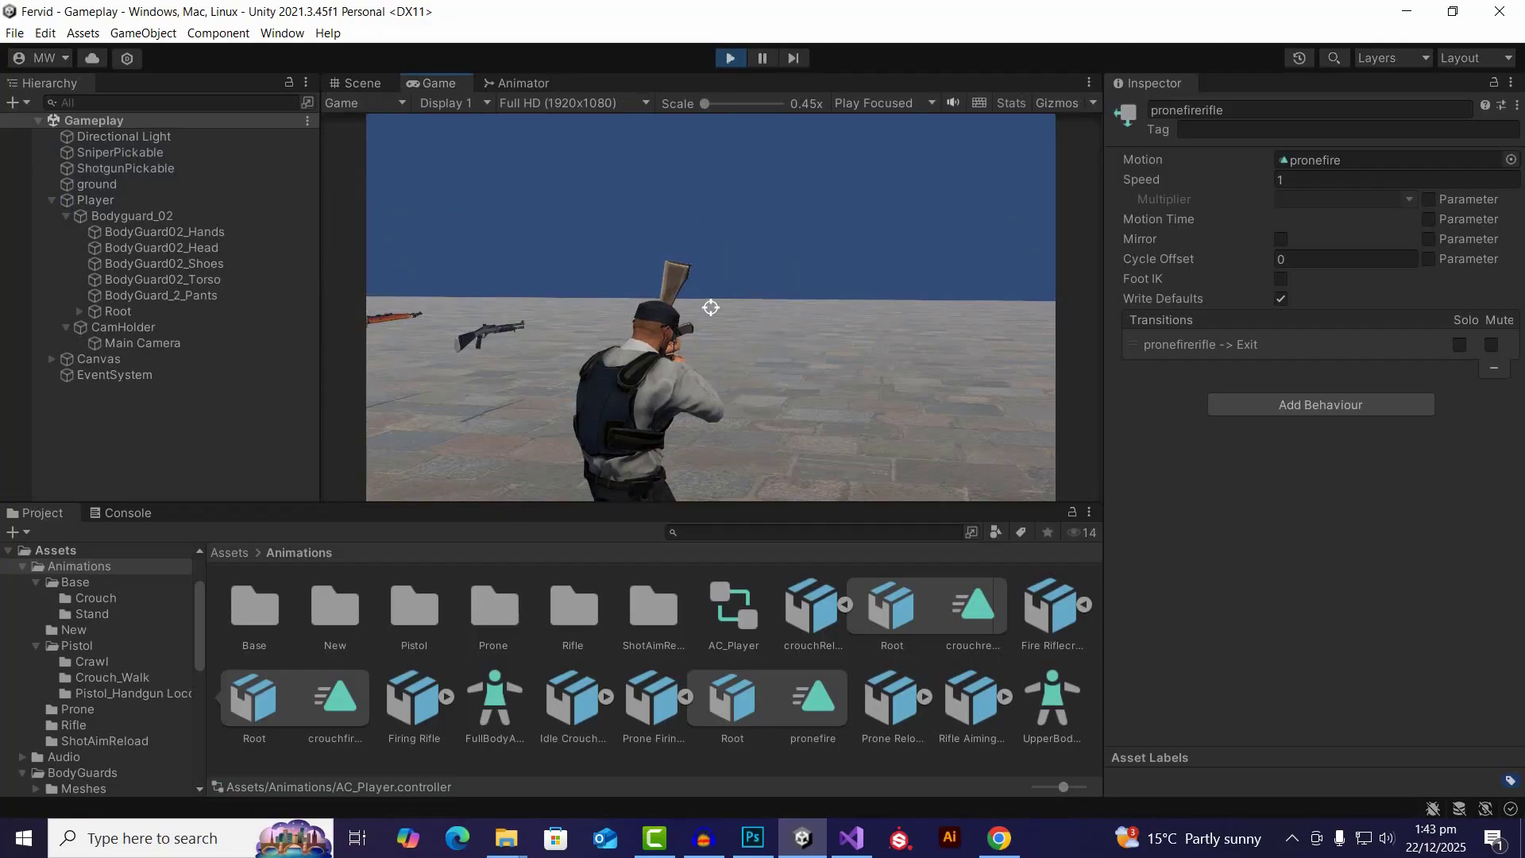
Step: Put the character into prone, test aiming in that pose, and return to standing
key(z)
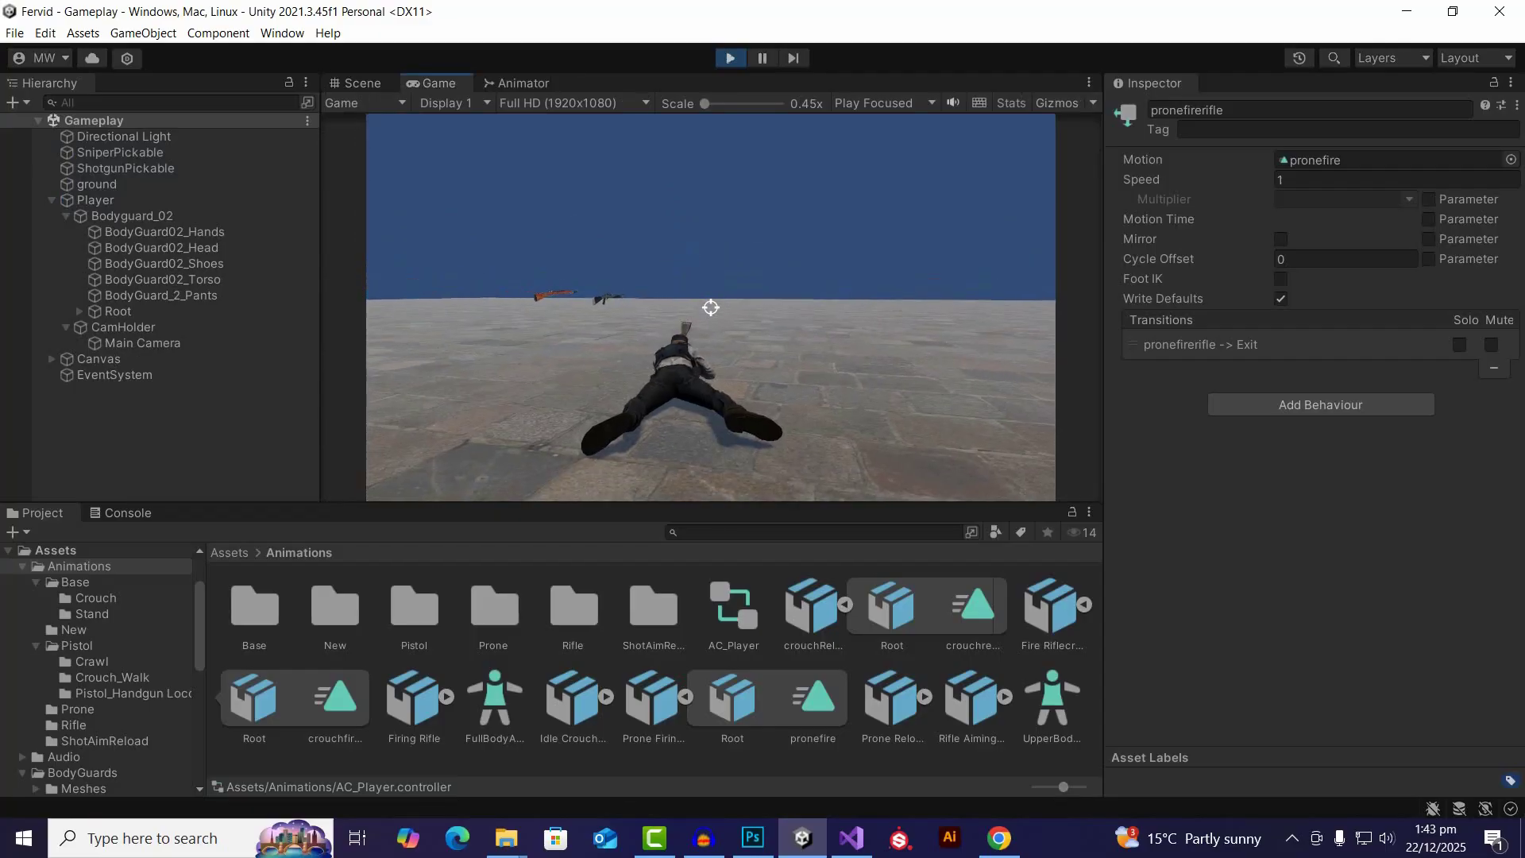
right_click(711, 307)
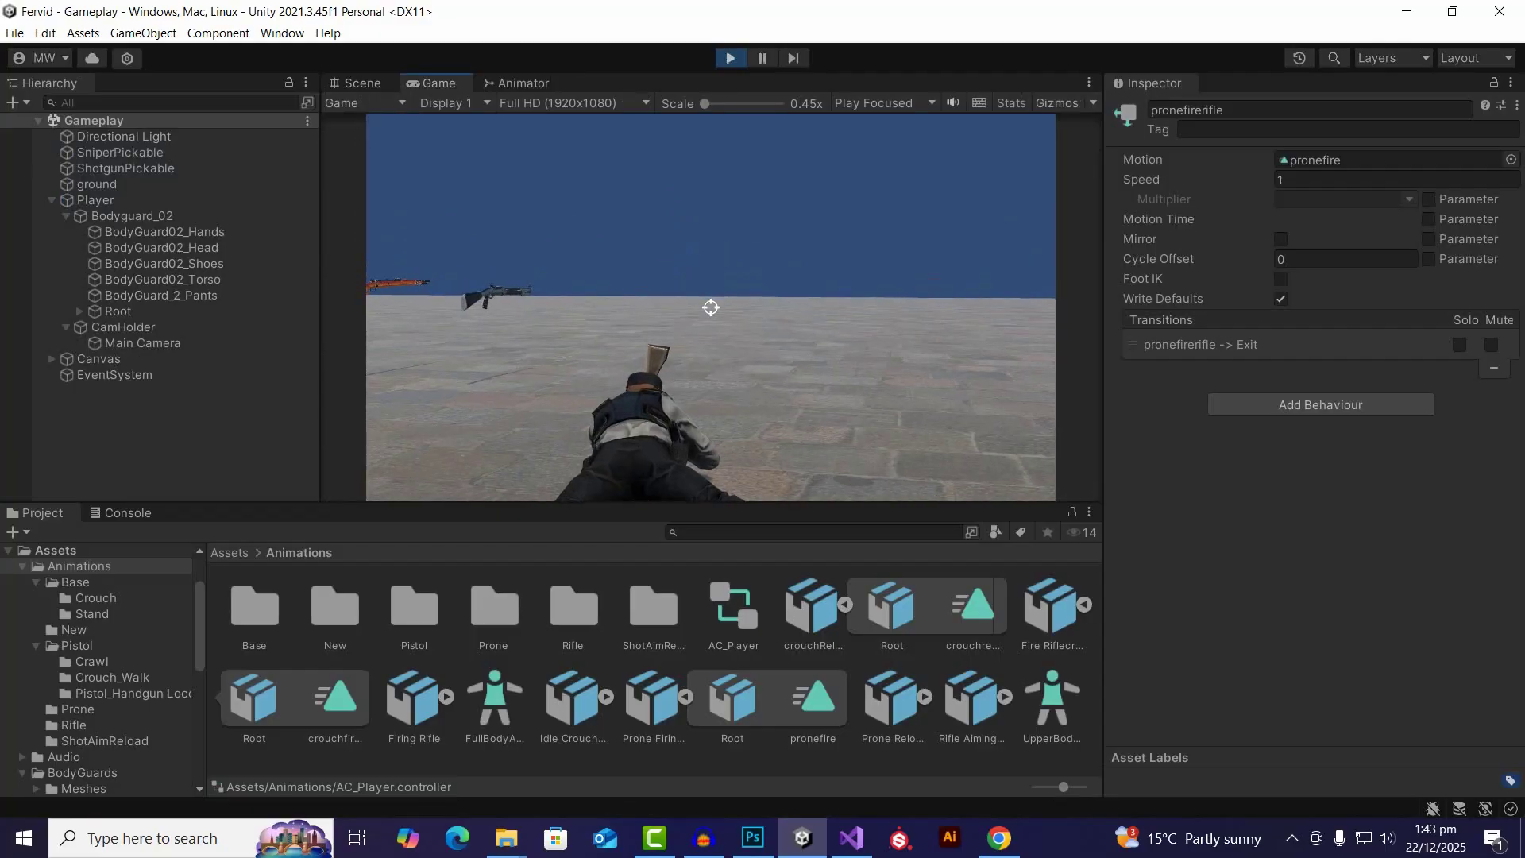
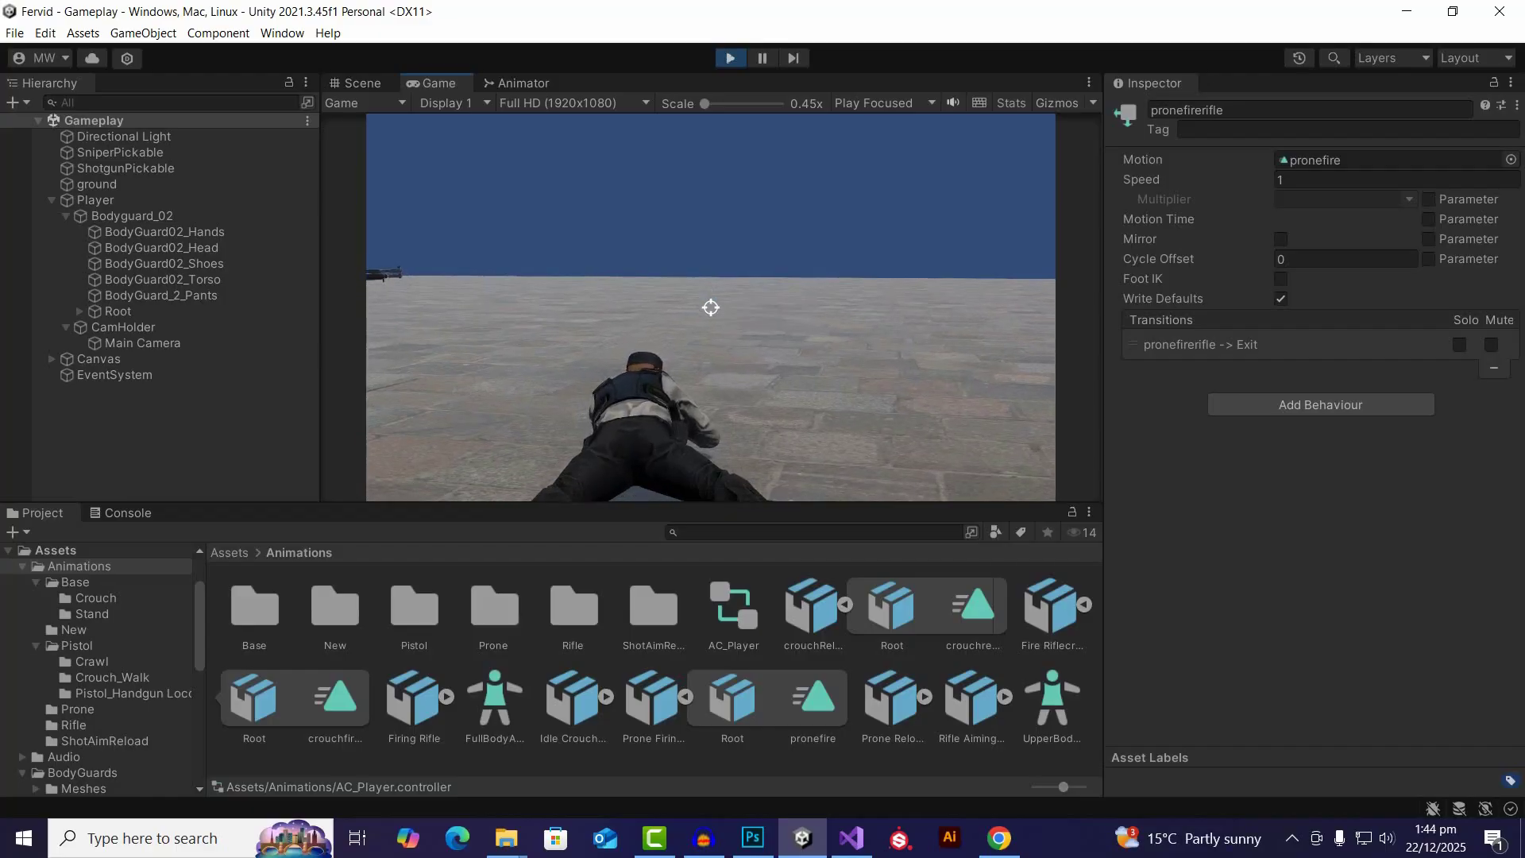
key(z)
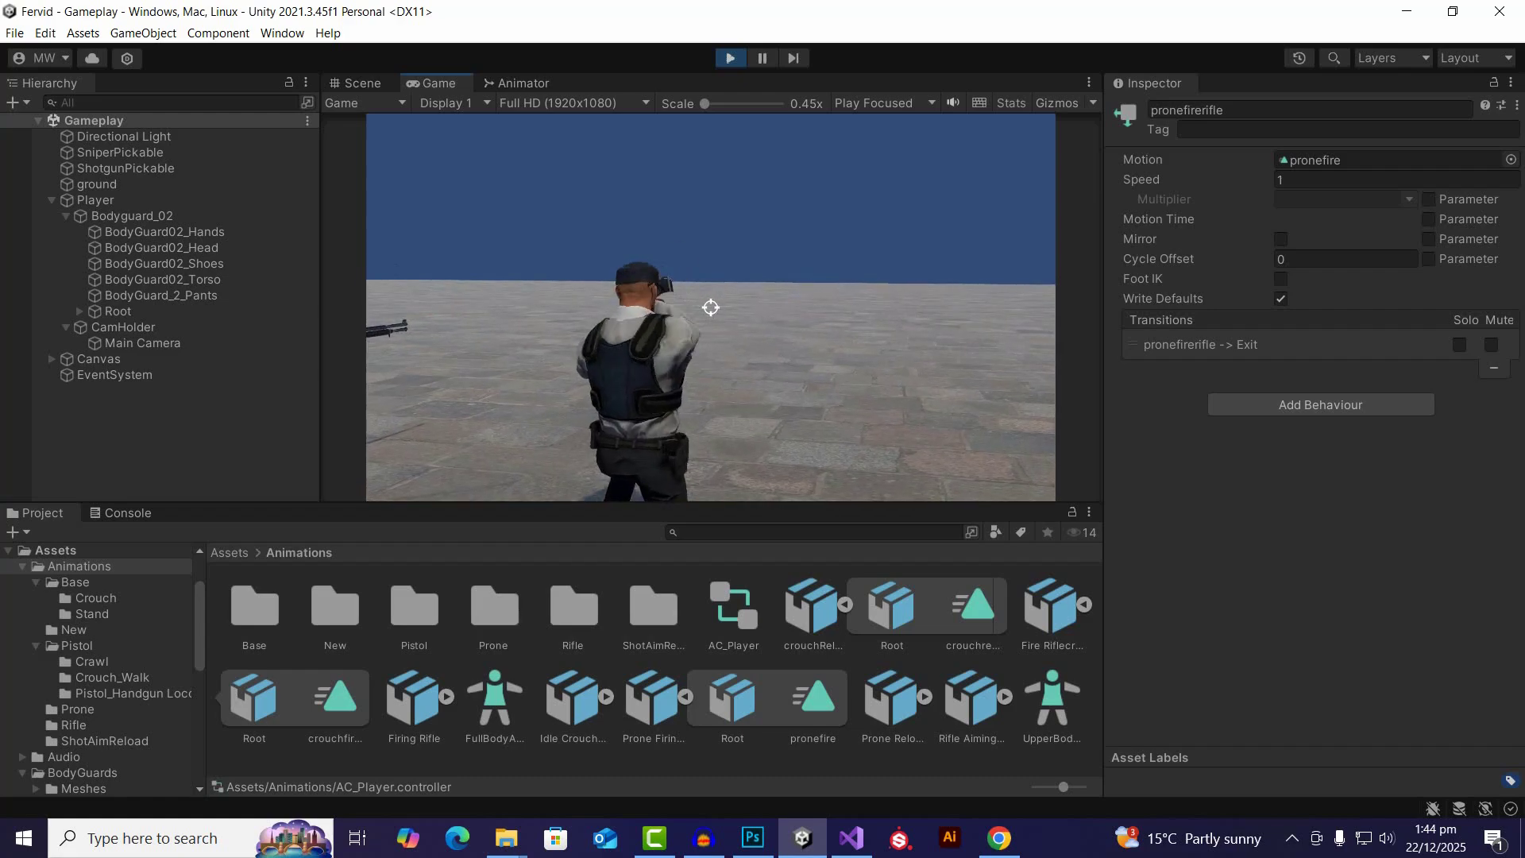
Step: Test the character's reload and crouched aiming, and stop the game
key(r)
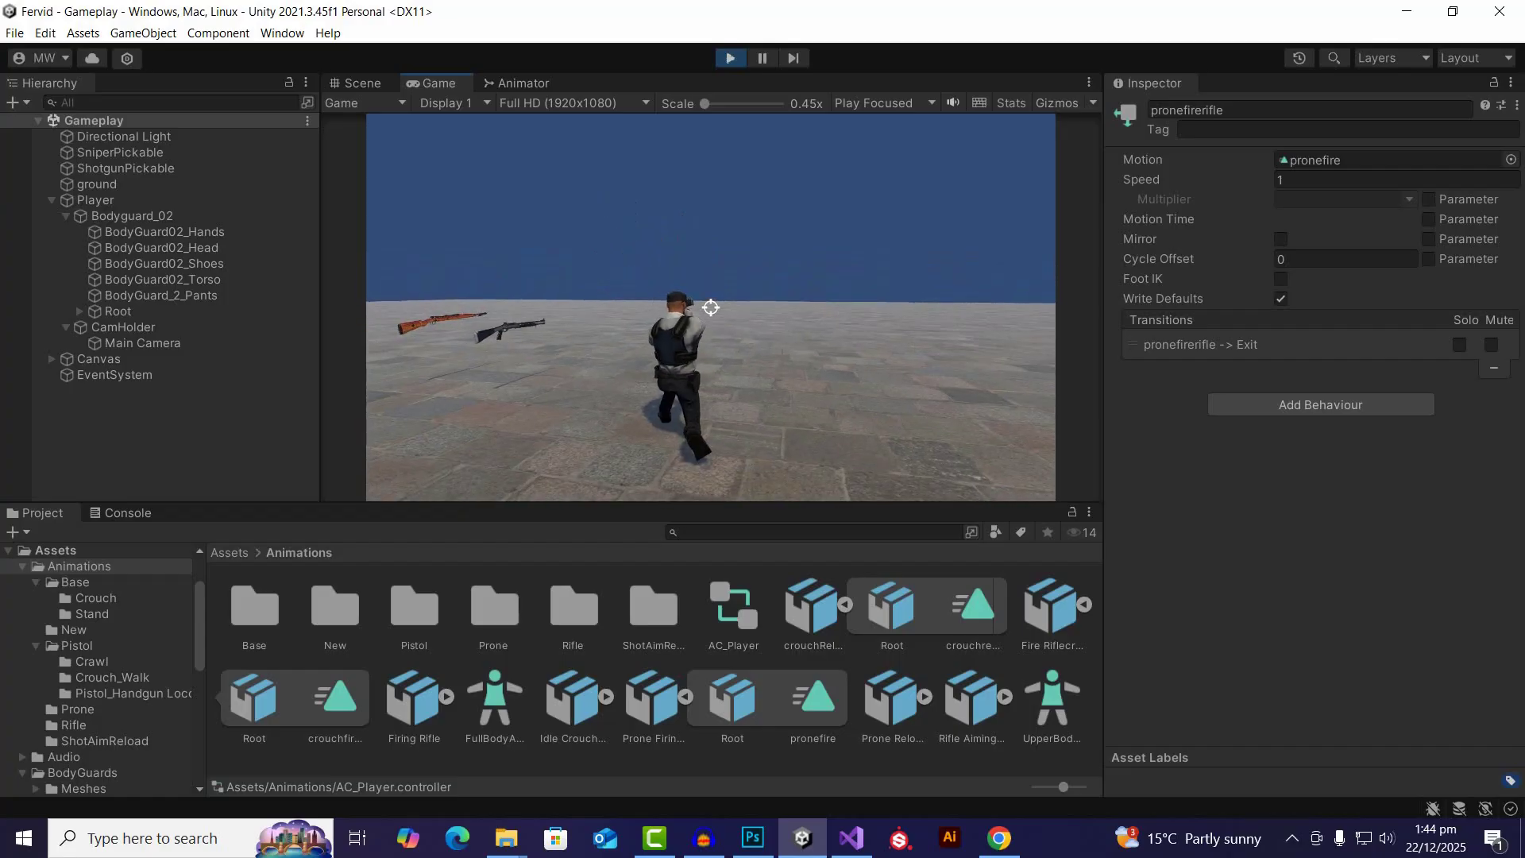
key(c)
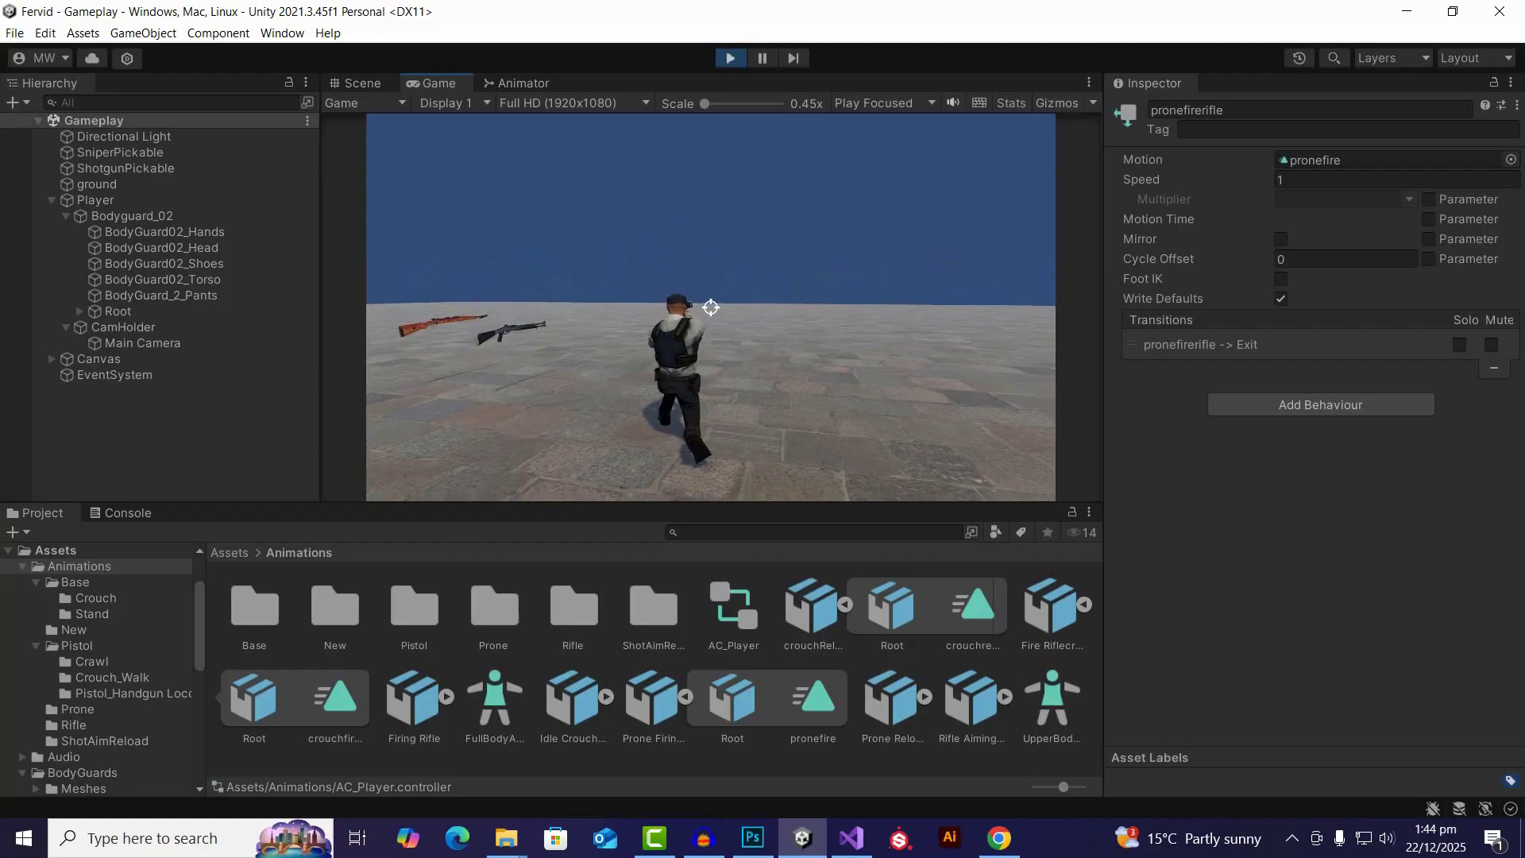
right_click(711, 307)
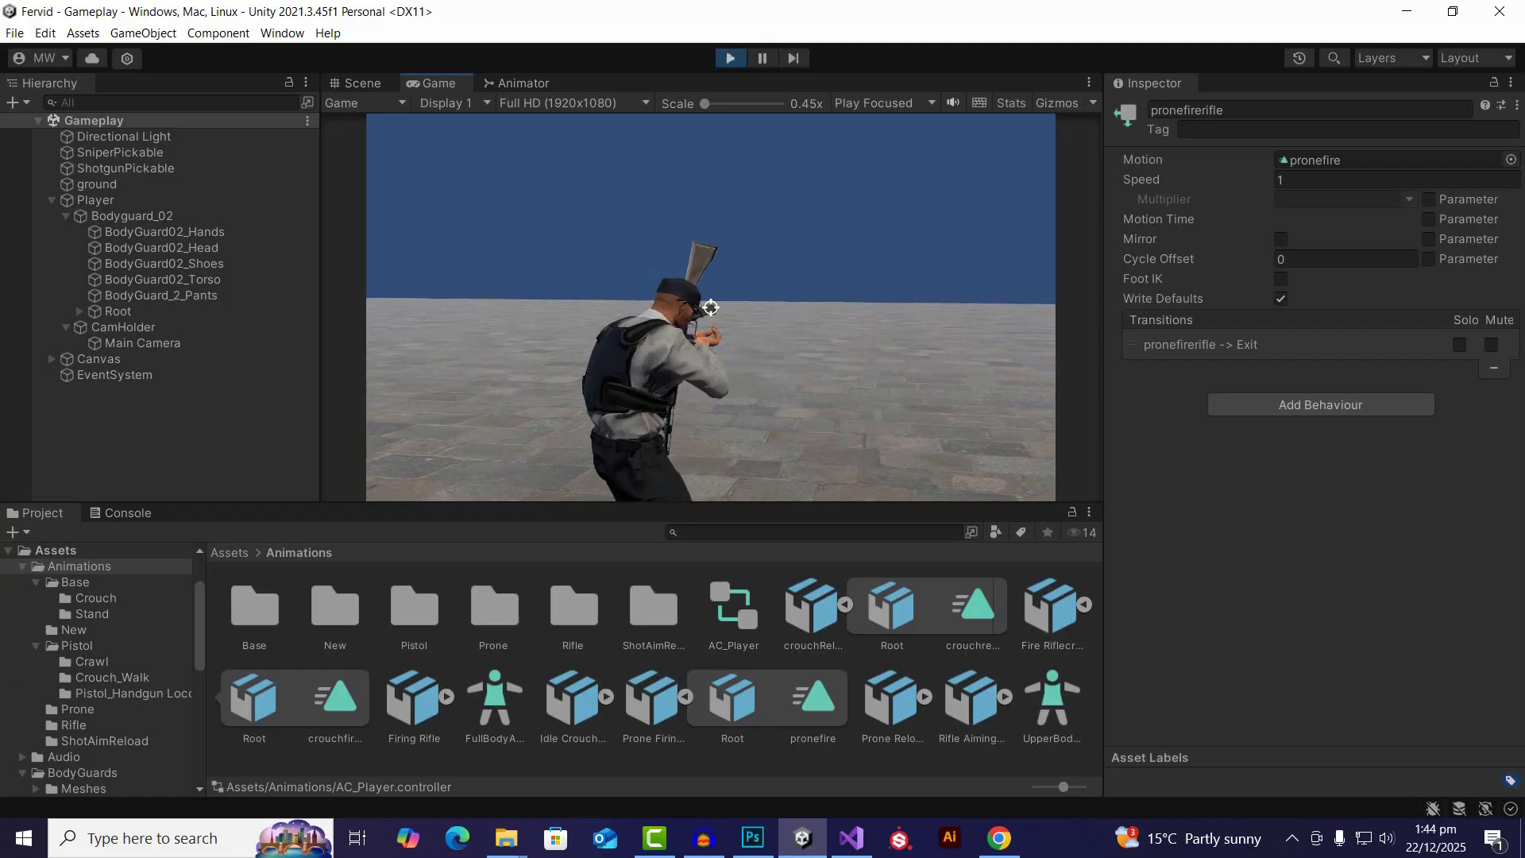
key(ctrl+p)
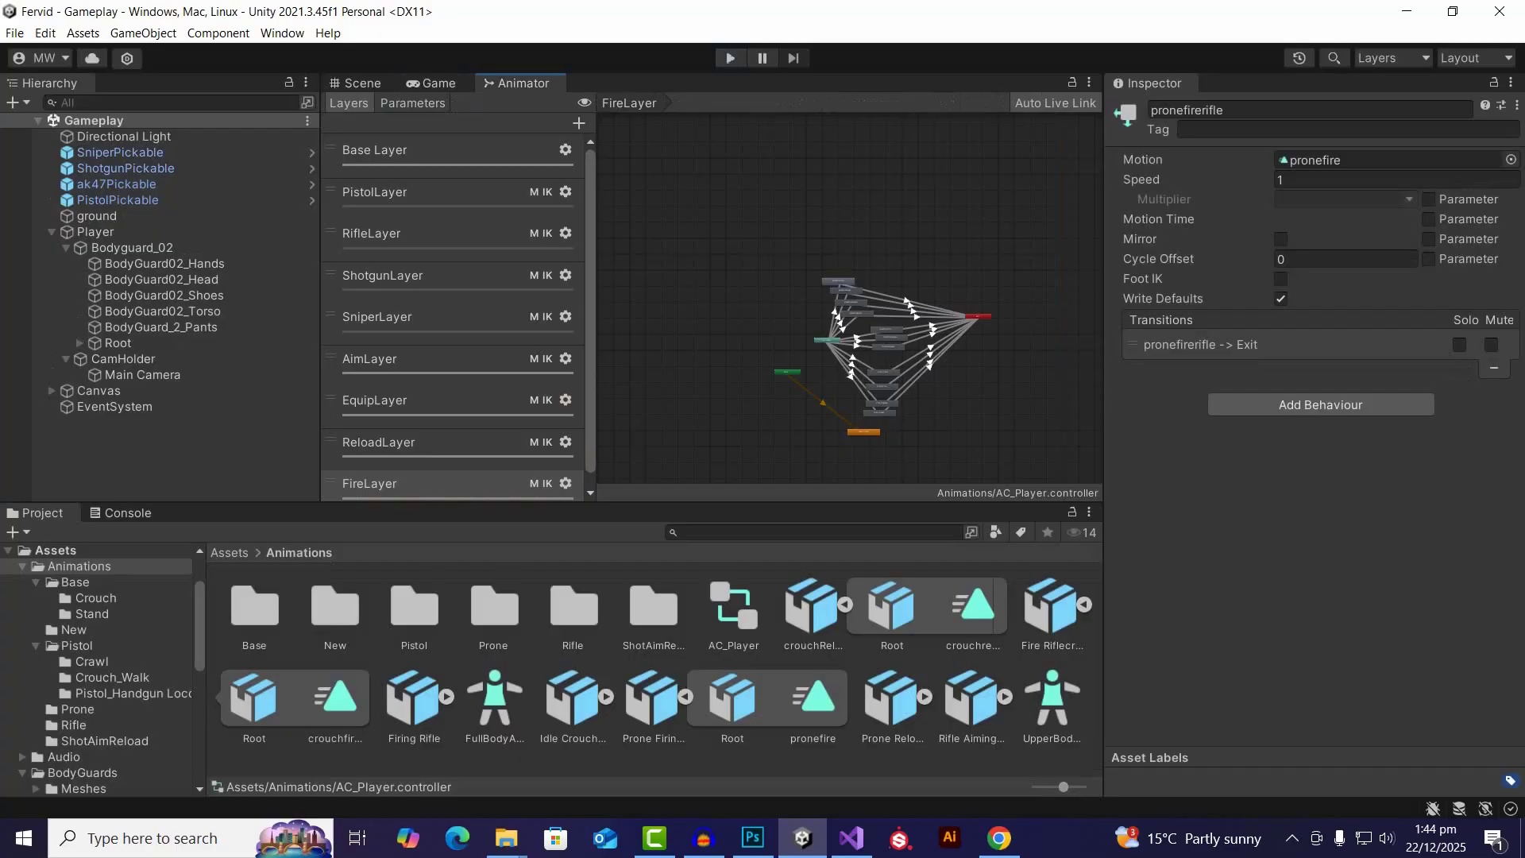
Step: Delete the crouchfiresniper, crouchfireshotgun and crouchfirerifle states from the FireLayer graph
scroll(883, 333, up, 10)
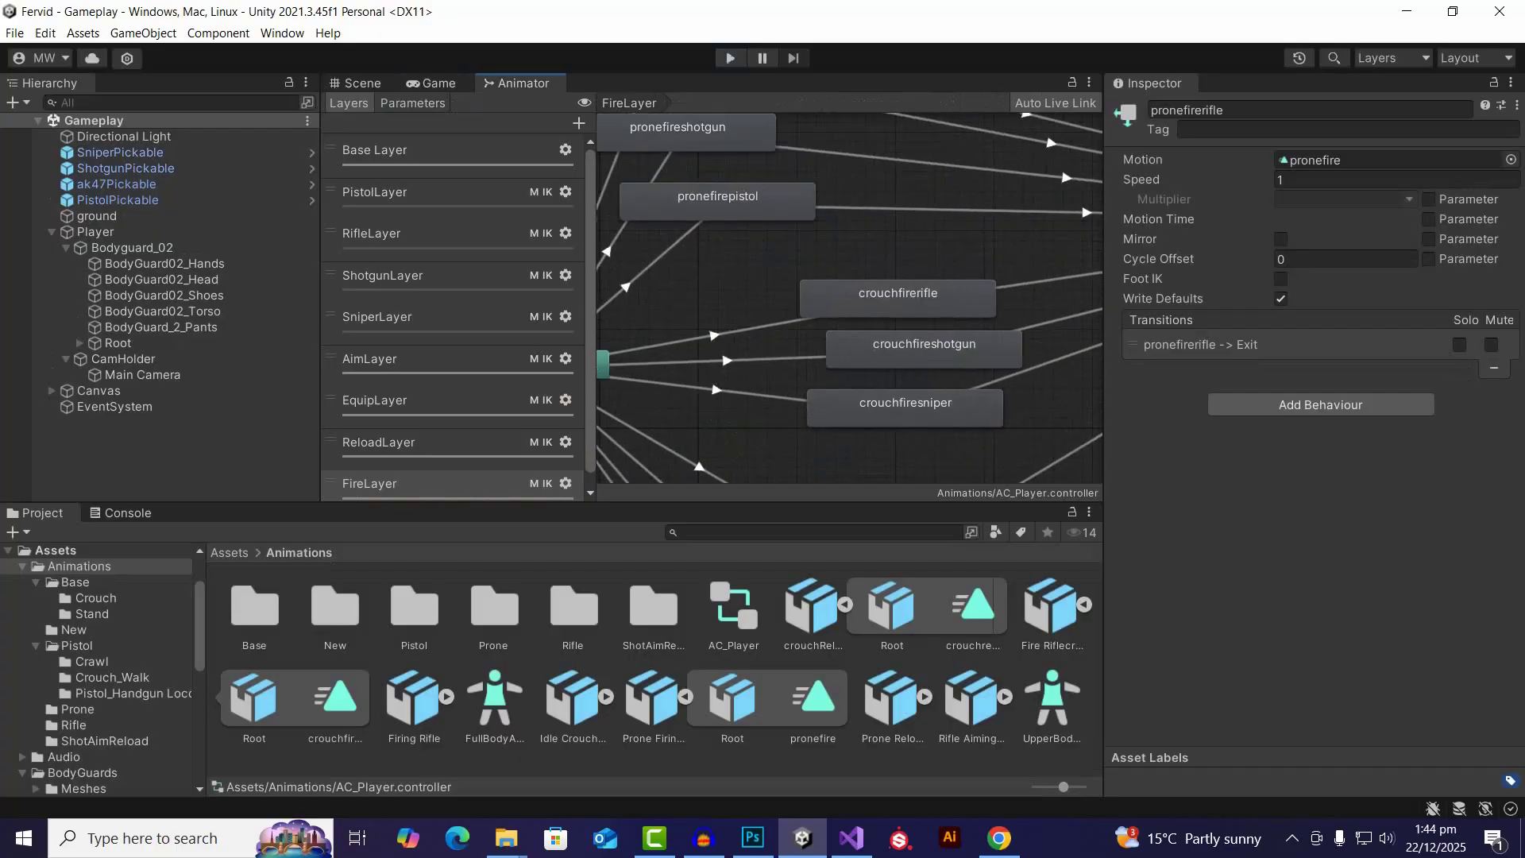
click(897, 299)
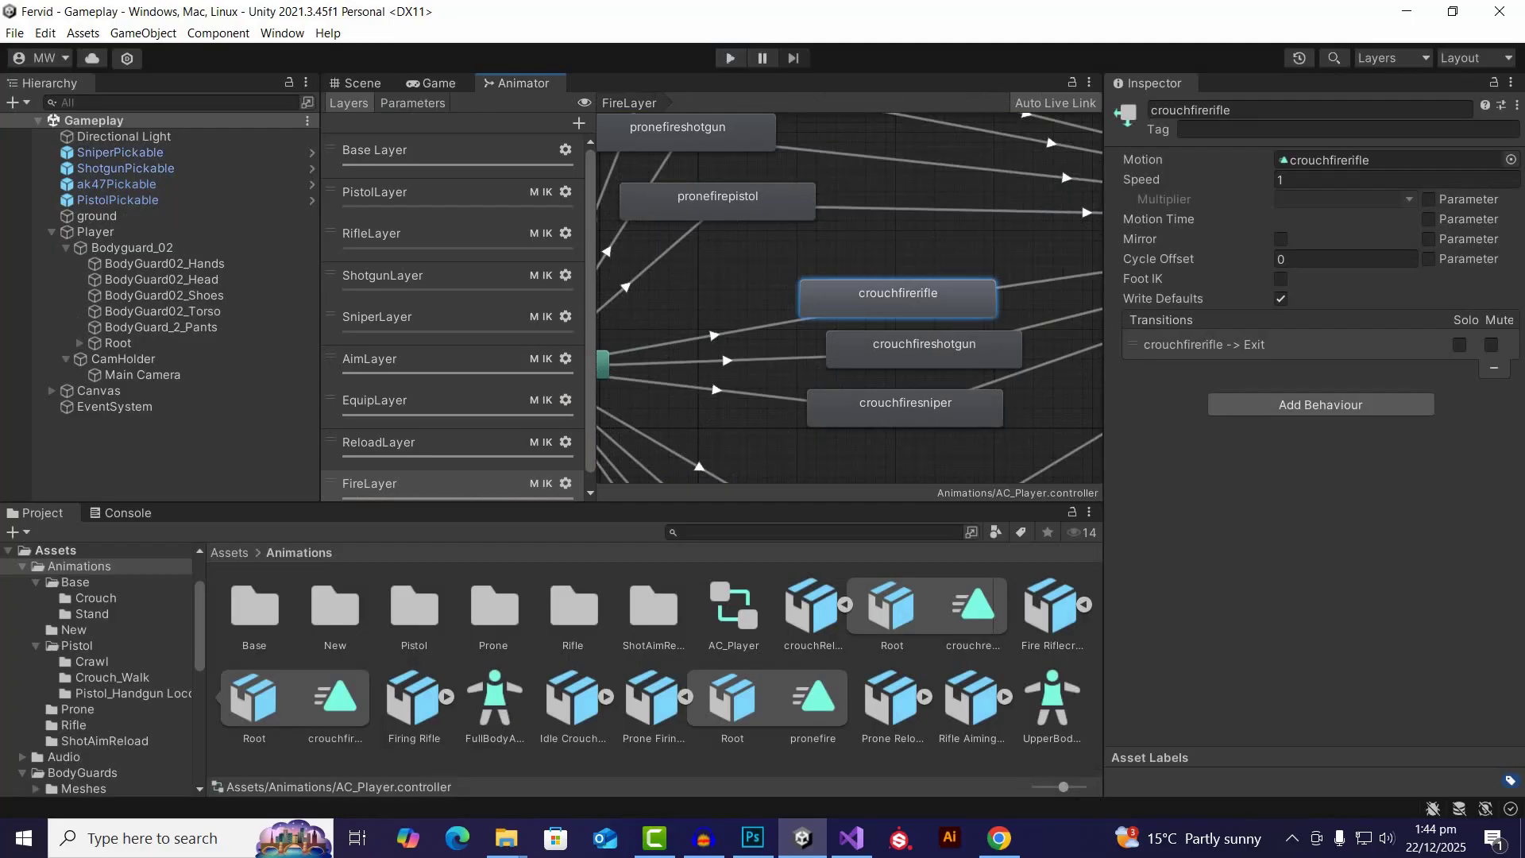
click(924, 351)
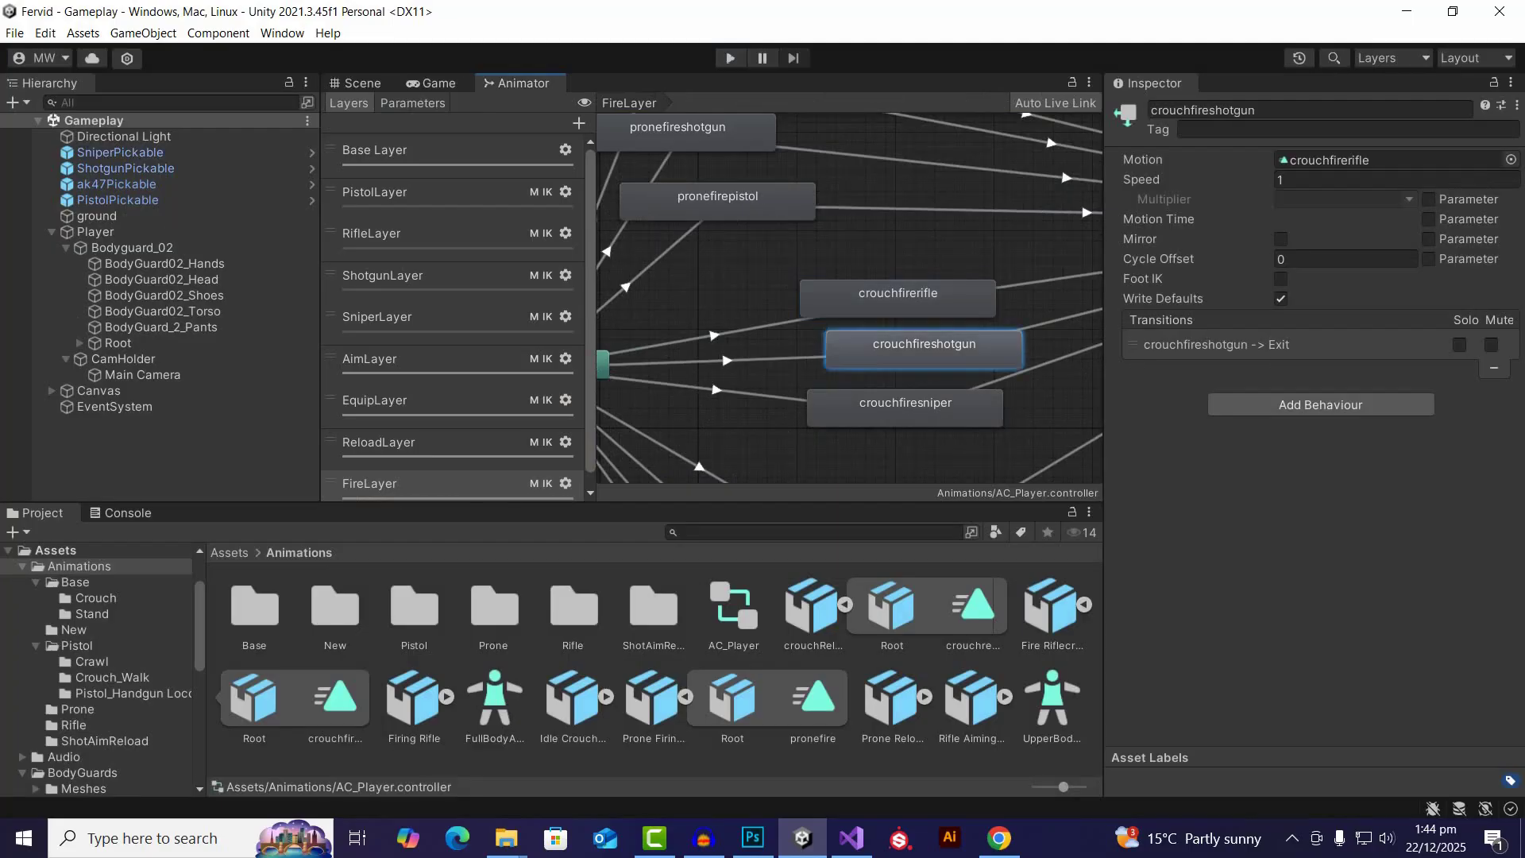
click(905, 408)
scroll(820, 333, down, 10)
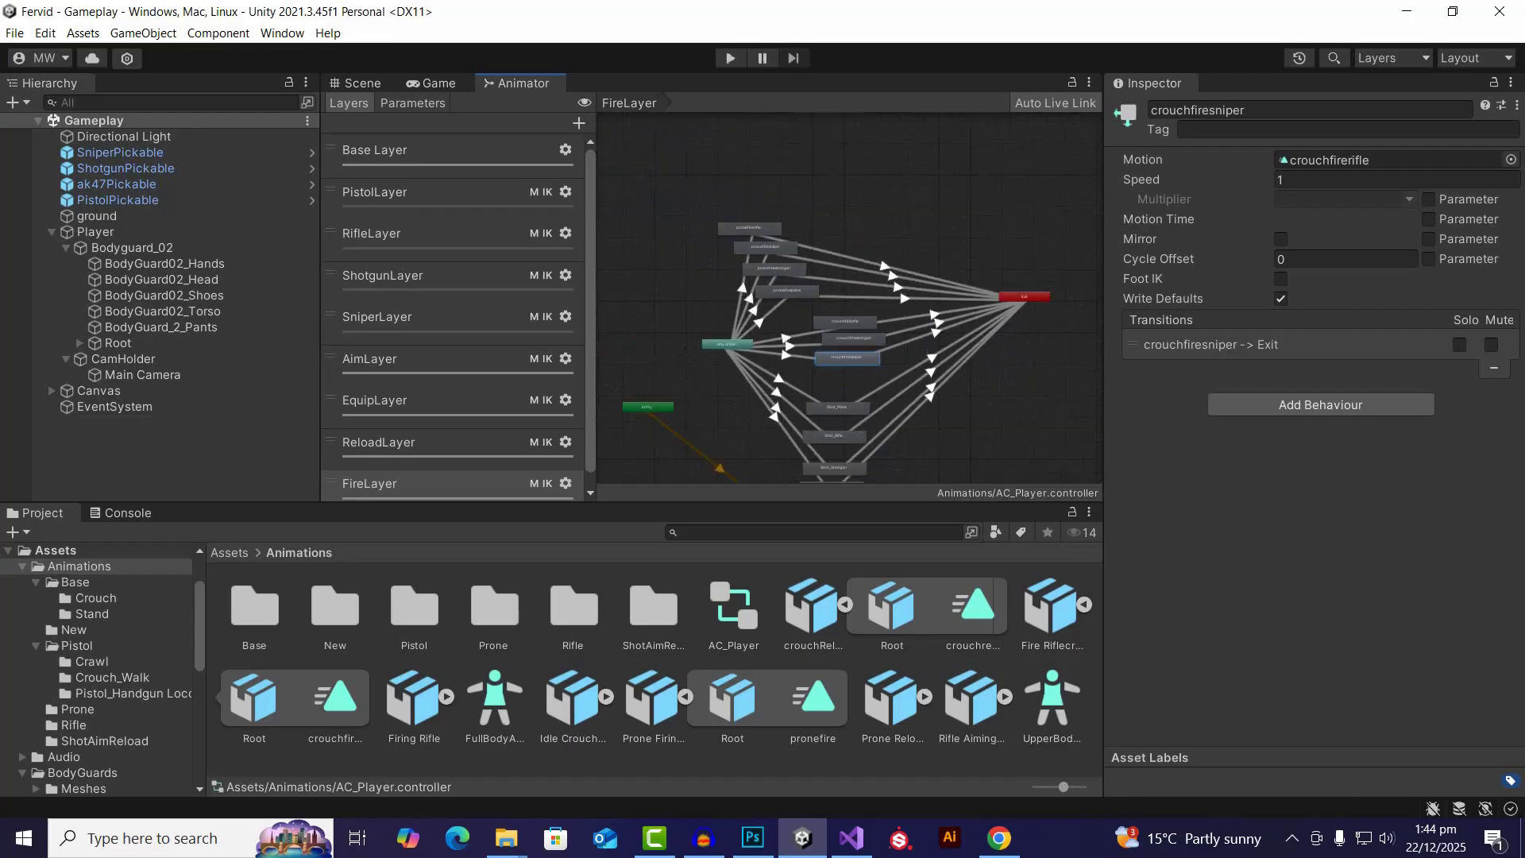
scroll(861, 395, up, 4)
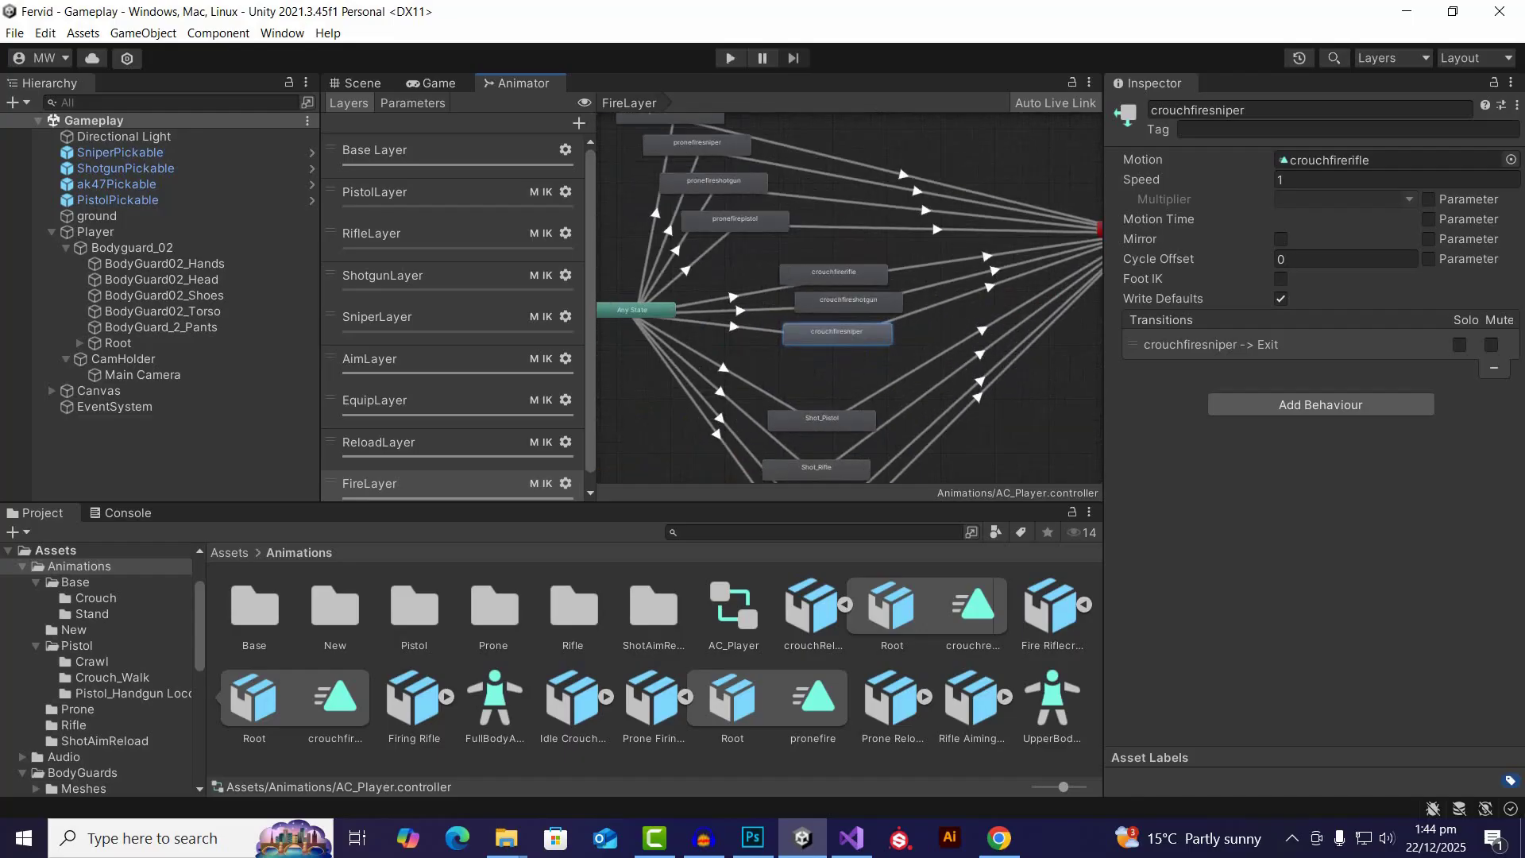
key(Delete)
click(848, 302)
key(Delete)
click(835, 274)
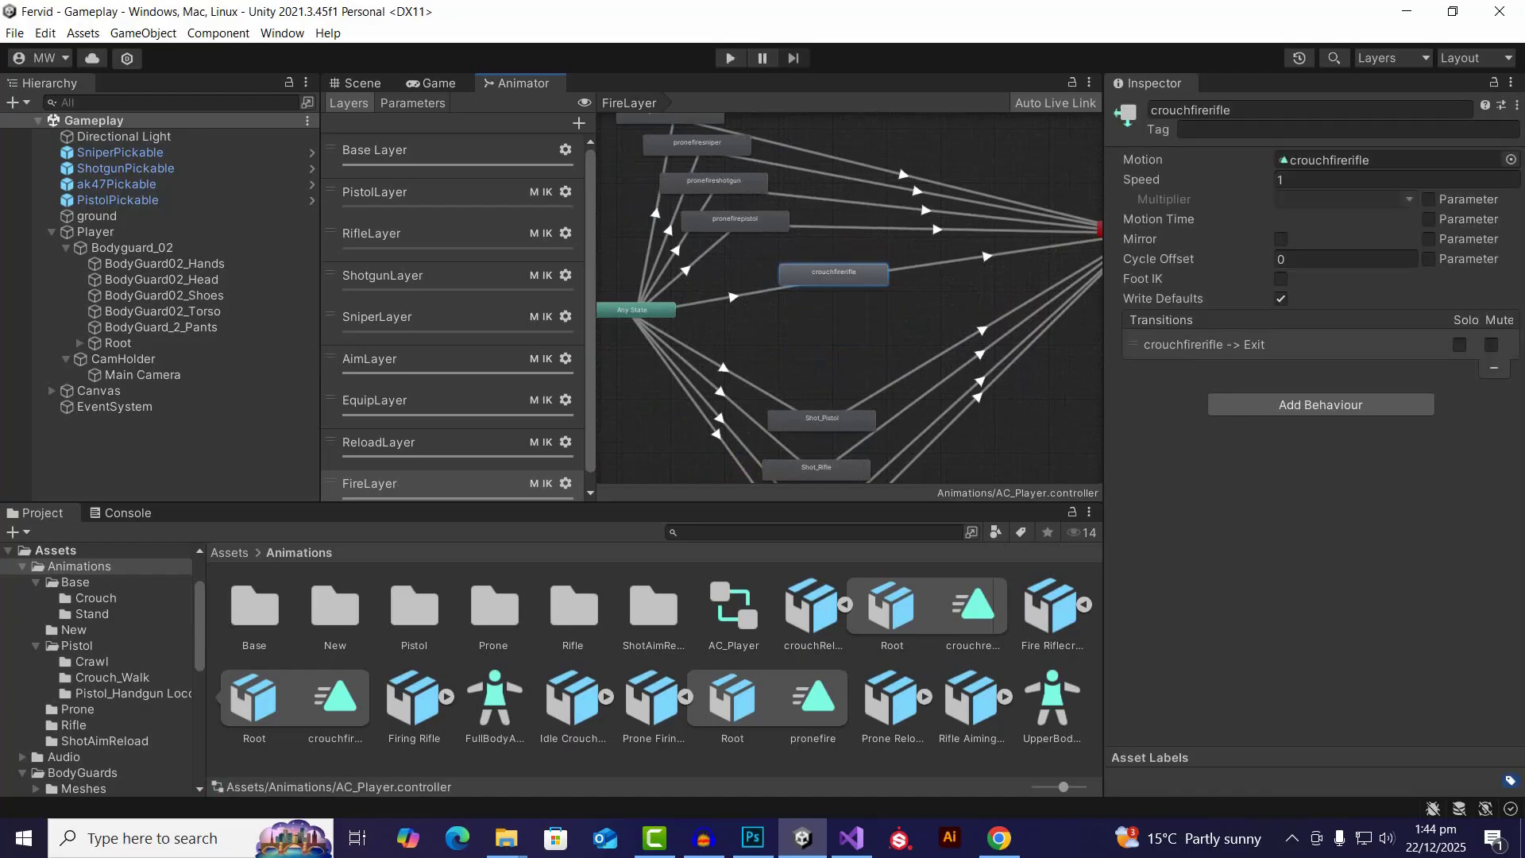
key(Delete)
Step: Remove the Crouch condition from the Any State to Shot_Sniper transition
scroll(851, 359, down, 5)
scroll(834, 445, up, 8)
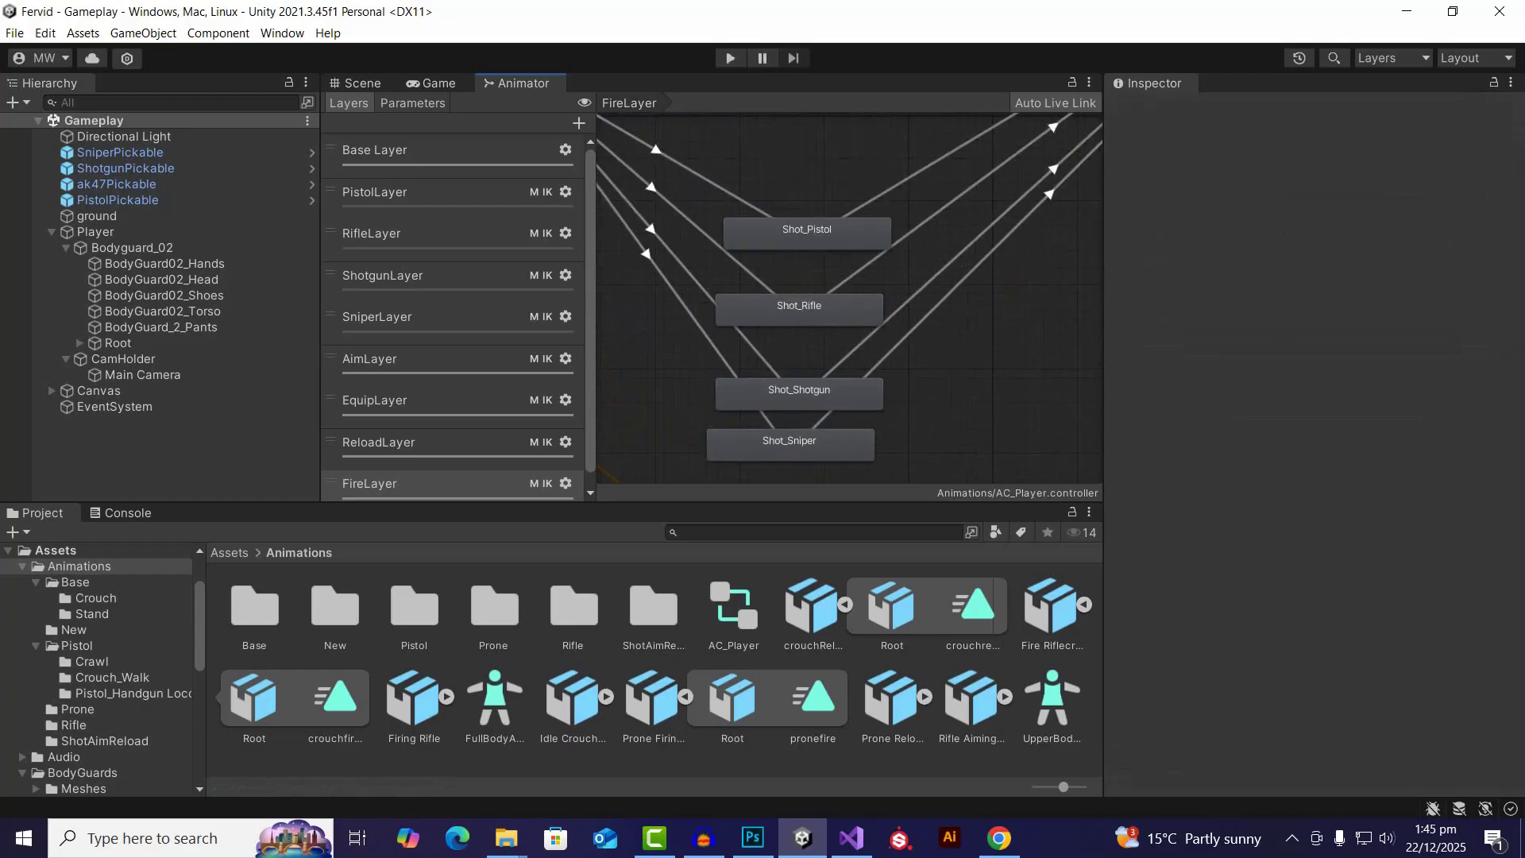
click(803, 447)
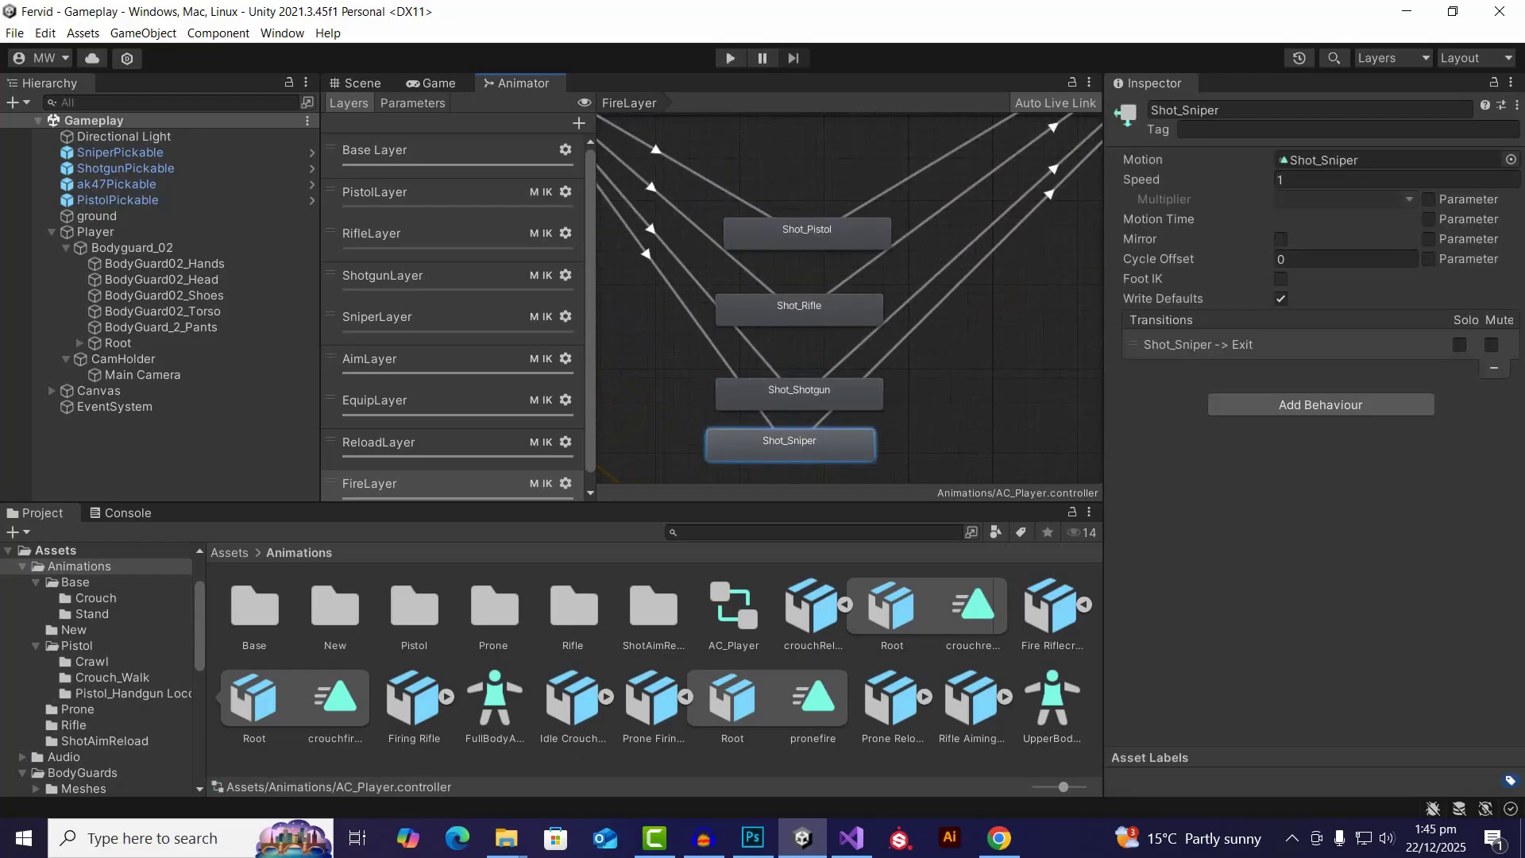
click(711, 342)
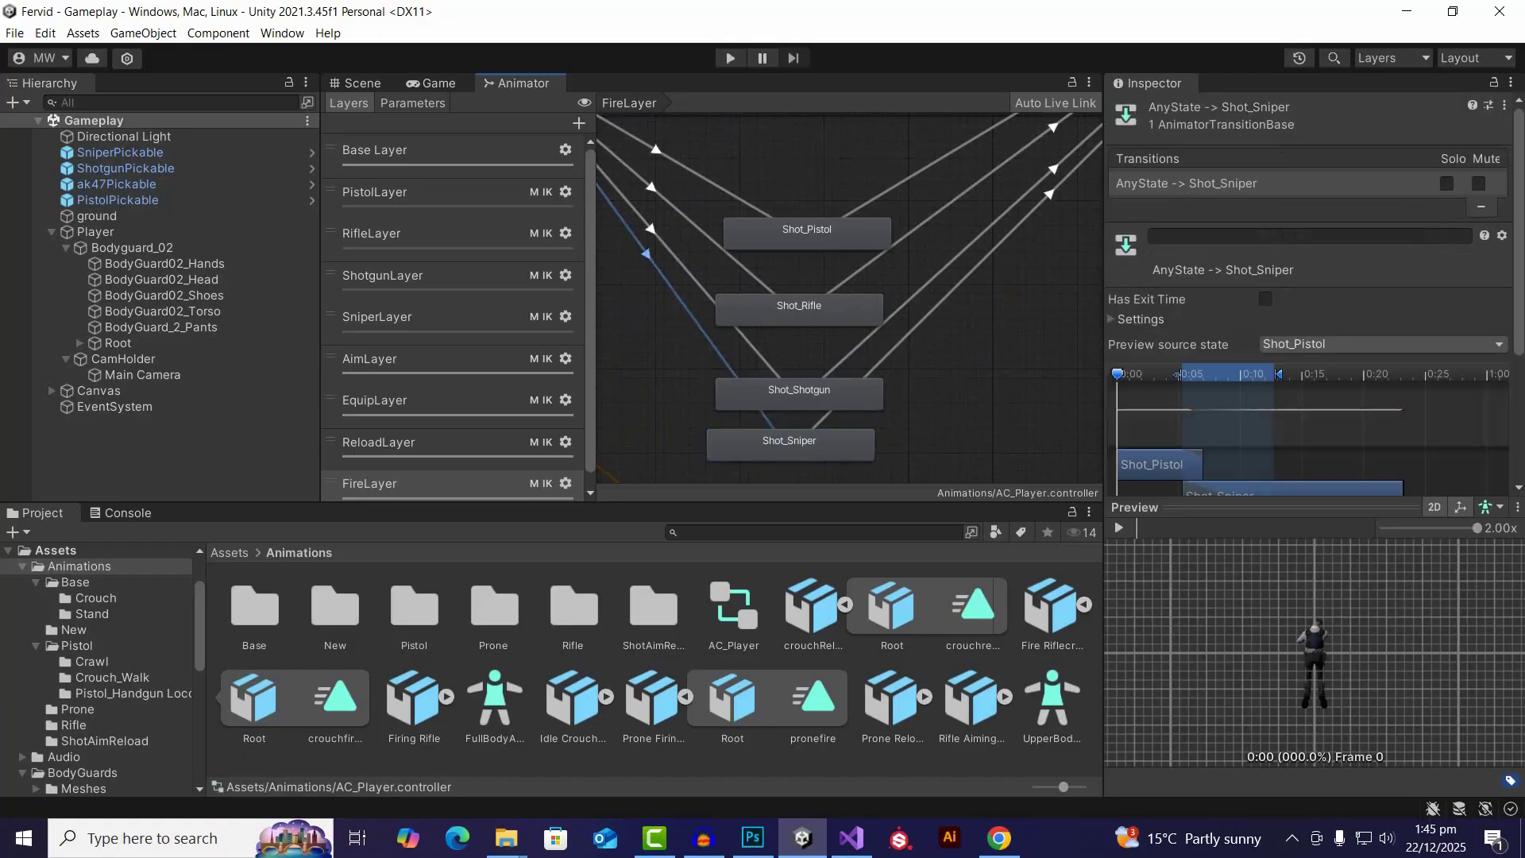
scroll(1309, 317, down, 5)
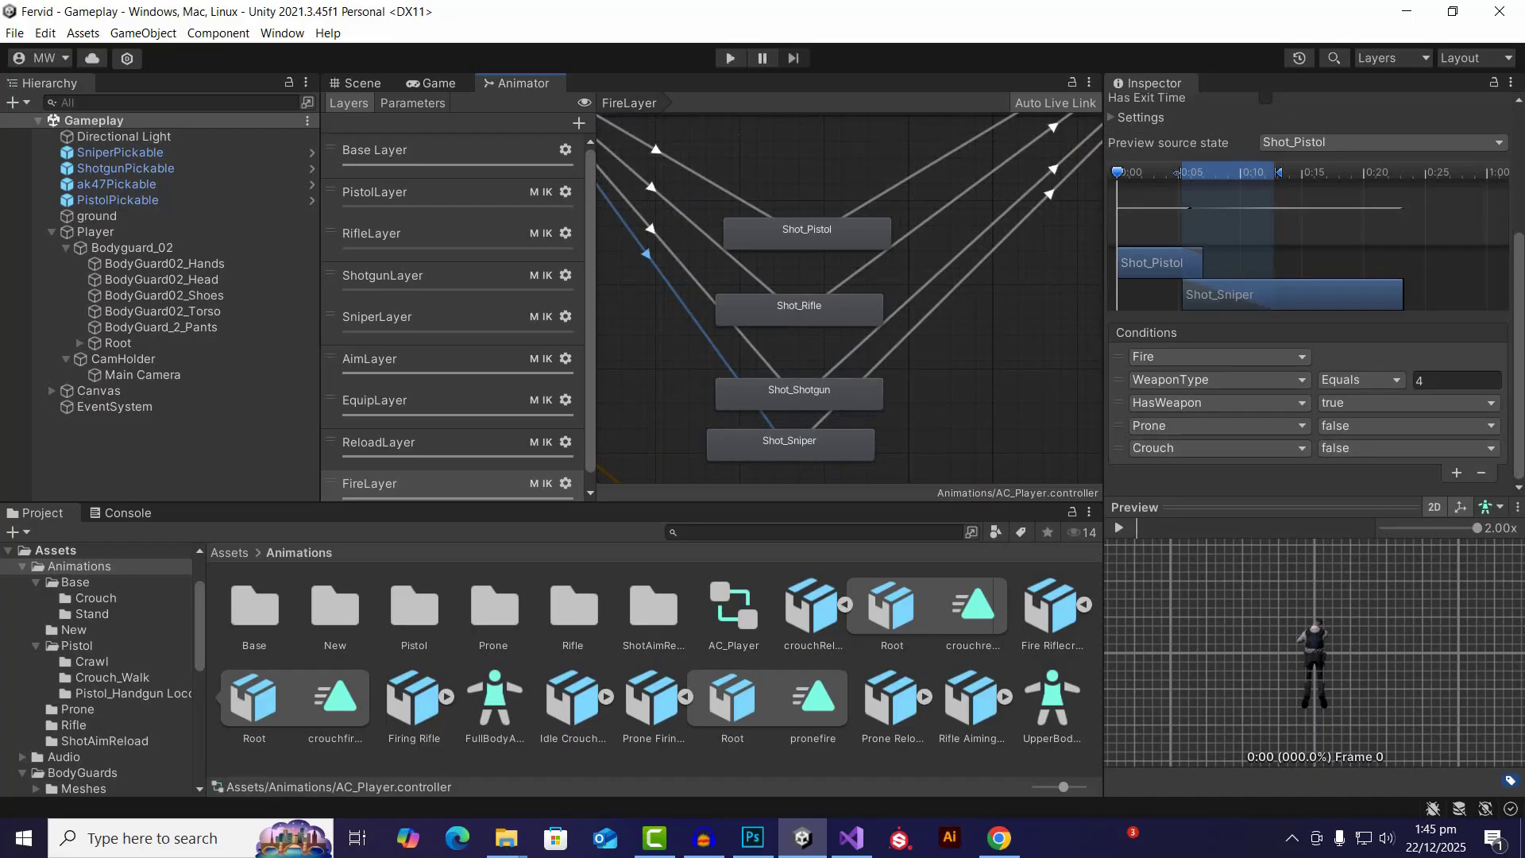
click(1482, 474)
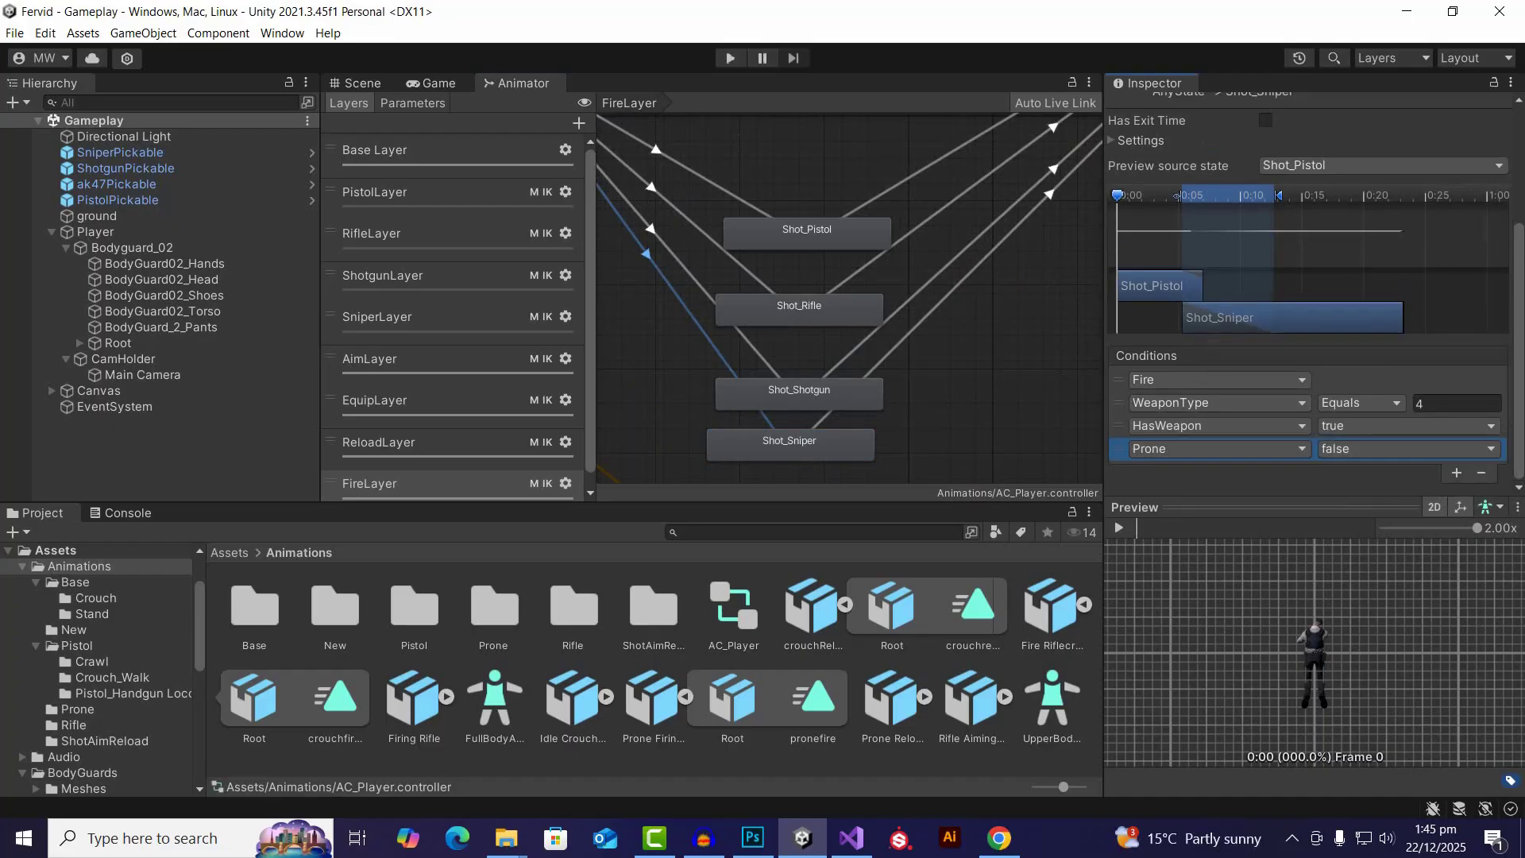
Step: Remove the Crouch condition from the Any State to Shot_Shotgun transition
click(656, 235)
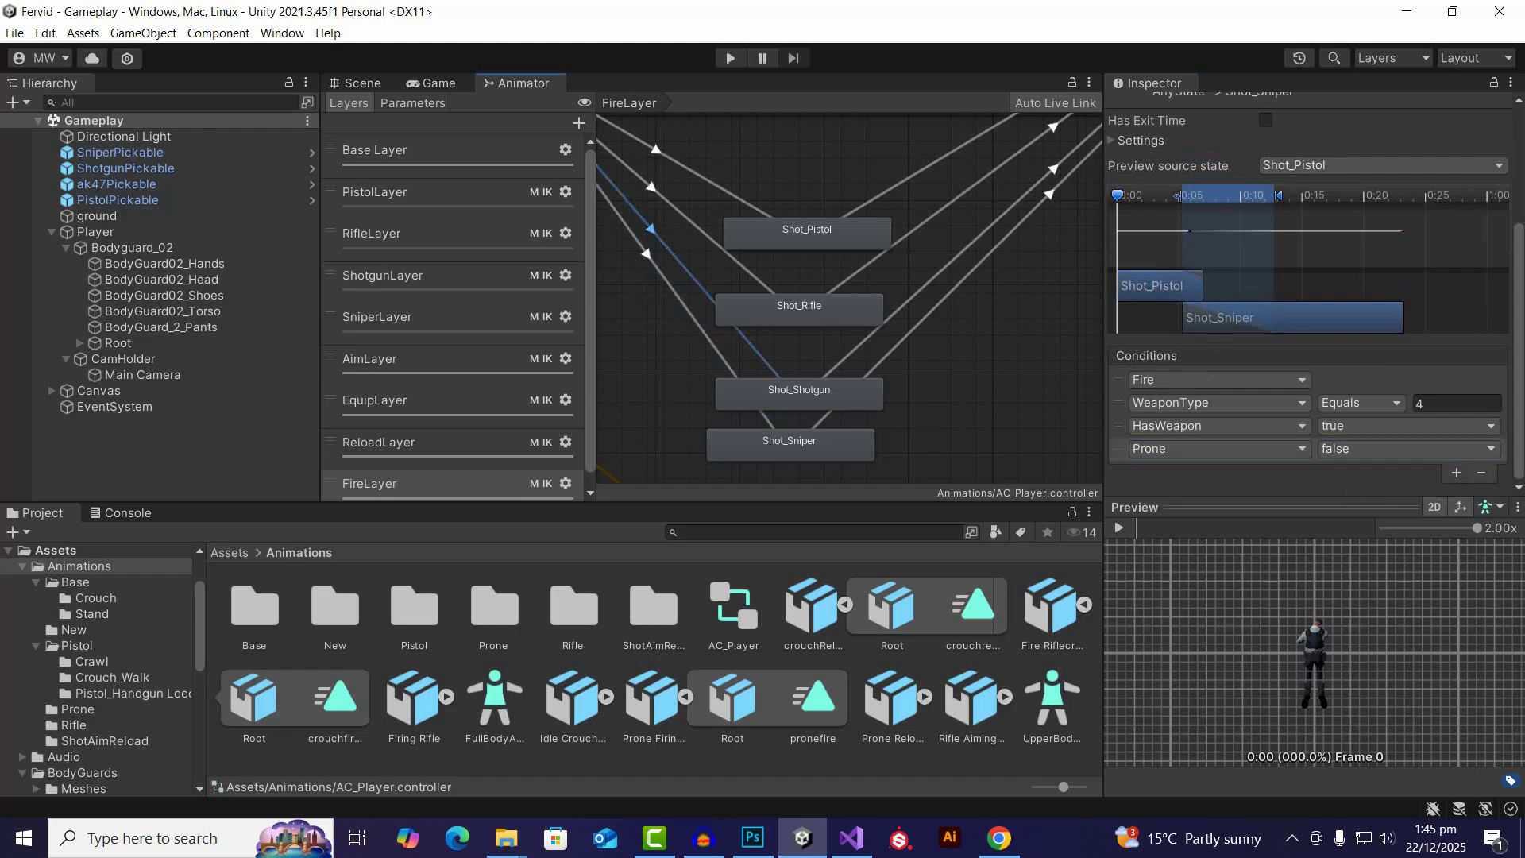
scroll(1315, 294, down, 1)
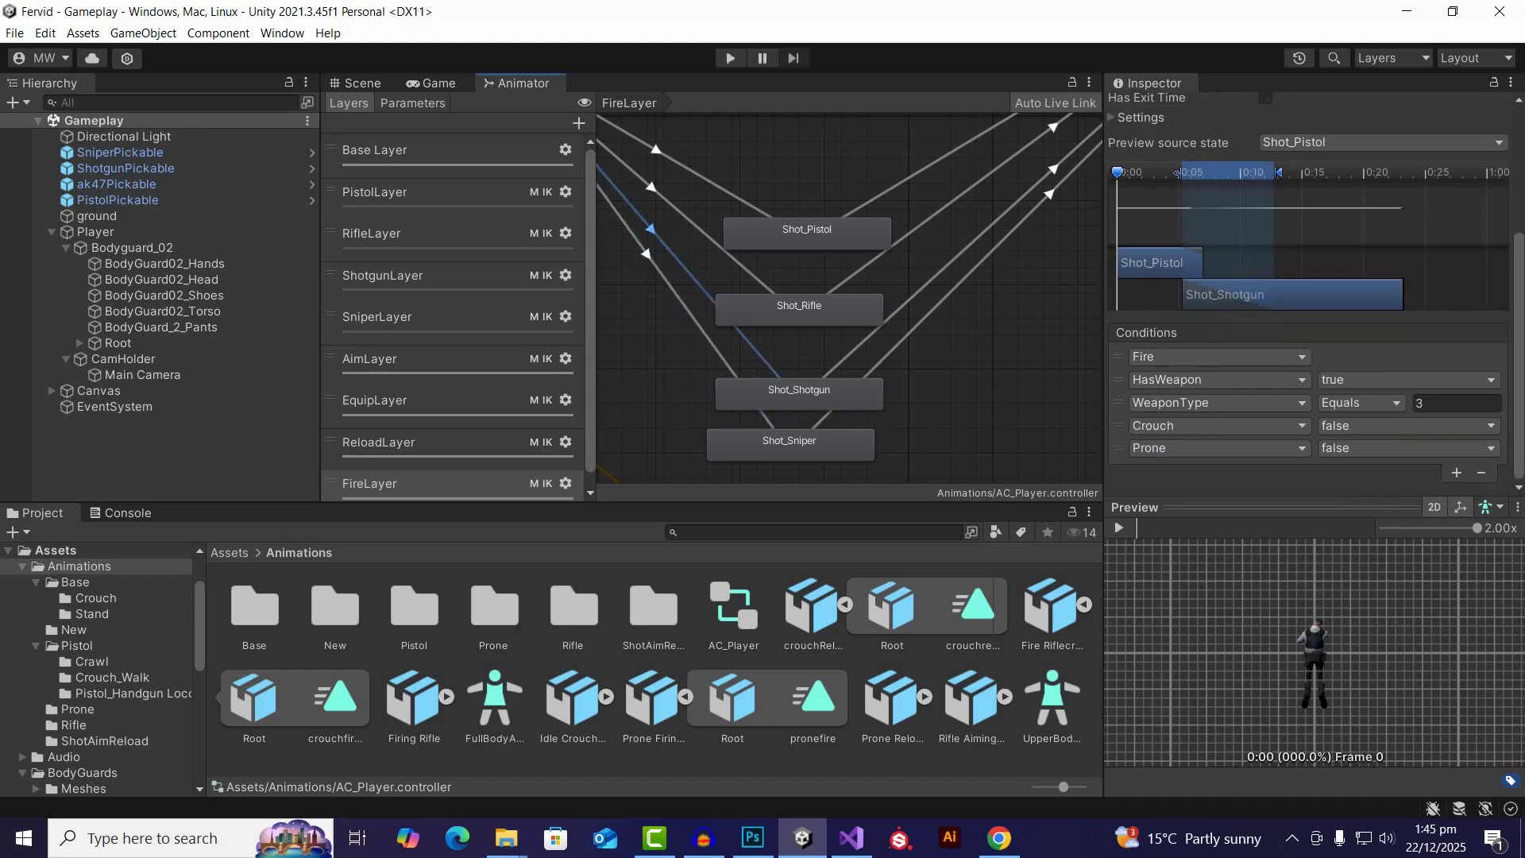
click(1219, 426)
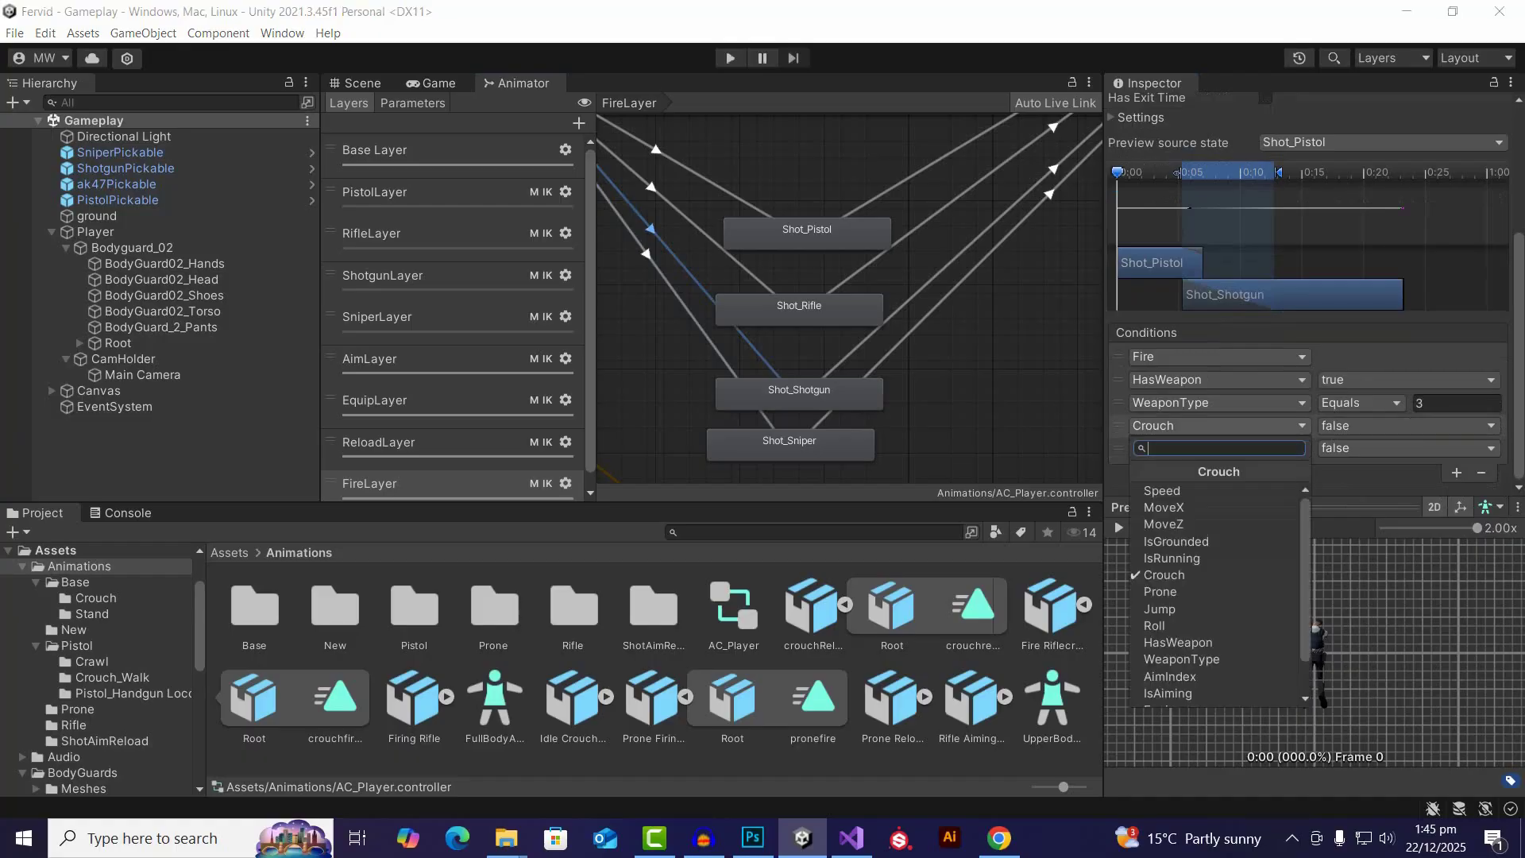
click(1219, 426)
drag(1119, 426, 1119, 449)
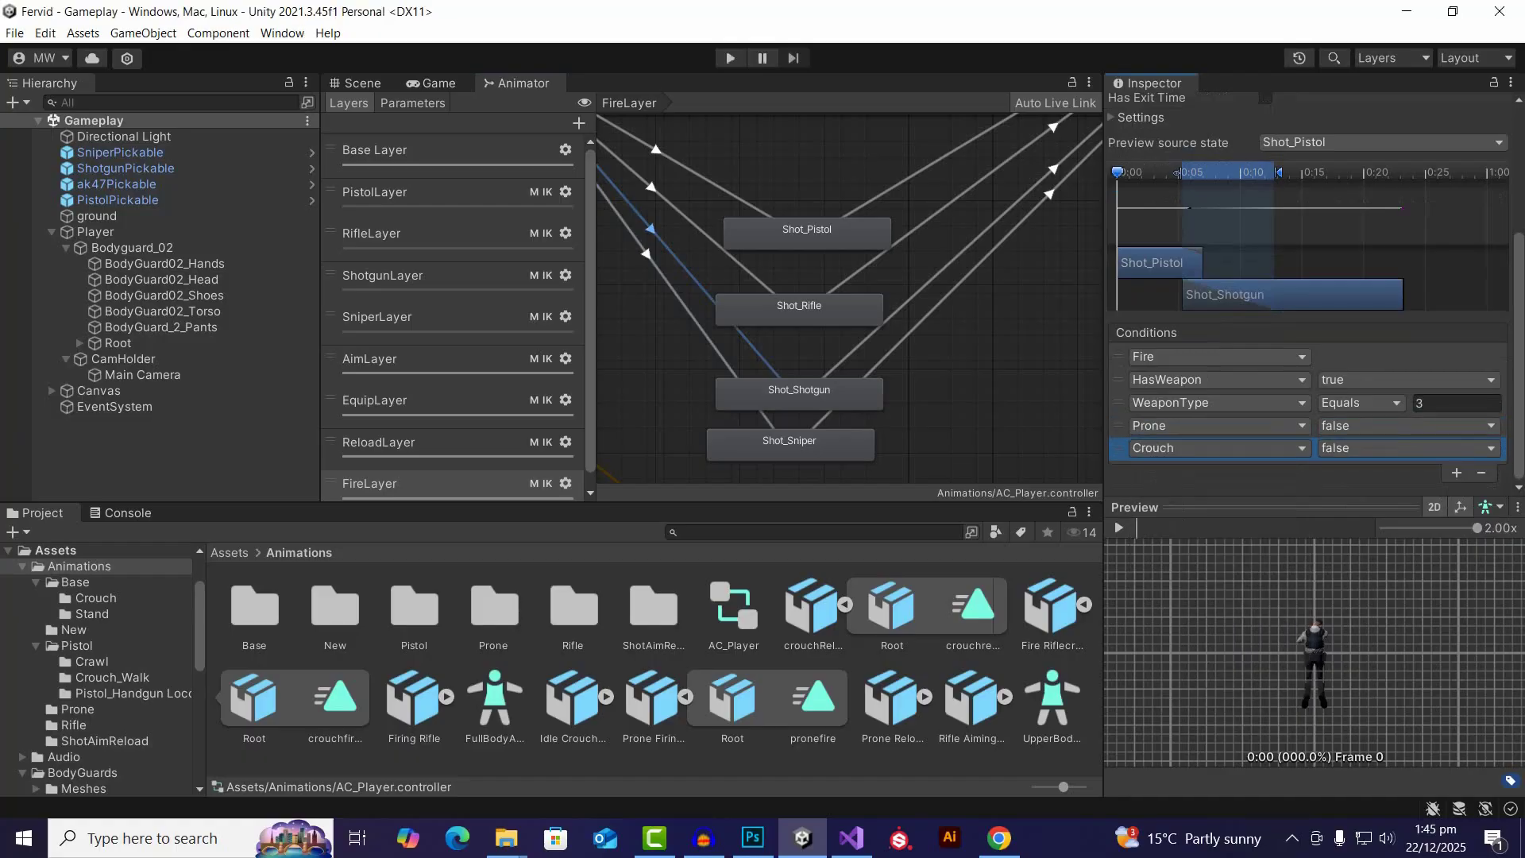
click(1482, 474)
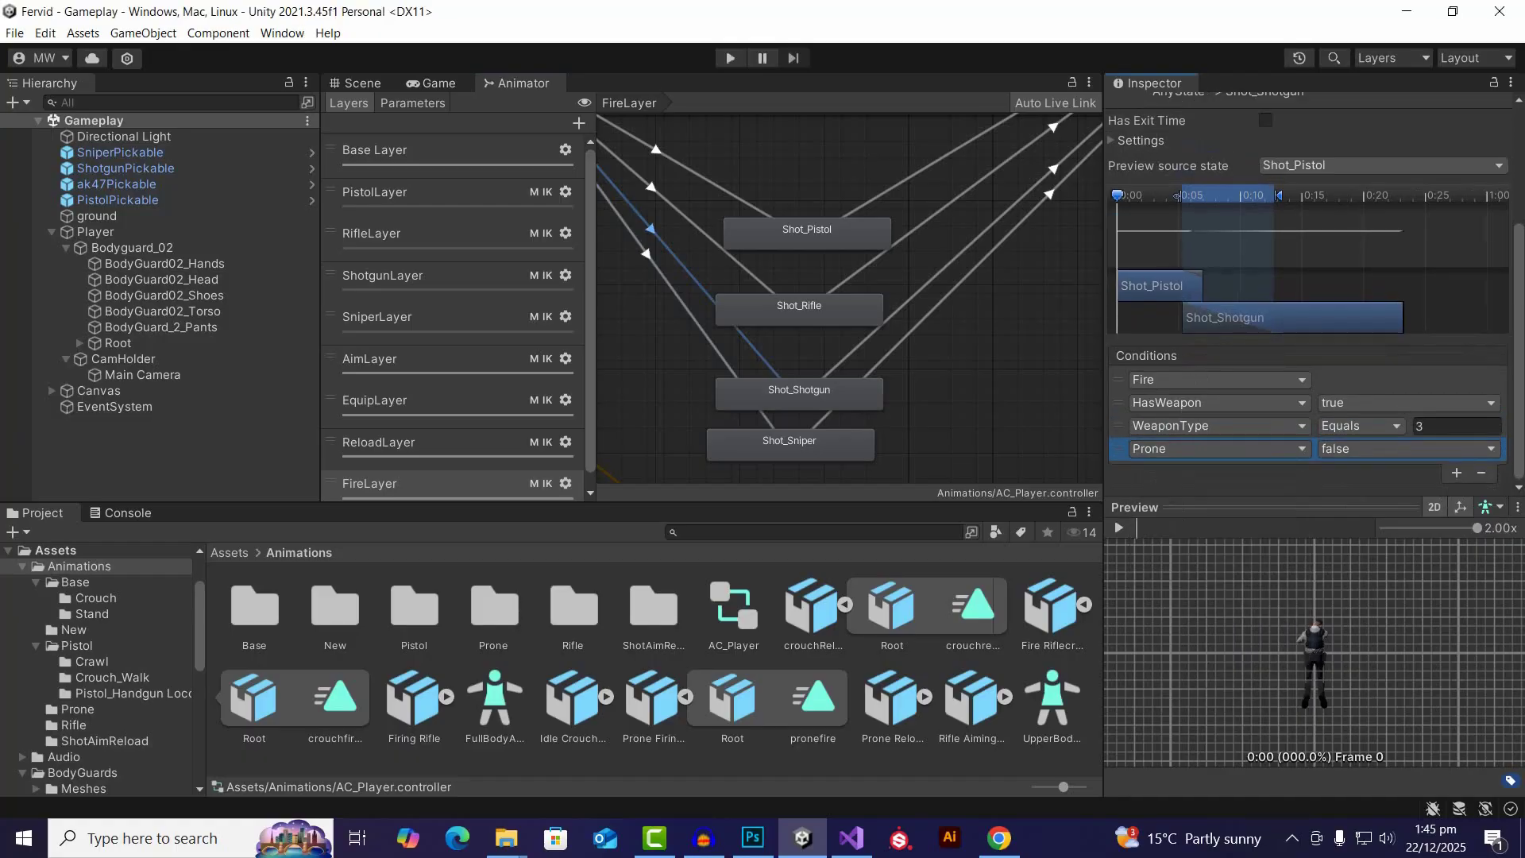
Step: Remove the Crouch condition from the Any State to Shot_Rifle transition
click(710, 237)
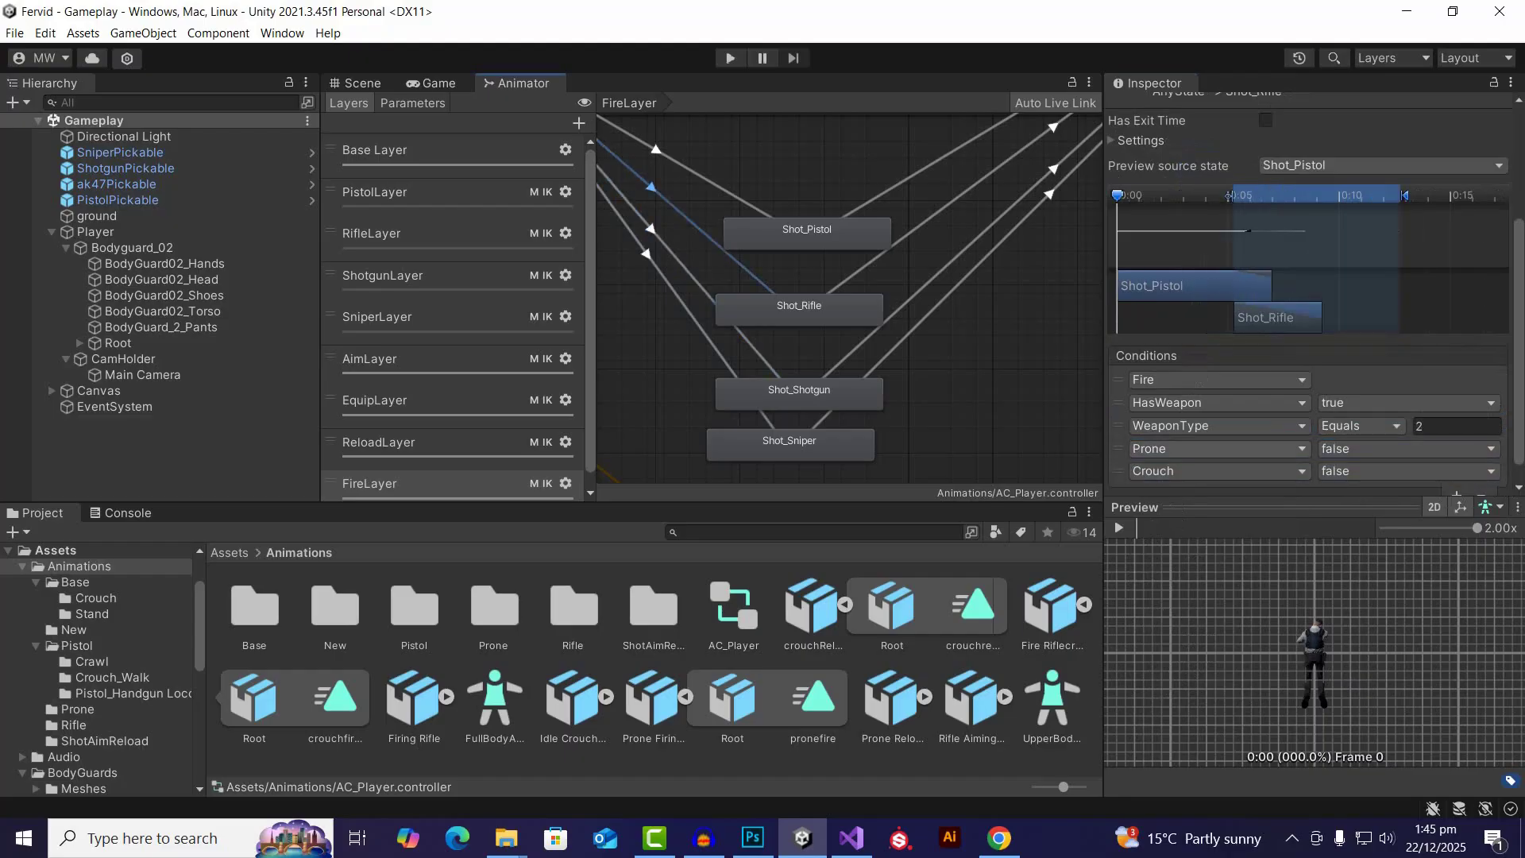
click(1119, 472)
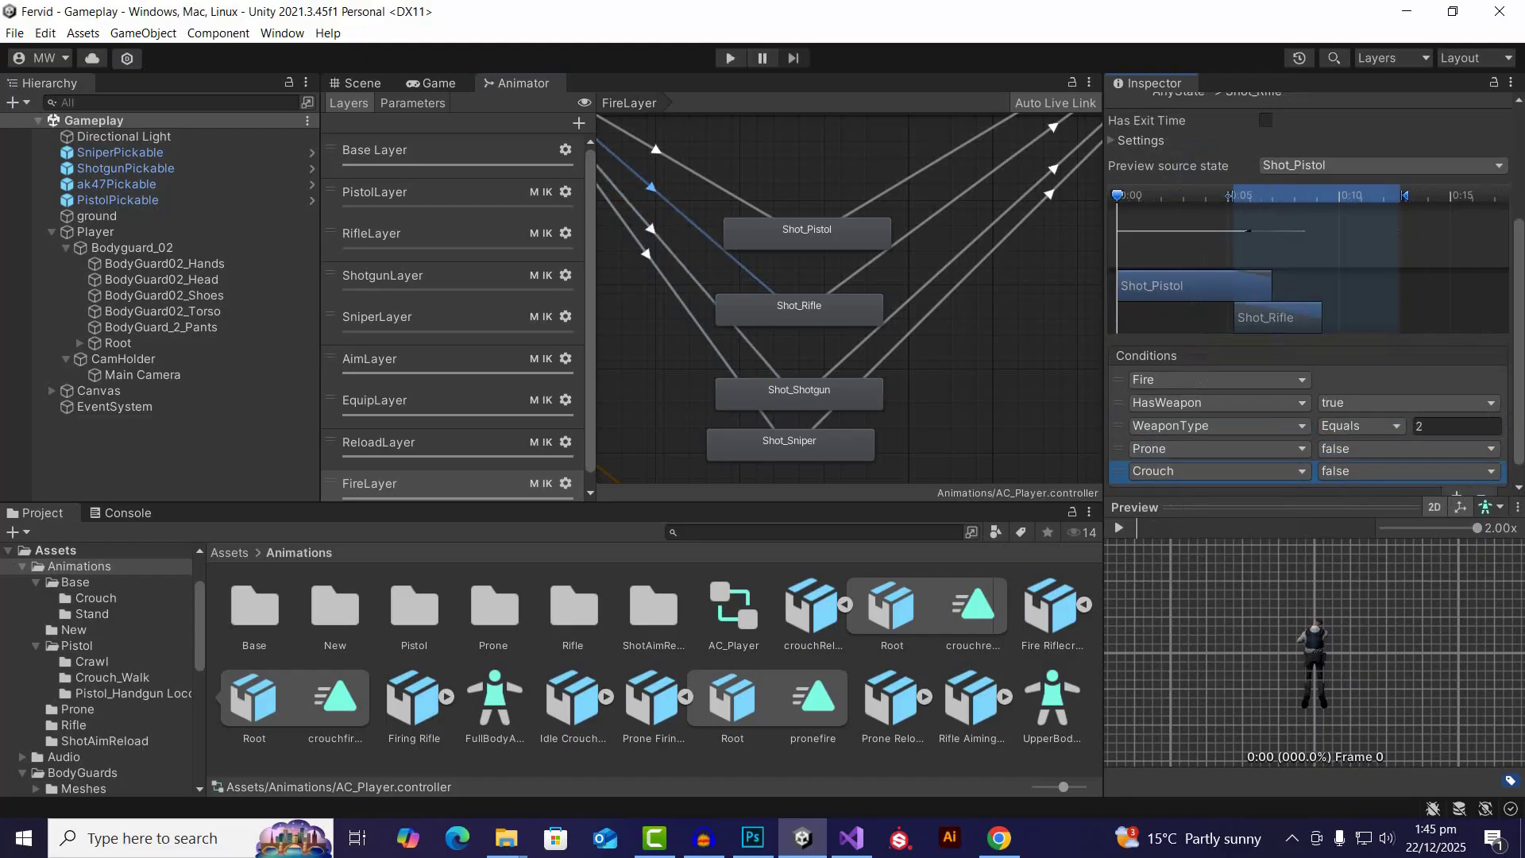
scroll(1351, 445, down, 2)
click(1482, 474)
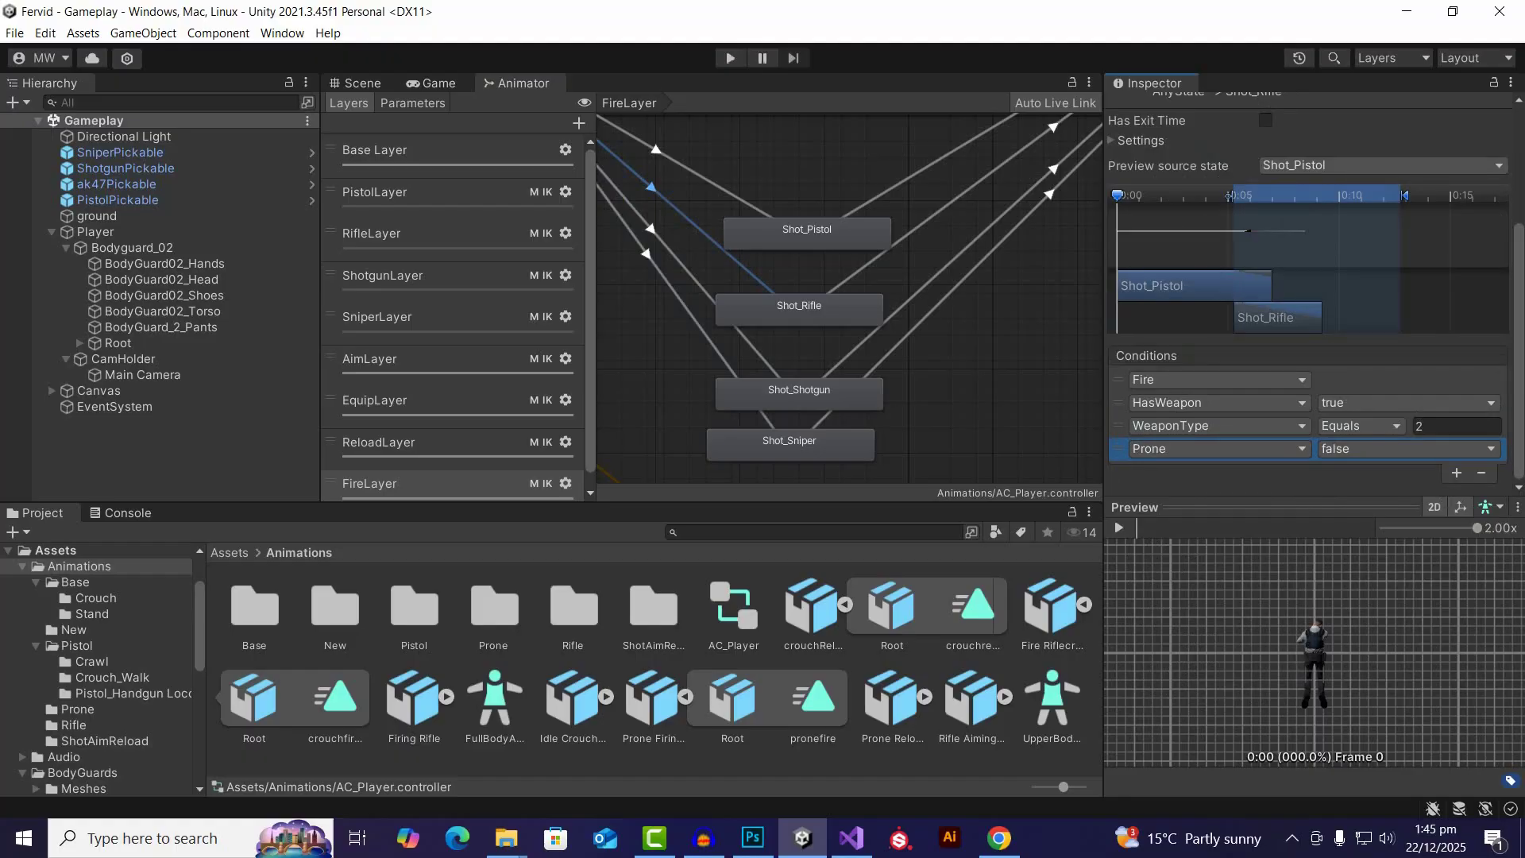
Step: Check the Any State to Shot_Pistol transition's conditions, and run the game to pick up the pistol and ak47
click(706, 179)
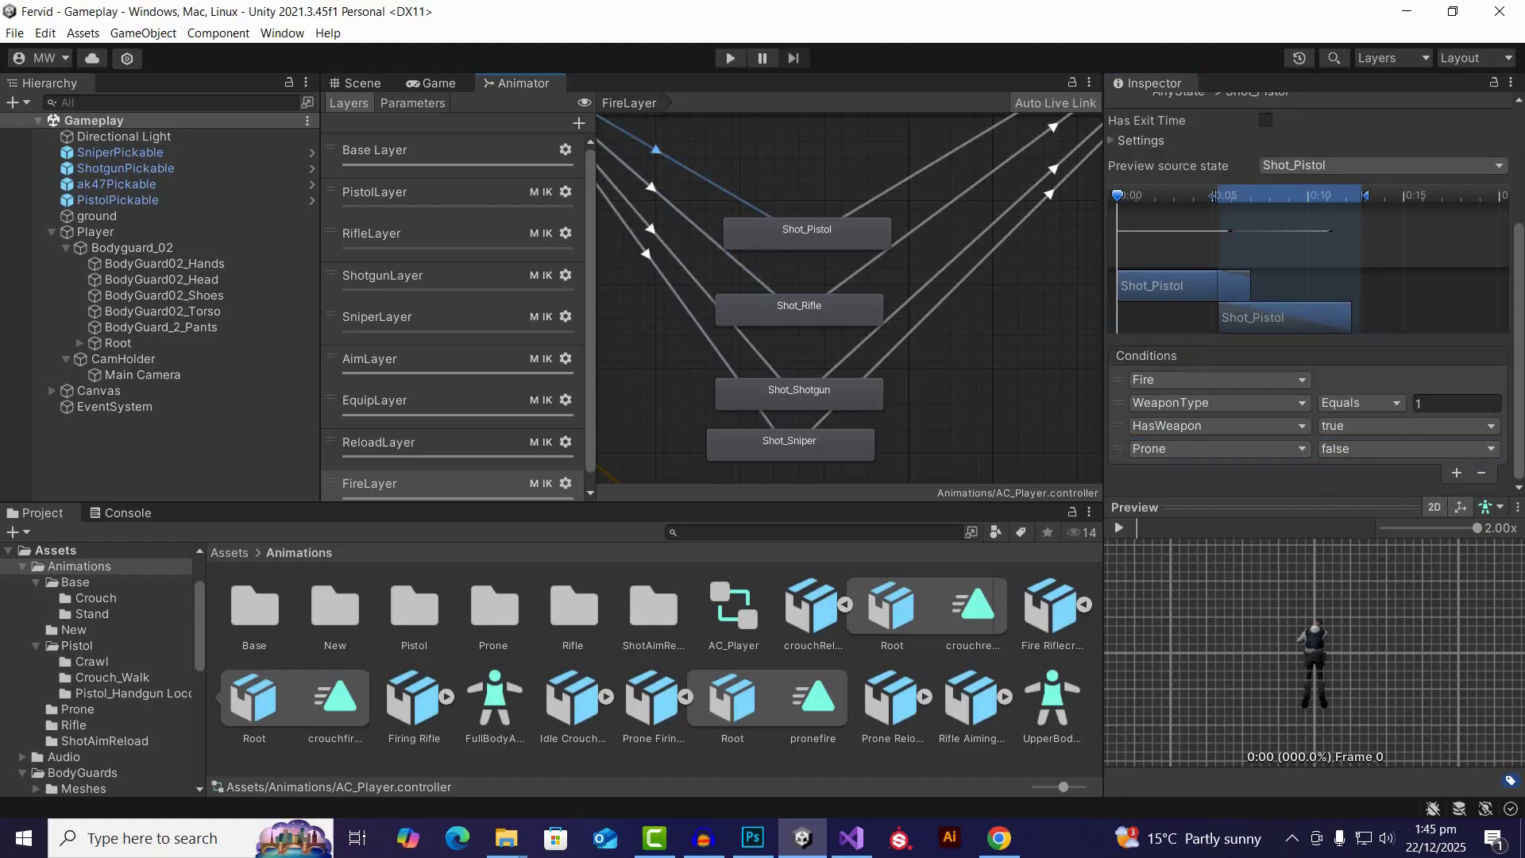
click(807, 171)
click(730, 58)
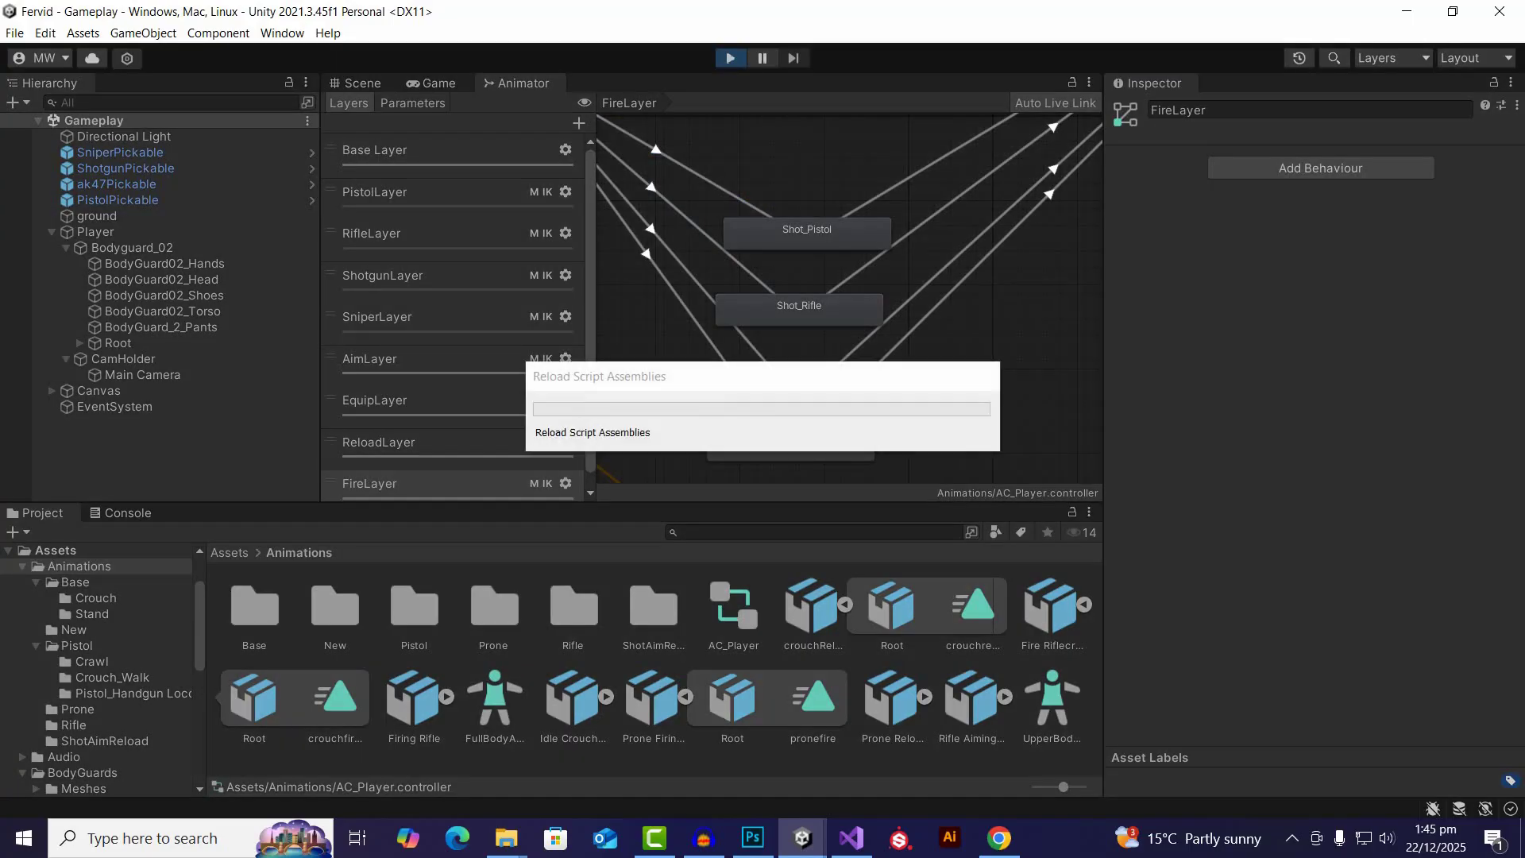
key(w)
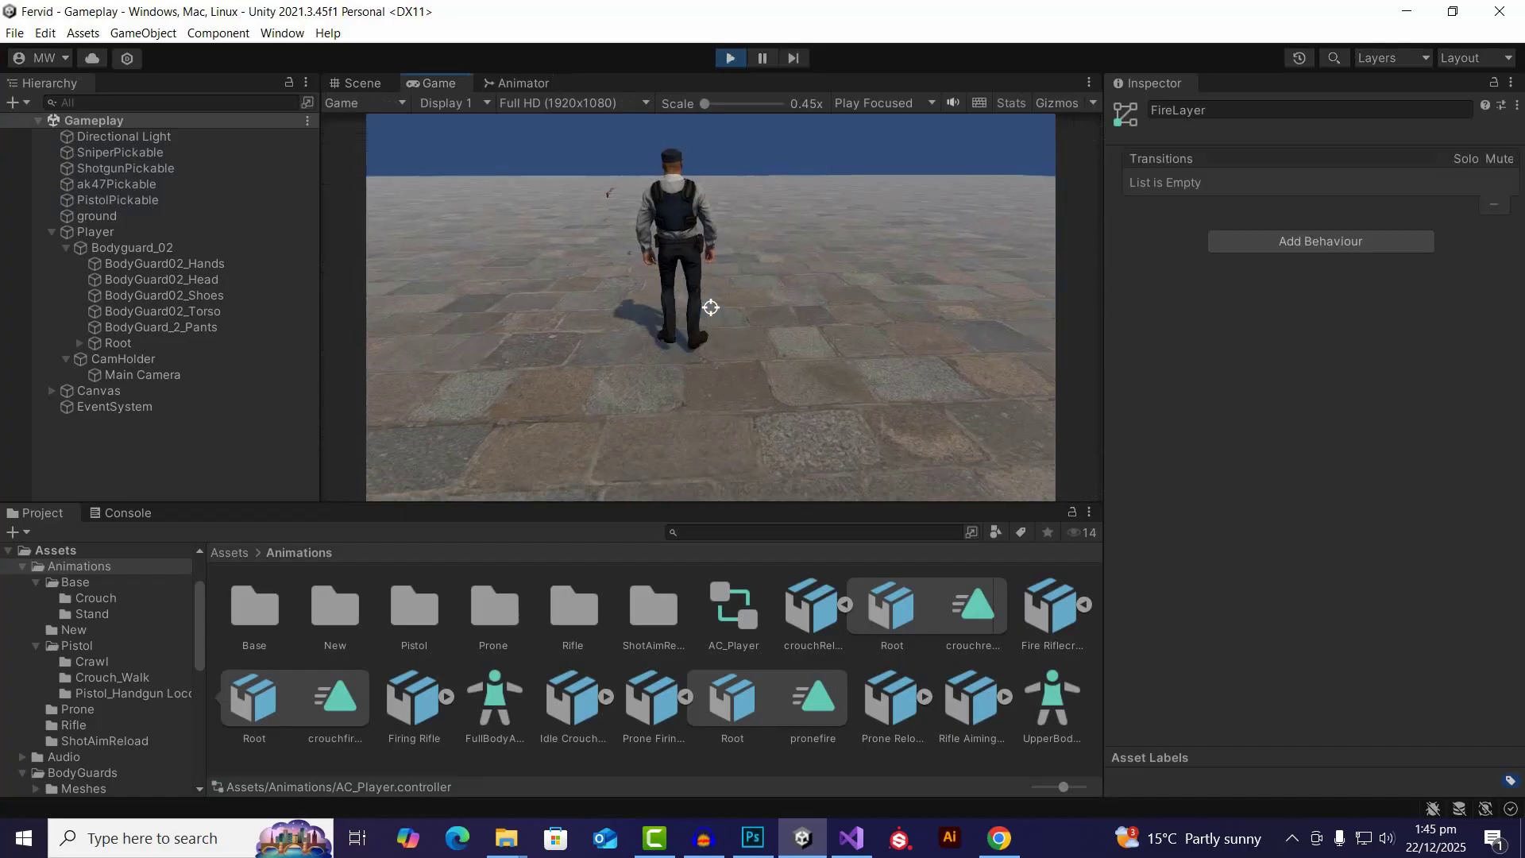
key(a)
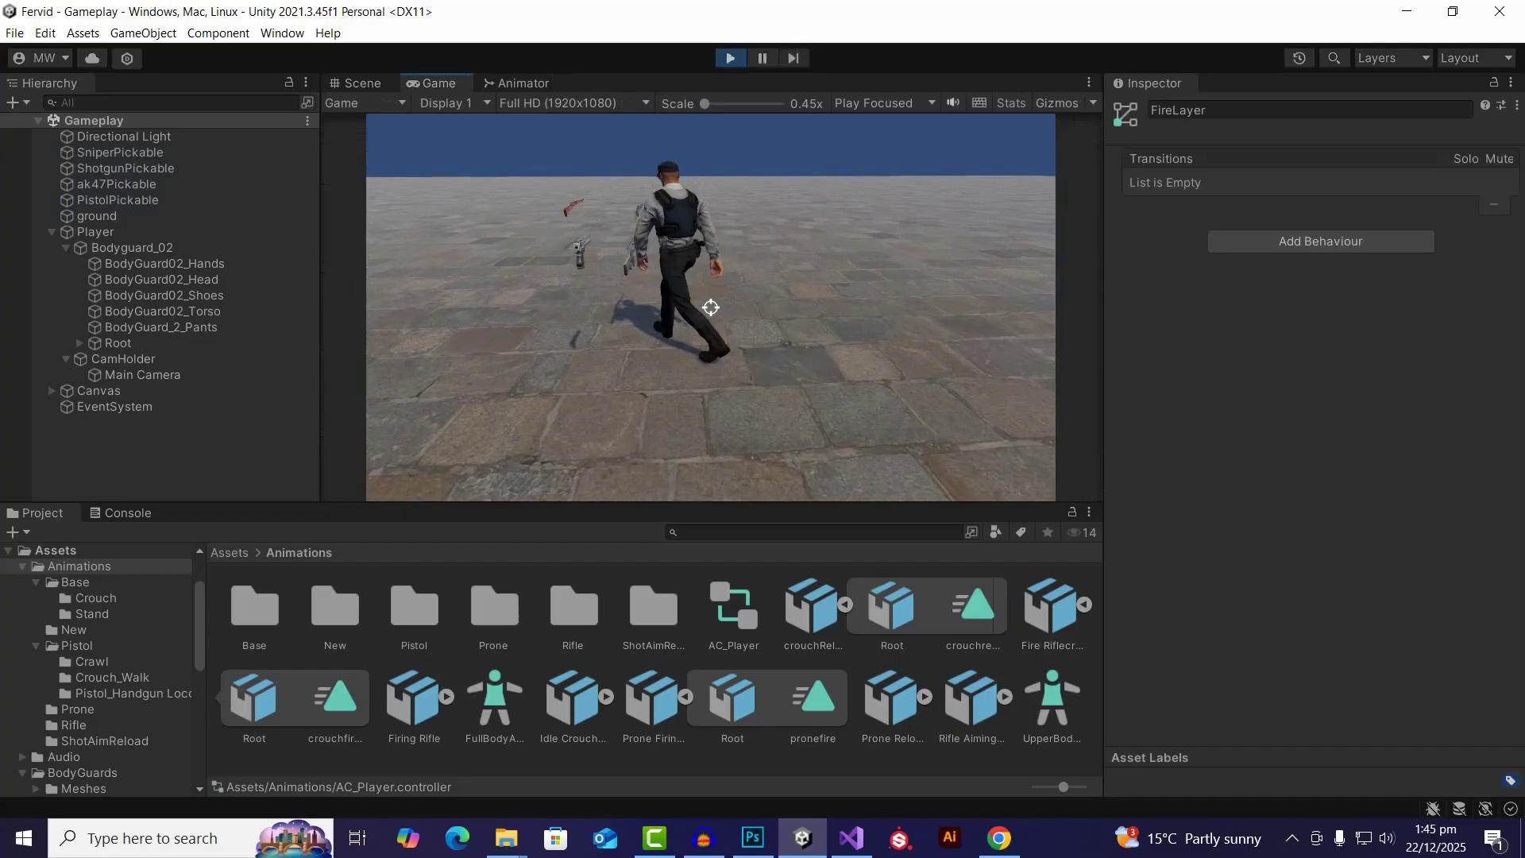
key(w)
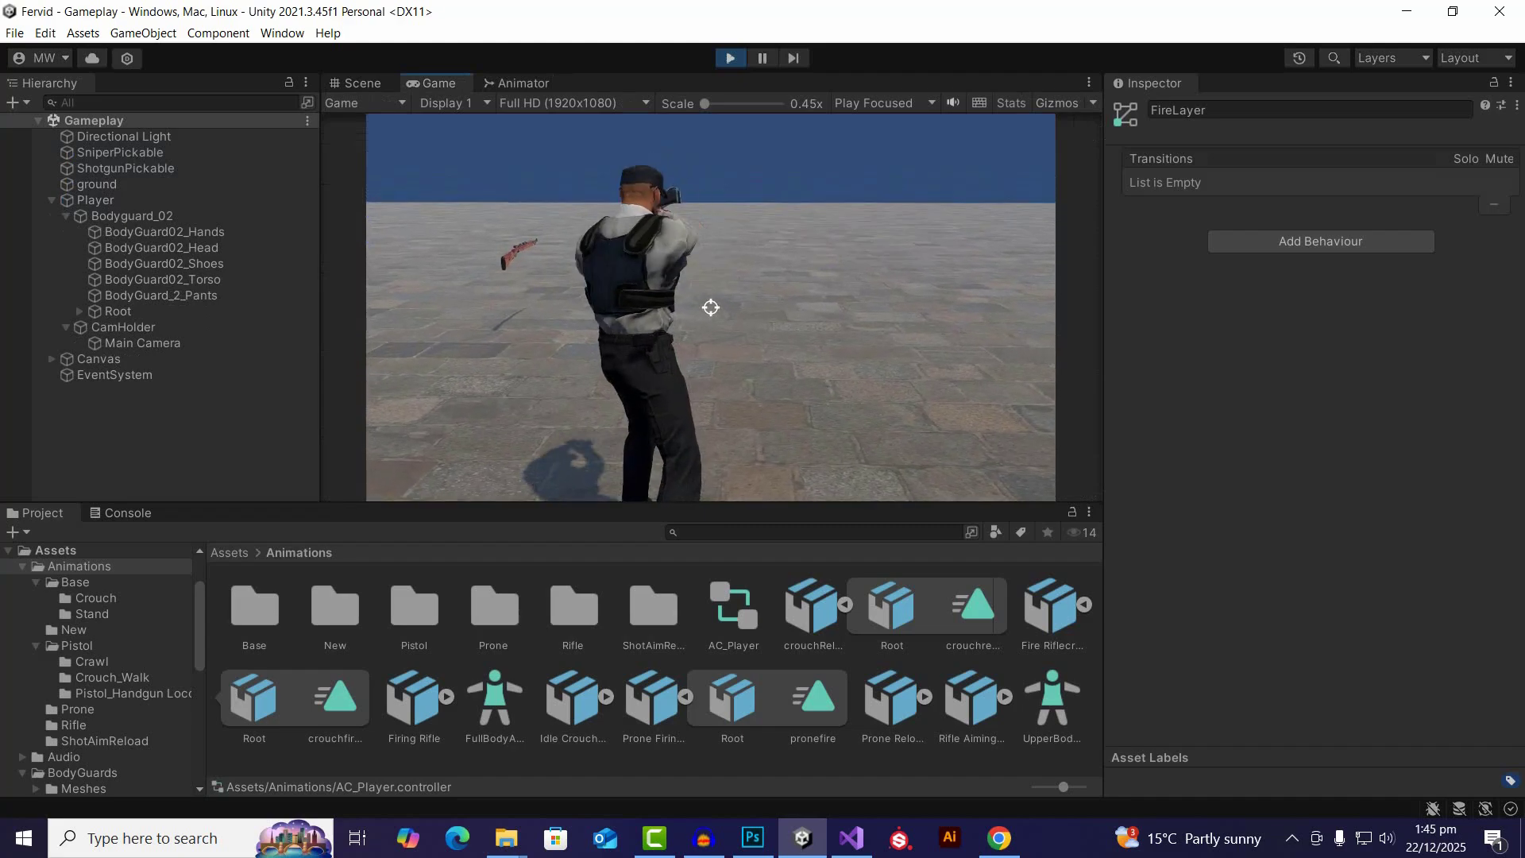
Step: Test the character's crouched aiming and reloading with the pistol
key(w)
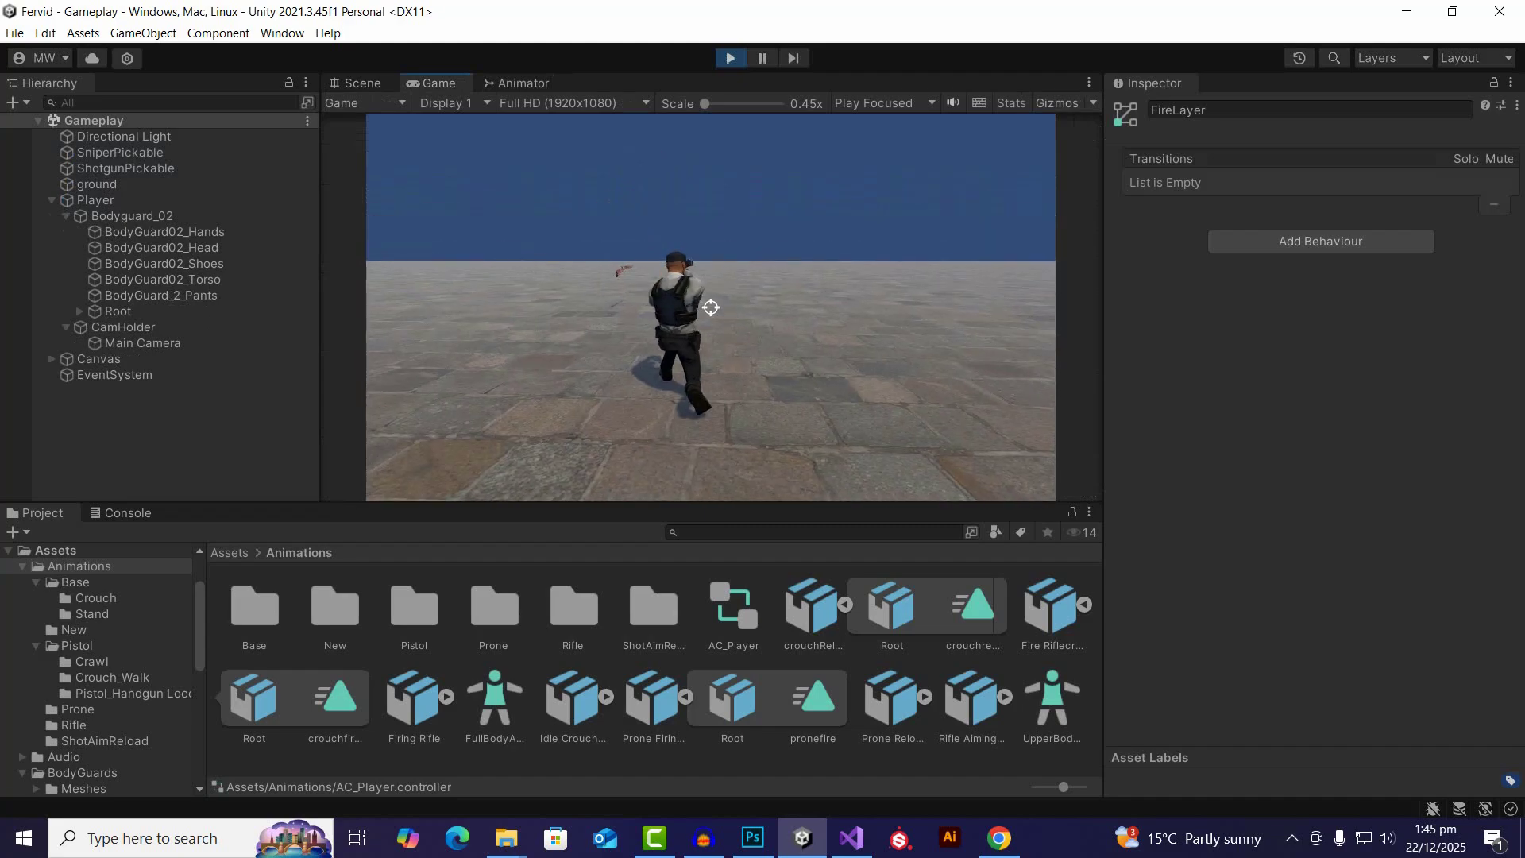
right_click(711, 308)
key(w)
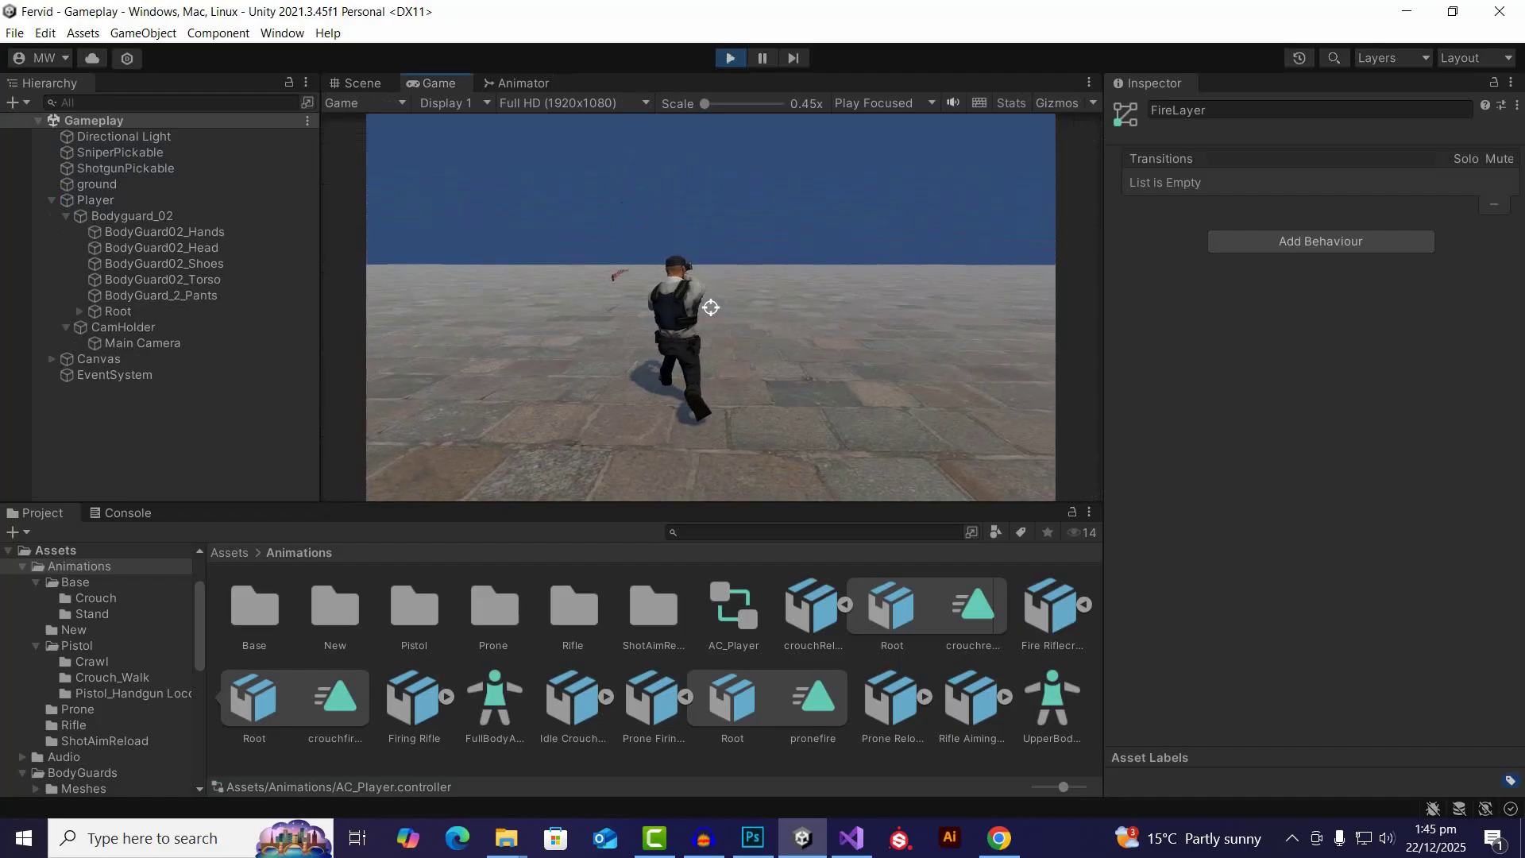
right_click(711, 307)
key(r)
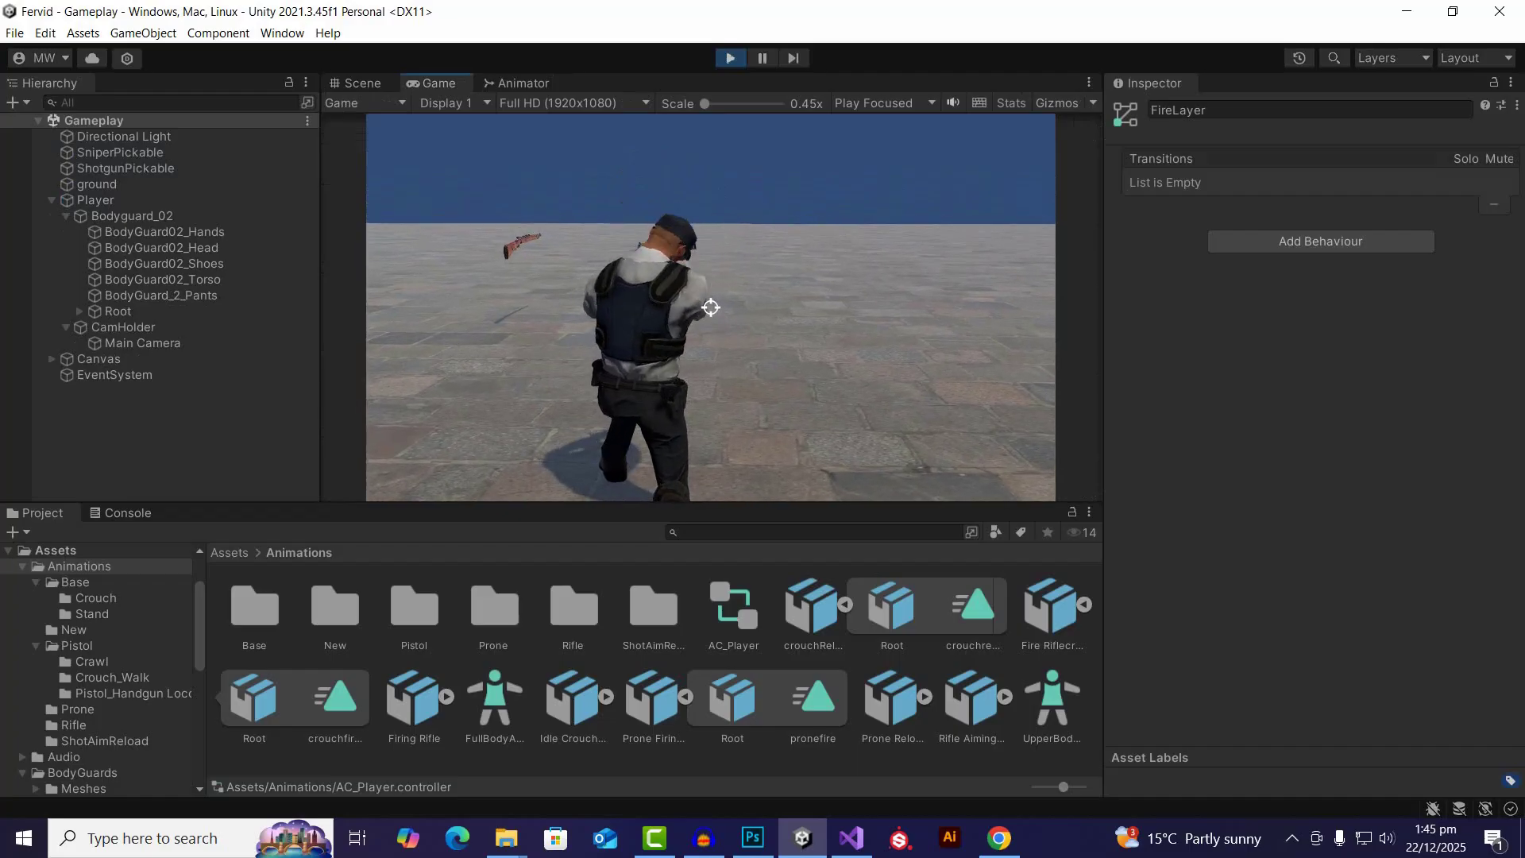
key(w)
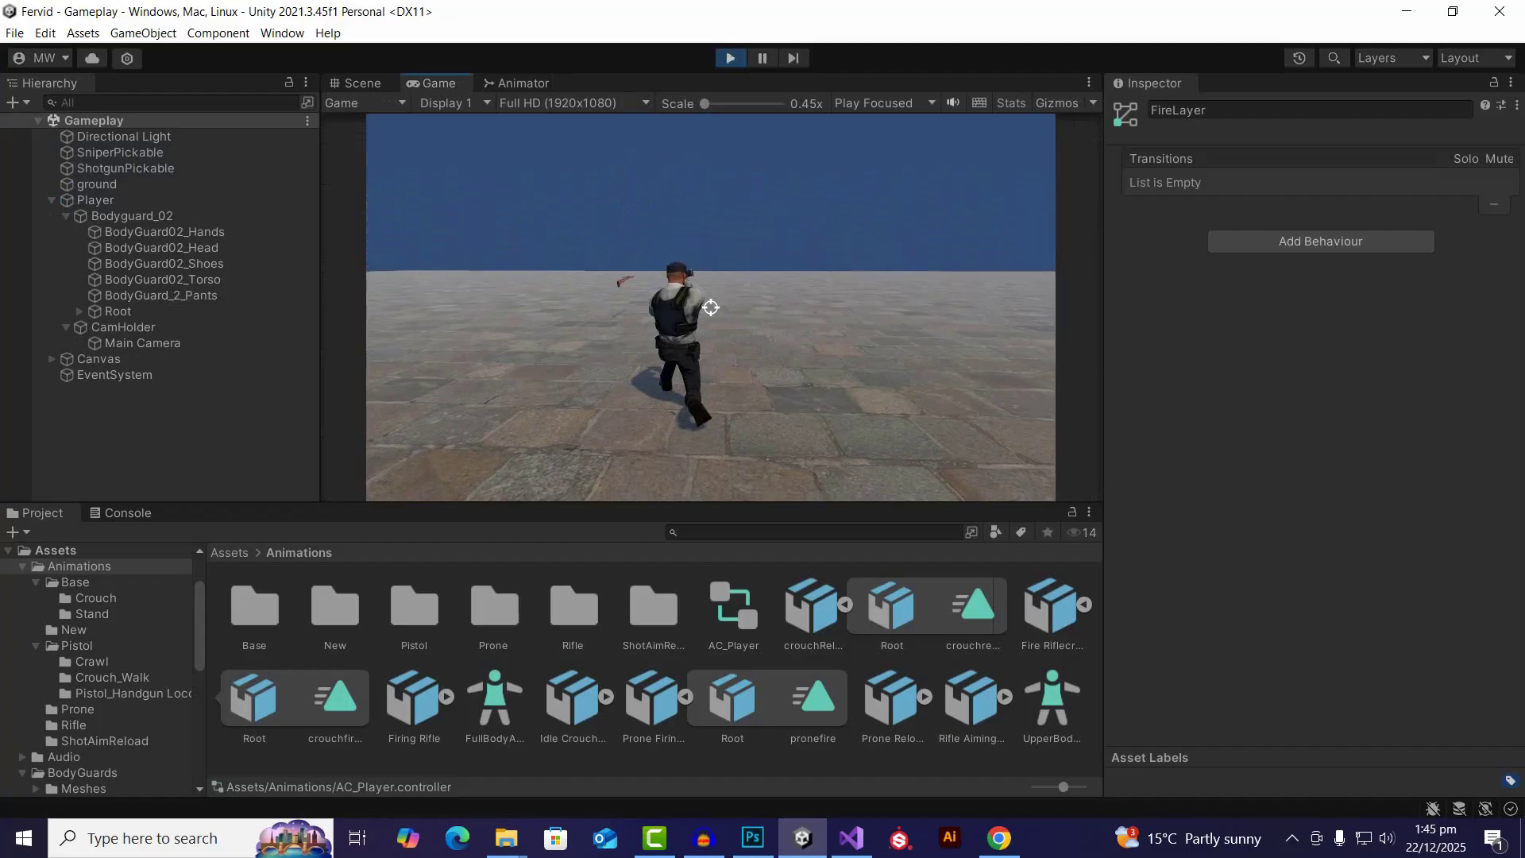
click(711, 308)
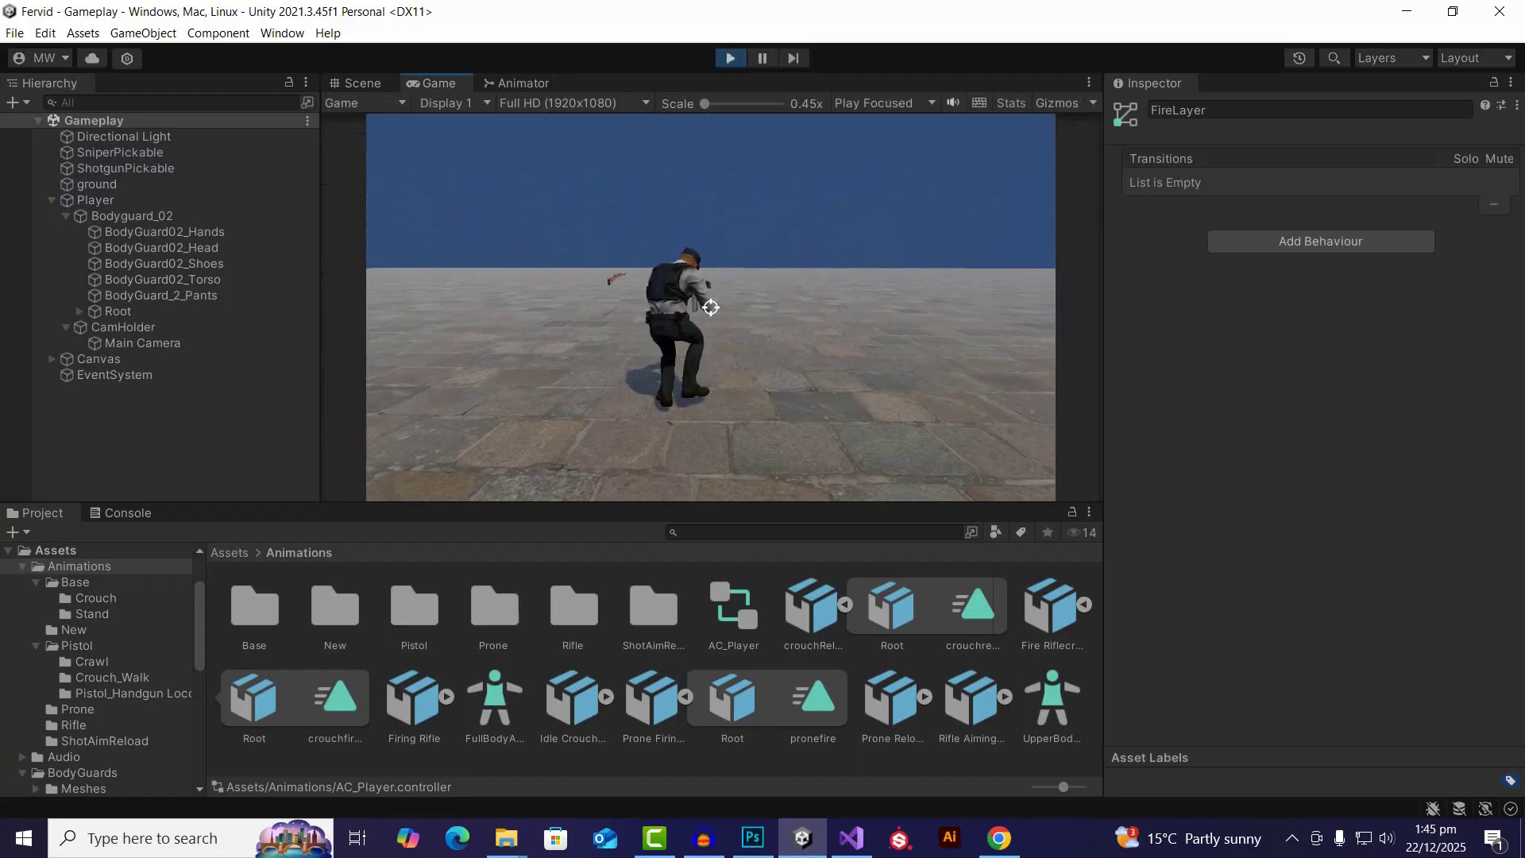
Step: Test pistol aiming and firing while alternating the character between standing and crouching
right_click(711, 307)
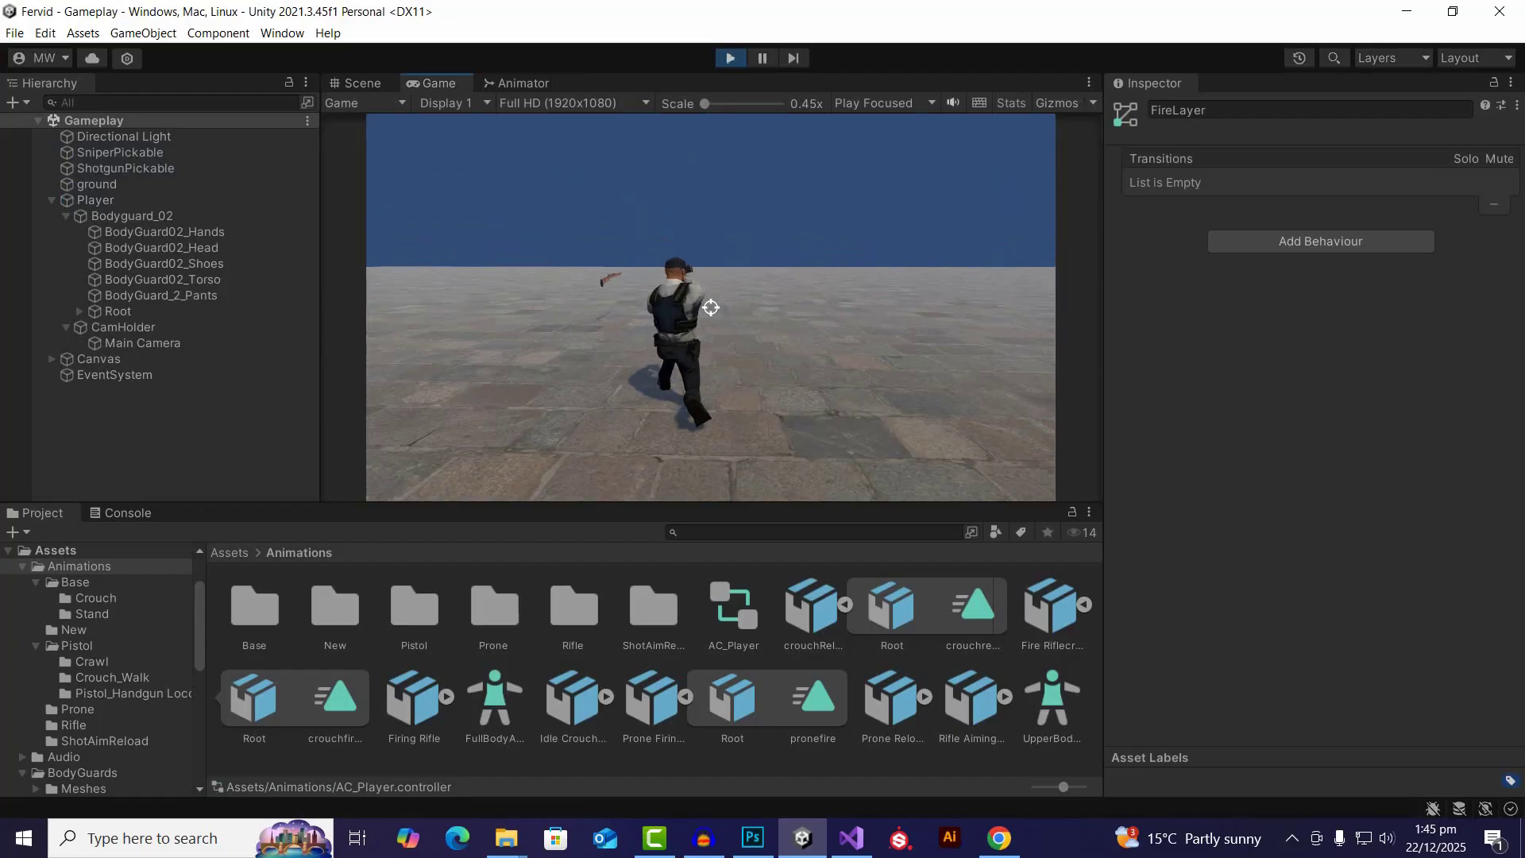
right_click(711, 308)
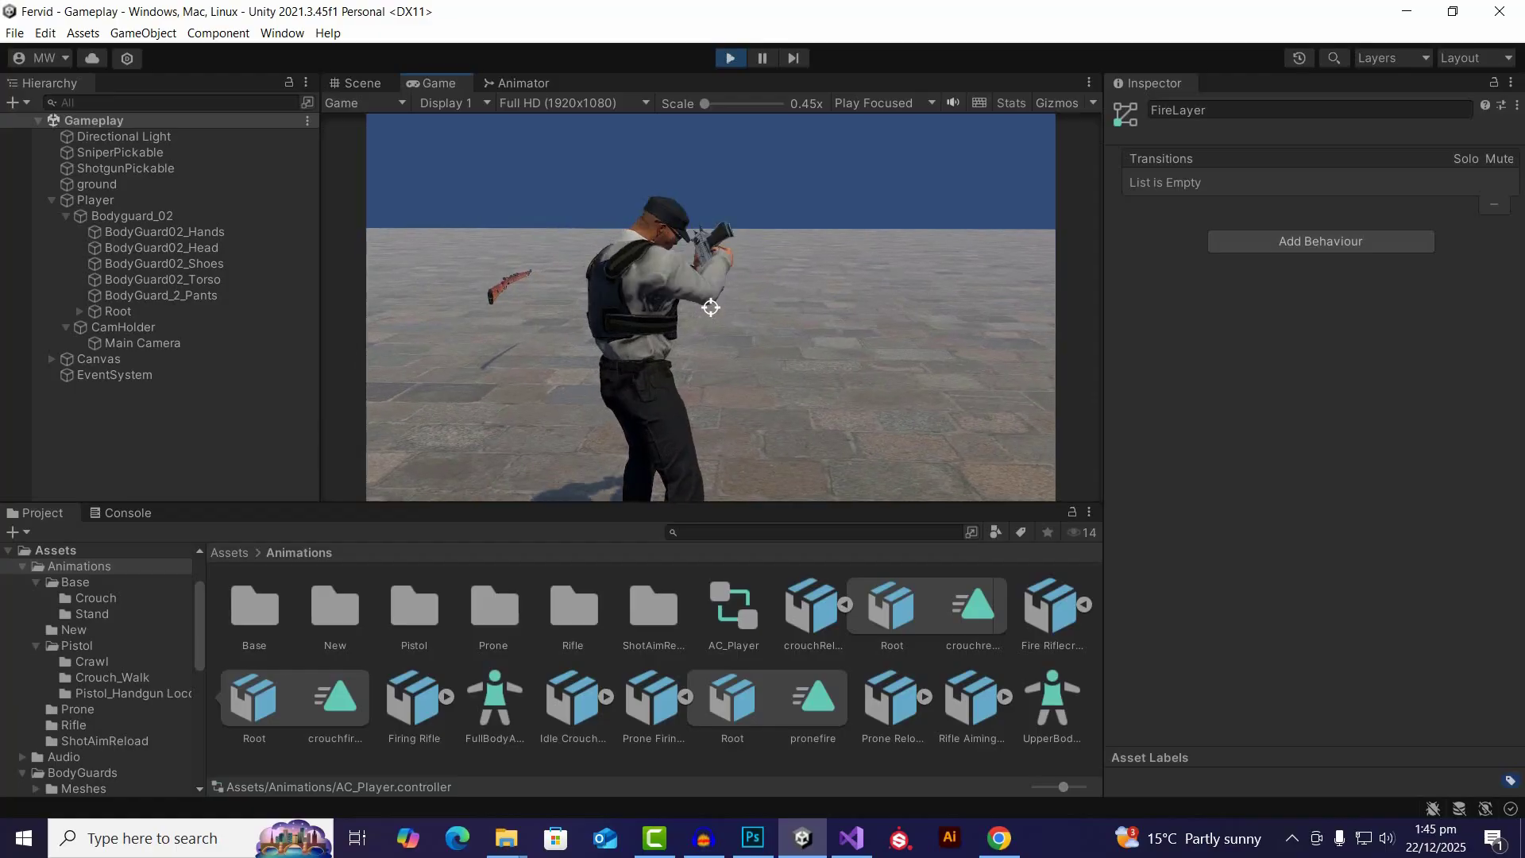
right_click(711, 307)
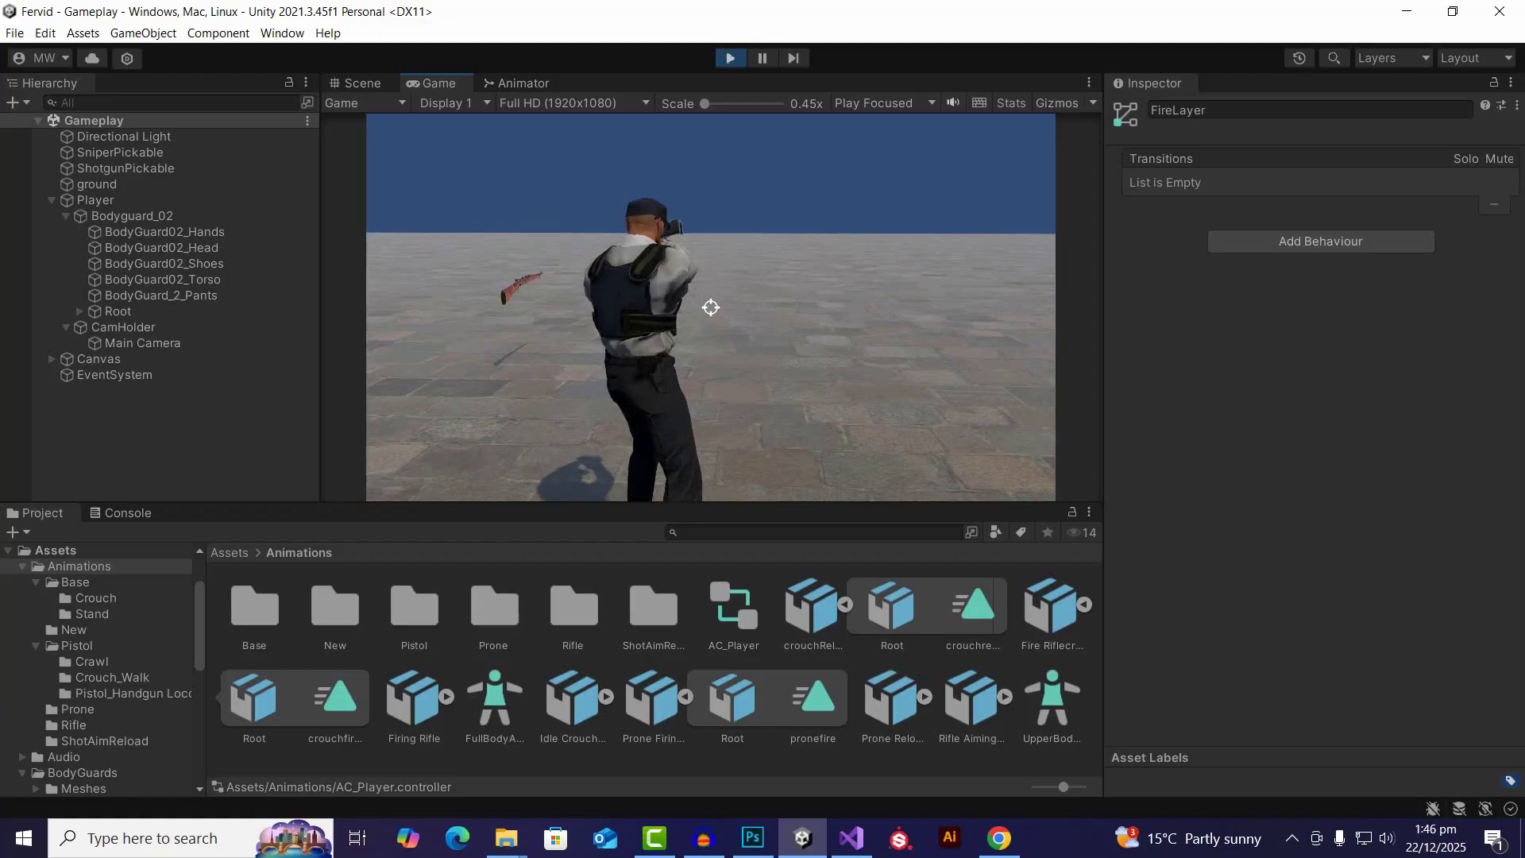
key(w)
right_click(711, 308)
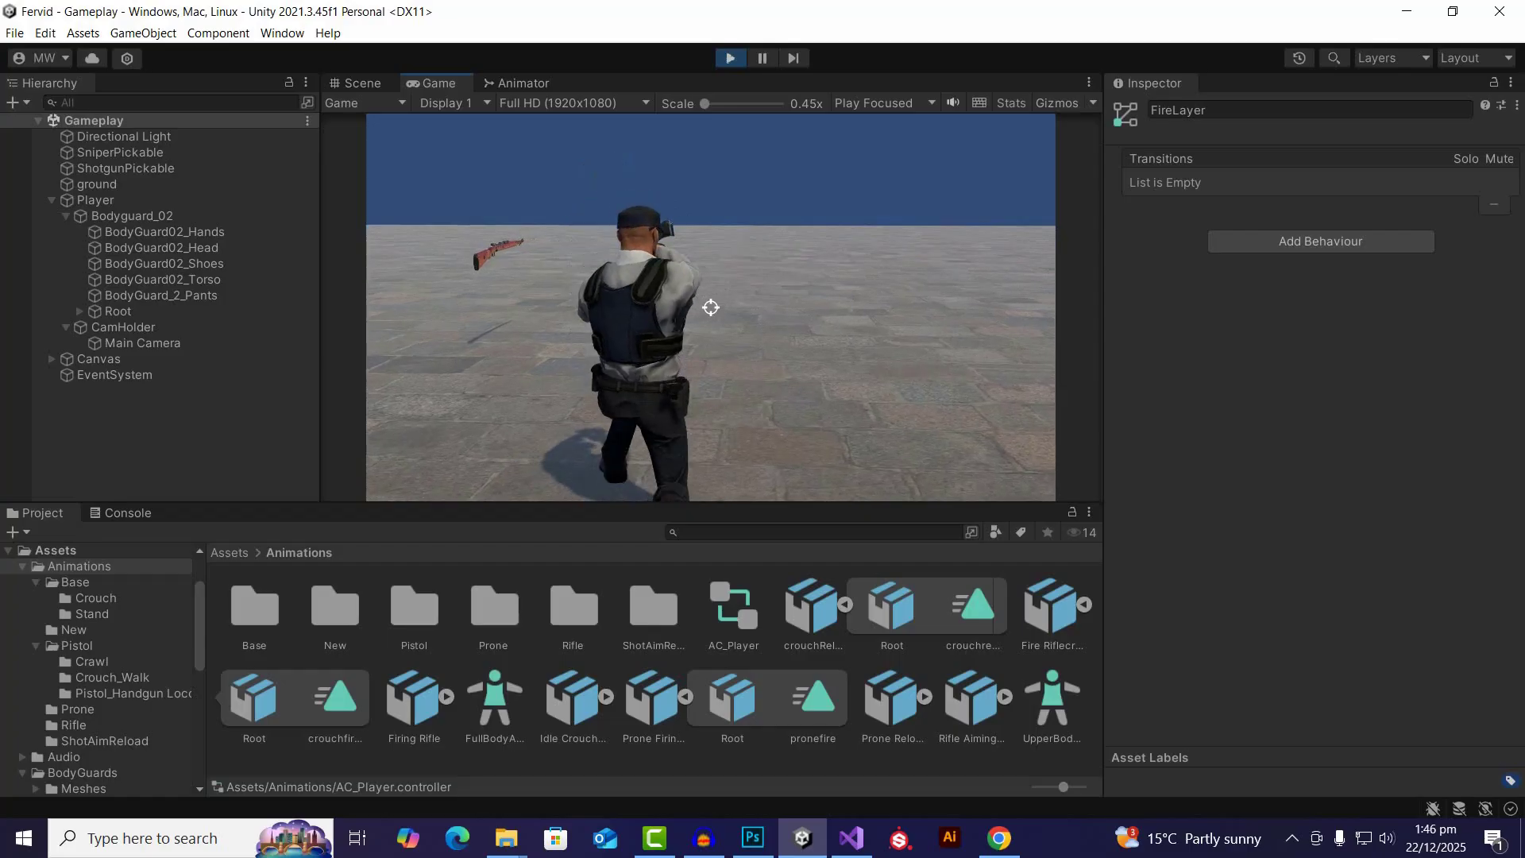
right_click(711, 307)
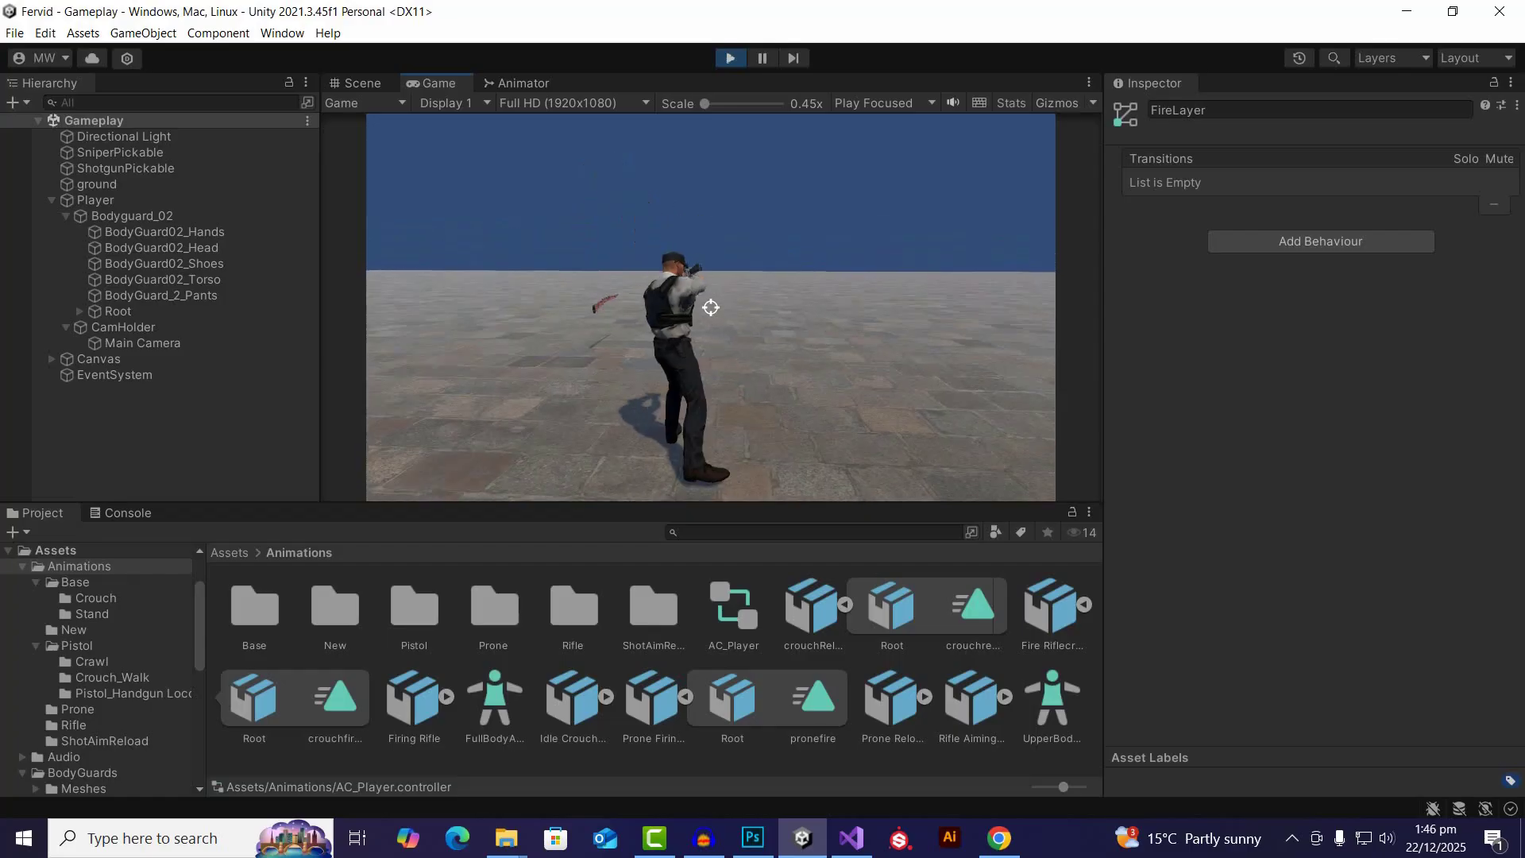
right_click(711, 307)
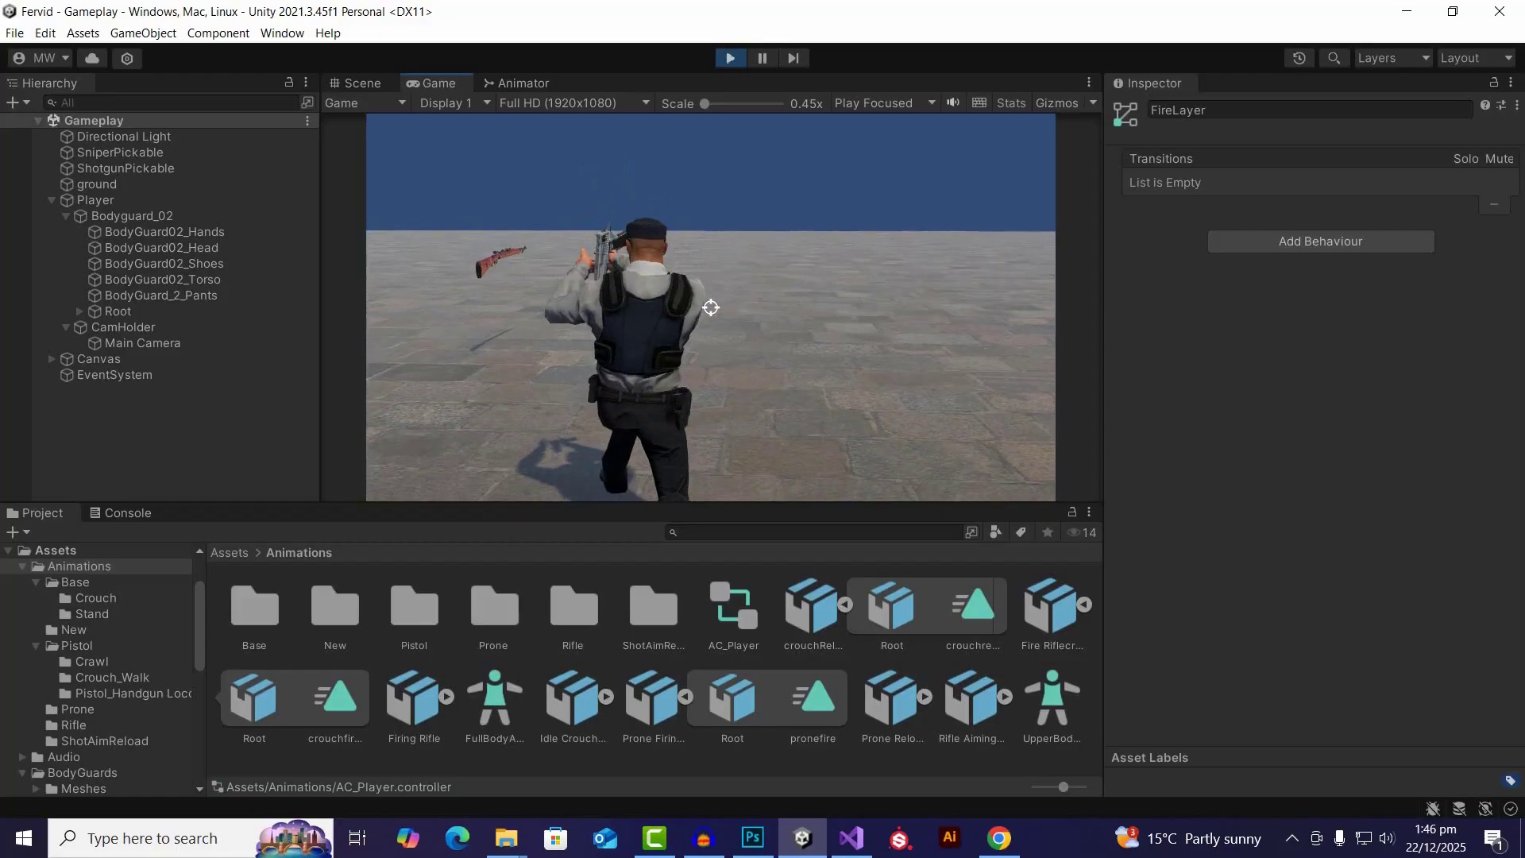
right_click(711, 308)
right_click(711, 308)
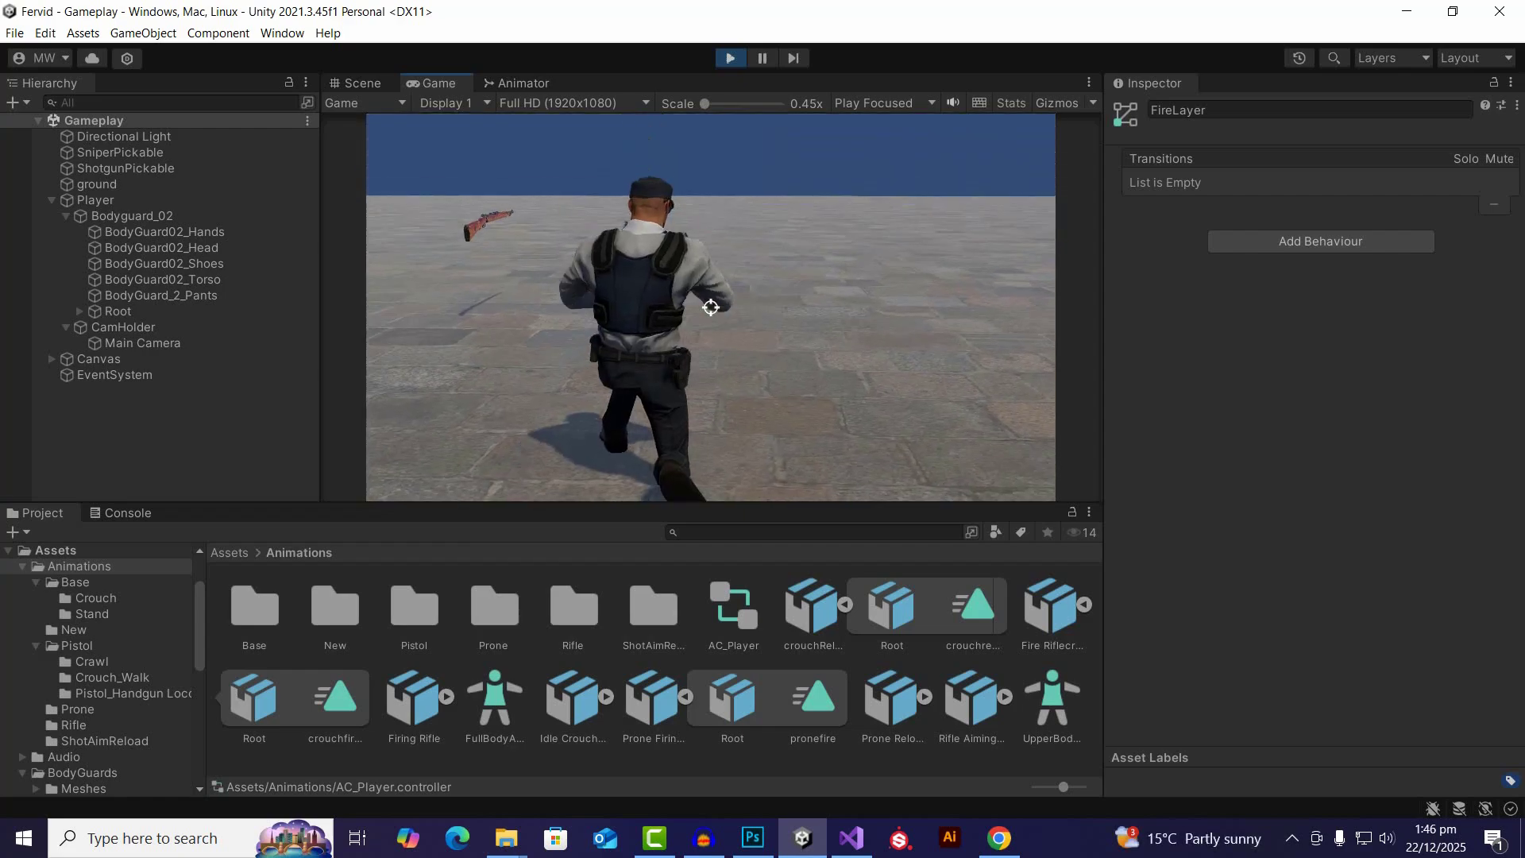
right_click(711, 308)
right_click(711, 308)
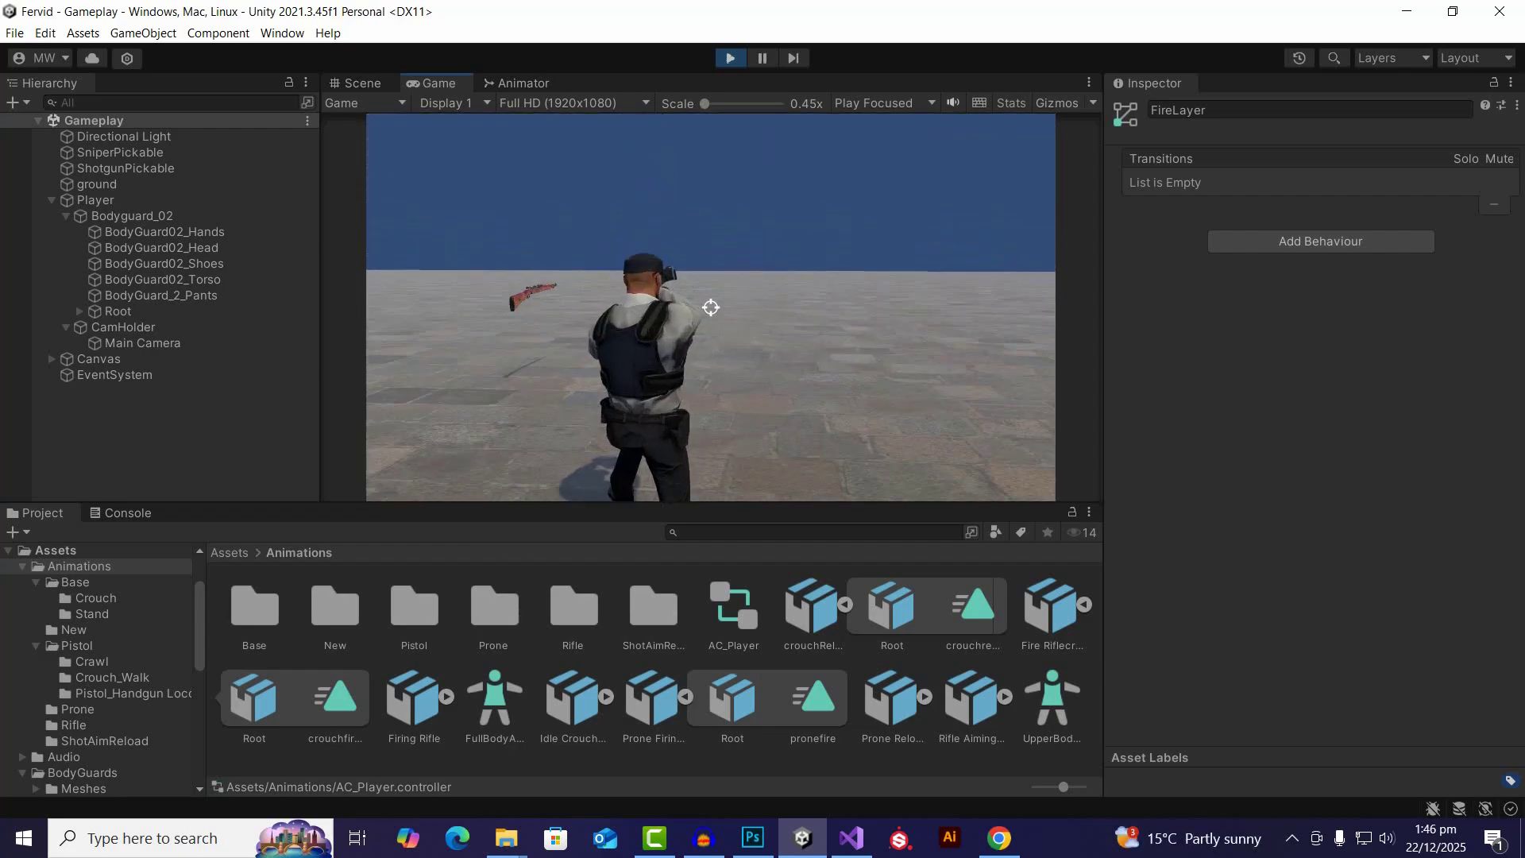
Step: Equip the ak47, test aiming it while crouched, and return the character to standing
right_click(711, 308)
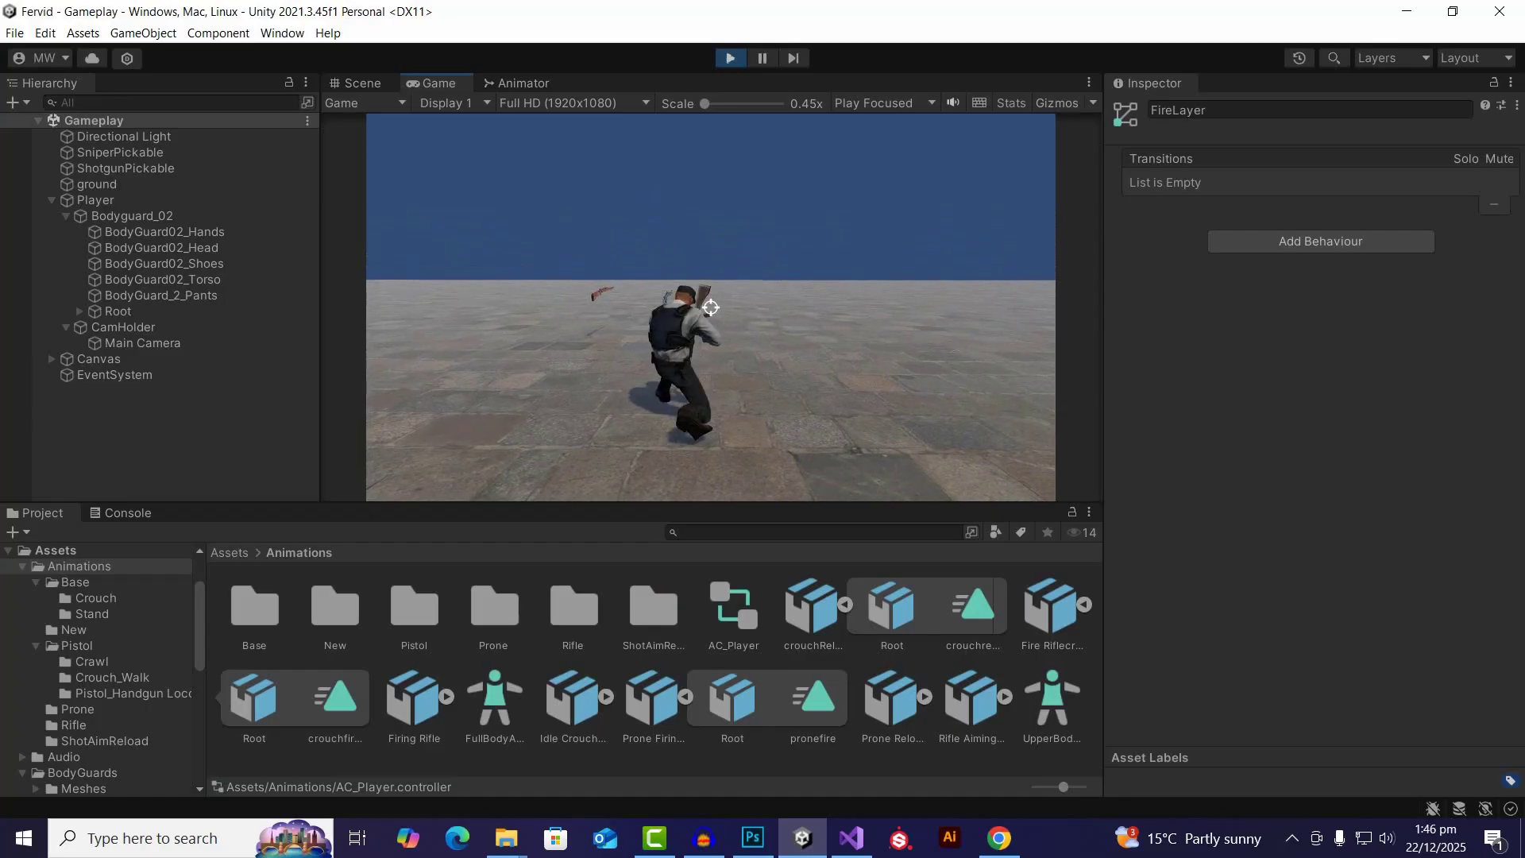
right_click(711, 308)
right_click(711, 308)
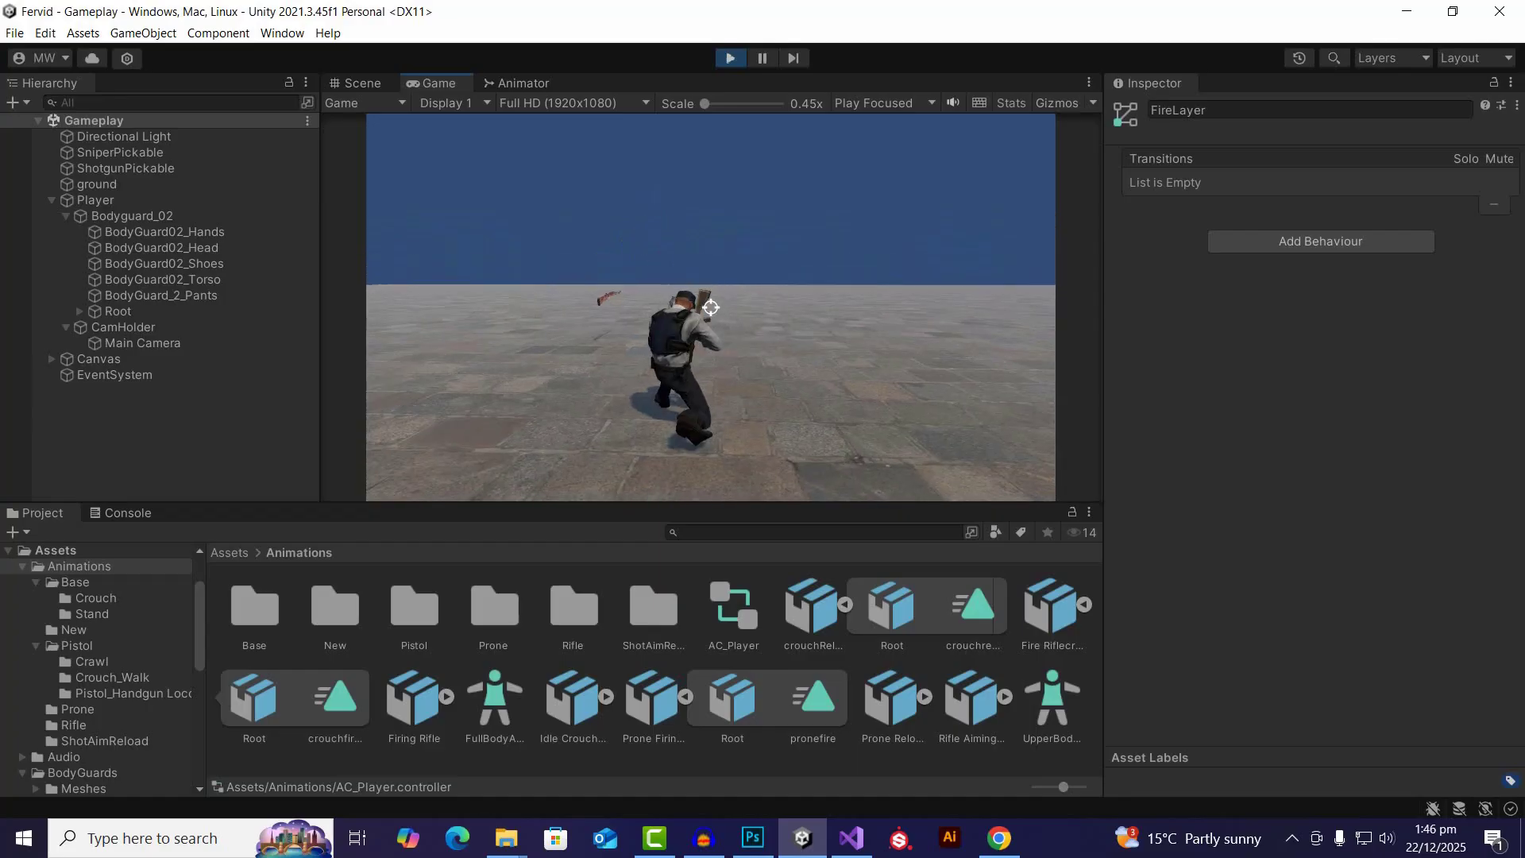
right_click(711, 307)
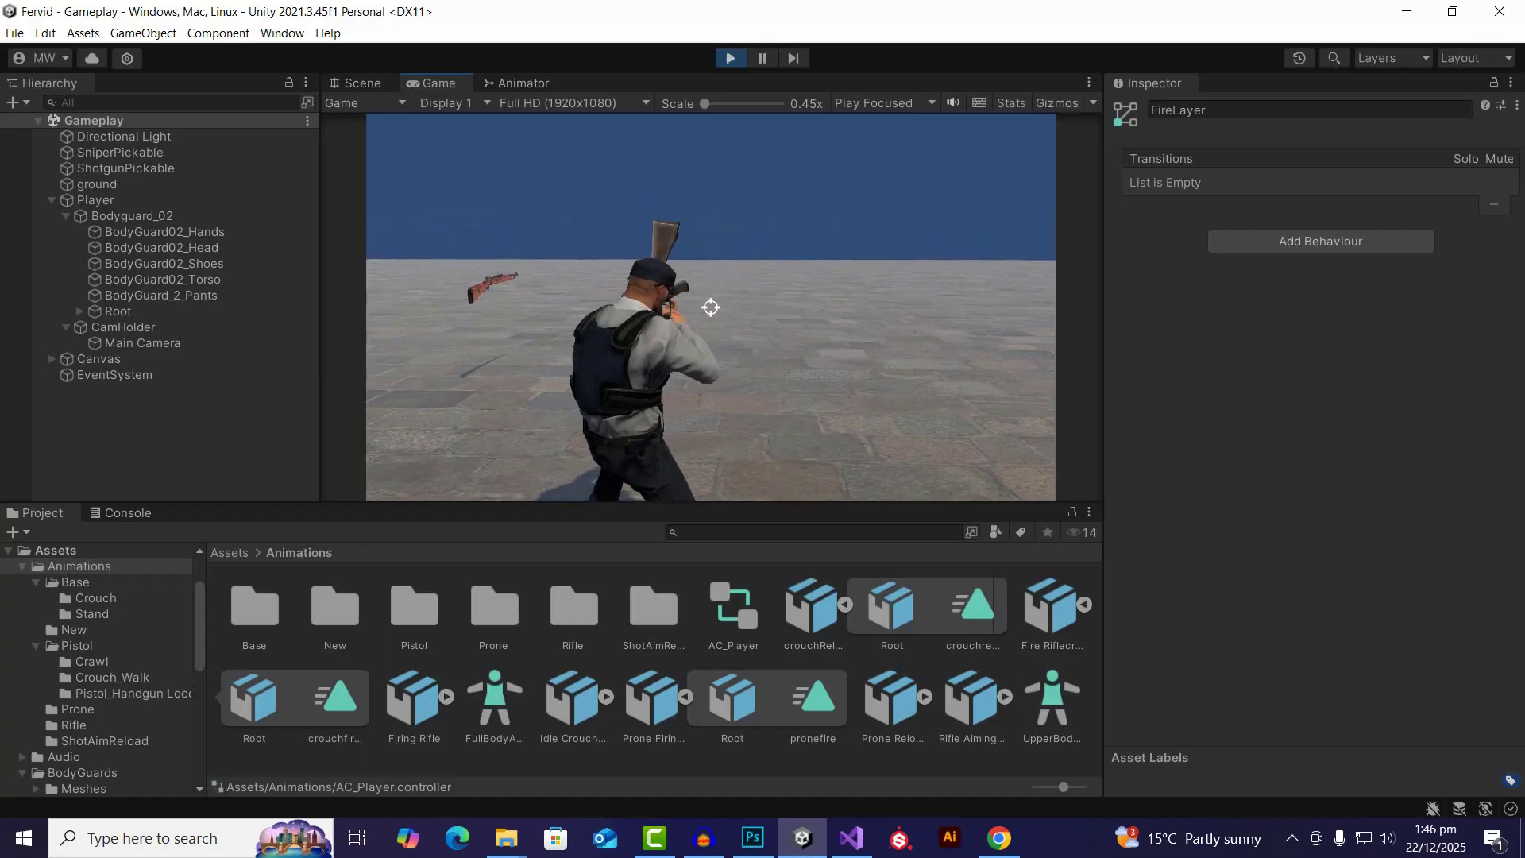
right_click(711, 307)
key(c)
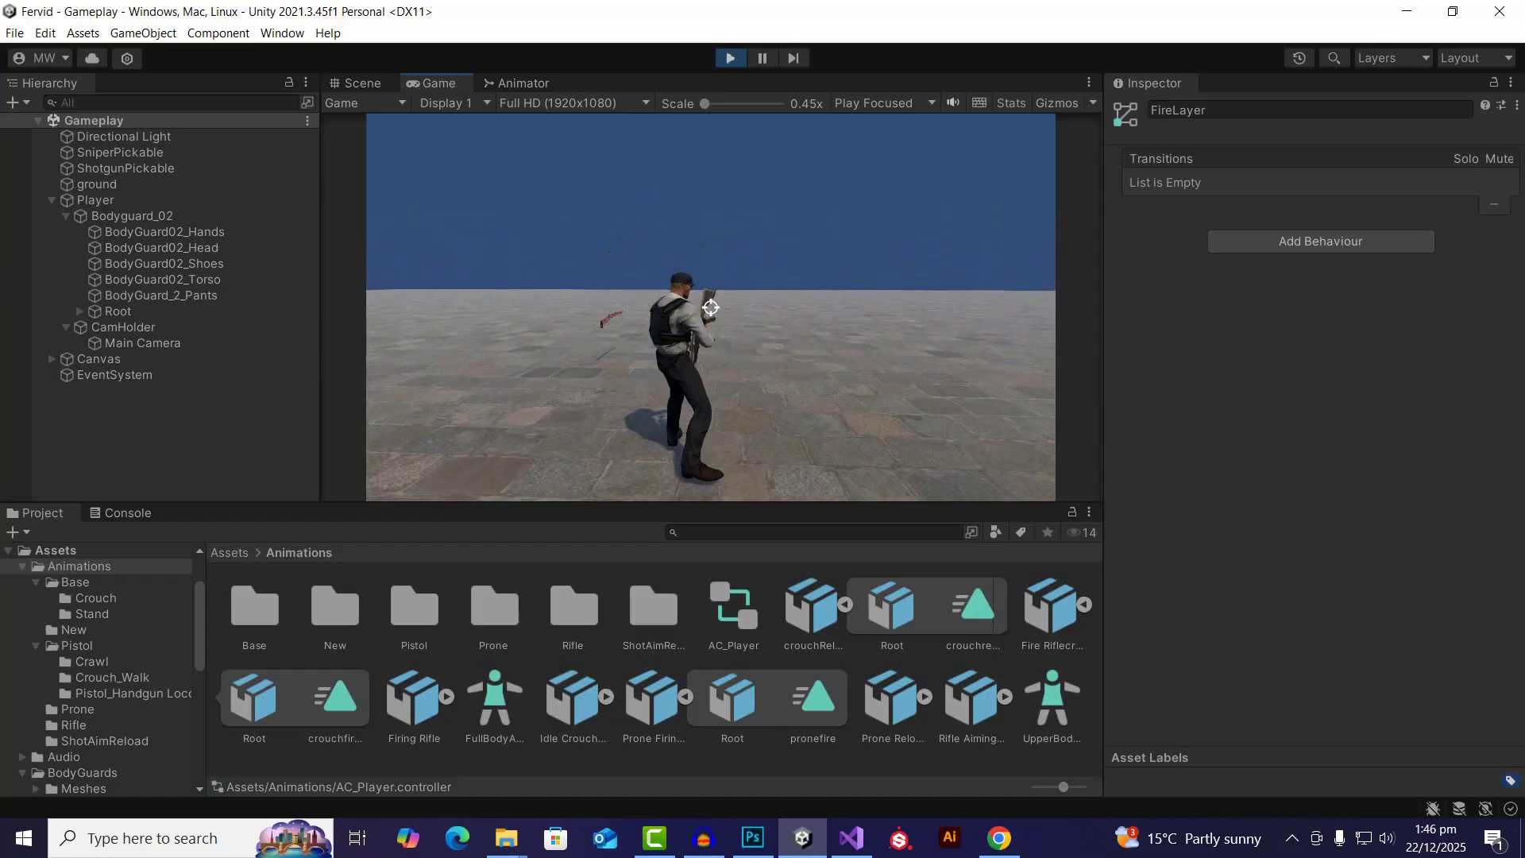
Step: Test aiming the ak47 while standing, crouch and reload it, and stop the game
right_click(711, 307)
right_click(711, 307)
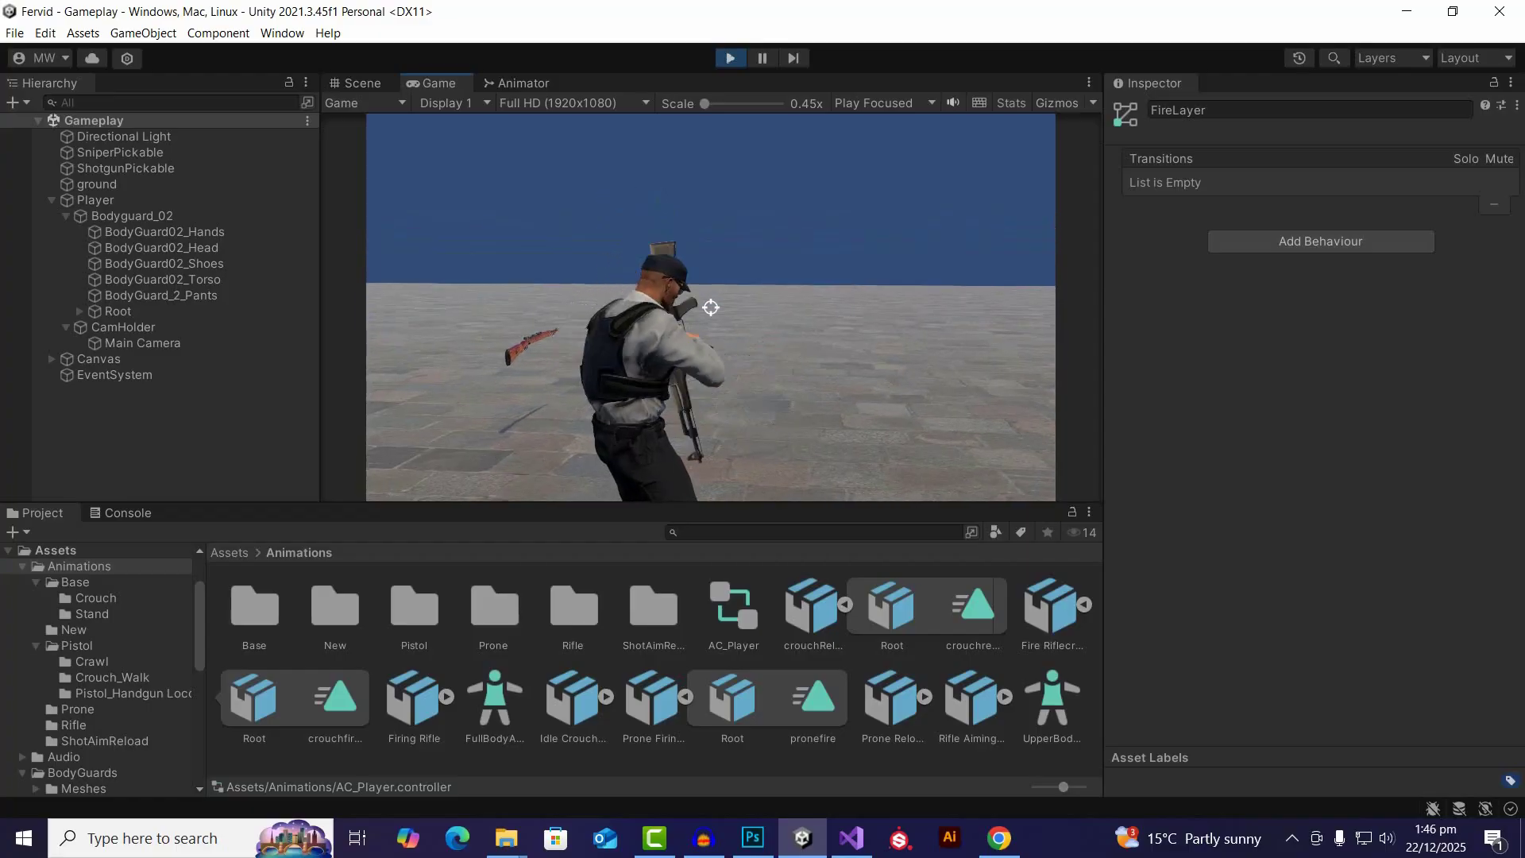
right_click(711, 307)
right_click(711, 307)
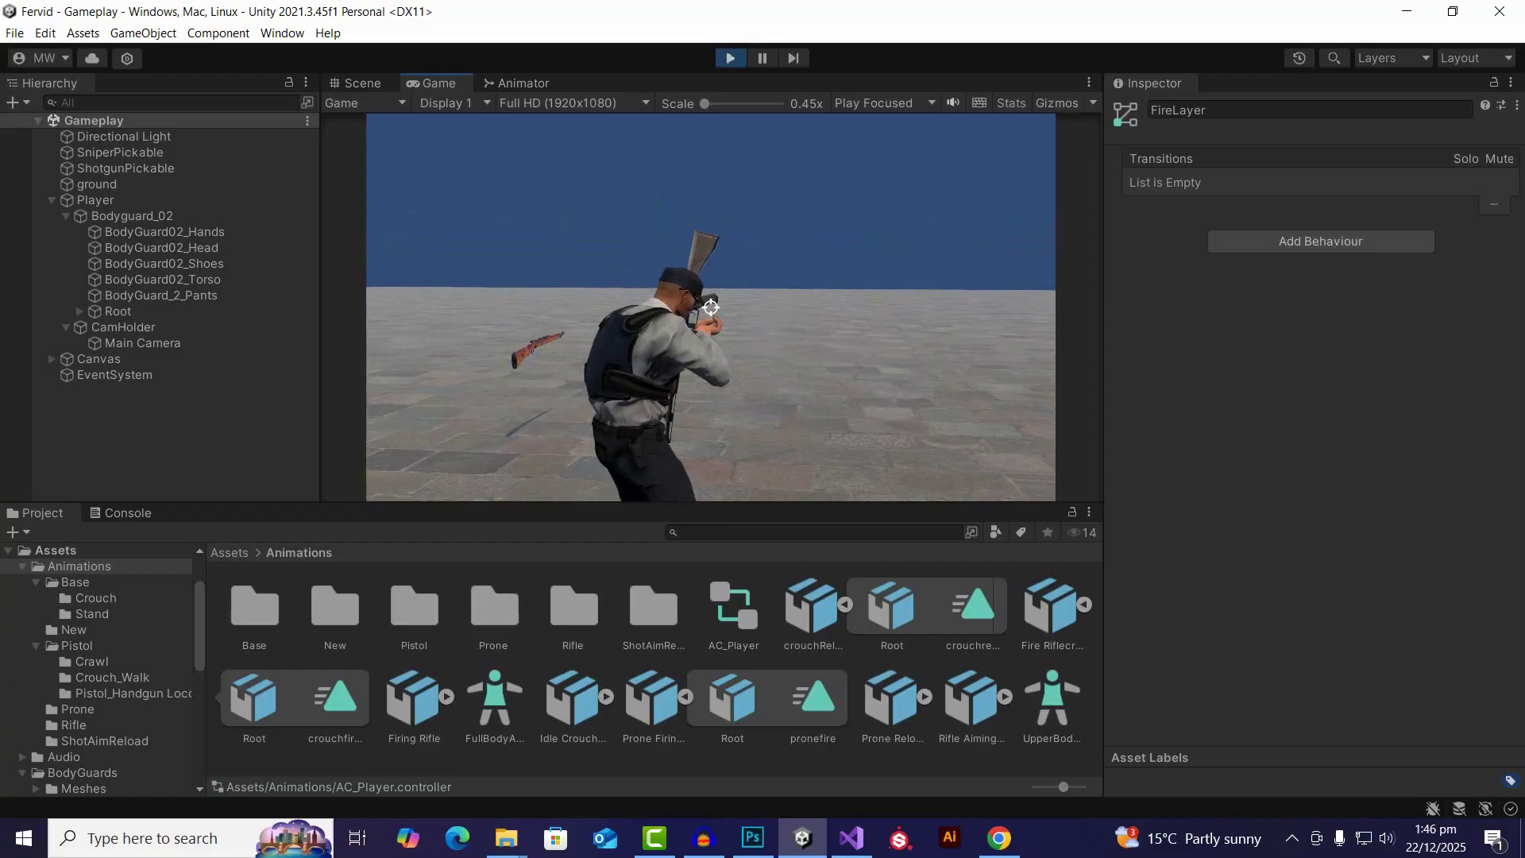
key(c)
key(r)
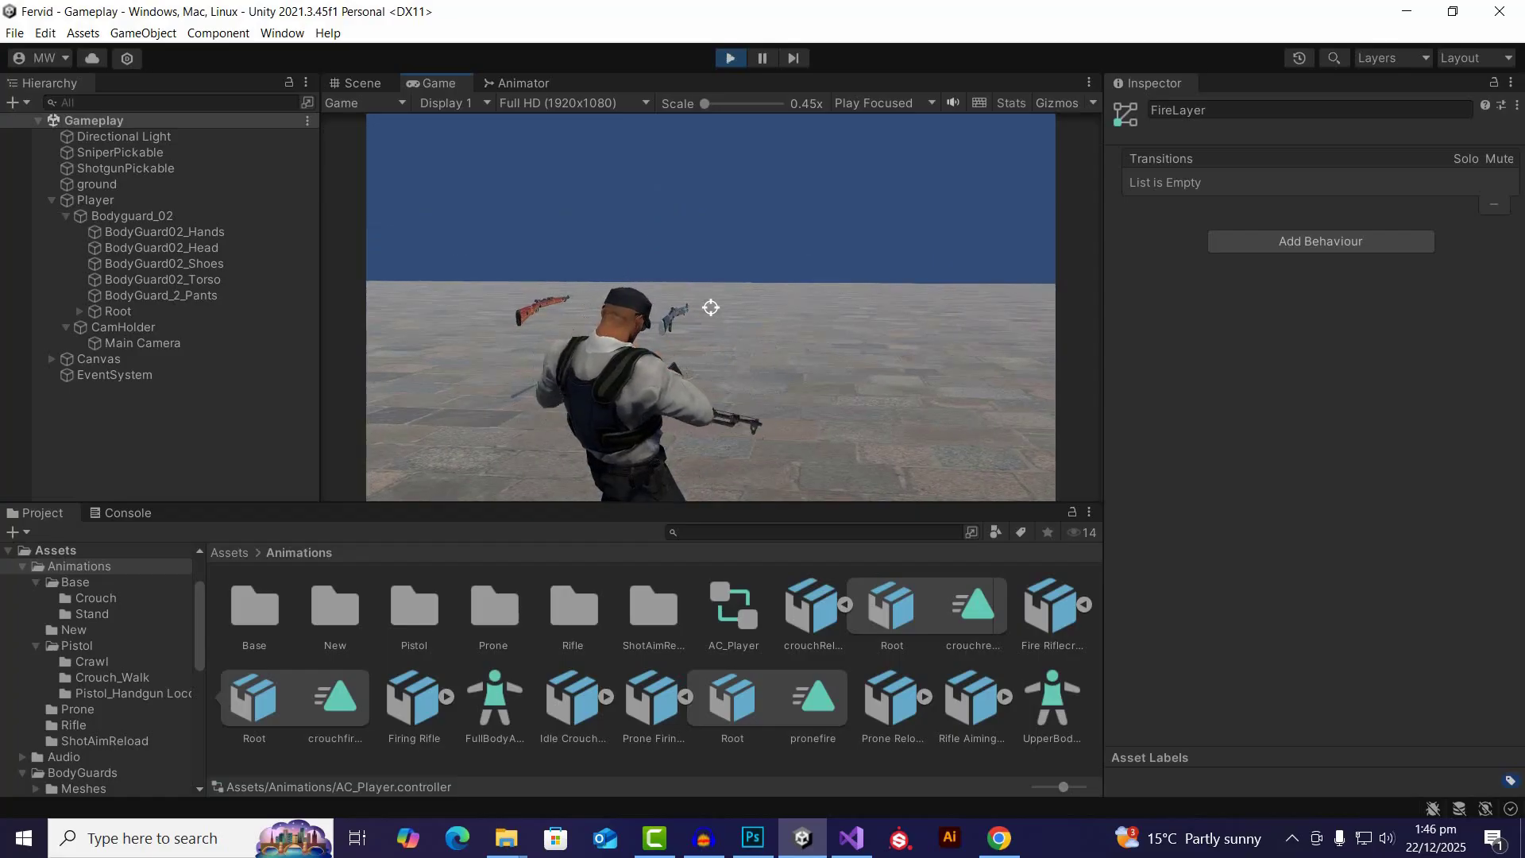
key(ctrl+p)
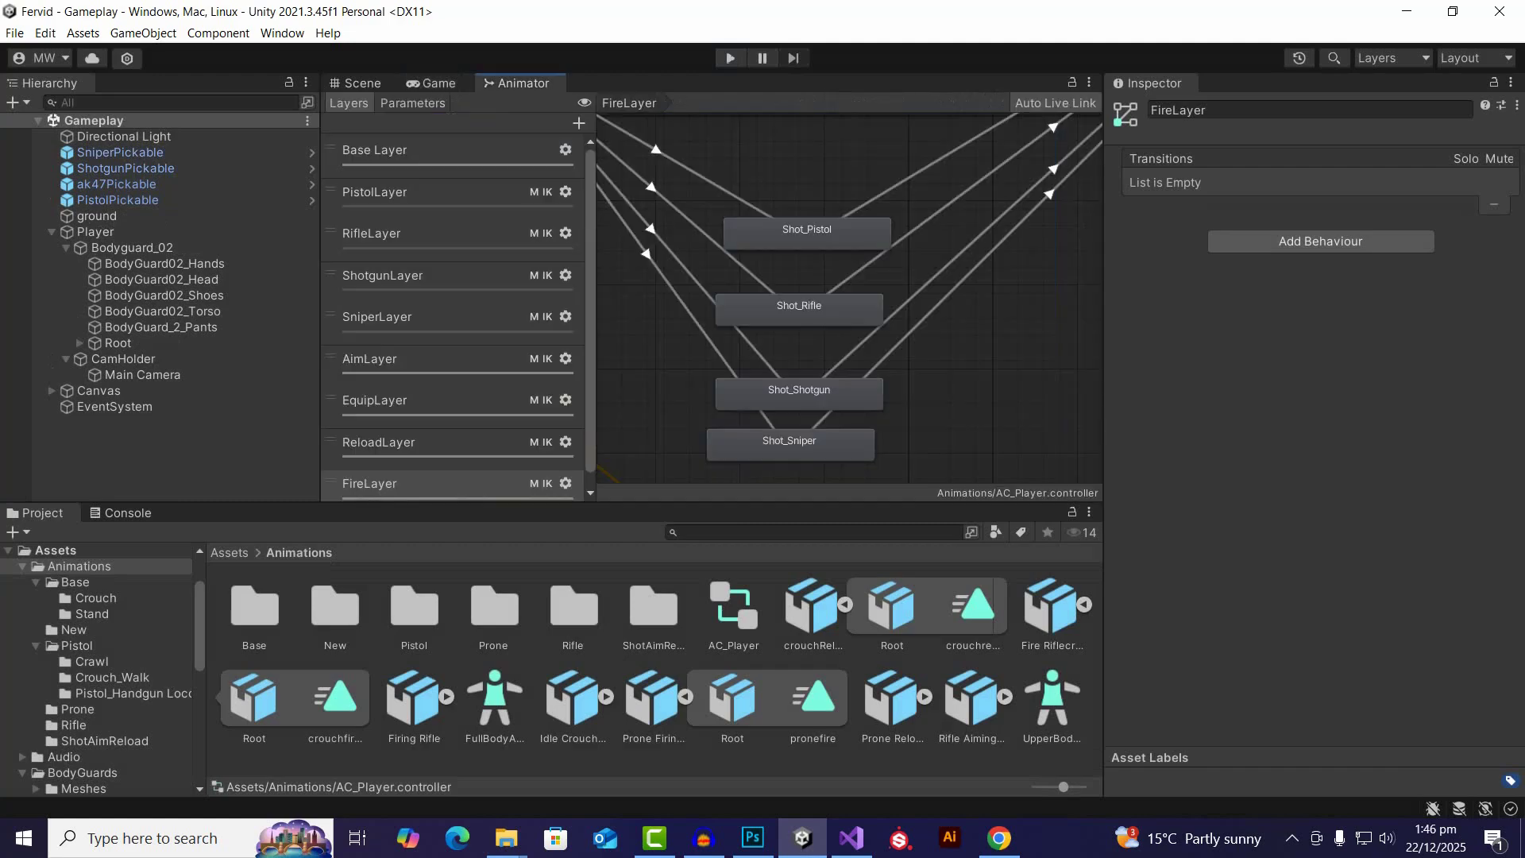
Step: Look over the FireLayer state graph and switch to the ReloadLayer graph to examine its reload states
click(904, 274)
scroll(904, 273, down, 4)
scroll(944, 334, down, 2)
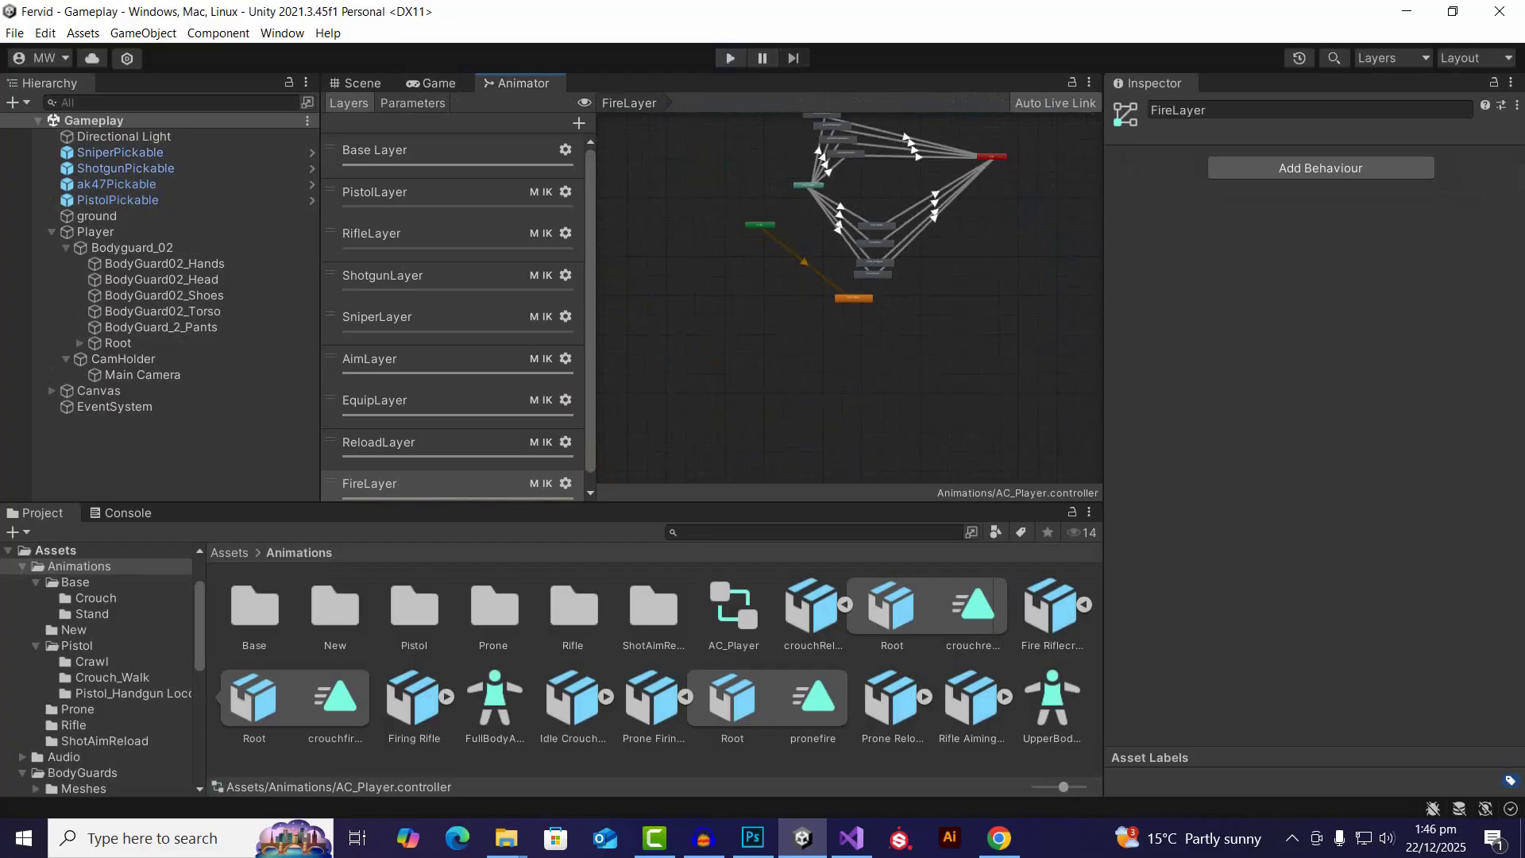
click(414, 447)
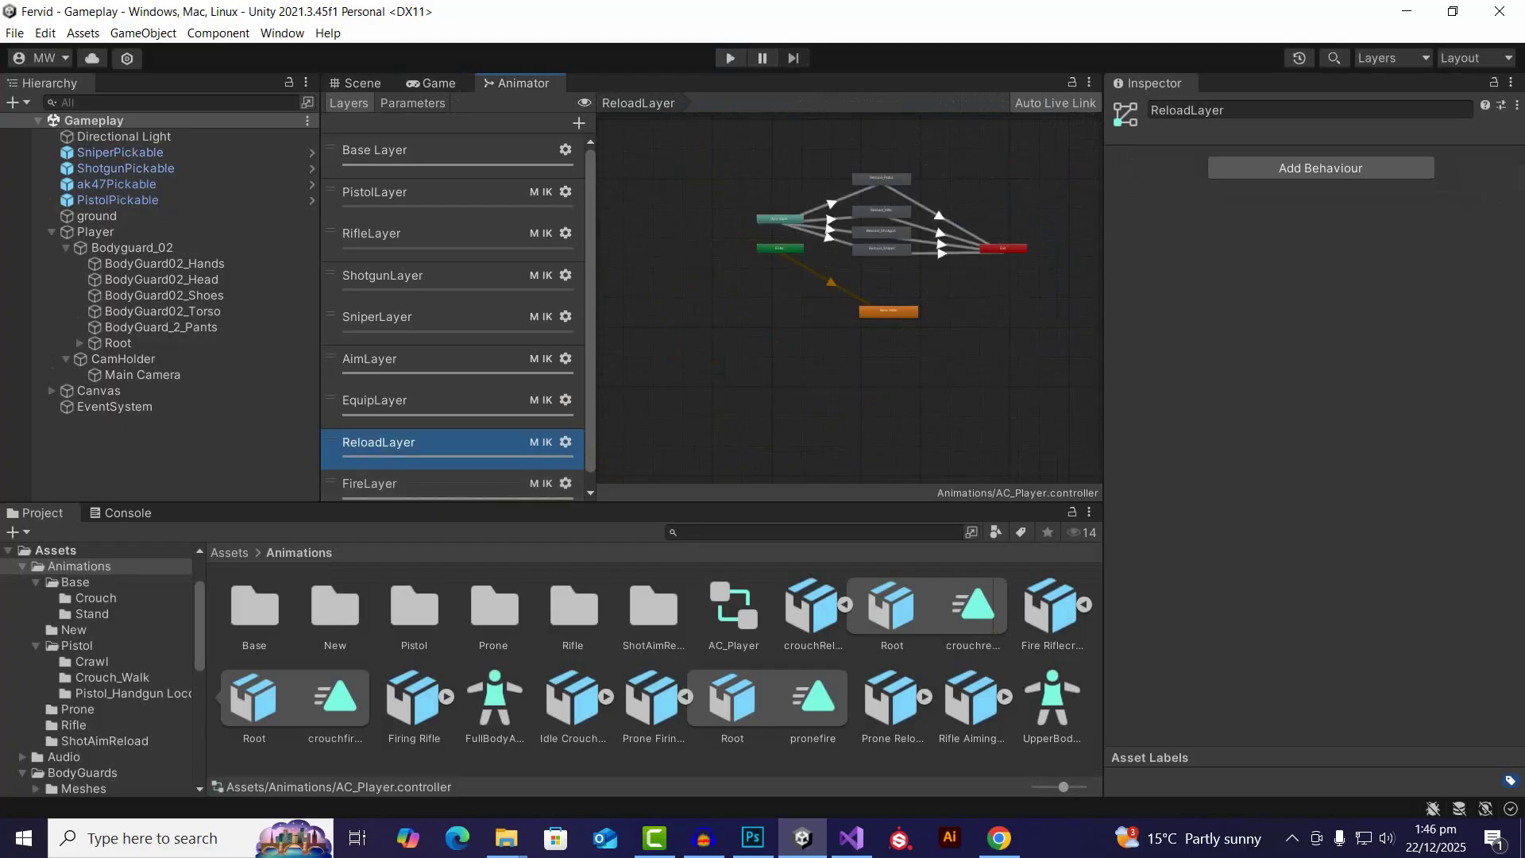
scroll(927, 256, up, 4)
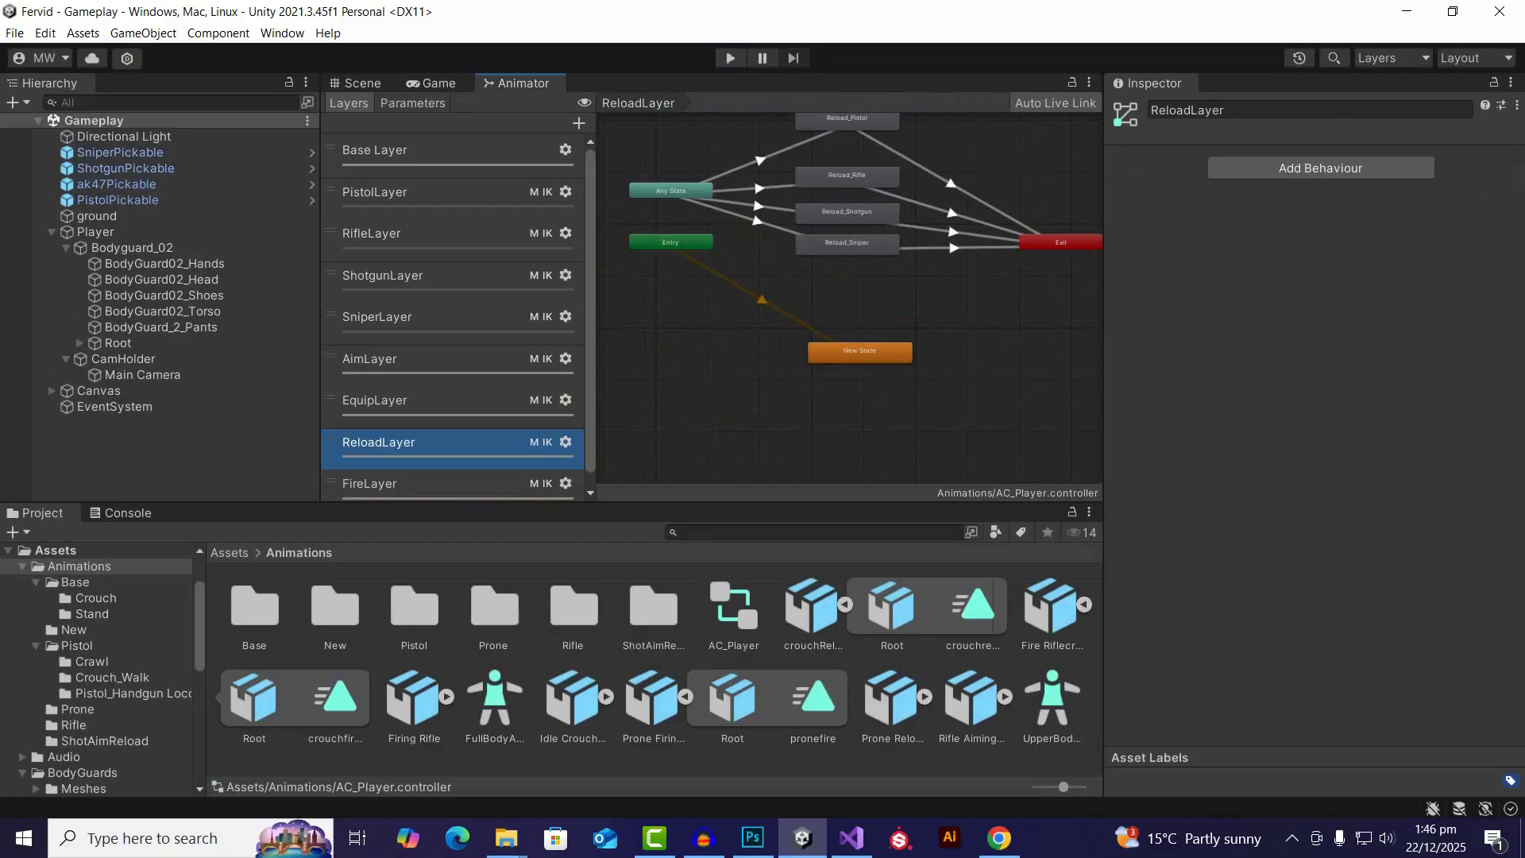
Step: Run the game and walk the character over the pistol and ak47 pickups
key(ctrl+p)
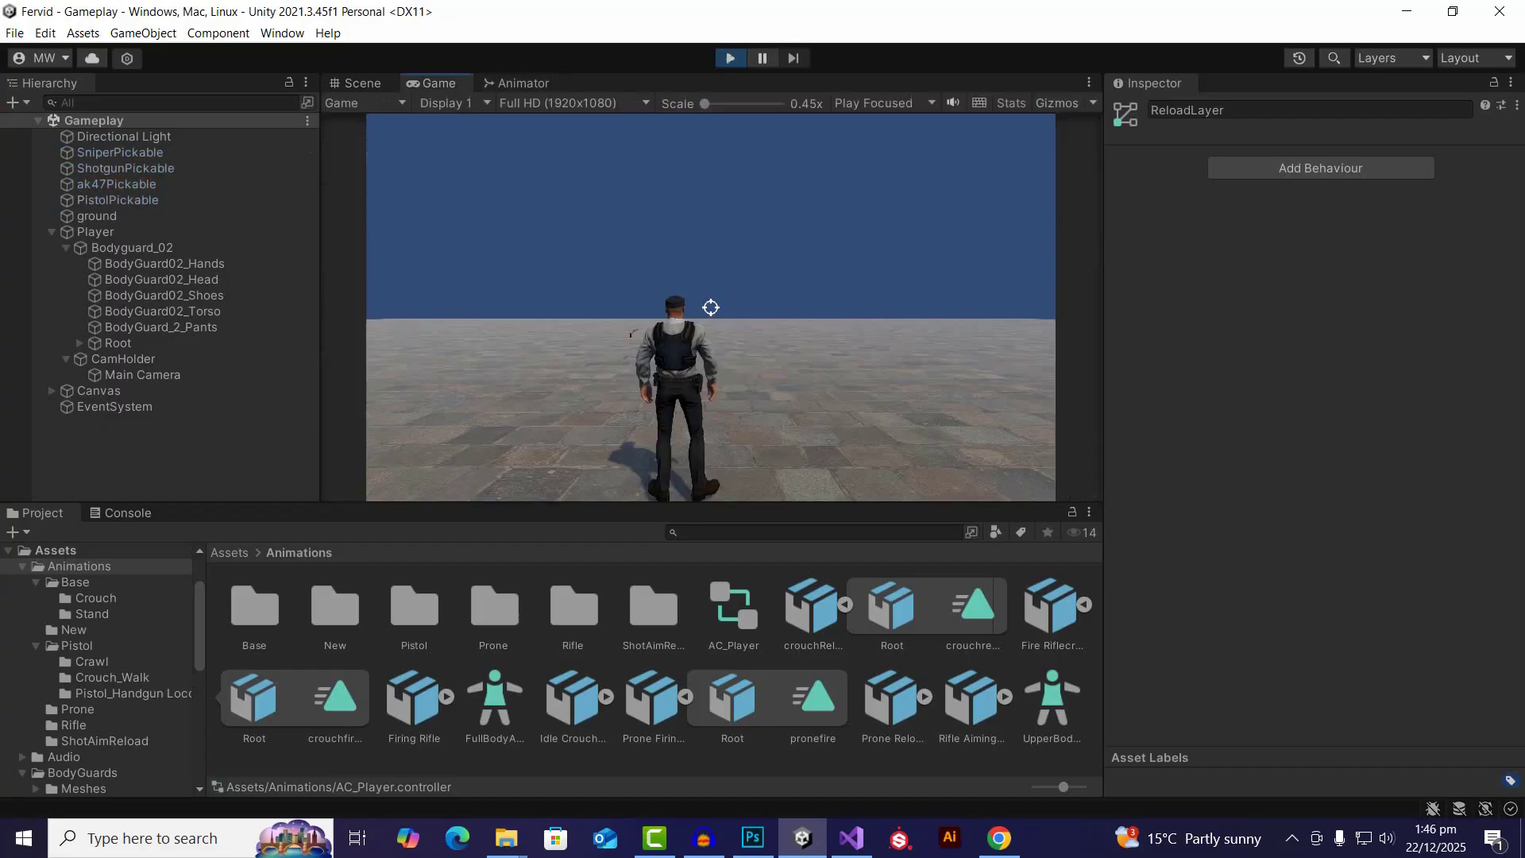
key(w)
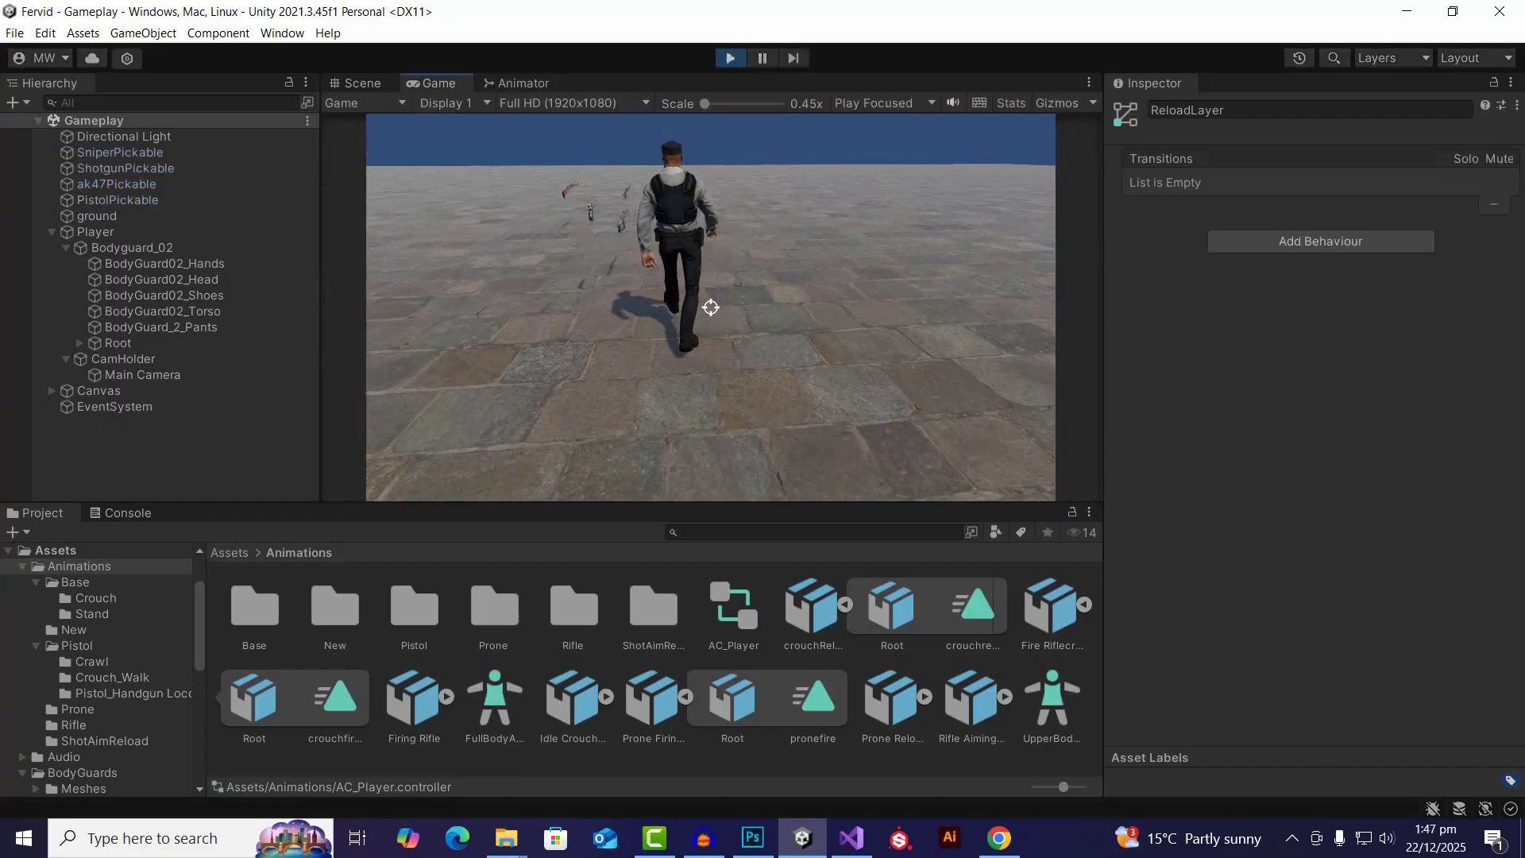
key(a)
key(w)
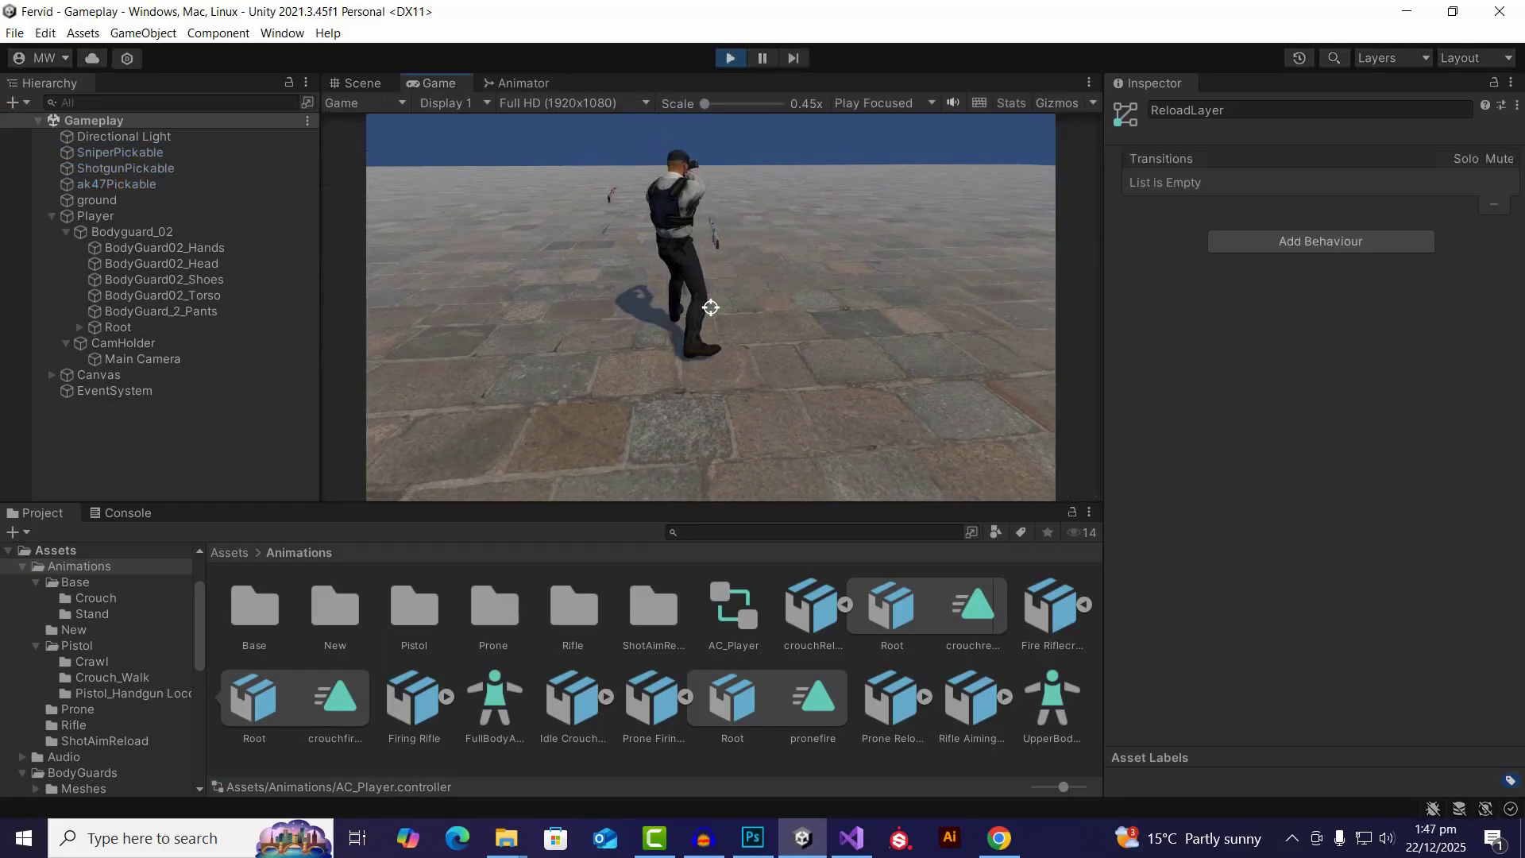
key(d)
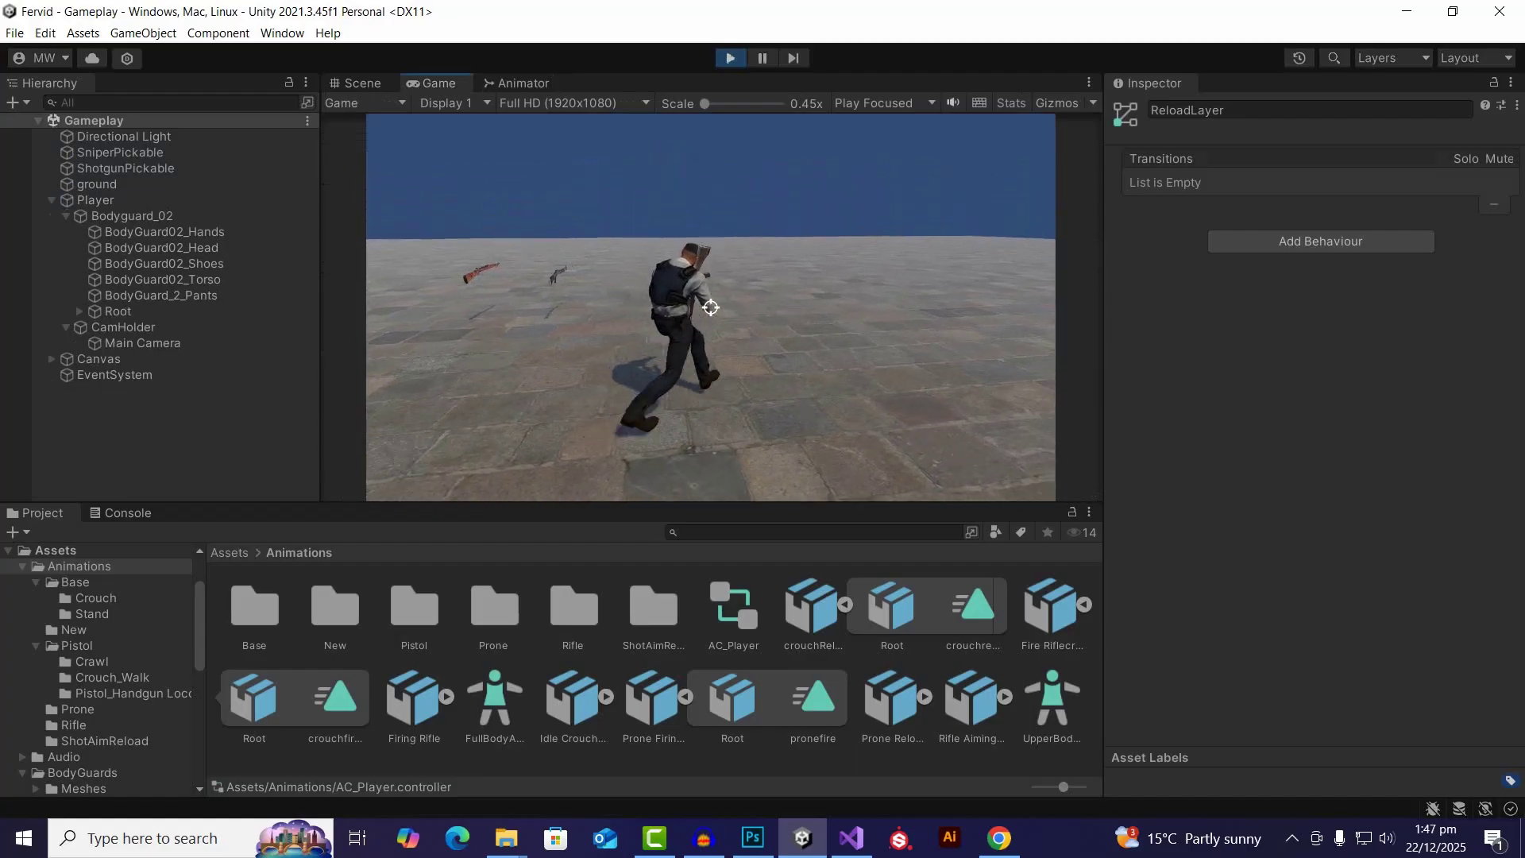
Step: Test crouching and aiming with the ak47, go prone and reload it, and stop the game
key(c)
right_click(711, 308)
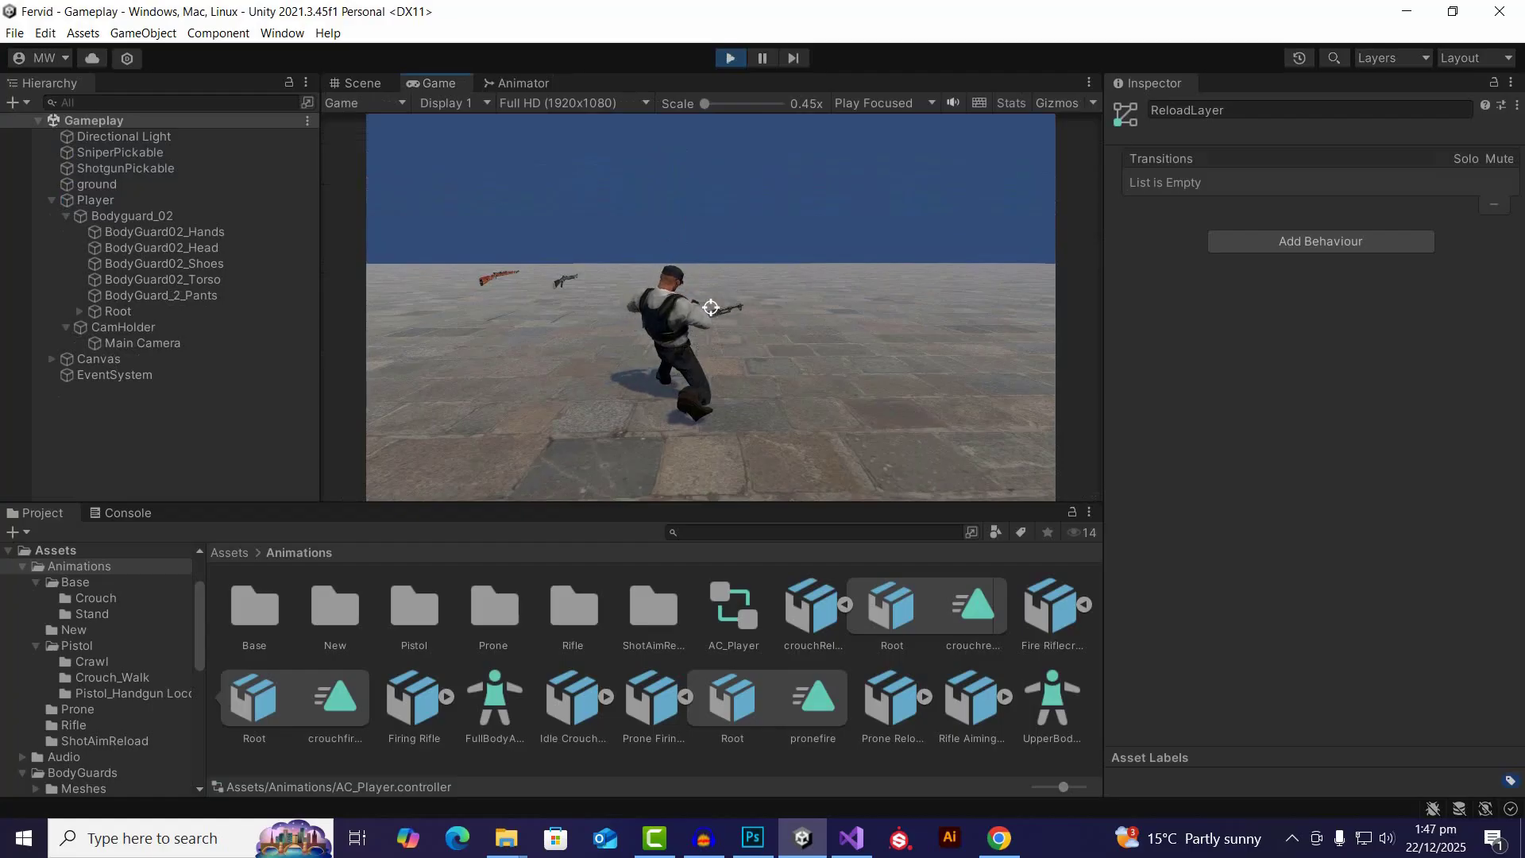
right_click(711, 307)
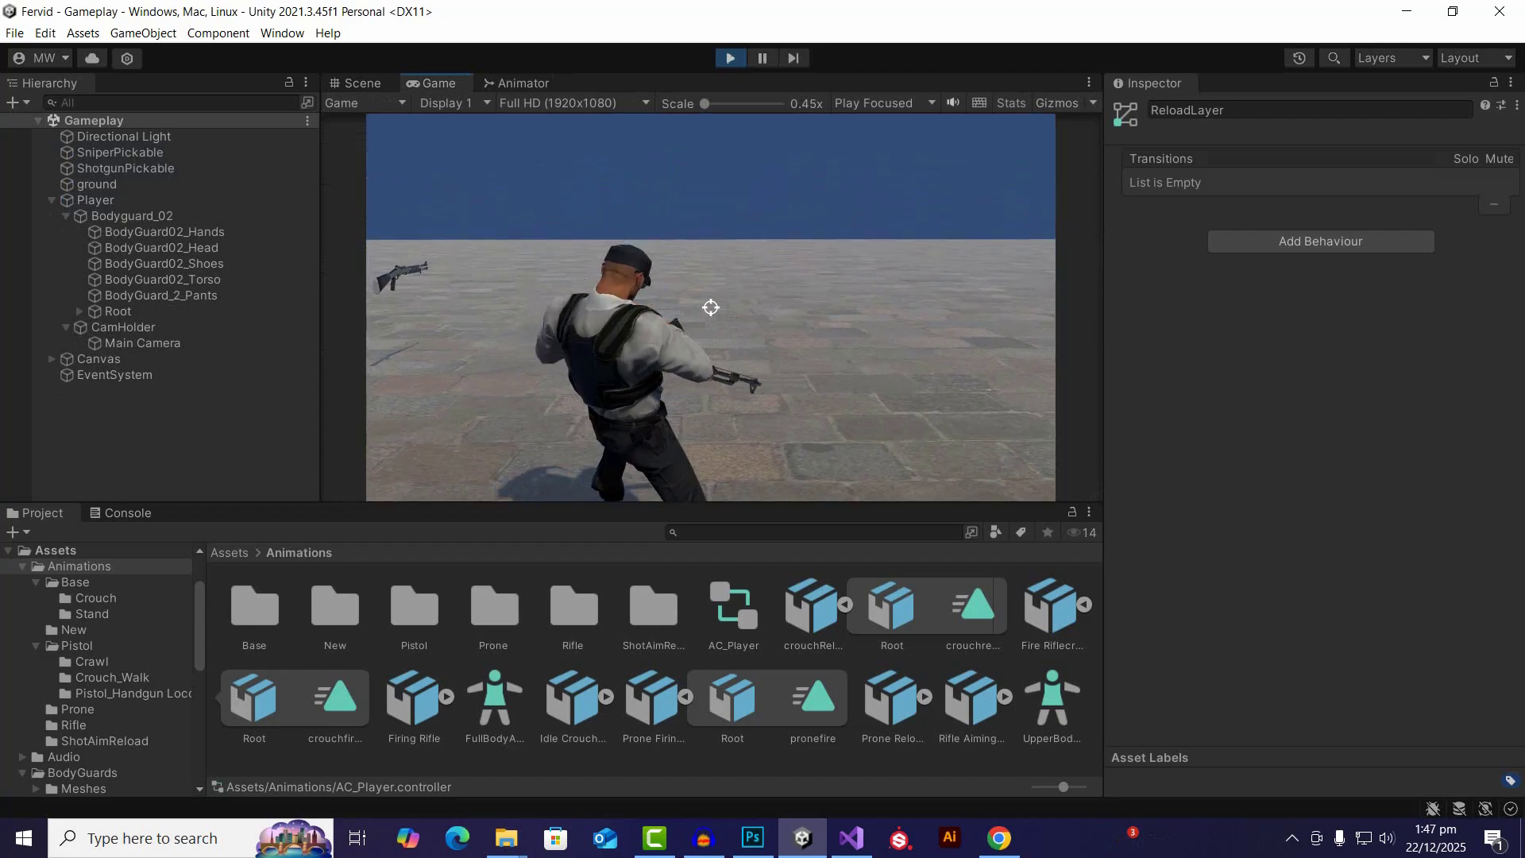
key(z)
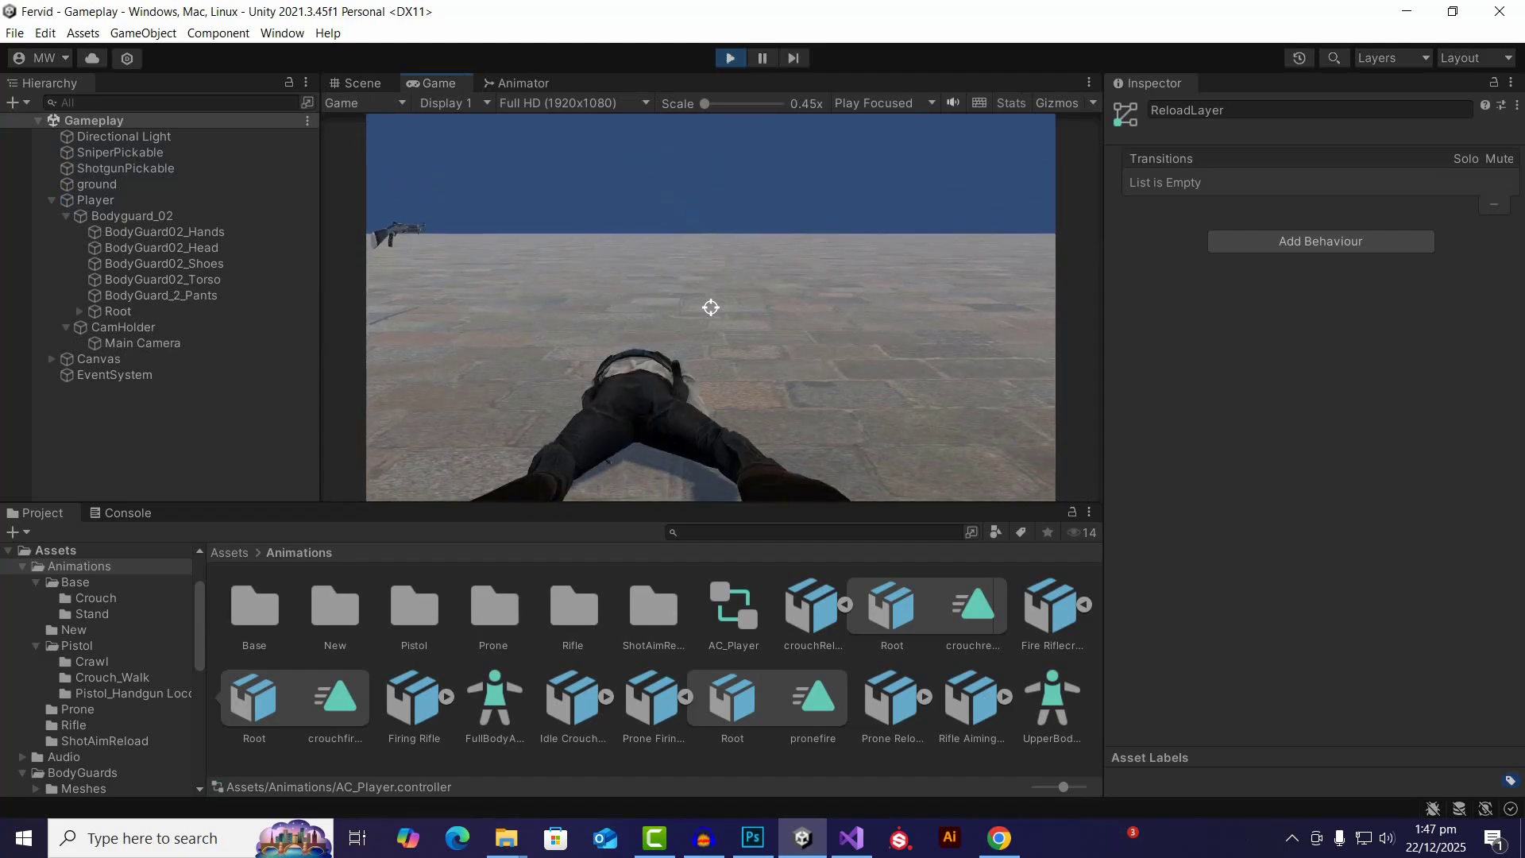
key(r)
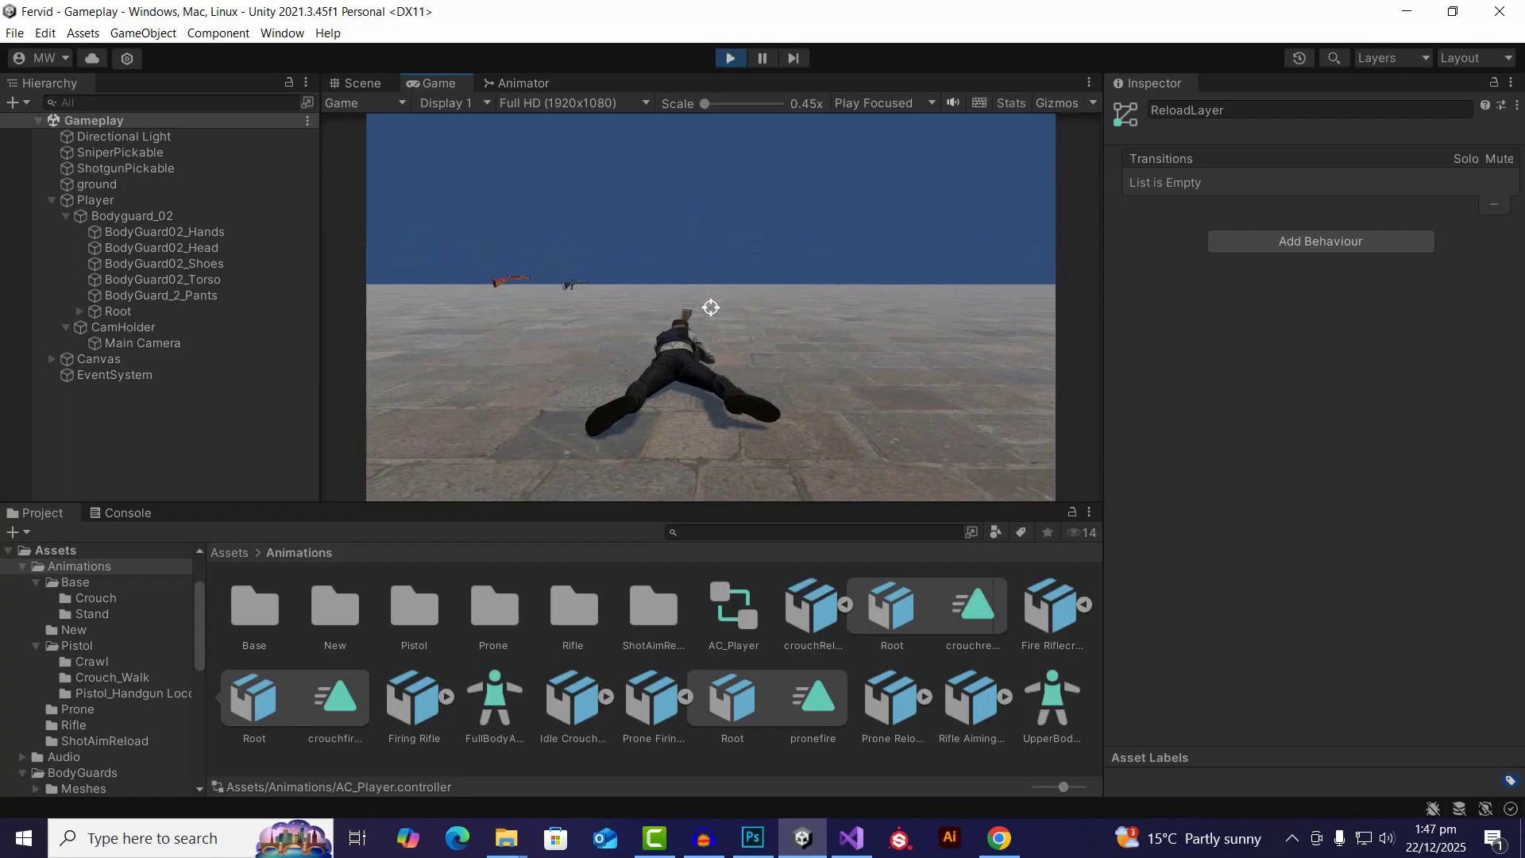
key(ctrl+p)
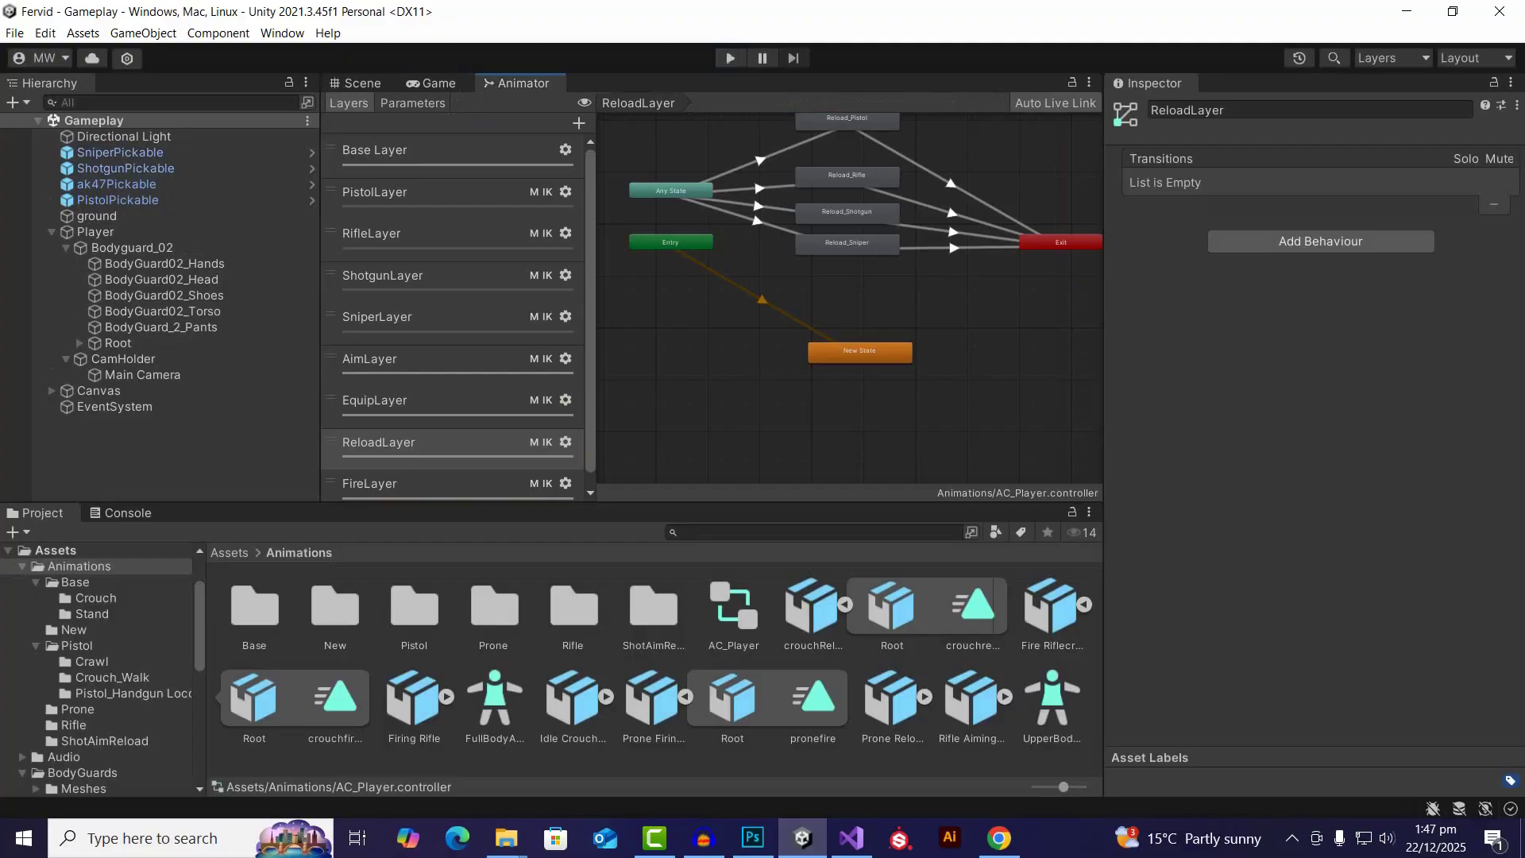
Step: Rearrange the ReloadLayer graph, moving Entry and New State out of the way and the four reload states below Any State
click(405, 445)
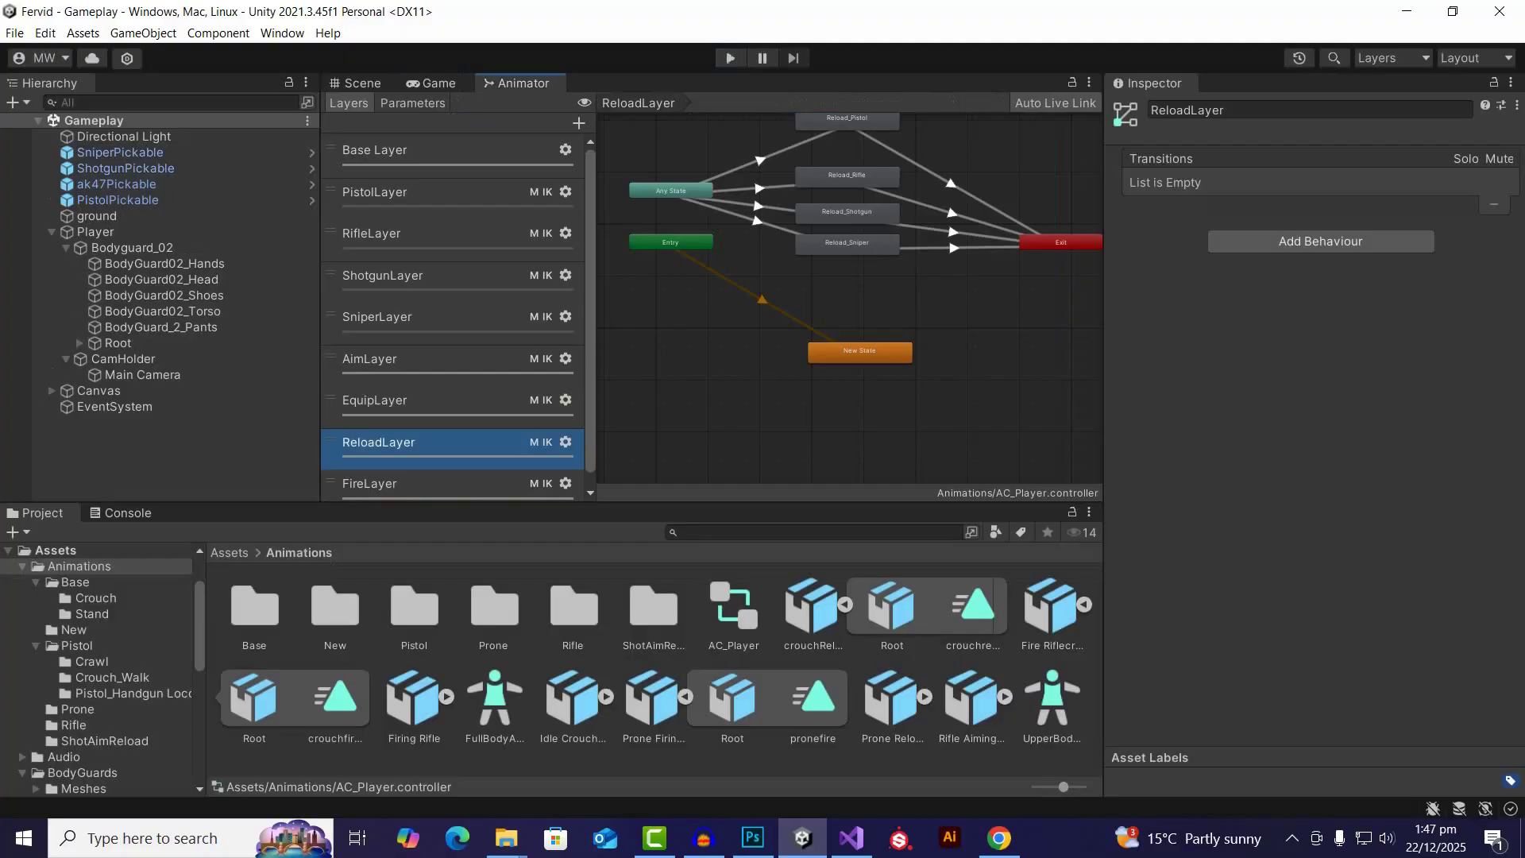
scroll(862, 233, down, 2)
drag(723, 240, 706, 454)
scroll(769, 375, down, 1)
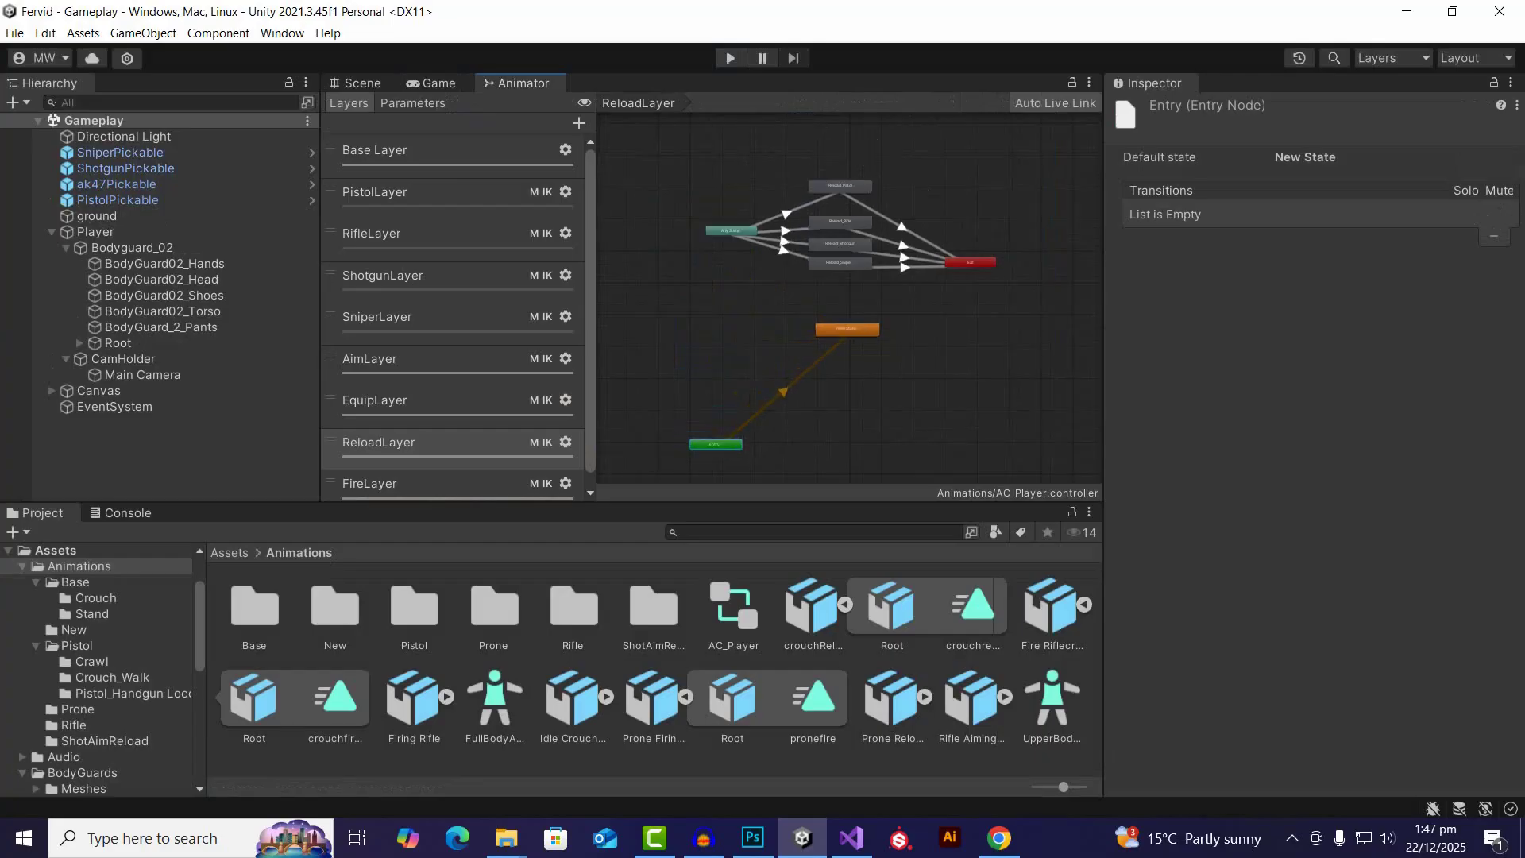
drag(846, 328, 869, 435)
scroll(852, 295, up, 5)
scroll(877, 310, down, 5)
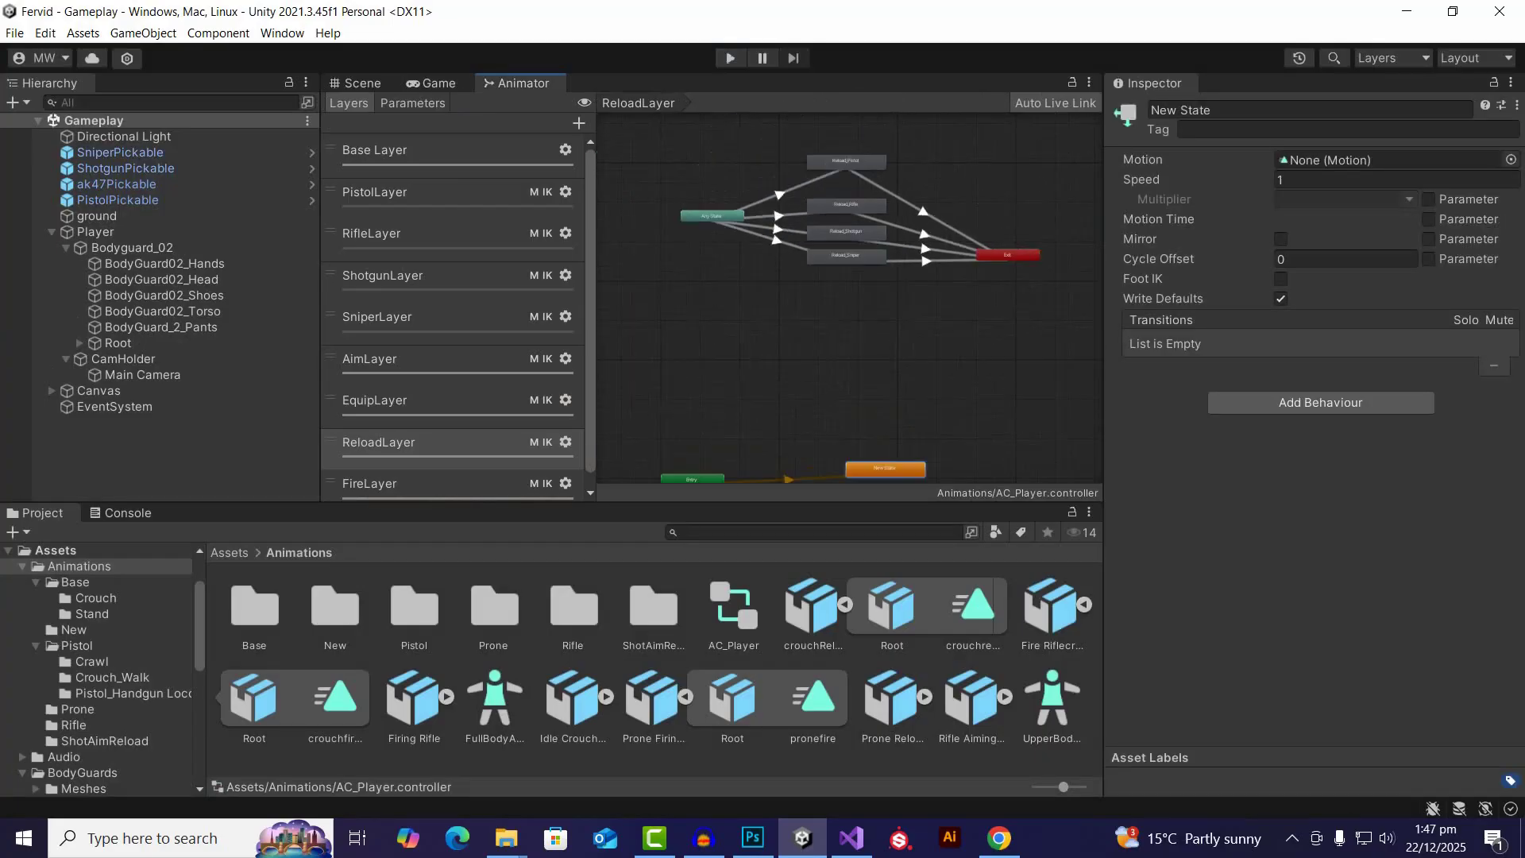
mouse_move(878, 314)
mouse_down()
mouse_move(834, 157)
mouse_move(852, 203)
mouse_move(849, 318)
mouse_up()
scroll(773, 318, up, 3)
Step: Add a Crouch equals false condition to the AnyState -> Reload_Pistol transition
click(781, 242)
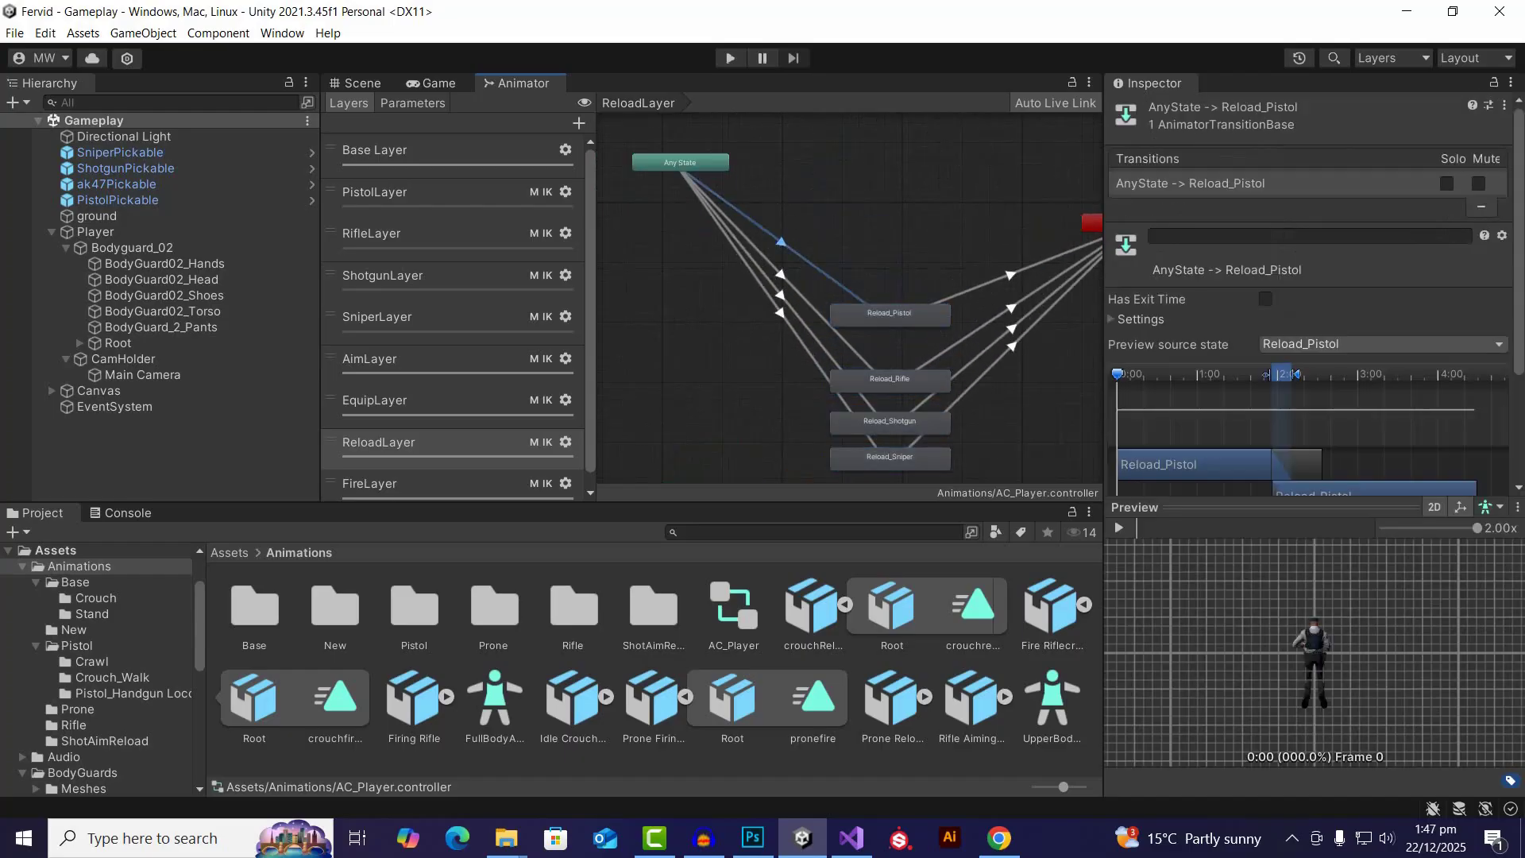
scroll(1311, 318, down, 3)
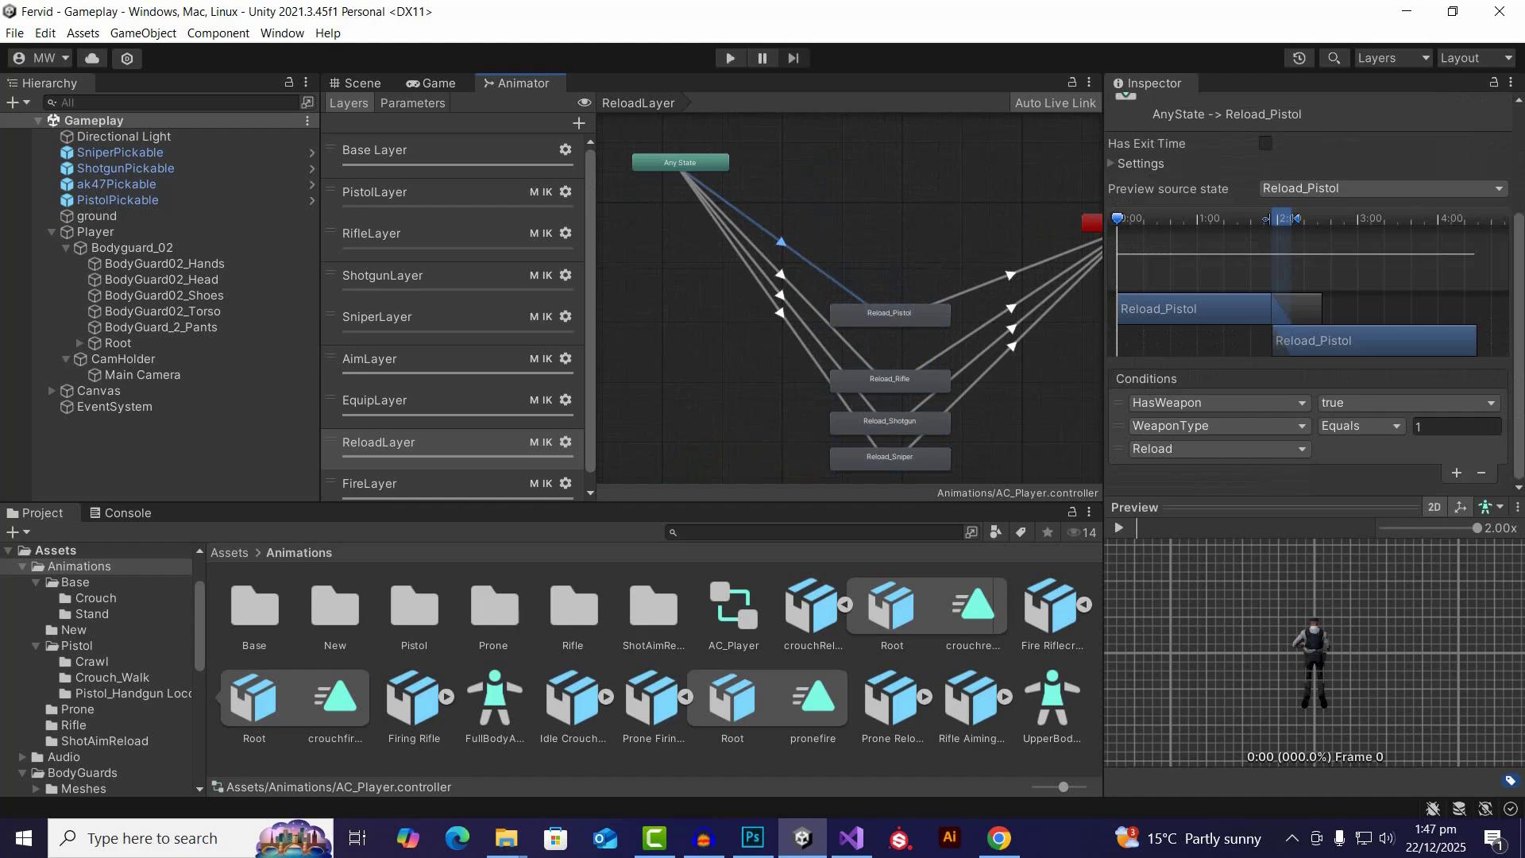
click(1457, 473)
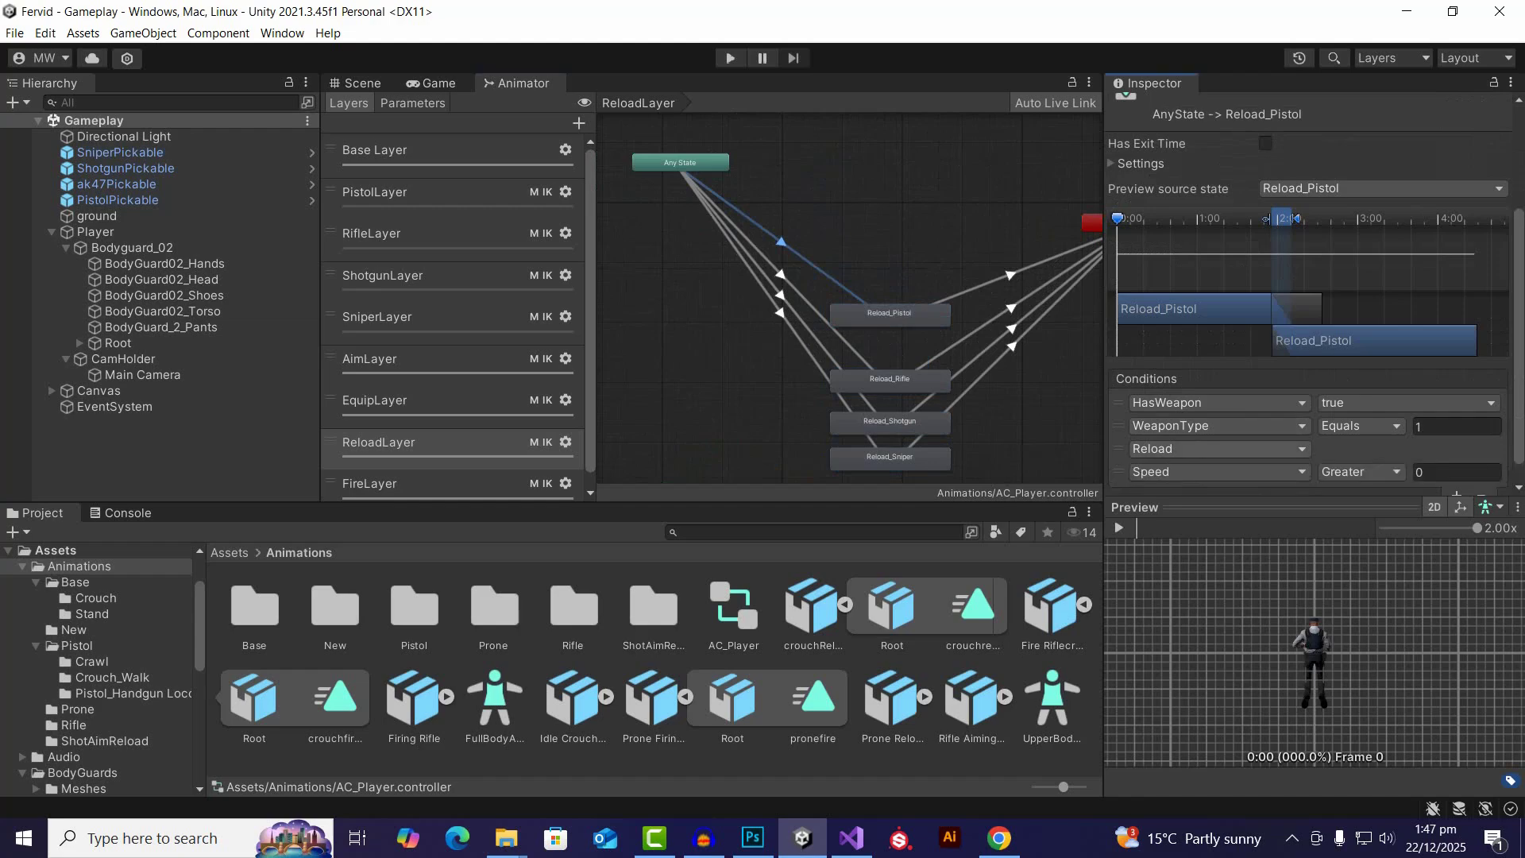
click(1219, 472)
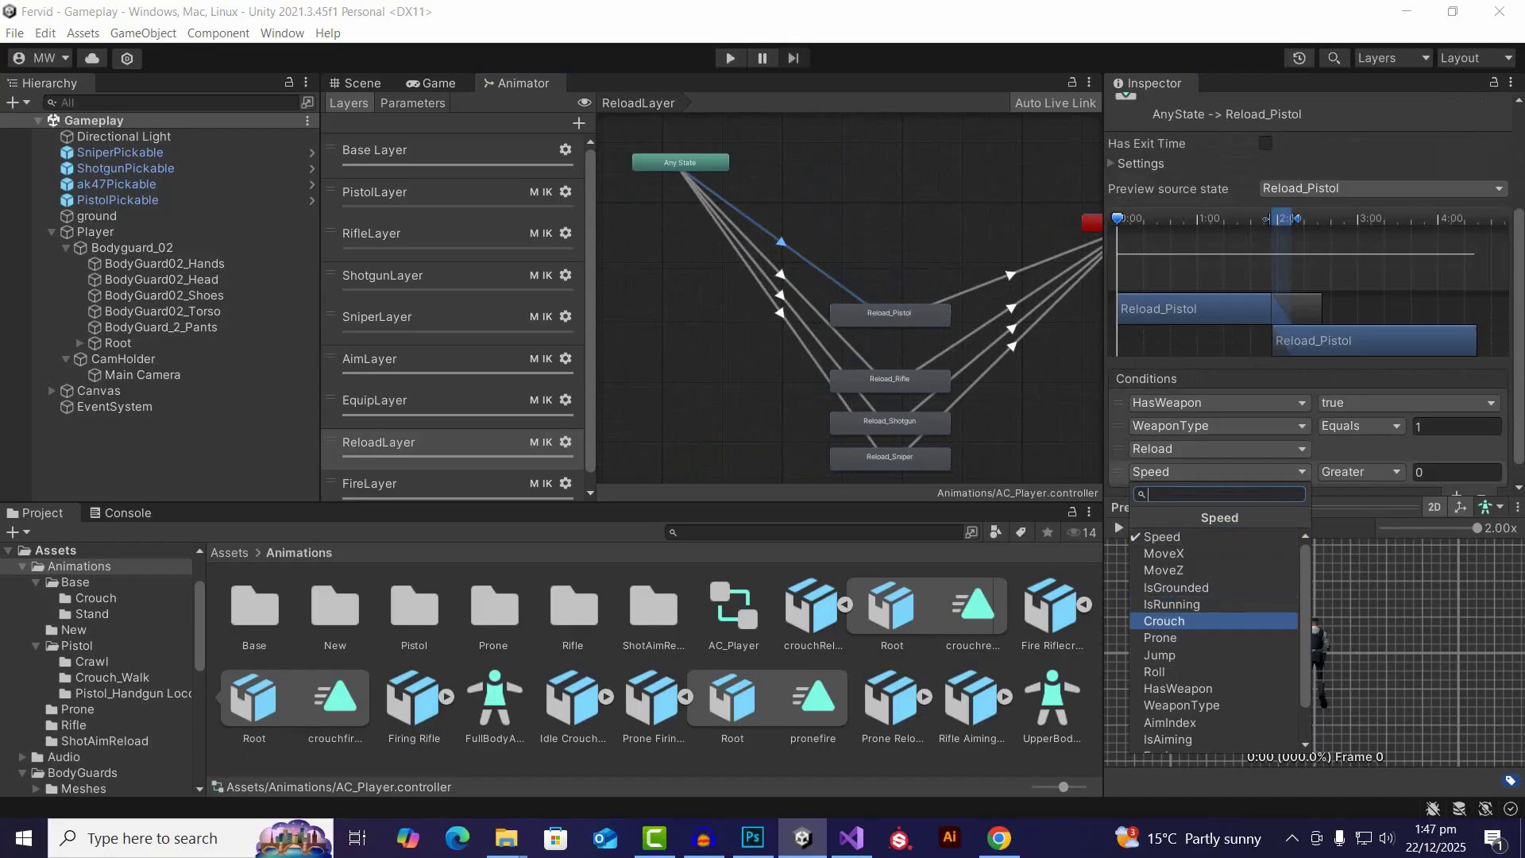
click(1165, 621)
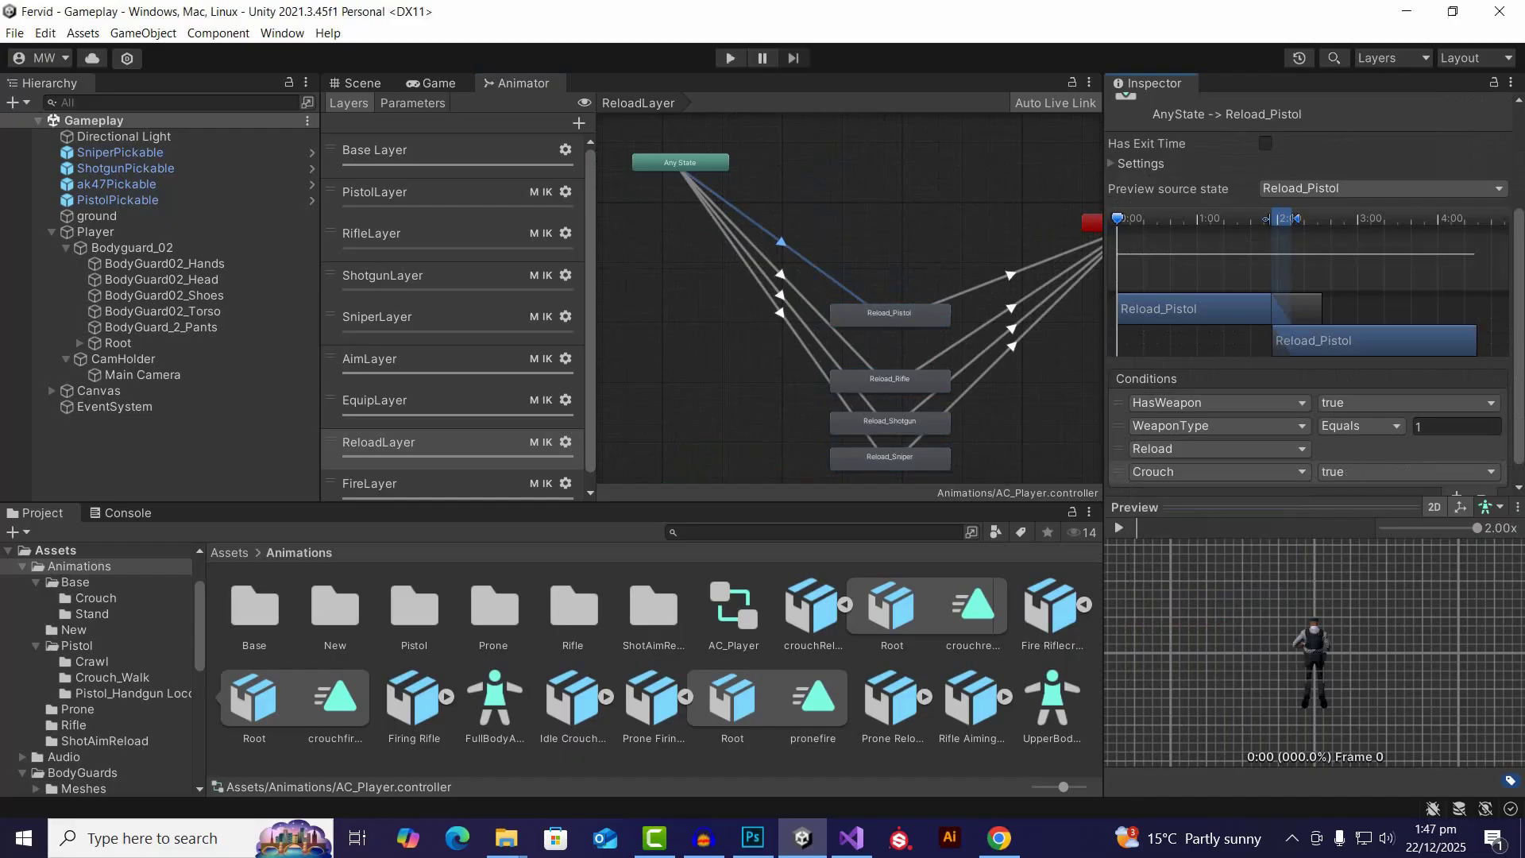
click(1407, 471)
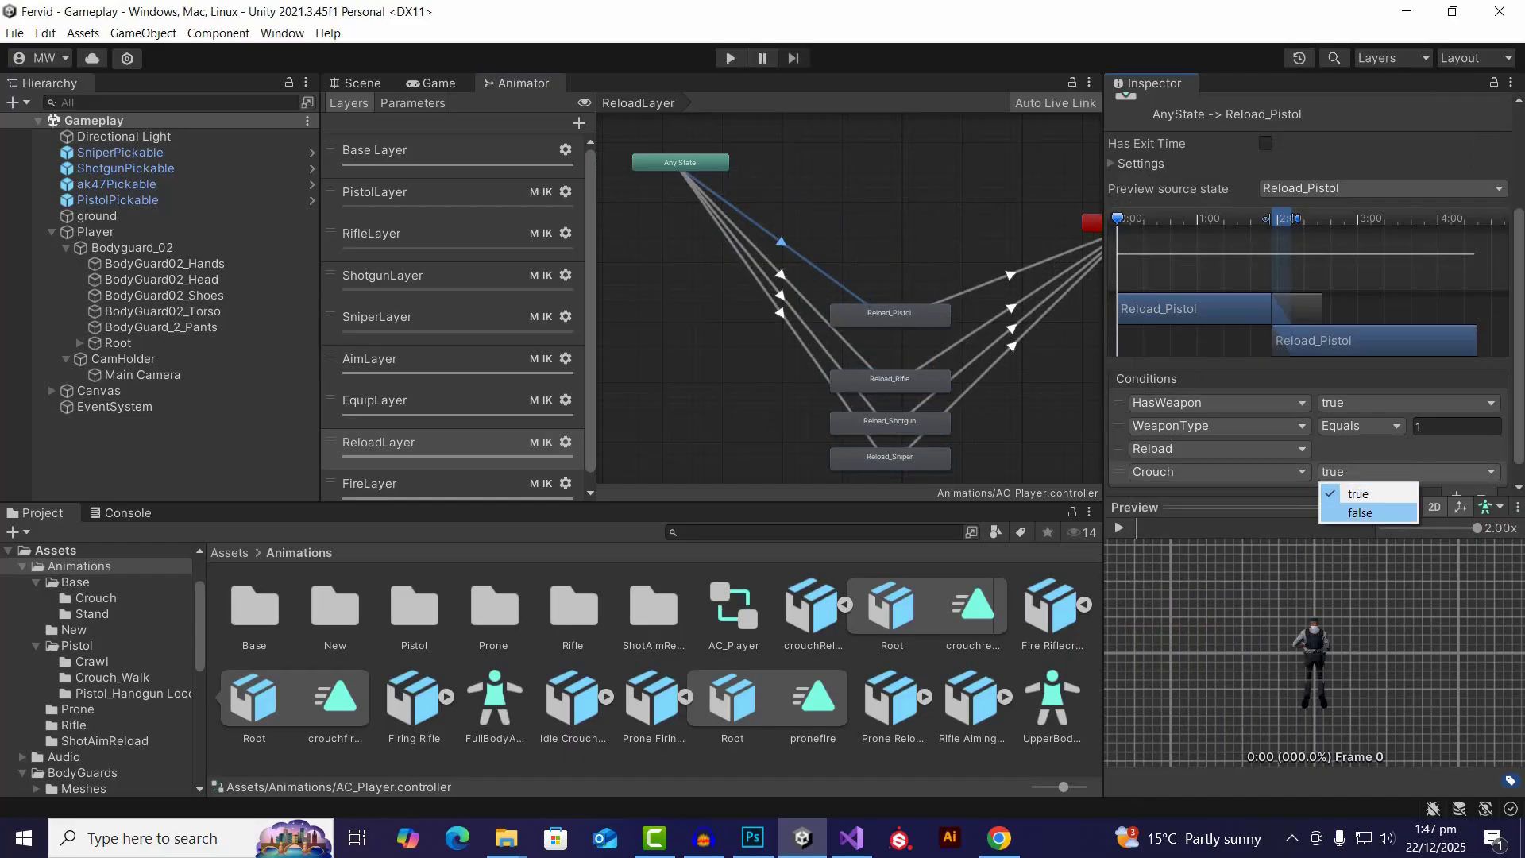
click(1358, 512)
Step: Add a Prone equals false condition to the AnyState -> Reload_Pistol transition
scroll(1358, 477, down, 1)
click(1458, 473)
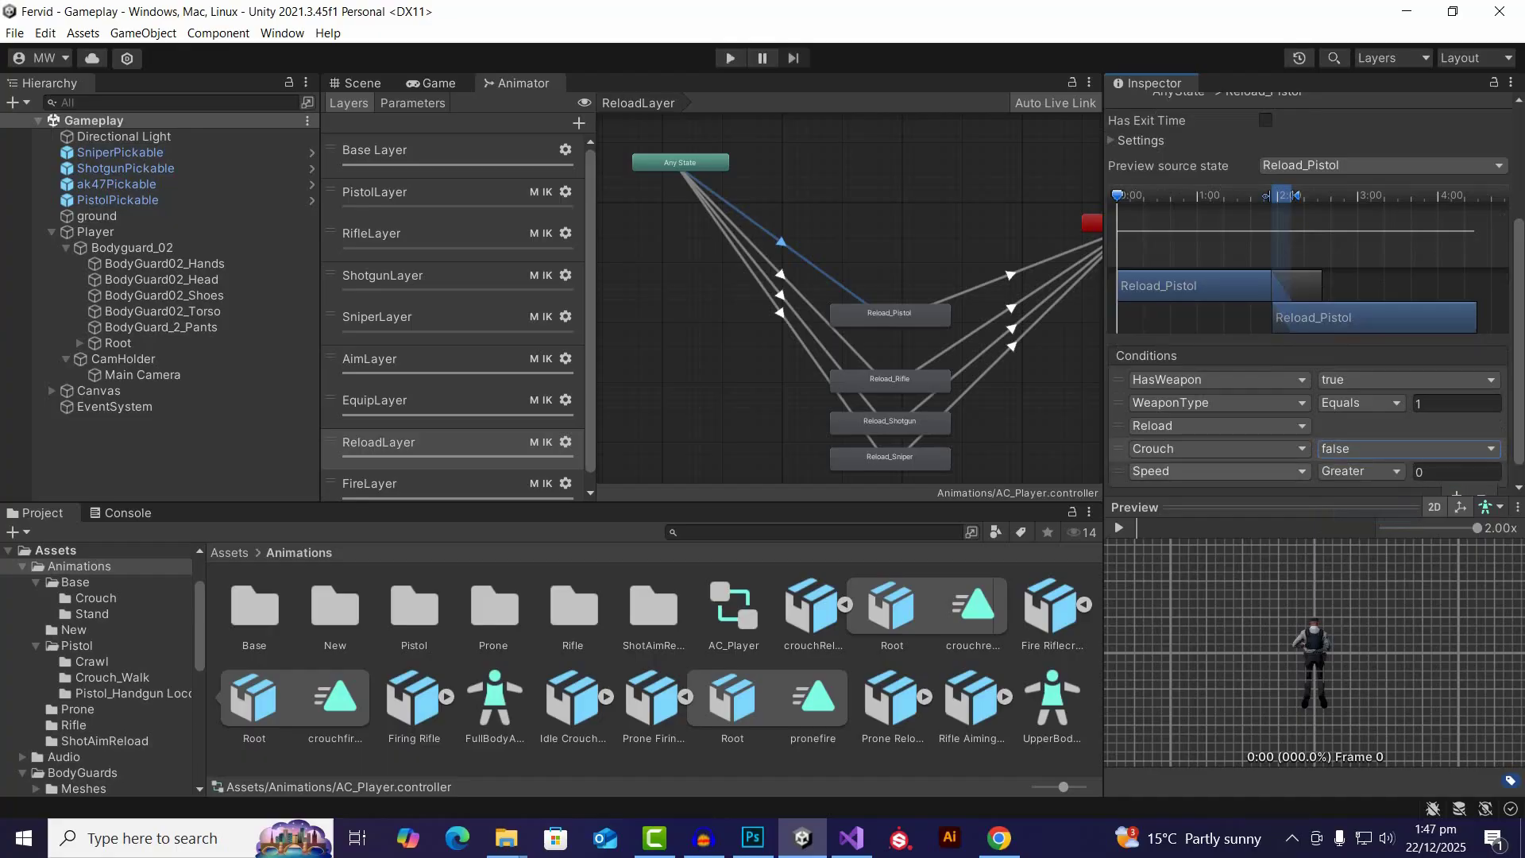
click(1218, 471)
click(1159, 637)
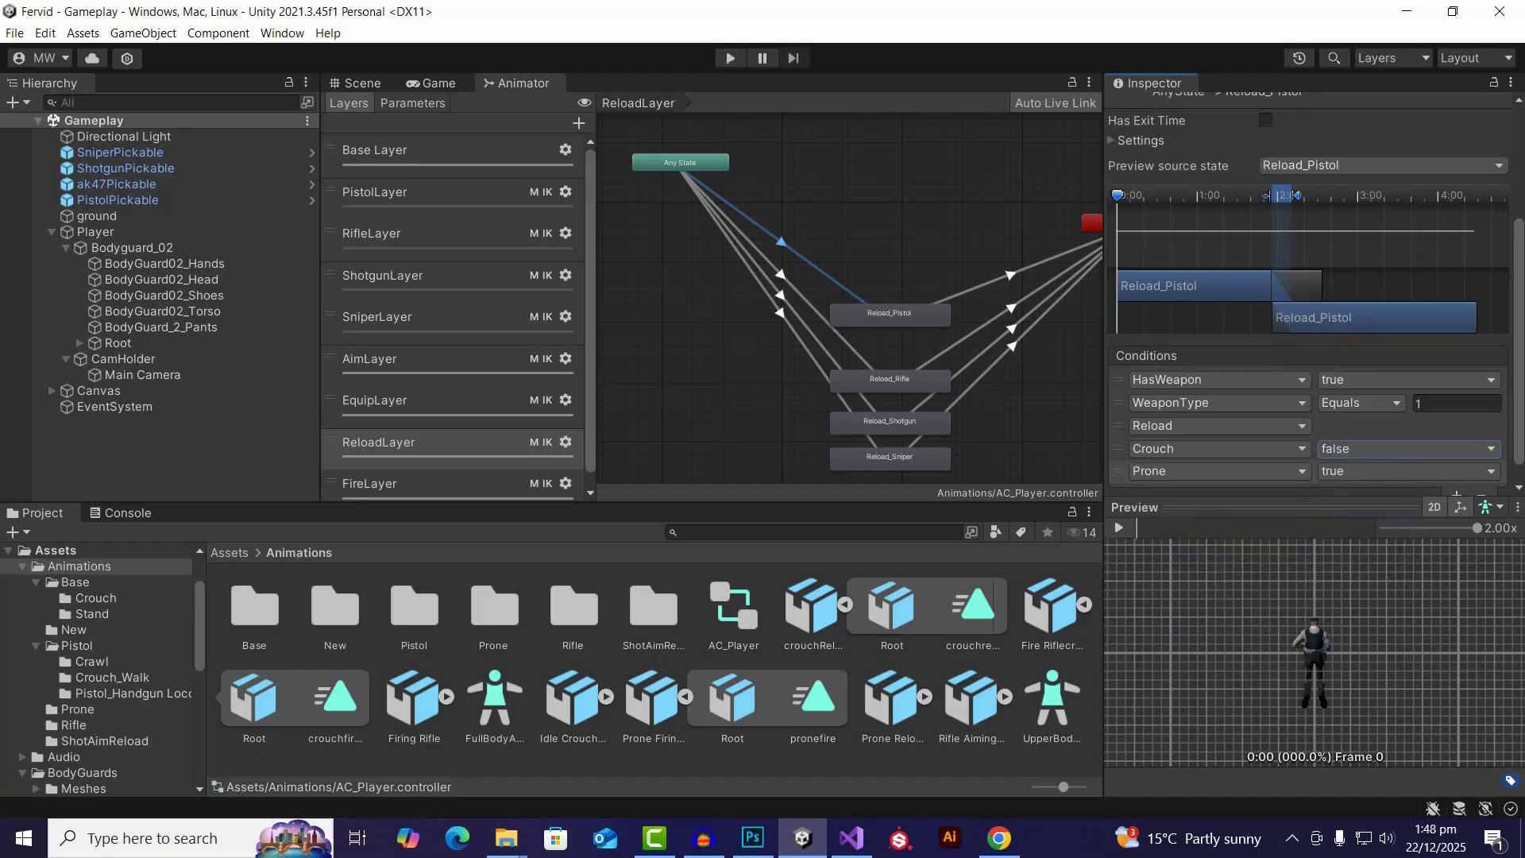
click(1406, 472)
click(1359, 513)
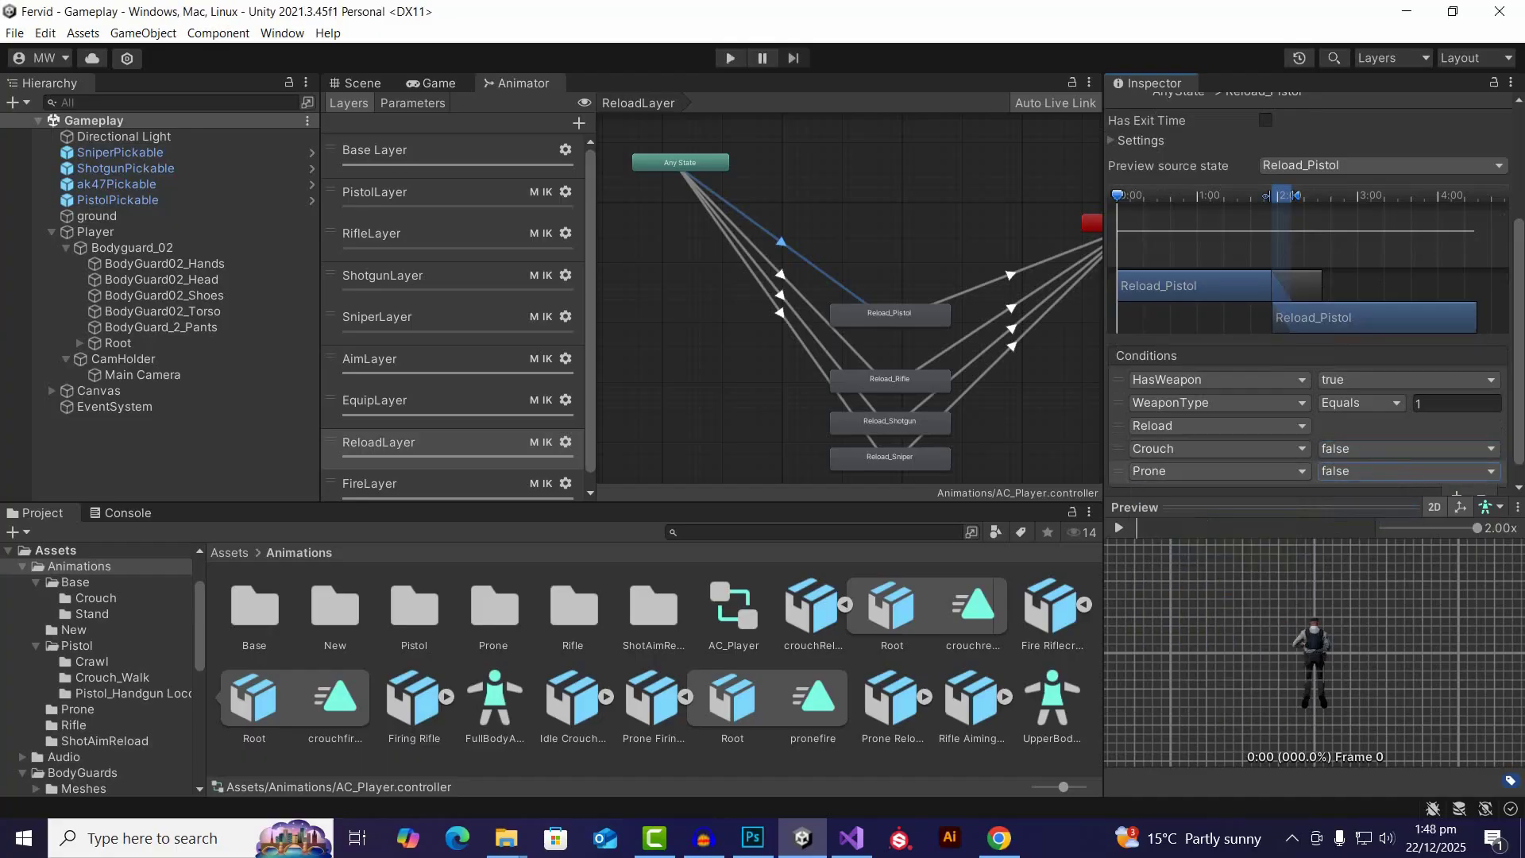
Step: Add a Crouch equals false condition to the AnyState -> Reload_Rifle transition
click(781, 275)
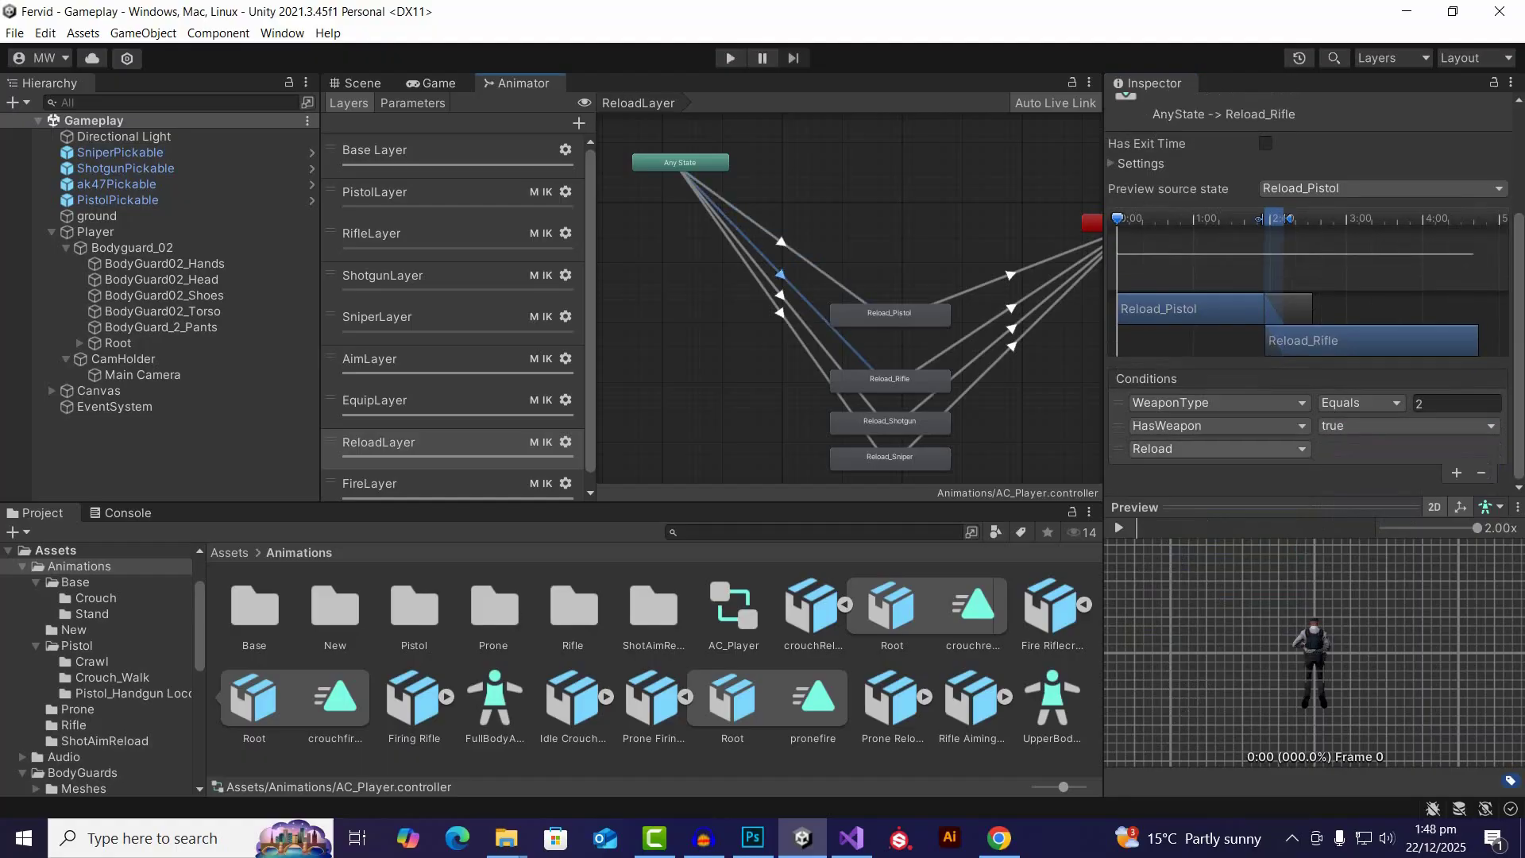
click(1457, 473)
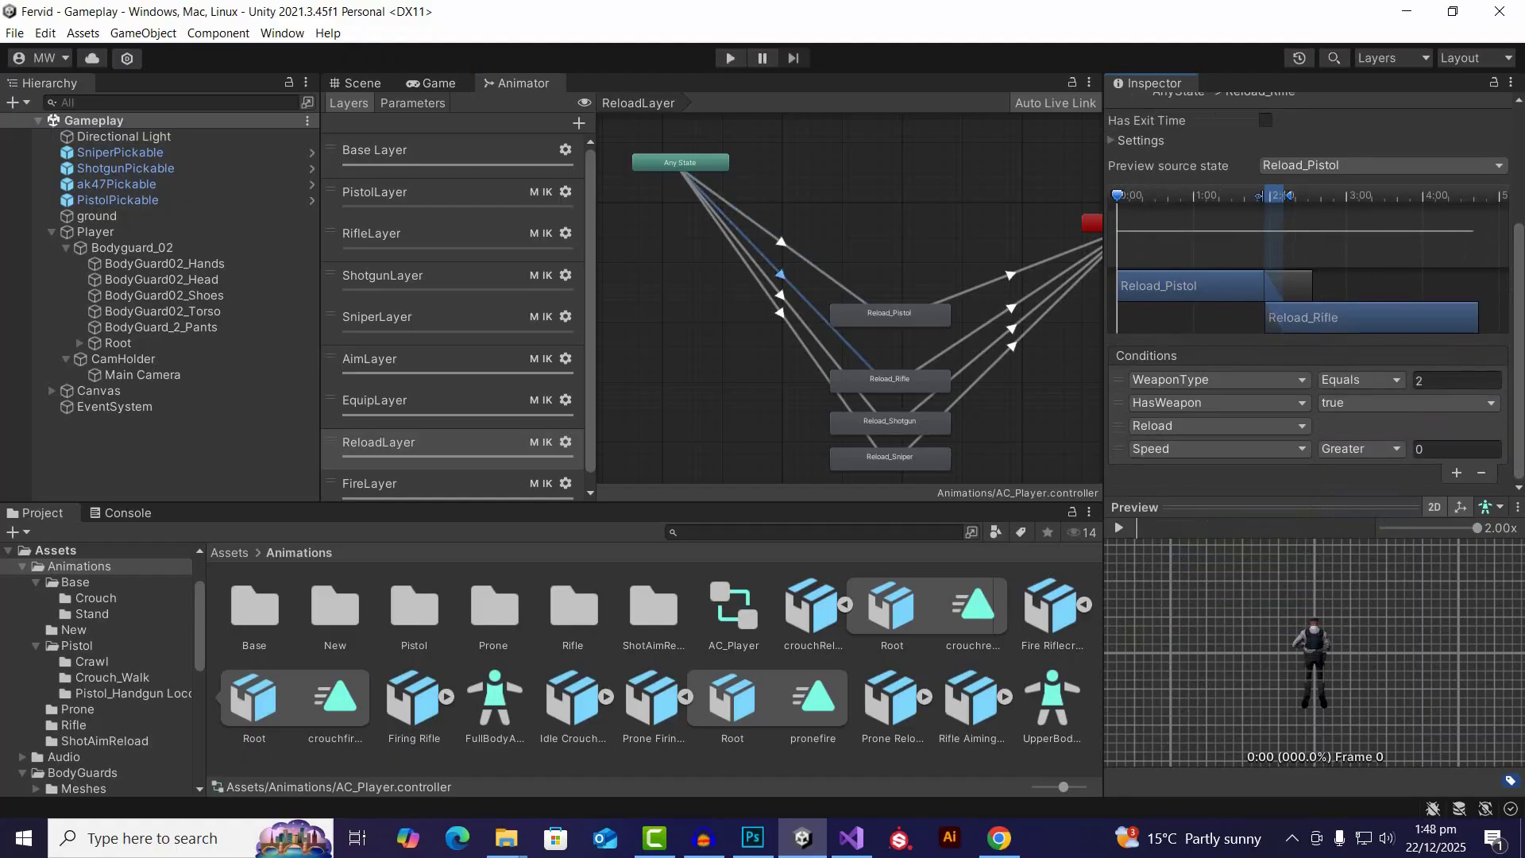
click(1215, 448)
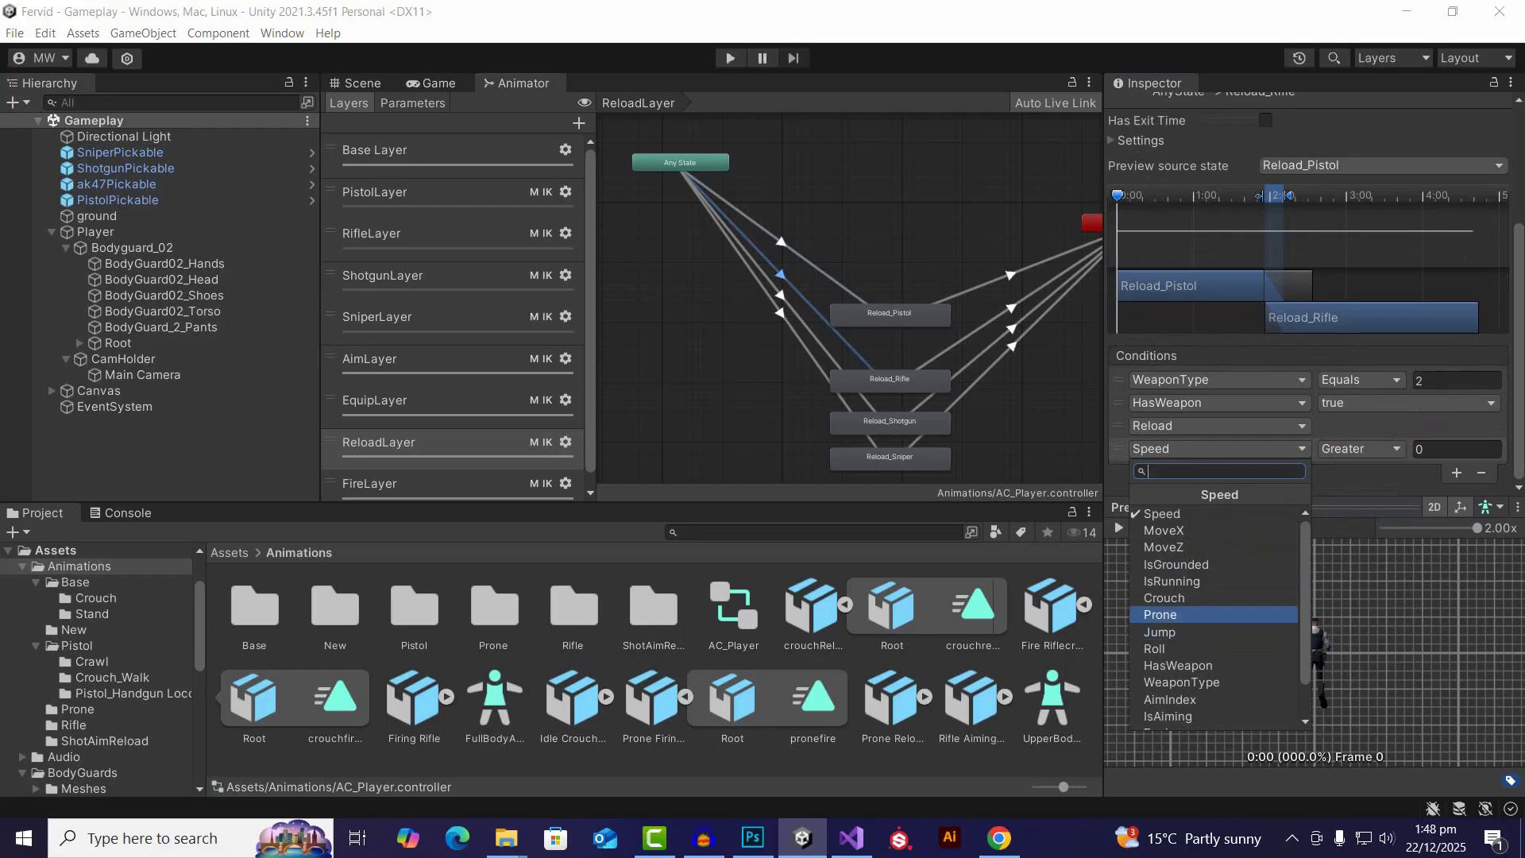
click(1192, 598)
click(1406, 449)
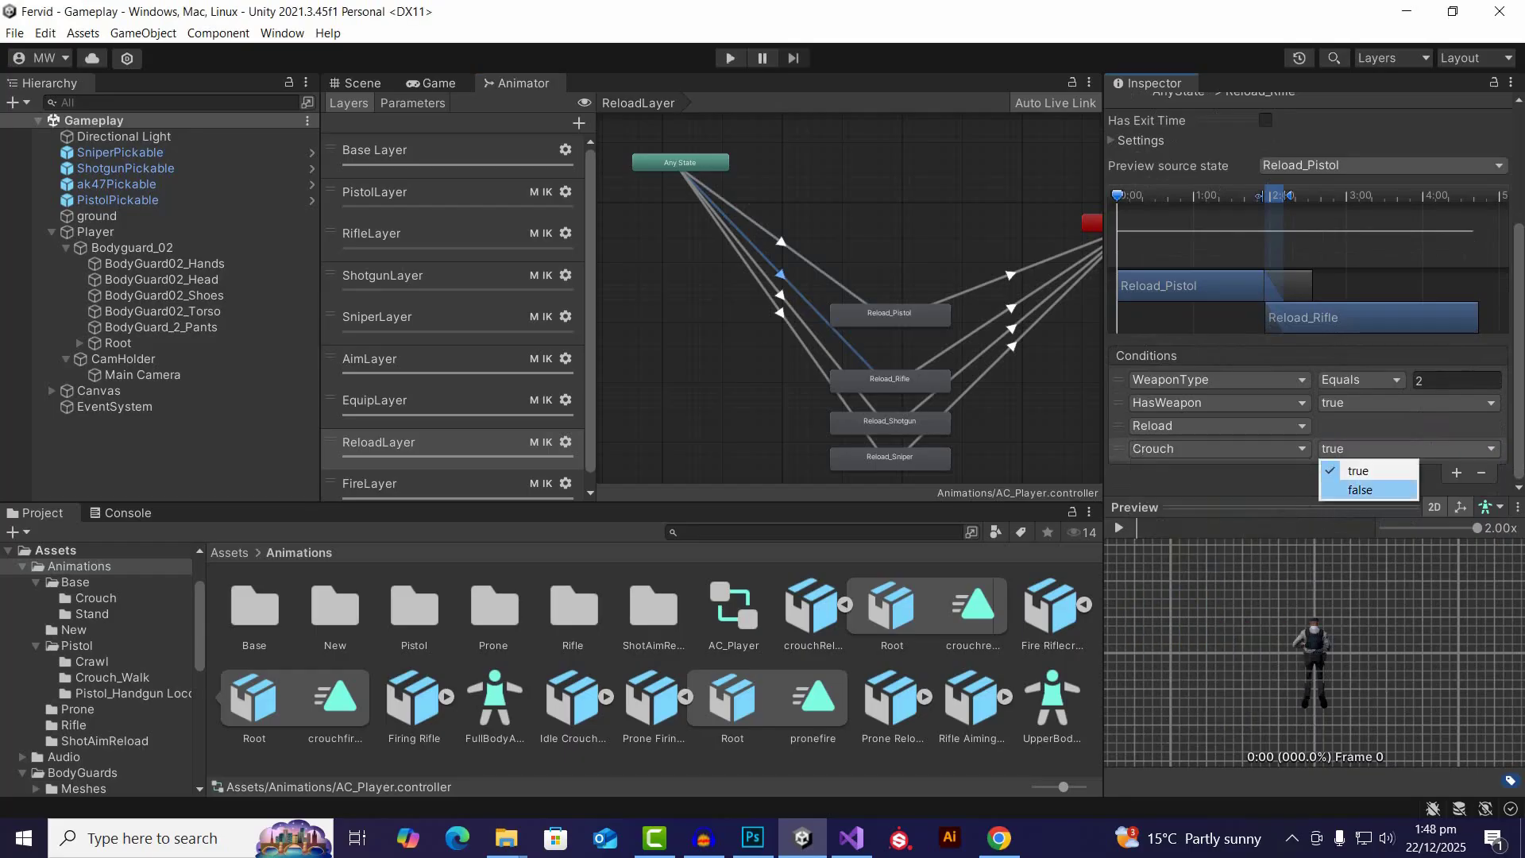
click(1347, 487)
Step: Add a Prone equals false condition to the AnyState -> Reload_Rifle transition
click(1457, 473)
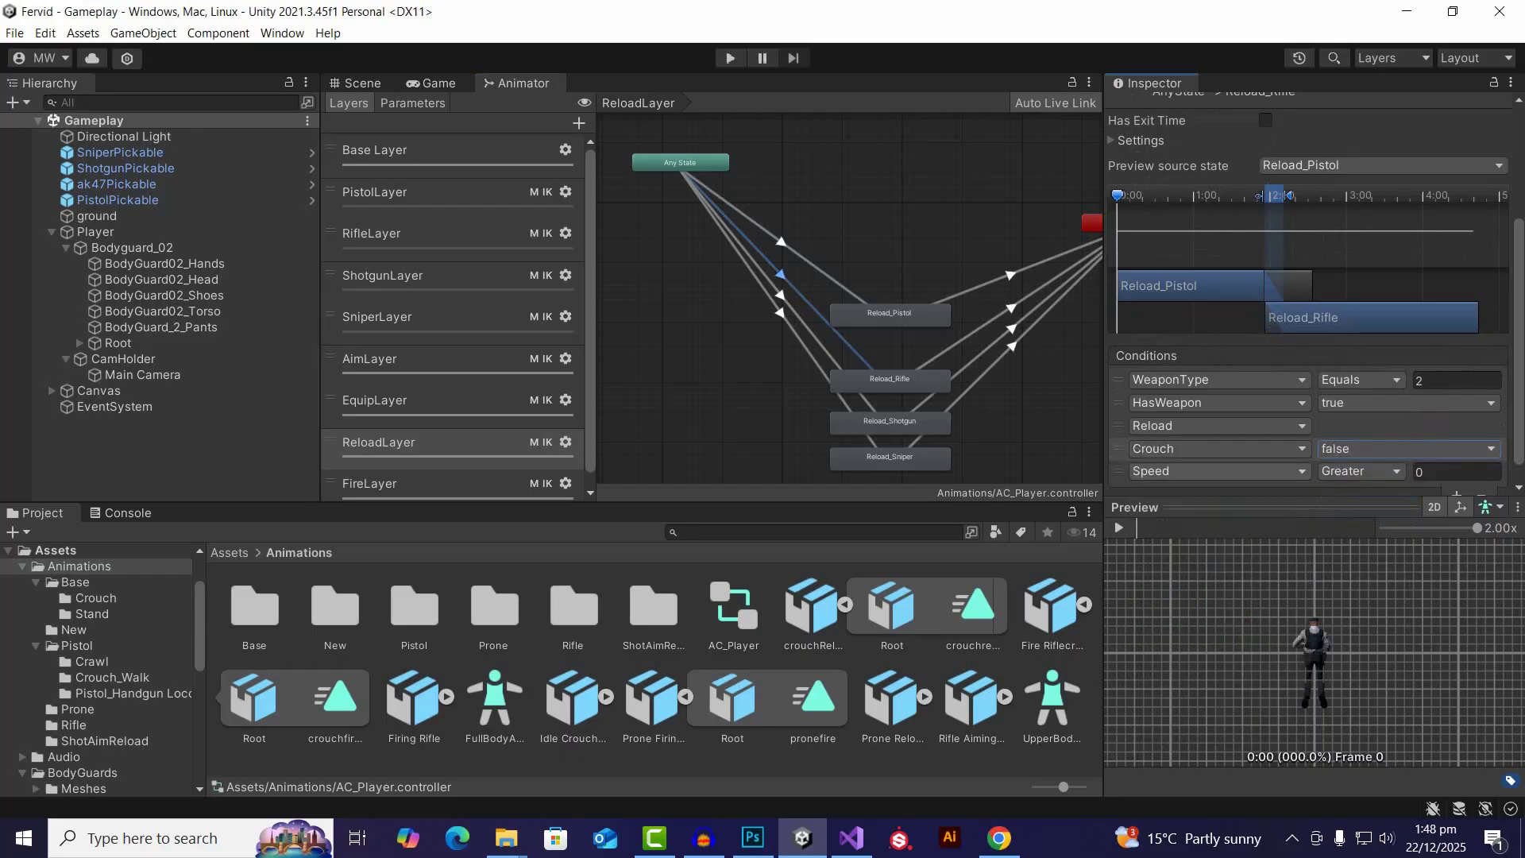
click(1215, 471)
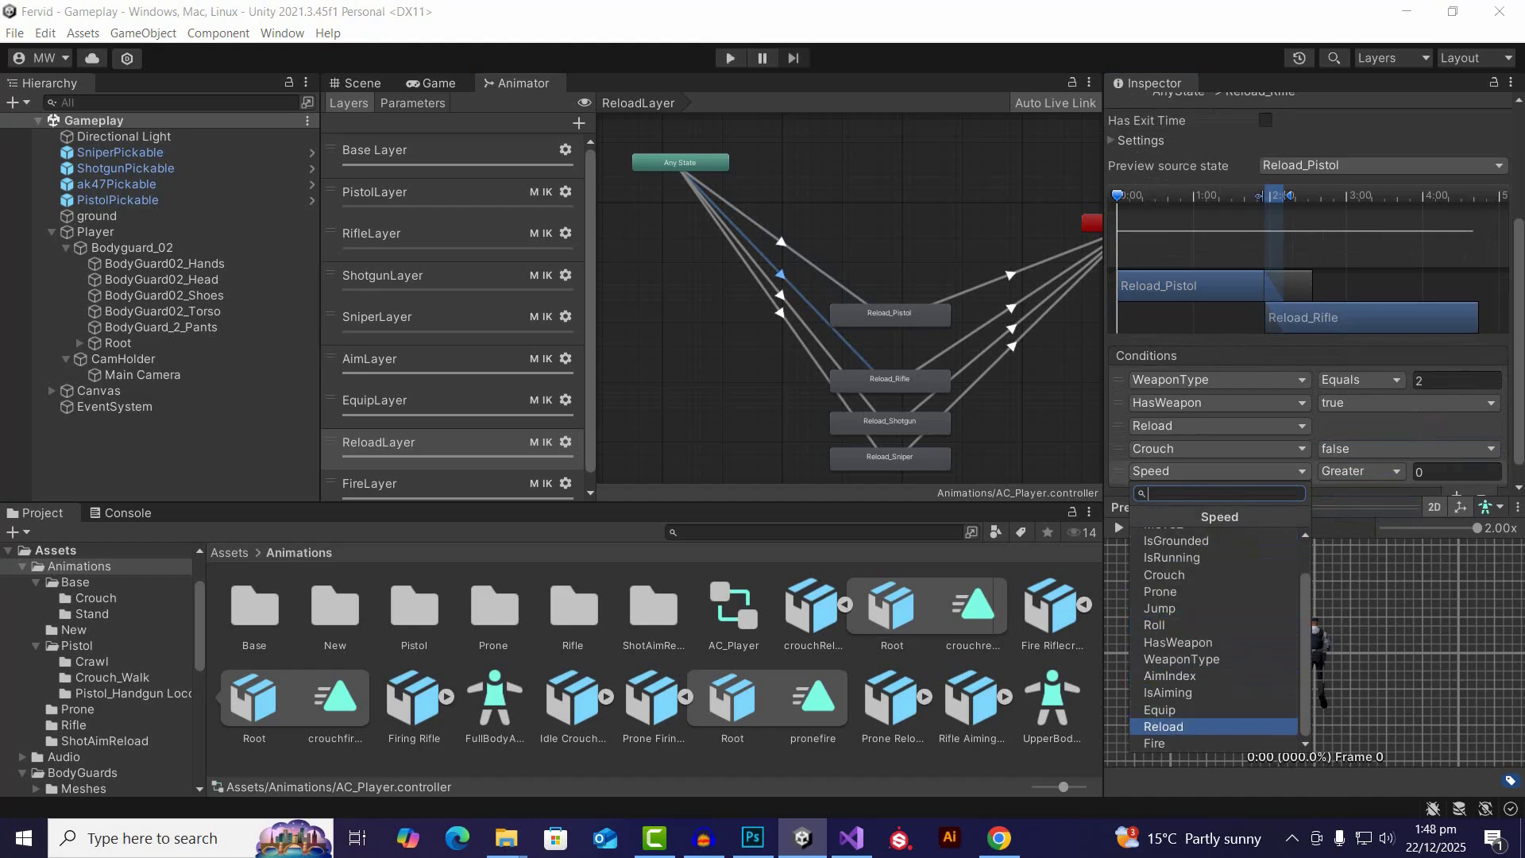
click(1176, 592)
click(1406, 472)
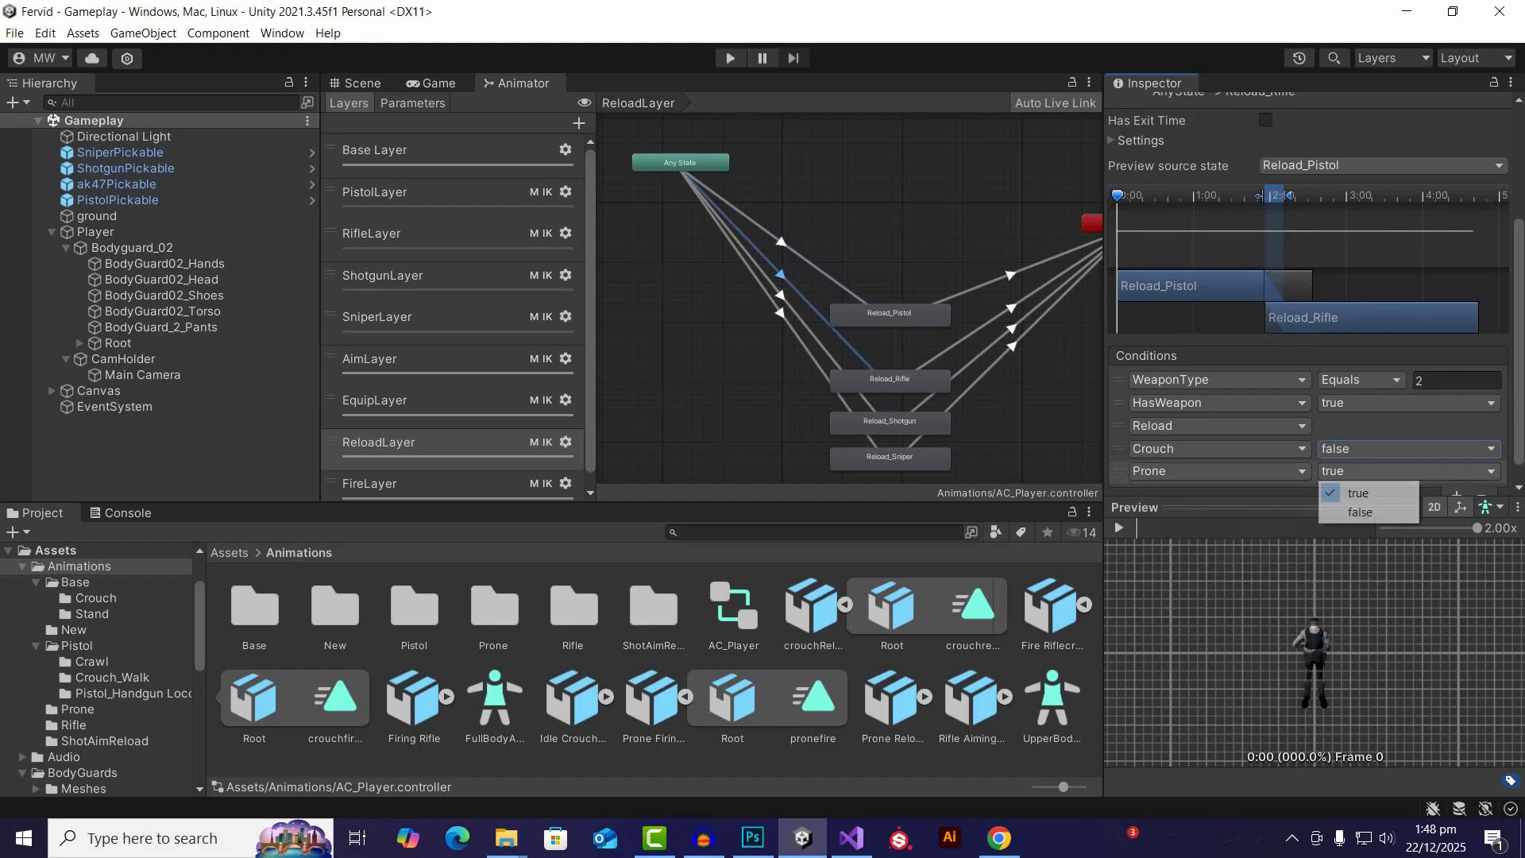
click(1347, 509)
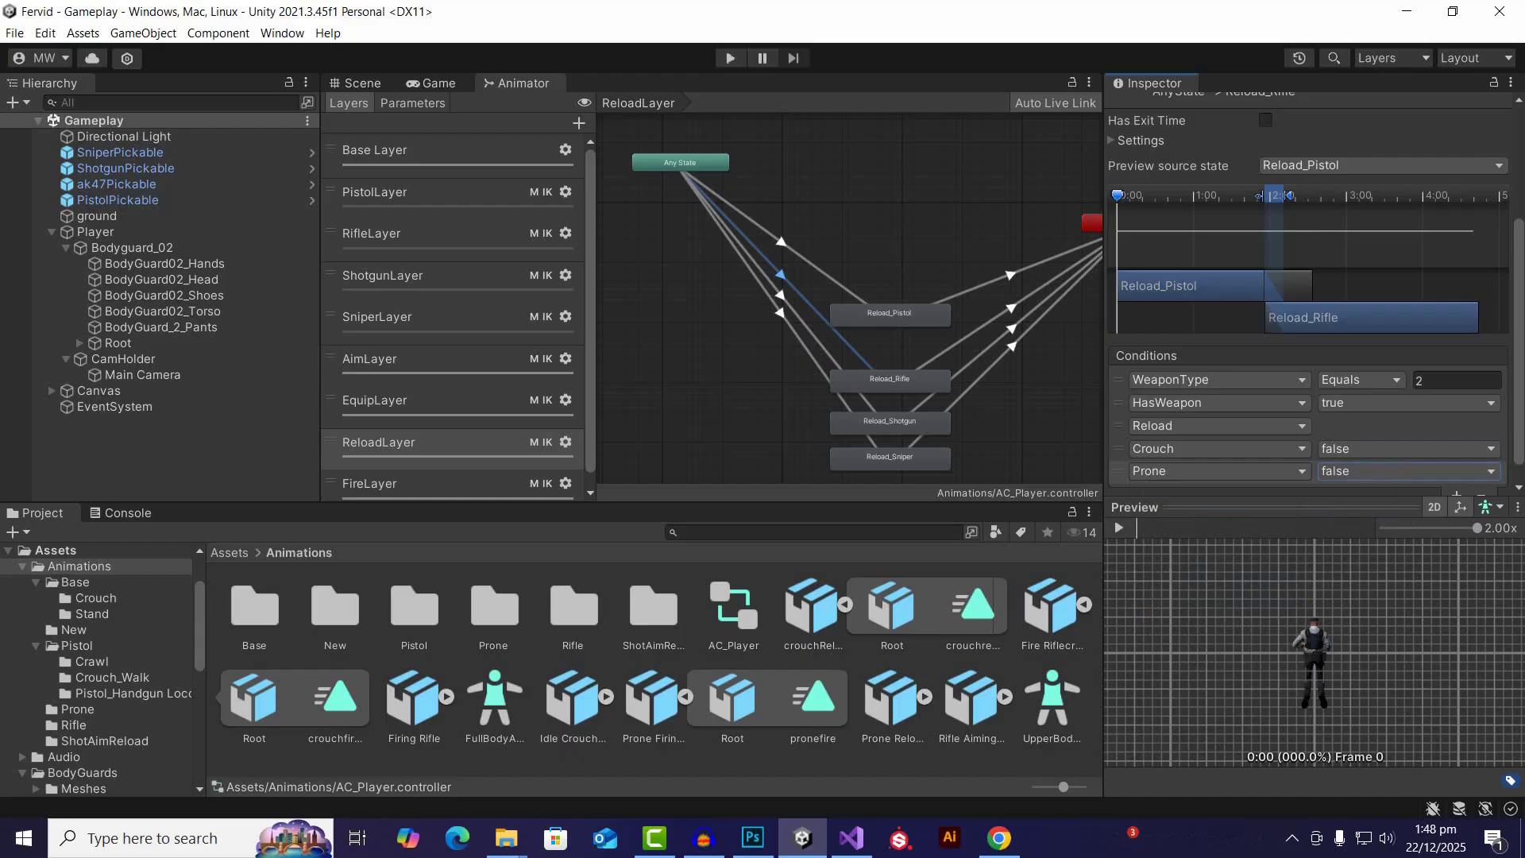
Step: Add a Crouch equals false condition to the AnyState -> Reload_Shotgun transition
click(781, 295)
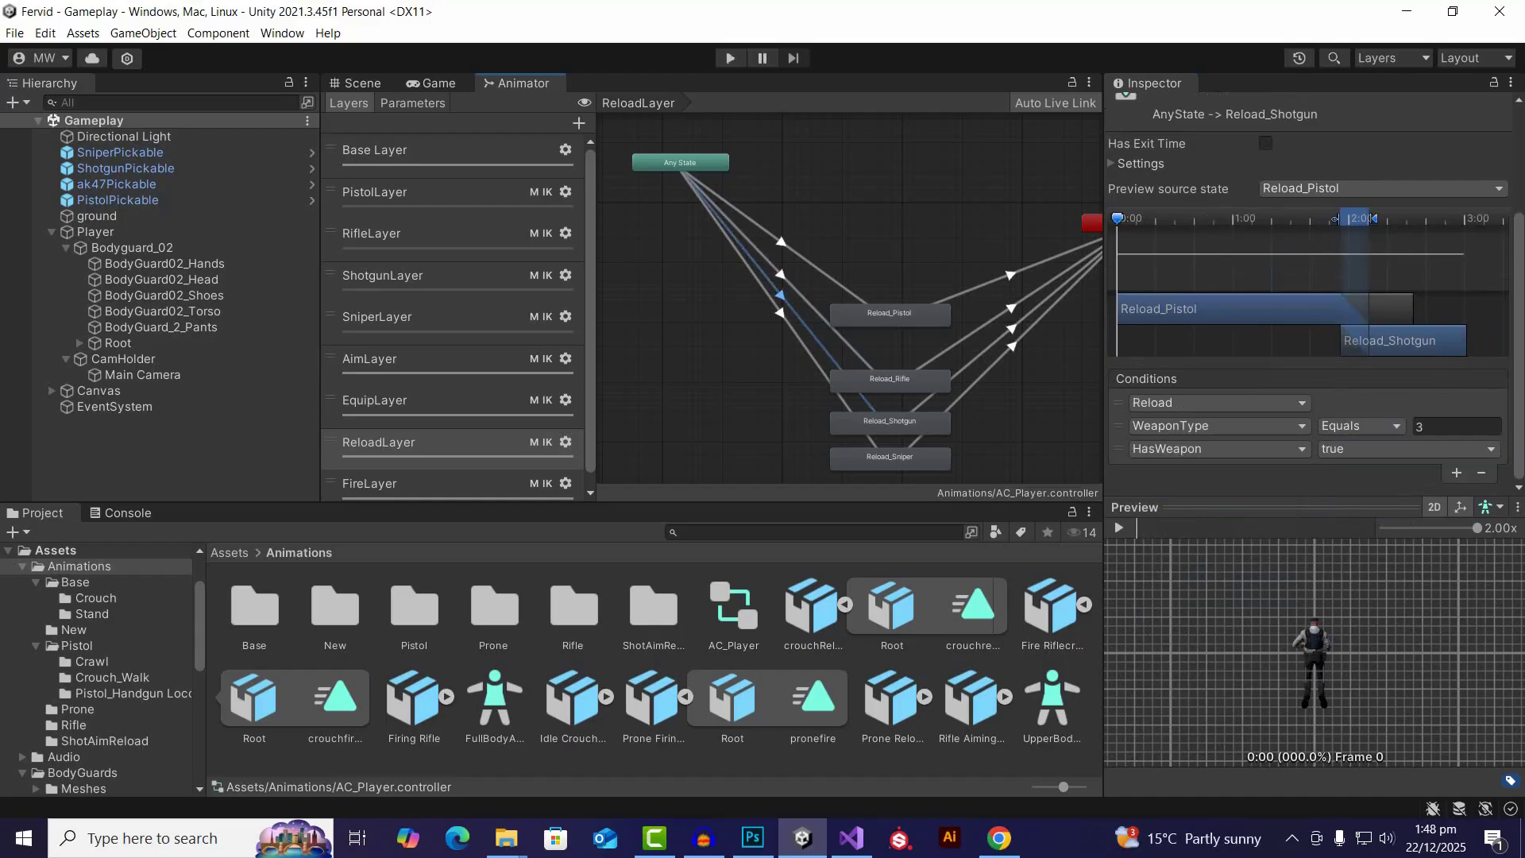
click(1456, 473)
click(1220, 472)
scroll(1215, 576, down, 1)
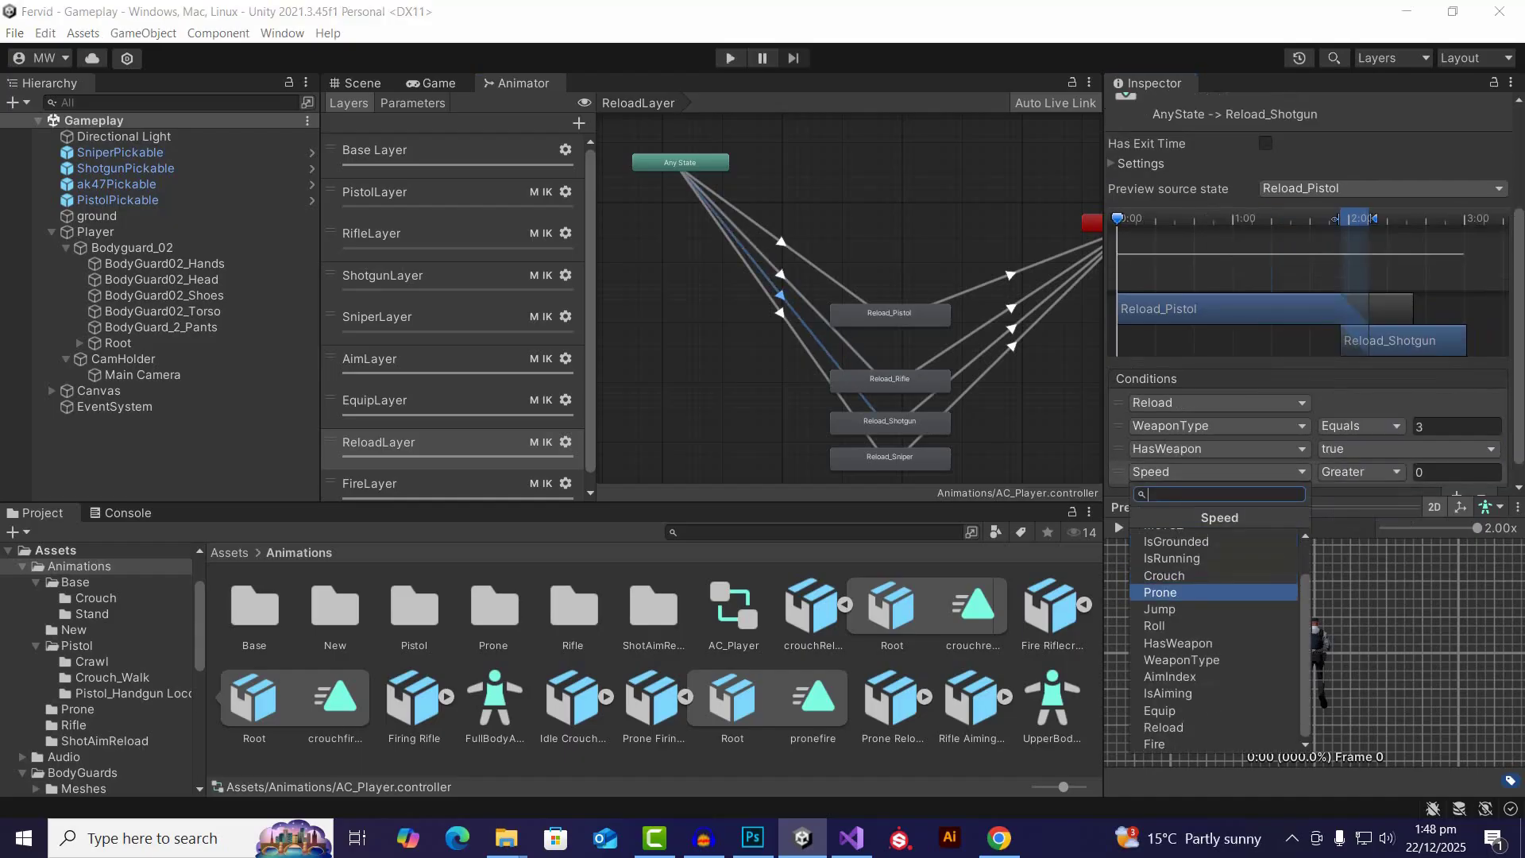
click(1215, 576)
click(1406, 472)
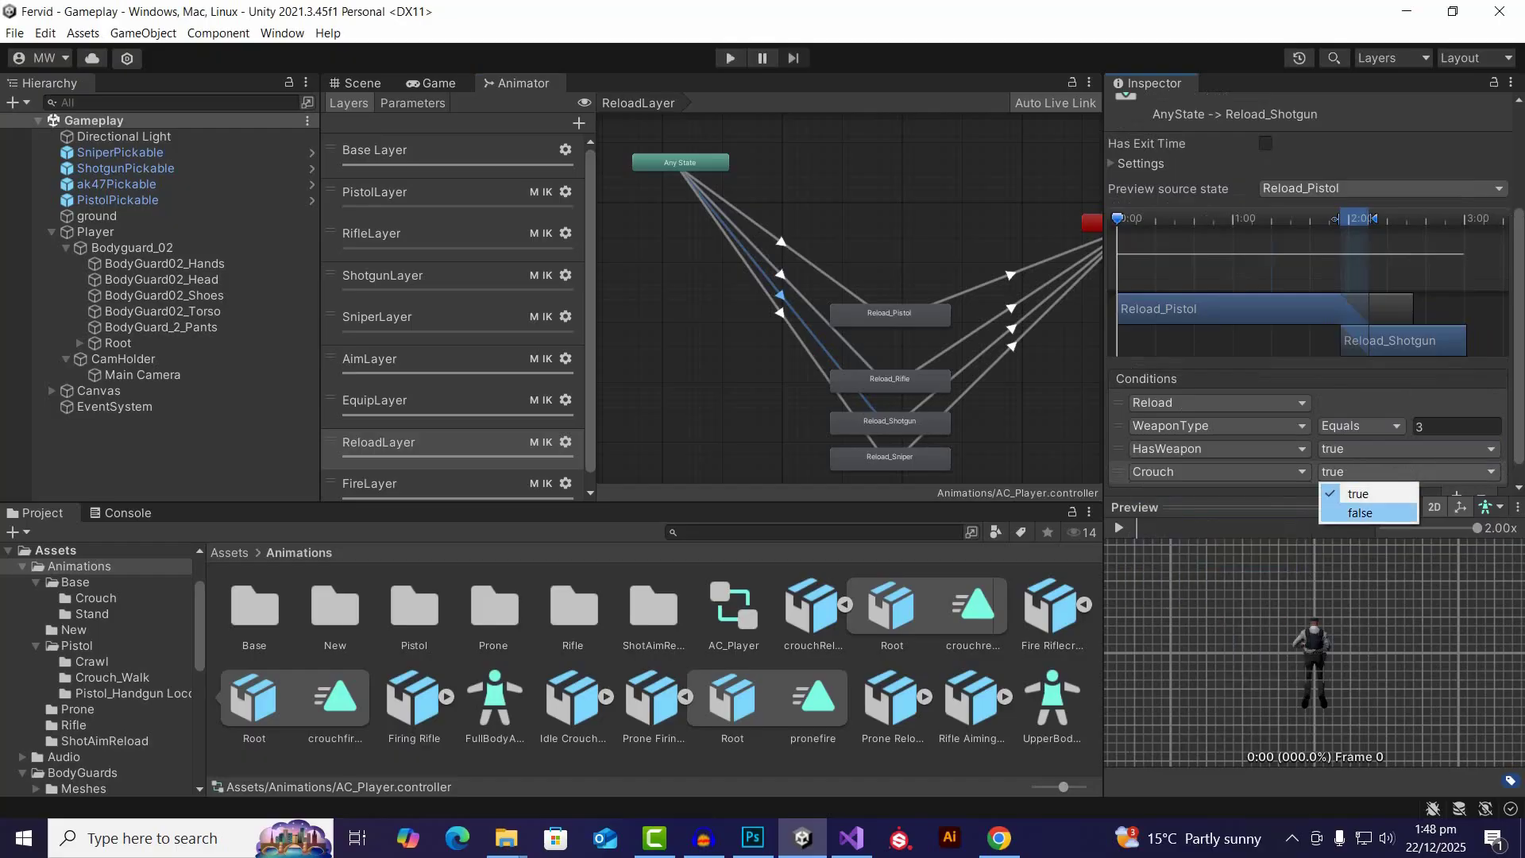
click(1351, 511)
Step: Add a Prone equals false condition to the AnyState -> Reload_Shotgun transition
scroll(1351, 445, down, 1)
click(1456, 473)
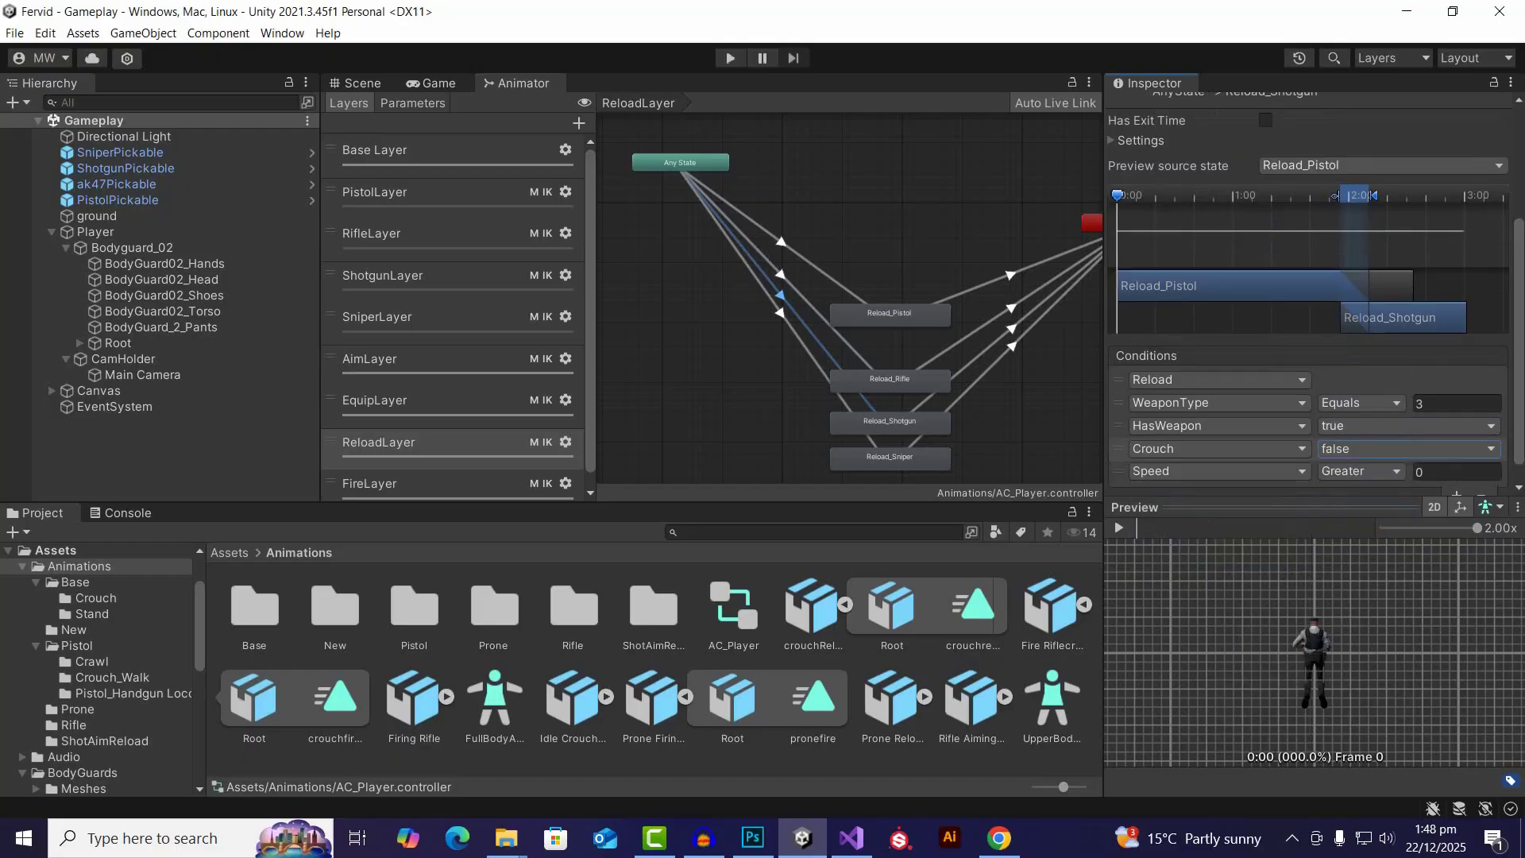
click(1215, 471)
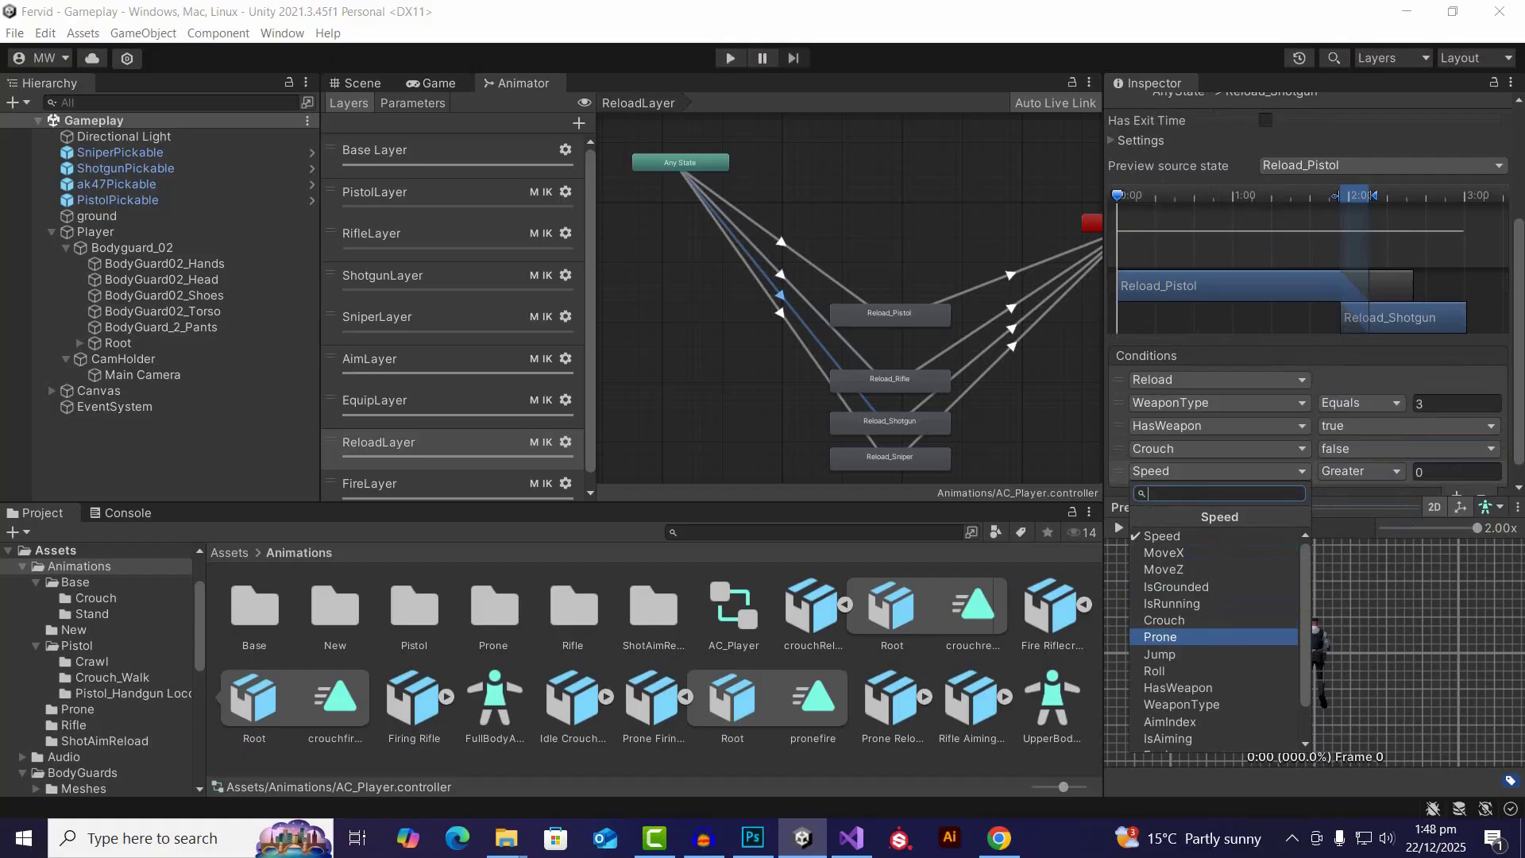
click(1160, 637)
click(1406, 471)
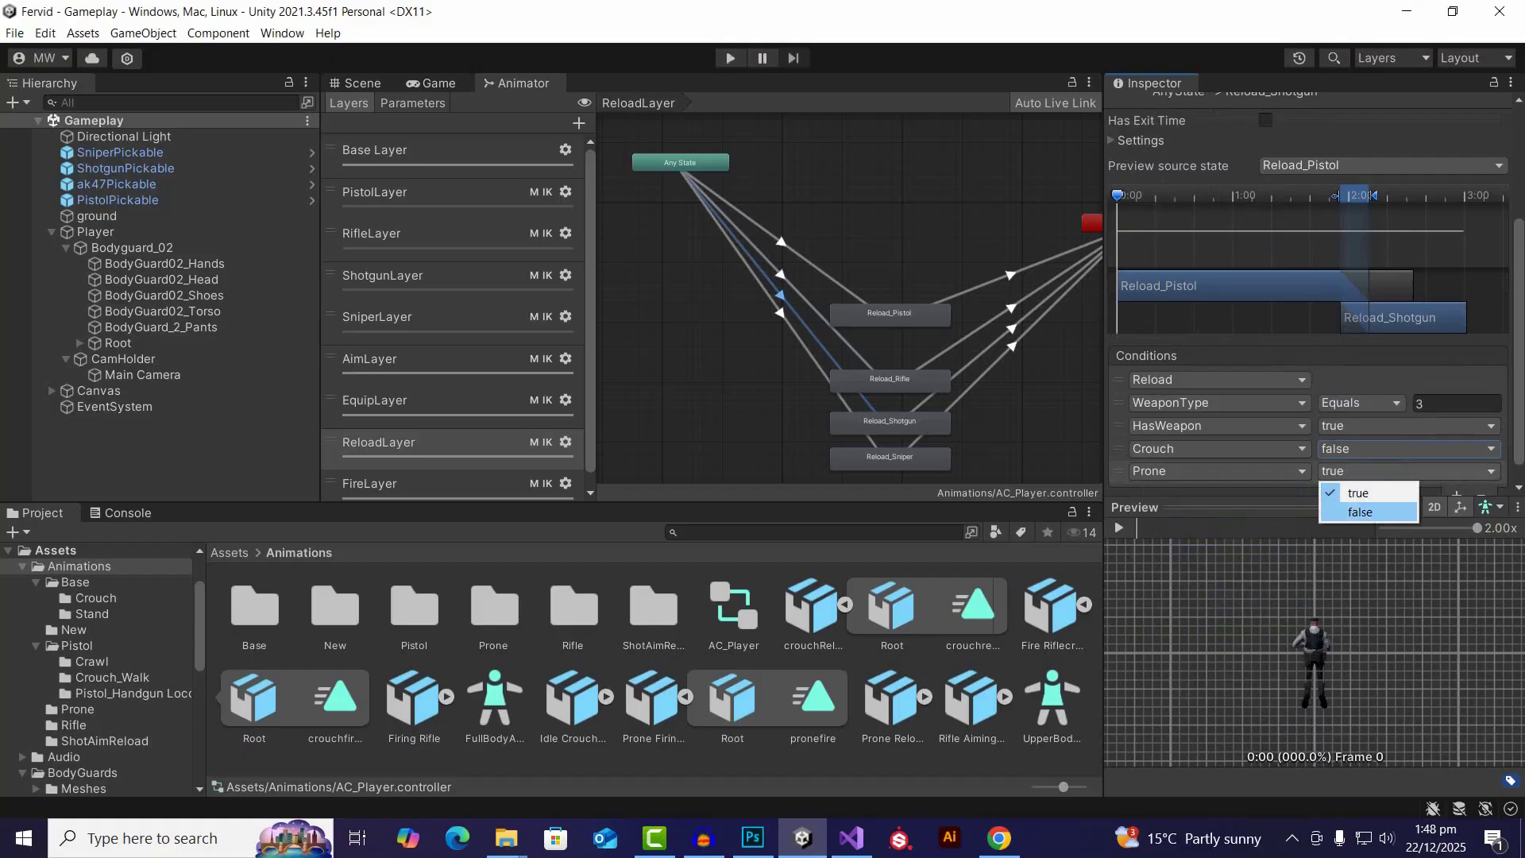
click(1361, 511)
Step: Add a Crouch equals false condition to the AnyState -> Reload_Sniper transition
click(780, 313)
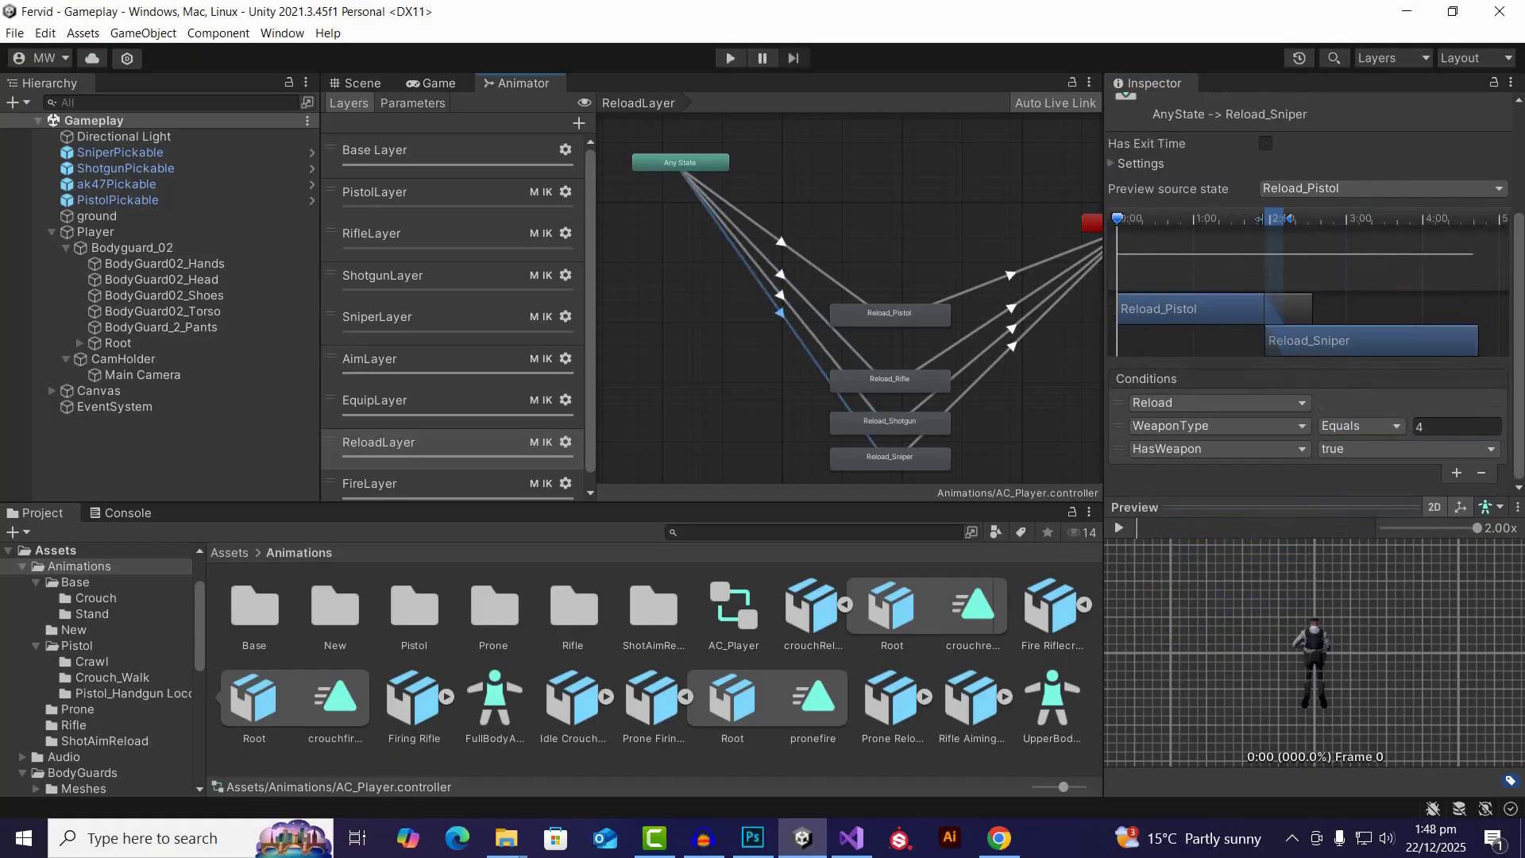
click(1456, 473)
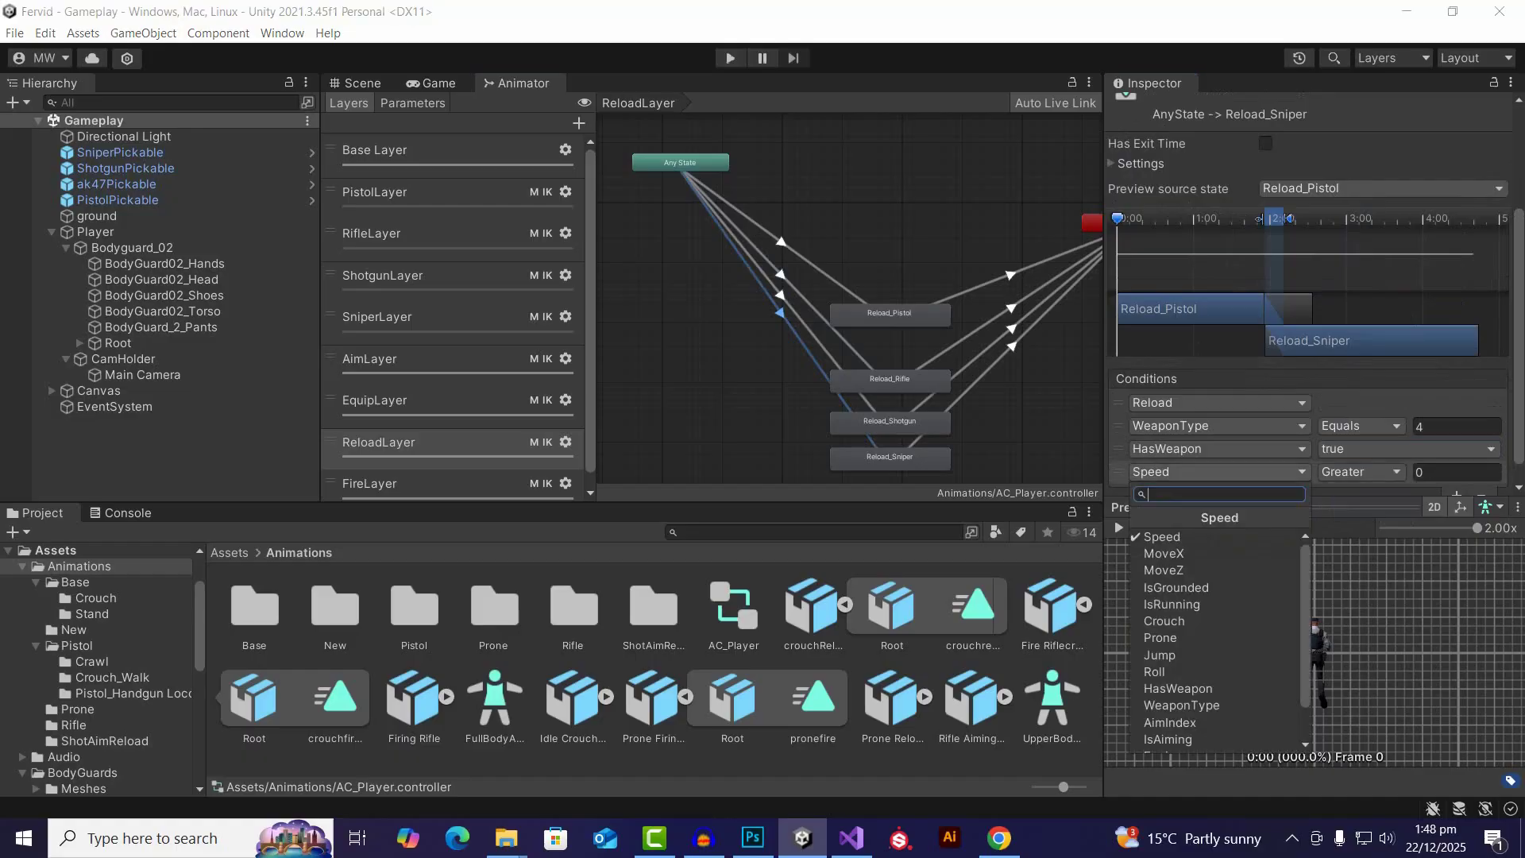
click(1215, 472)
click(1164, 621)
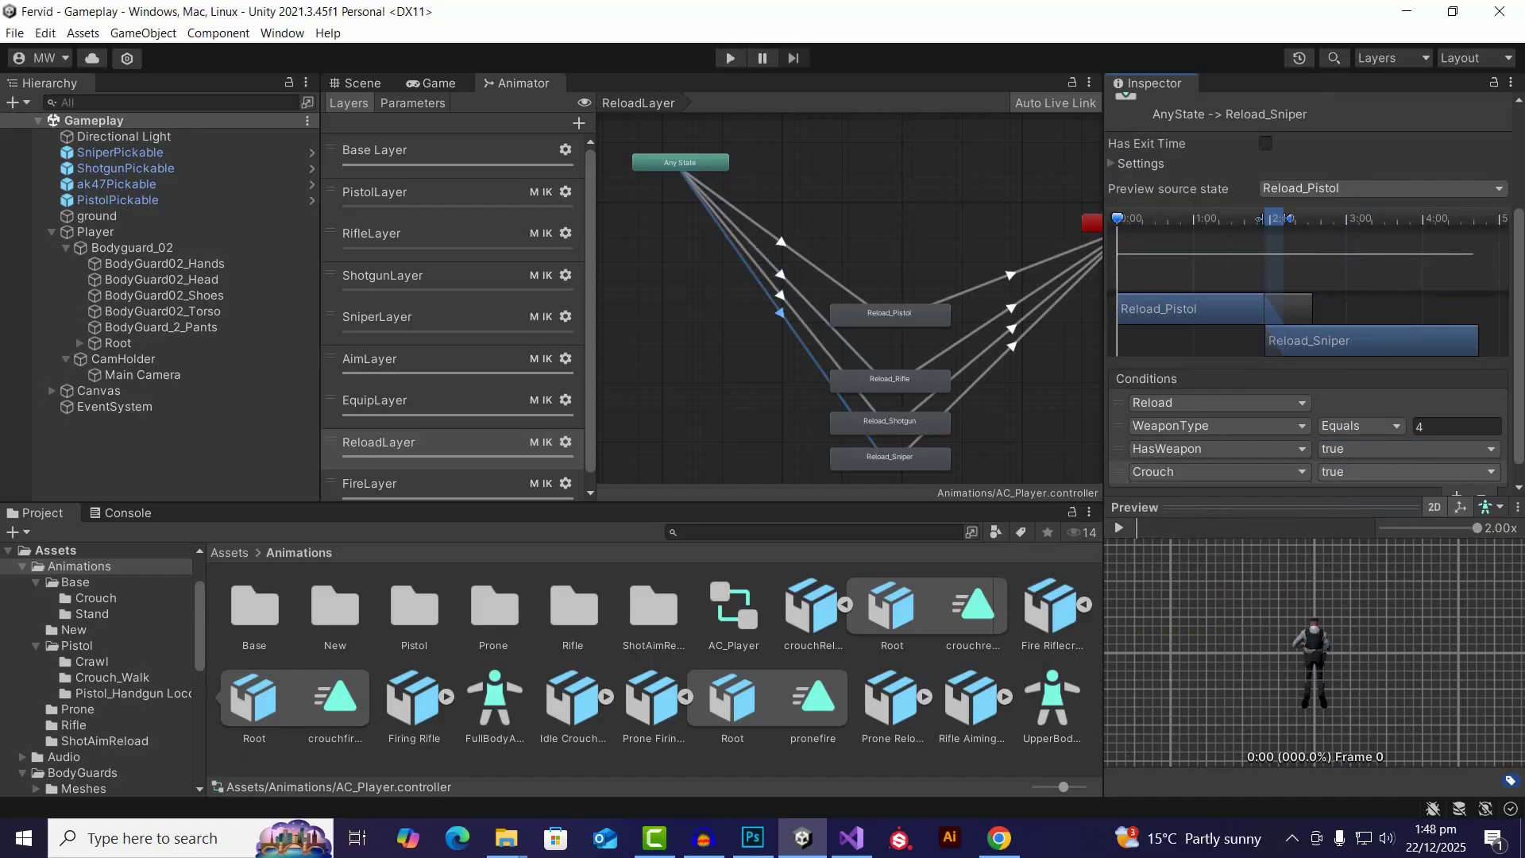
click(1366, 472)
click(1350, 511)
Step: Add a Prone equals false condition to the AnyState -> Reload_Sniper transition
click(1457, 494)
scroll(1456, 485, down, 2)
click(1215, 448)
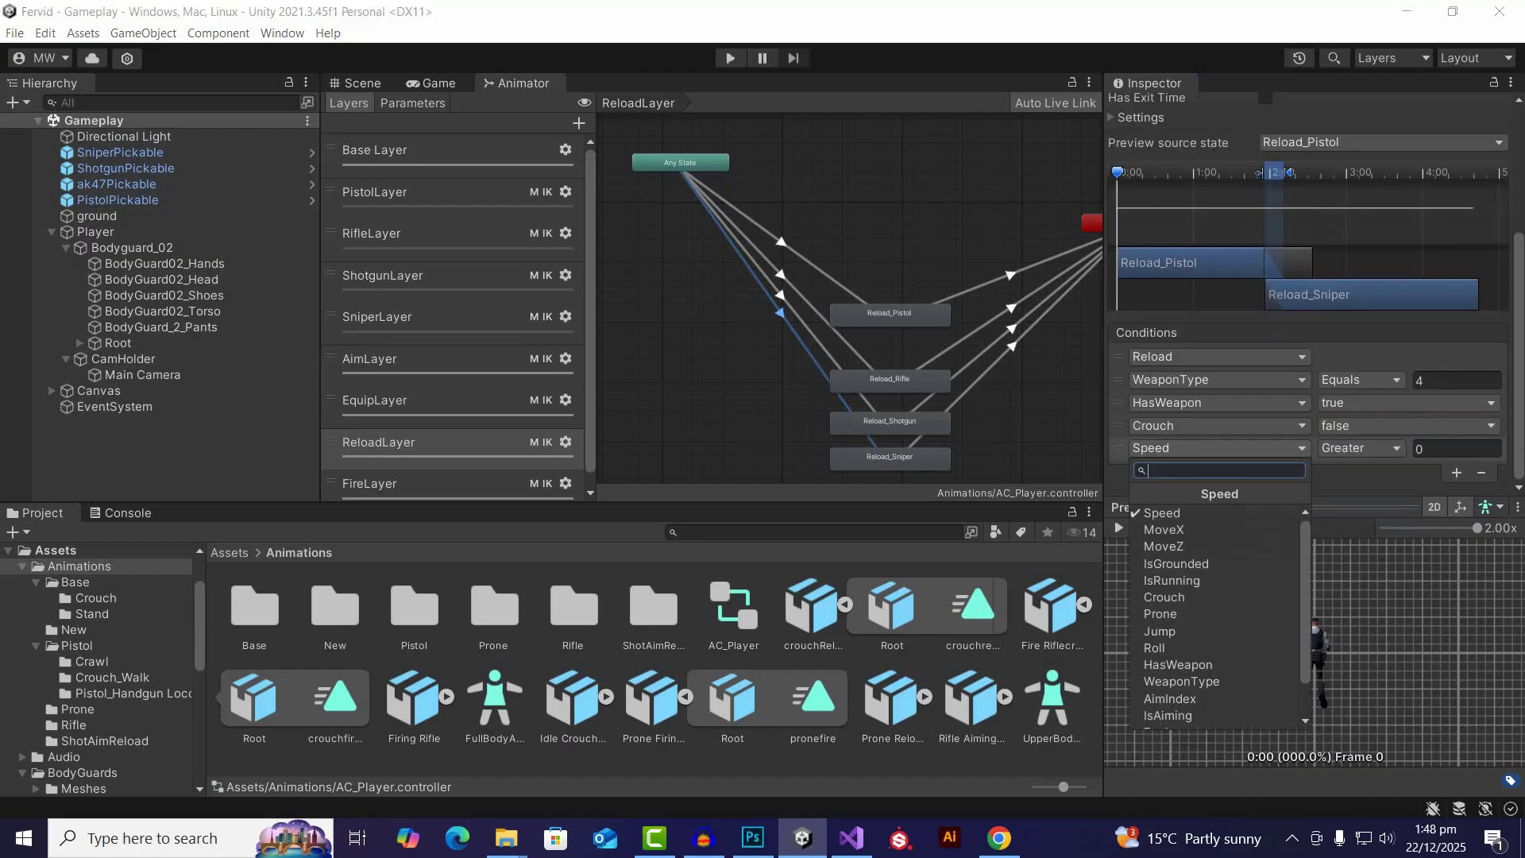
click(1176, 611)
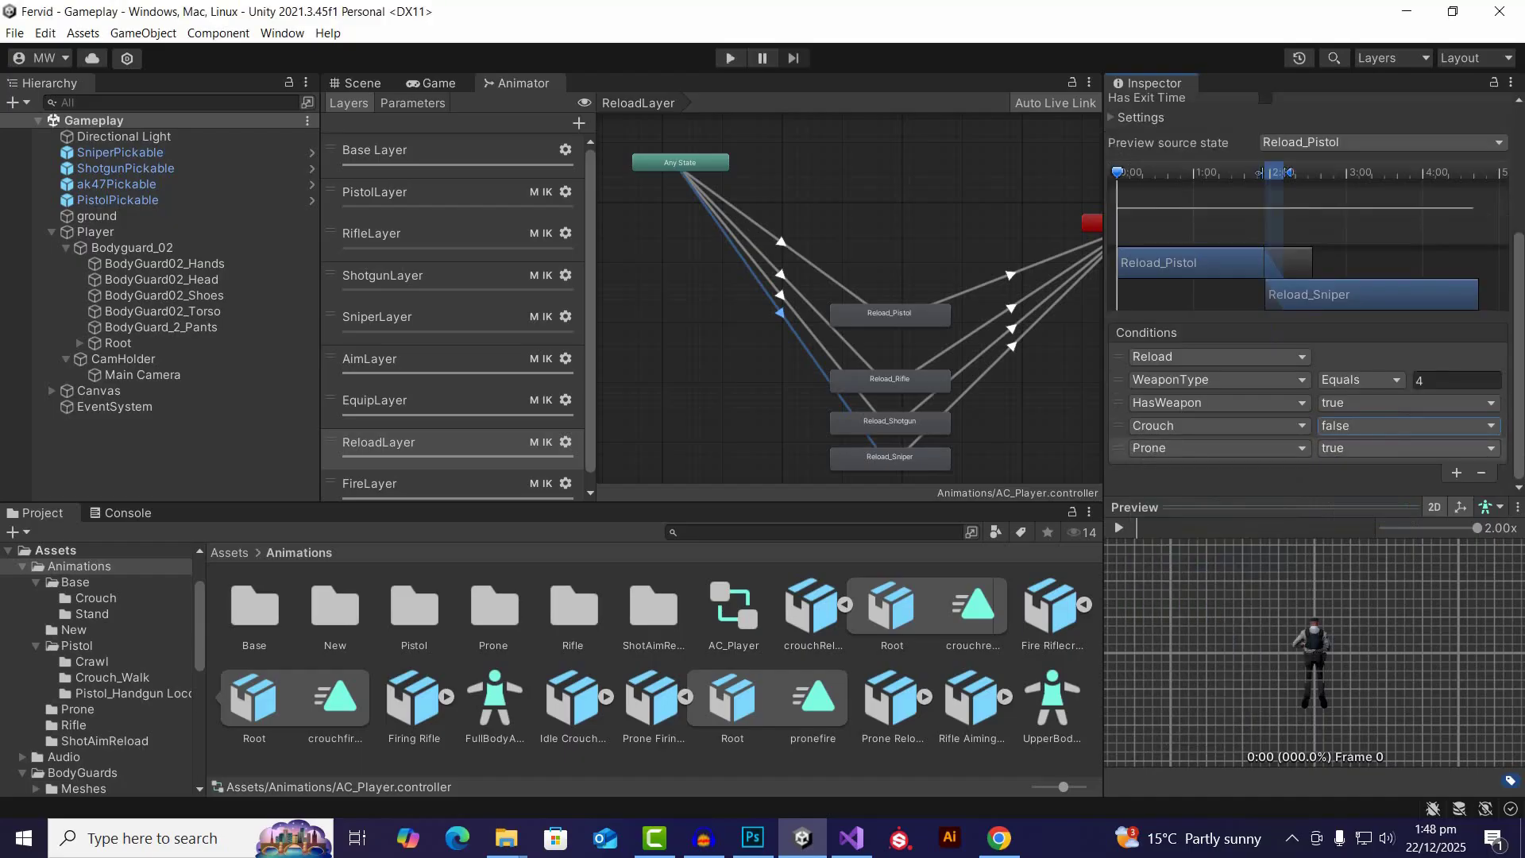
click(1367, 448)
click(1350, 490)
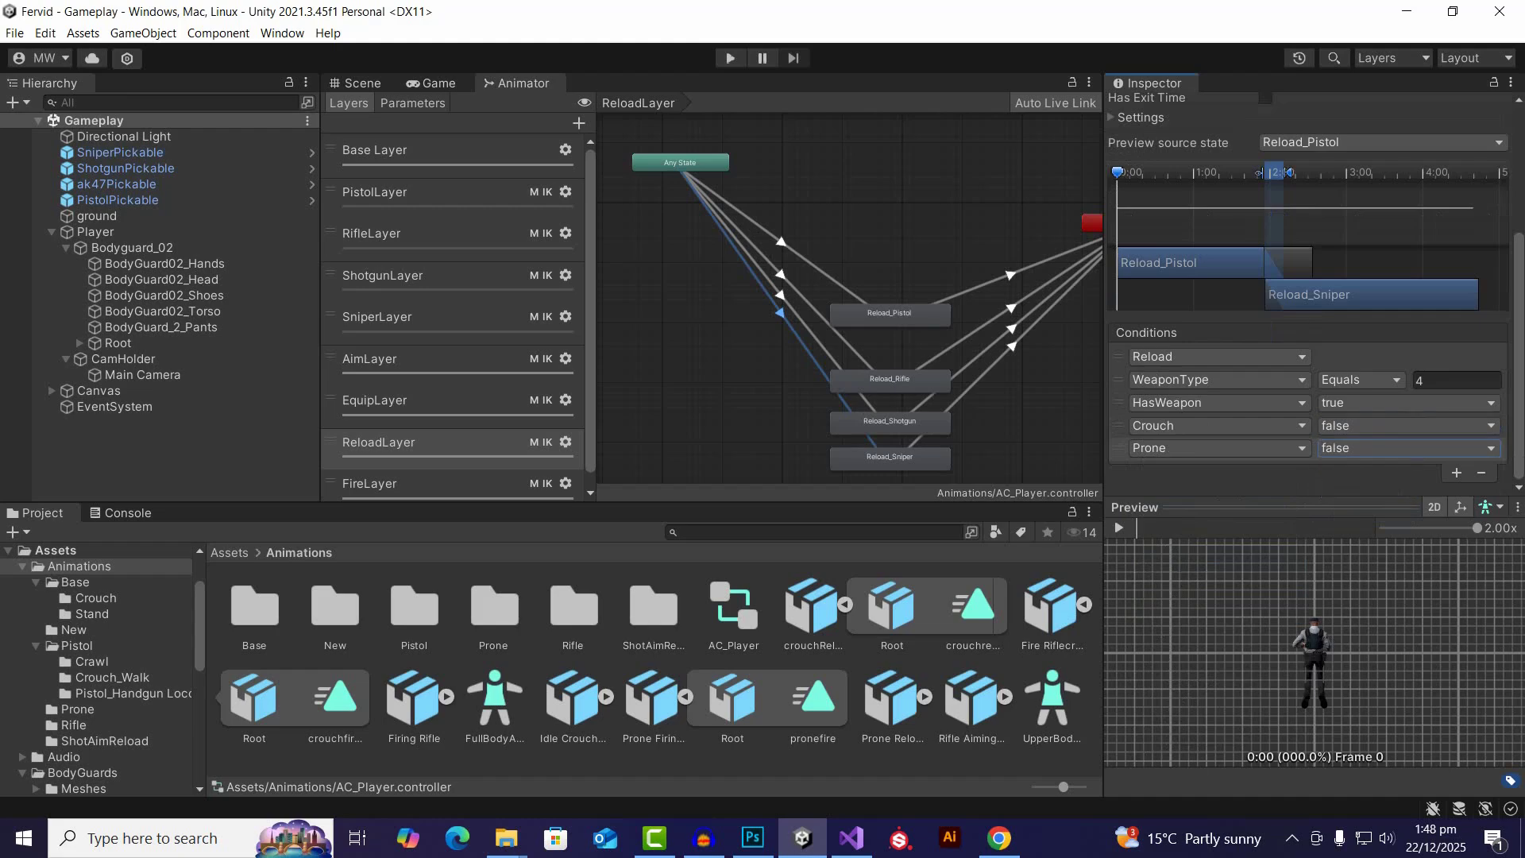
Step: Save the Gameplay scene and the project
click(14, 32)
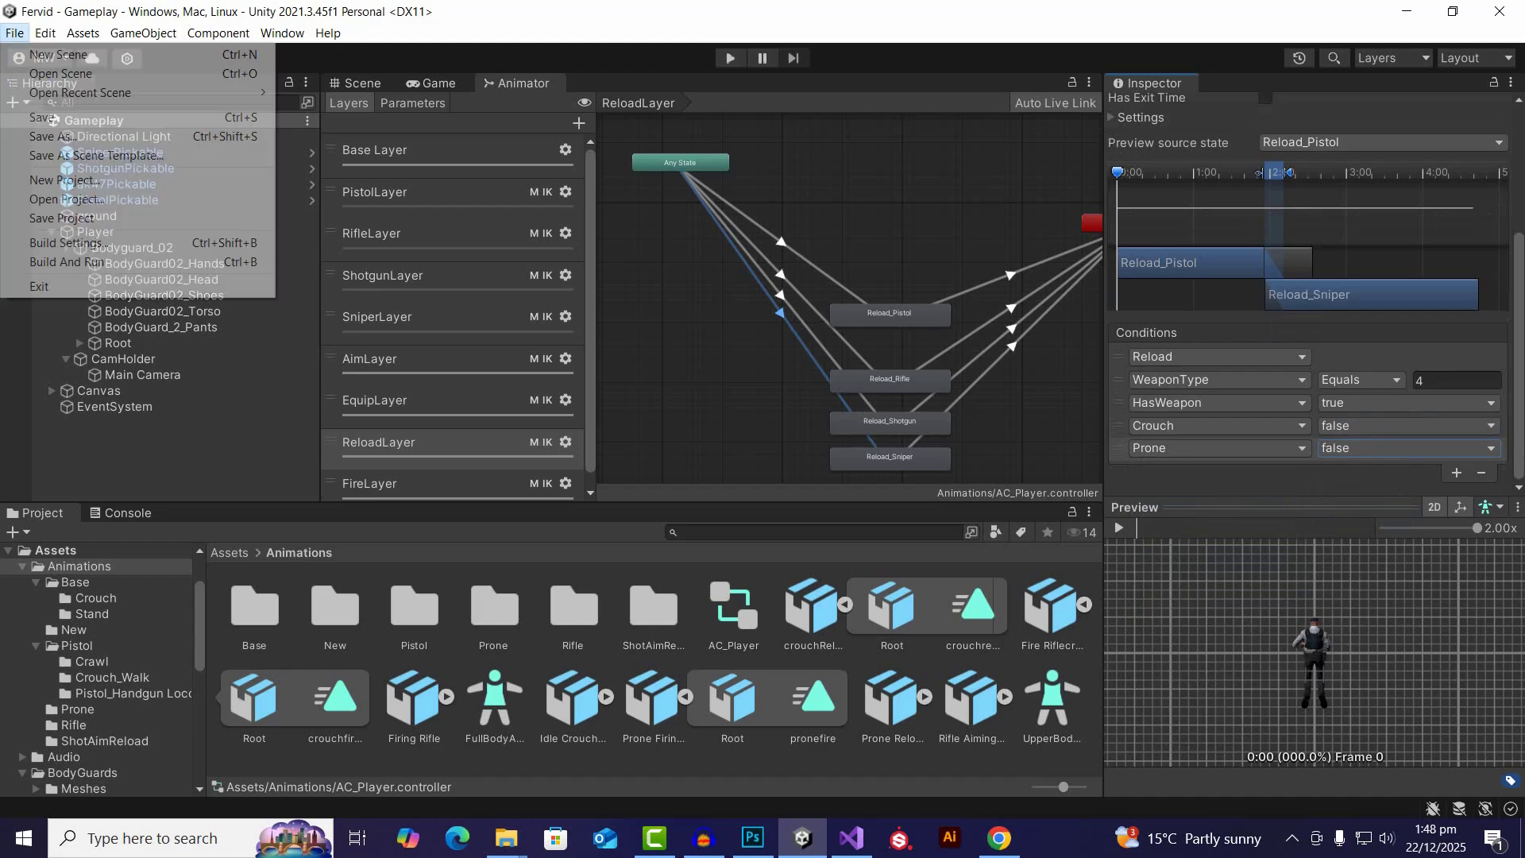
click(42, 117)
click(14, 32)
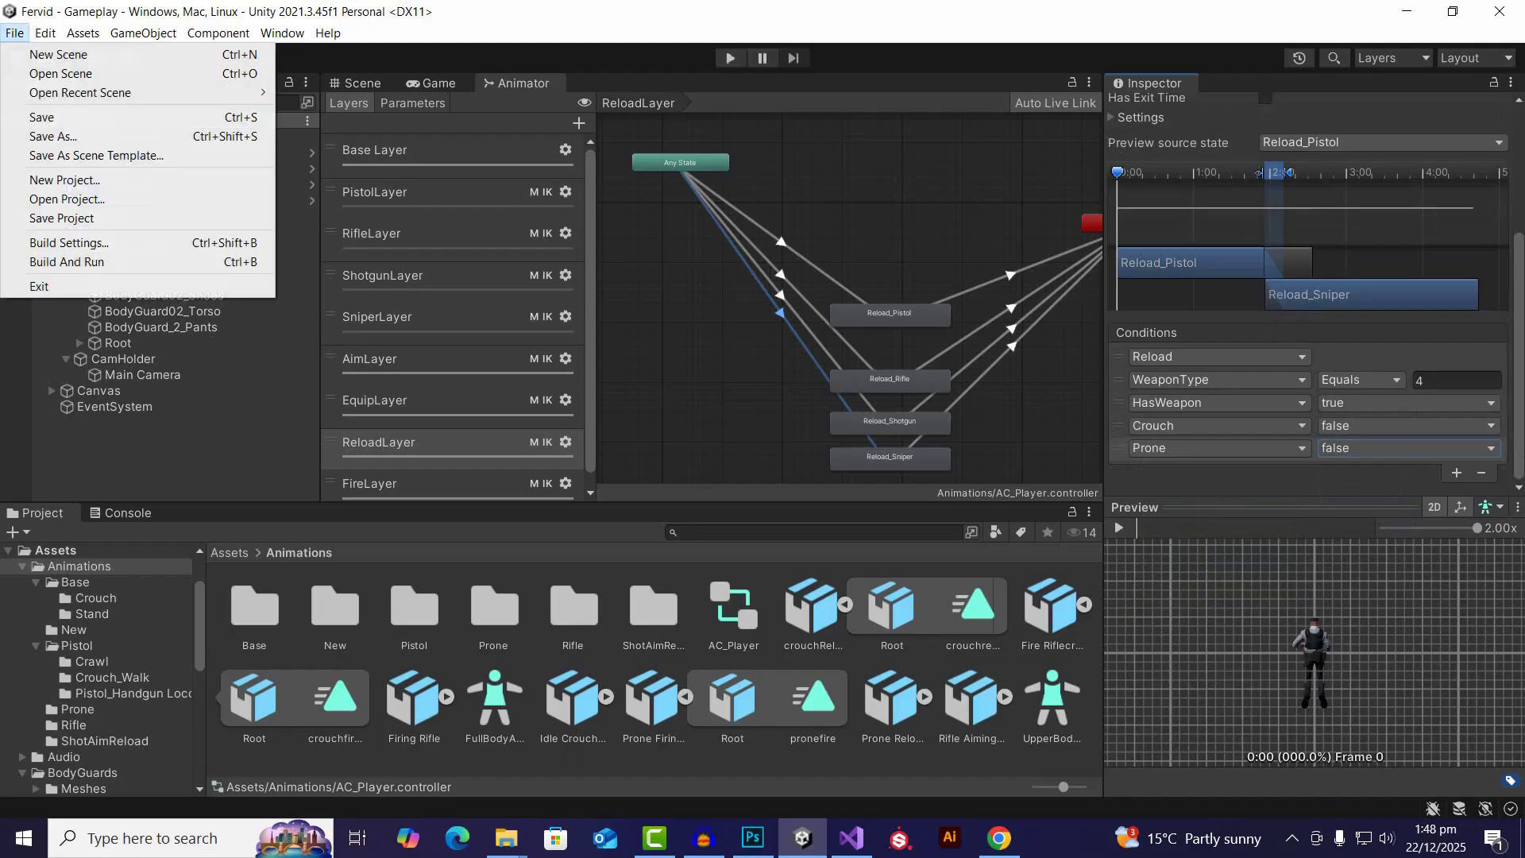
click(62, 218)
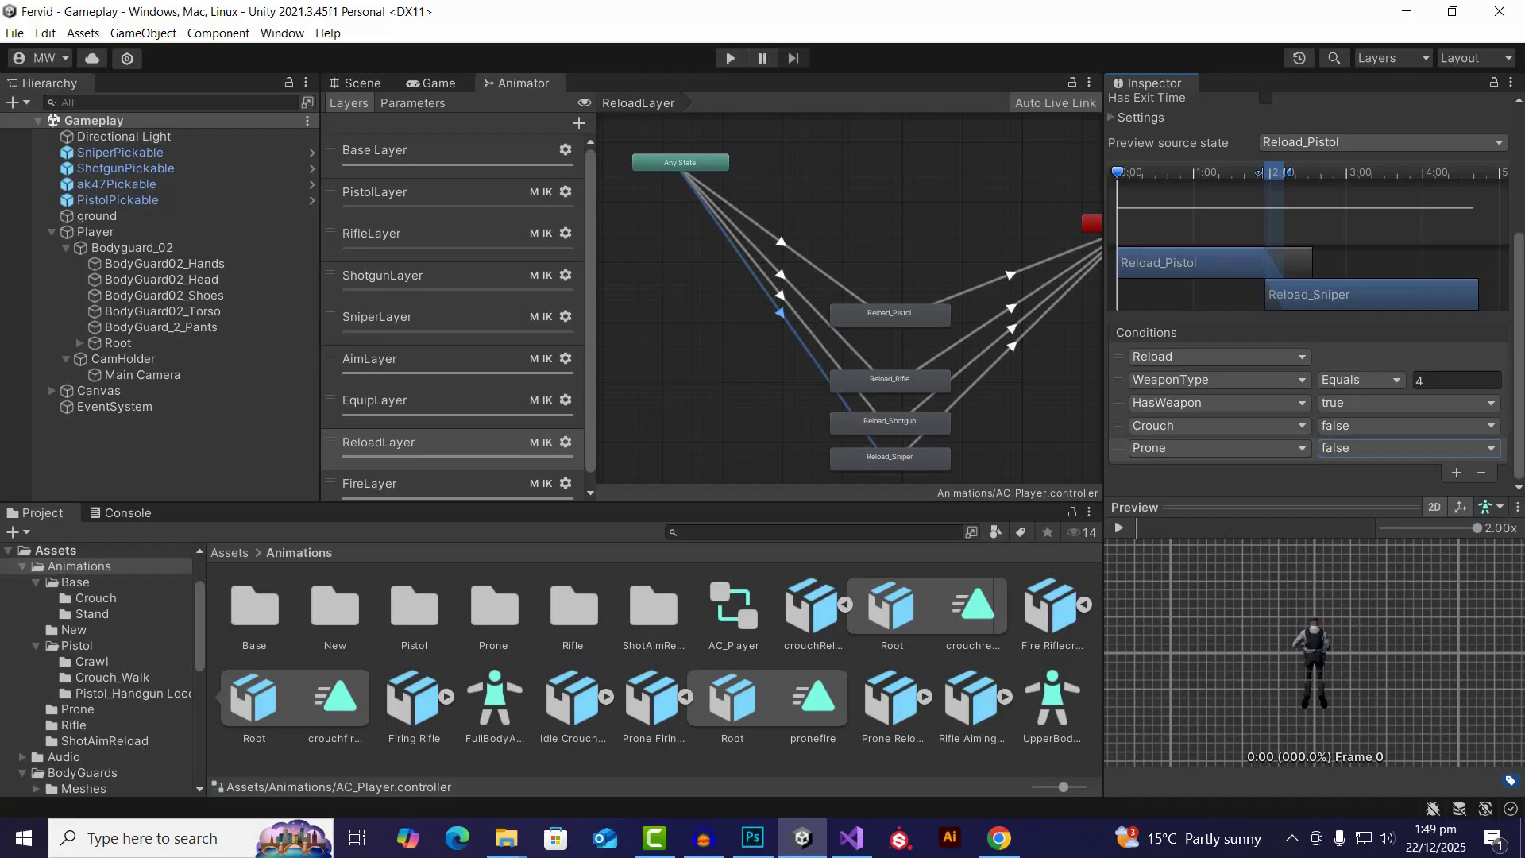
Step: Add the crouchreload clip from the crouchReload model to the ReloadLayer graph as a state above the existing reload states
click(845, 605)
click(812, 608)
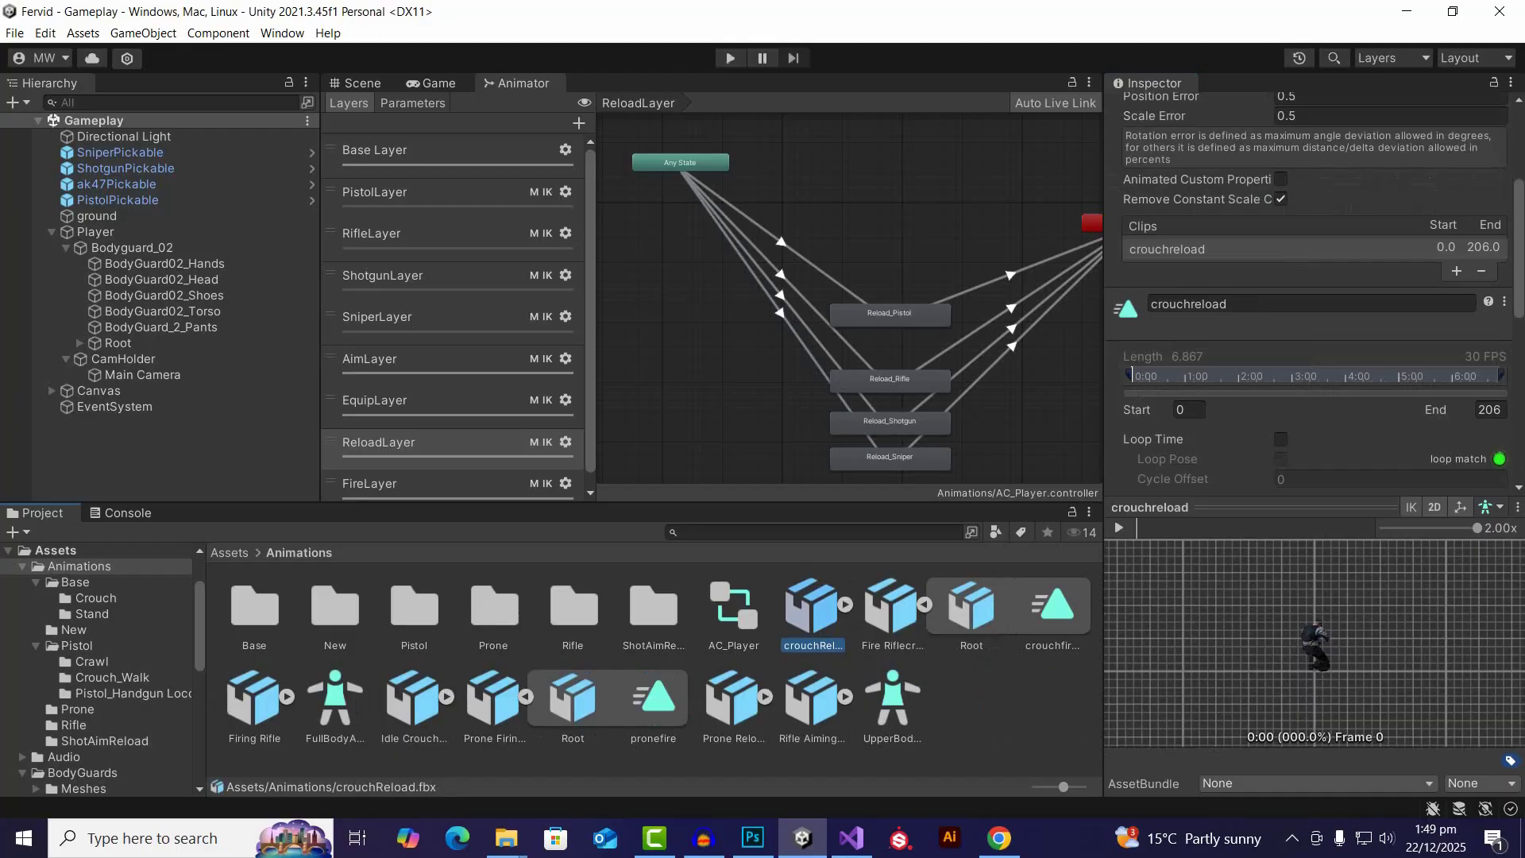
click(845, 605)
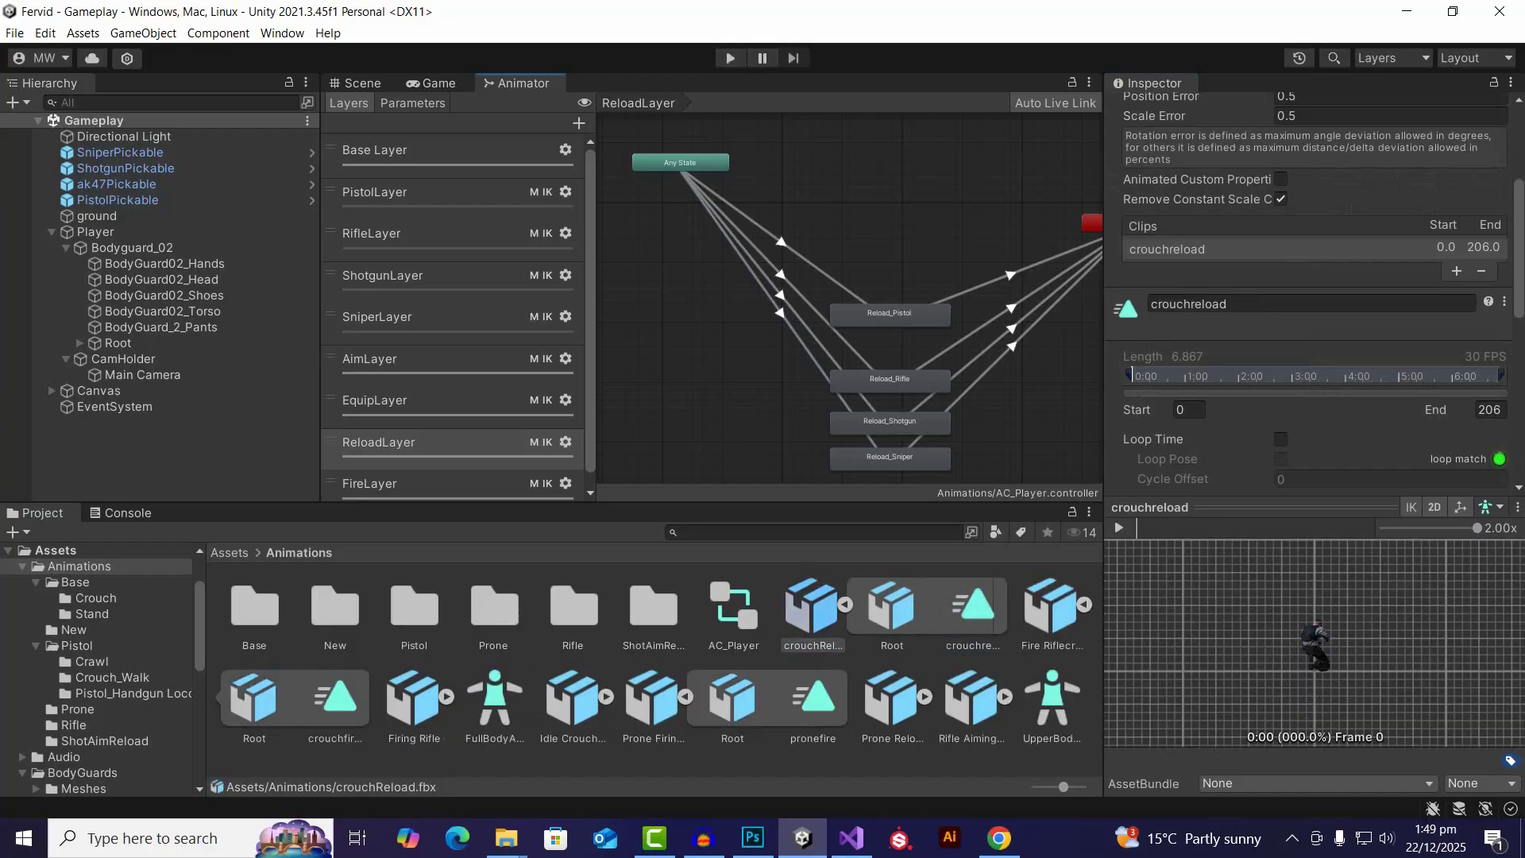
drag(973, 605, 880, 193)
scroll(826, 298, down, 3)
scroll(921, 233, up, 2)
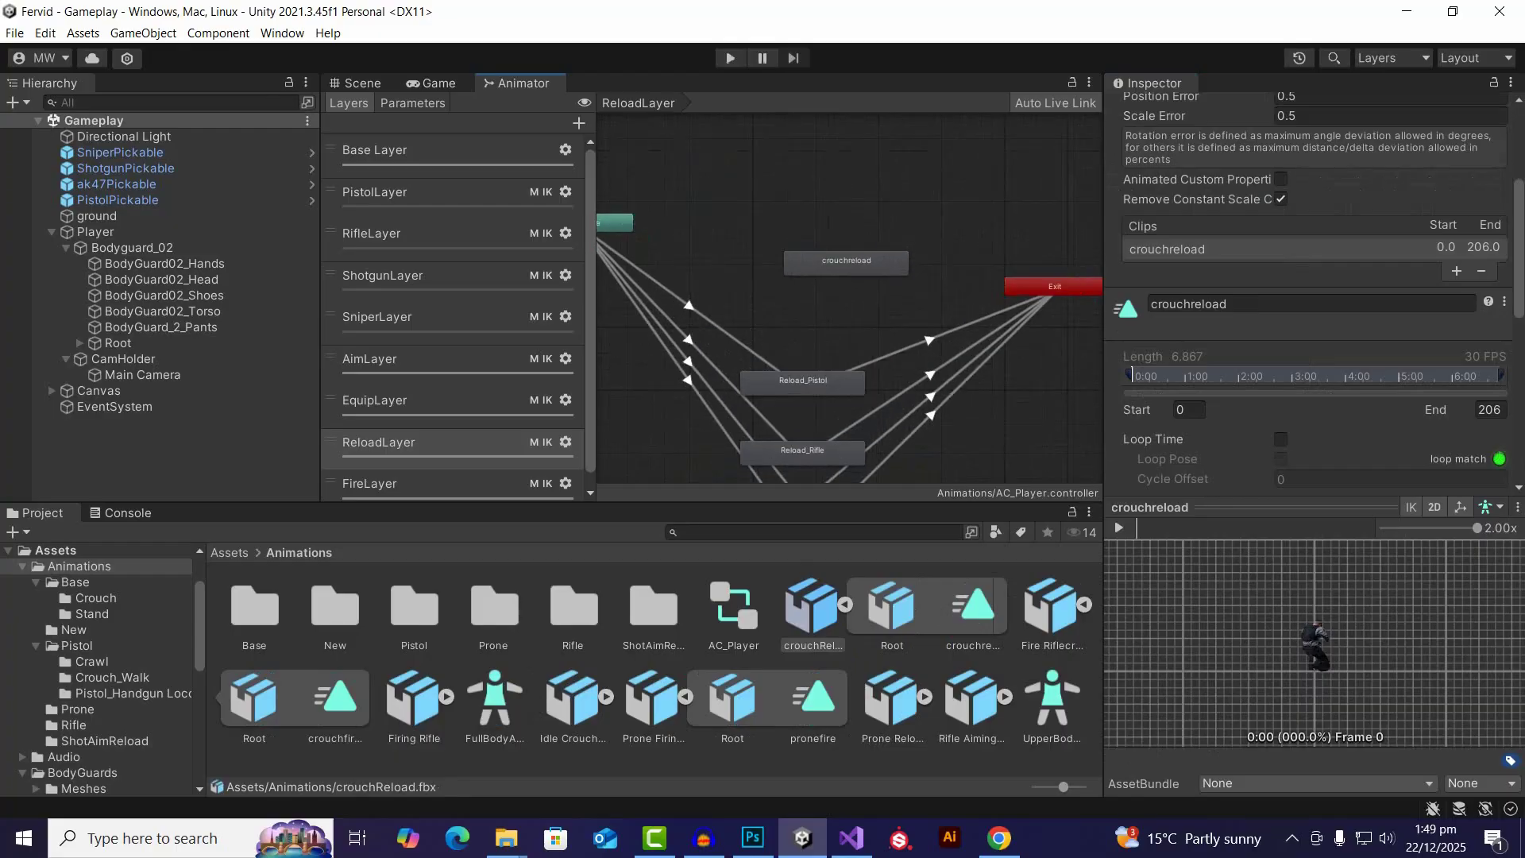
scroll(926, 263, down, 3)
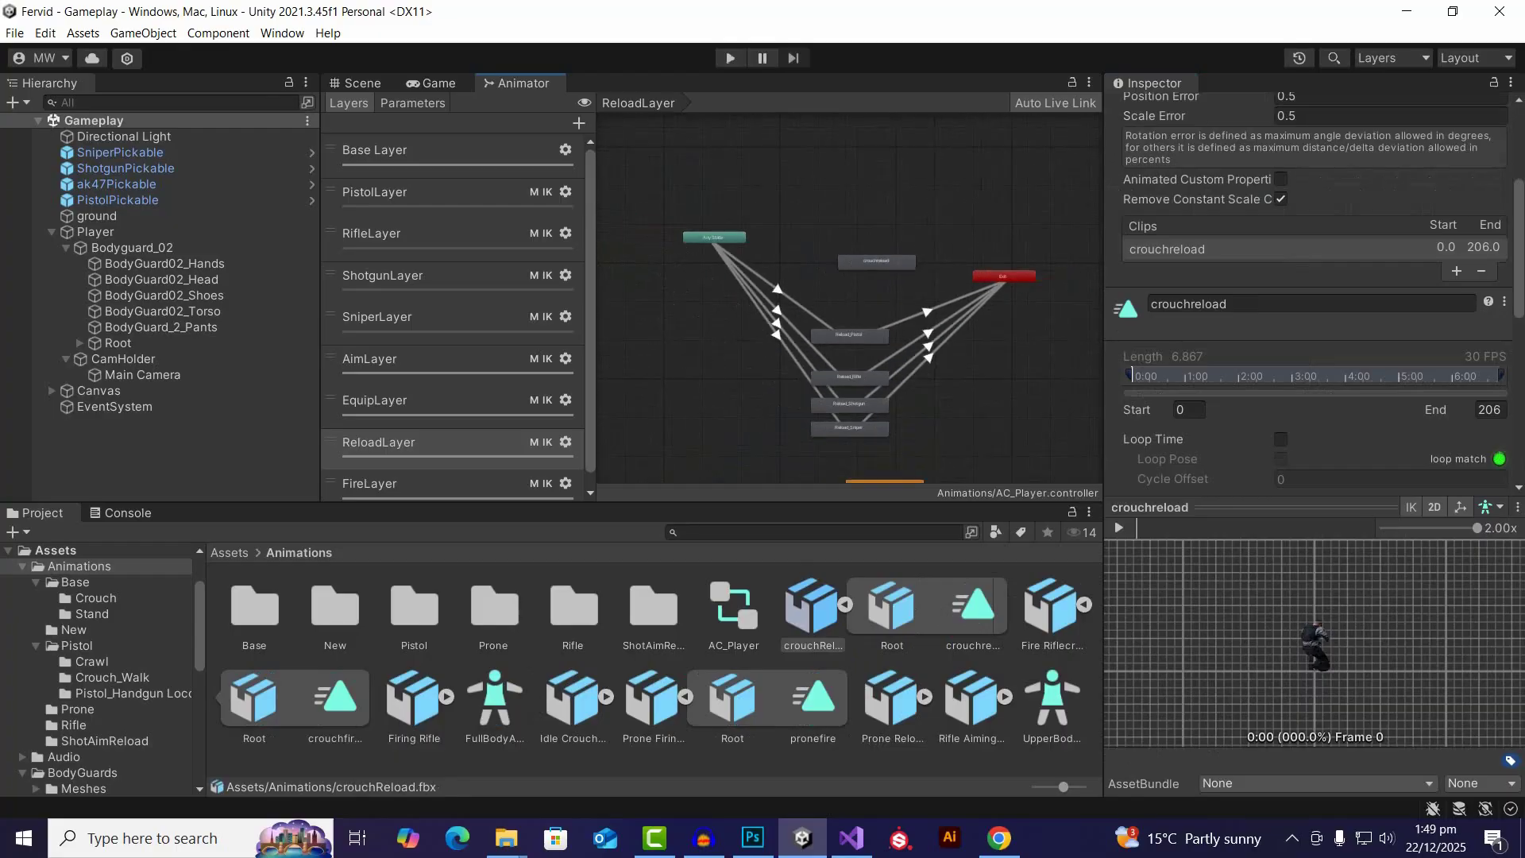
drag(876, 261, 858, 216)
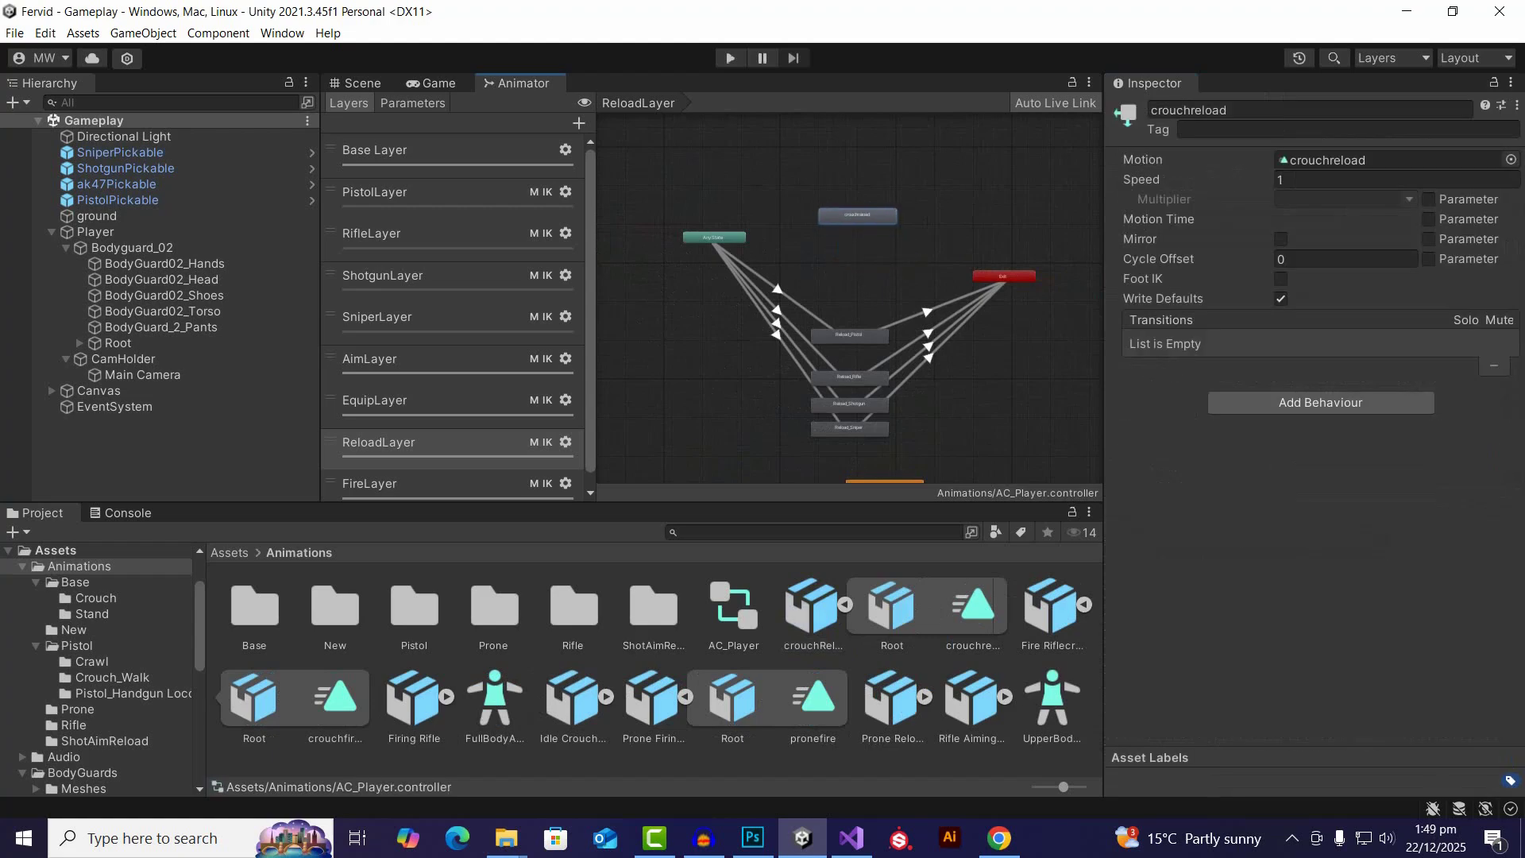
Step: Rename the crouchreload state as crouchreloadrifle
click(1256, 110)
click(1229, 111)
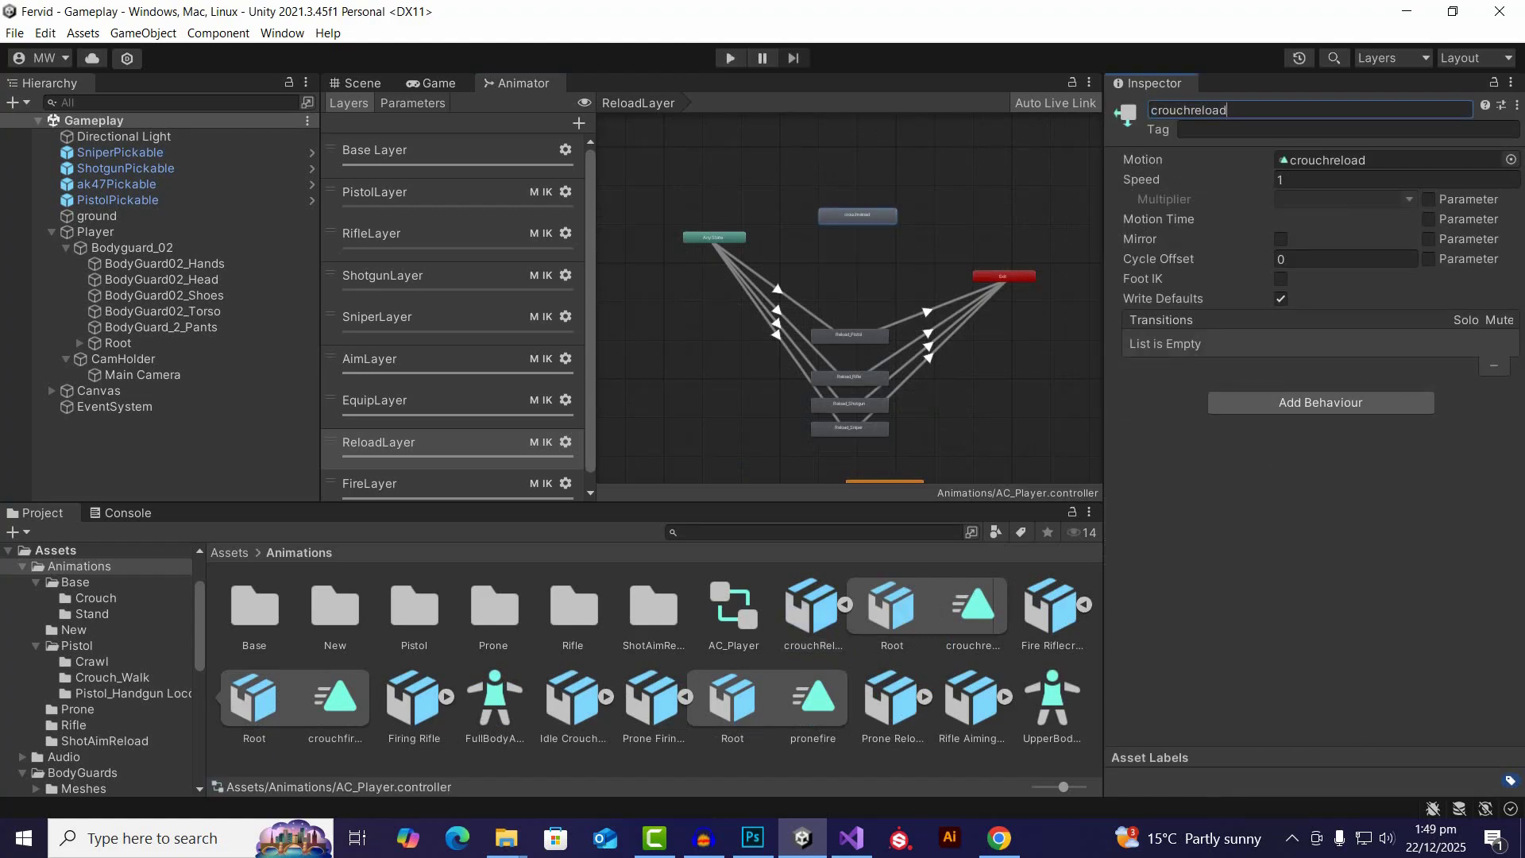
text(rifle)
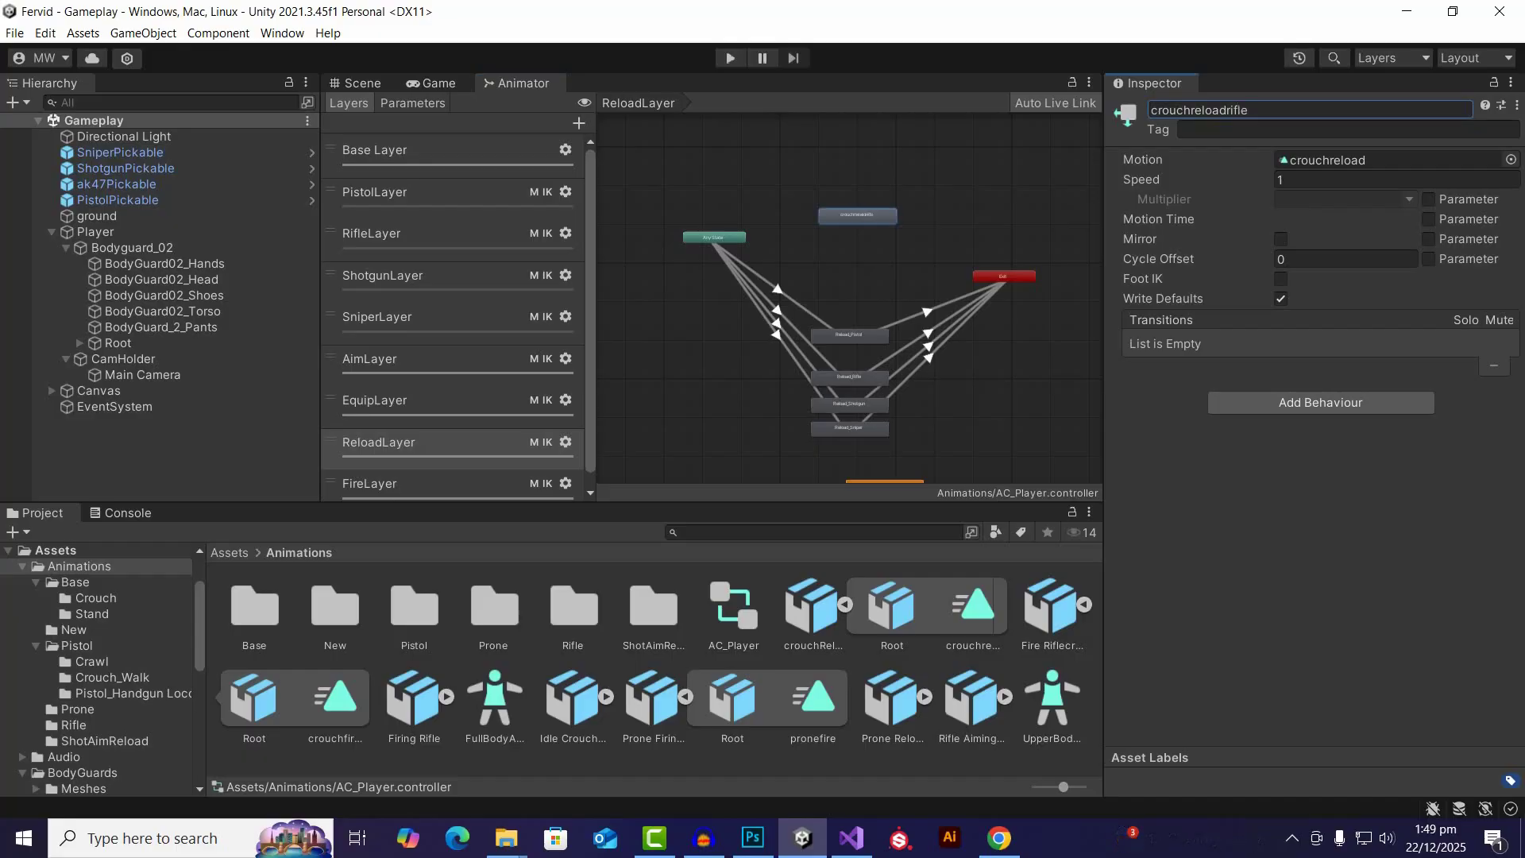
Step: Remove the Crouch condition from the AnyState -> Reload_Pistol transition
scroll(884, 371, up, 4)
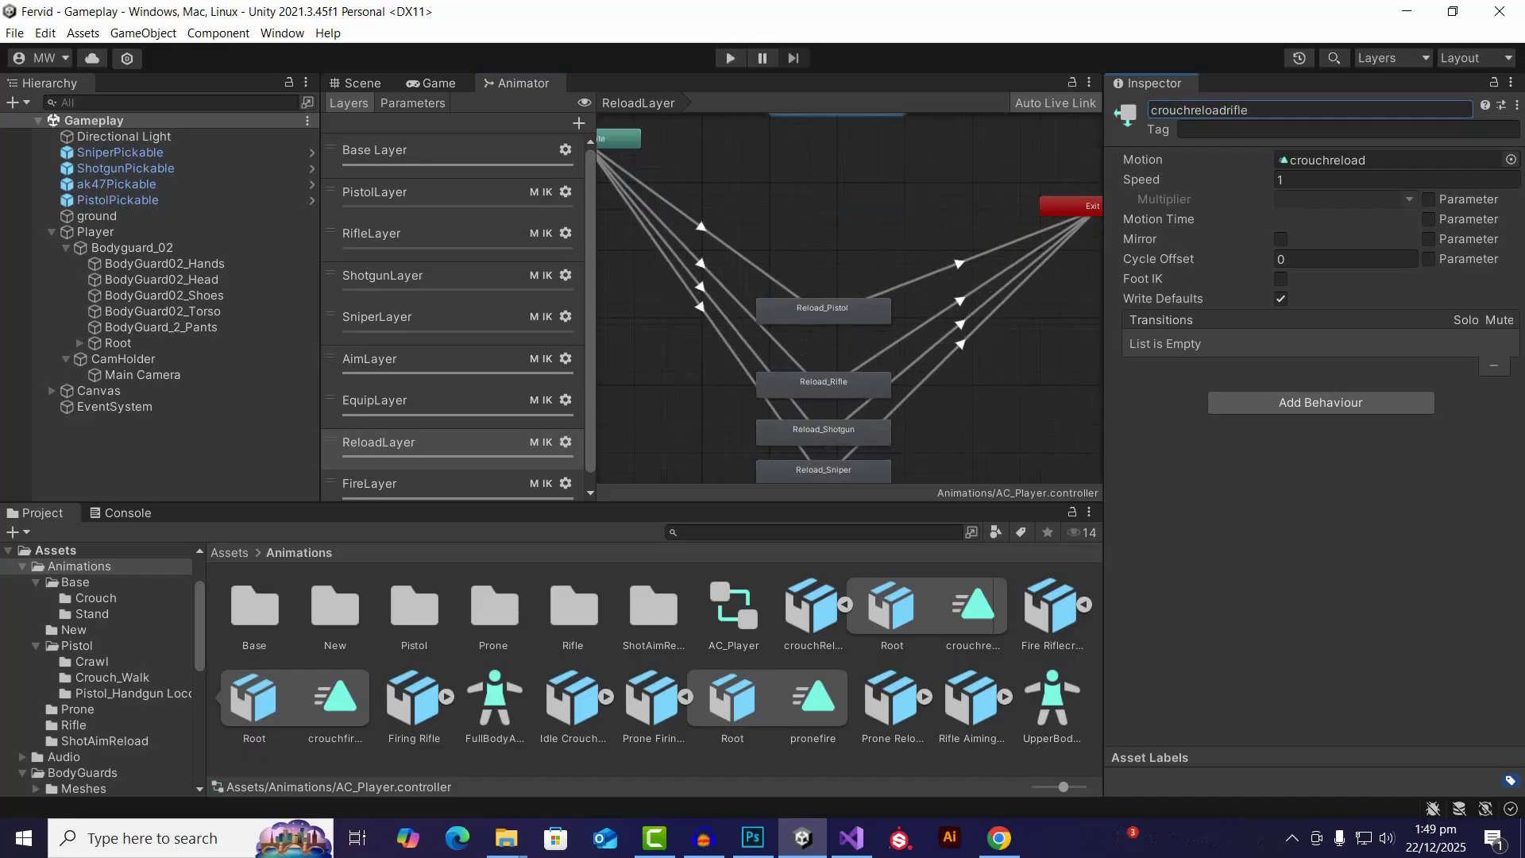
click(702, 227)
scroll(1311, 318, down, 4)
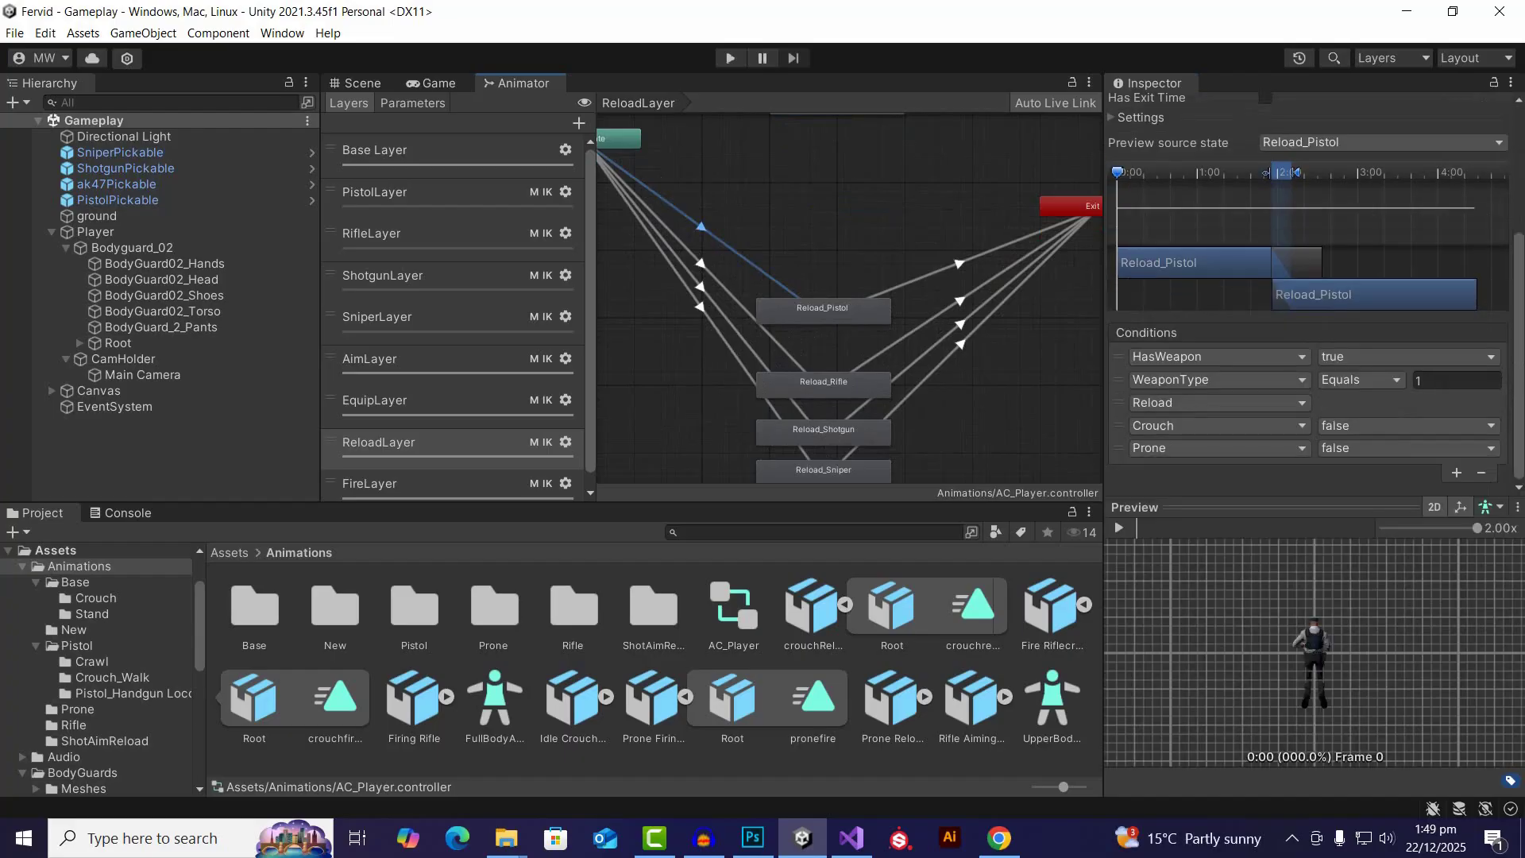
click(1219, 426)
drag(1119, 426, 1118, 448)
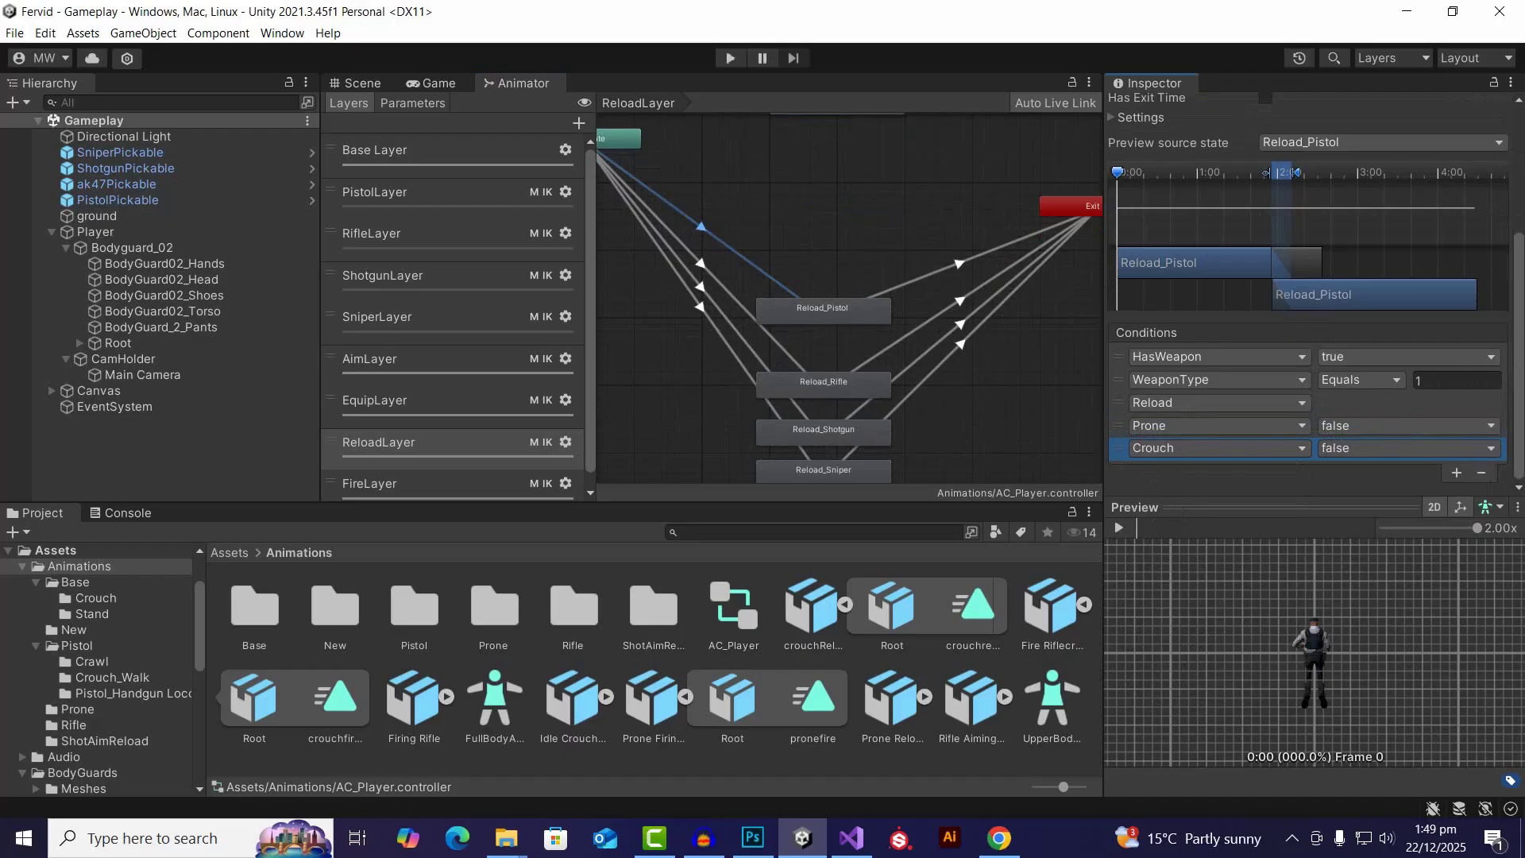
click(1481, 473)
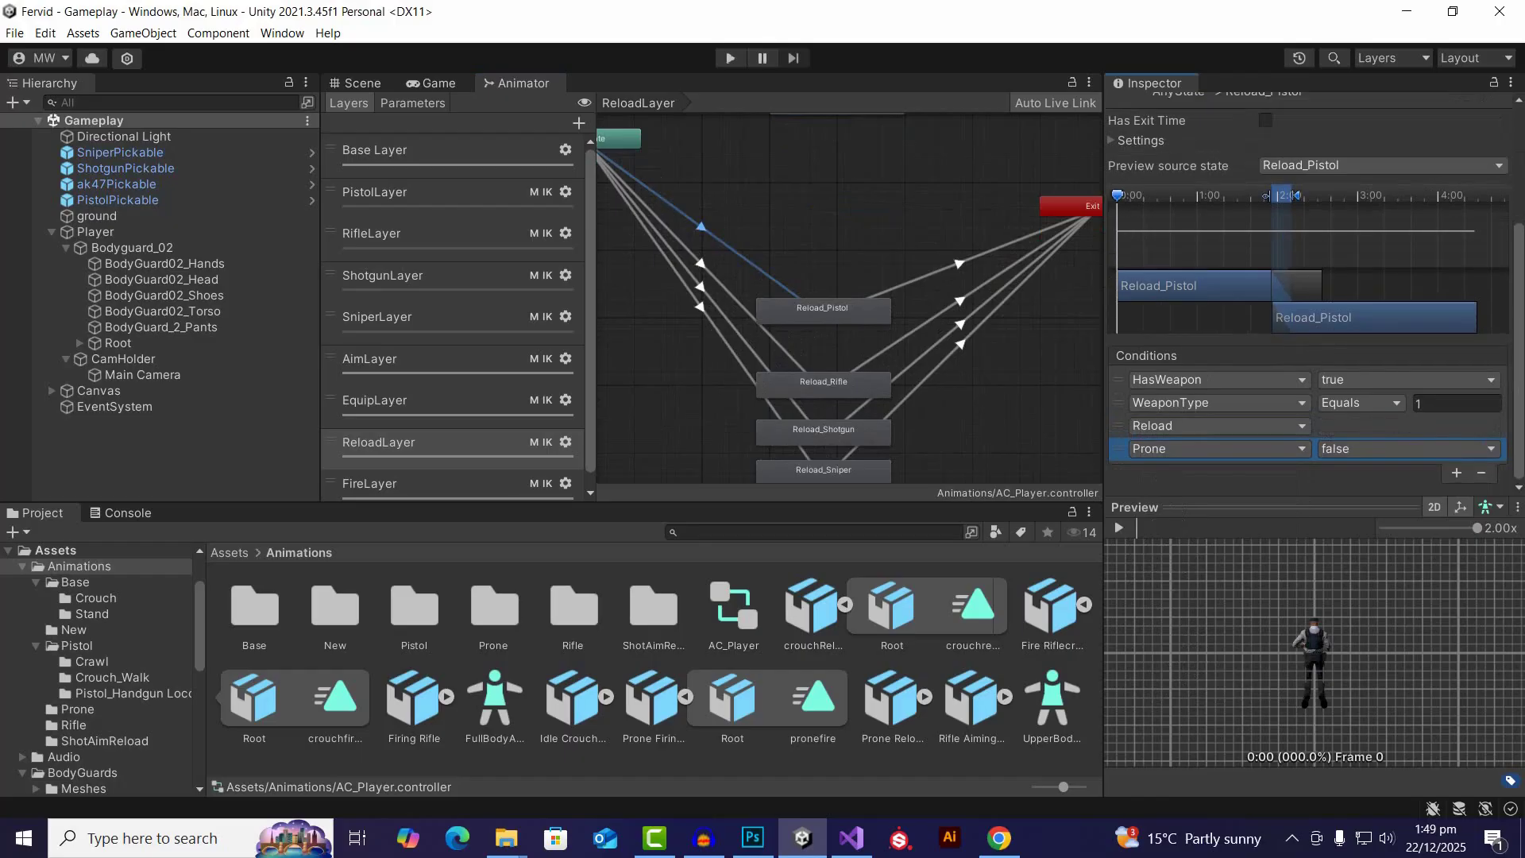
scroll(993, 334, down, 3)
scroll(911, 298, up, 3)
Step: Duplicate the crouchreloadrifle state twice and stack the two copies below the original
drag(915, 205, 902, 229)
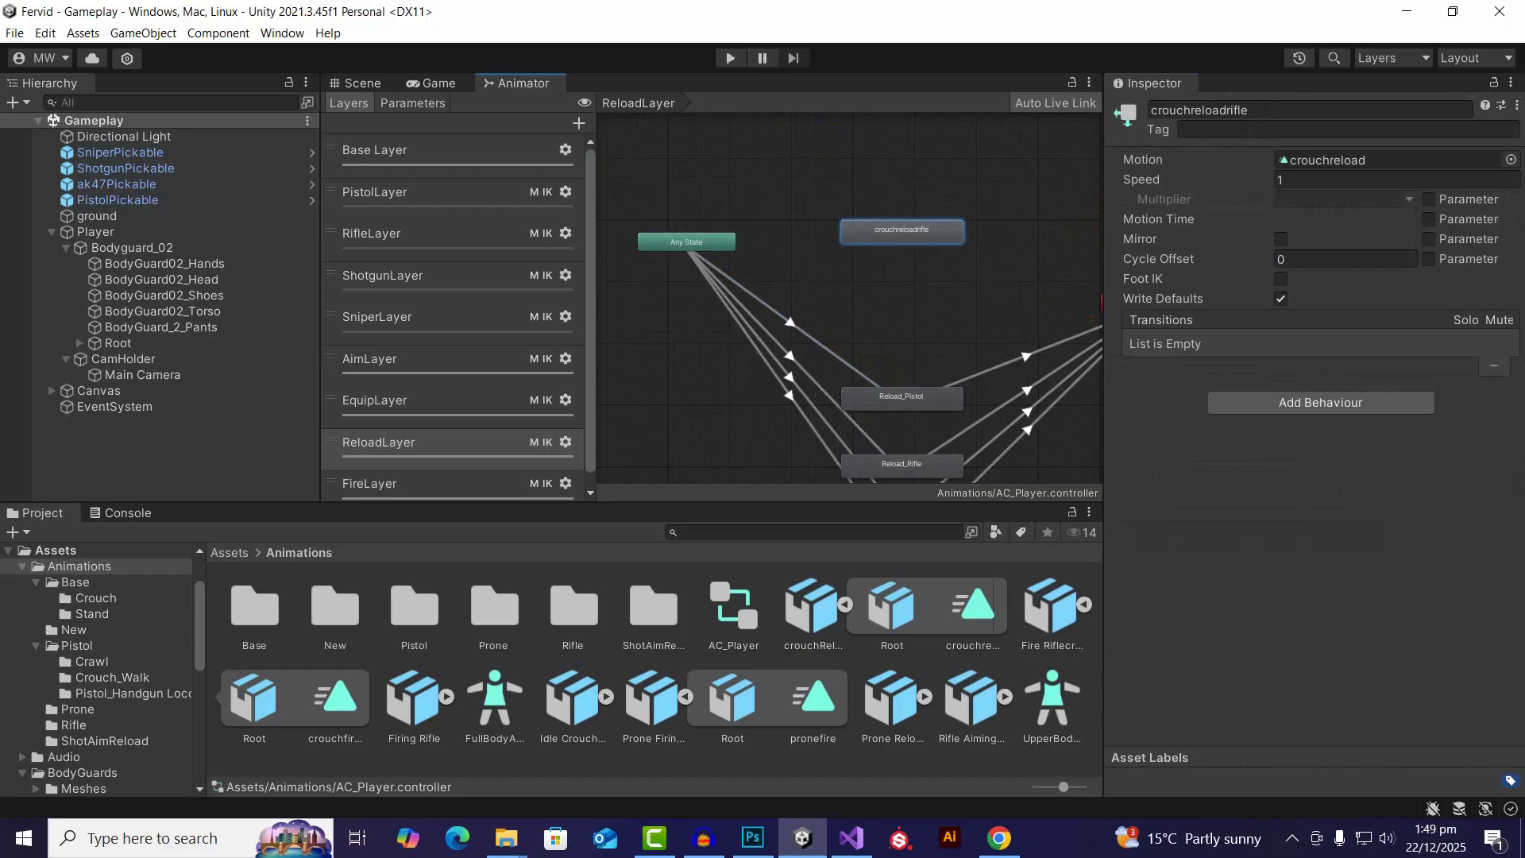
key(ctrl+d)
key(ctrl+d)
drag(952, 280, 921, 269)
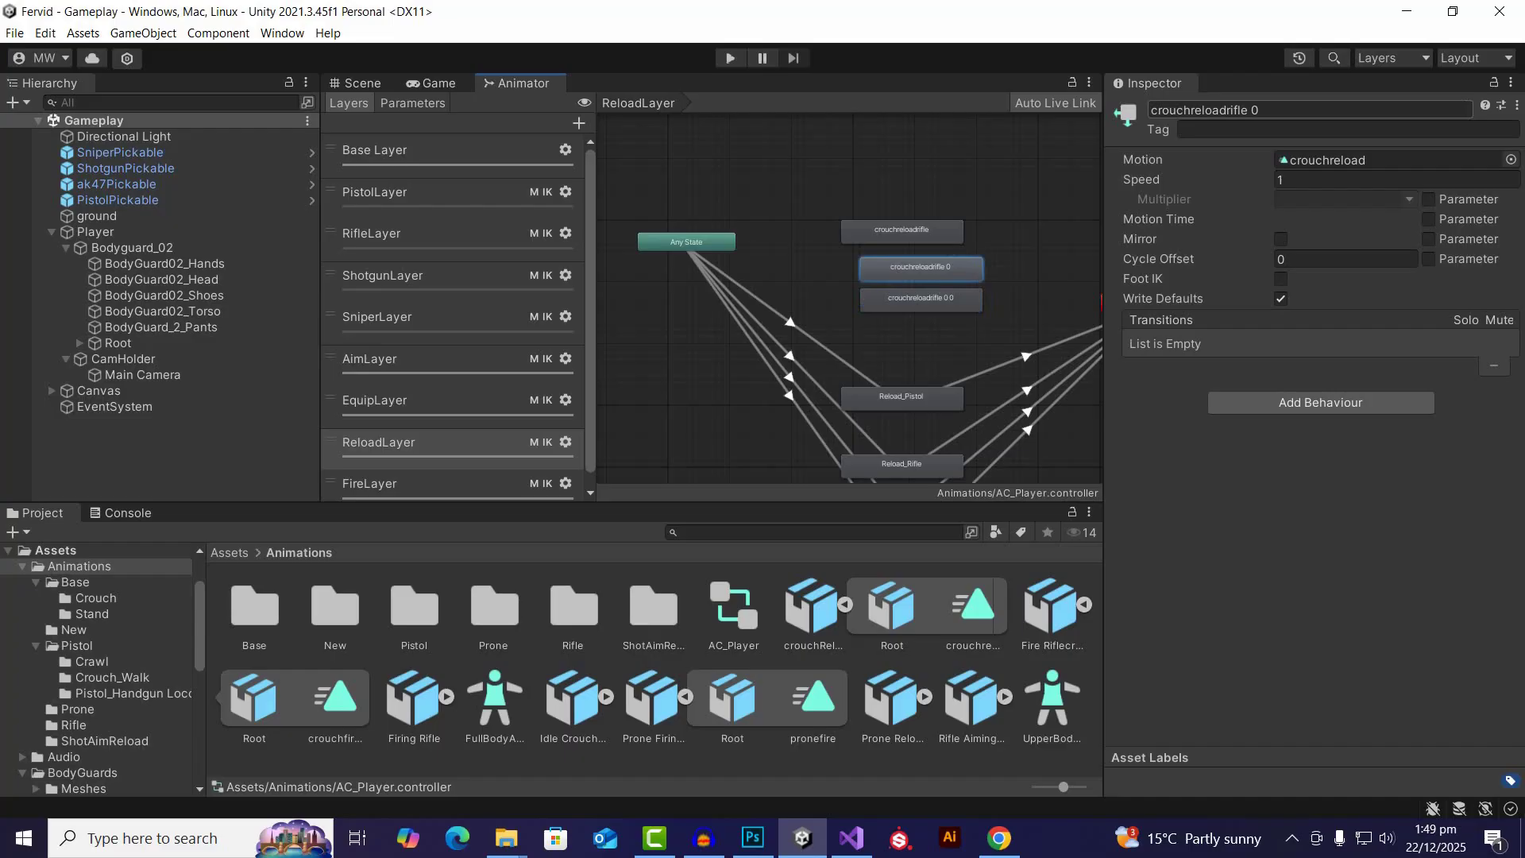
Step: Rename the first copy of the crouch reload state as crouchreloadshotgun
drag(1263, 111, 1226, 111)
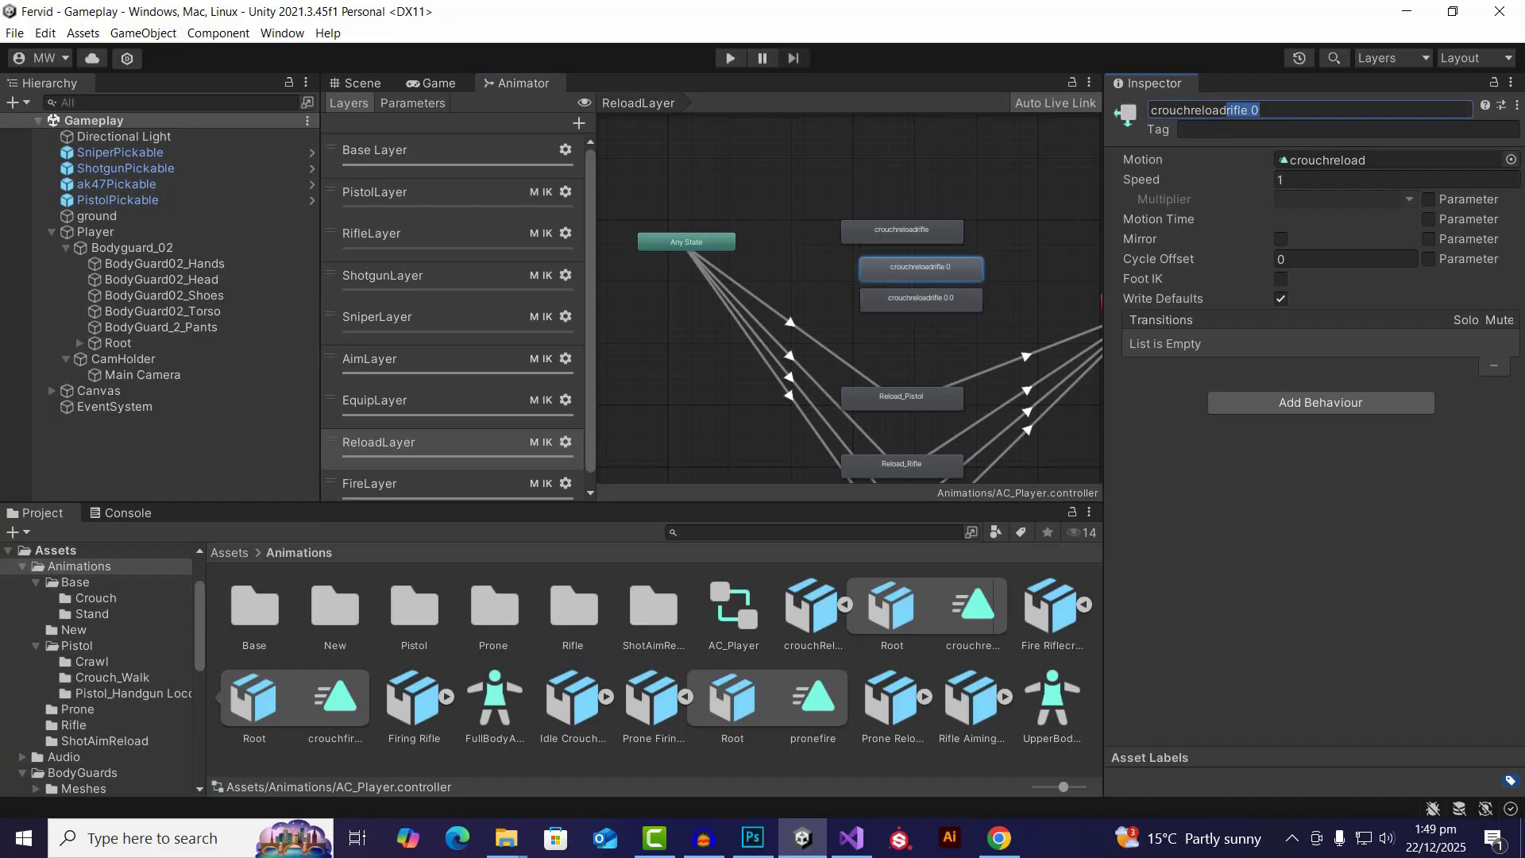
text(shotgun)
key(Return)
Step: Rename the second copy as crouchreloadsniper and align the crouchreloadrifle state above the shotgun and sniper states
click(922, 301)
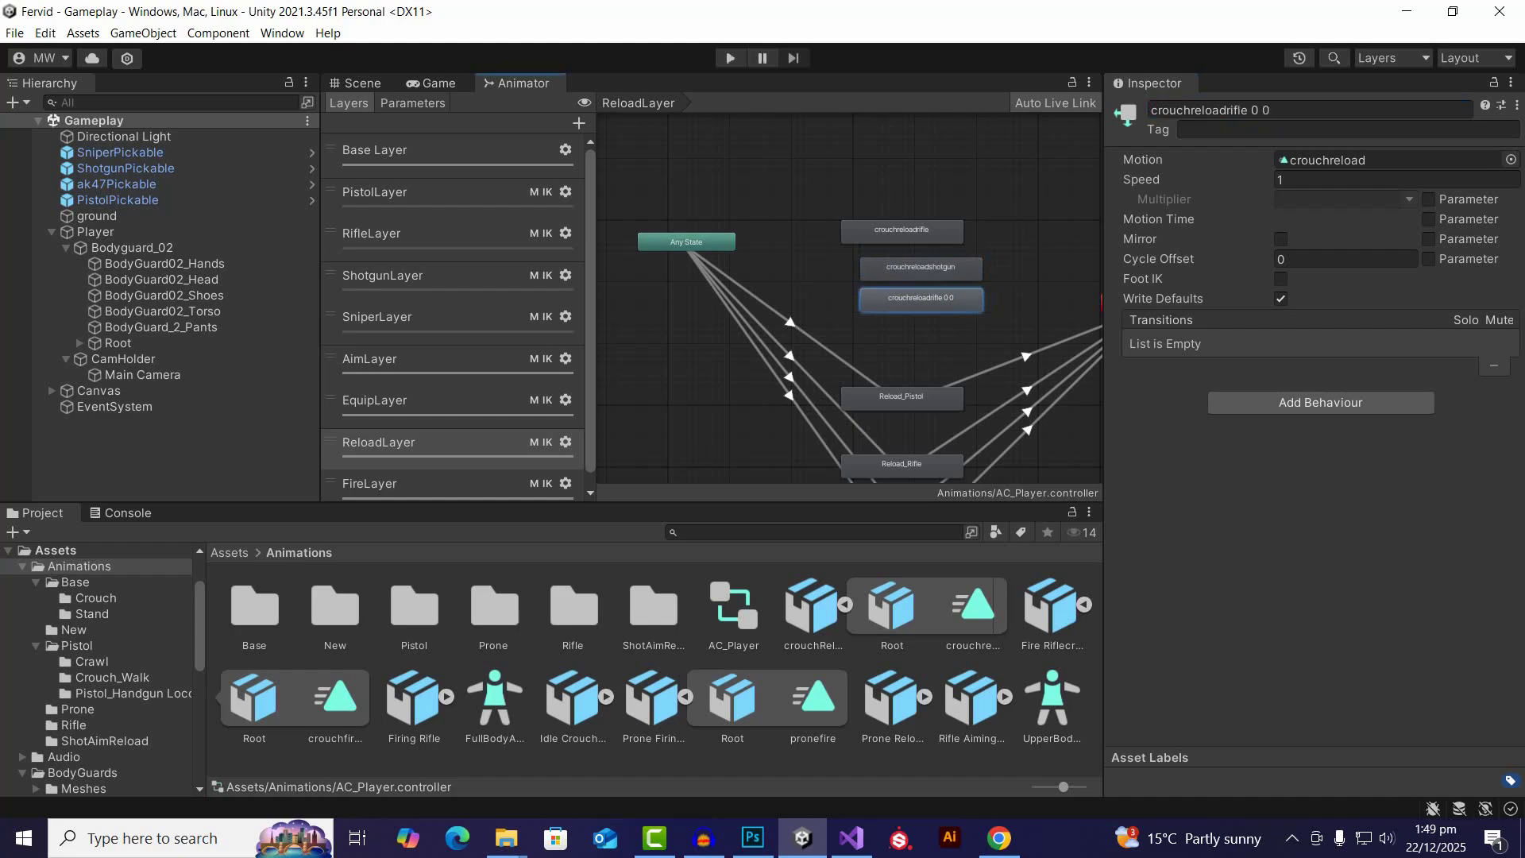
drag(1225, 110, 1271, 110)
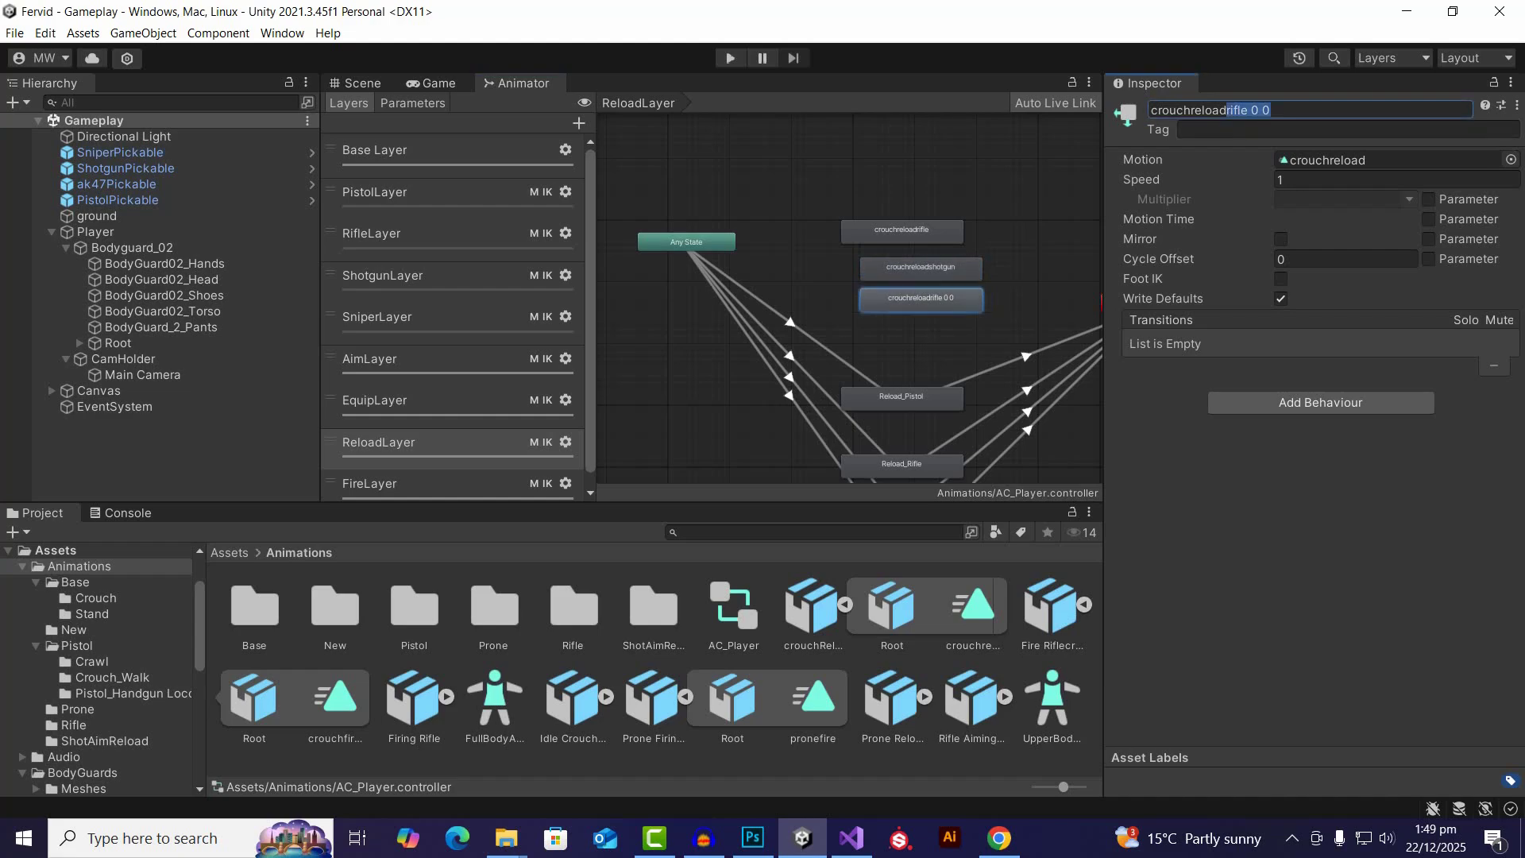
text(snipe)
drag(901, 230, 921, 236)
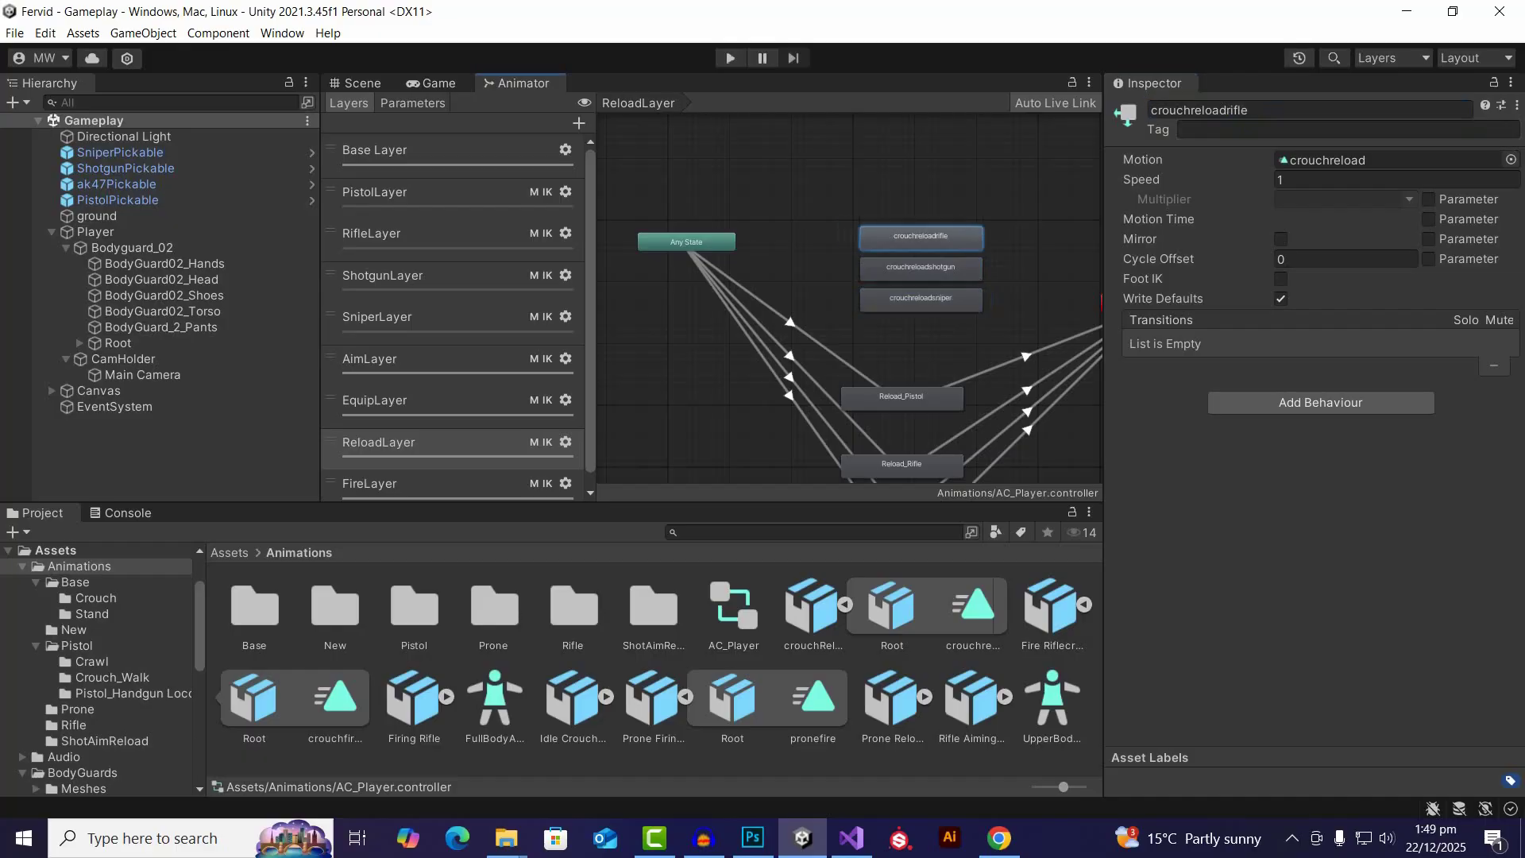
Step: Create a transition from Any State to the crouchreloadrifle state
click(686, 241)
right_click(710, 240)
click(754, 248)
click(920, 236)
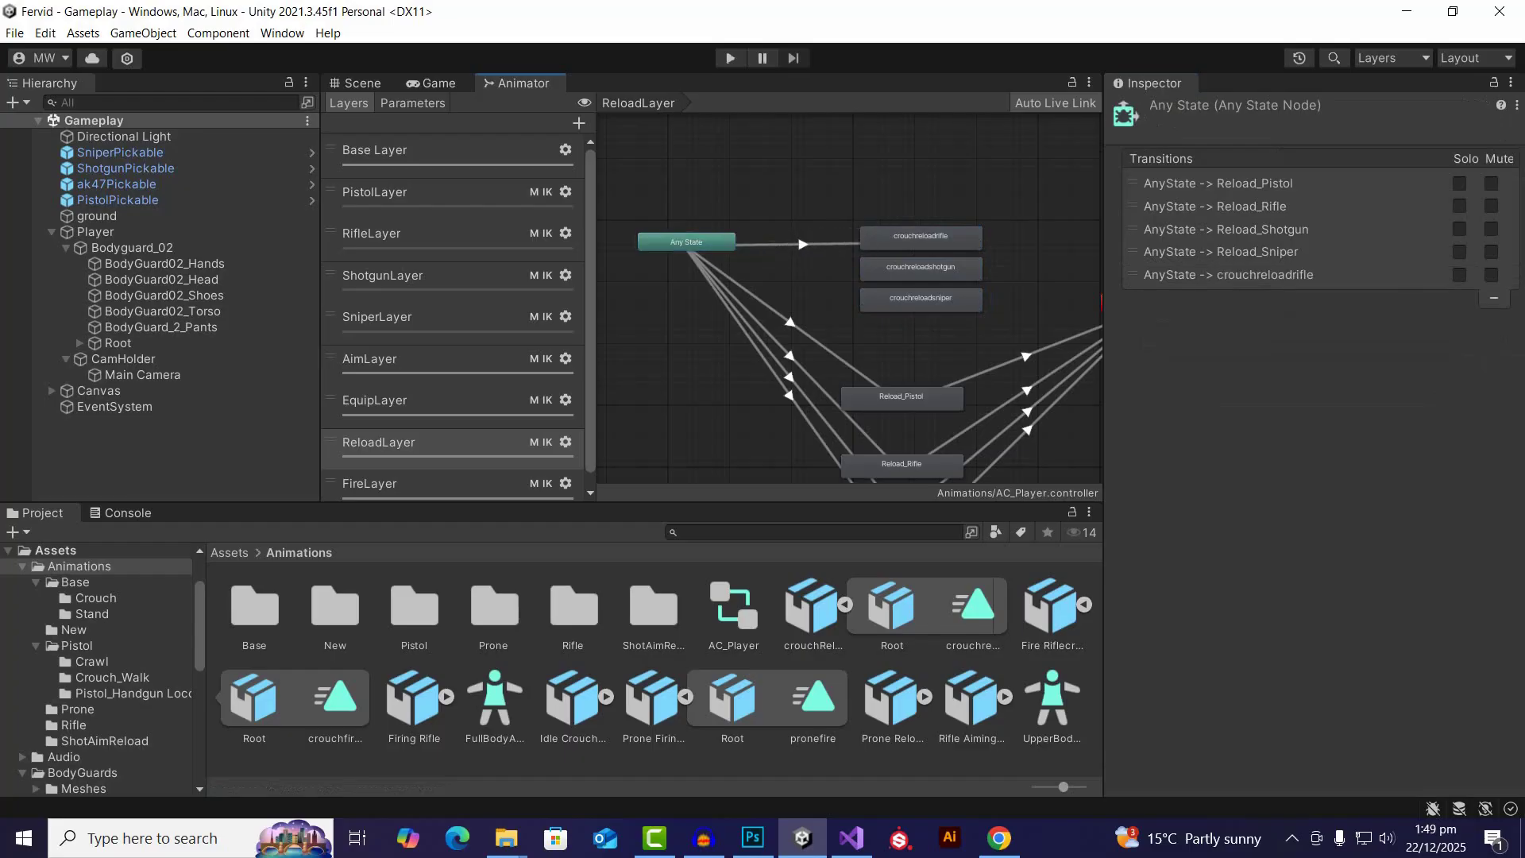
Step: Add Reload and HasWeapon true conditions to the Any State to crouchreloadrifle transition
scroll(949, 186, up, 5)
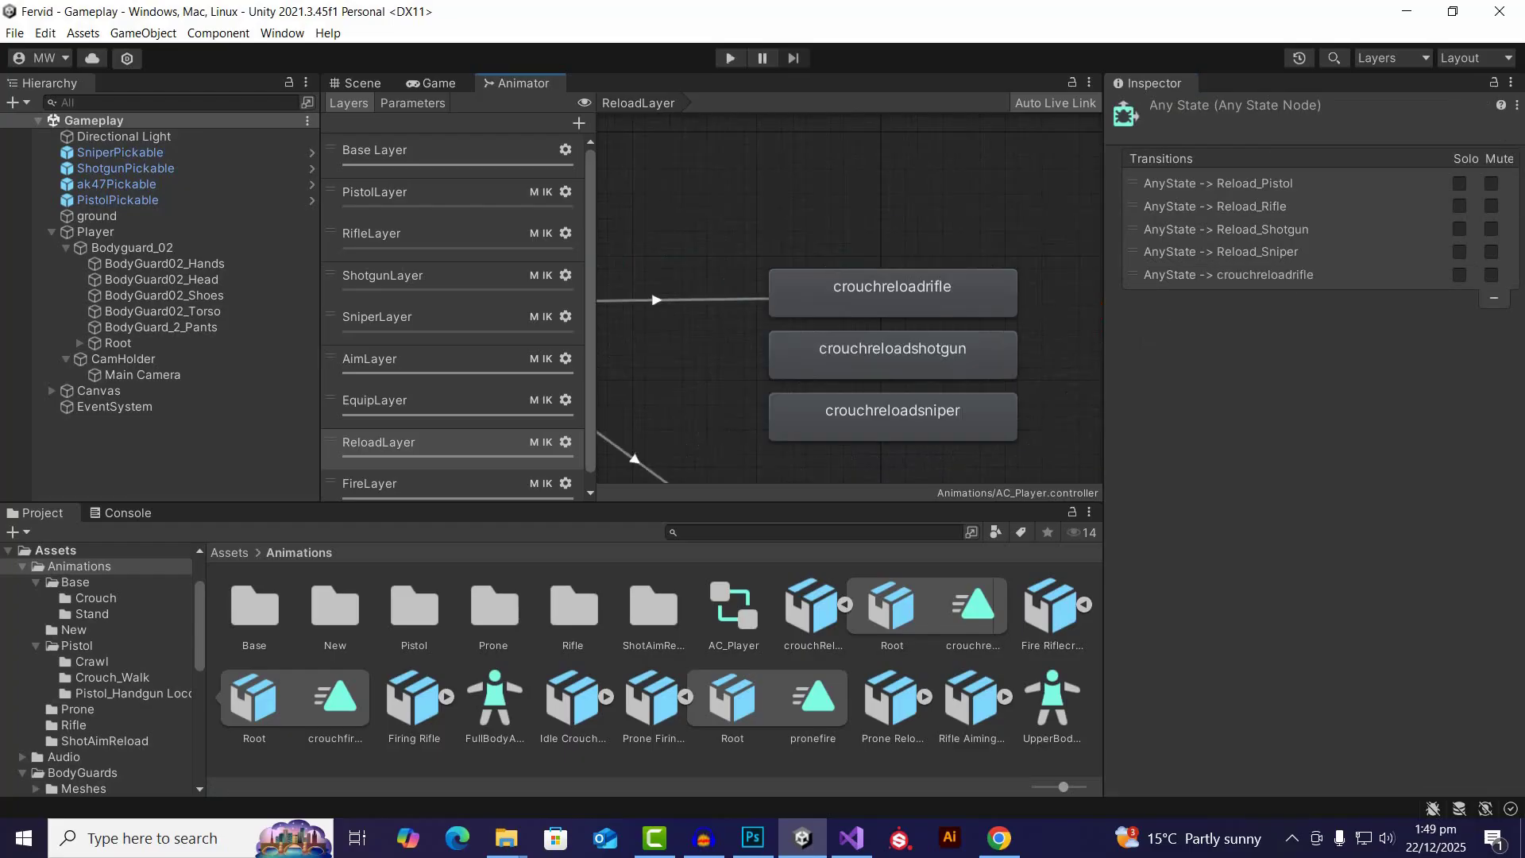
click(699, 300)
scroll(1311, 334, down, 4)
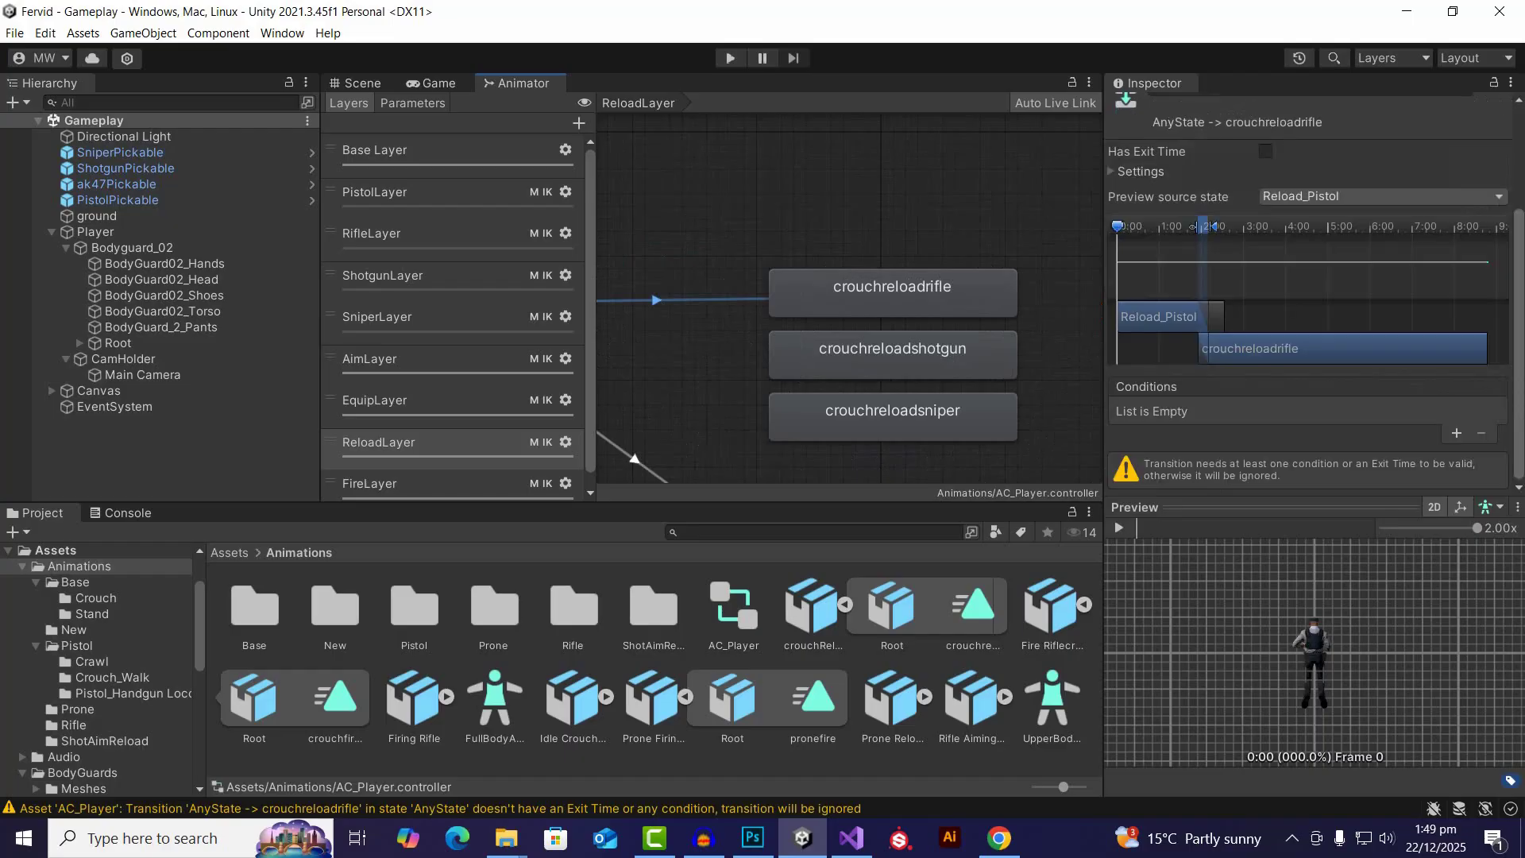
click(1457, 434)
click(1216, 448)
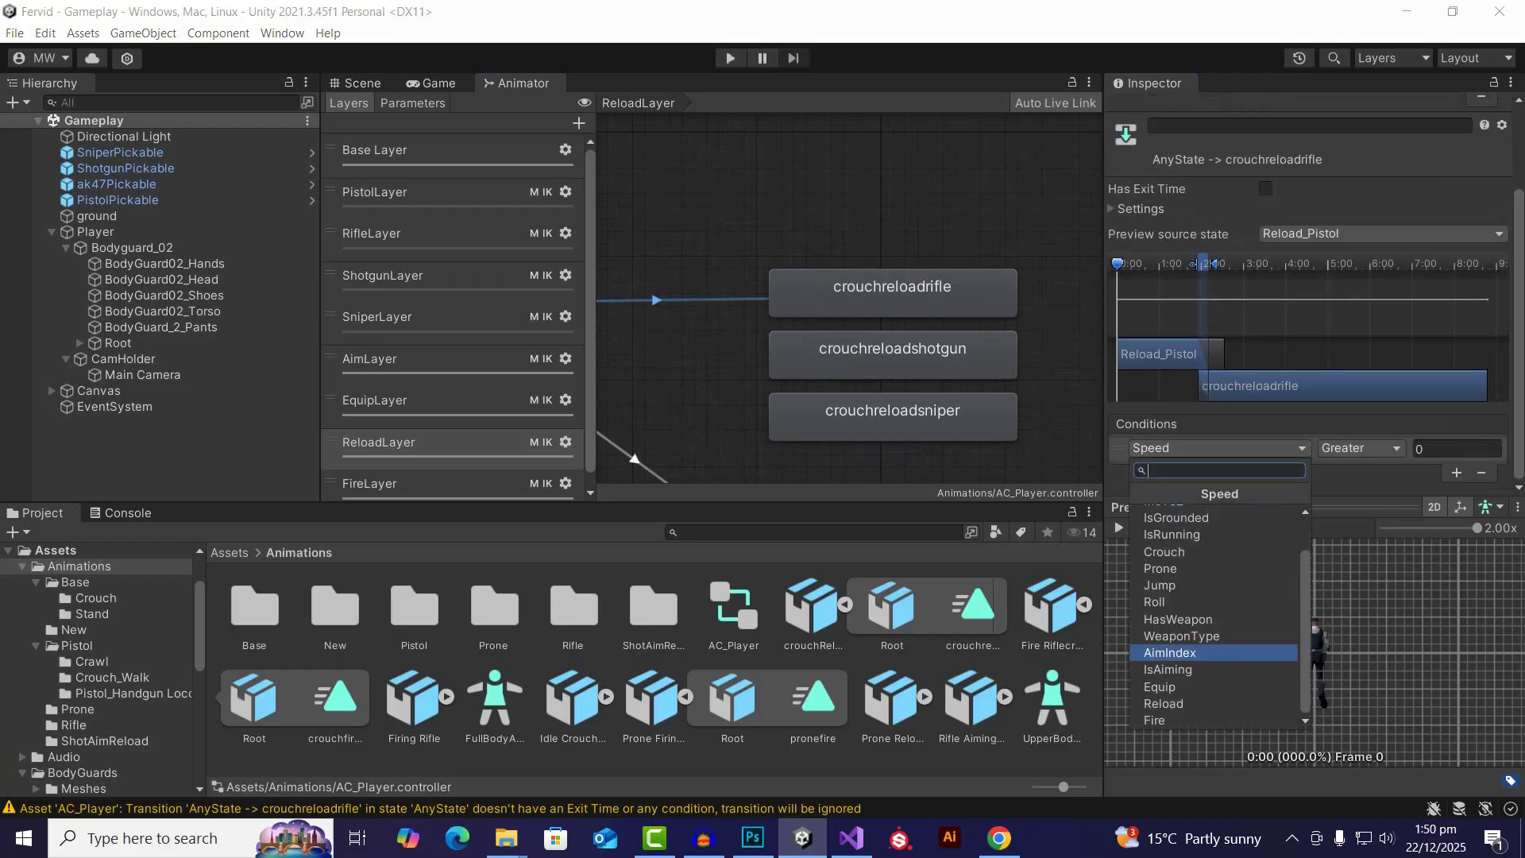
click(1184, 704)
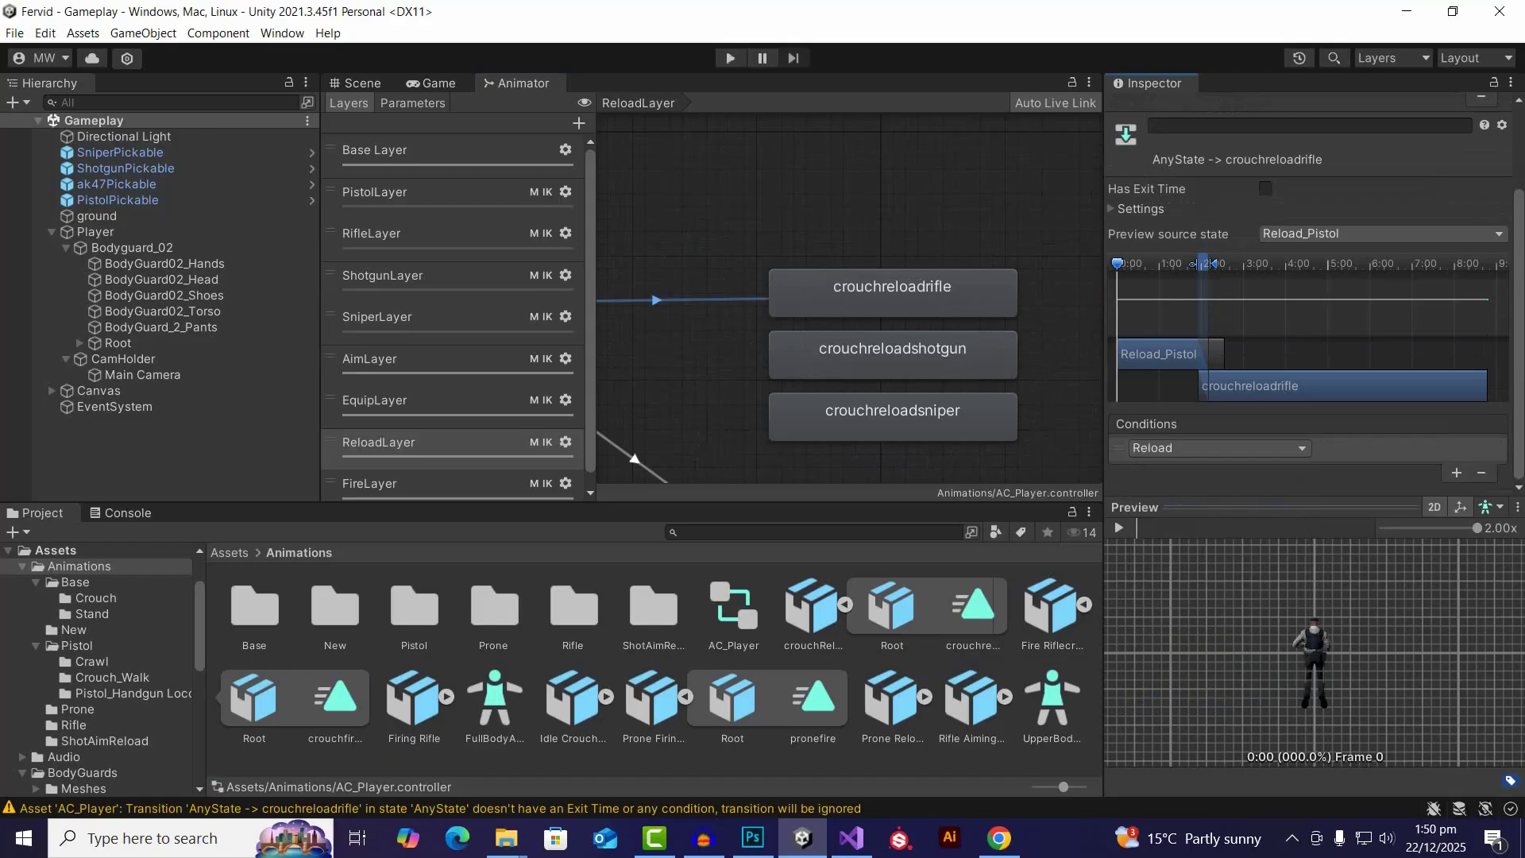
click(1457, 473)
click(1216, 471)
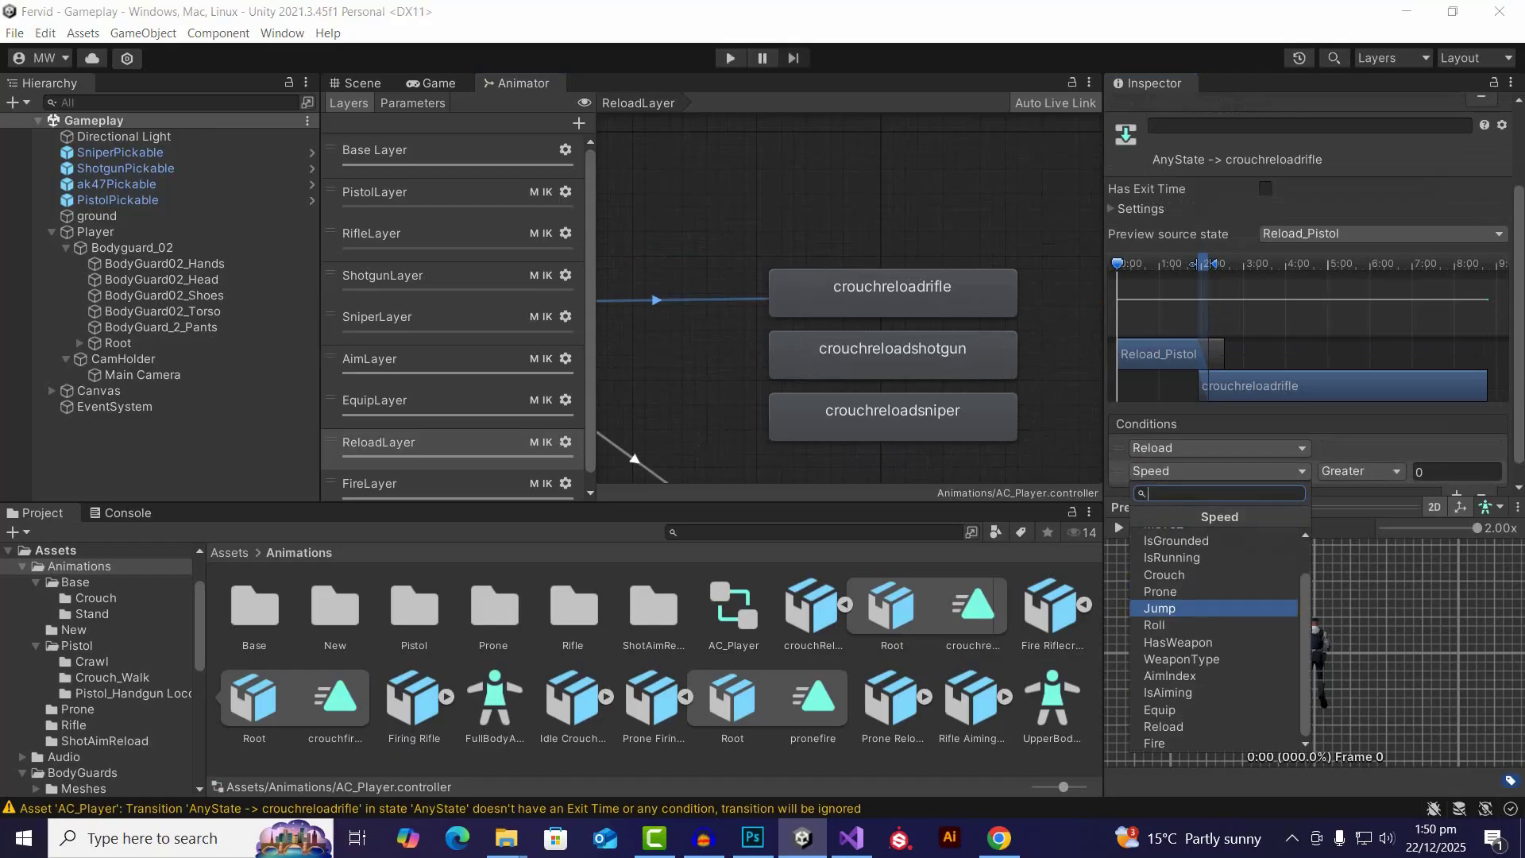
key(Return)
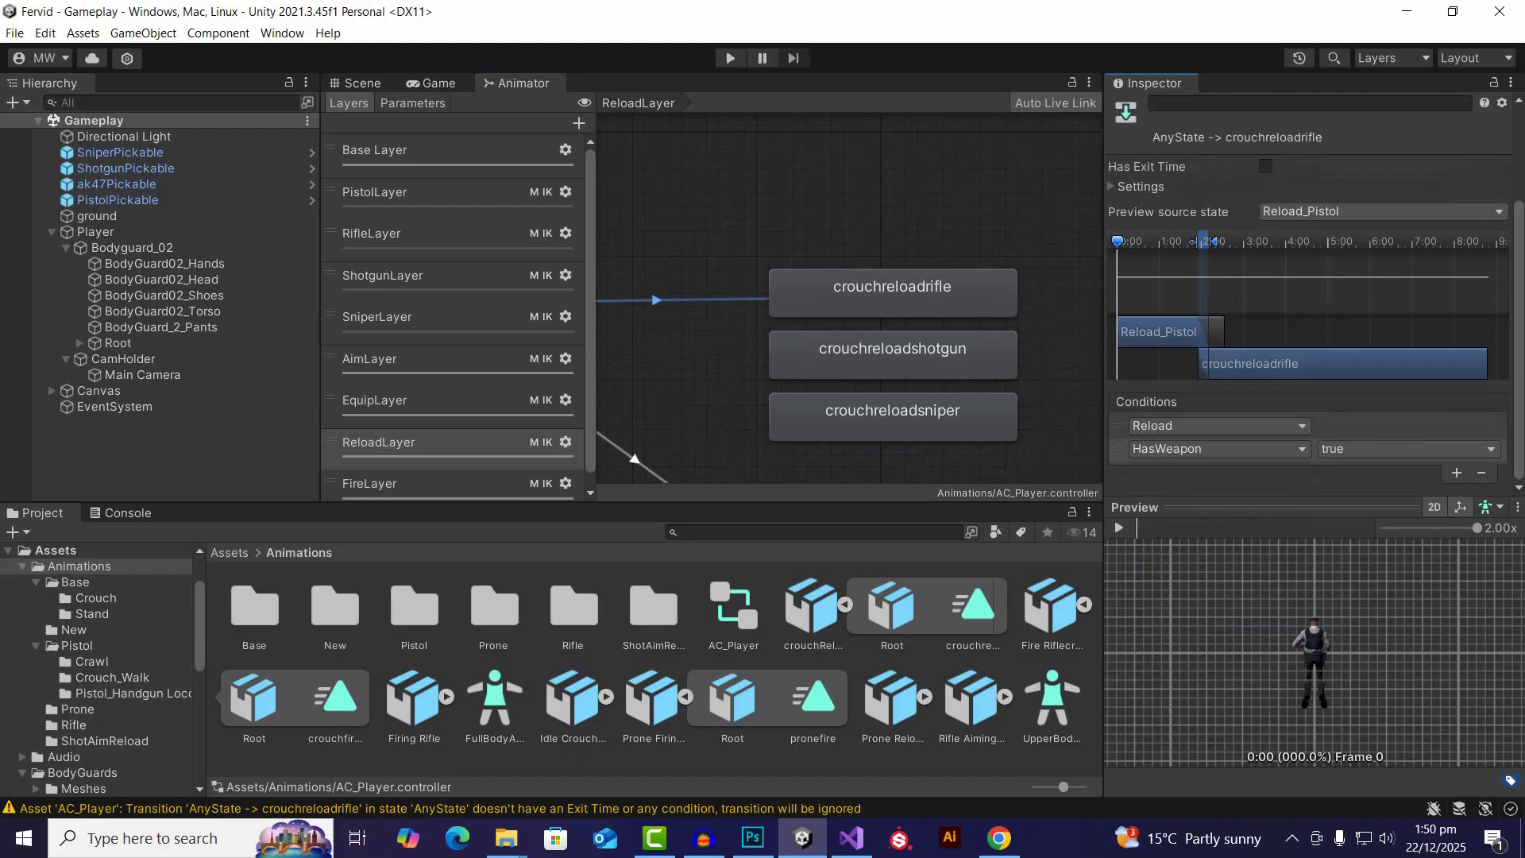
Step: Add a WeaponType Equals 2 condition to the crouchreloadrifle transition
click(1457, 473)
click(1219, 472)
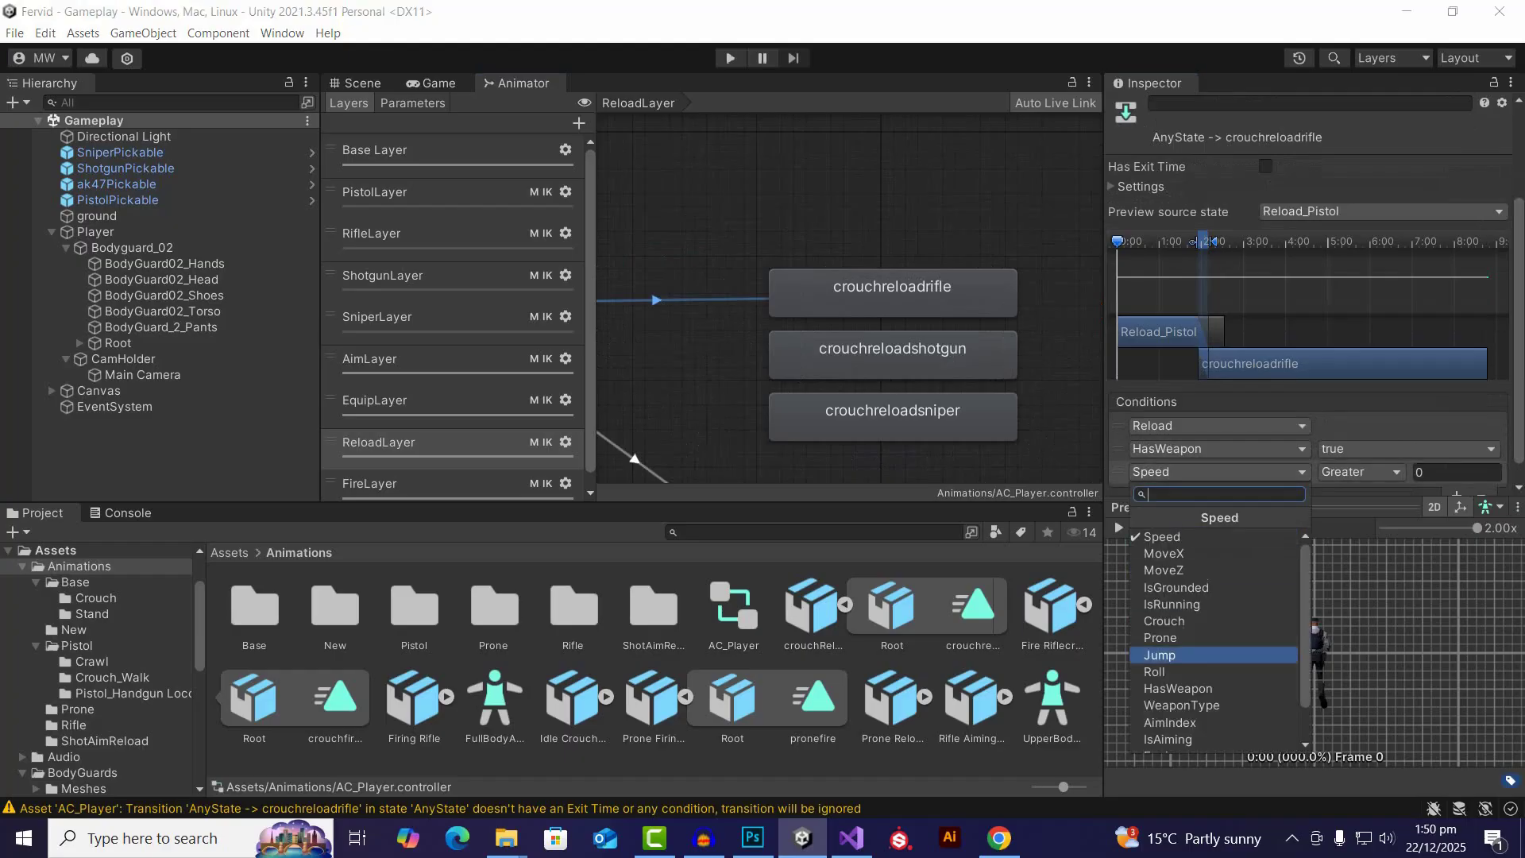
scroll(1208, 674, down, 2)
key(Up)
key(Return)
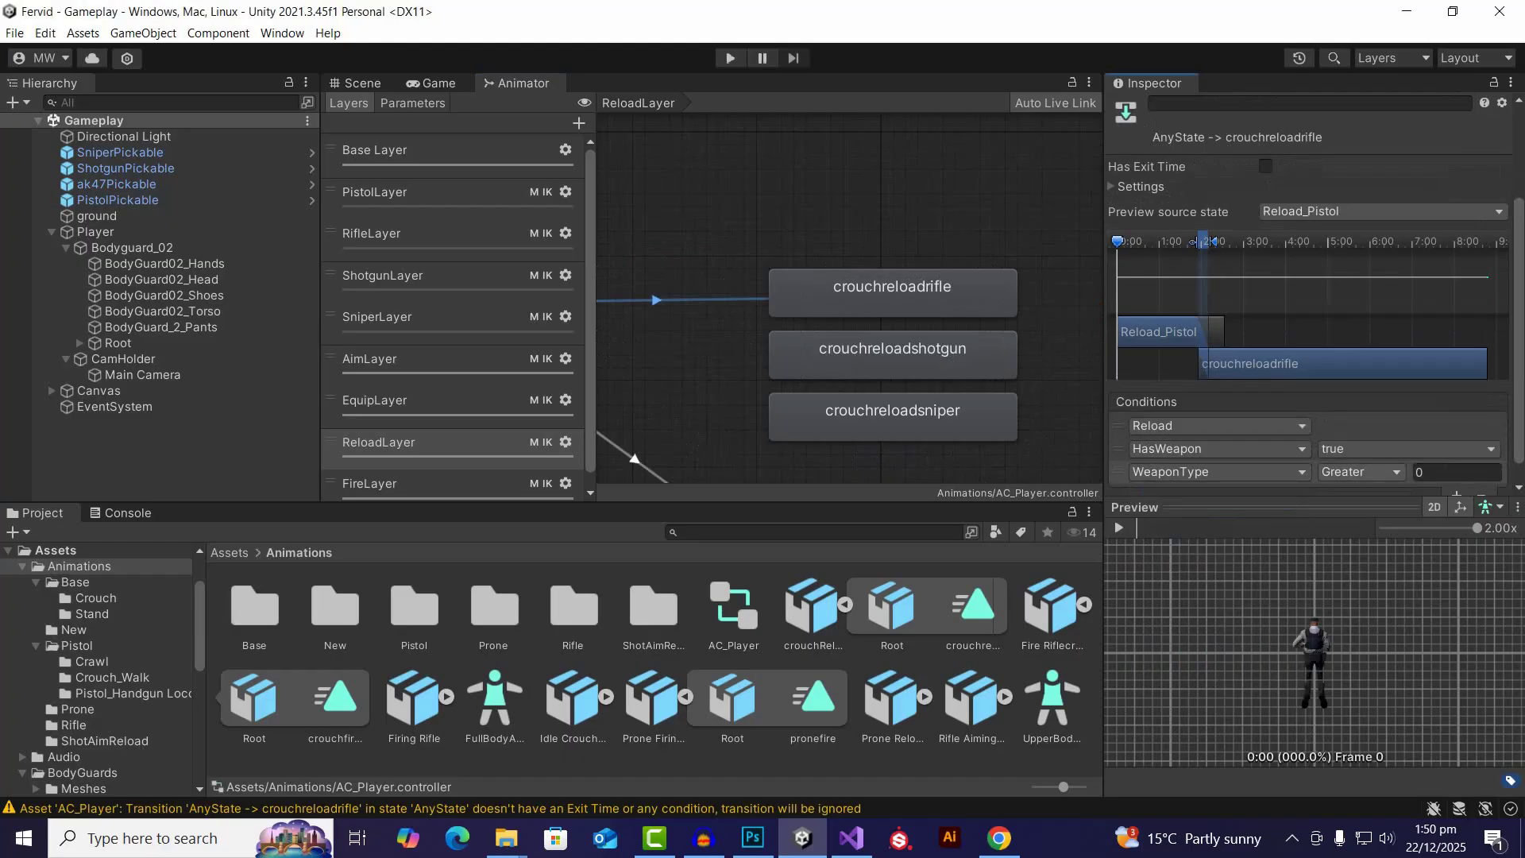
click(1362, 473)
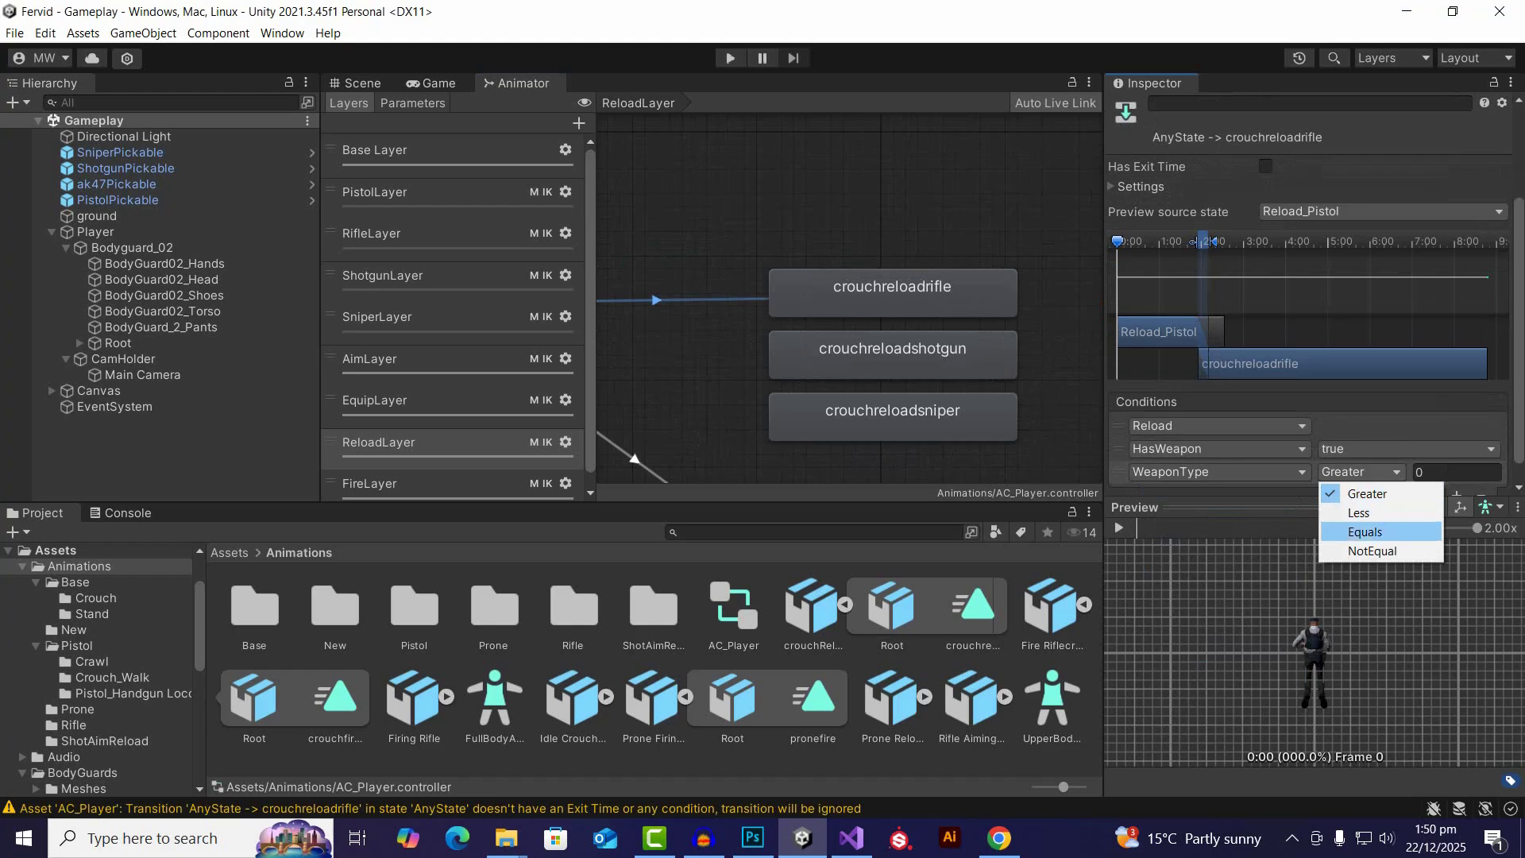
key(Return)
key(Tab)
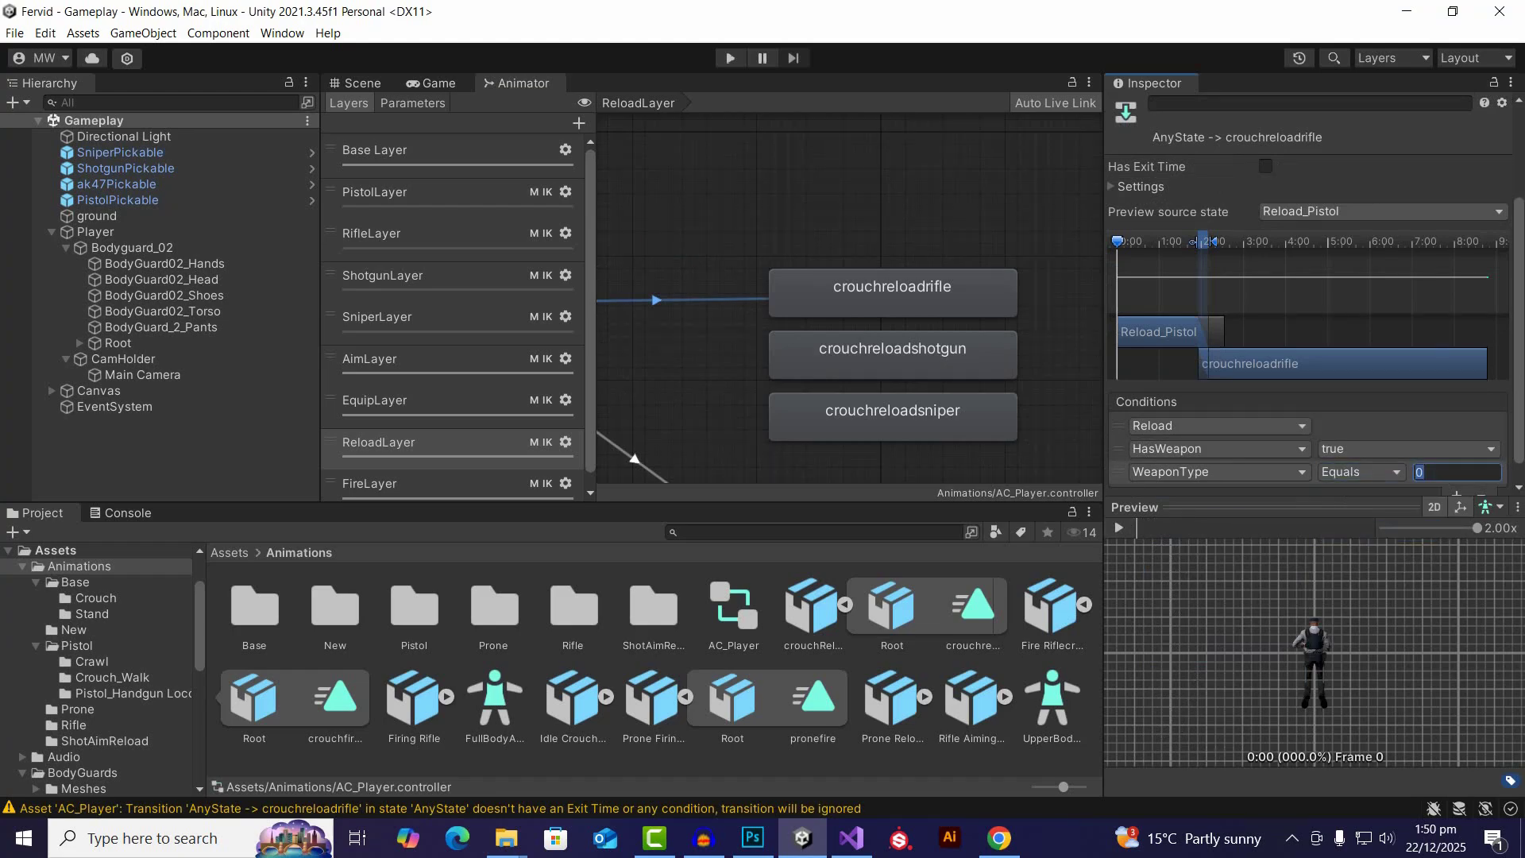
text(2)
Step: Add Crouch true and Prone false conditions to the crouchreloadrifle transition
scroll(1311, 294, down, 1)
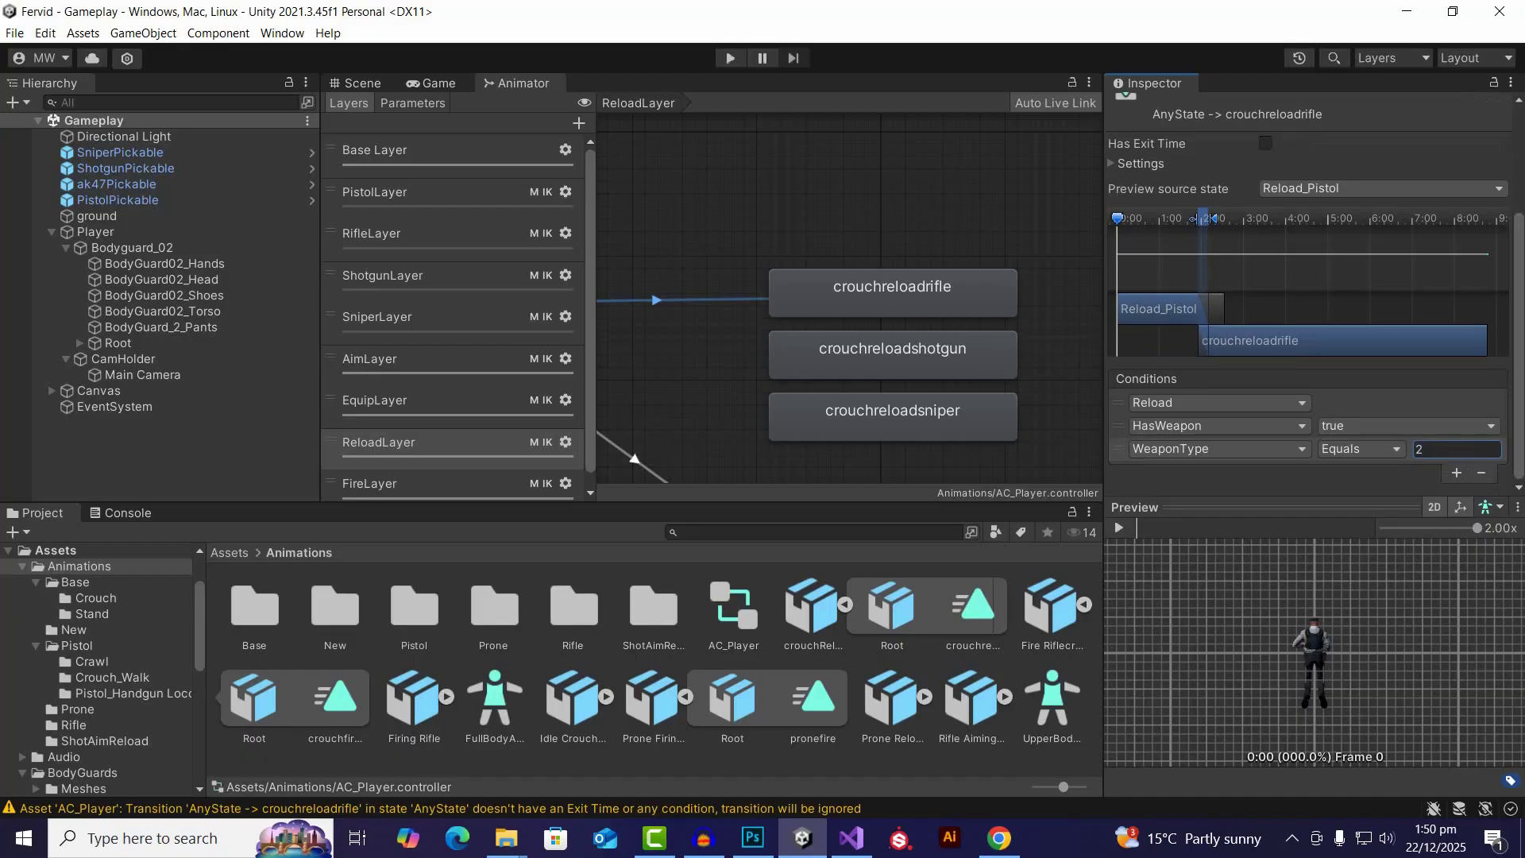
click(1456, 473)
click(1215, 472)
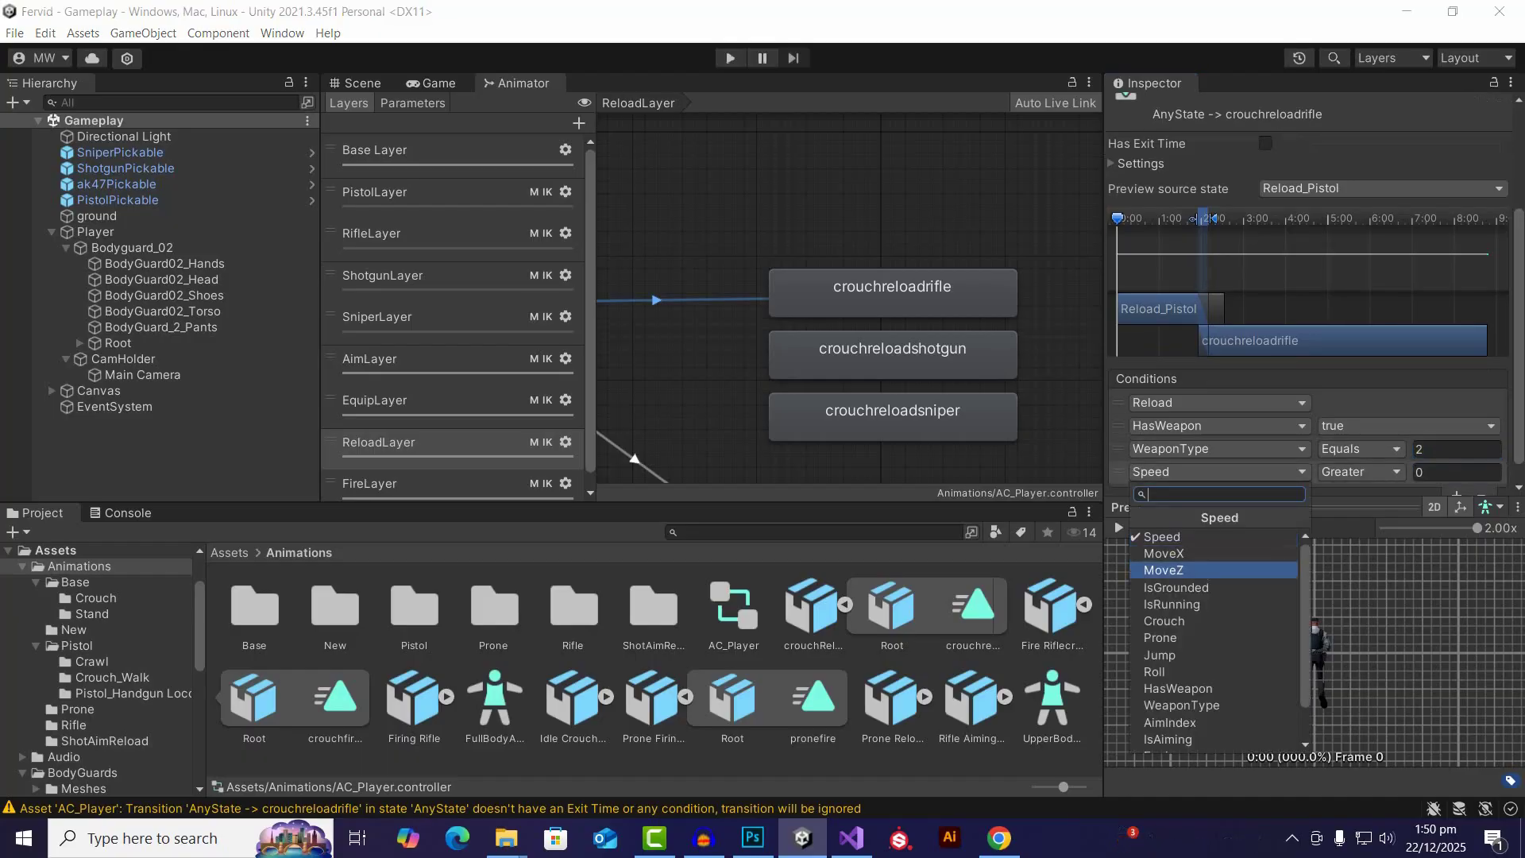
click(1176, 621)
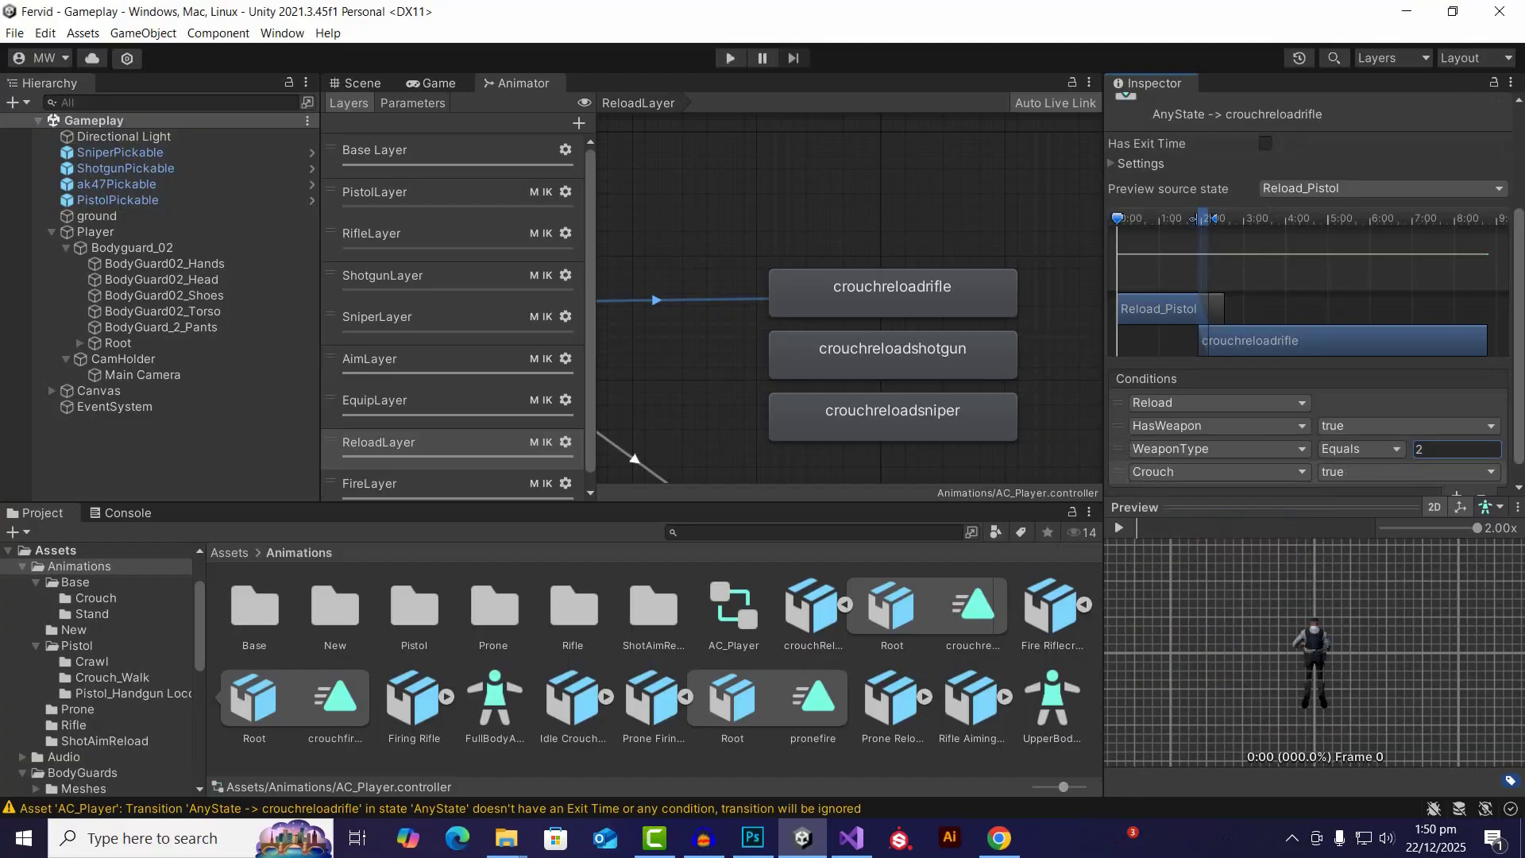
scroll(1316, 294, down, 1)
click(1456, 472)
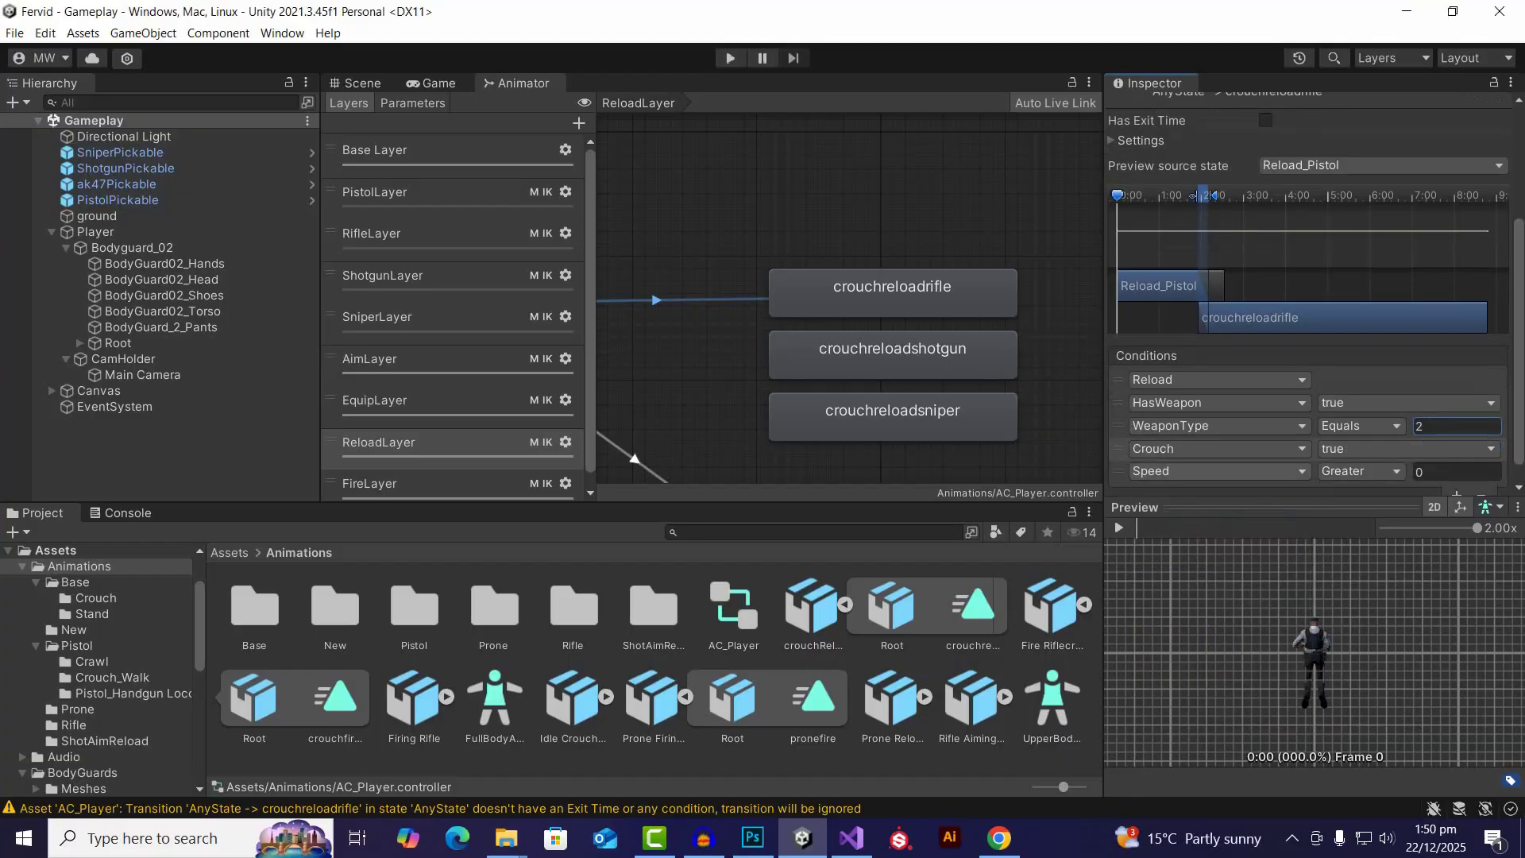
click(1215, 471)
click(1161, 592)
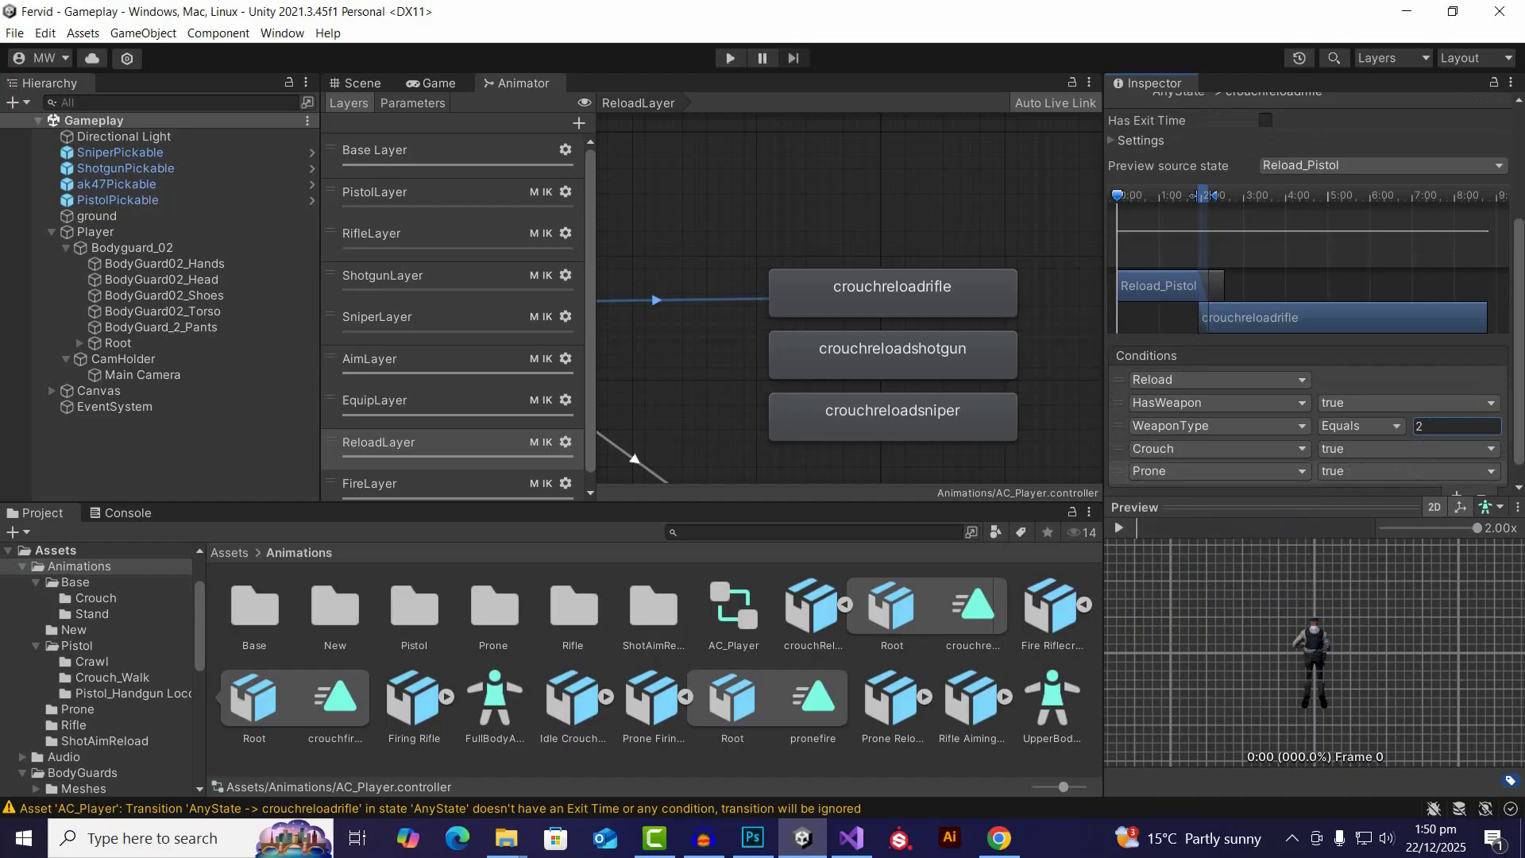
click(1406, 471)
click(1350, 511)
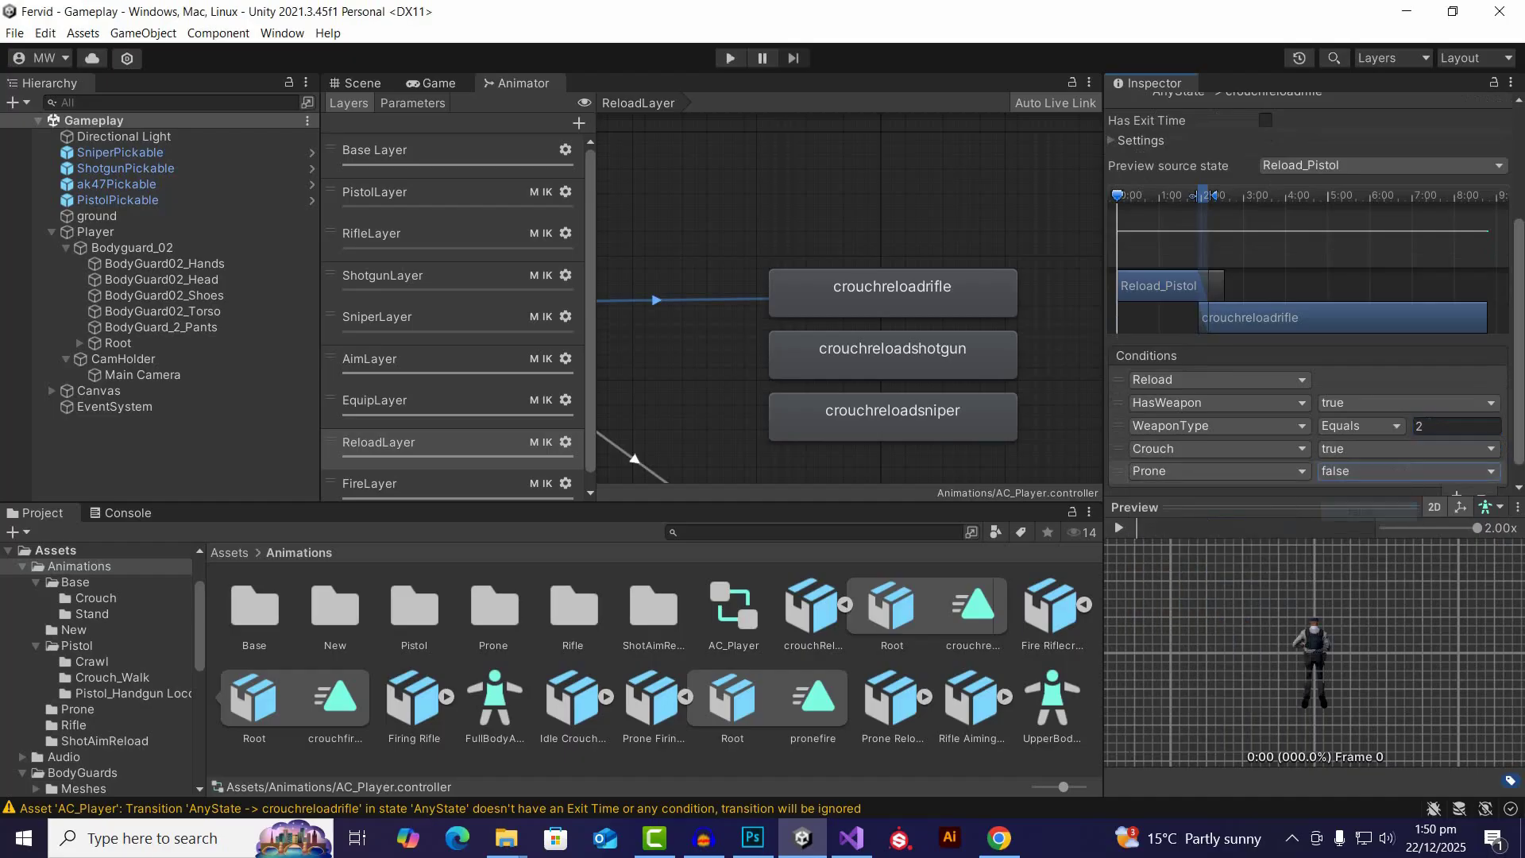
Step: Create a transition from Any State to the crouchreloadshotgun state
scroll(1017, 334, down, 5)
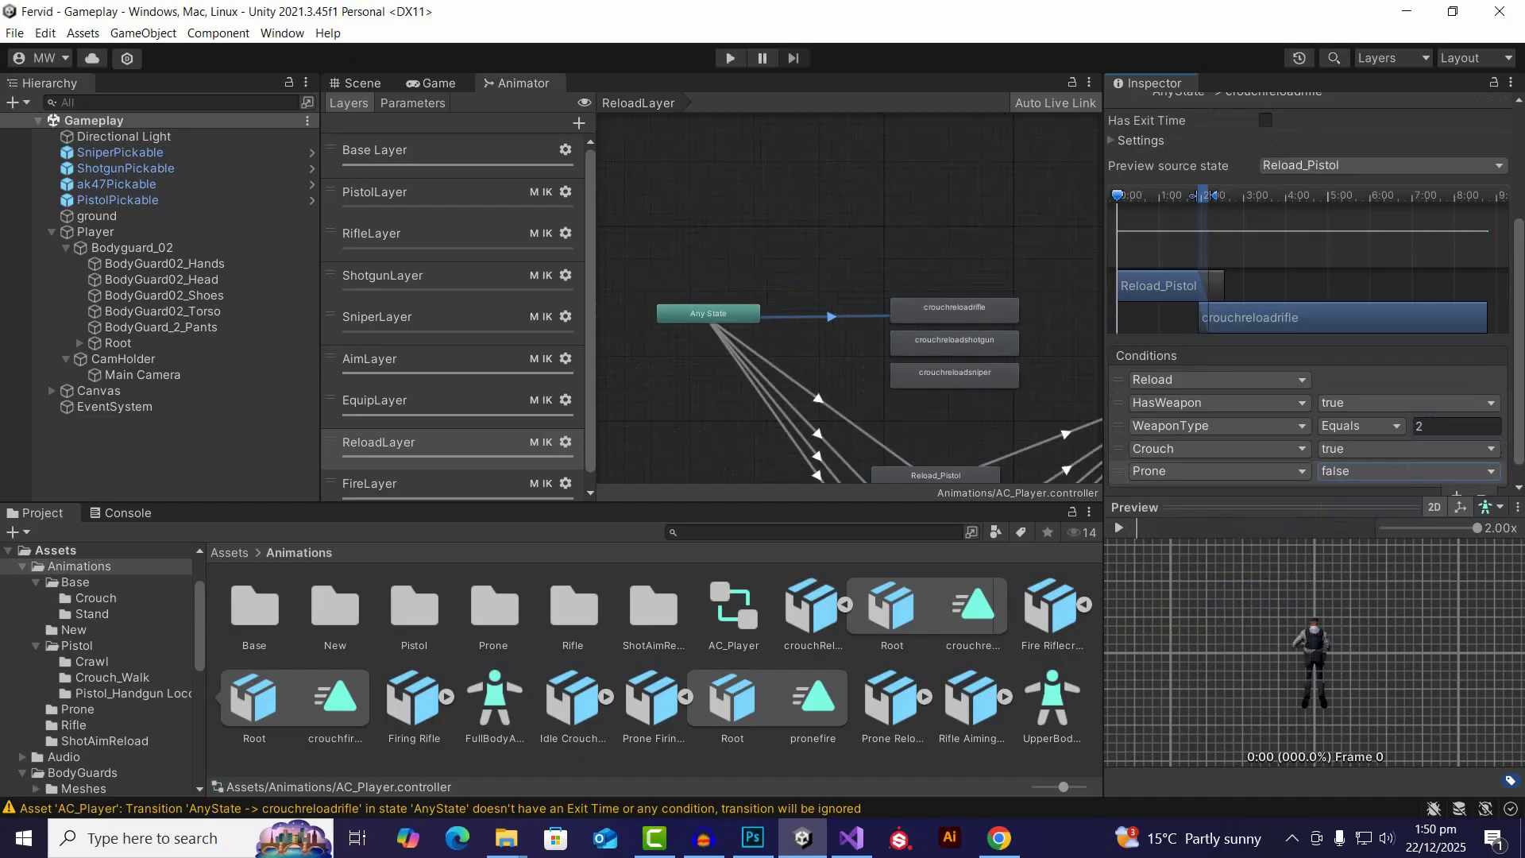
scroll(820, 333, up, 3)
right_click(717, 305)
click(787, 316)
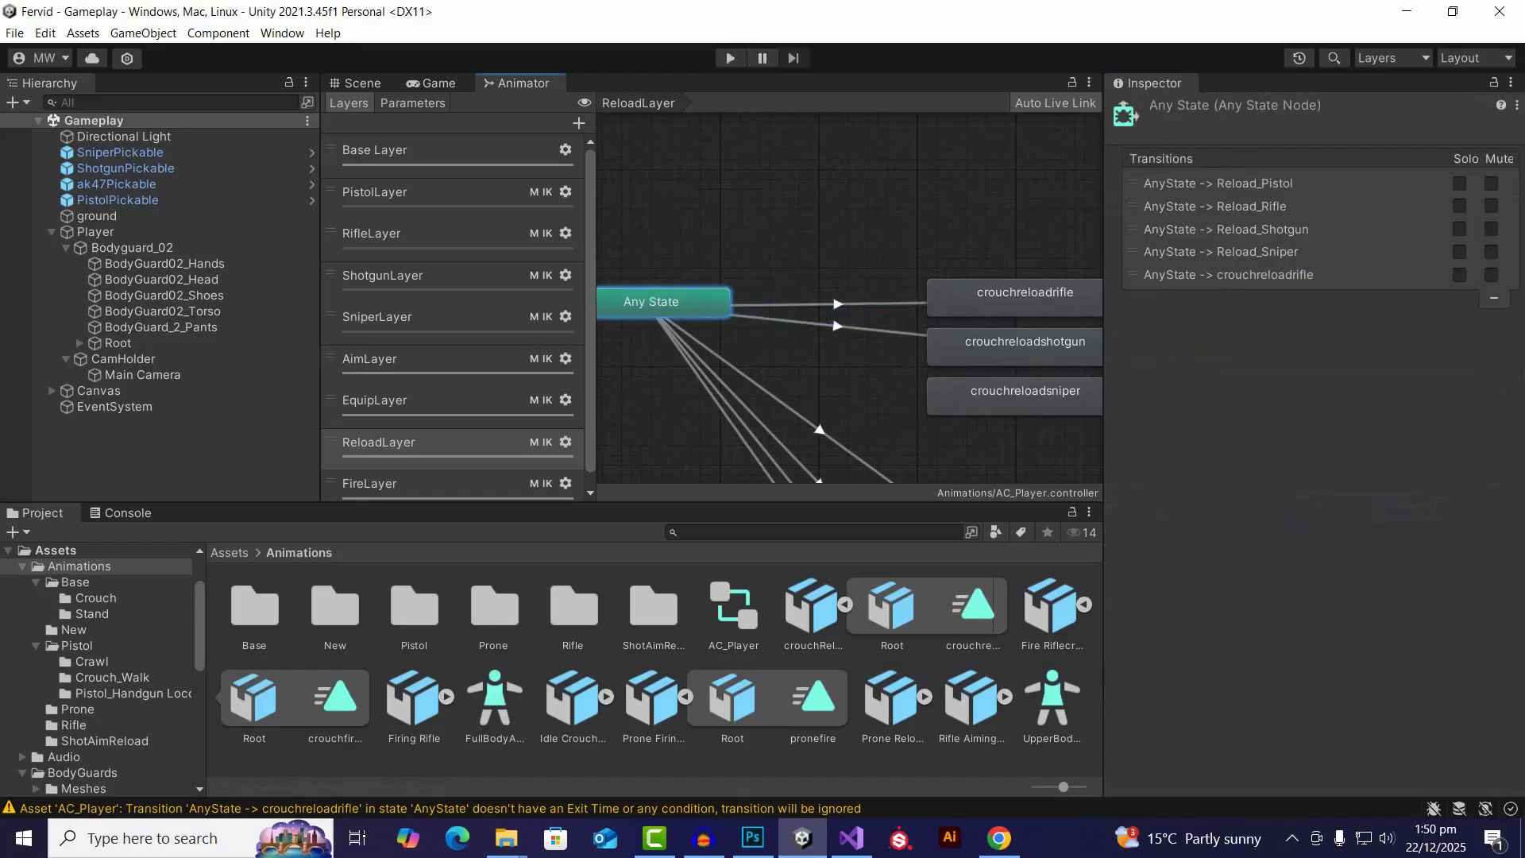
click(1021, 343)
Step: Add Reload and HasWeapon true conditions to the Any State to crouchreloadshotgun transition
click(837, 328)
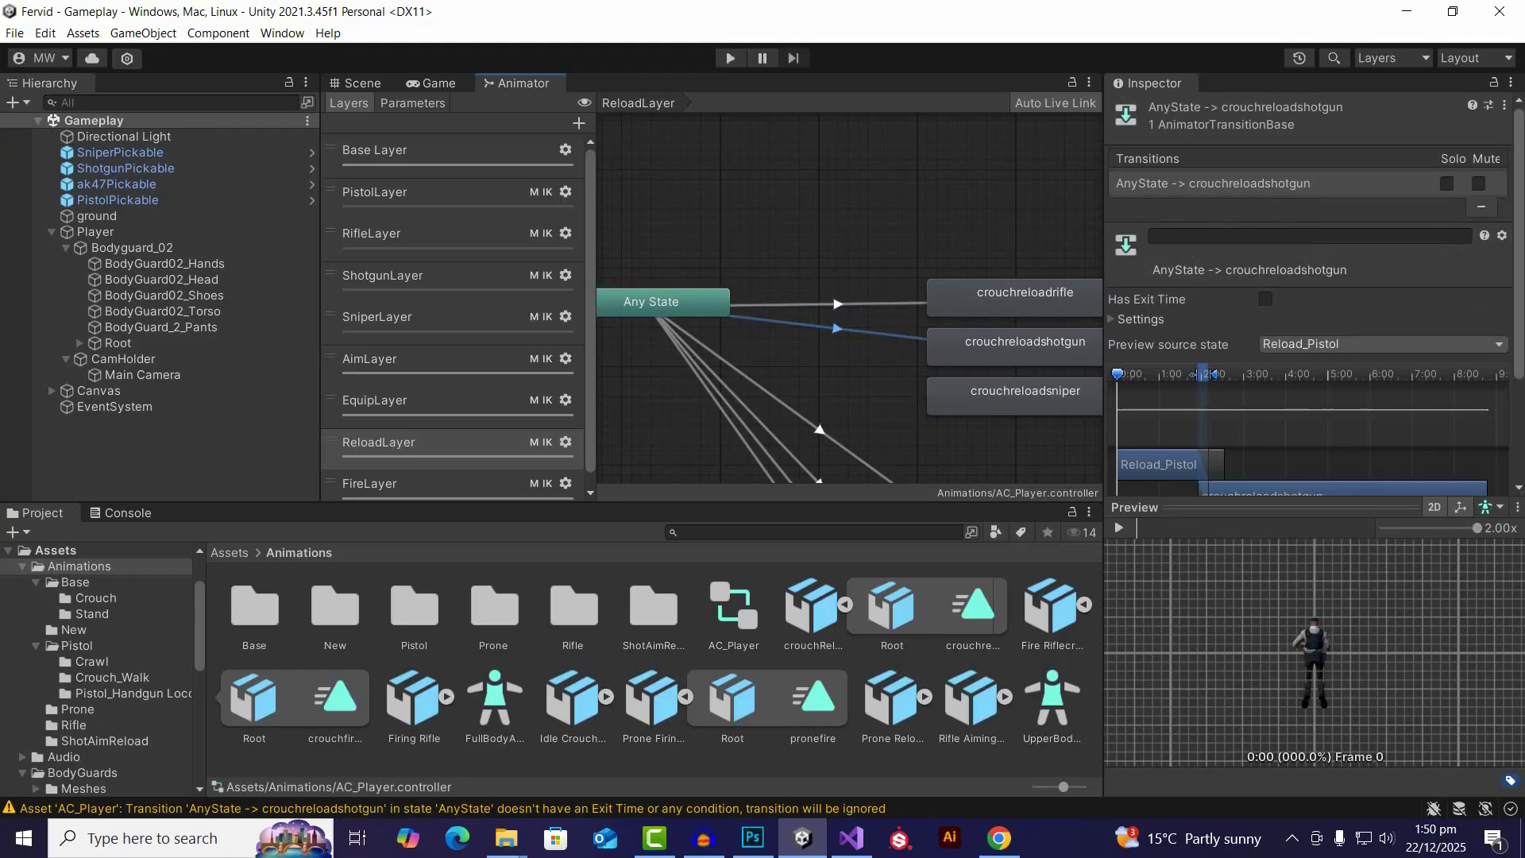
scroll(1311, 358, down, 3)
click(1456, 433)
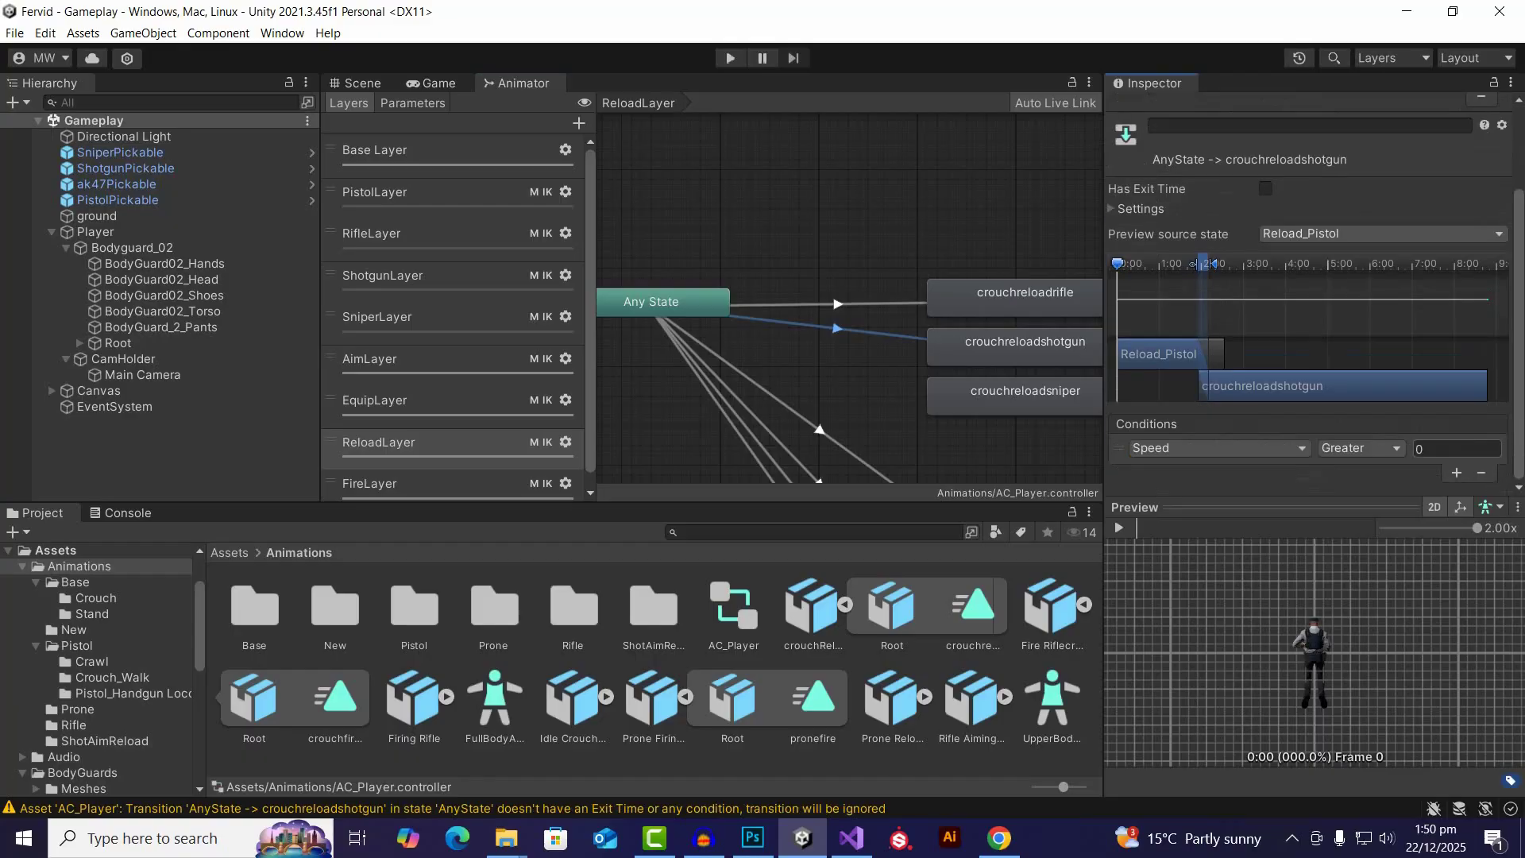
click(1216, 448)
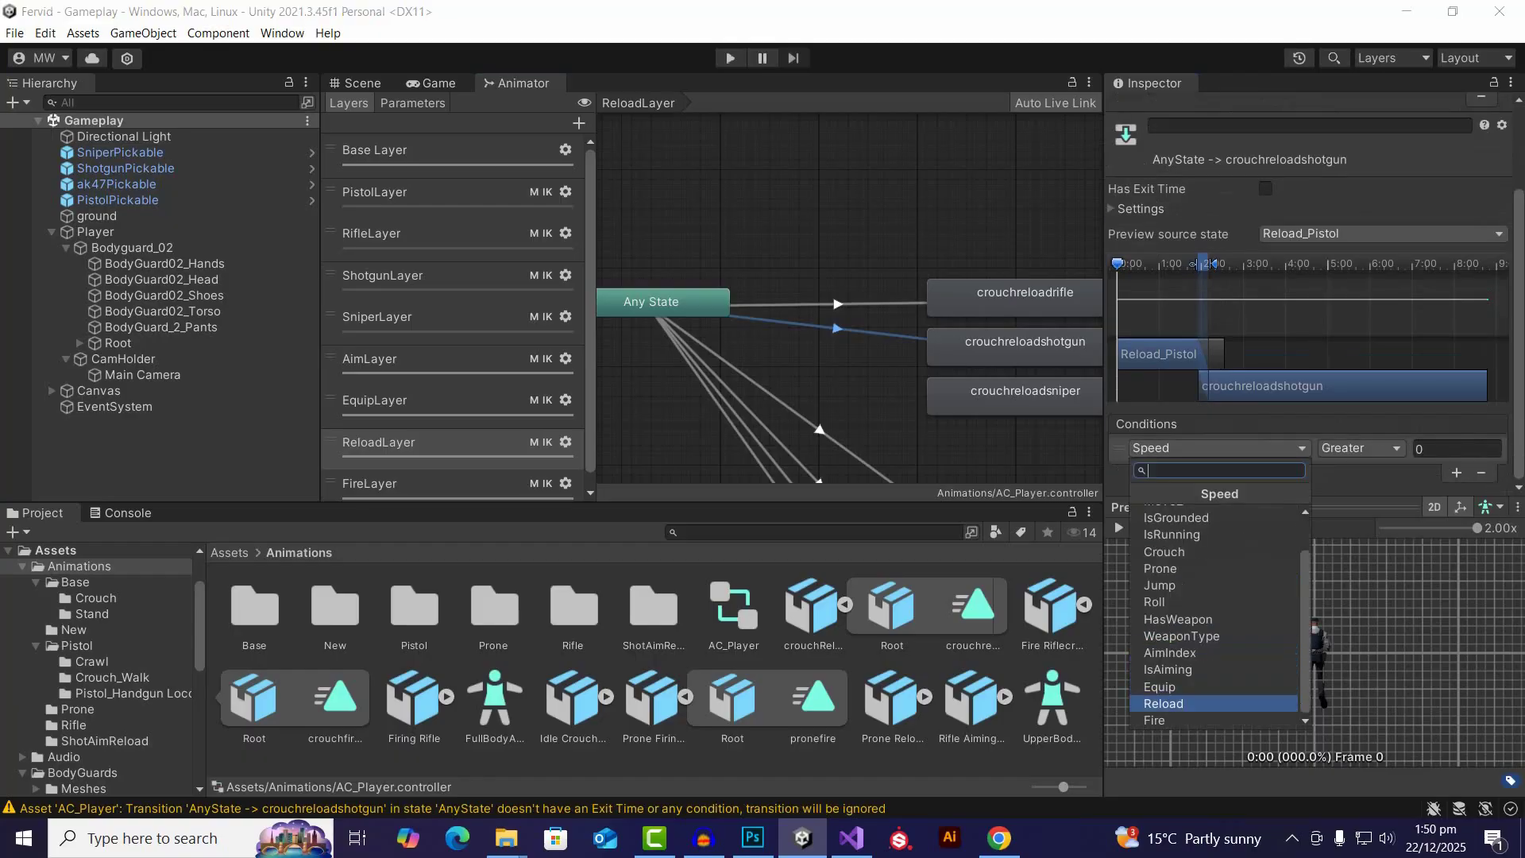
key(Return)
click(1456, 473)
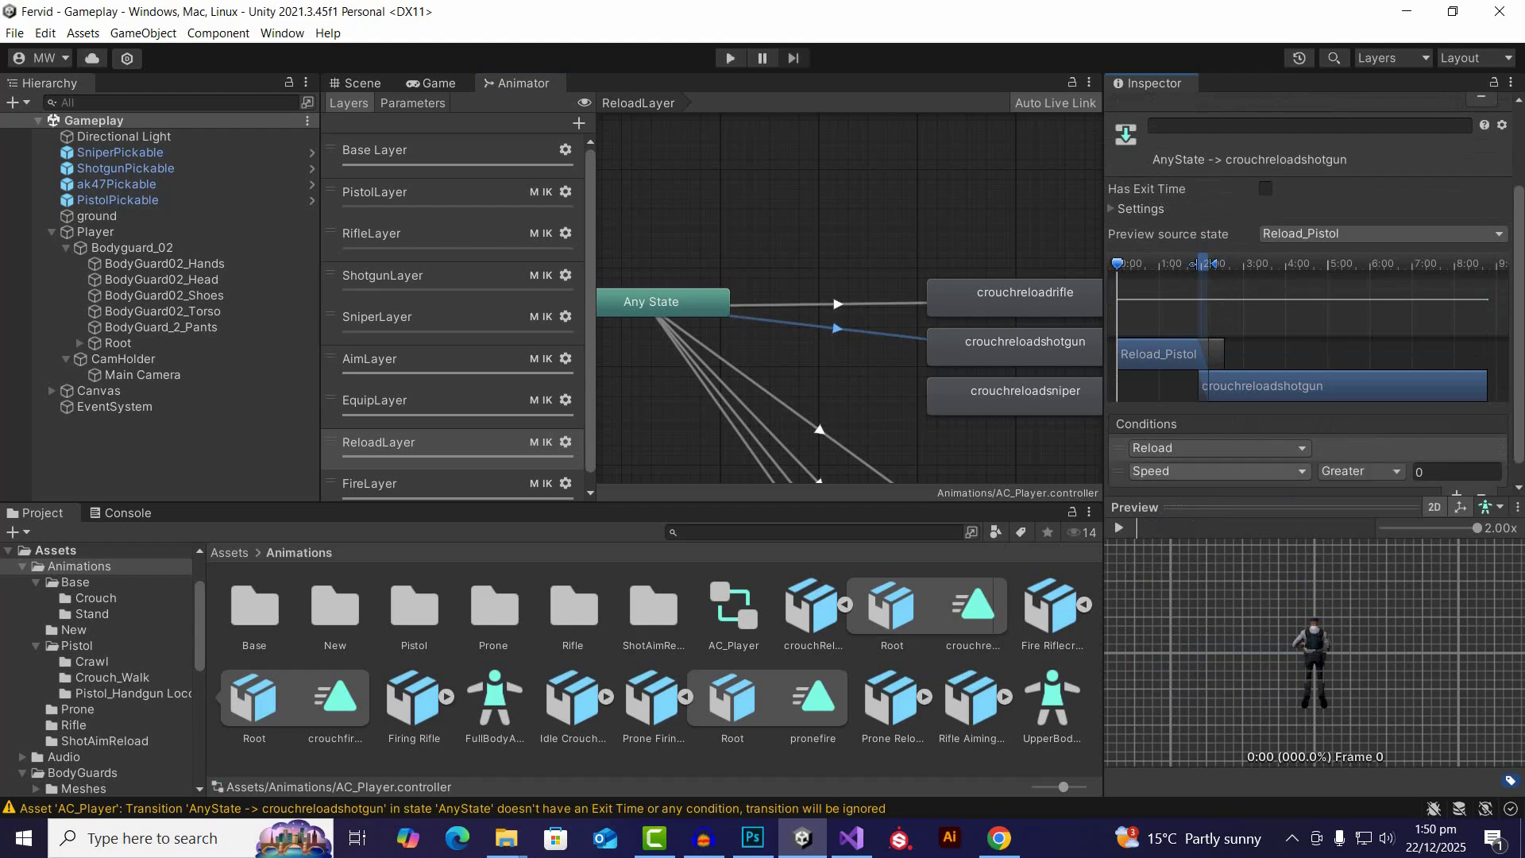
click(1215, 471)
key(Down)
key(Return)
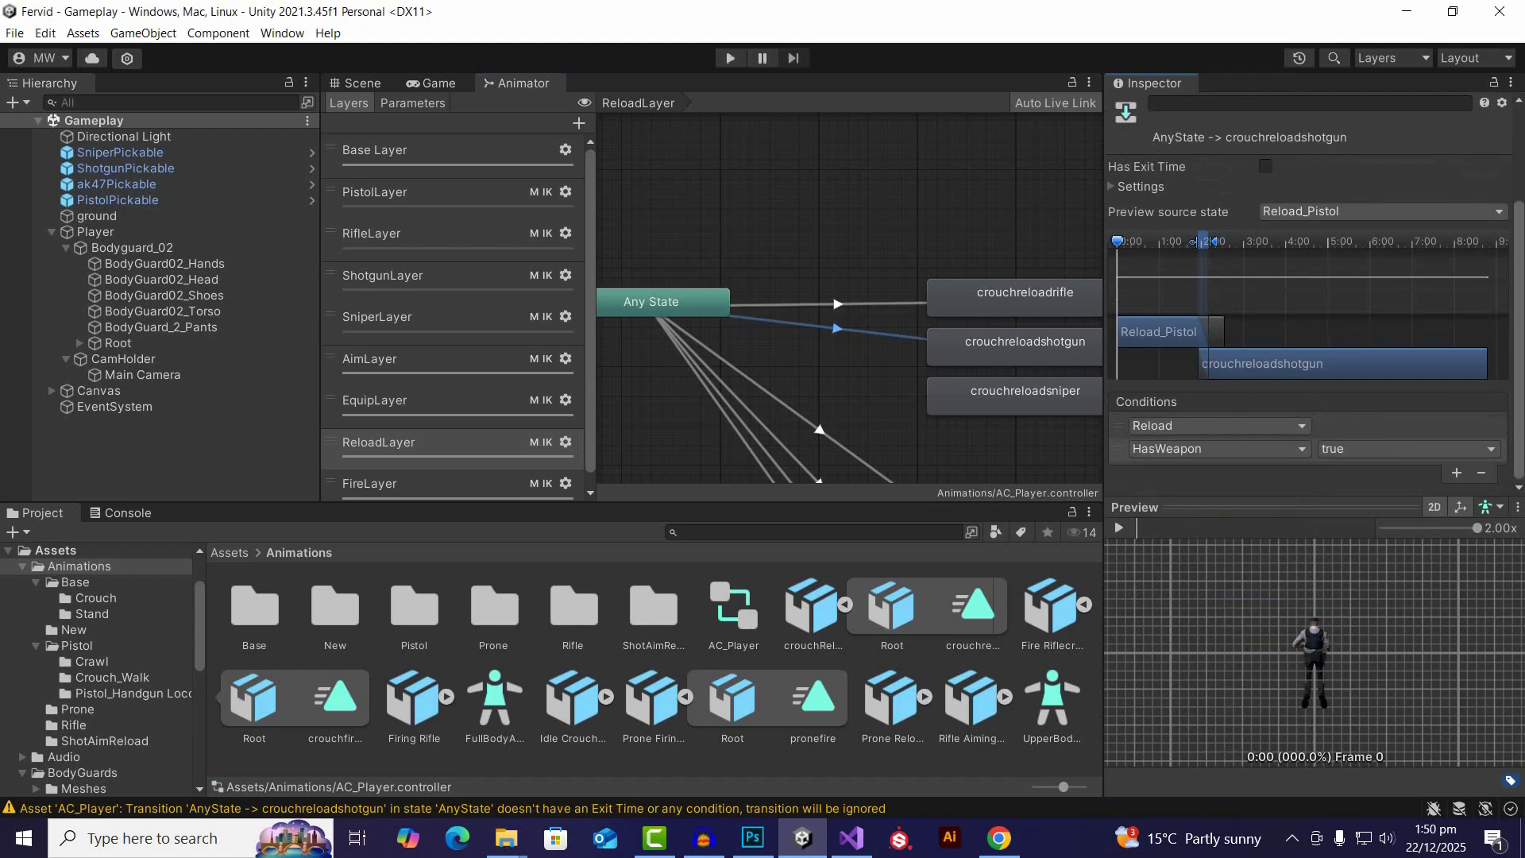
Step: Add a WeaponType Equals 3 condition to the crouchreloadshotgun transition
click(1456, 473)
click(1215, 471)
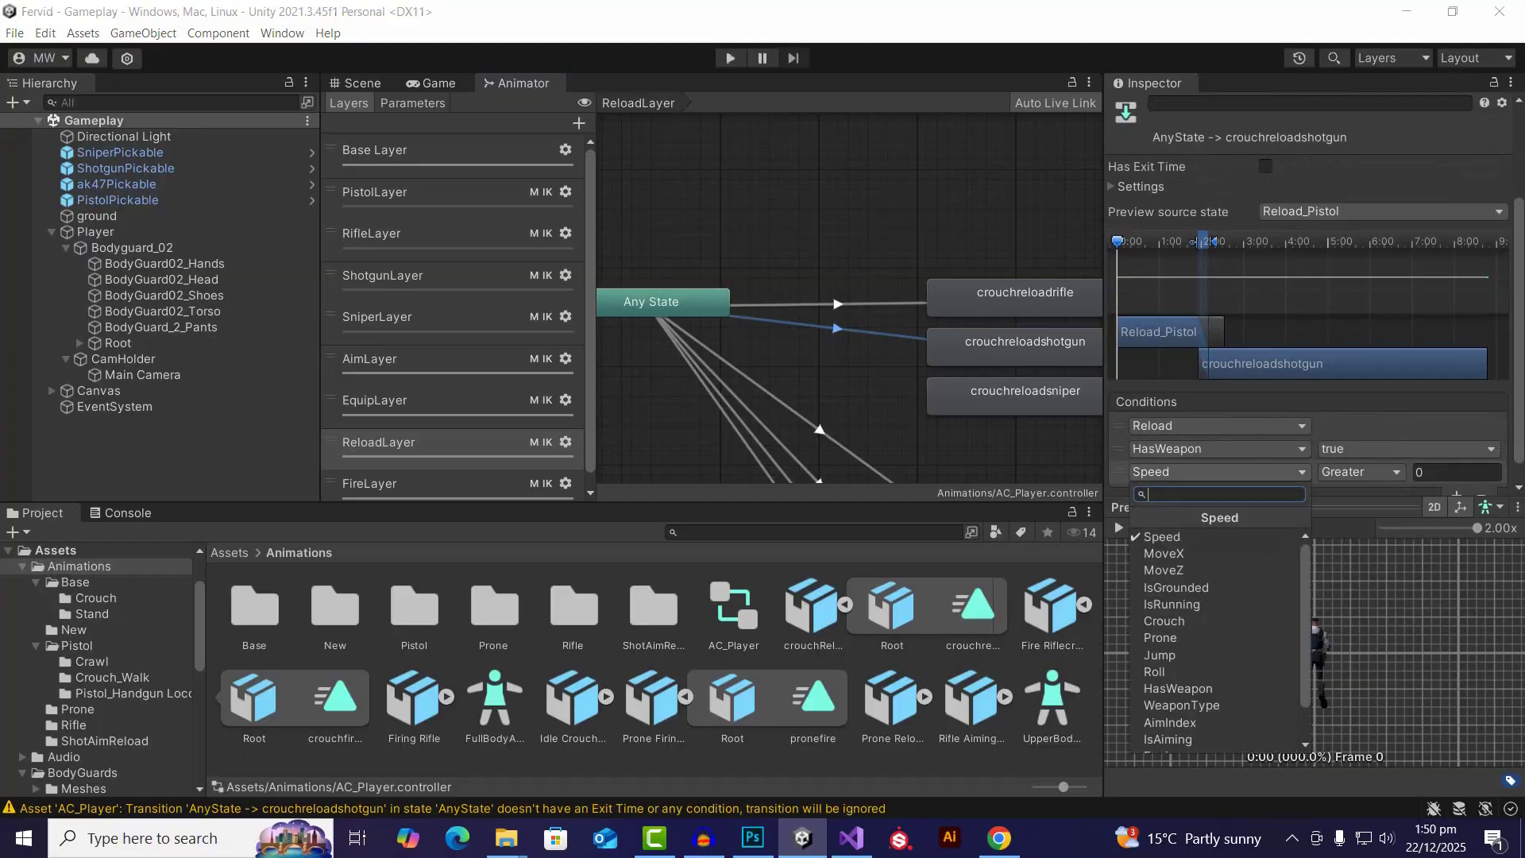
click(1181, 706)
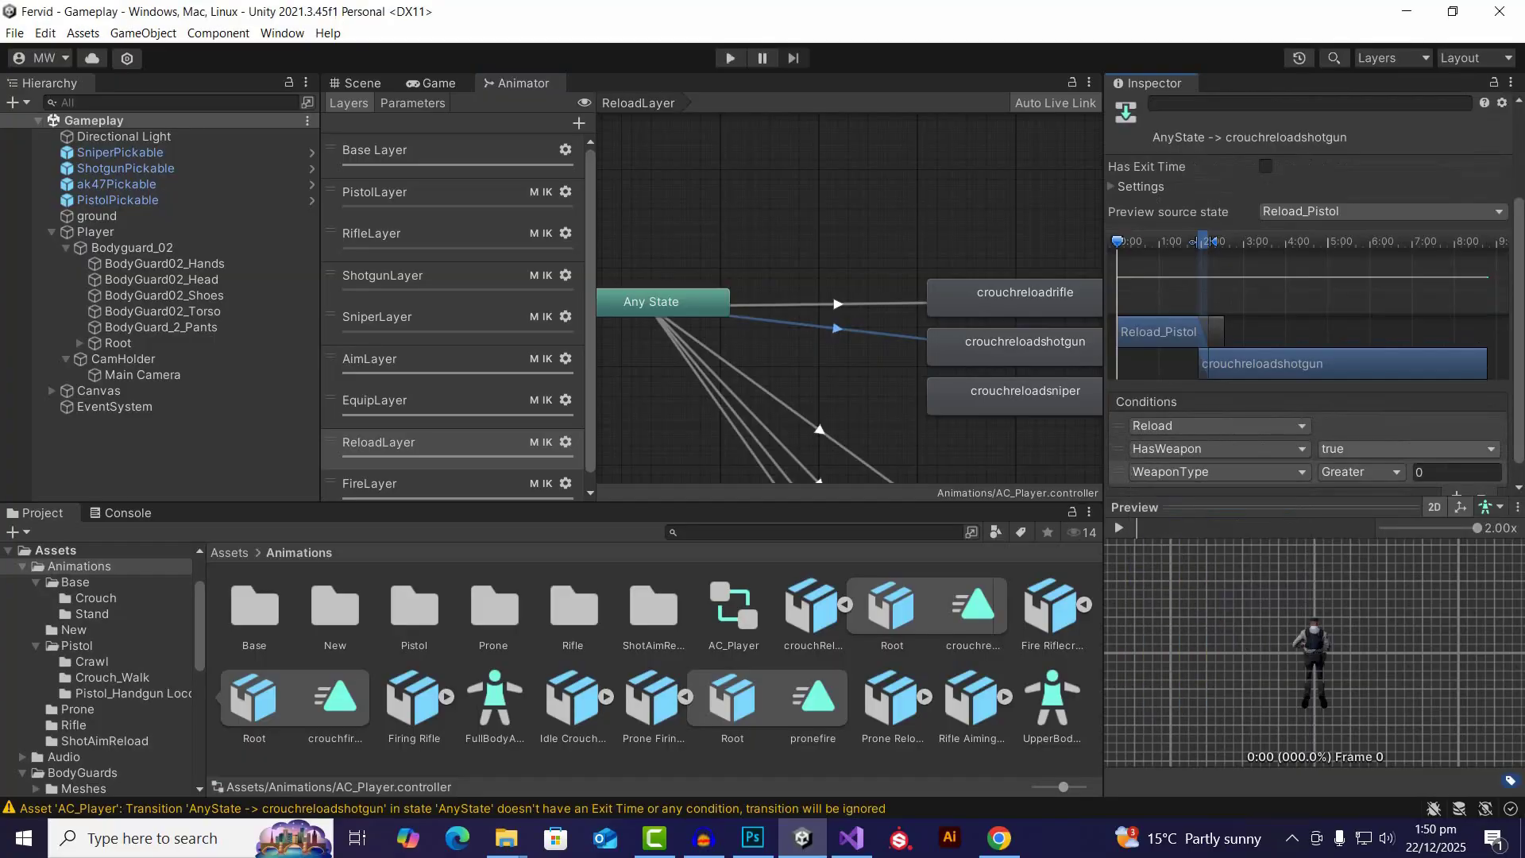
click(1361, 472)
key(Return)
key(Tab)
text(3)
Step: Add Crouch true and Prone false conditions to the crouchreloadshotgun transition
drag(1519, 389, 1518, 409)
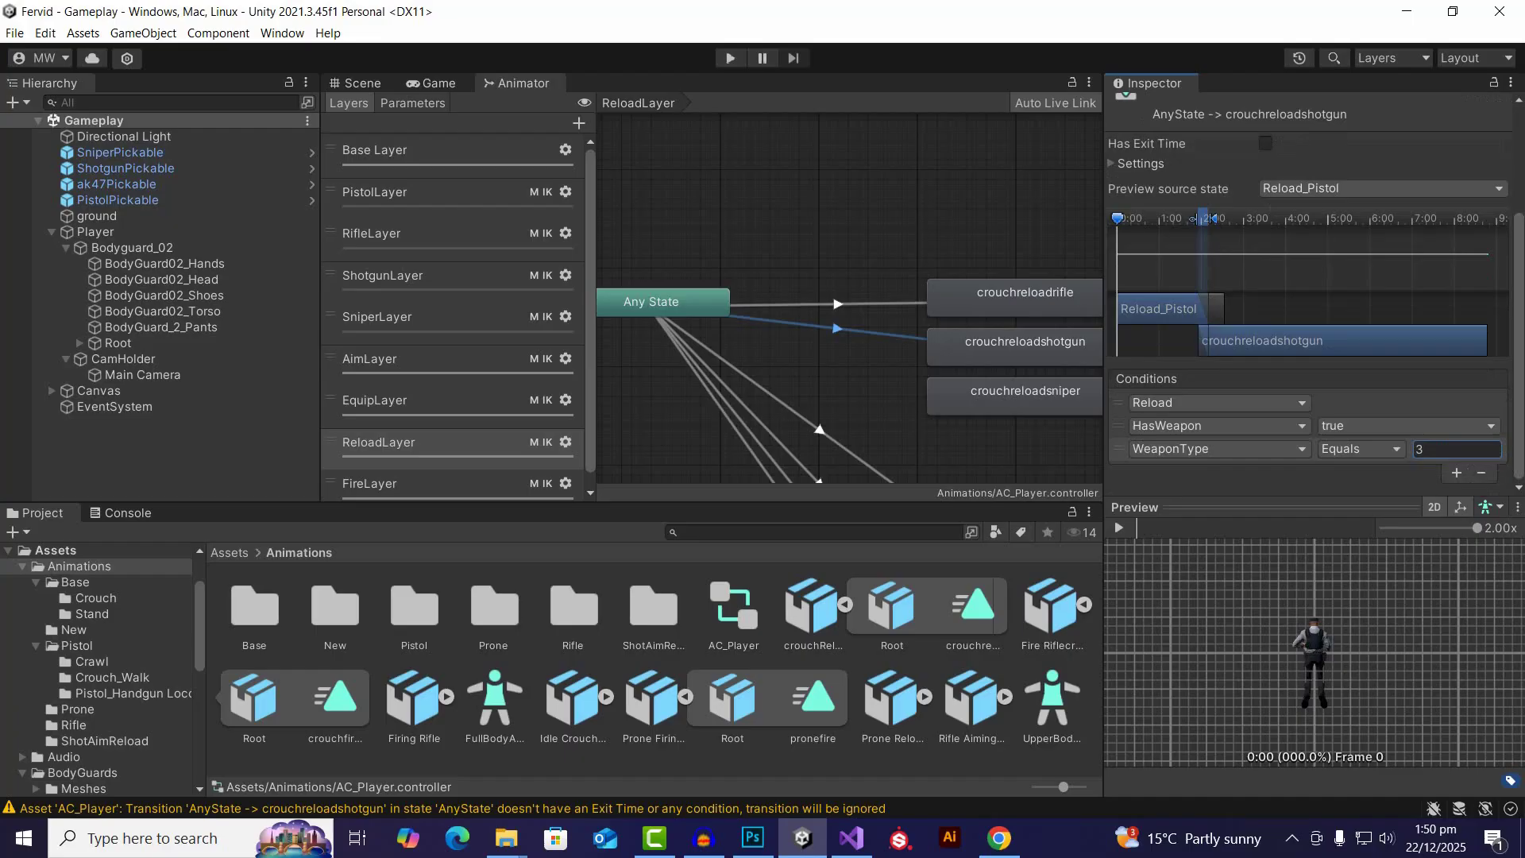
click(1456, 473)
click(1216, 472)
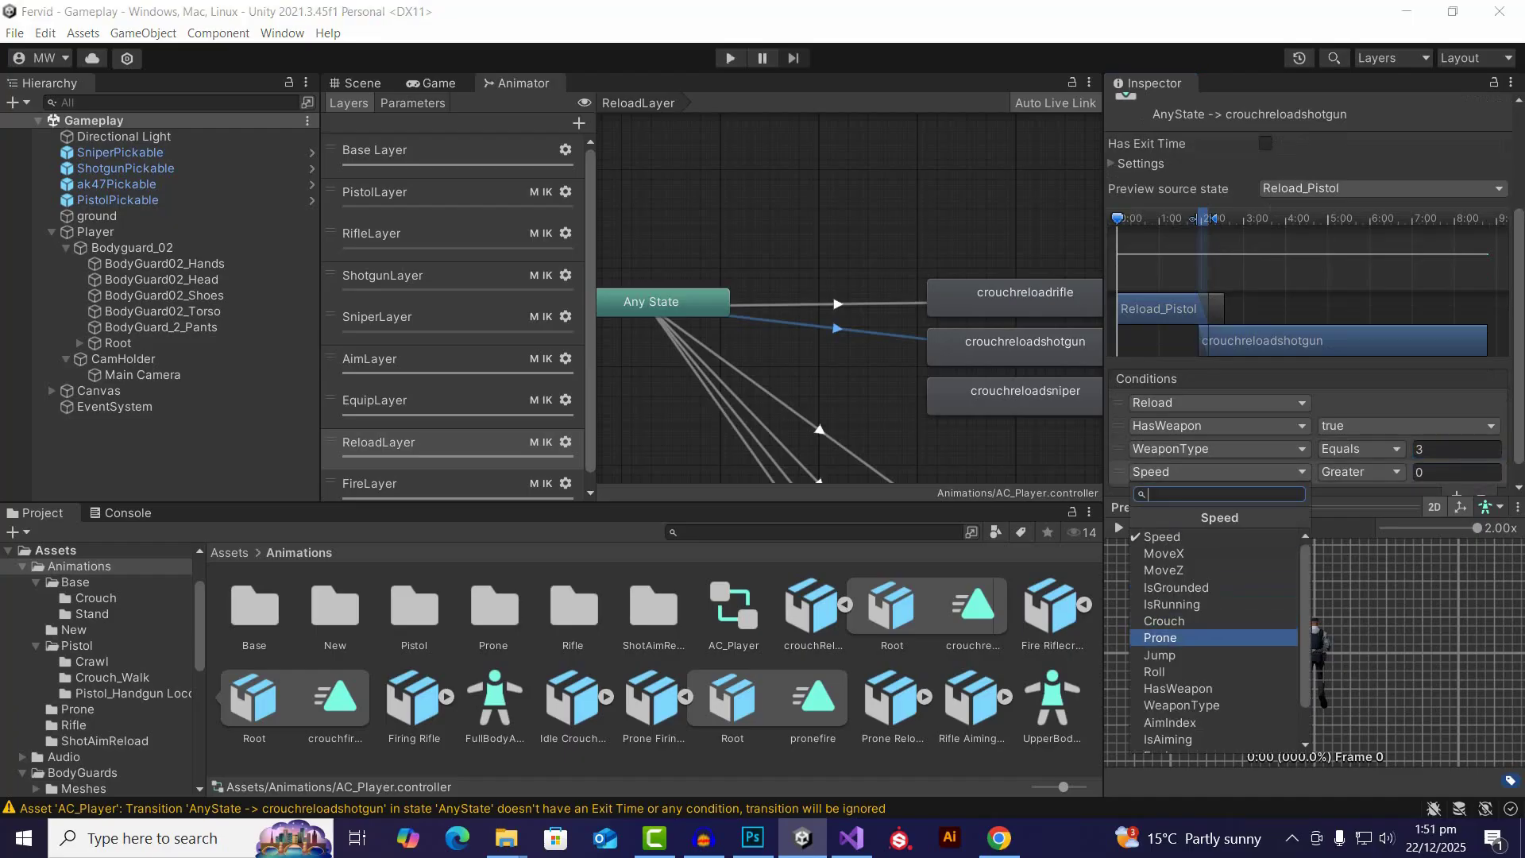
click(1164, 620)
scroll(1311, 357, down, 1)
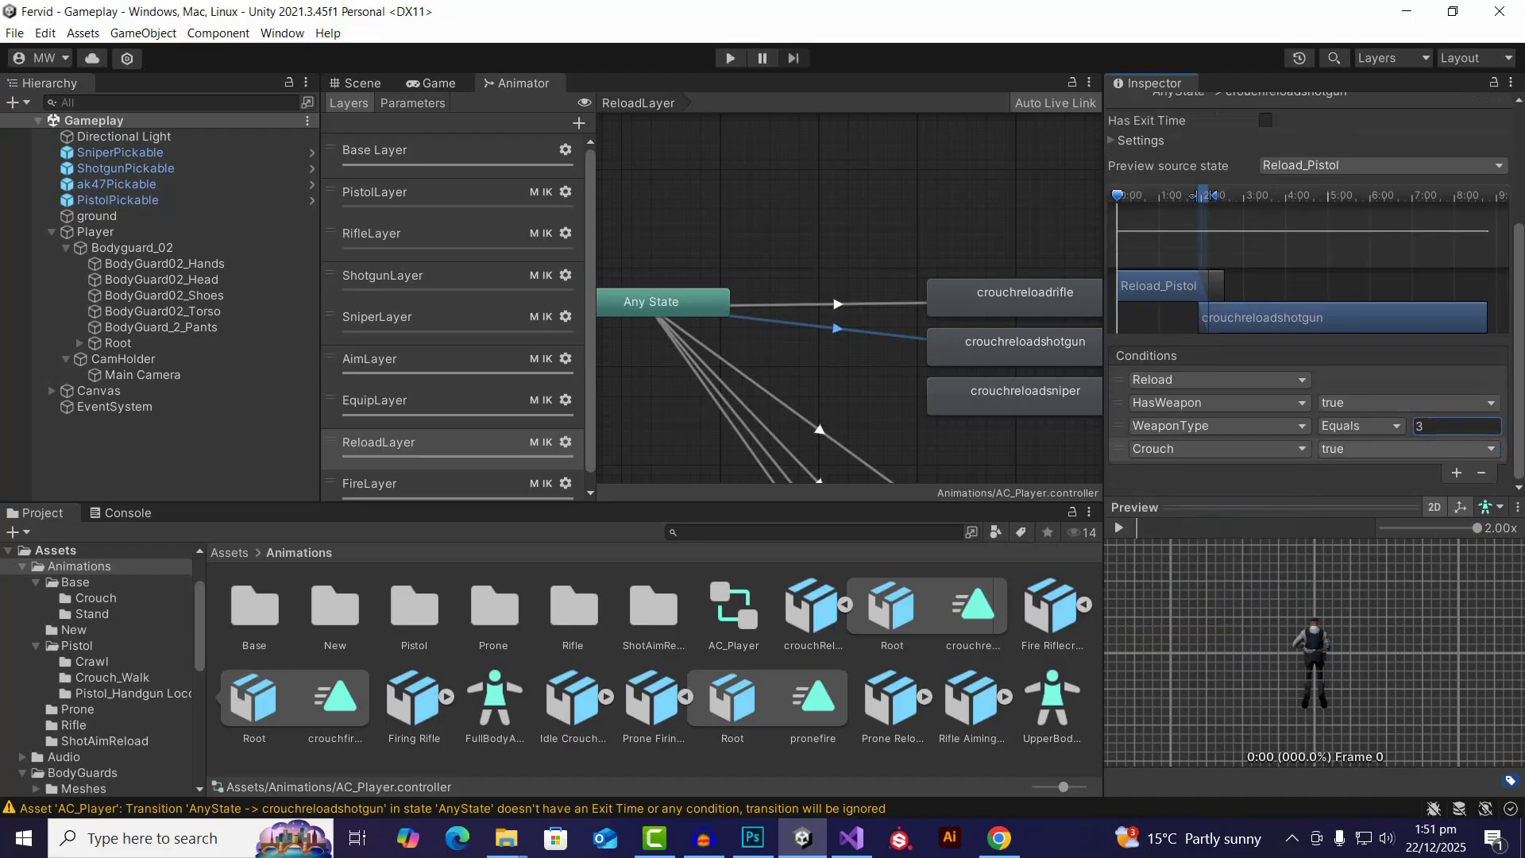
click(1456, 473)
click(1215, 472)
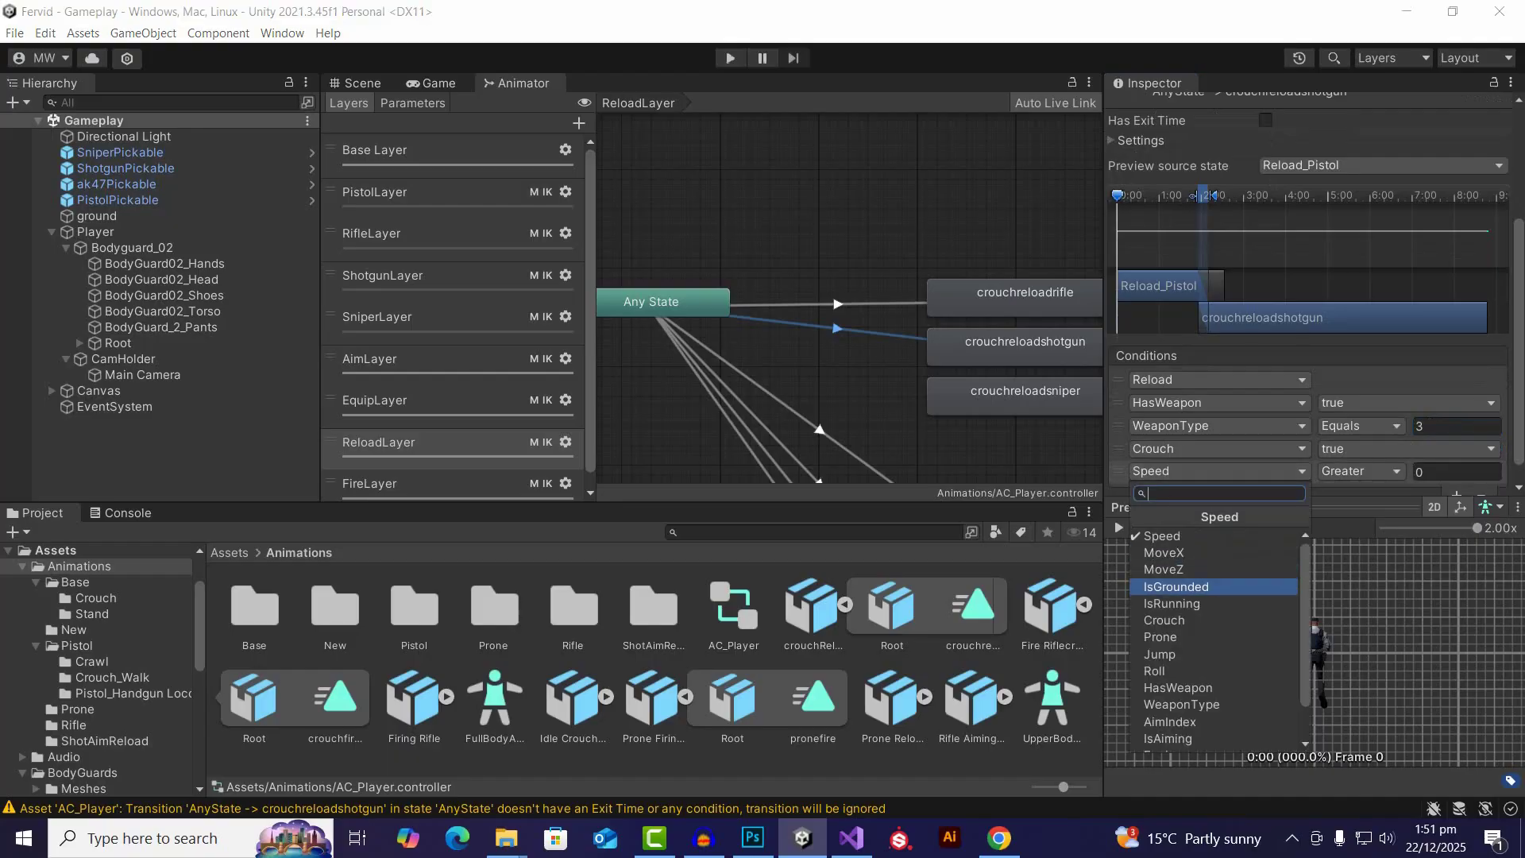
click(1161, 637)
click(1406, 471)
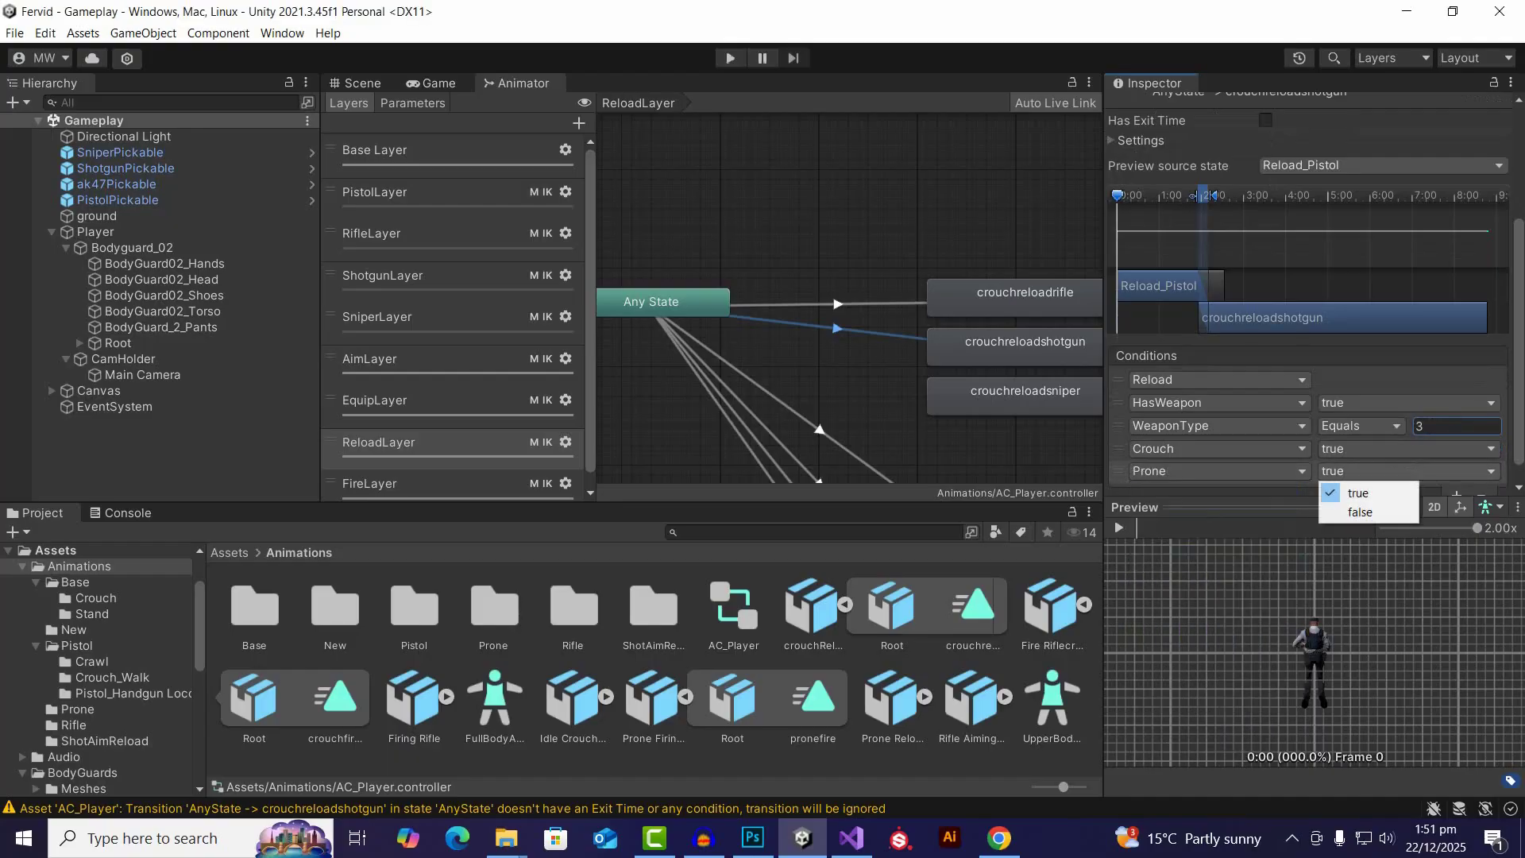
click(1406, 471)
click(1407, 471)
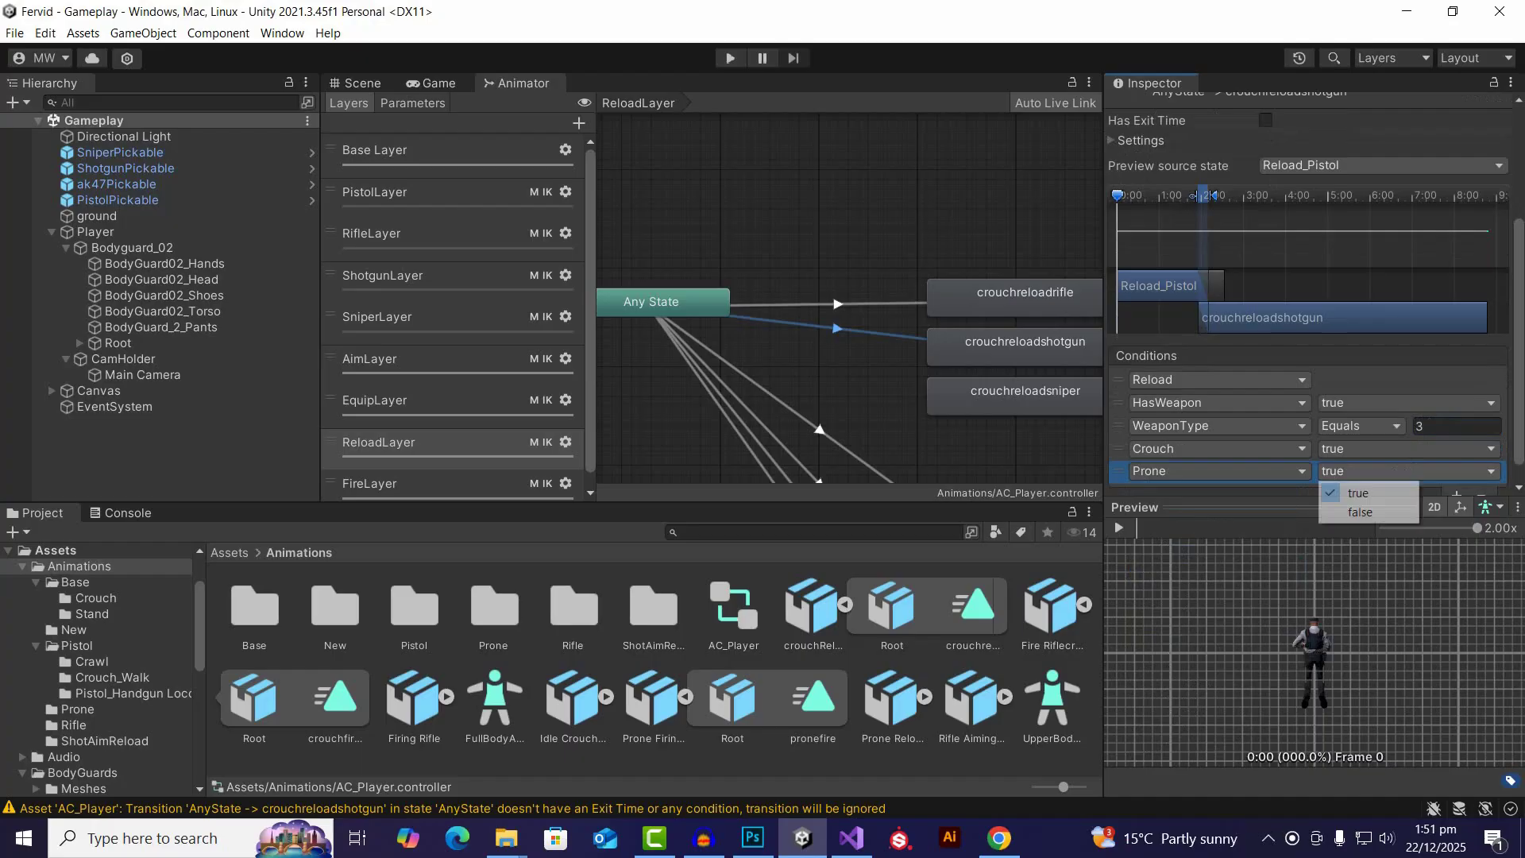
click(1361, 512)
Step: Create a transition from Any State to the crouchreloadsniper state
right_click(703, 305)
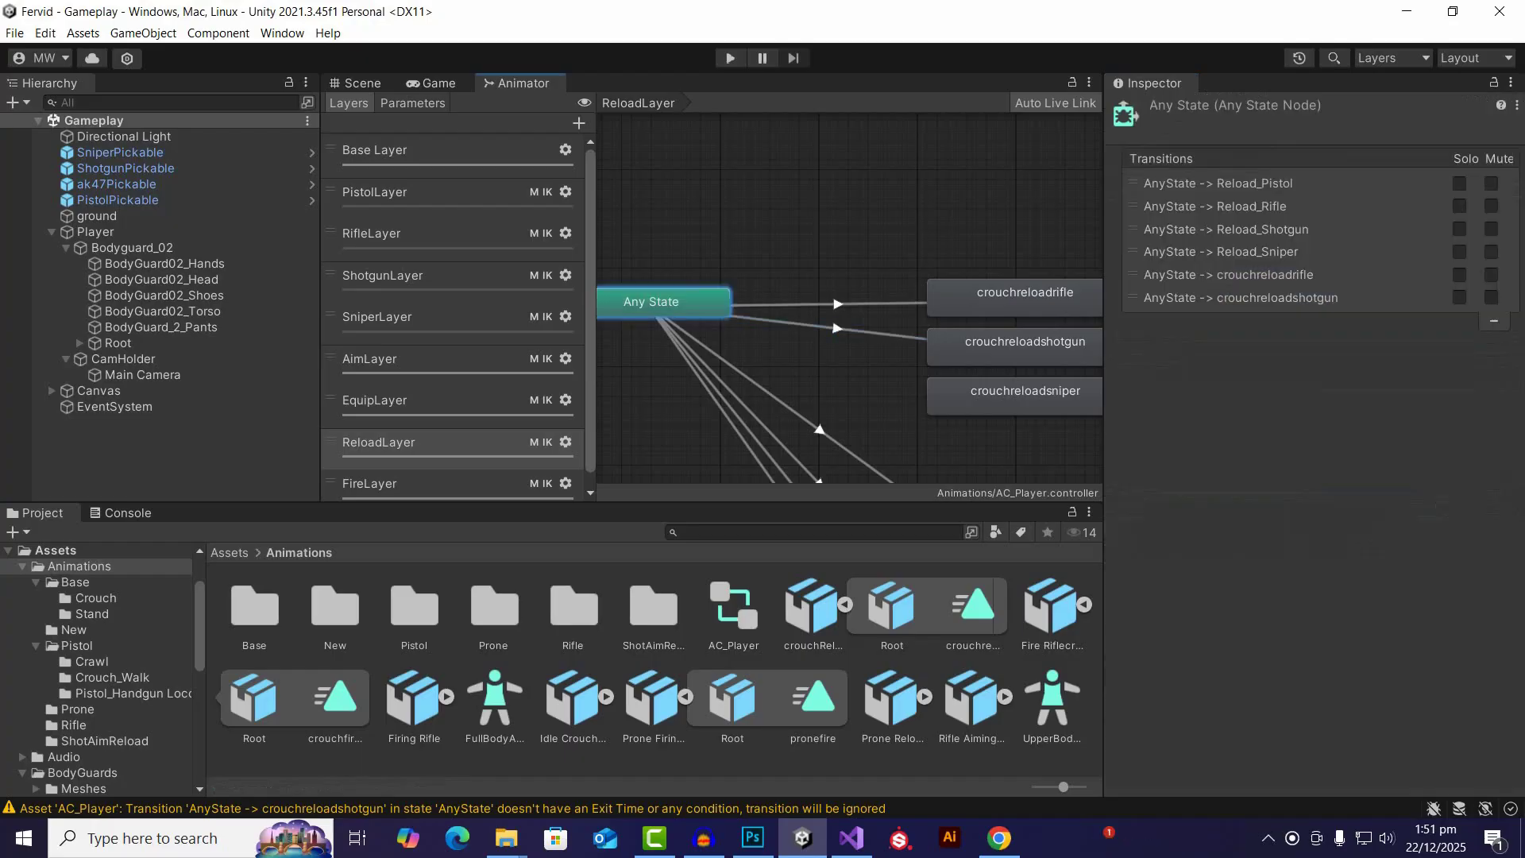
click(755, 317)
click(985, 394)
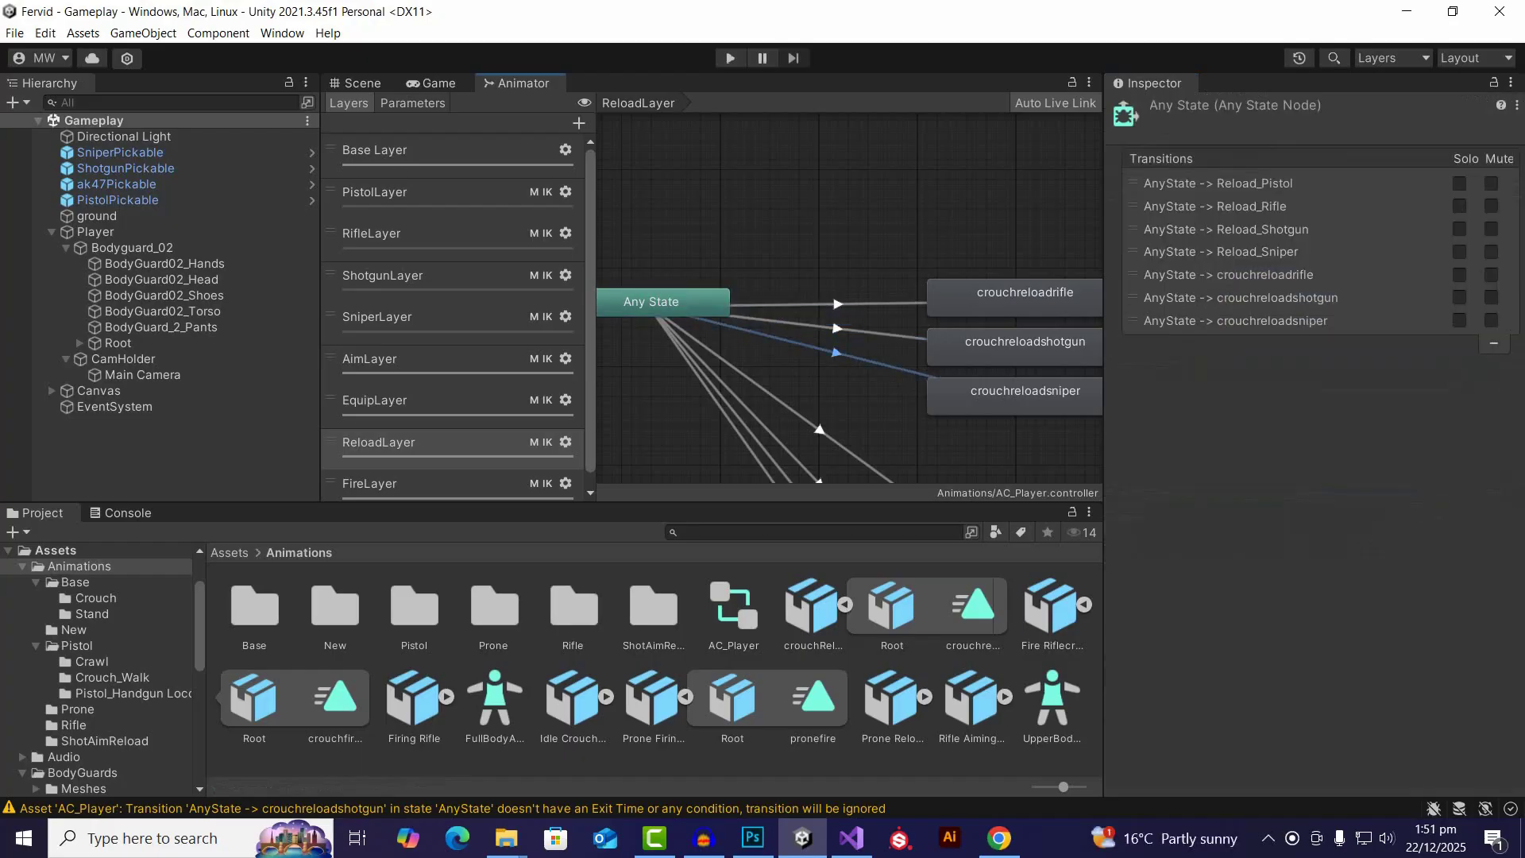
Step: Add Reload and Crouch true conditions to the Any State to crouchreloadsniper transition
scroll(1310, 318, down, 4)
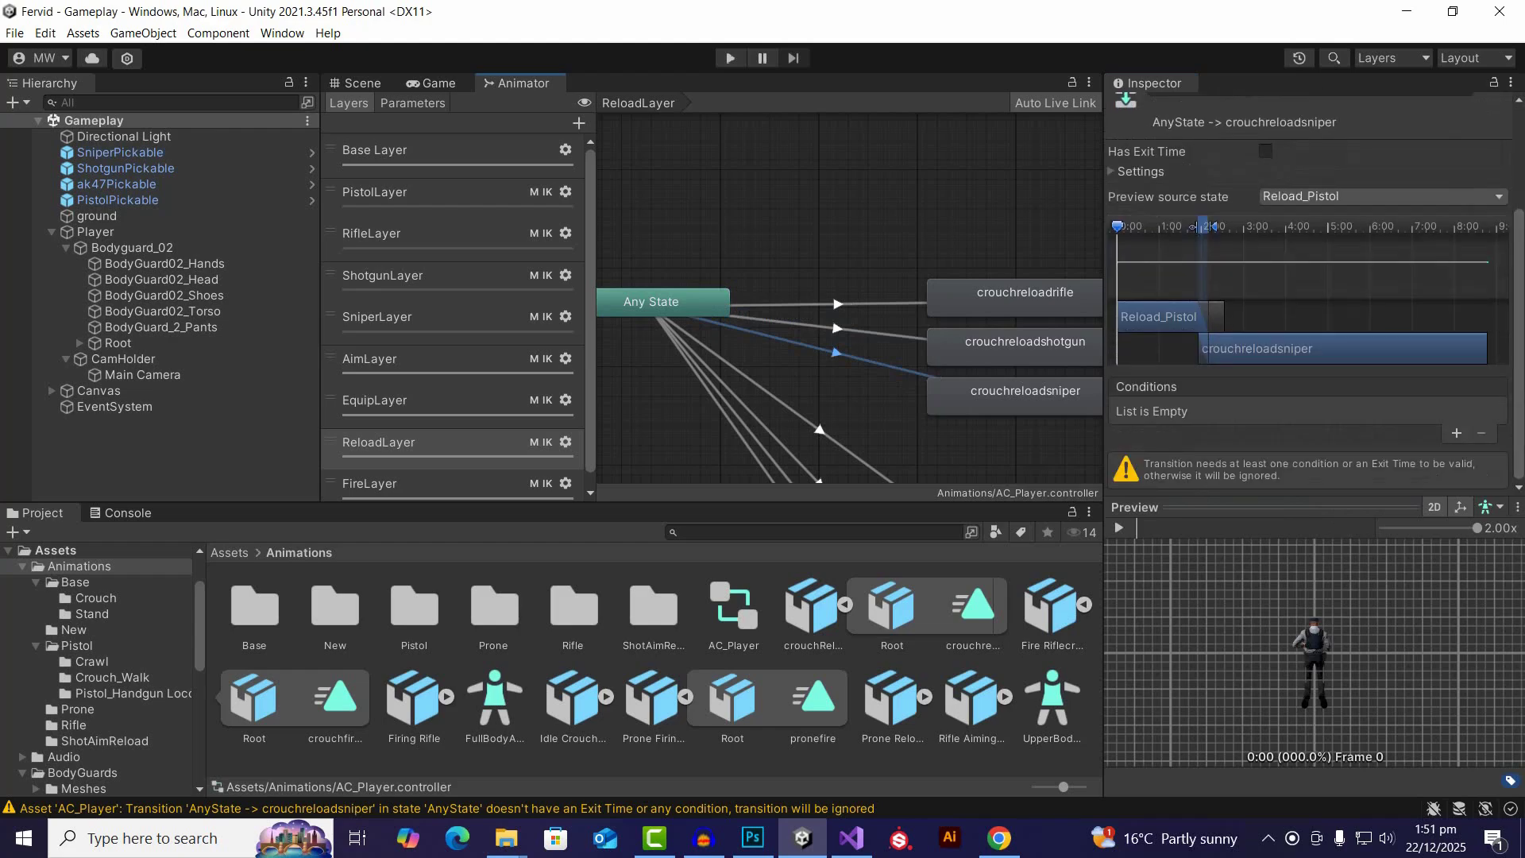
click(1456, 433)
click(1220, 449)
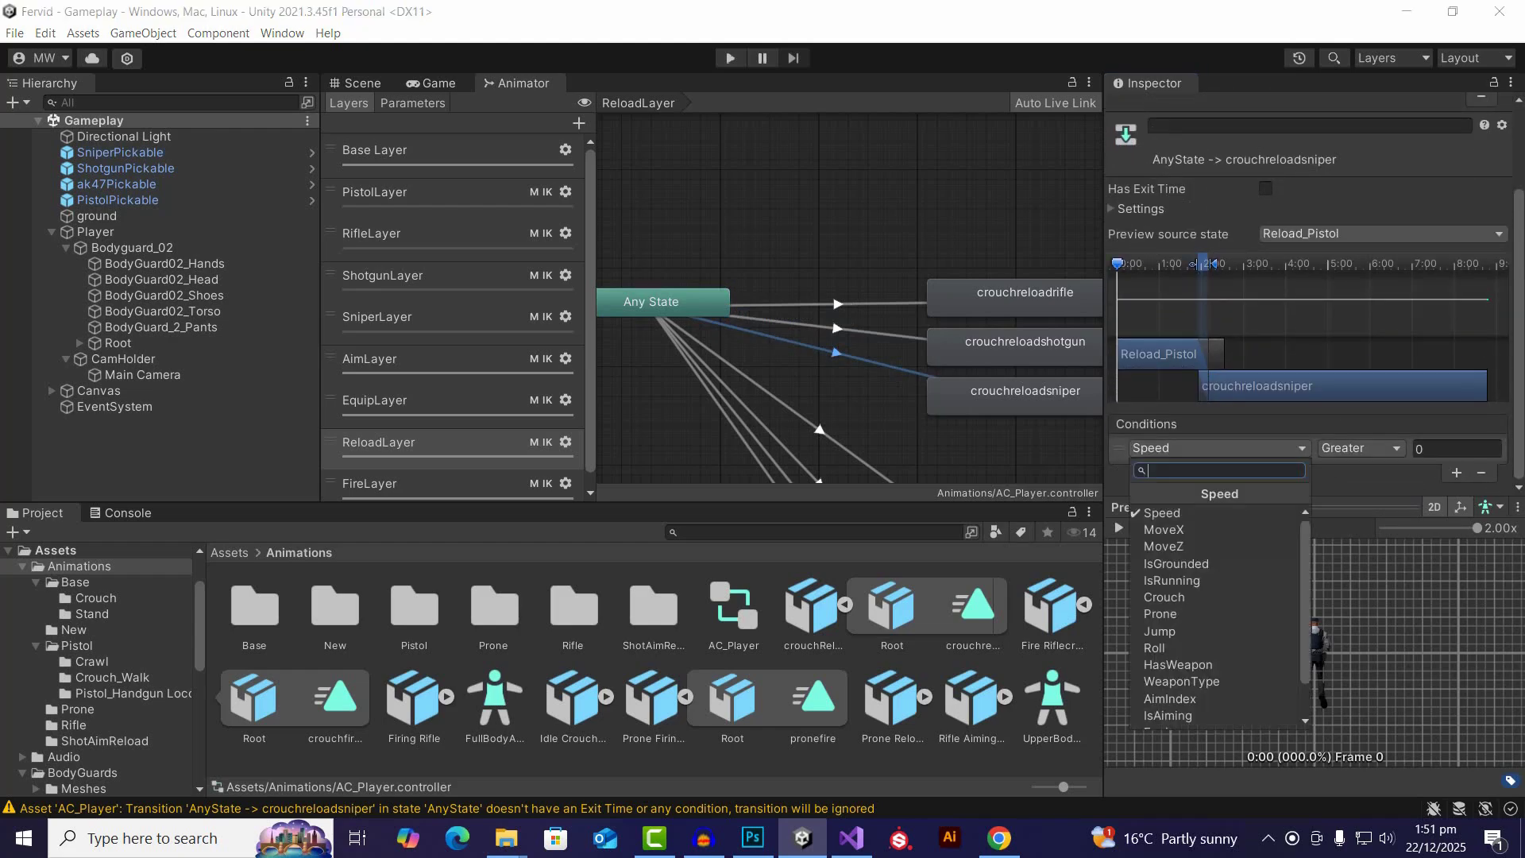
scroll(1183, 711, down, 2)
click(1184, 705)
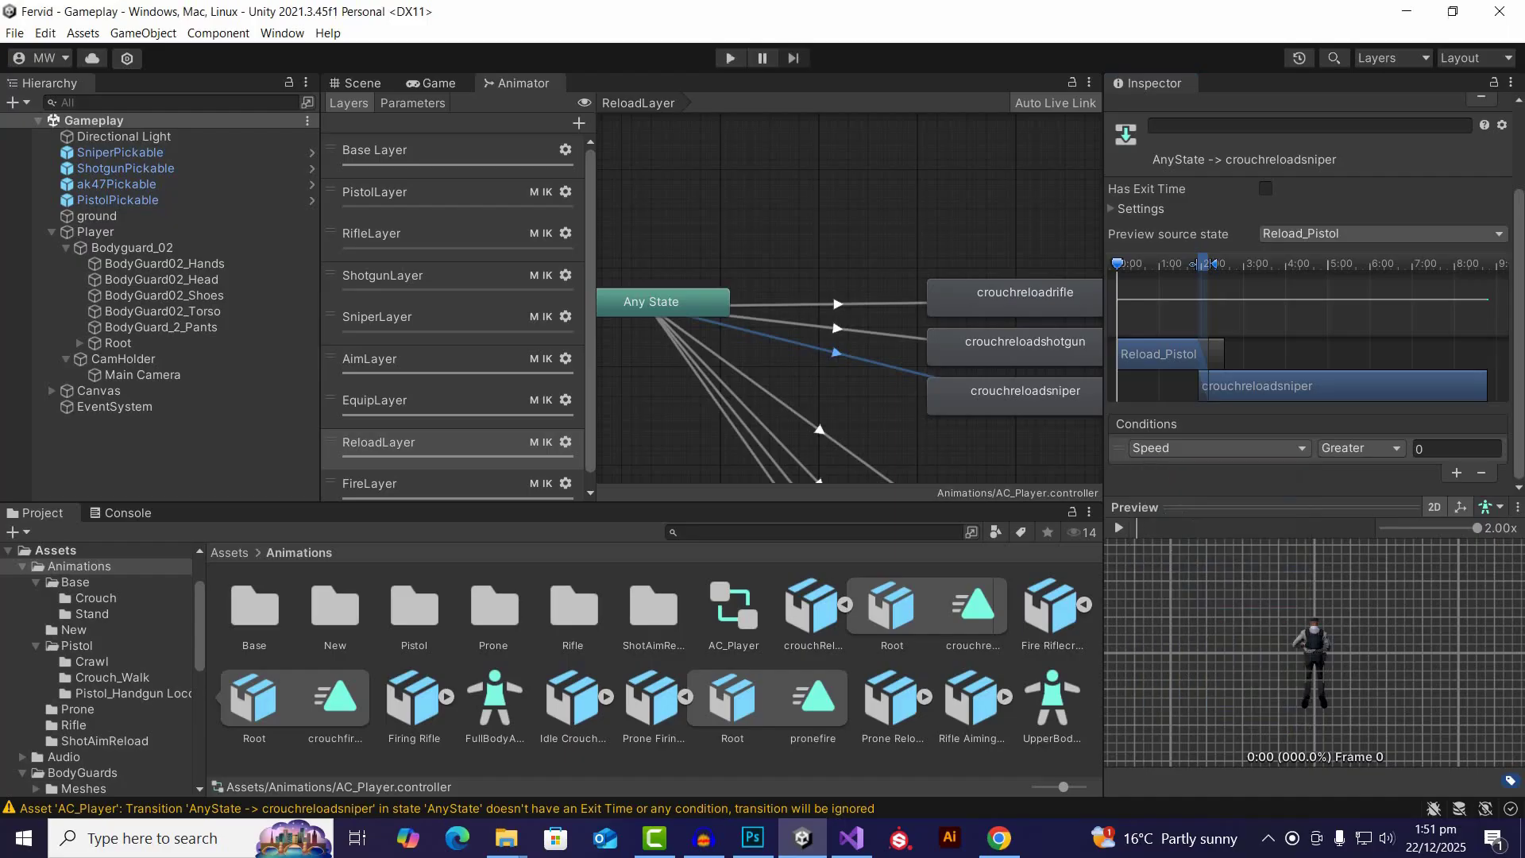
click(1457, 473)
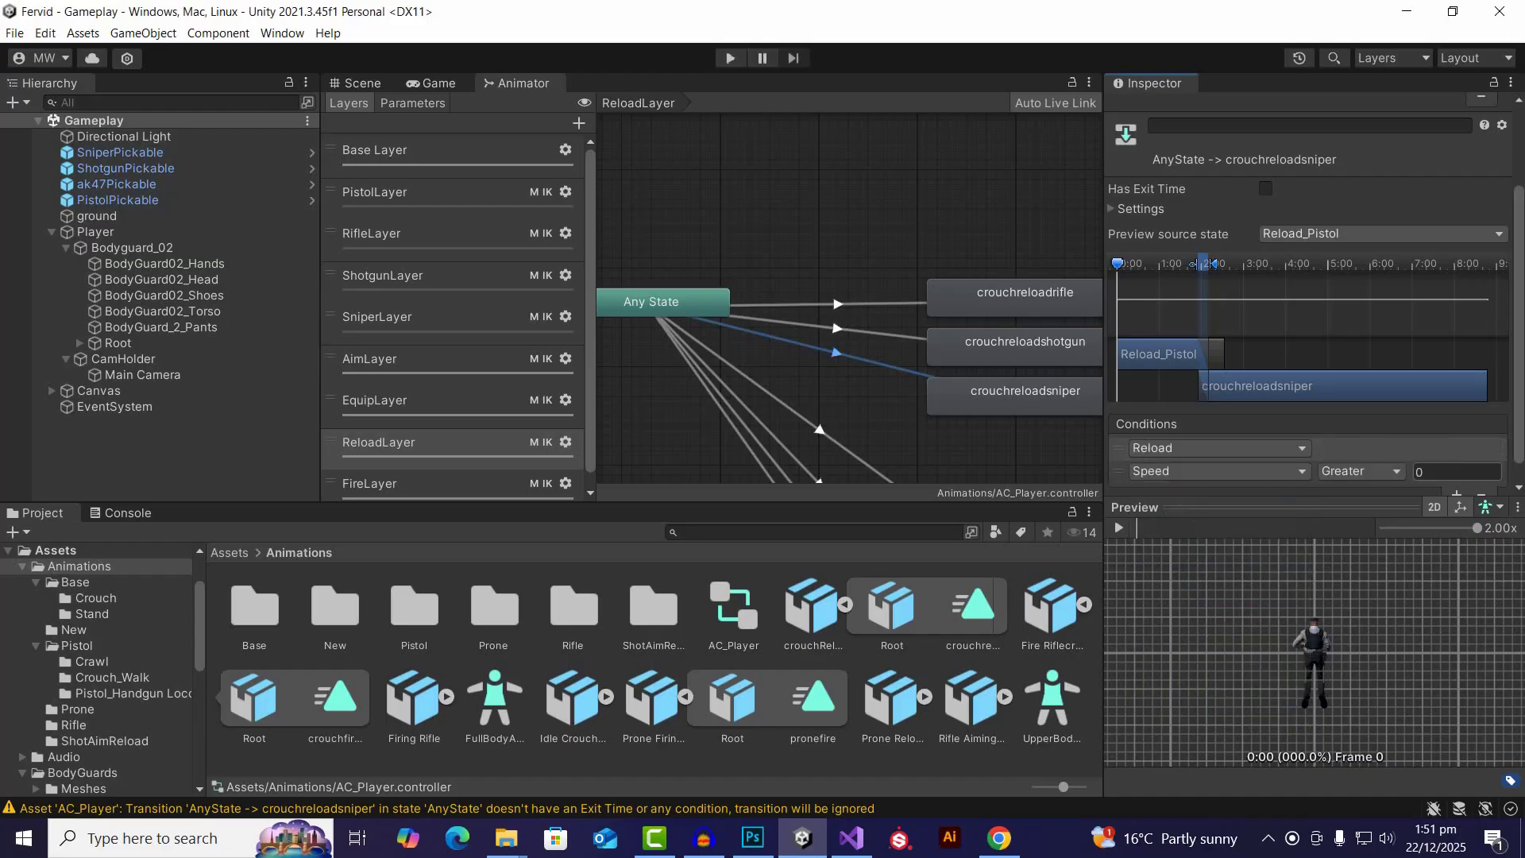
scroll(1456, 472, down, 1)
click(1218, 449)
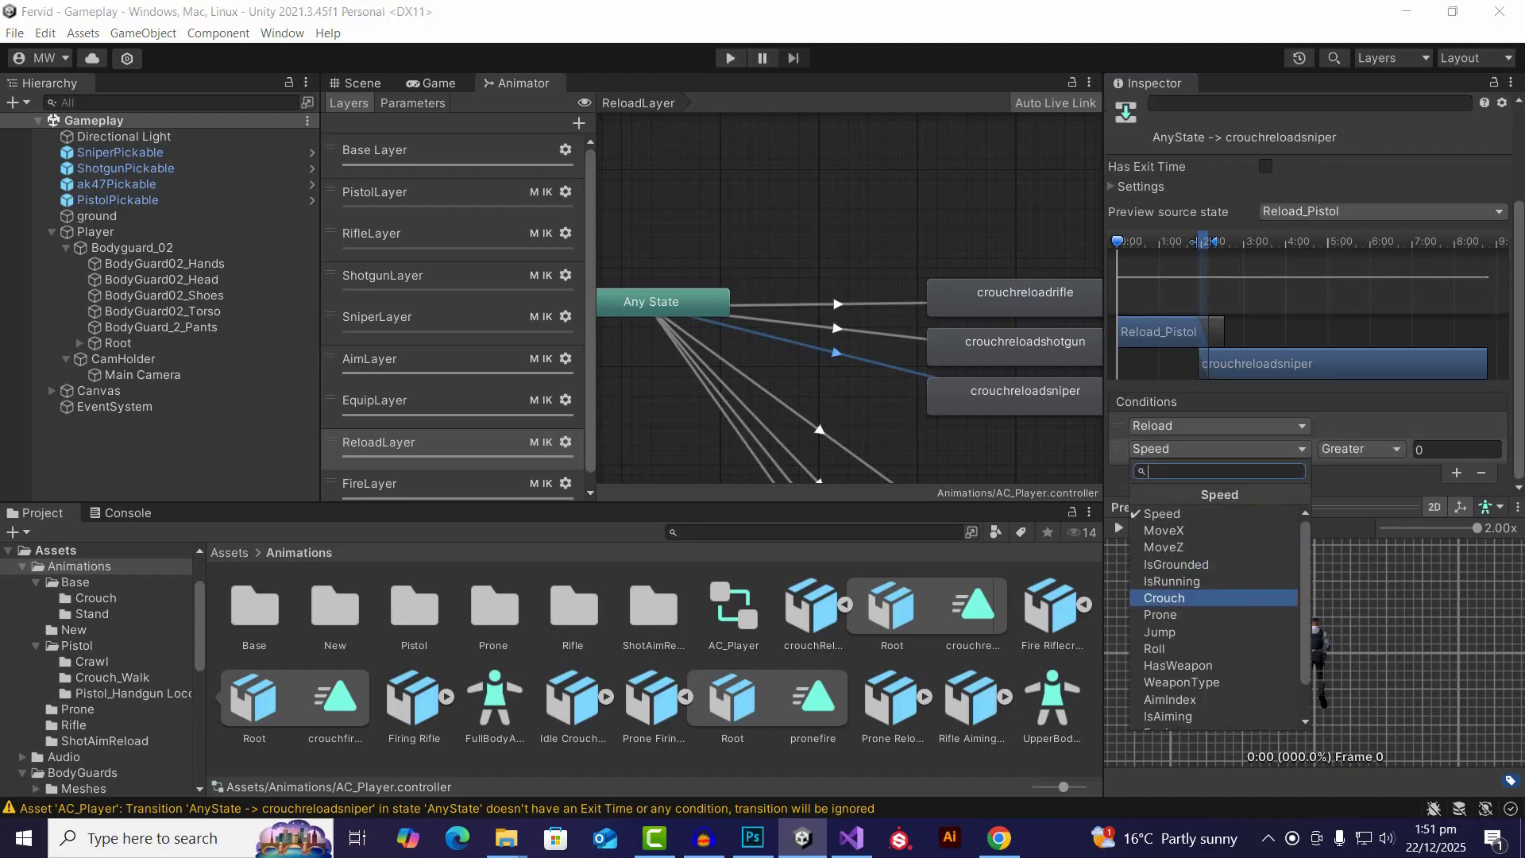
scroll(1216, 580, down, 2)
click(1165, 552)
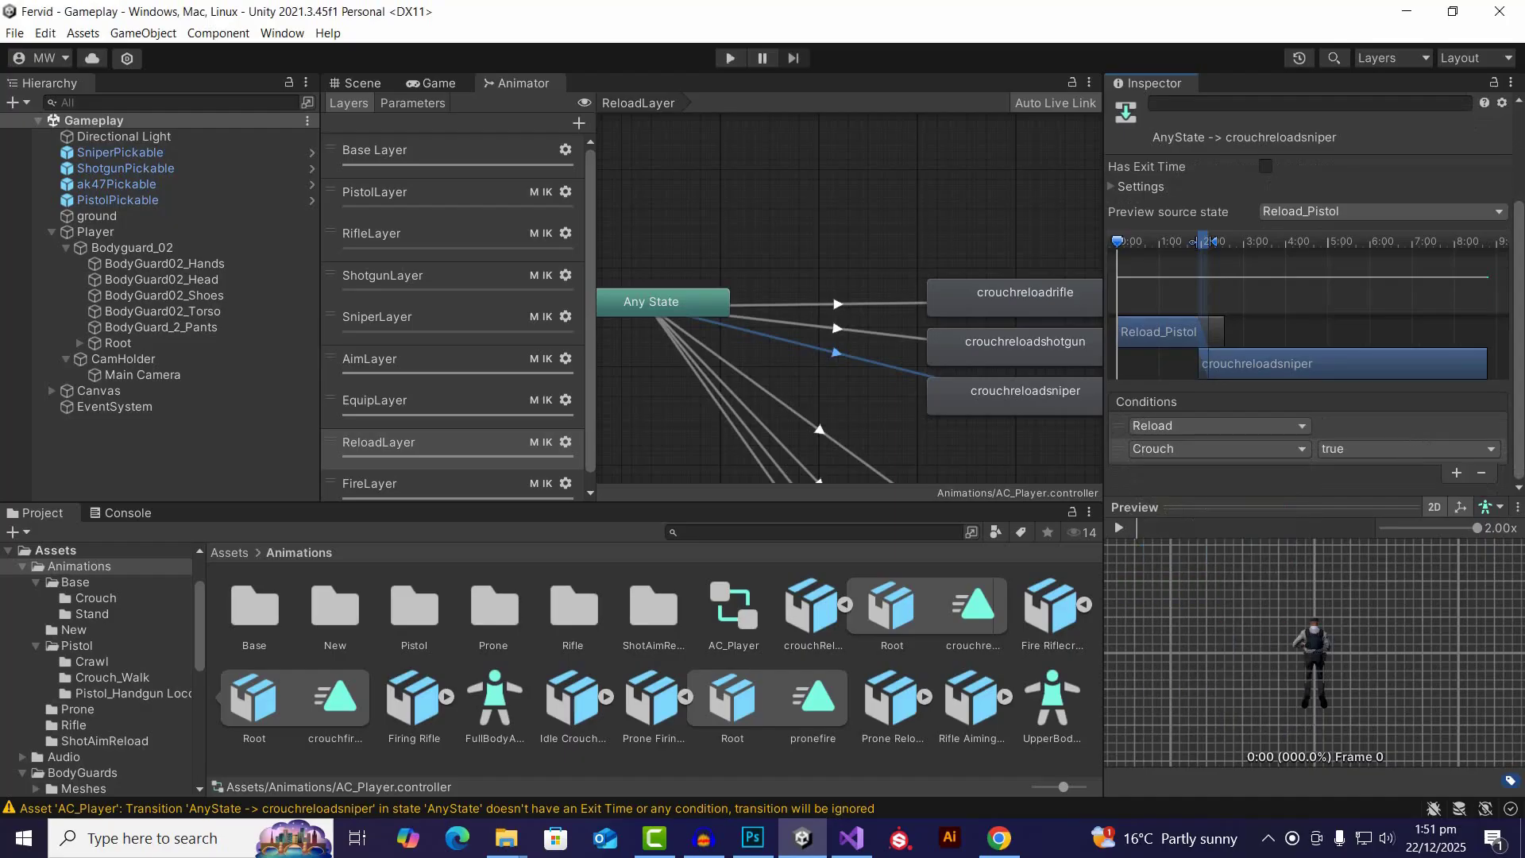
Step: Add Prone false and HasWeapon true conditions to the crouchreloadsniper transition
click(1456, 473)
click(1218, 472)
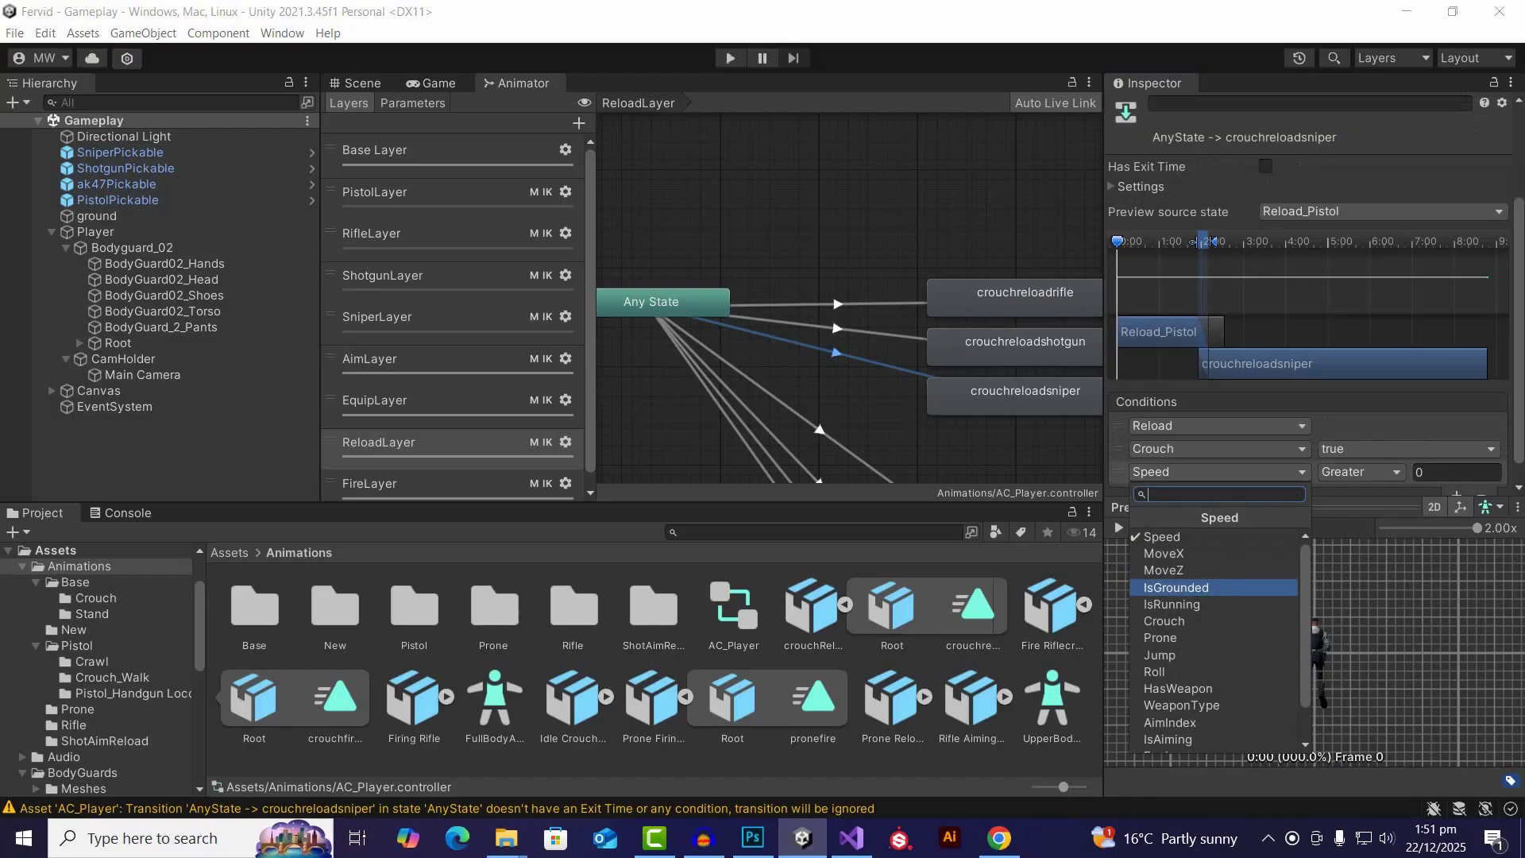
scroll(1215, 699, down, 1)
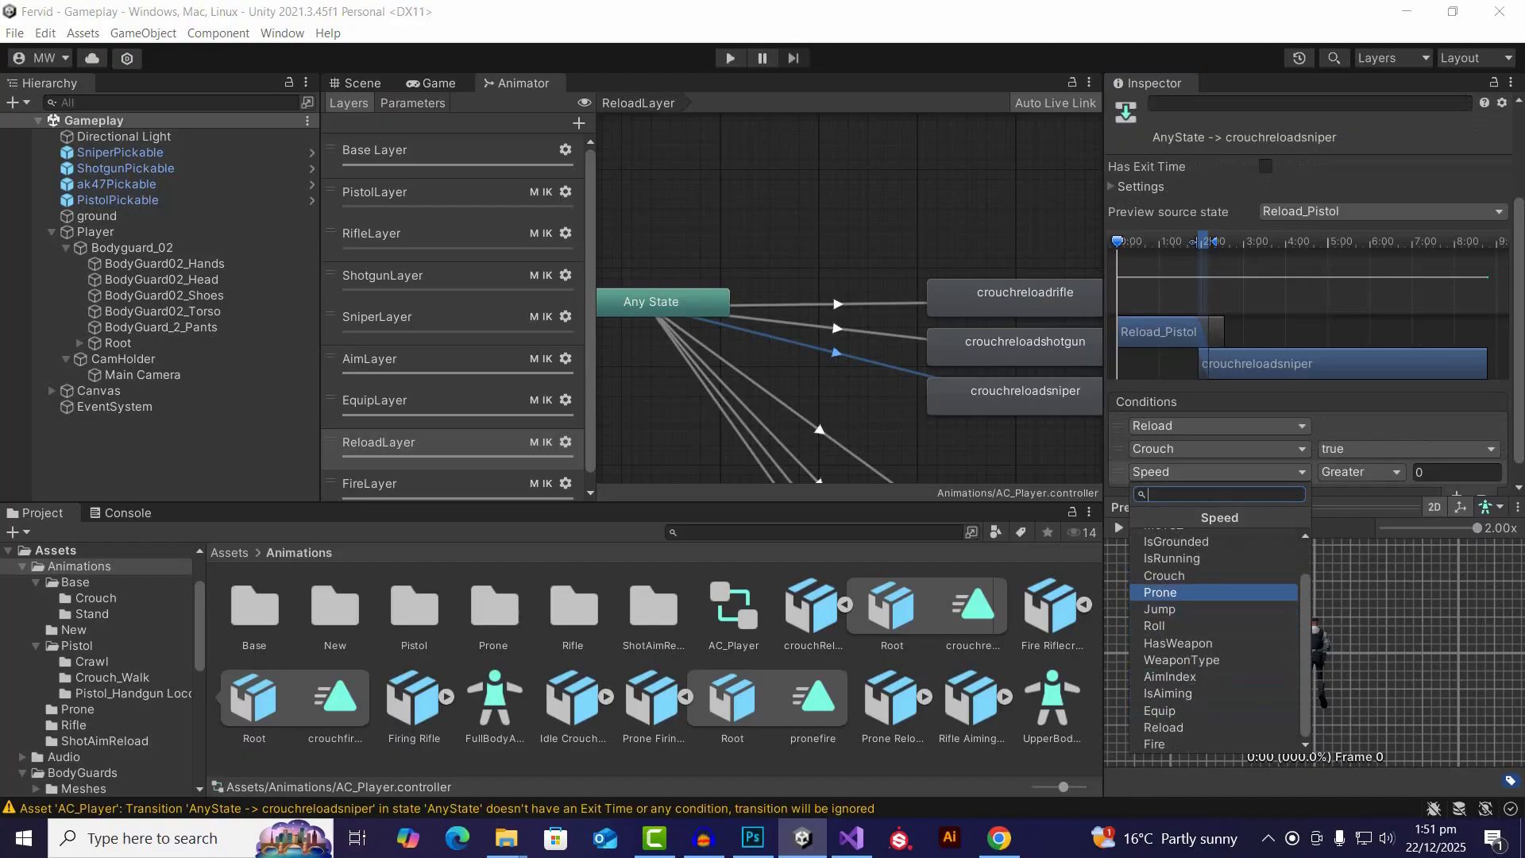
click(1160, 592)
click(1351, 472)
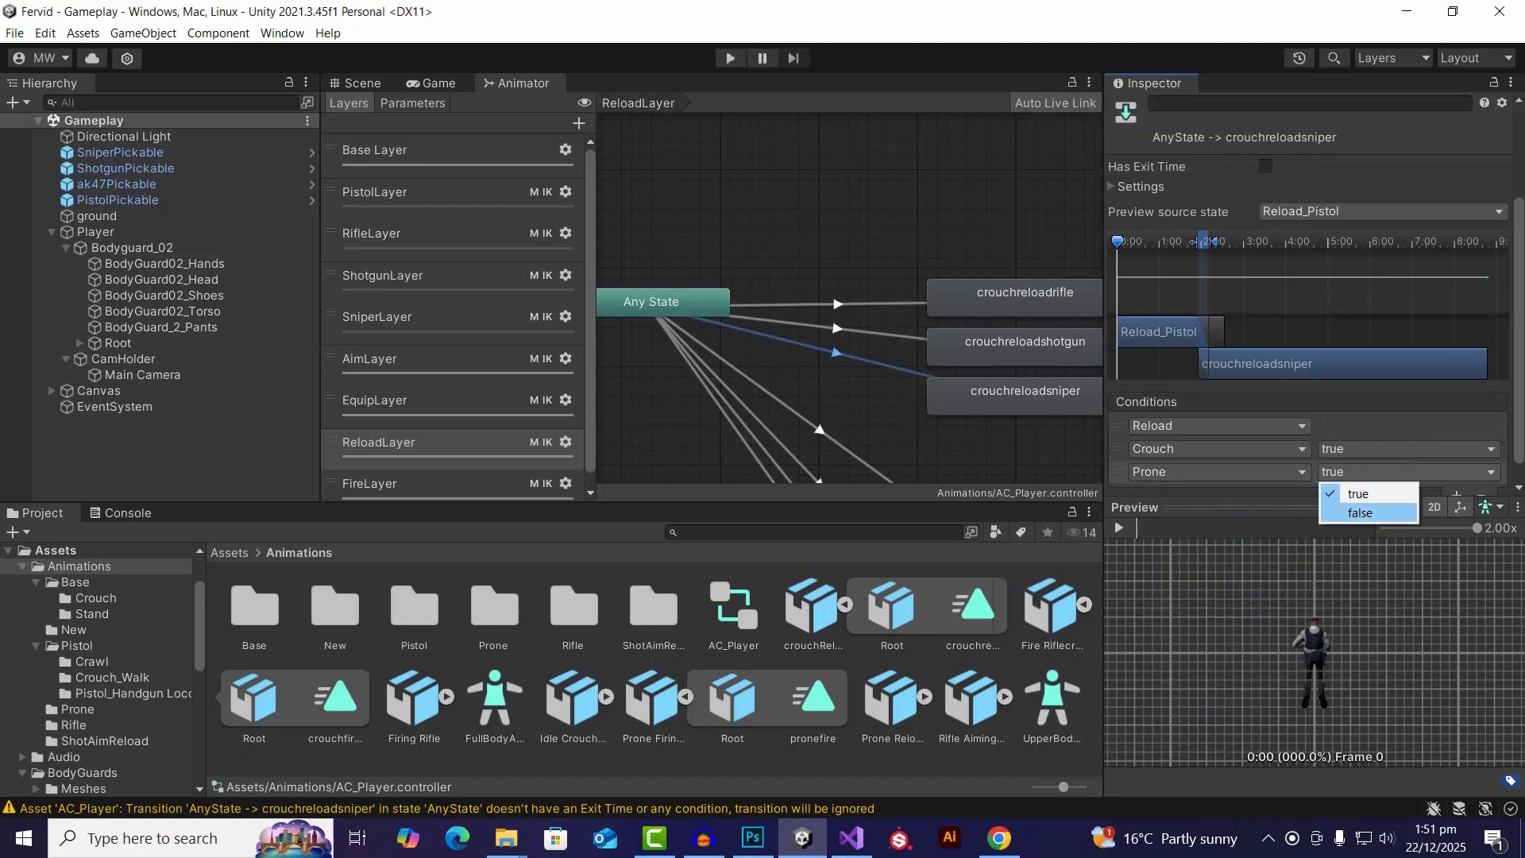
click(1358, 515)
scroll(1358, 508, down, 1)
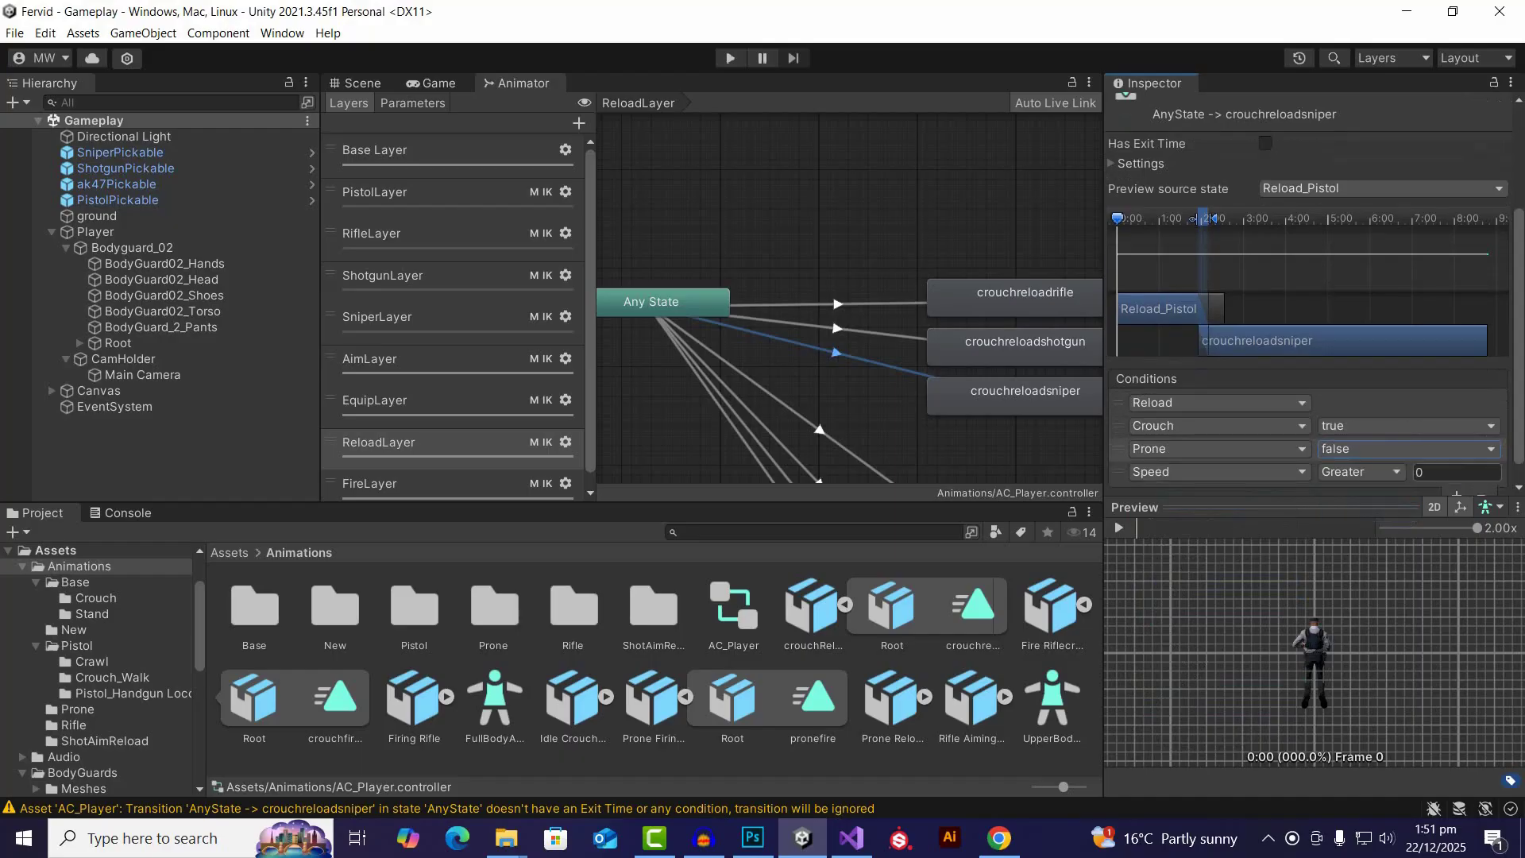
click(1456, 473)
click(1218, 472)
scroll(1184, 609, down, 1)
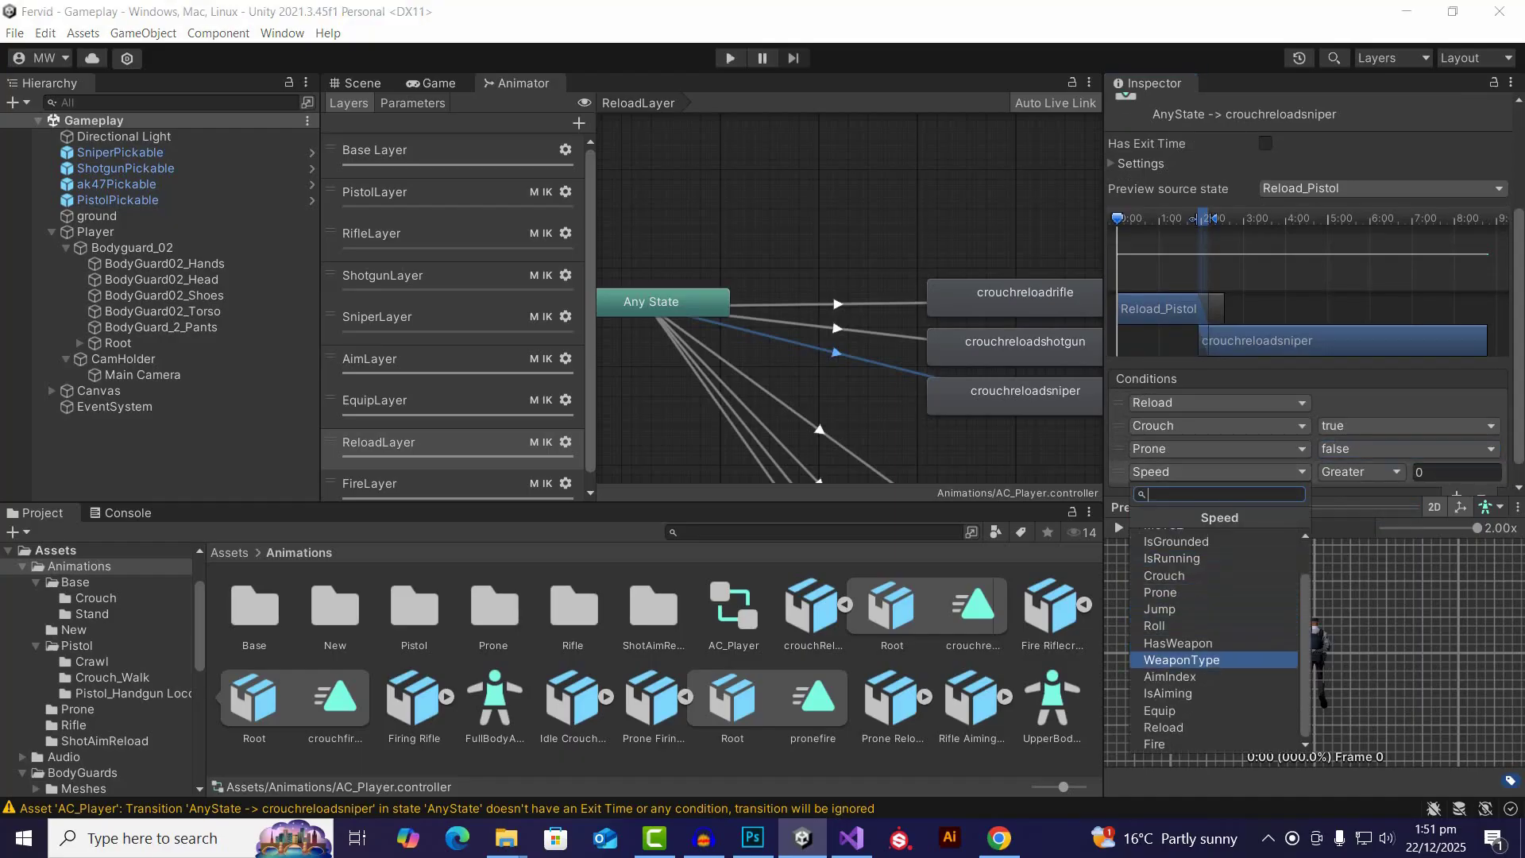
click(1178, 643)
Step: Add a WeaponType Equals 4 condition to the crouchreloadsniper transition
scroll(1406, 449, down, 1)
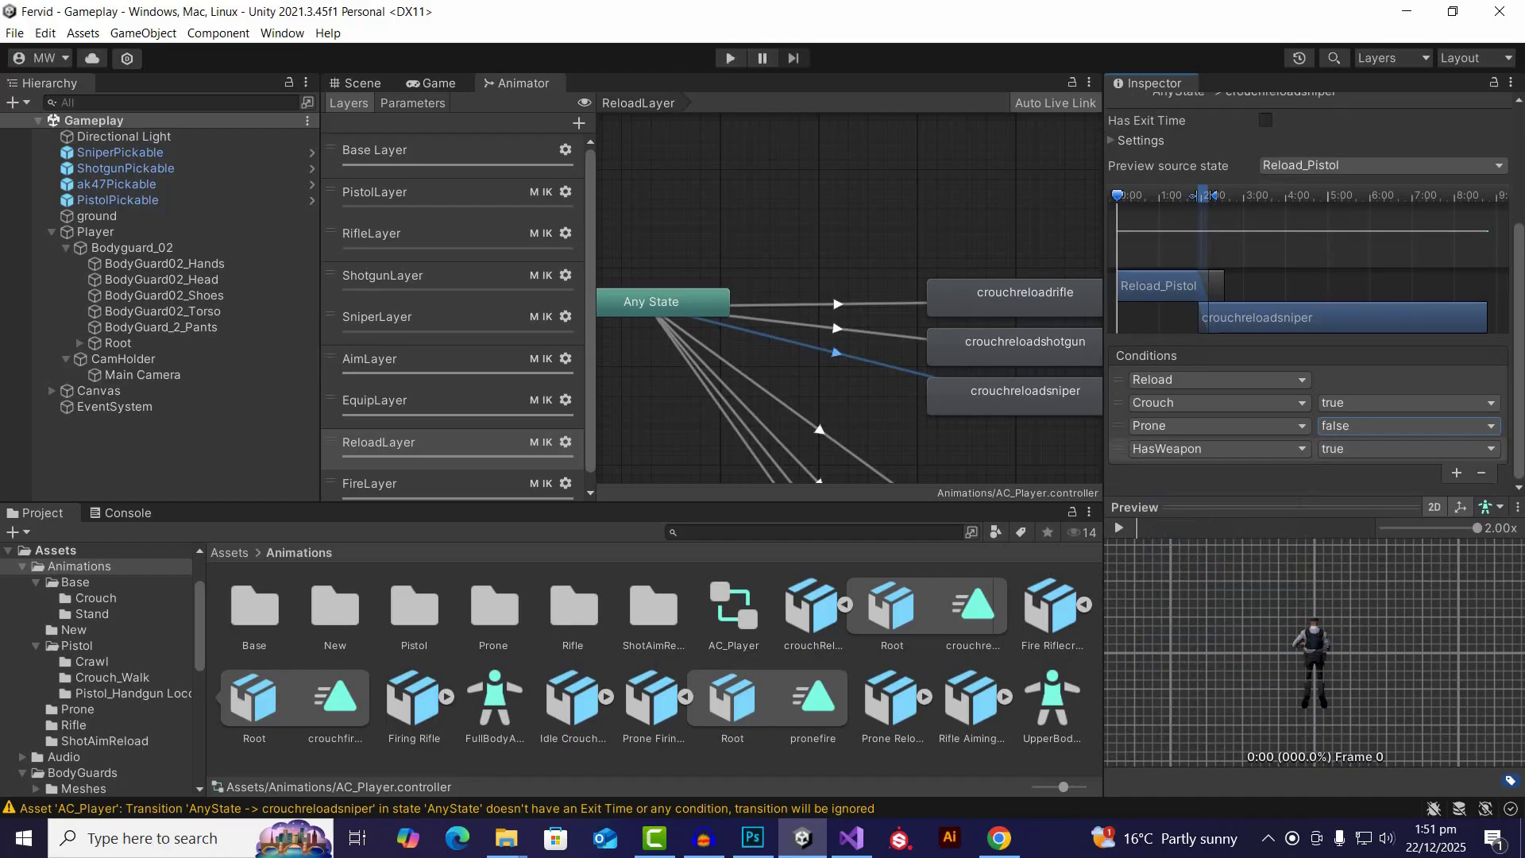
click(1457, 472)
click(1216, 471)
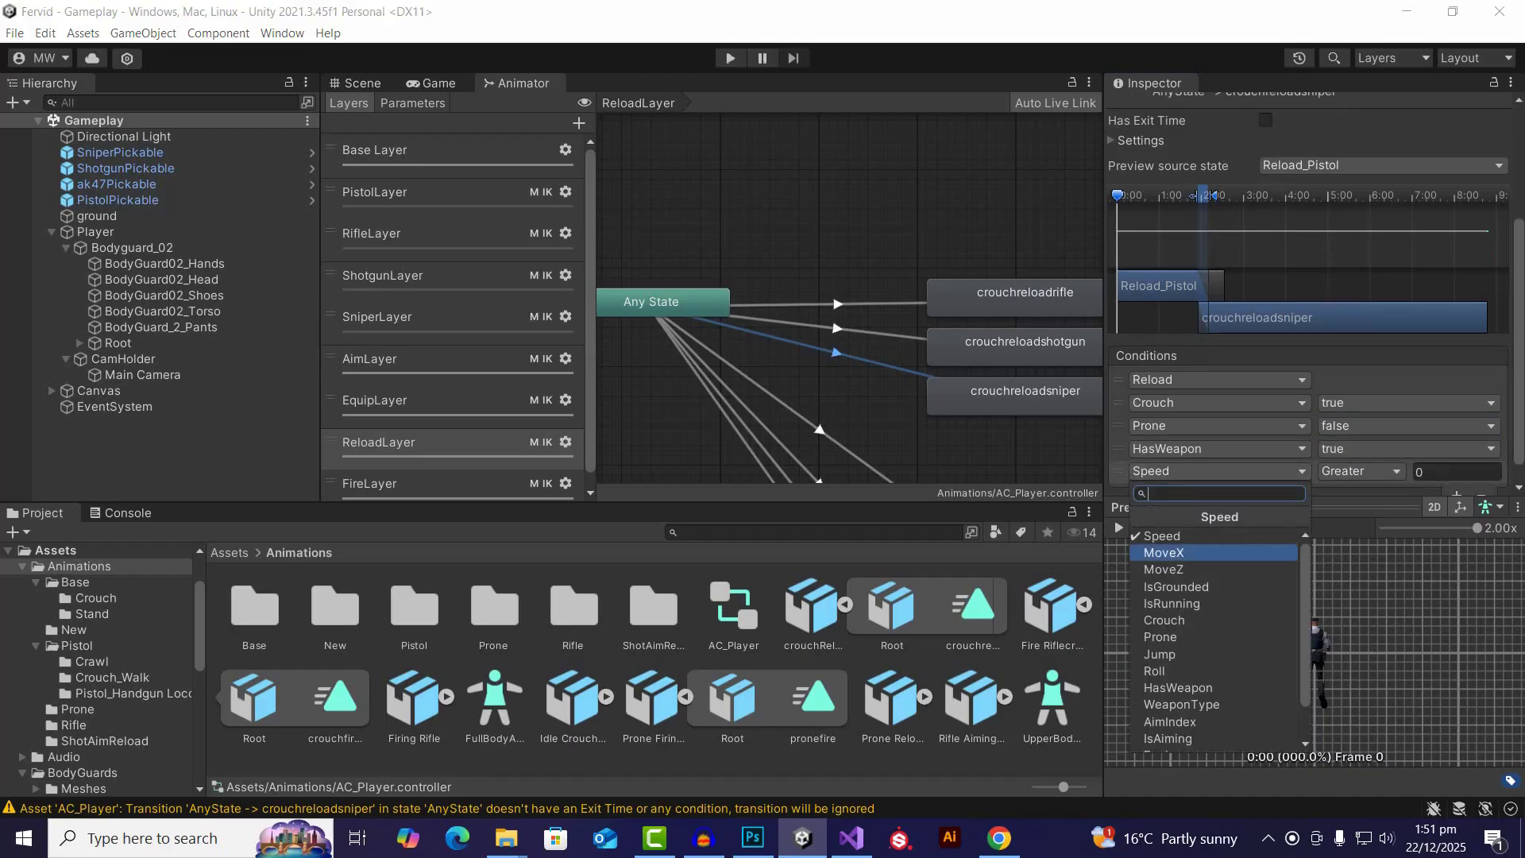
click(1191, 703)
click(1361, 472)
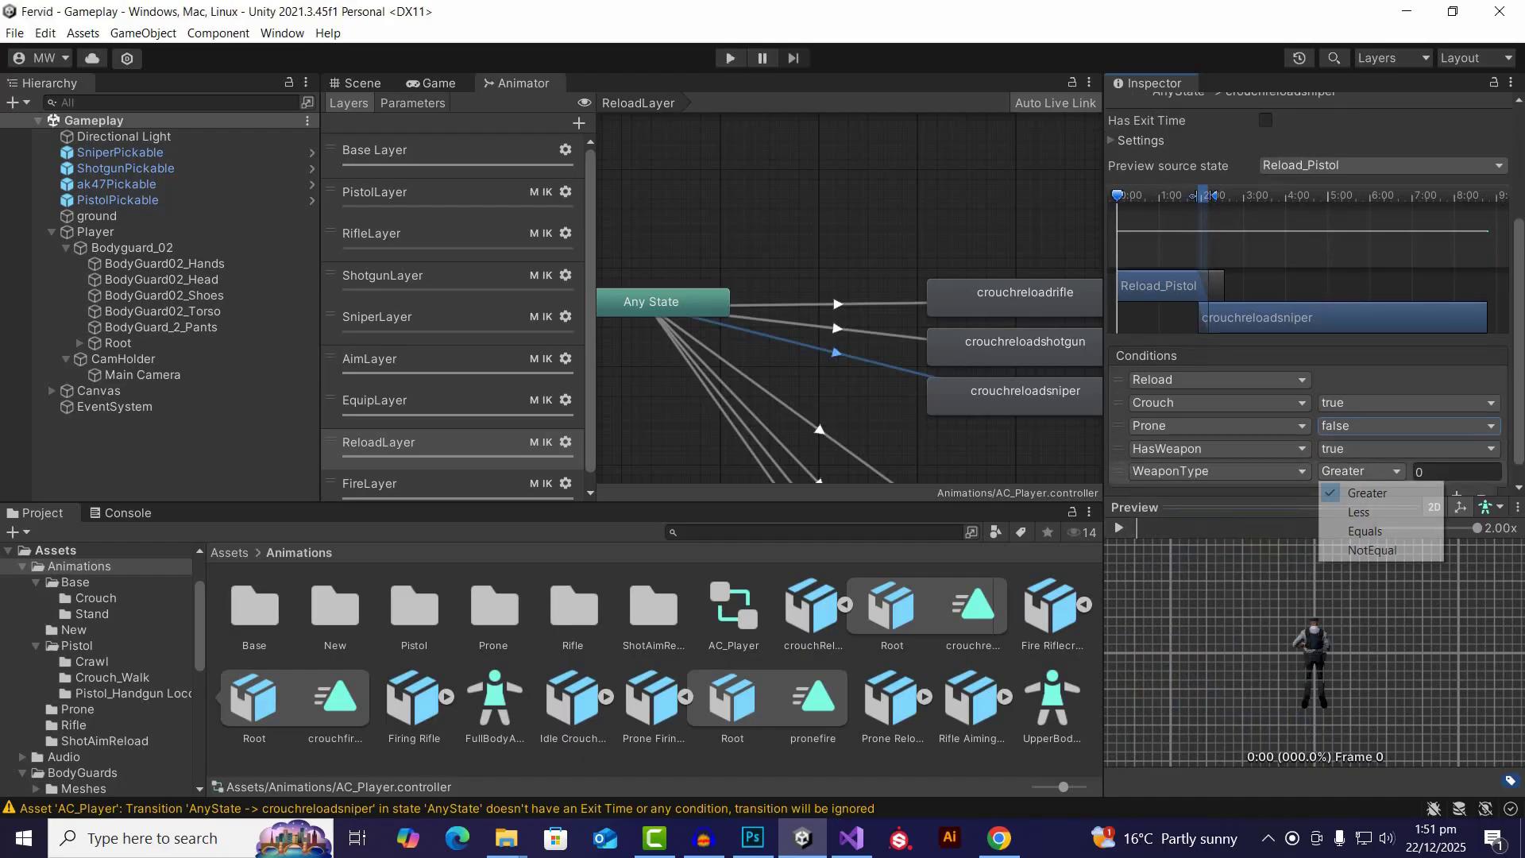
click(1350, 530)
click(1457, 472)
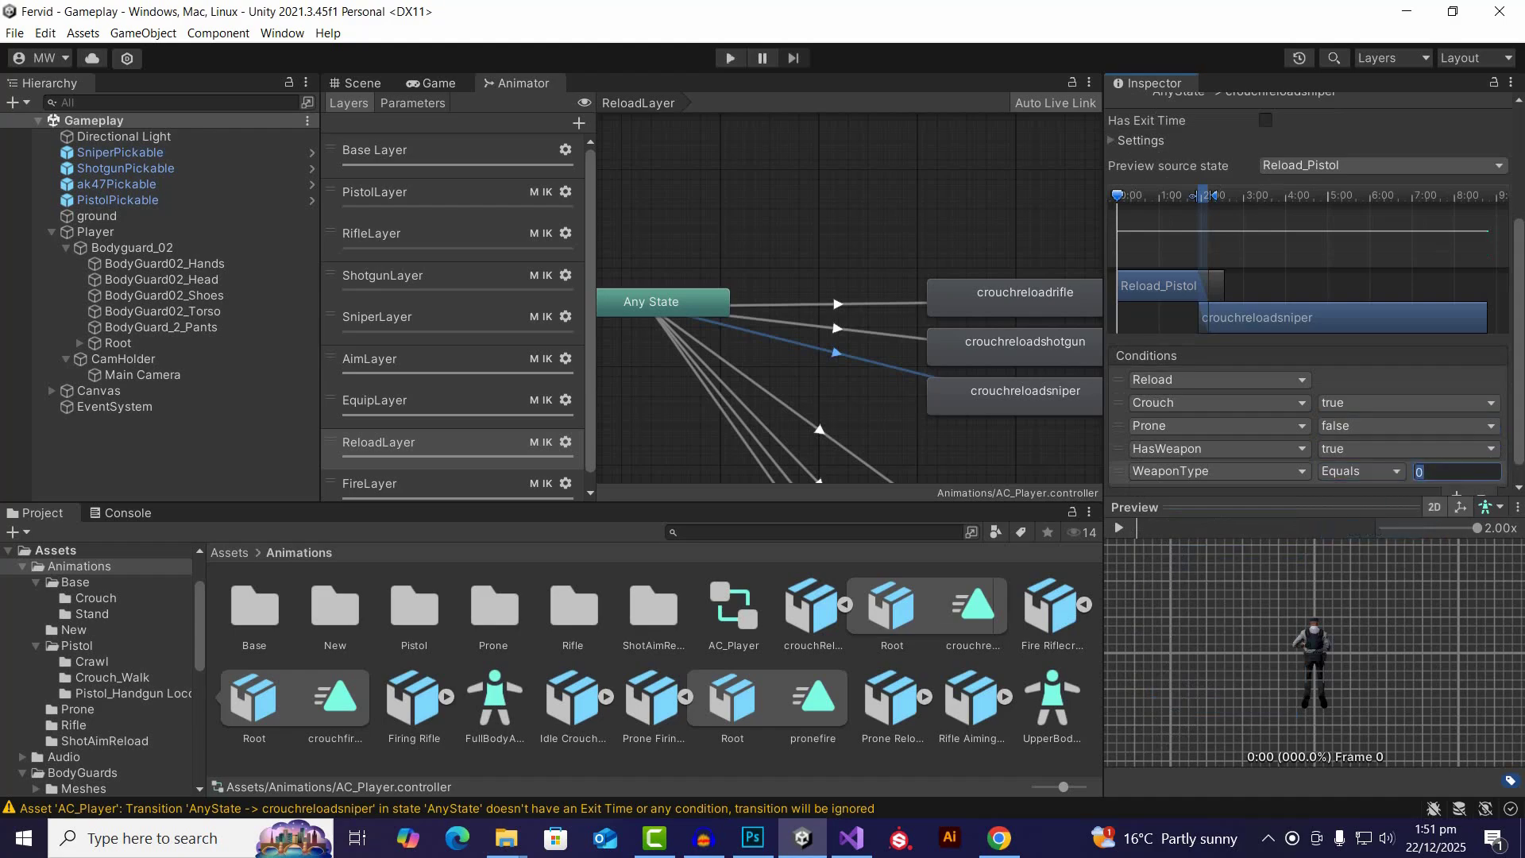
text(4)
Step: Add the pronereload clip from the Prone Reloading asset to ReloadLayer as a state above Any State
scroll(871, 328, down, 3)
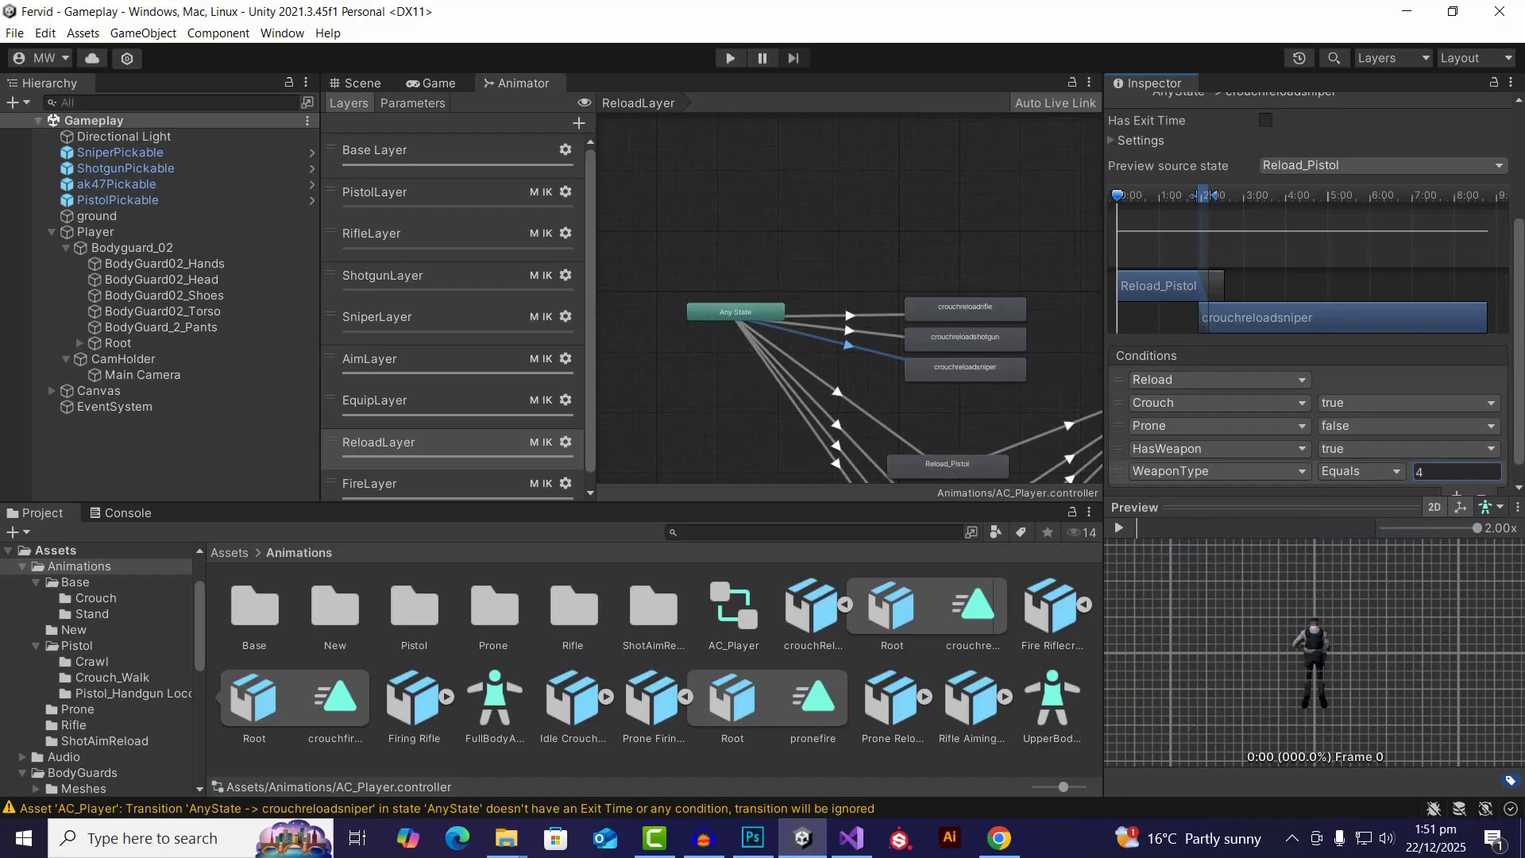
click(1085, 606)
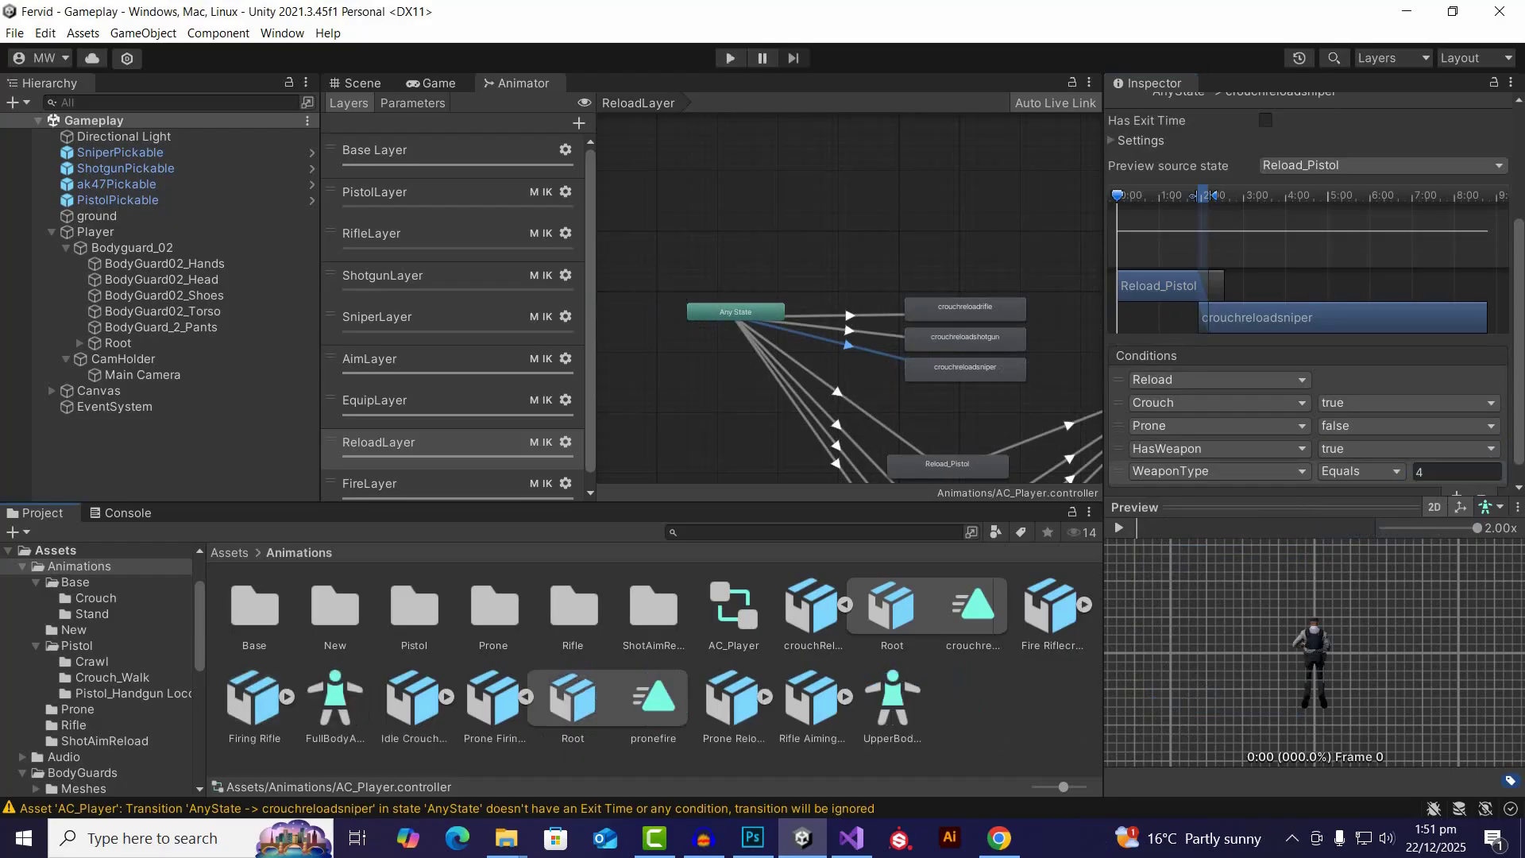
click(1052, 608)
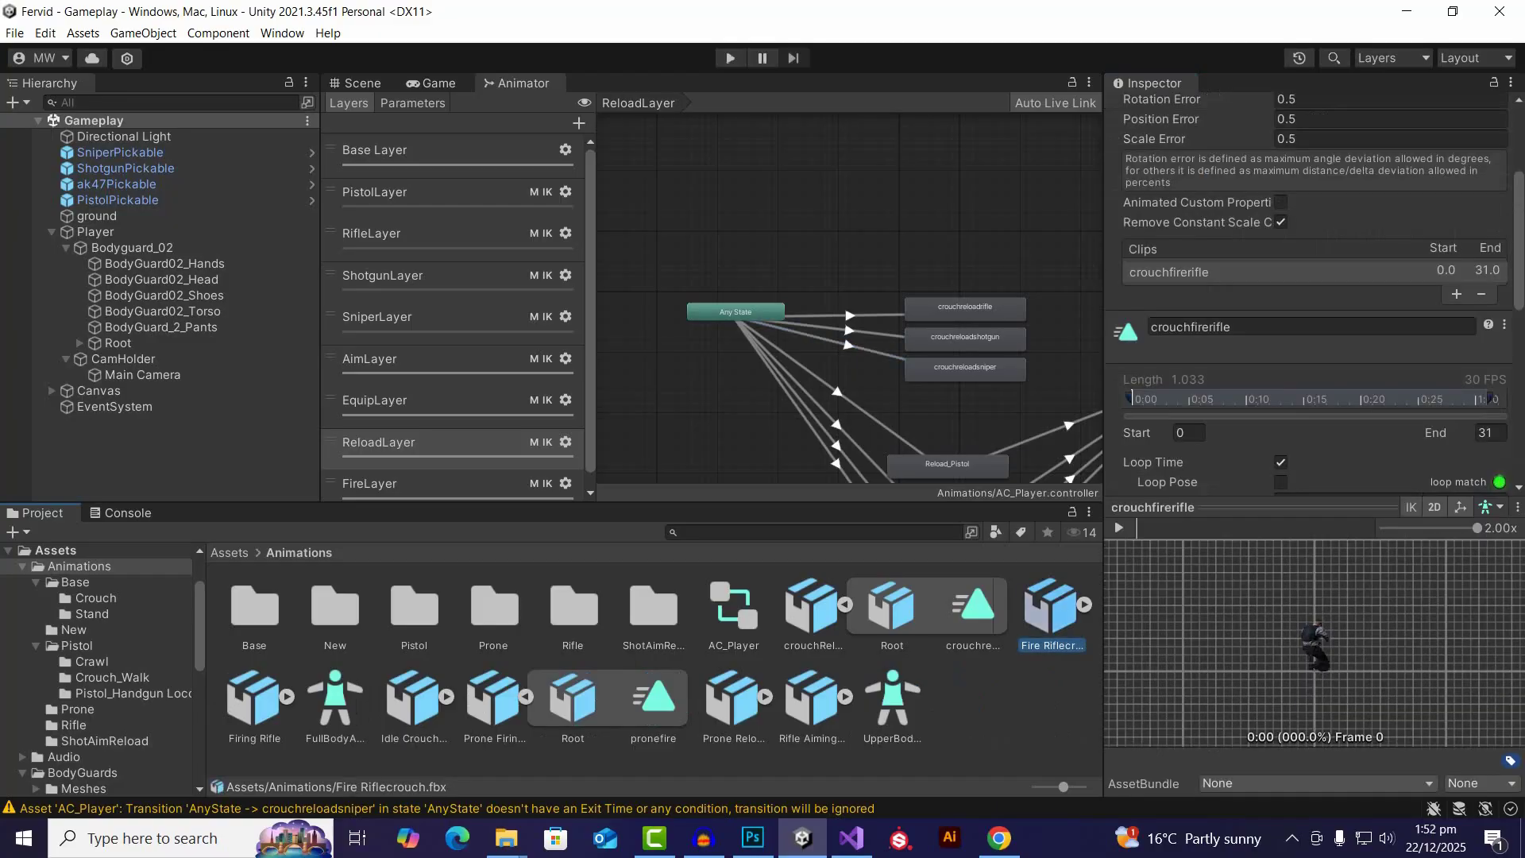
click(733, 699)
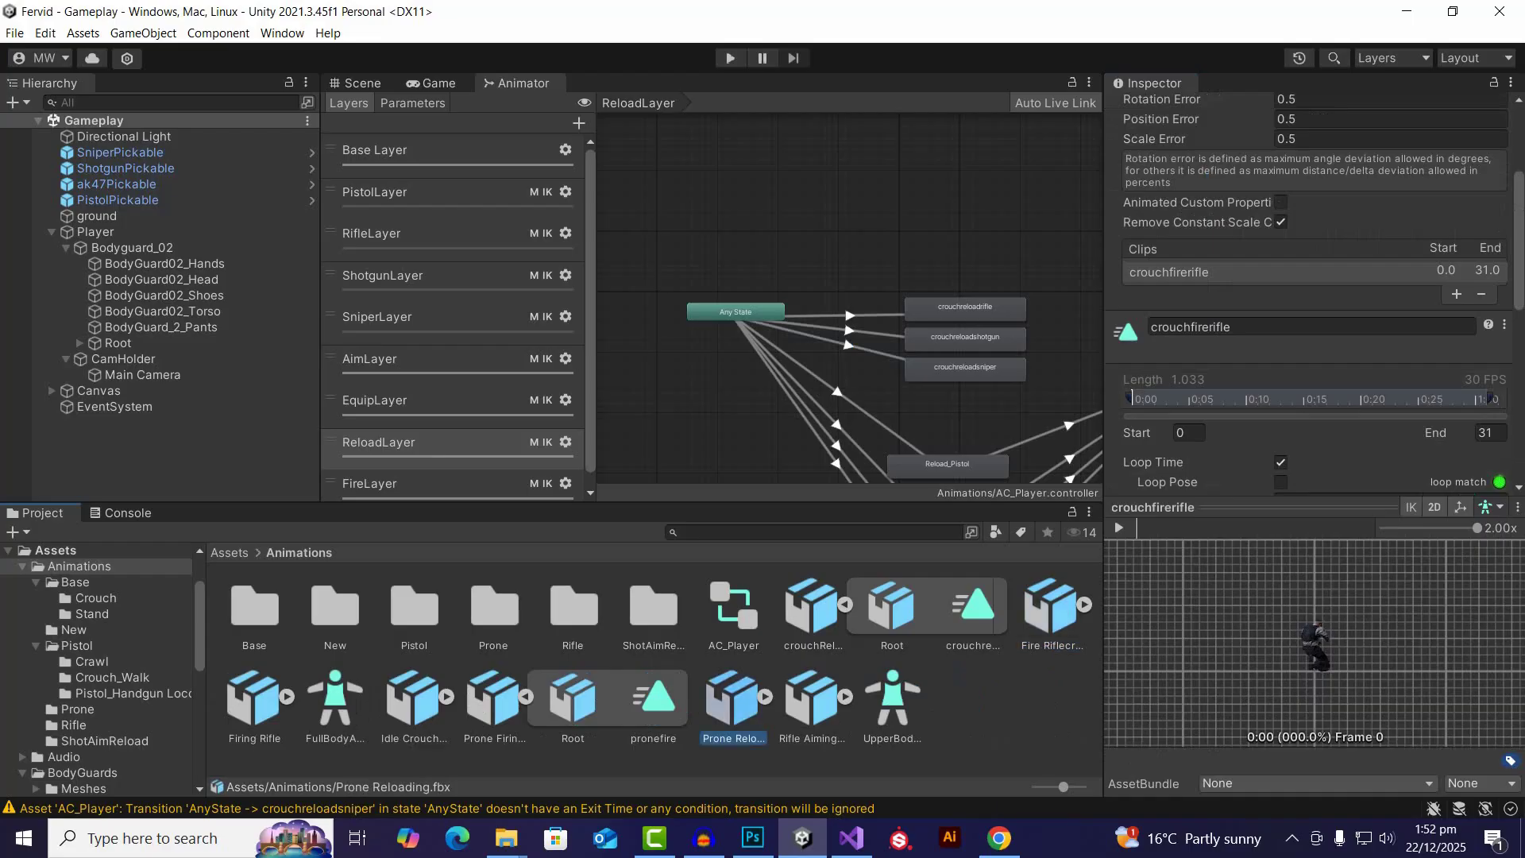
click(766, 697)
drag(892, 697, 750, 173)
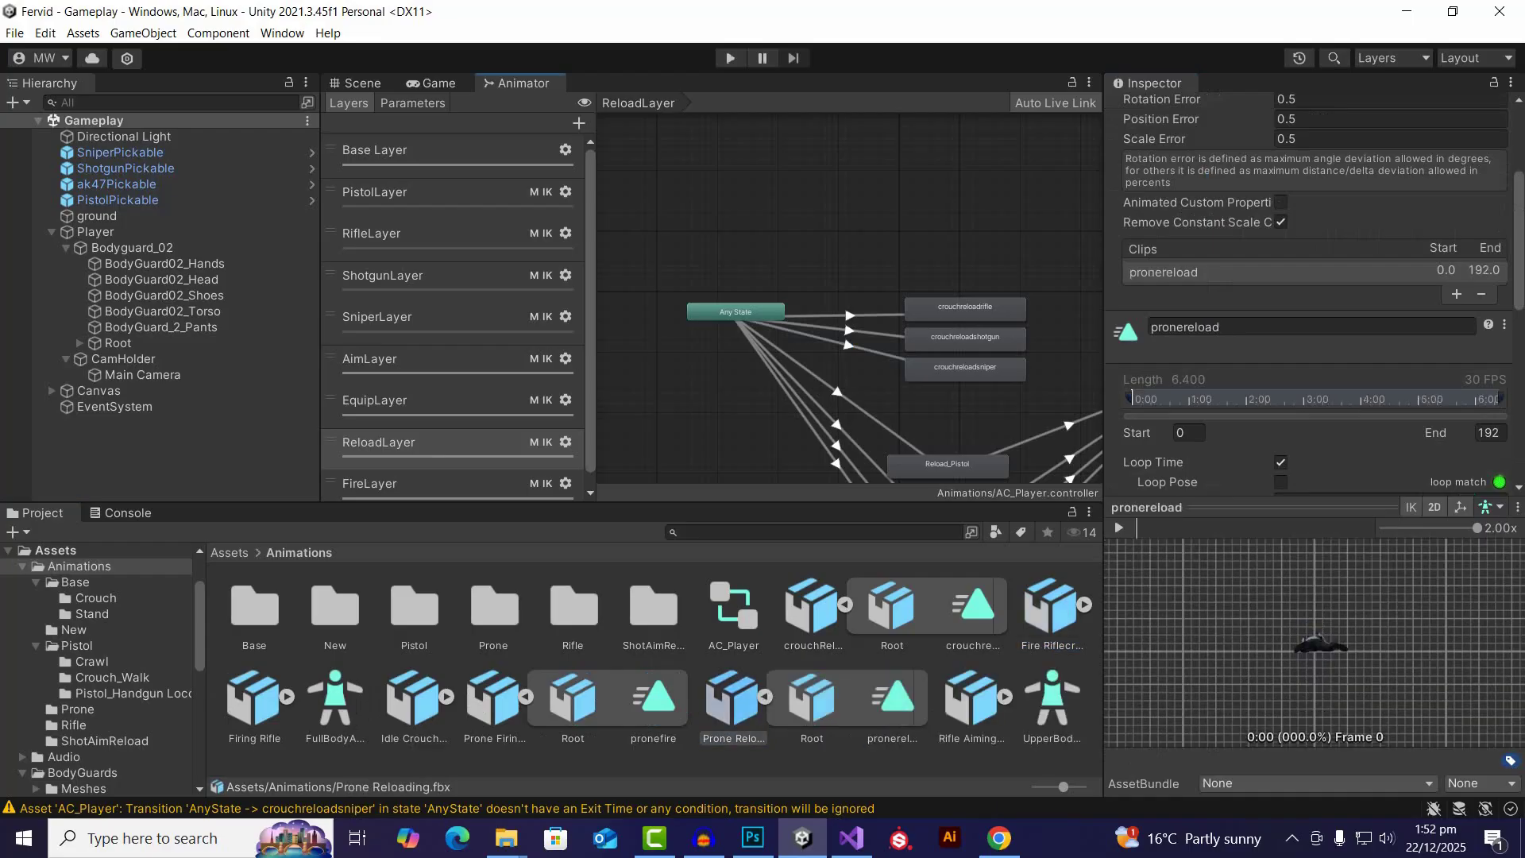
scroll(1287, 271, up, 3)
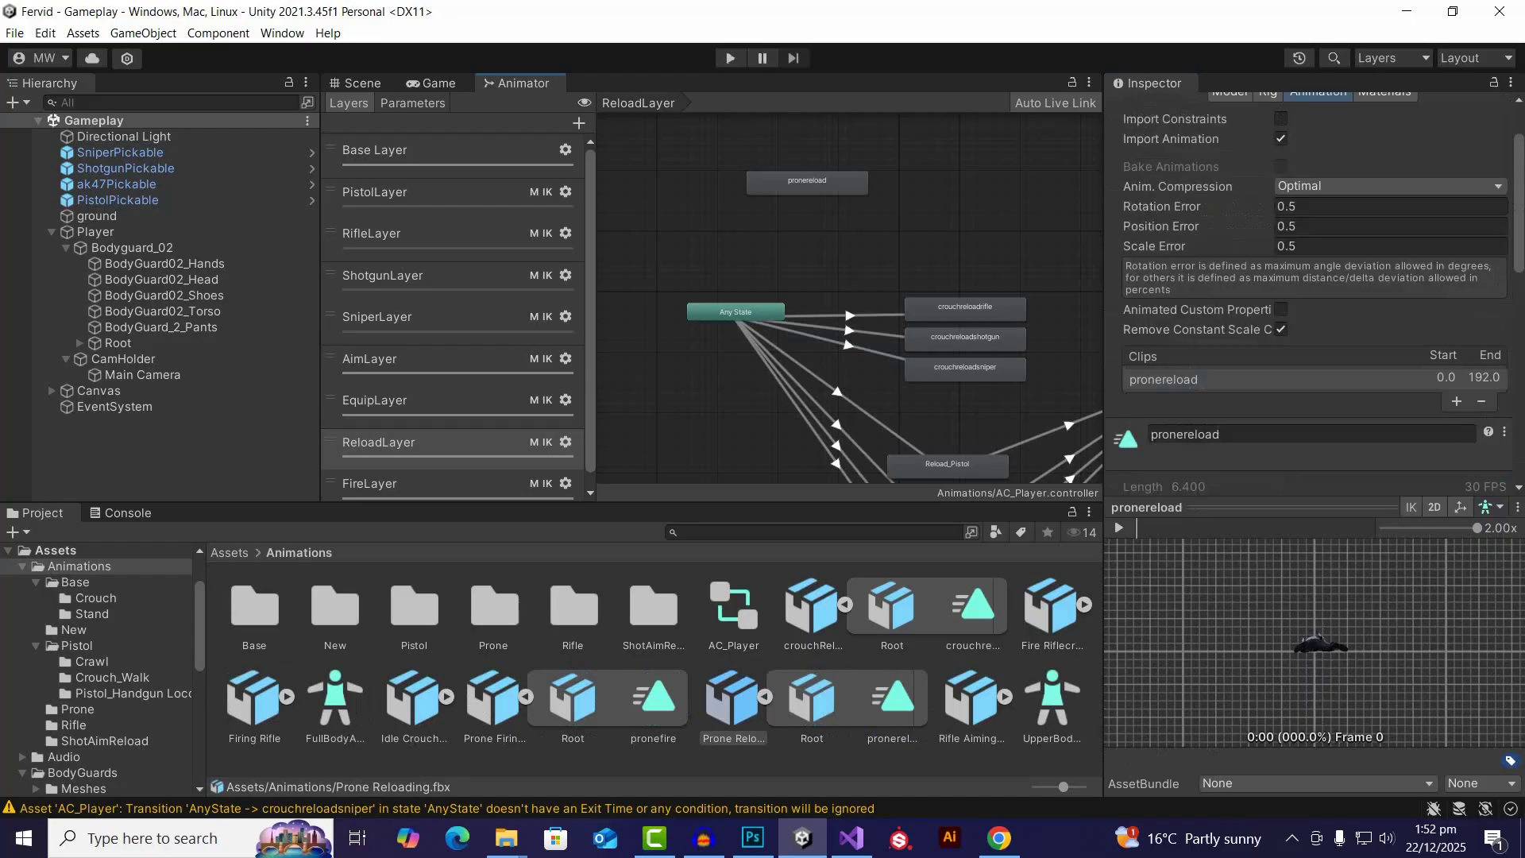
drag(807, 181, 681, 192)
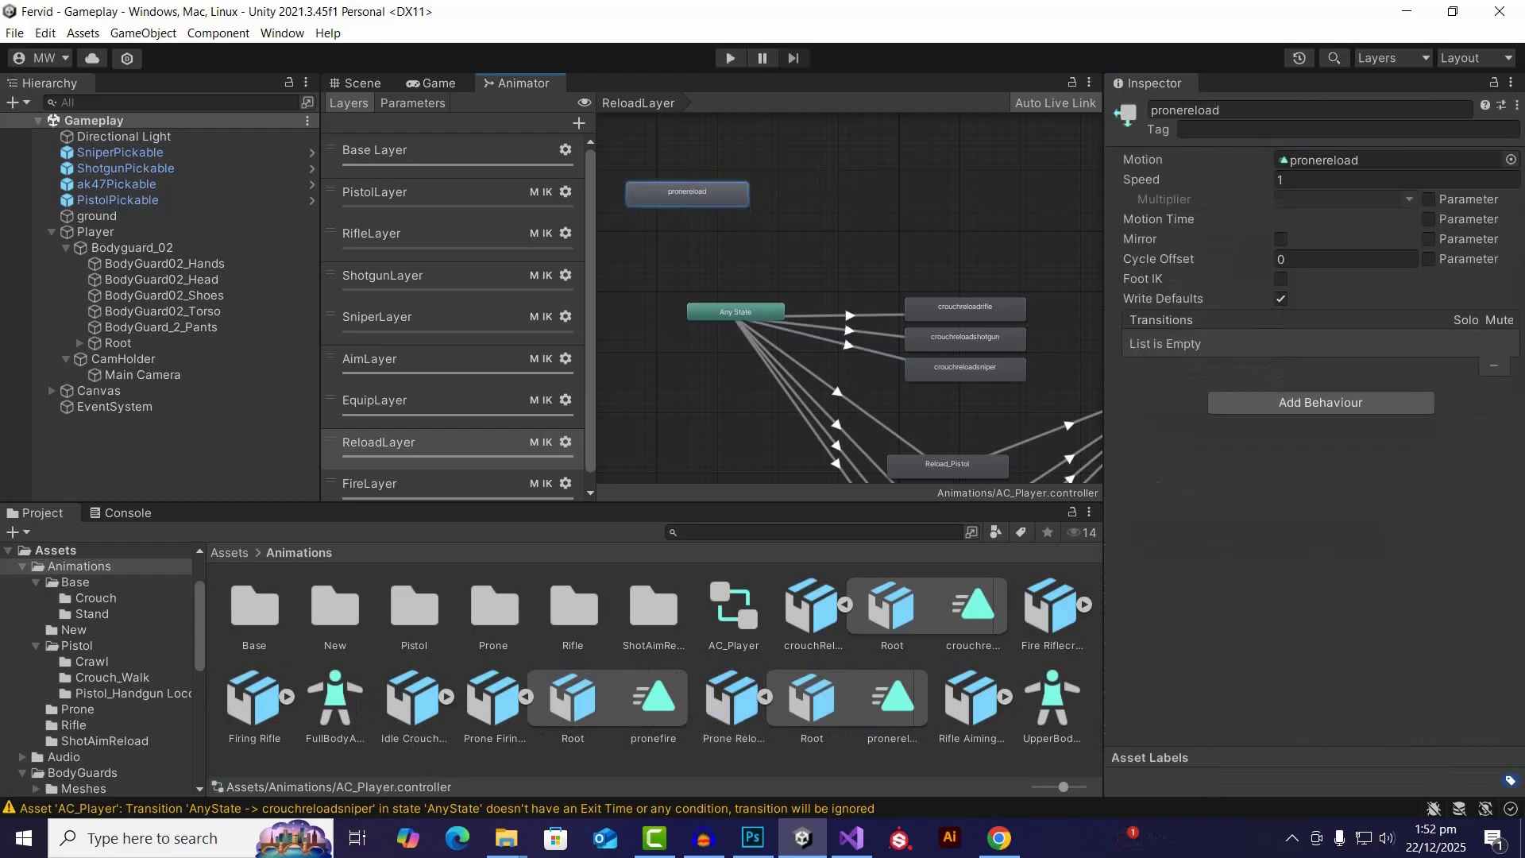
Step: Rename the pronereload state as pronereloadpistol
click(1222, 110)
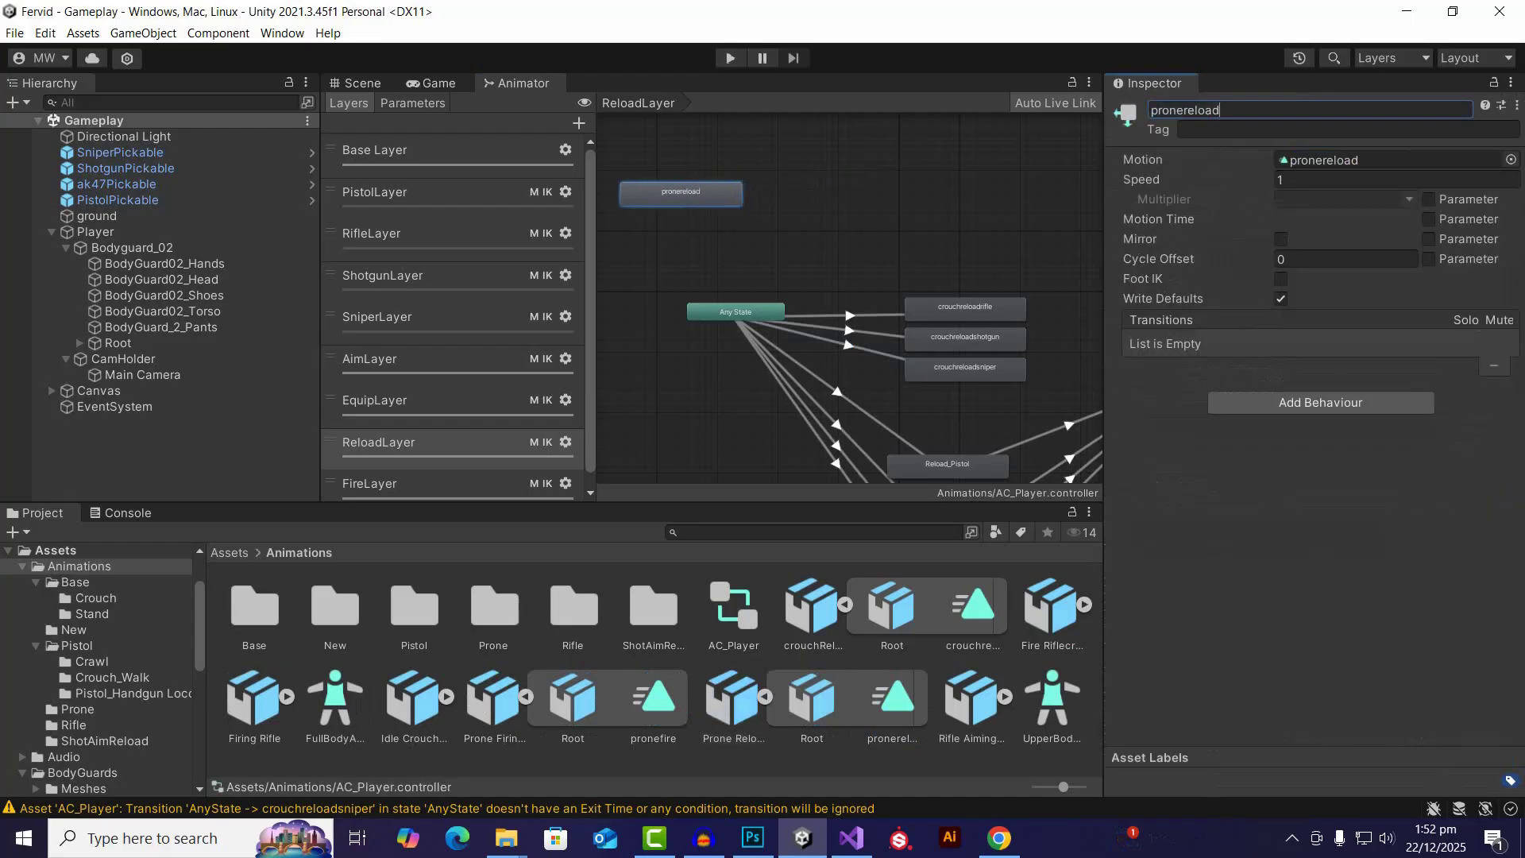
text(pis)
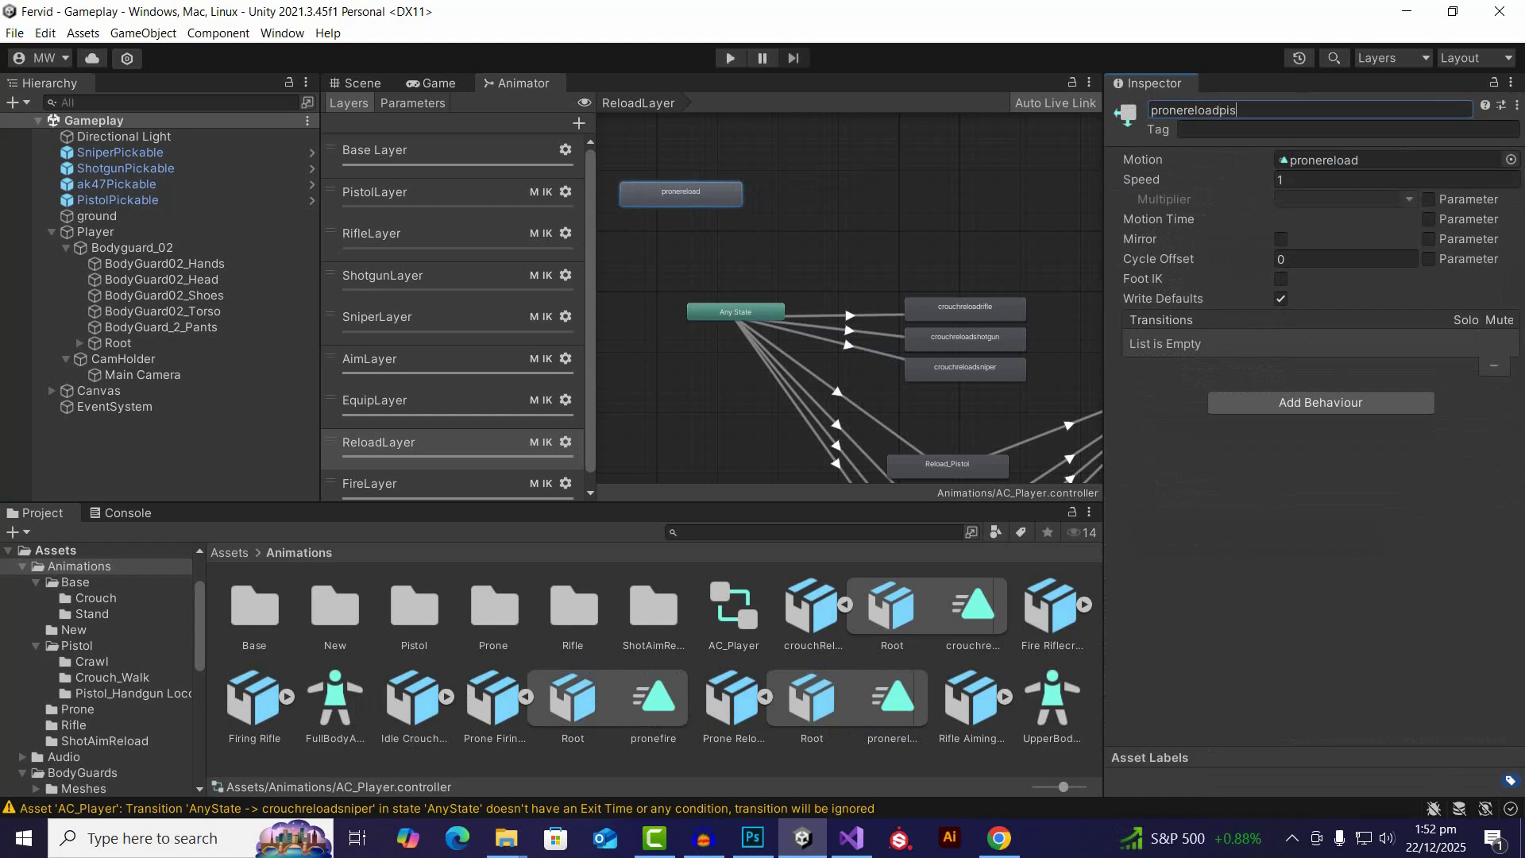
text(tol)
key(Return)
Step: Duplicate the pronereloadpistol state three times
click(680, 194)
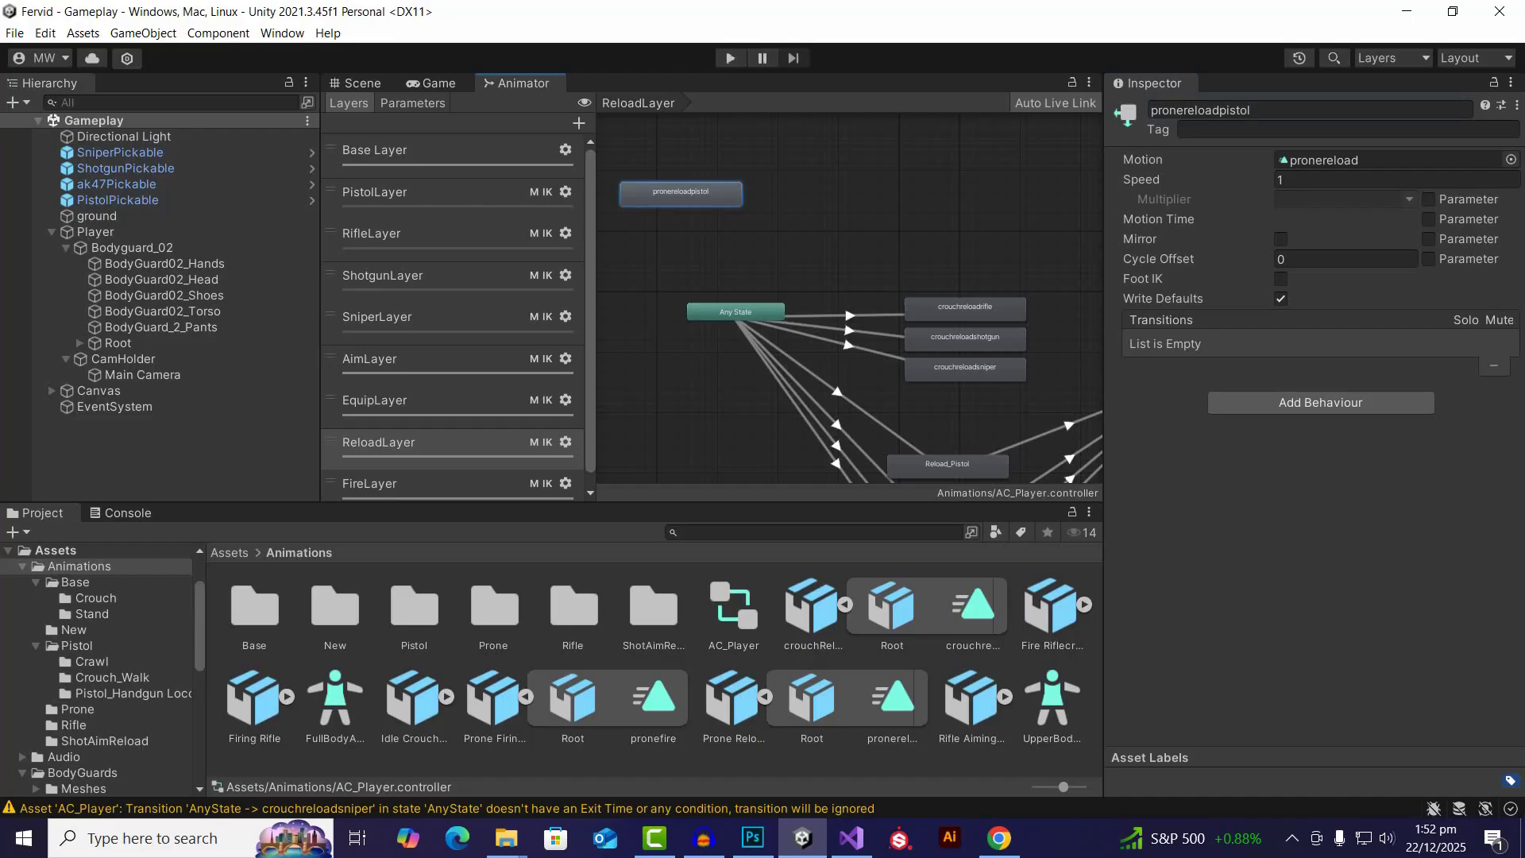
key(ctrl+d)
key(ctrl+d)
key(ctrl+d)
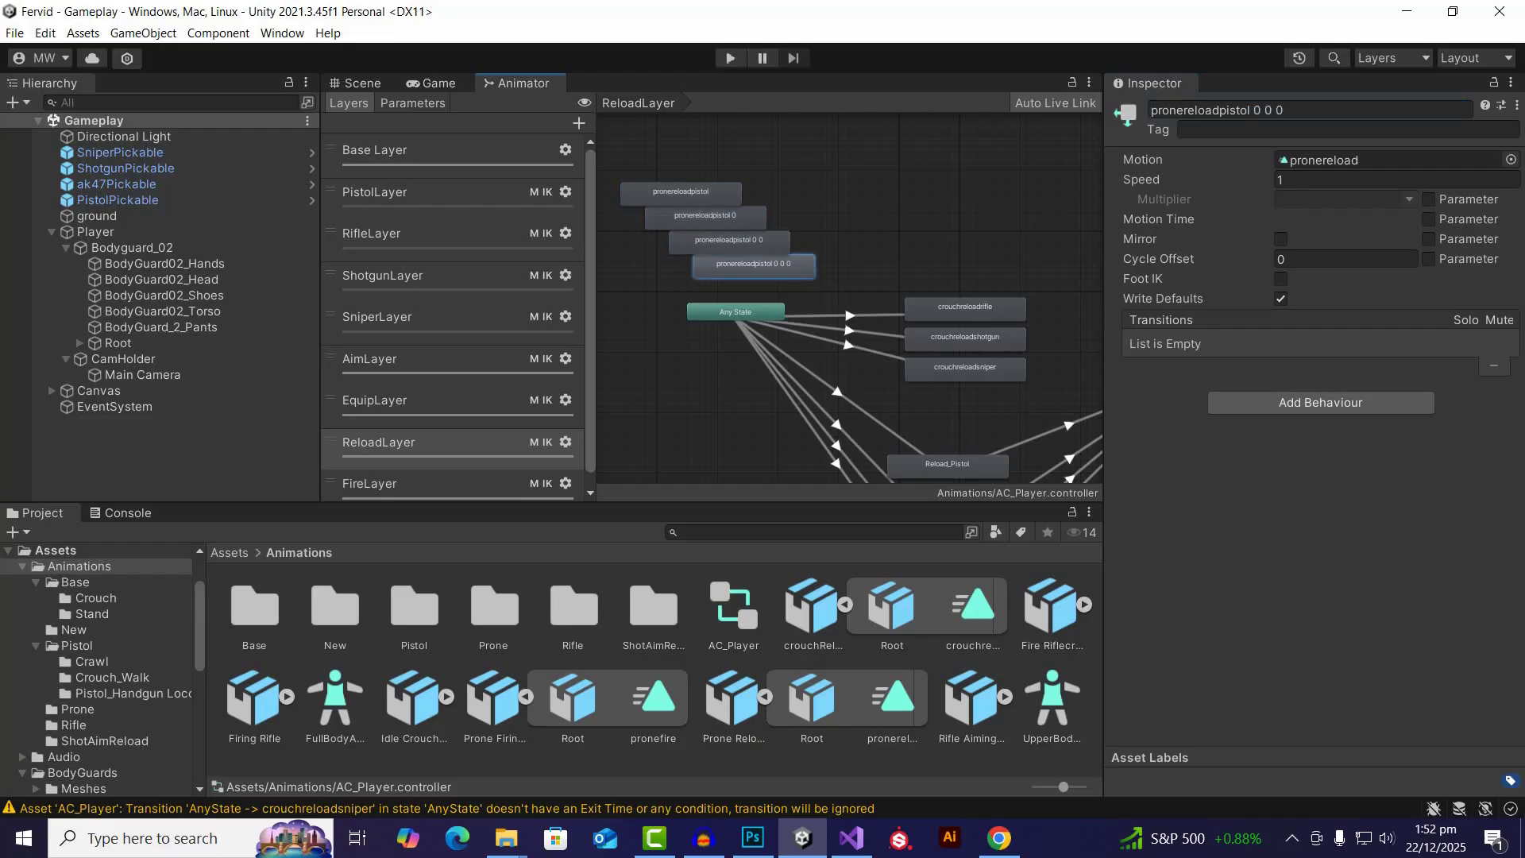
Step: Move the Exit node higher and farther away from the reload states to make room in the graph
drag(727, 179, 858, 140)
scroll(847, 239, down, 5)
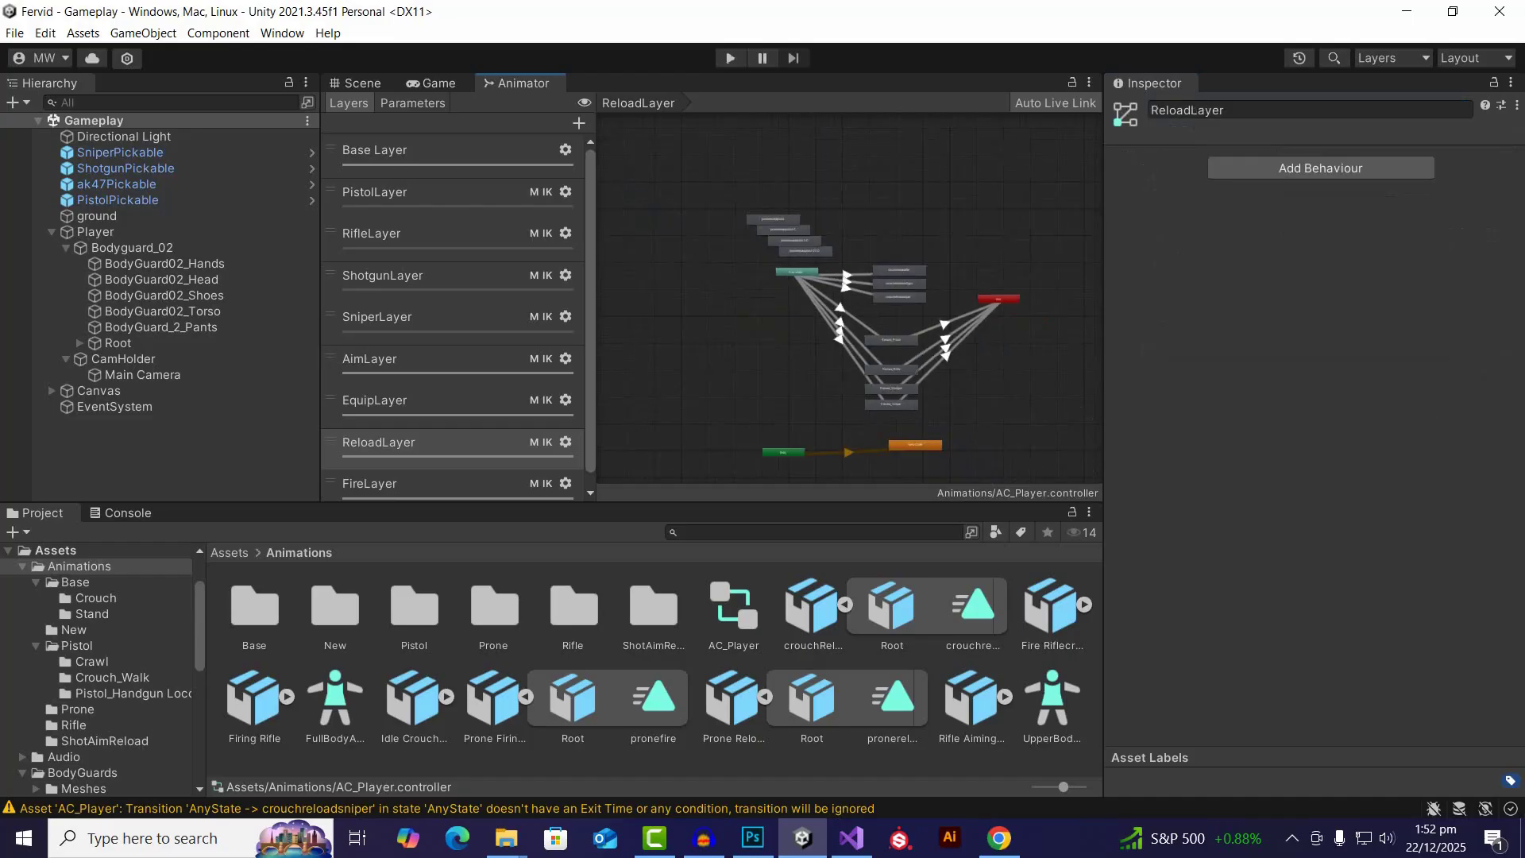
drag(999, 299, 1065, 253)
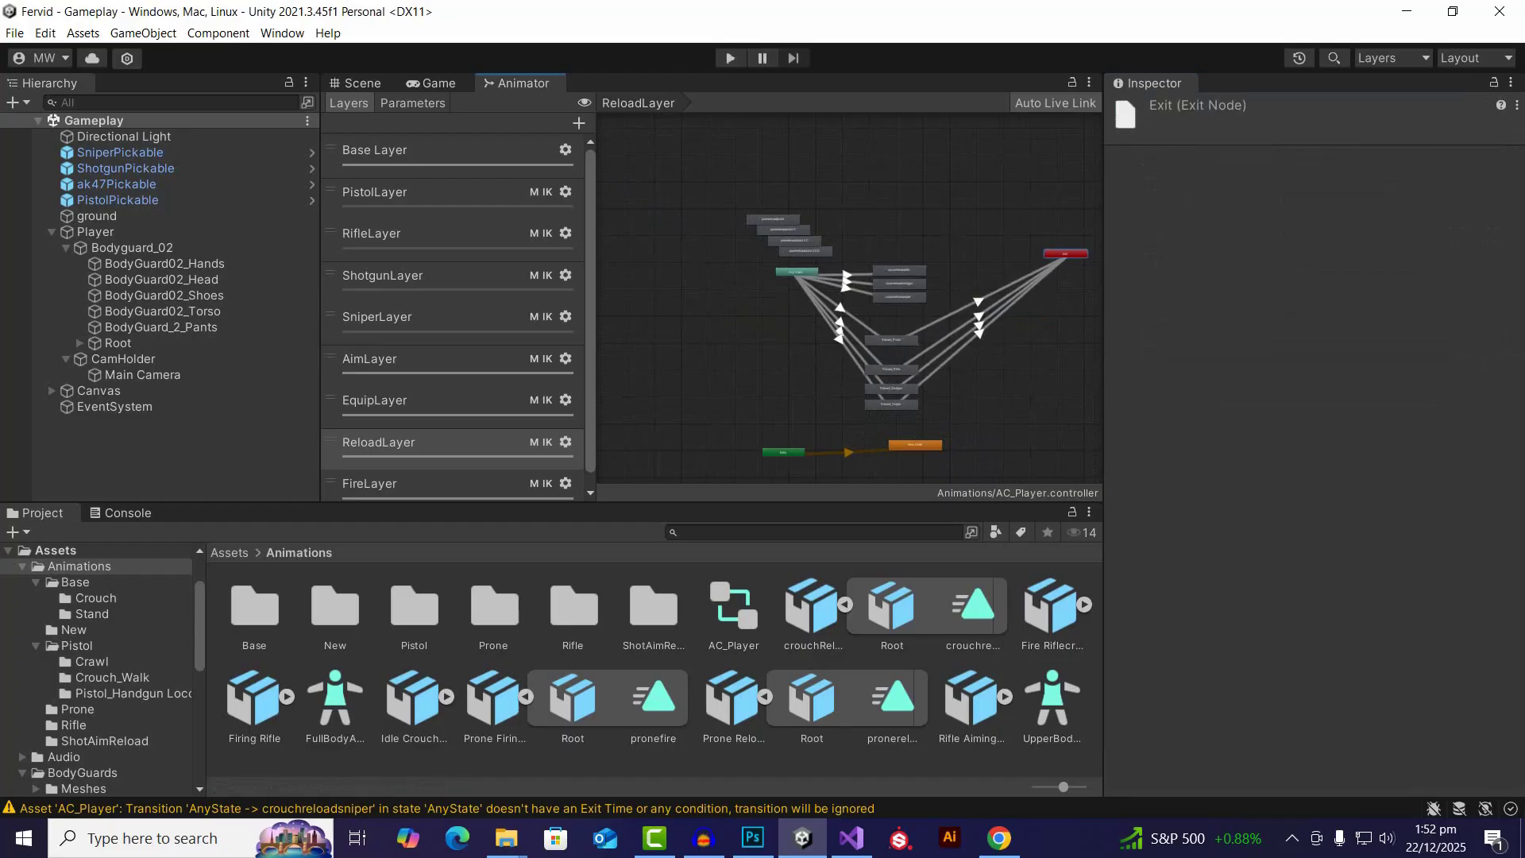
Step: Spread the three duplicated prone reload states out below pronereloadpistol so that they no longer overlap
scroll(830, 216, up, 5)
drag(732, 221, 823, 198)
scroll(833, 178, up, 3)
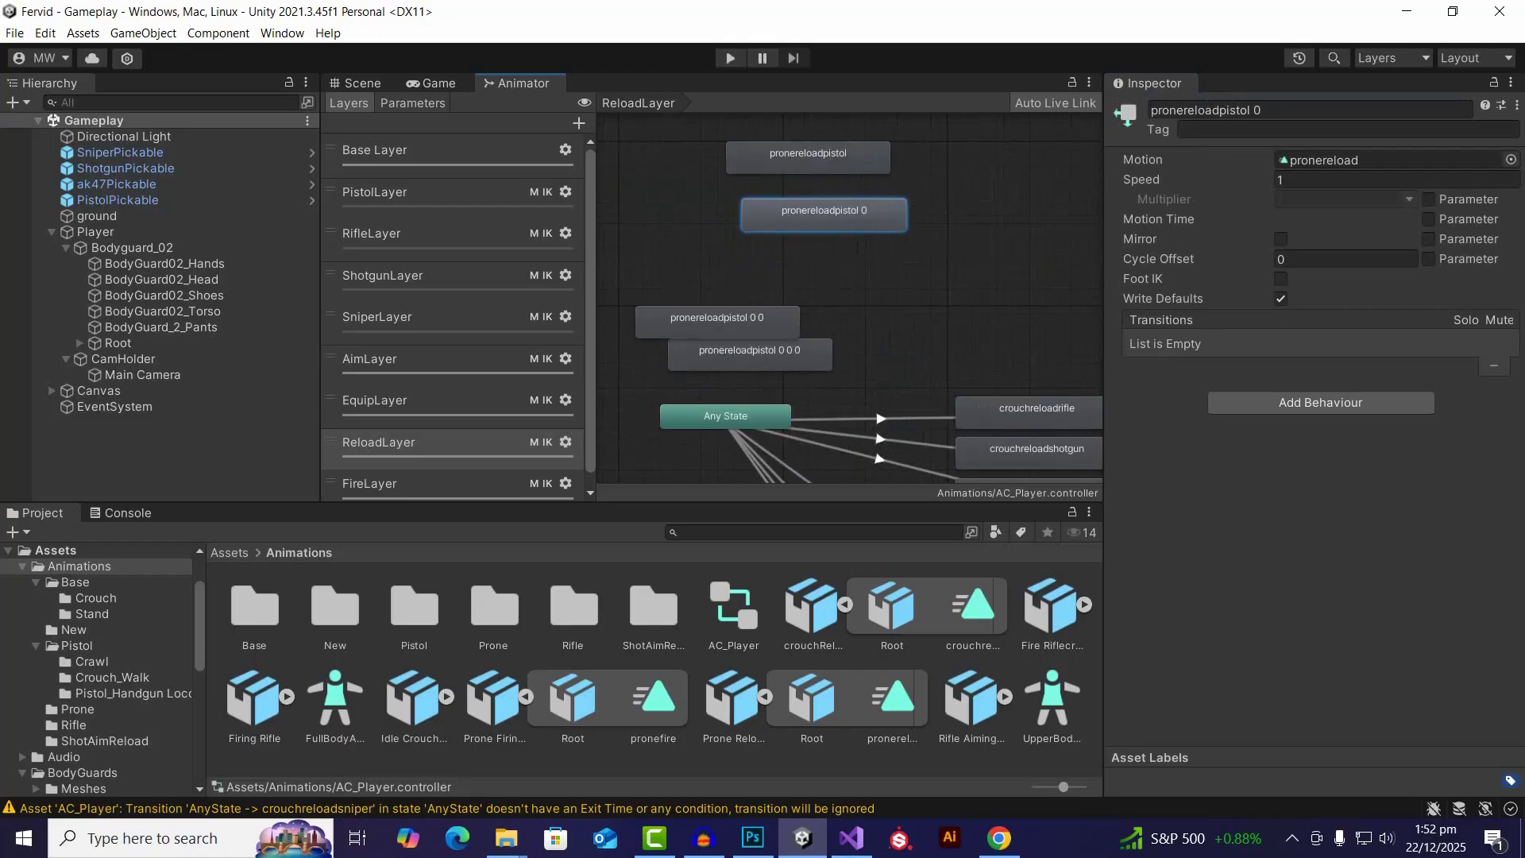
drag(717, 321, 841, 264)
drag(750, 353, 882, 322)
Step: Rename the first duplicated state, pronereloadpistol 0, as pronereloadrifle
click(824, 214)
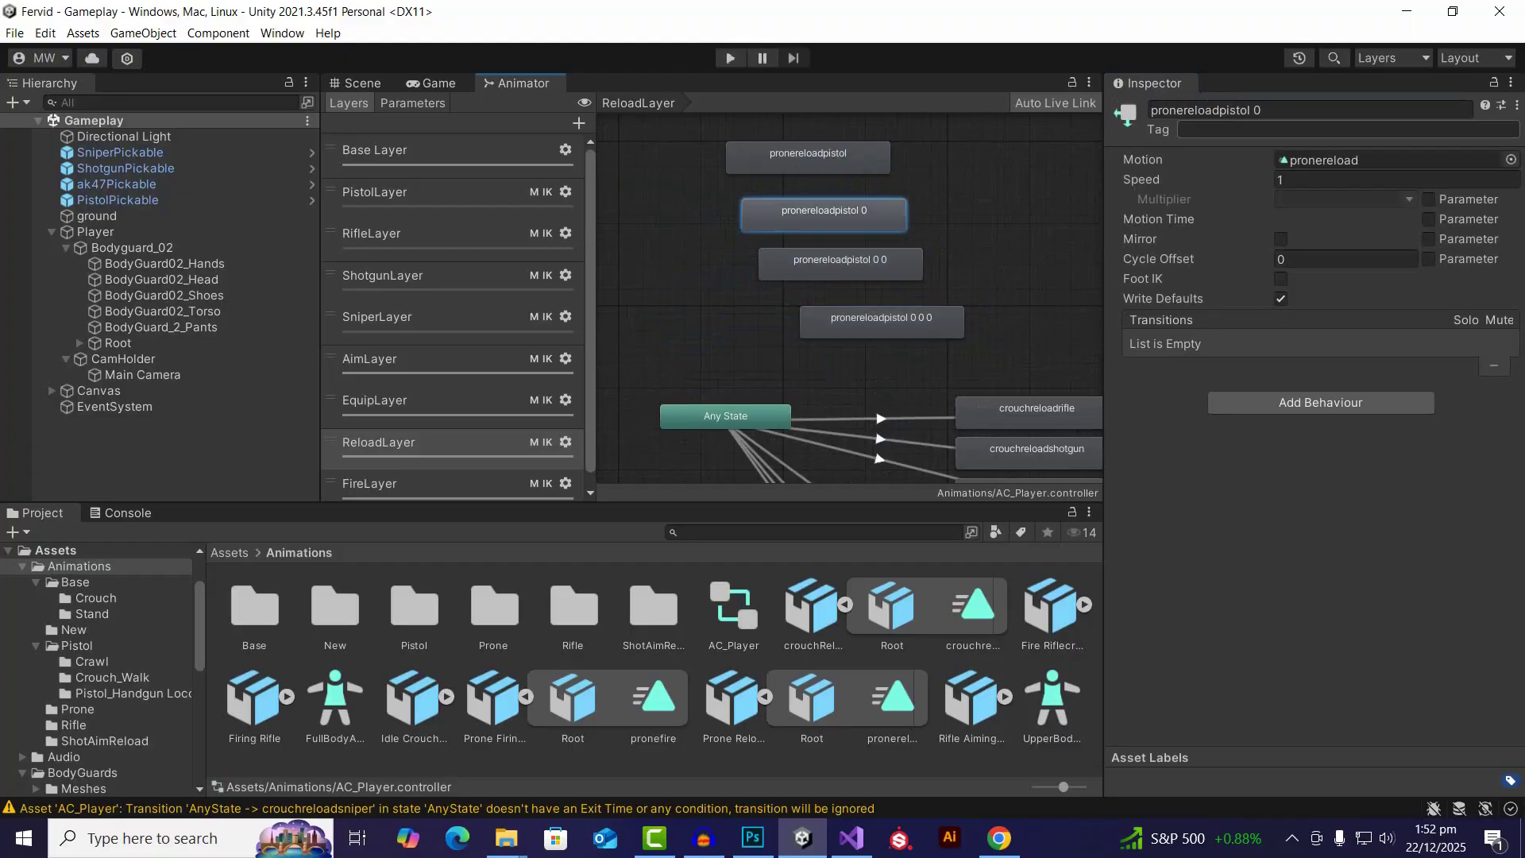
drag(1265, 110, 1220, 110)
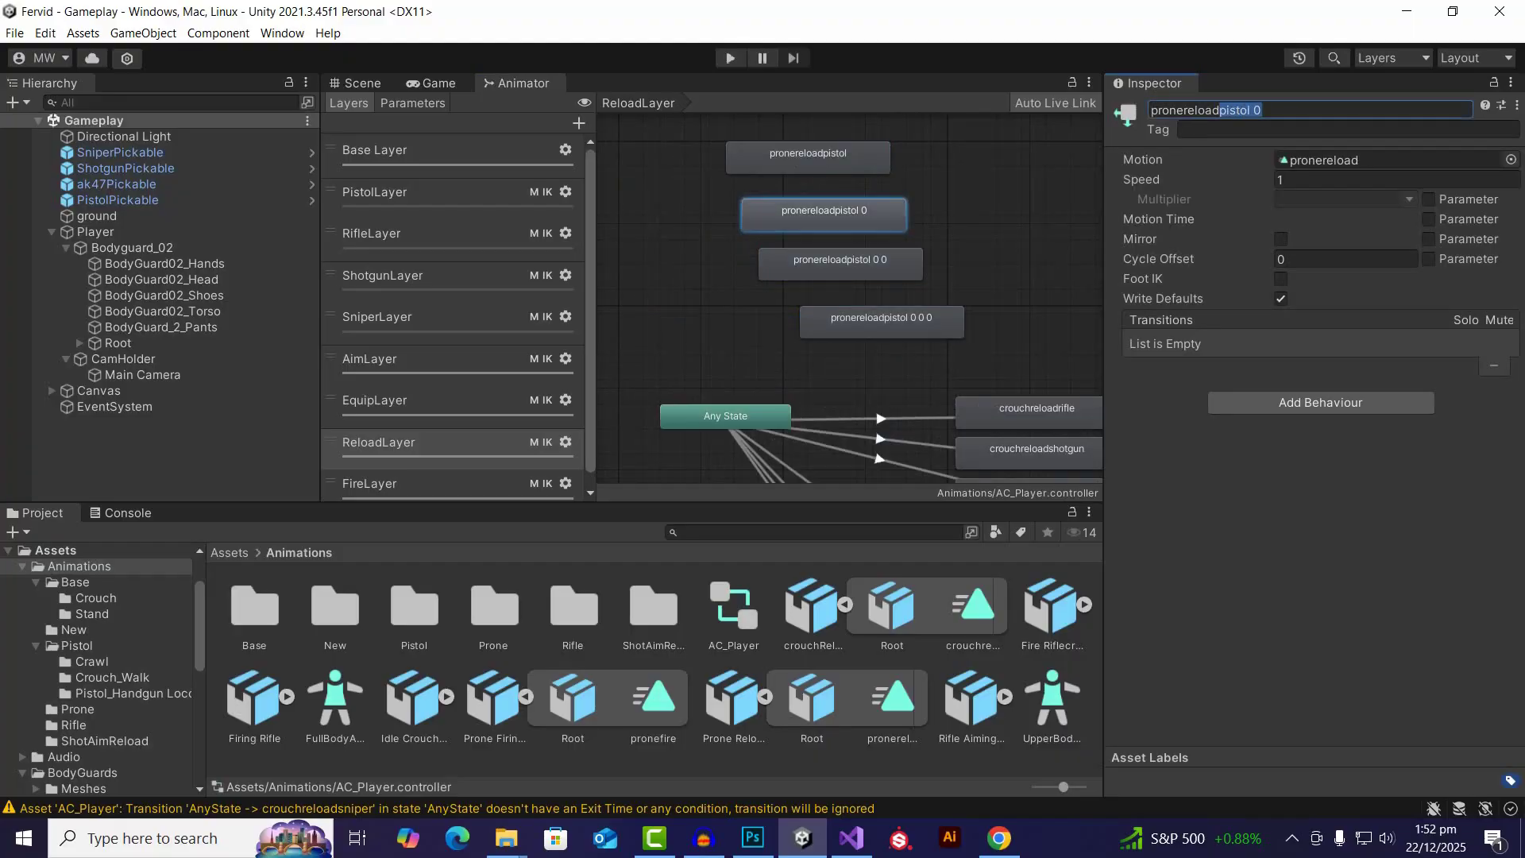
text(rifle)
key(Return)
Step: Rename the second duplicated state, pronereloadpistol 0 0, as pronereloadshotgun
click(841, 264)
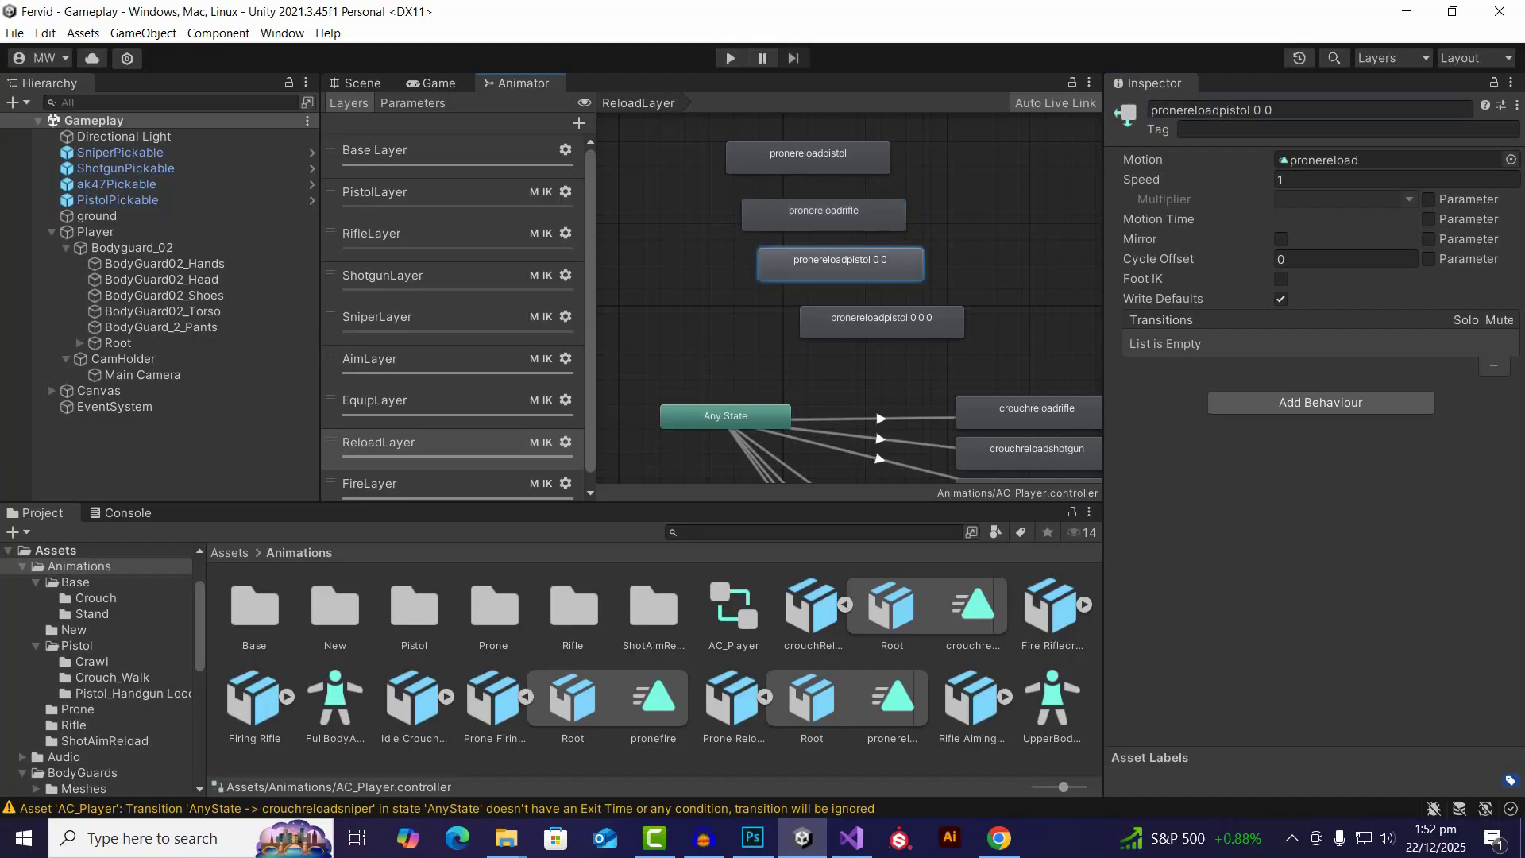
drag(1220, 111, 1276, 111)
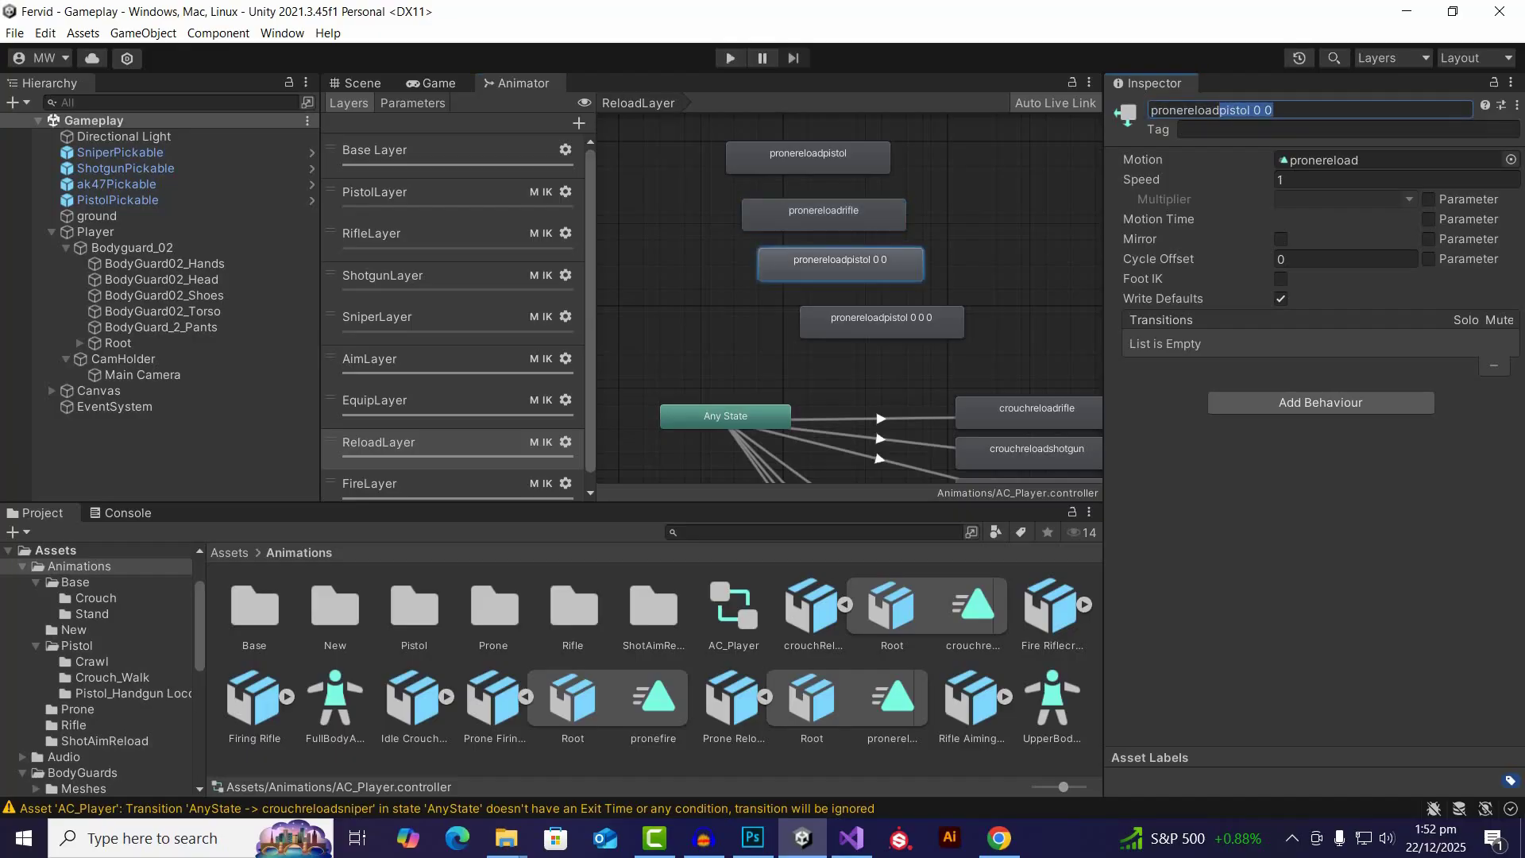
text(shotgun)
key(Return)
Step: Rename the third duplicated prone reload state, pronereloadpistol 0 0 0, as pronereloadsniper
click(882, 323)
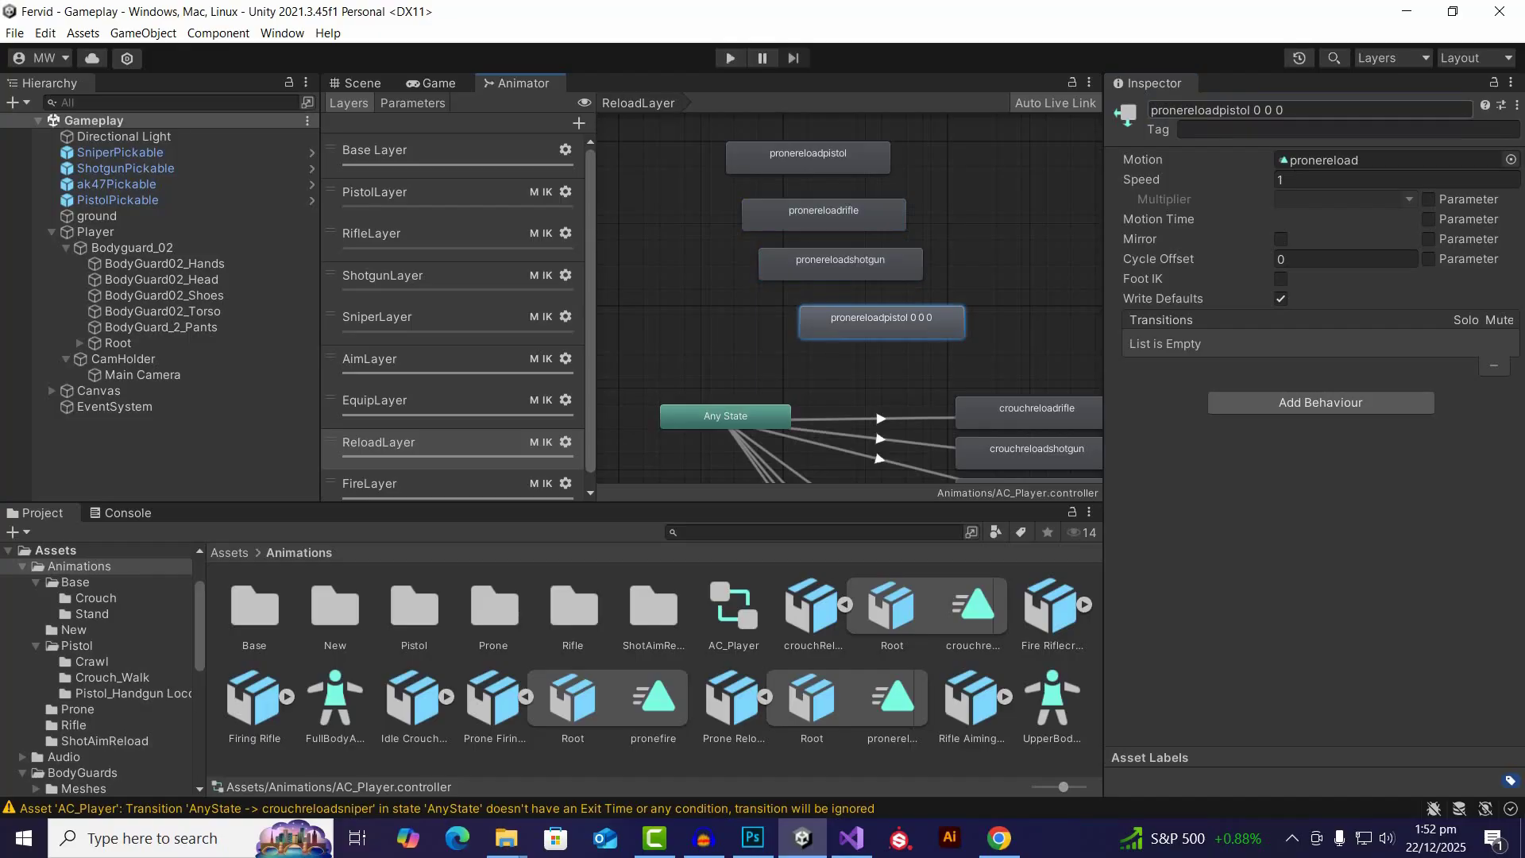
drag(1220, 110, 1285, 110)
text(snipe)
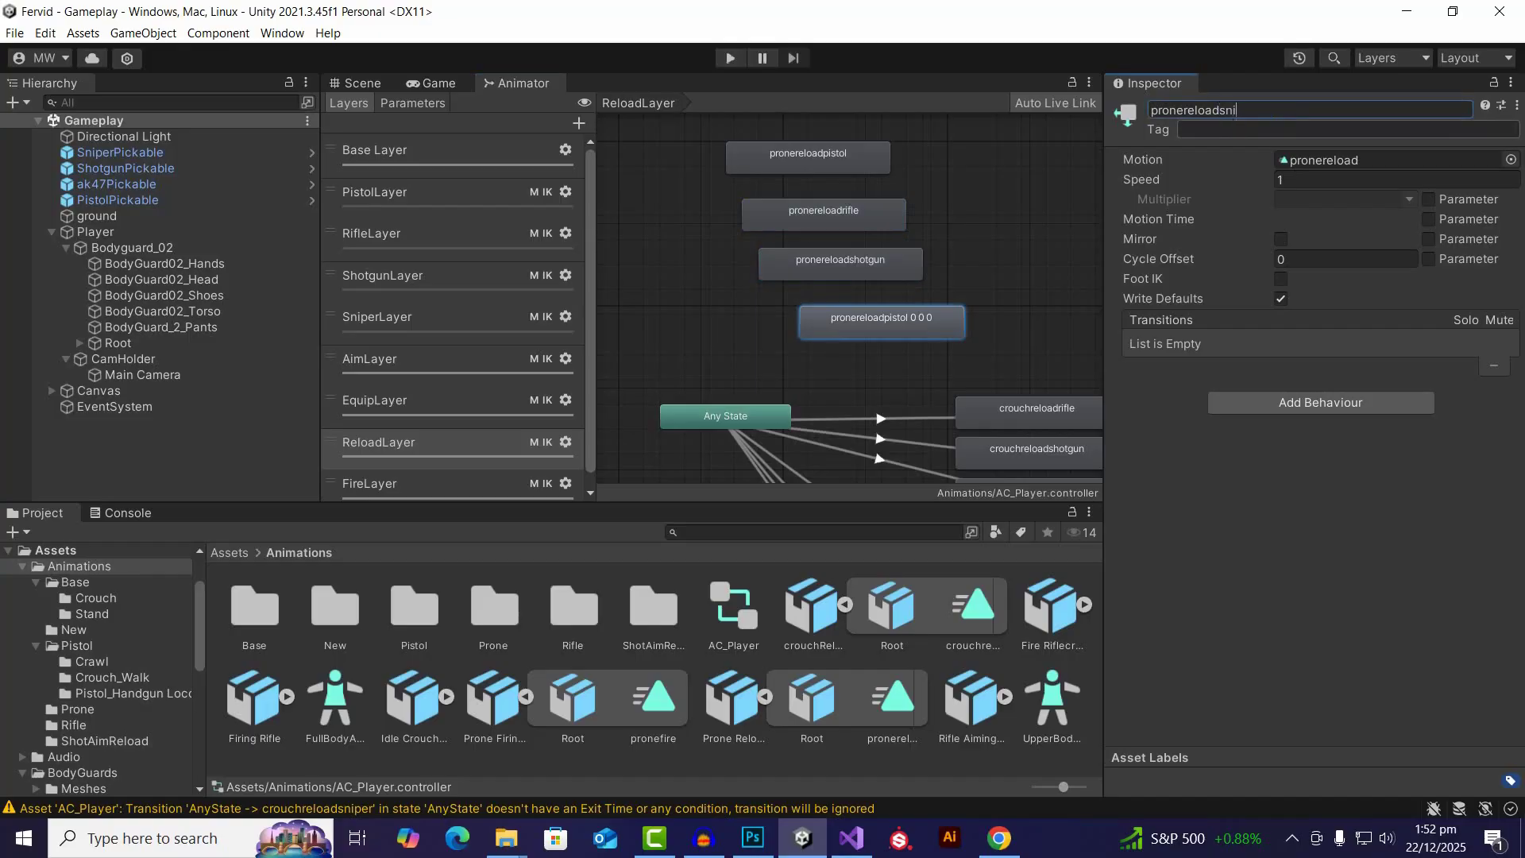
text(r)
key(Return)
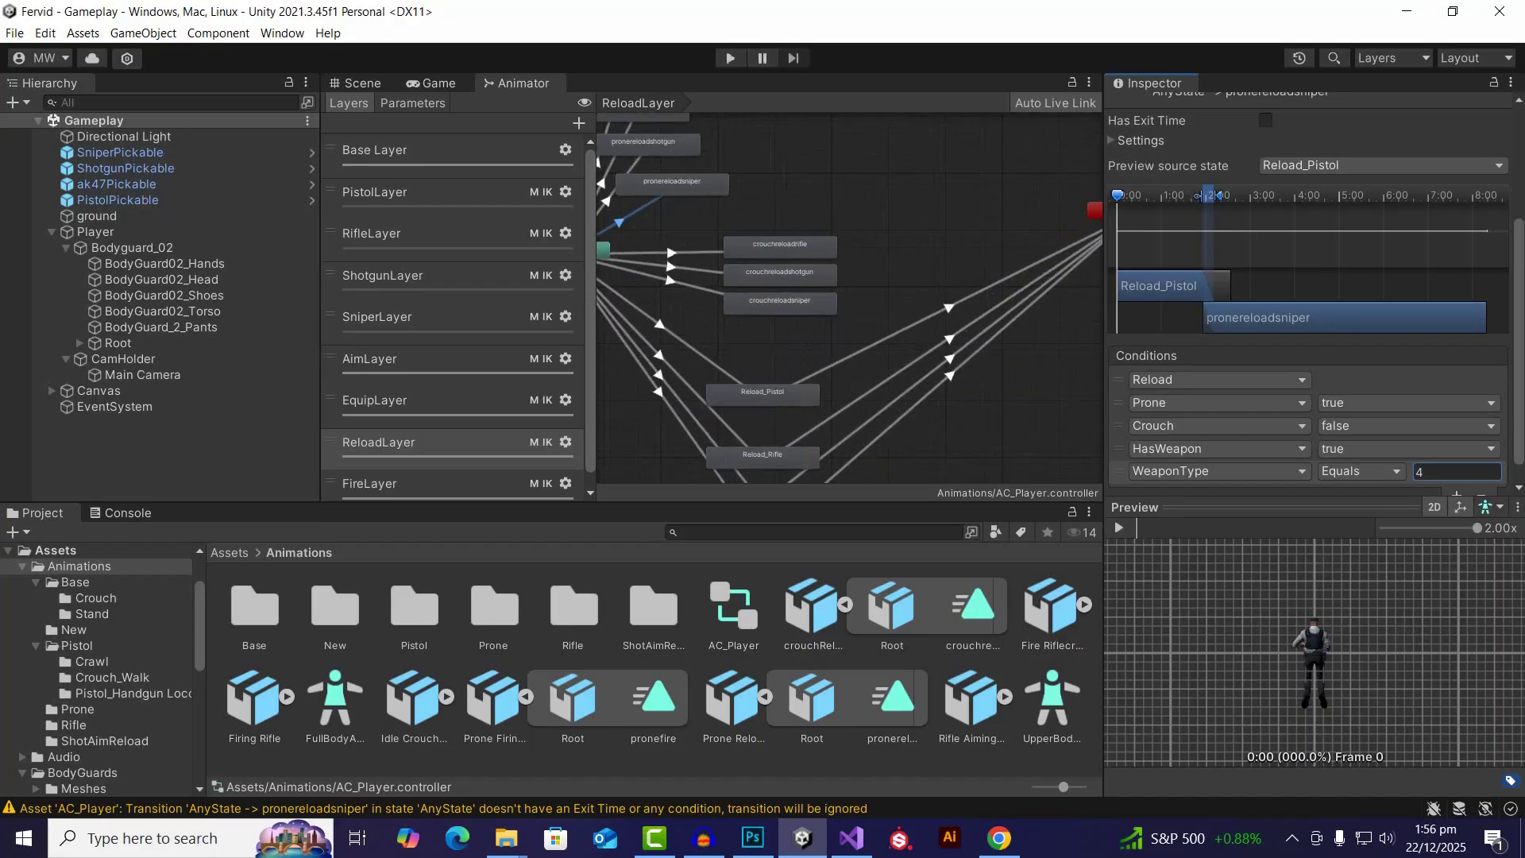
Step: Make transitions from crouchreloadrifle, crouchreloadshotgun and crouchreloadsniper to the Exit node in ReloadLayer
click(781, 247)
right_click(794, 248)
click(834, 256)
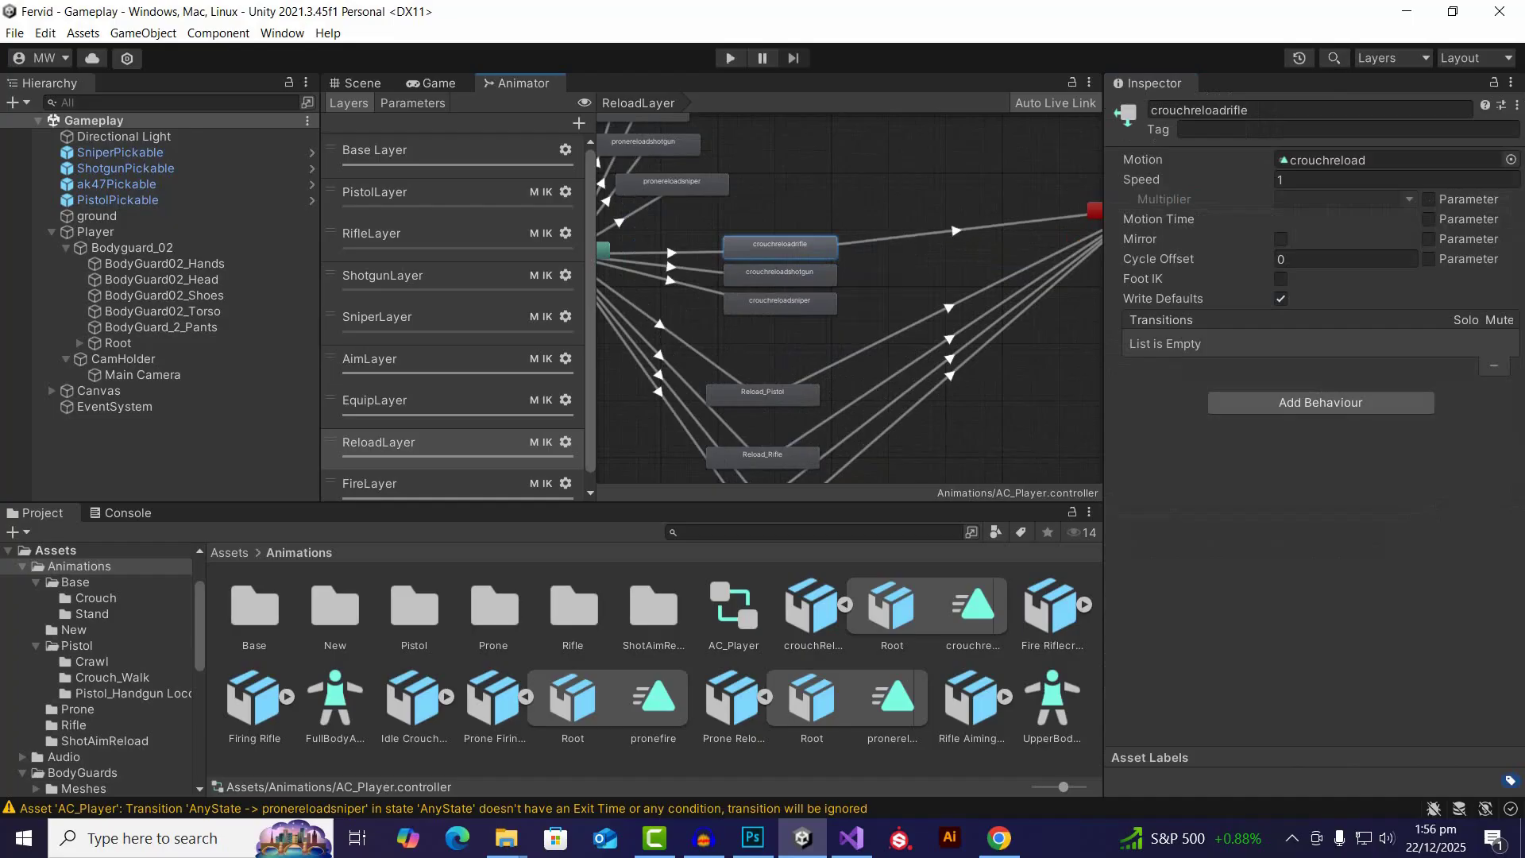
click(1095, 210)
click(780, 272)
right_click(786, 274)
click(818, 287)
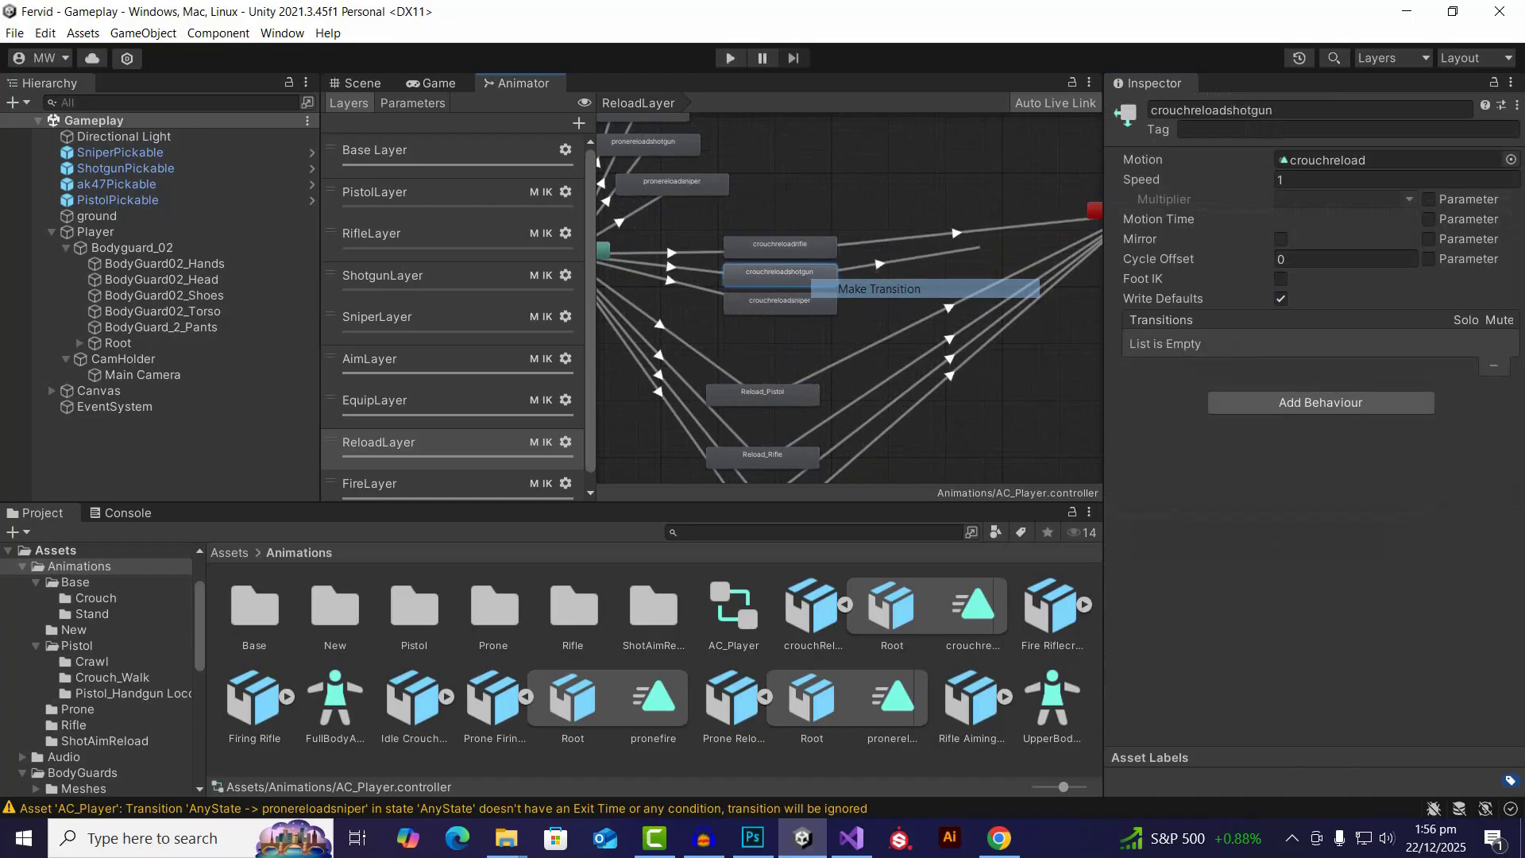
click(1095, 210)
right_click(793, 302)
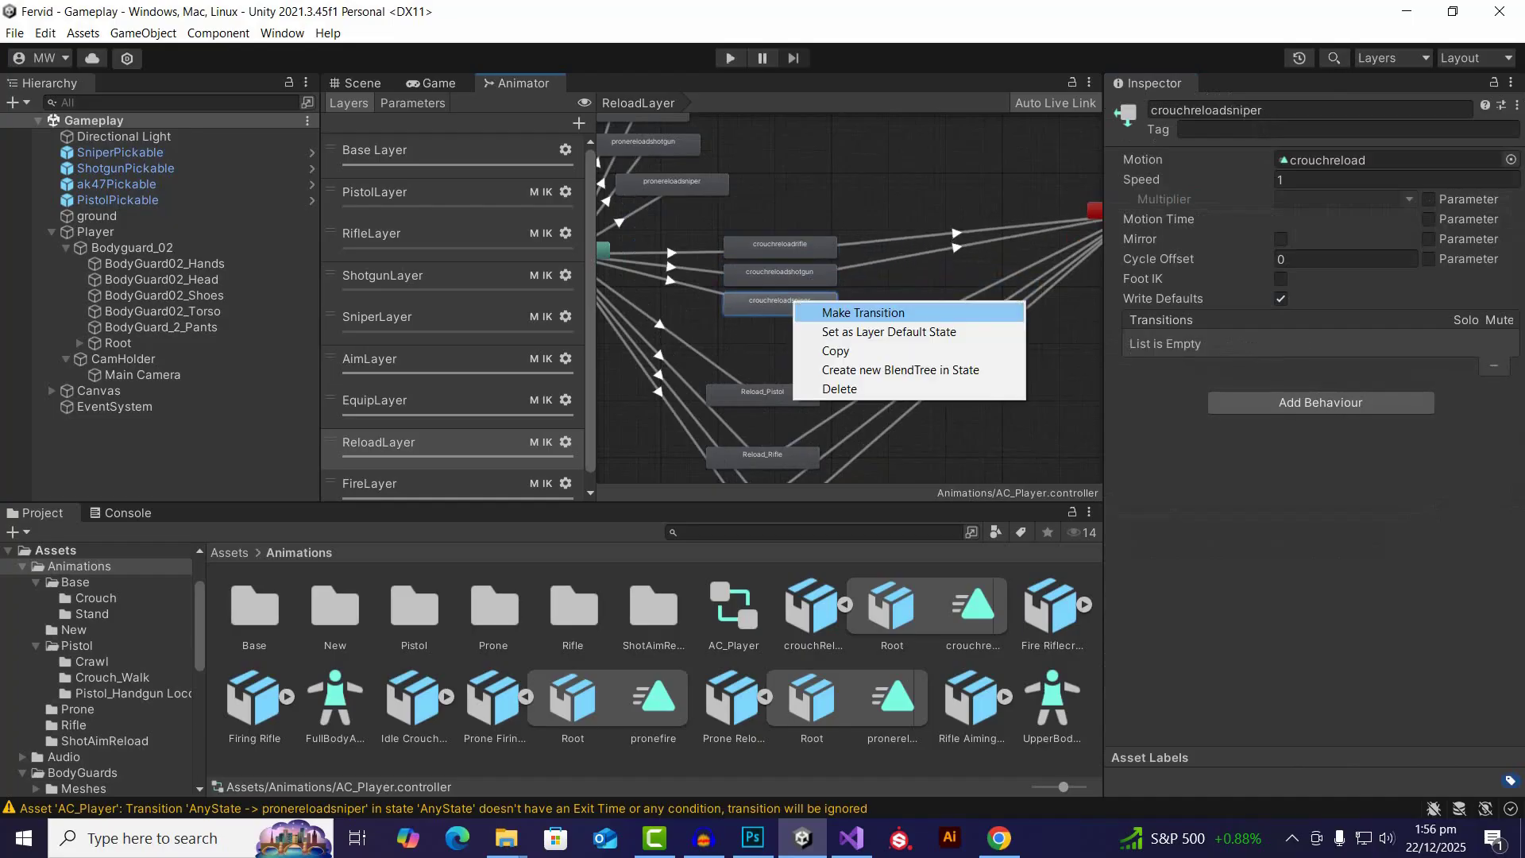
click(863, 312)
click(1094, 210)
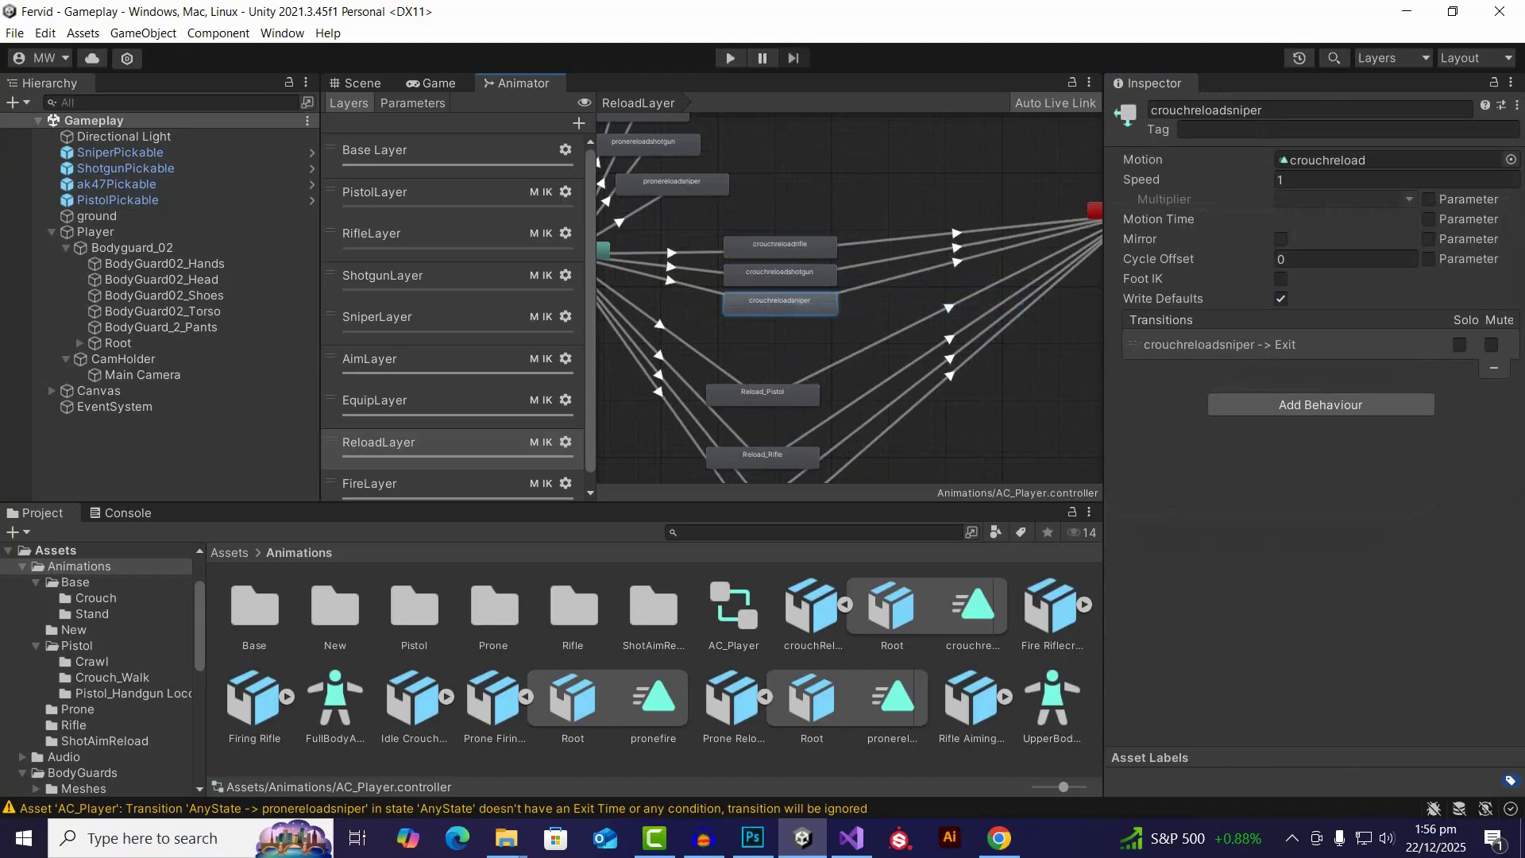
Step: Make transitions from pronereloadpistol and pronereloadrifle to the Exit node
key(a)
scroll(848, 246, up, 5)
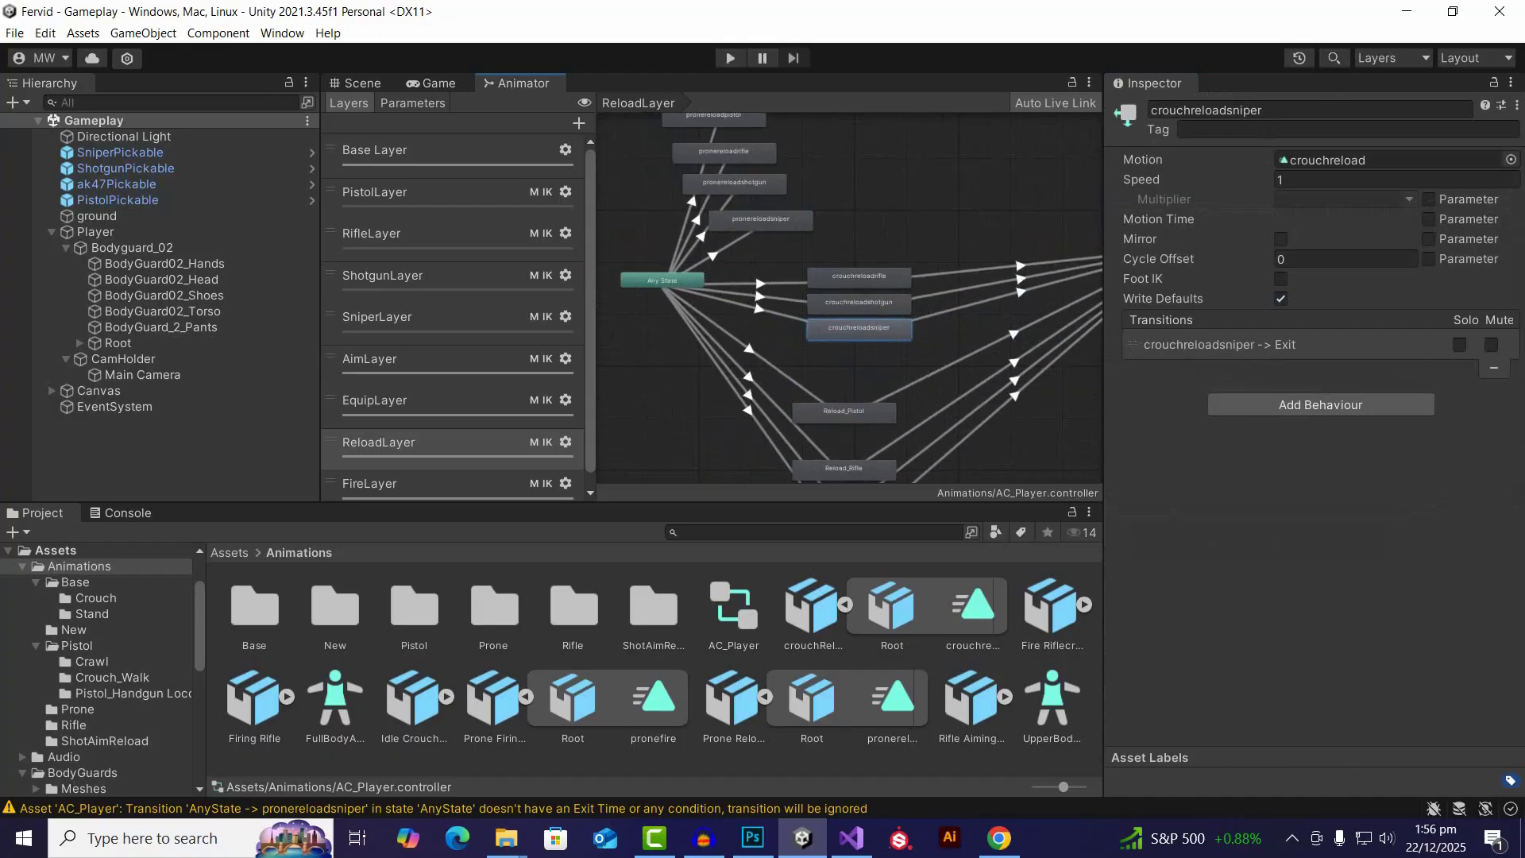
right_click(727, 118)
click(794, 127)
key(a)
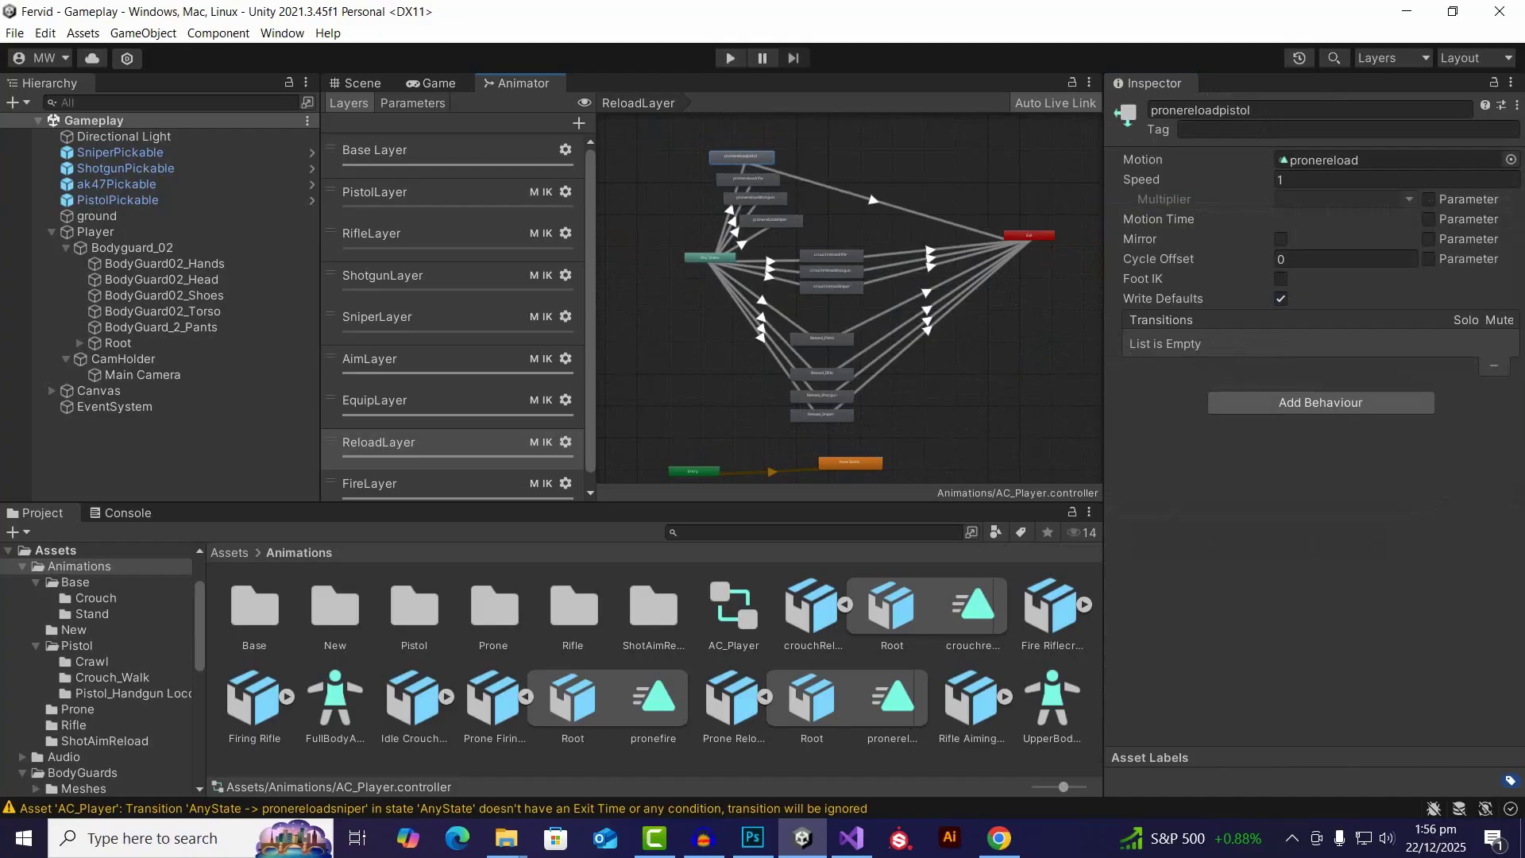
click(1026, 235)
right_click(757, 182)
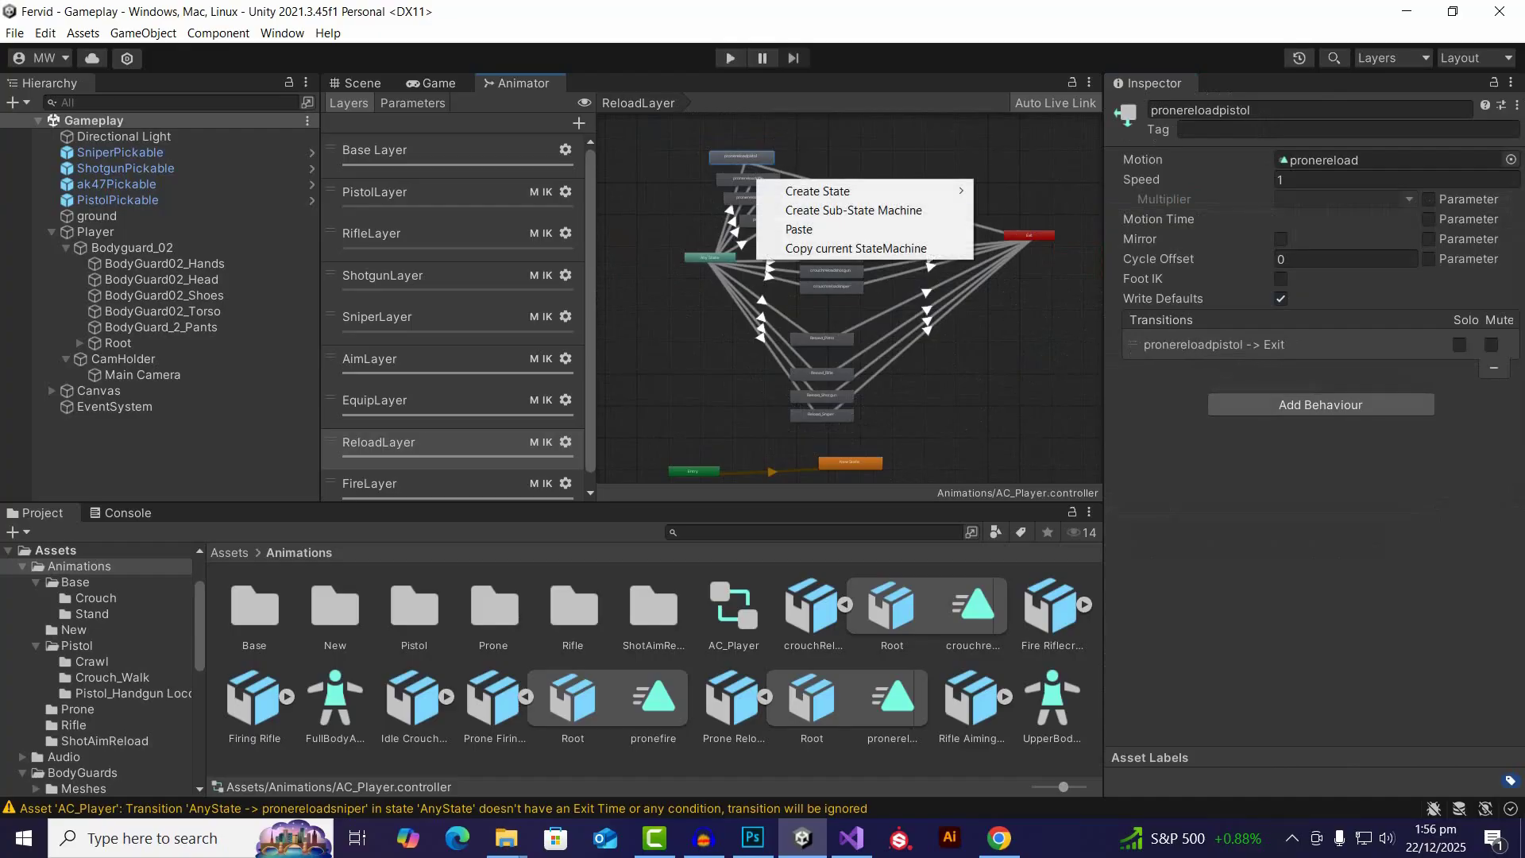
mouse_move(874, 191)
click(747, 178)
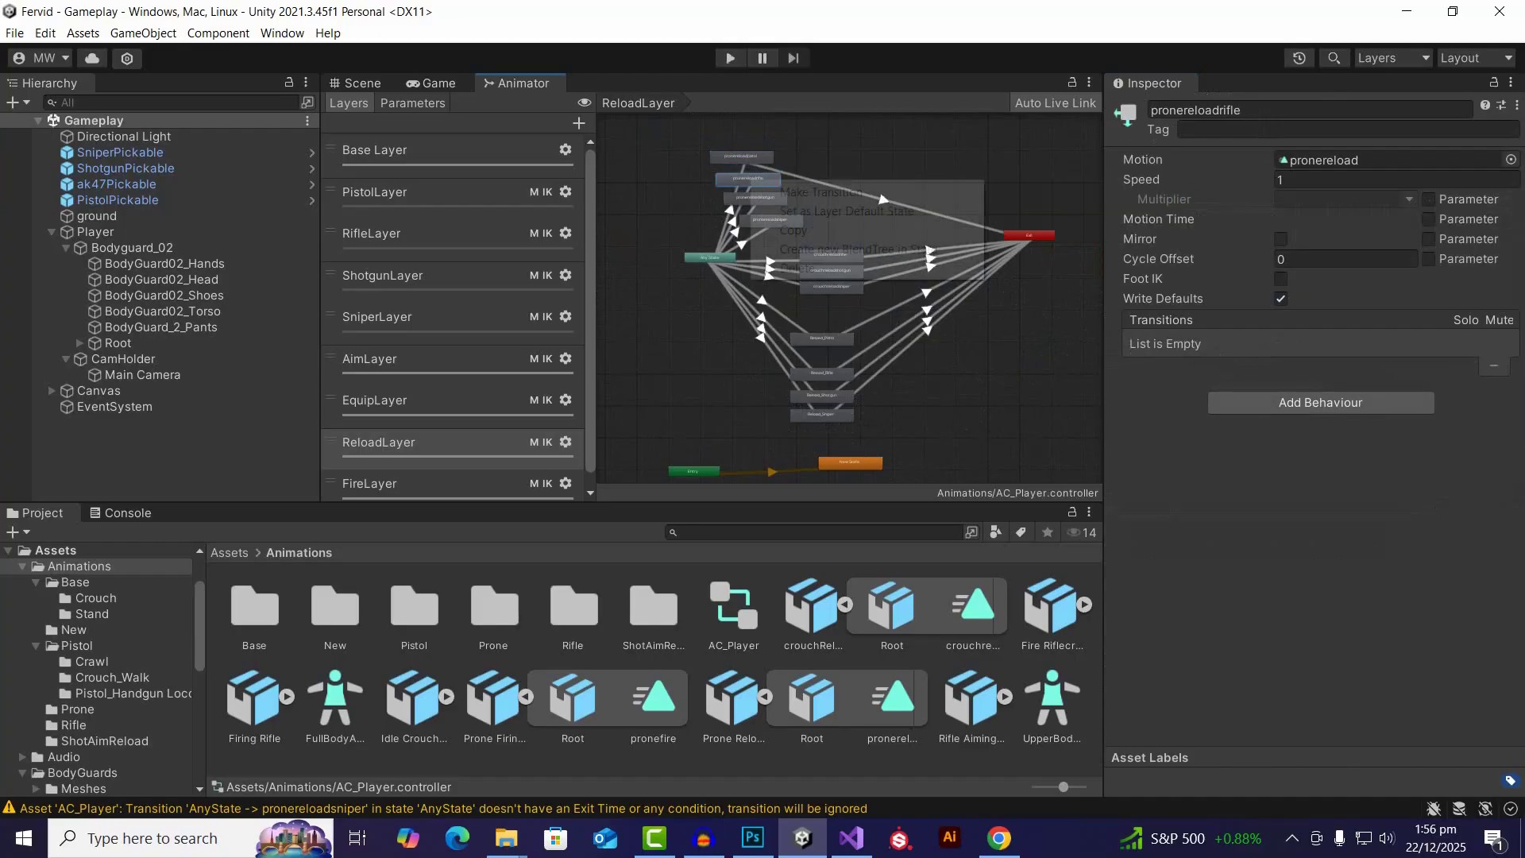
right_click(751, 179)
click(795, 191)
click(1028, 235)
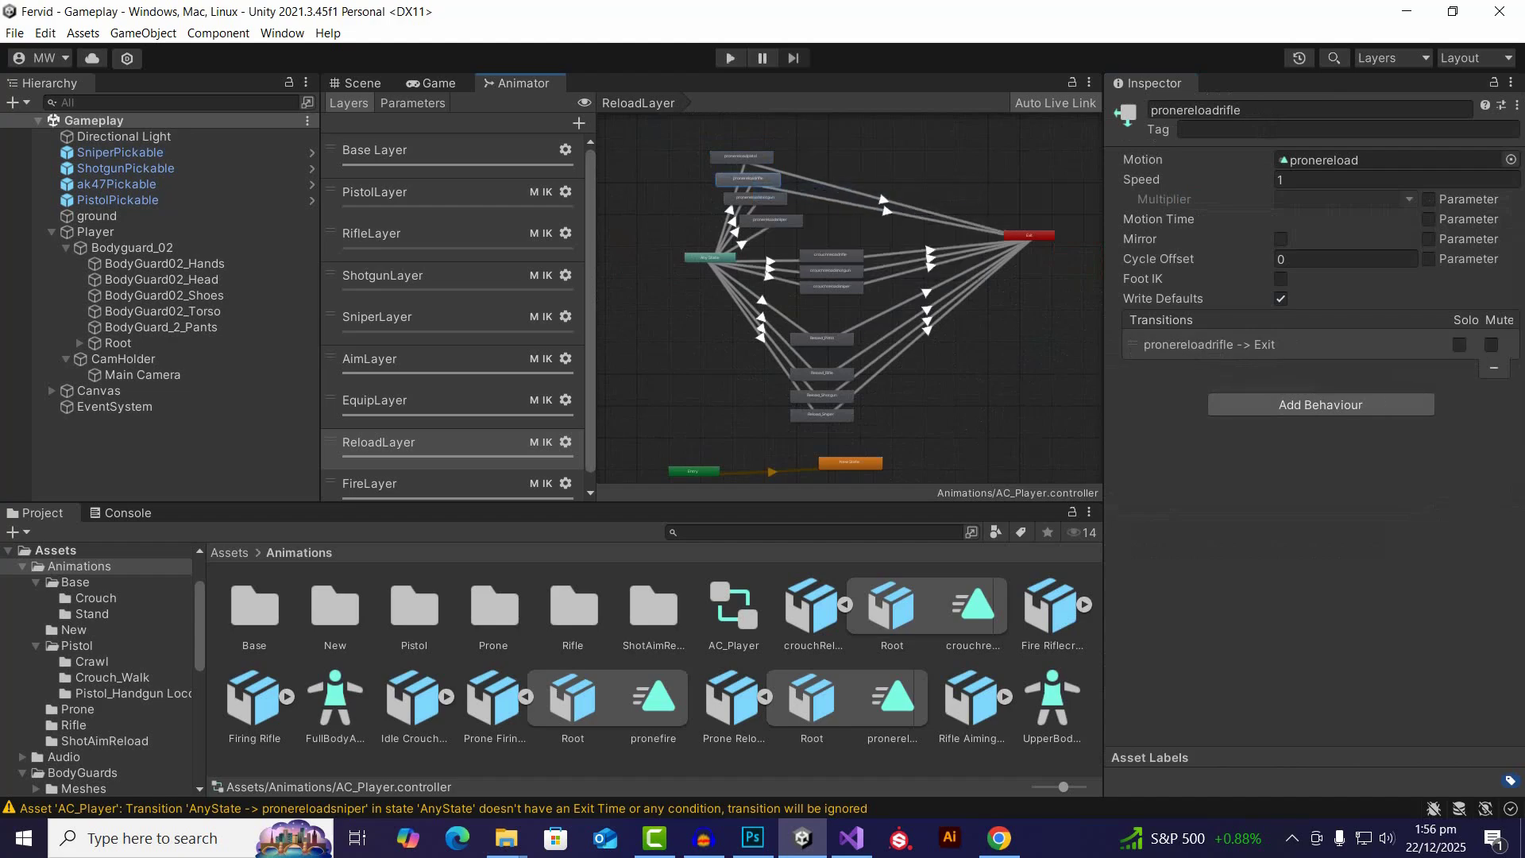
Step: Make transitions from pronereloadshotgun and pronereloadsniper to the Exit node
right_click(776, 199)
click(818, 213)
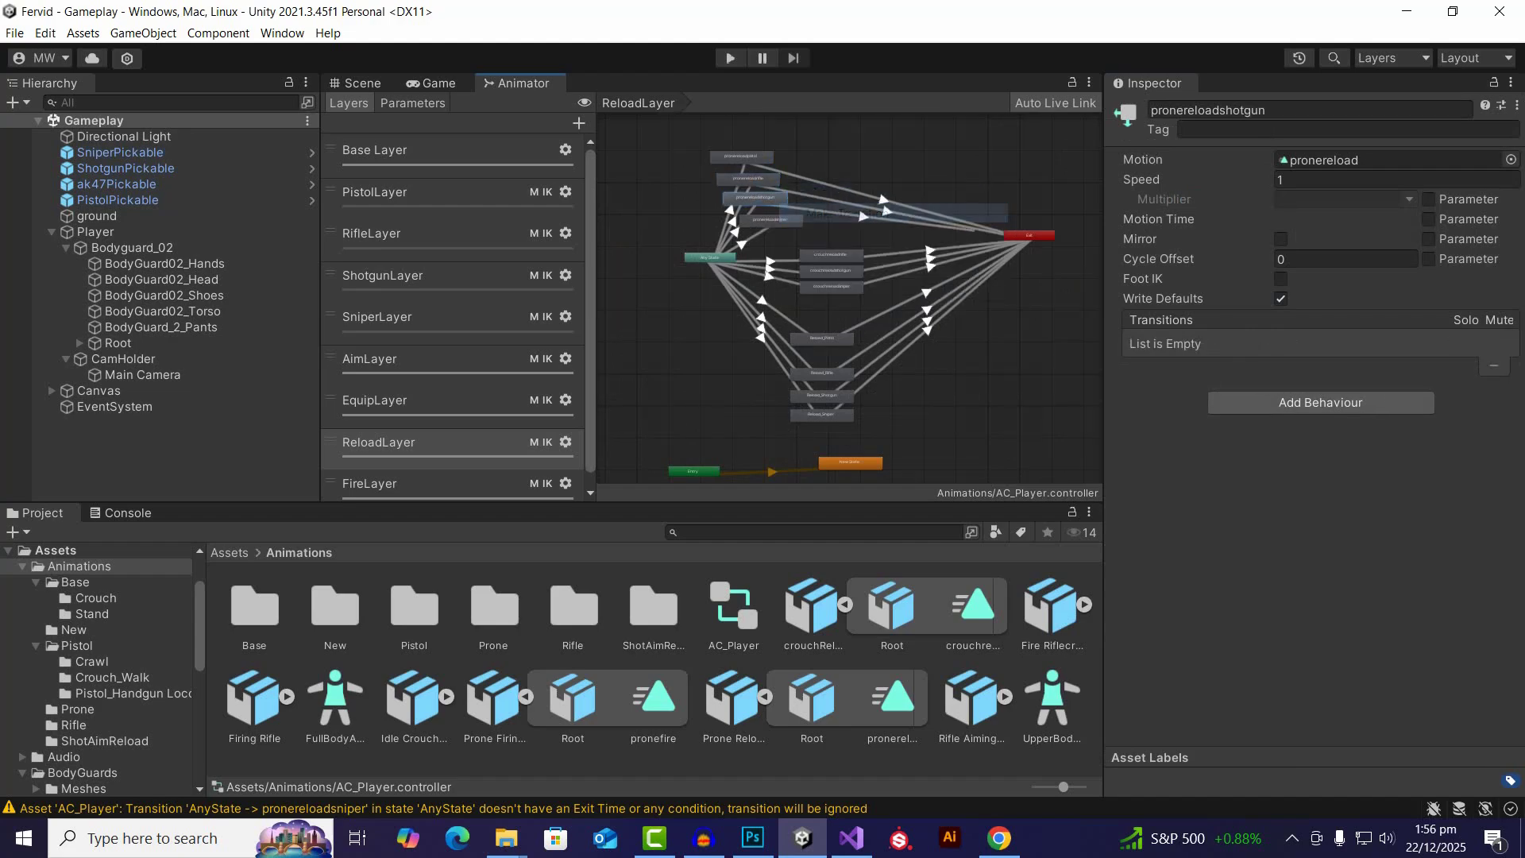
click(1028, 235)
right_click(797, 225)
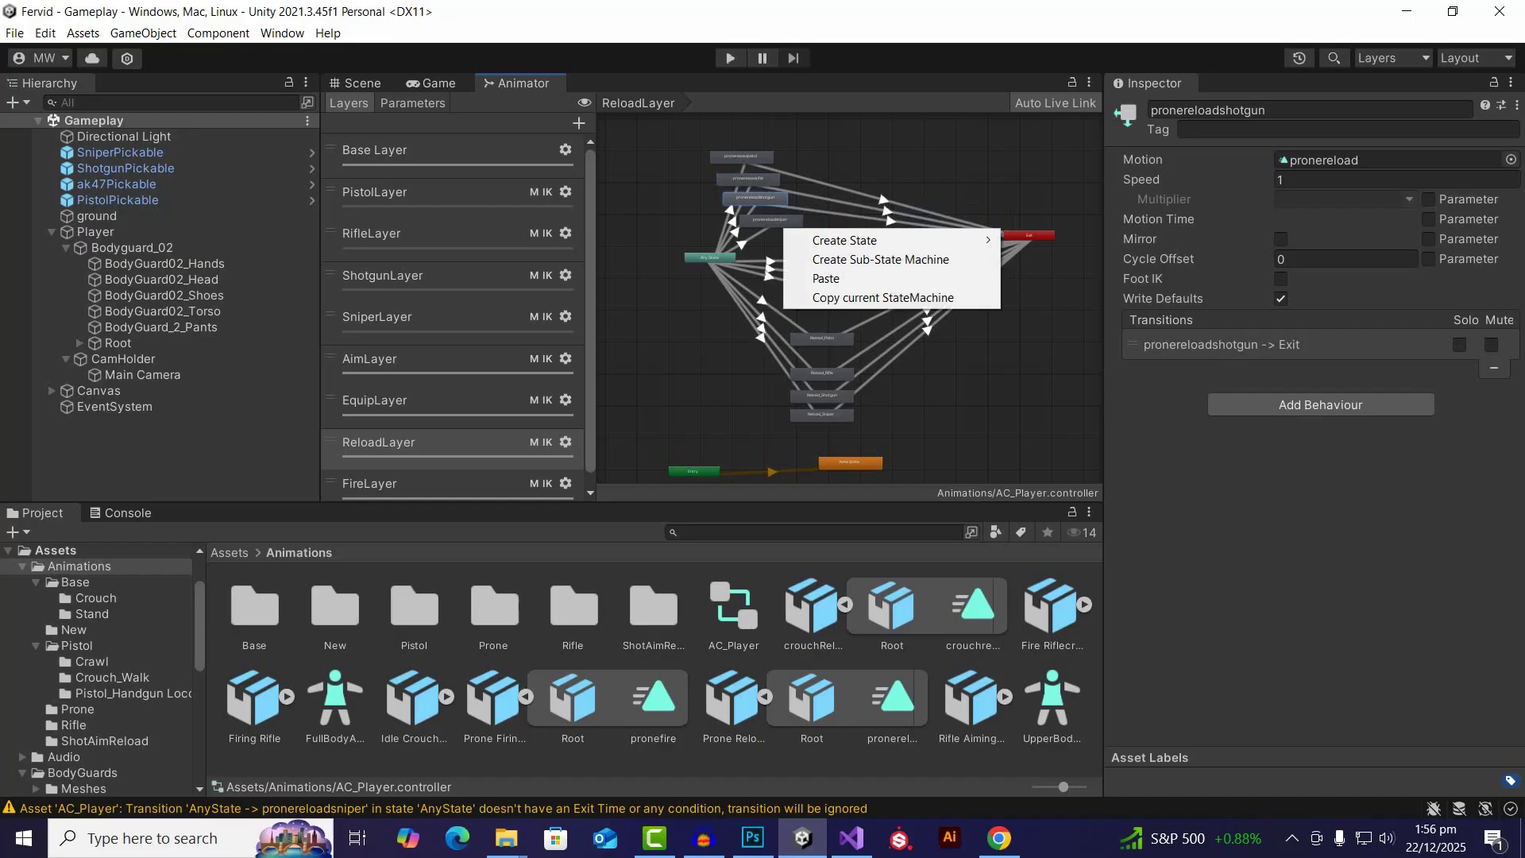
click(787, 222)
right_click(787, 222)
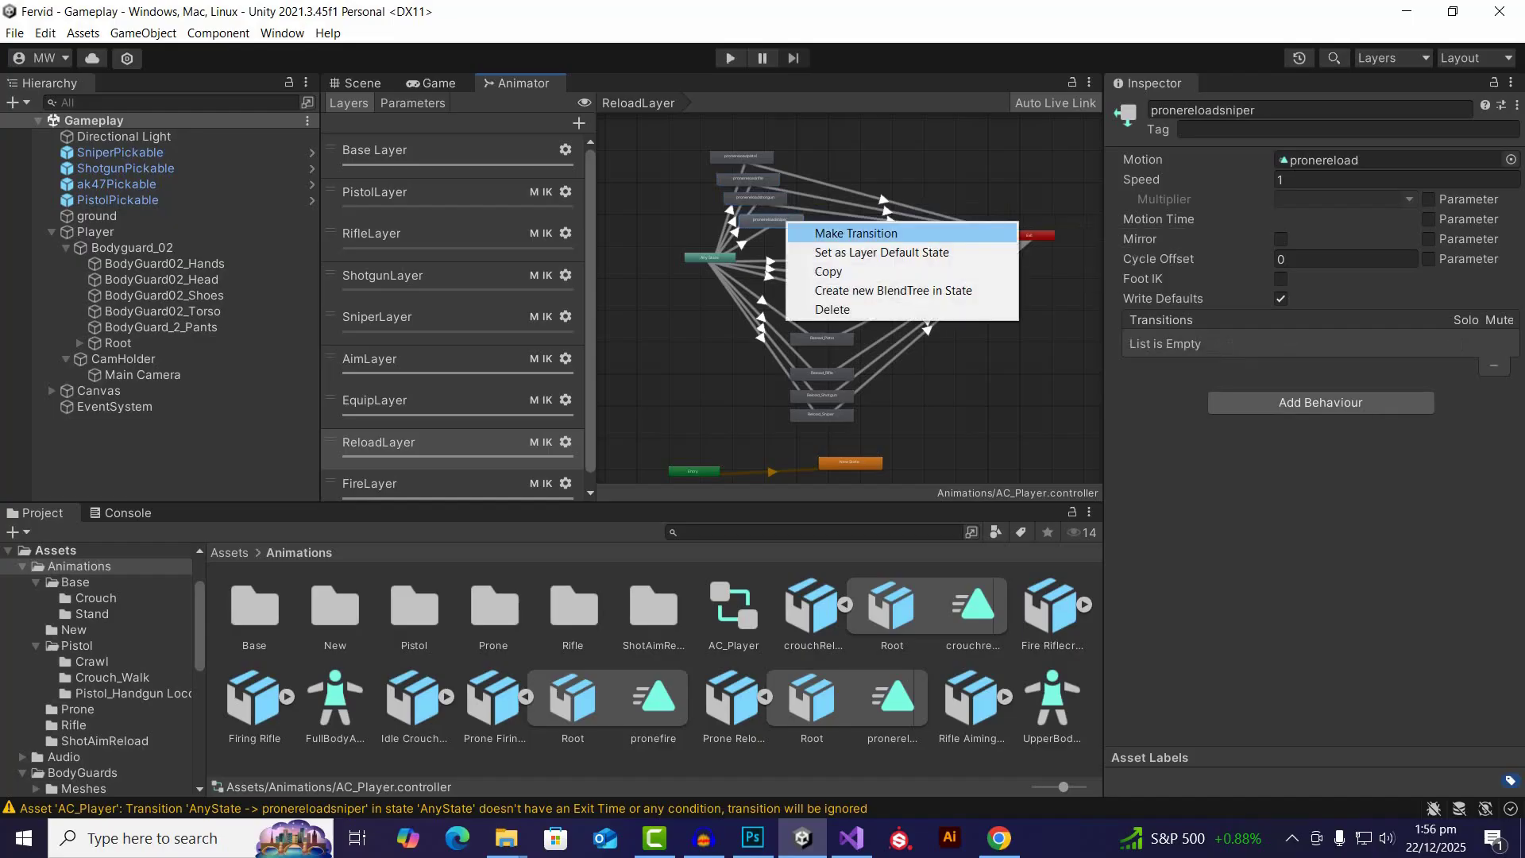
click(856, 232)
click(1028, 235)
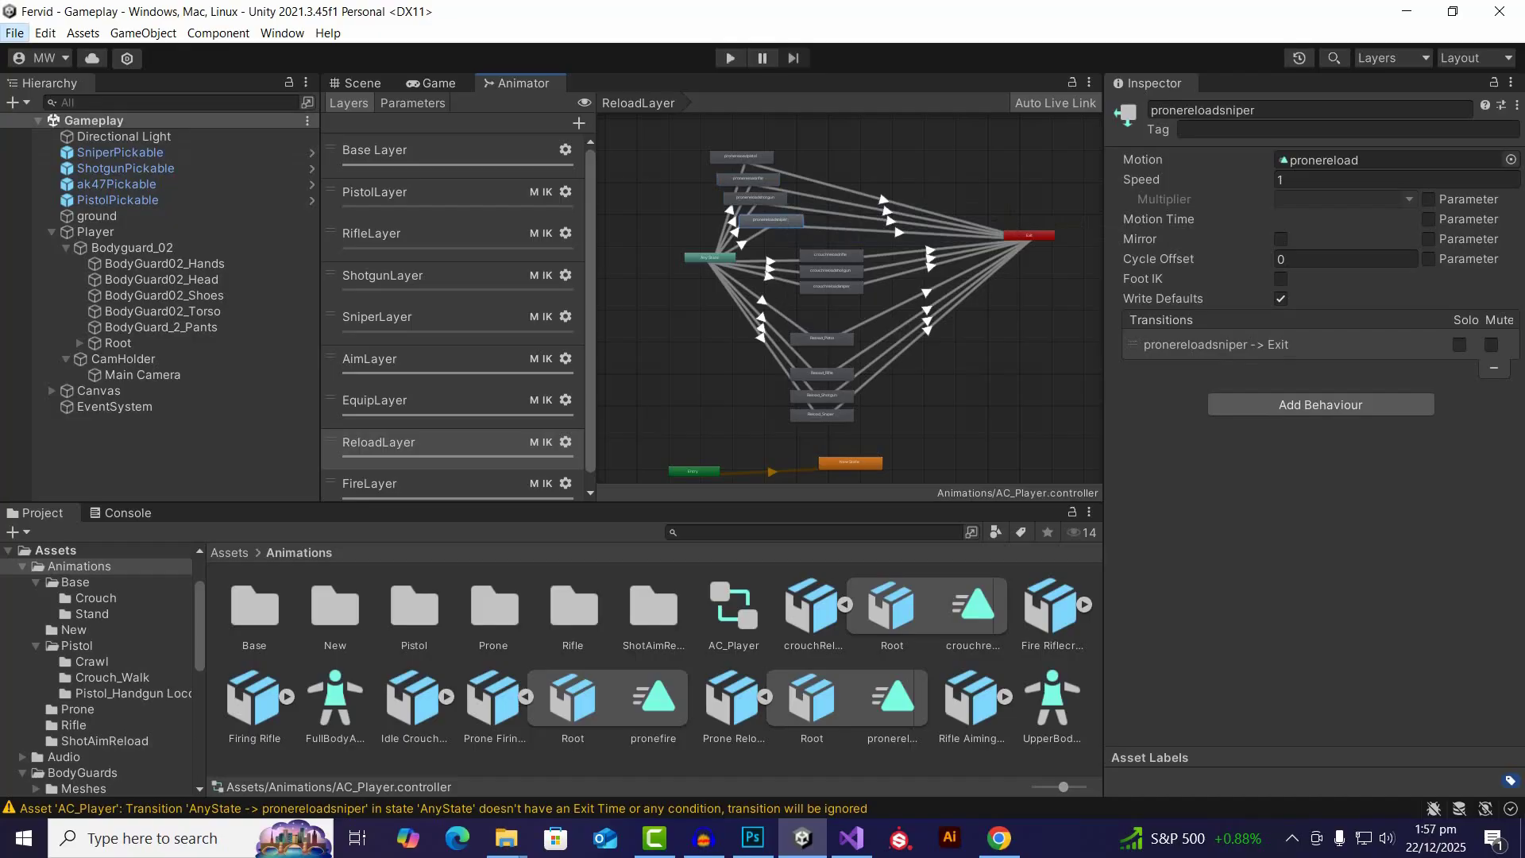
Step: Save the Gameplay scene and the project
click(14, 33)
click(23, 117)
click(14, 33)
click(62, 218)
Step: Run the game, collect the AK47 and pistol, and test aiming and reloading while standing with weapons 1 and 2
click(731, 58)
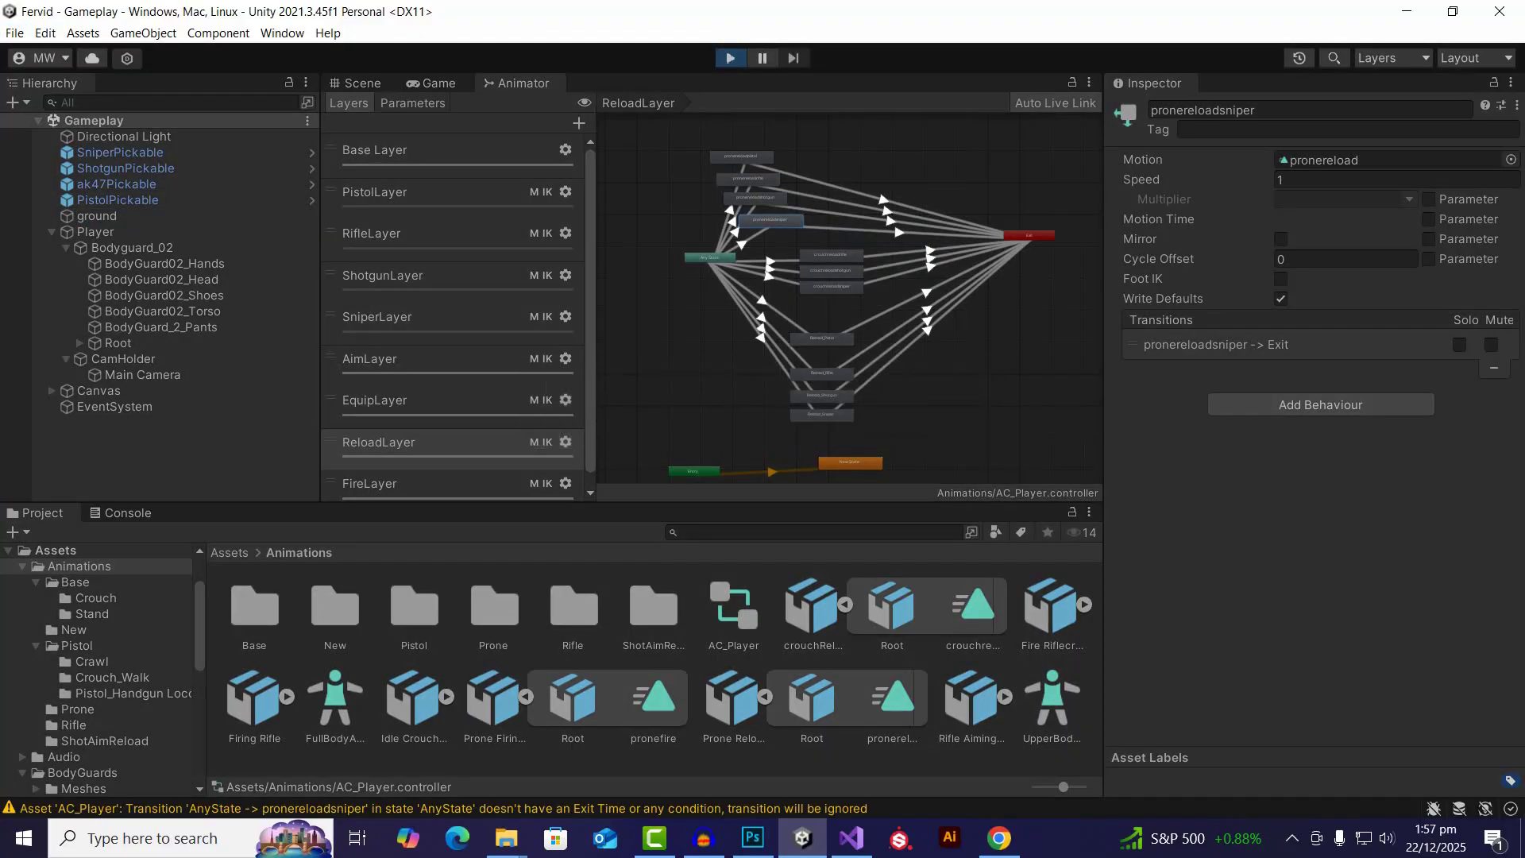
key(w)
key(w)
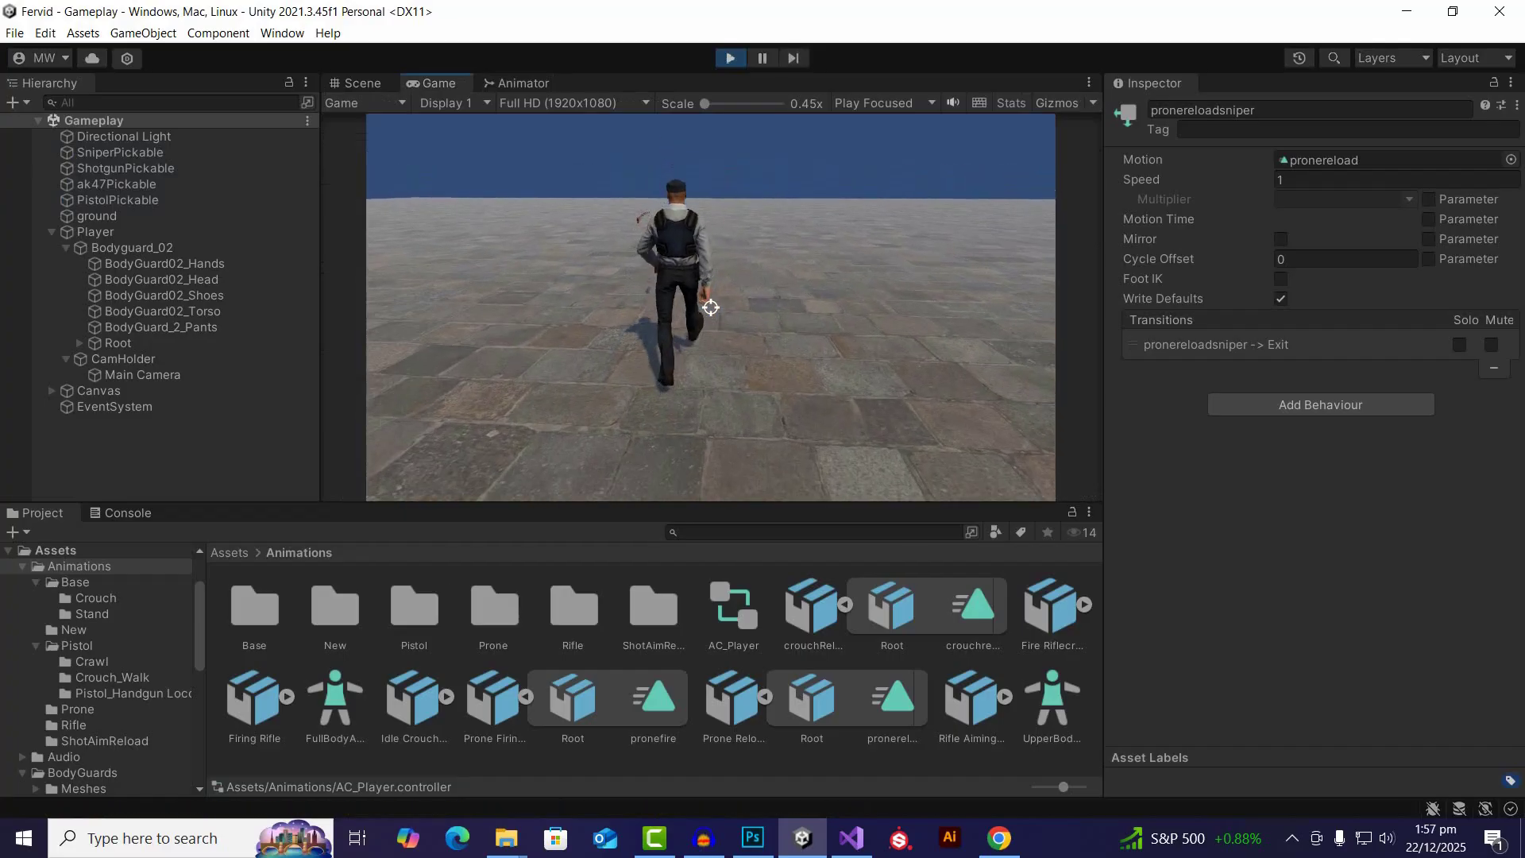
key(w)
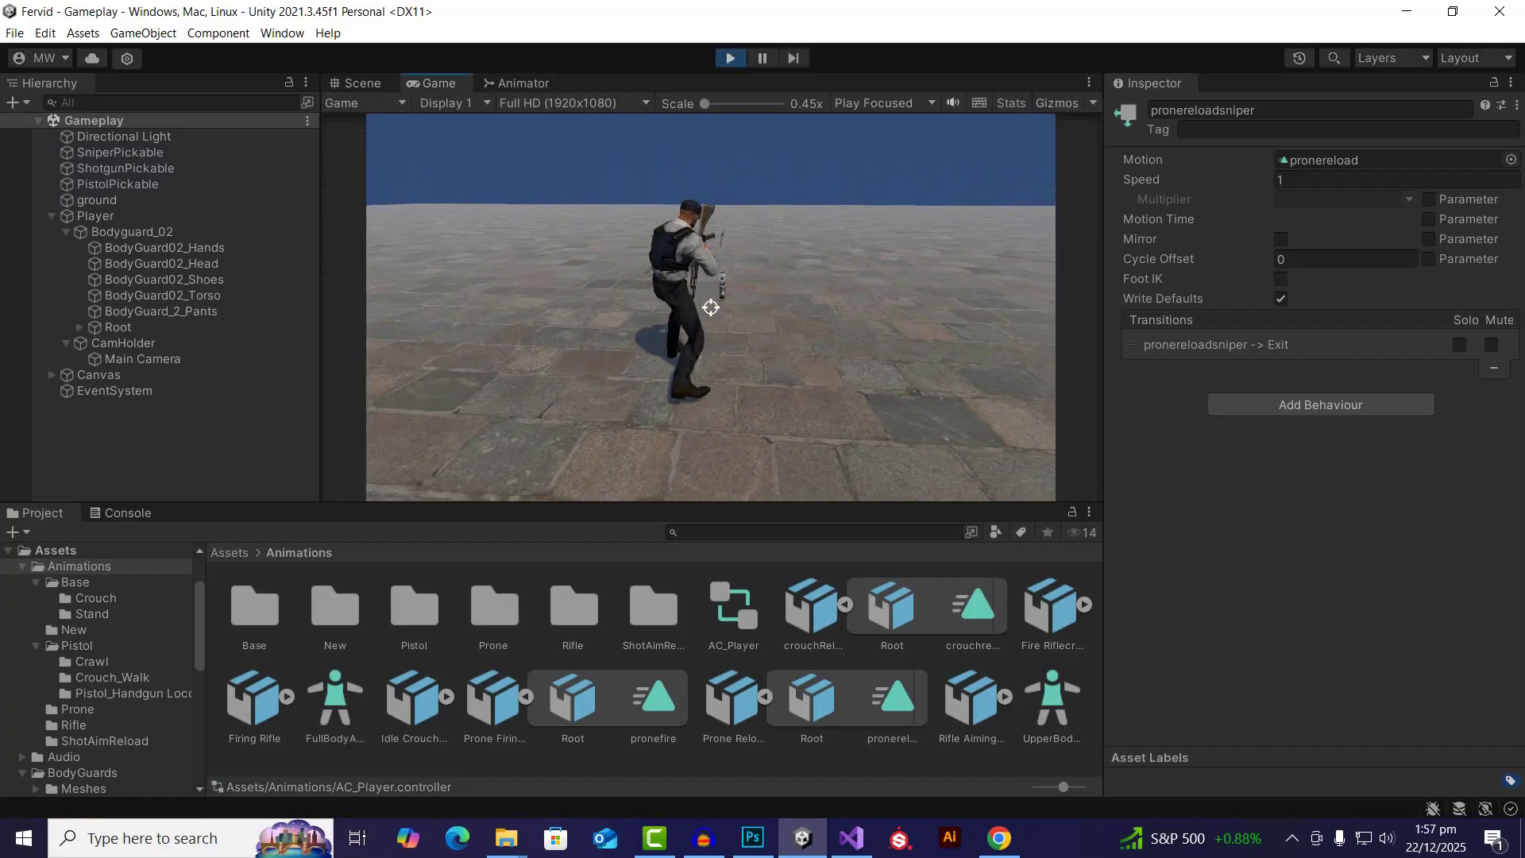
key(r)
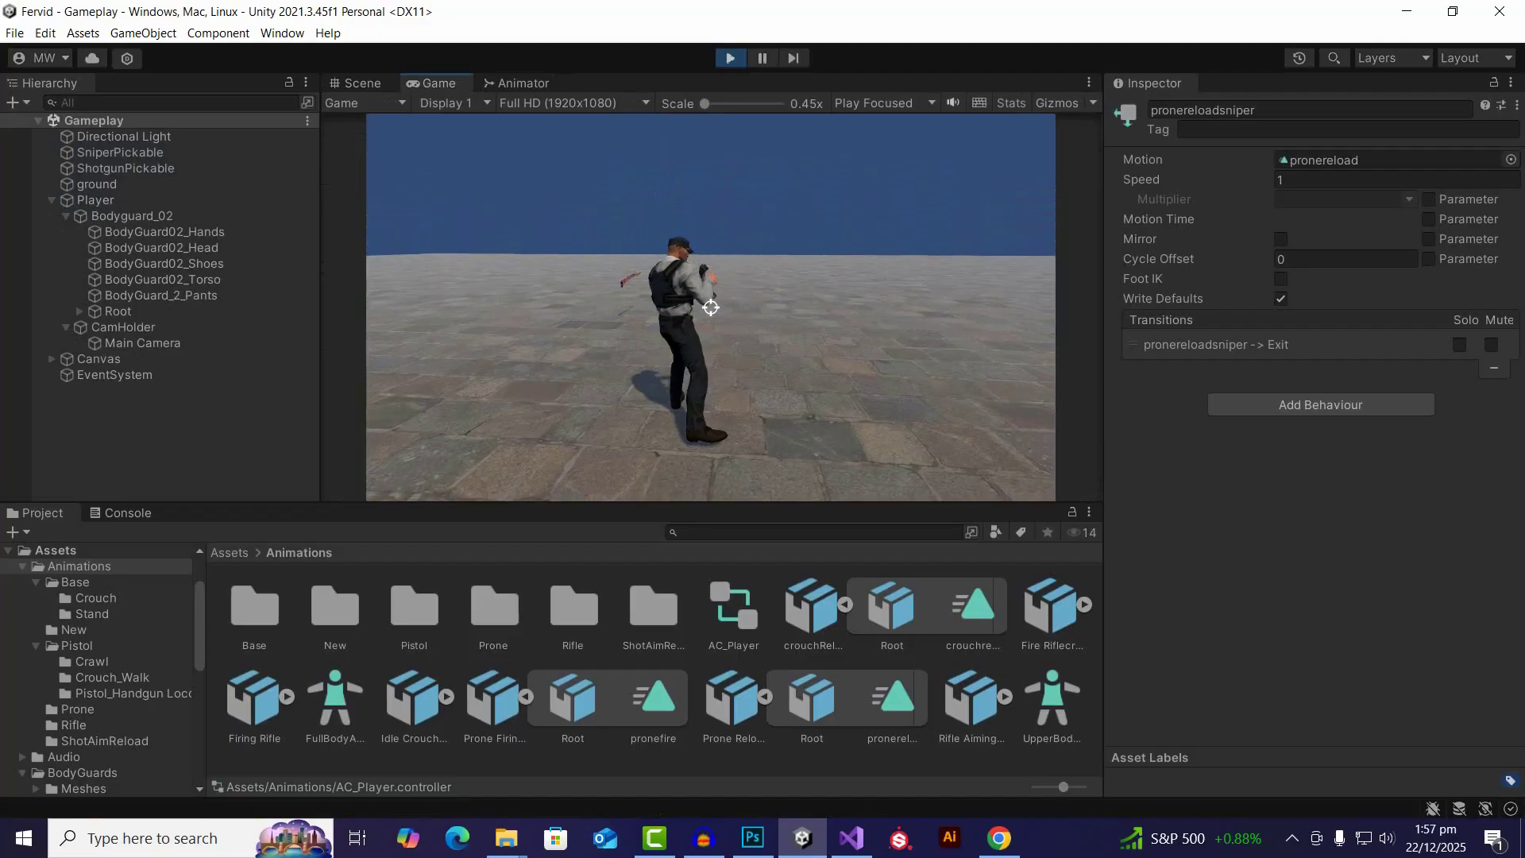
right_click(711, 307)
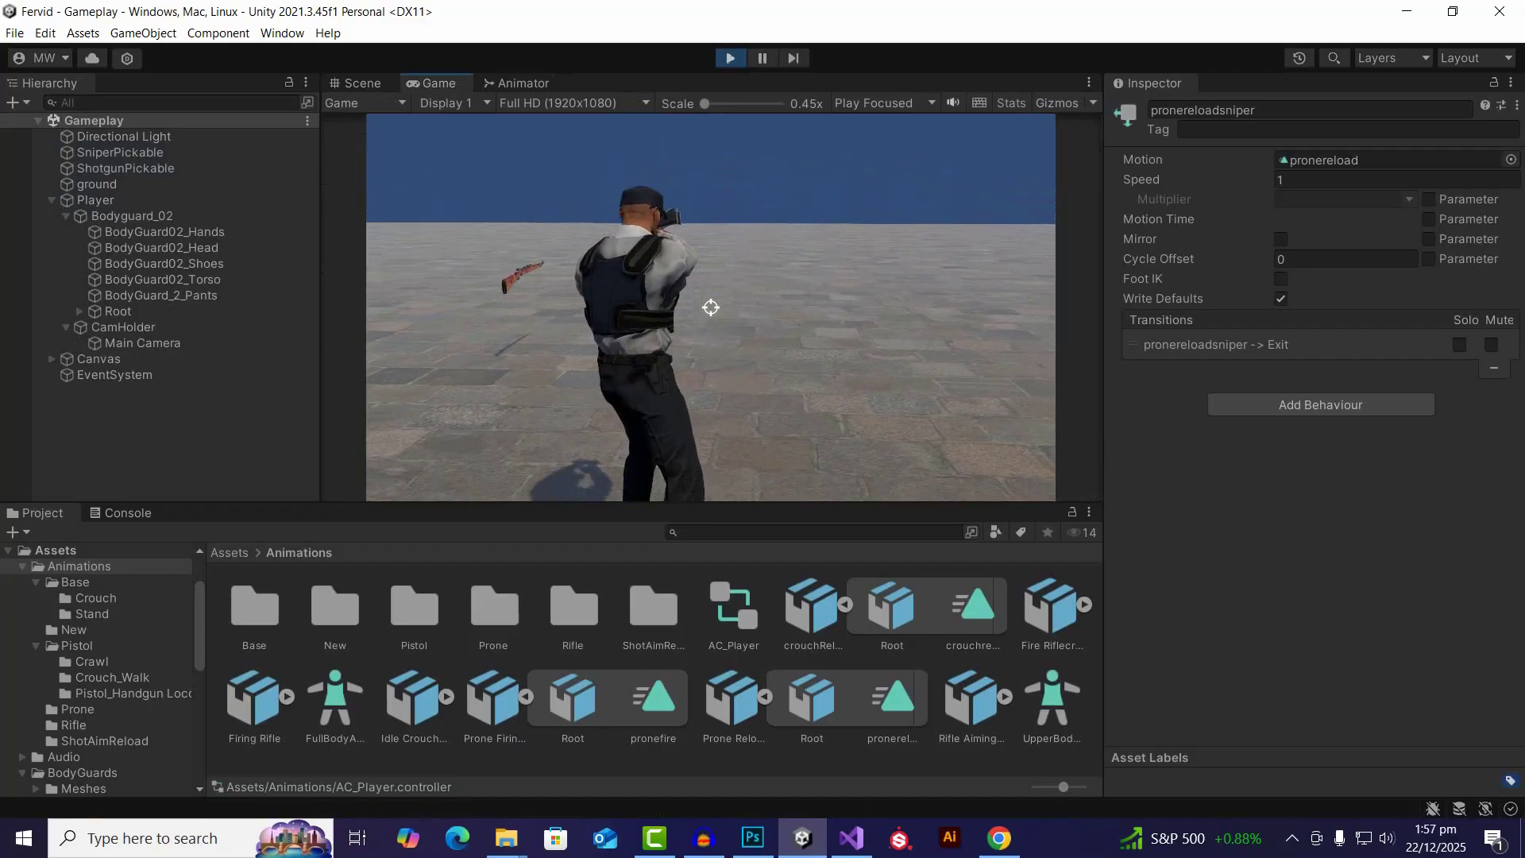
key(1)
right_click(711, 308)
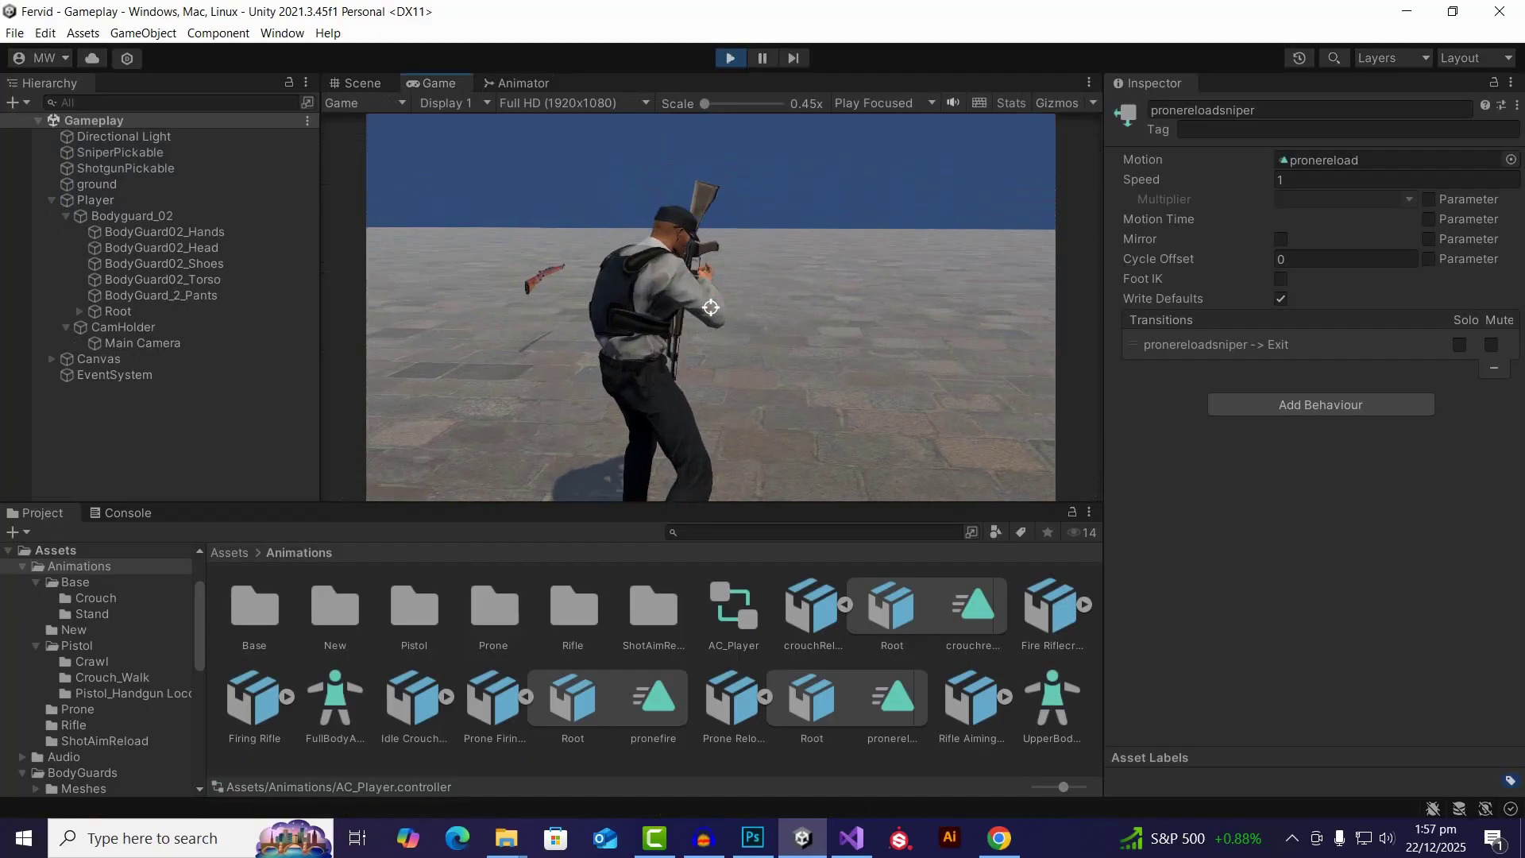
key(r)
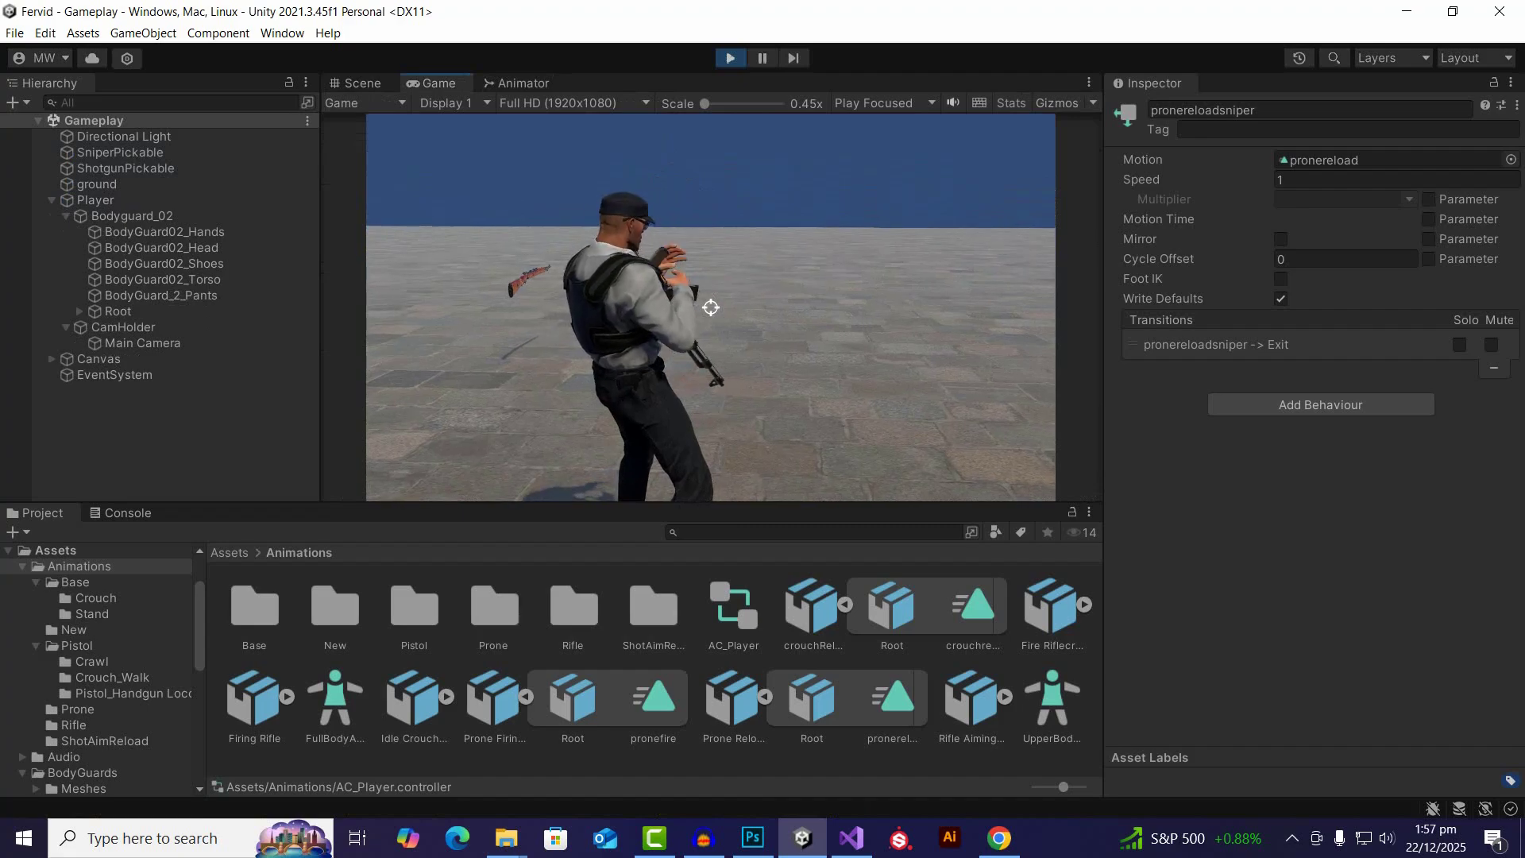
key(2)
key(r)
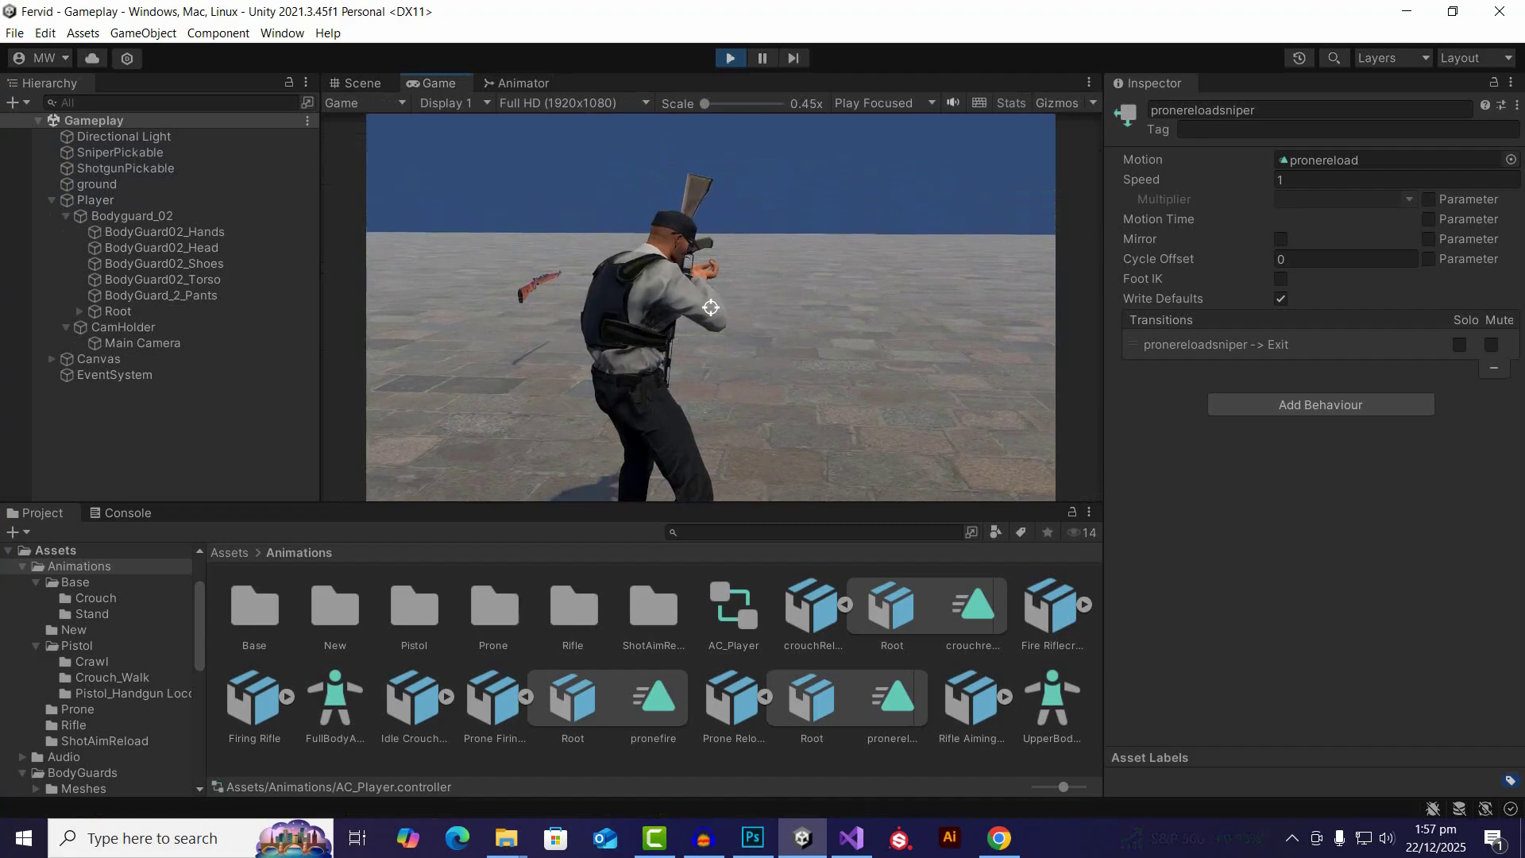
Step: Test crawling forward while prone, pick up the shotgun, and switch the character between crouching and standing
key(z)
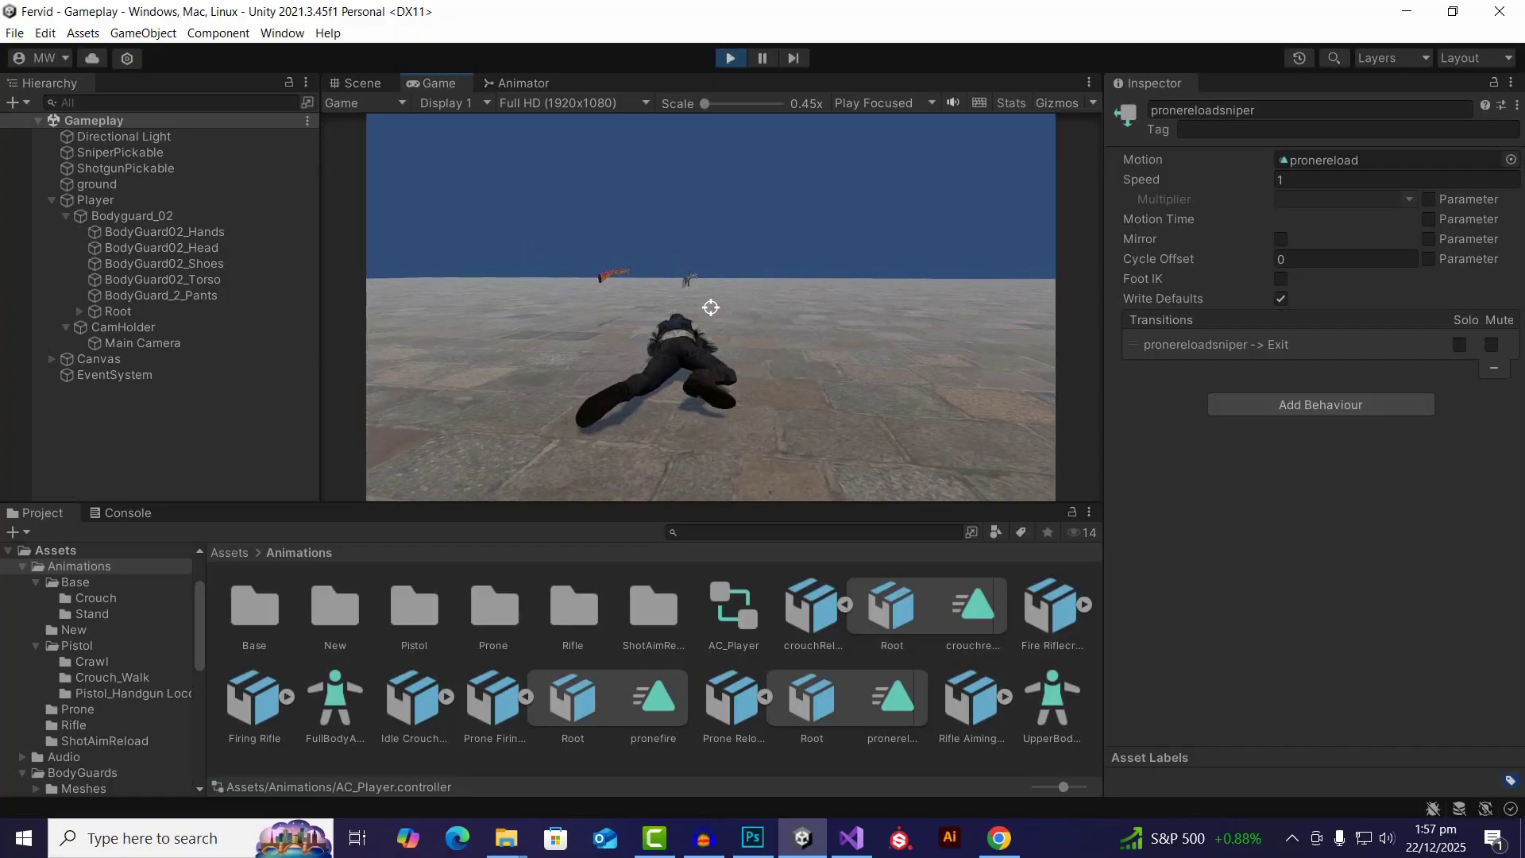
key(w)
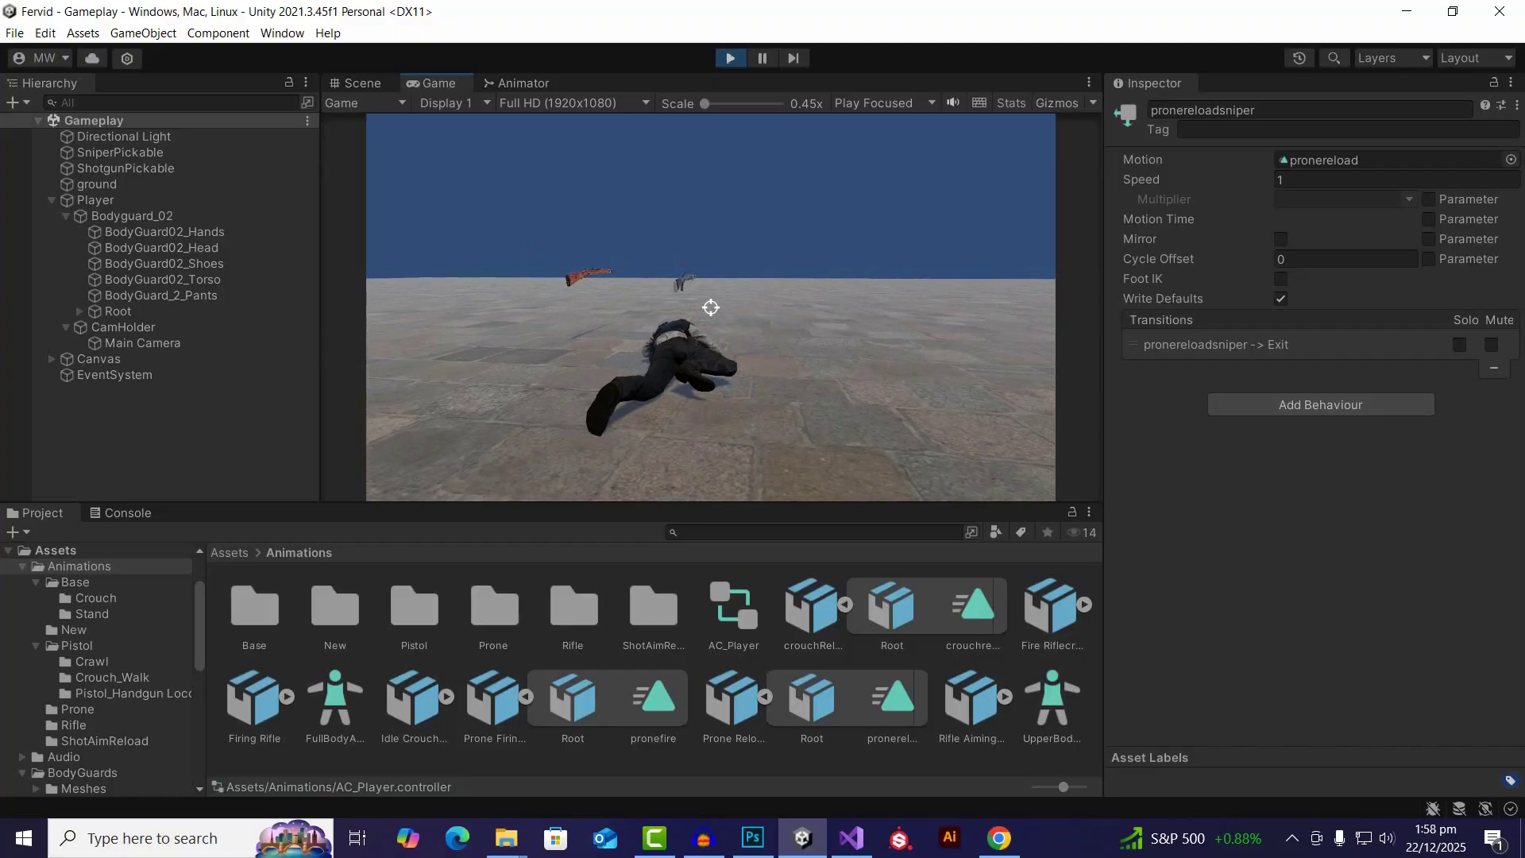
key(z)
key(c)
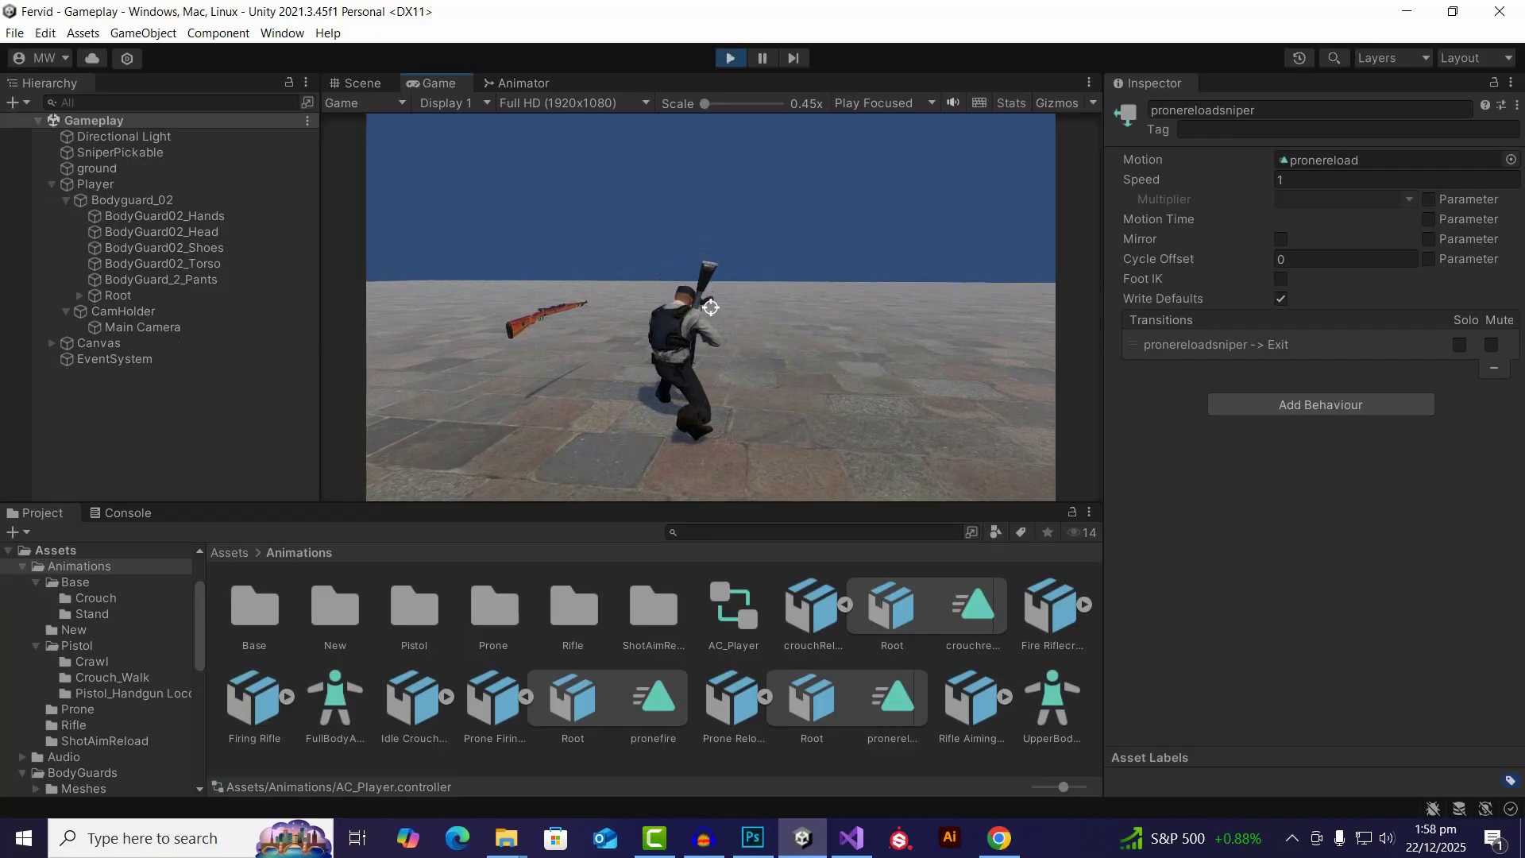
key(c)
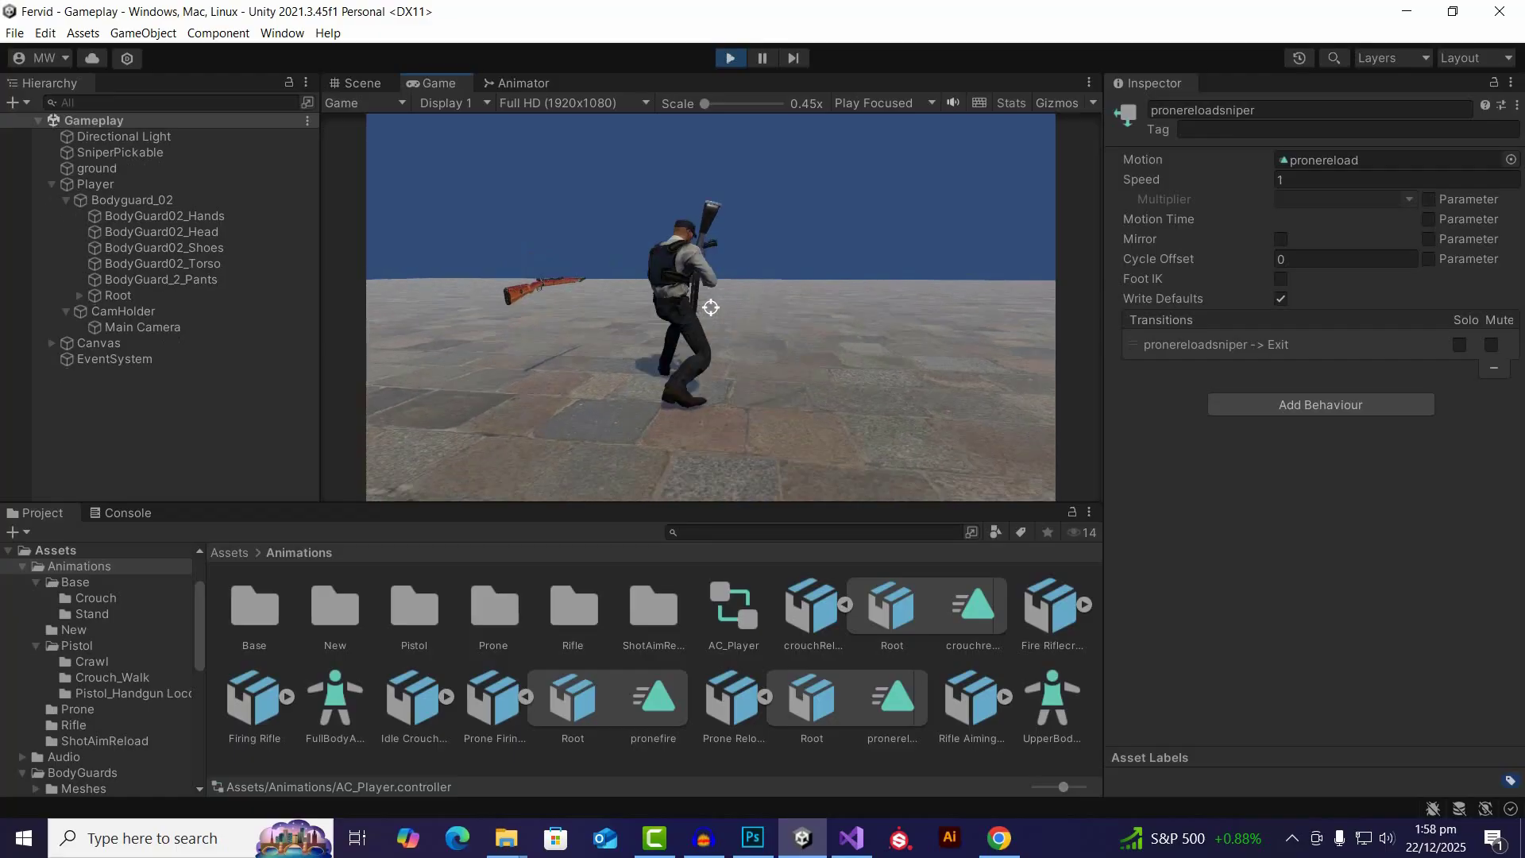
Step: Crawl prone to the sniper rifle, pick it up and test aiming, and exit Play mode
key(z)
key(w)
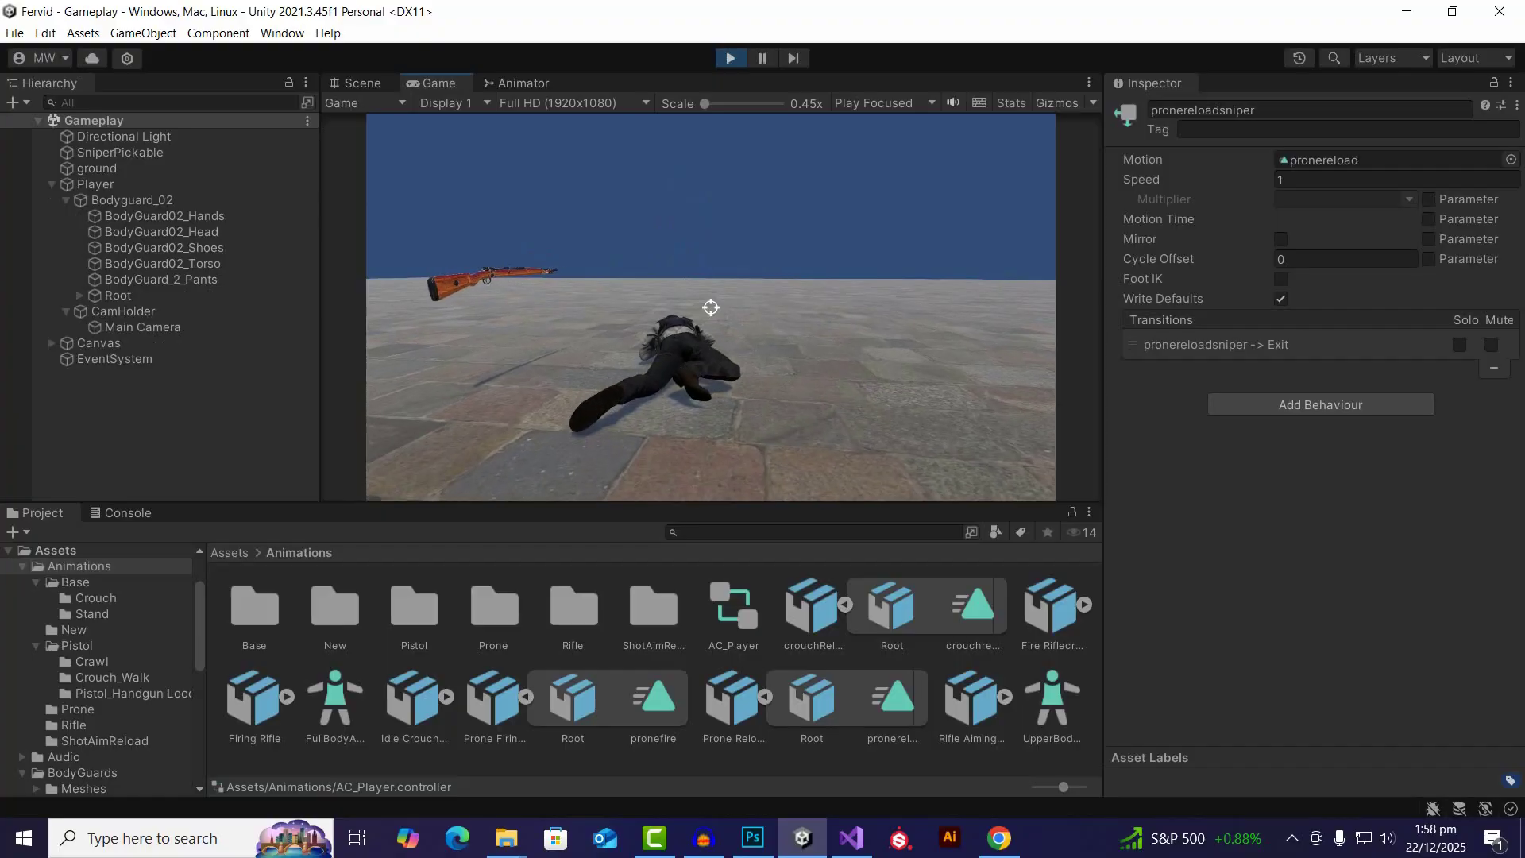
key(a)
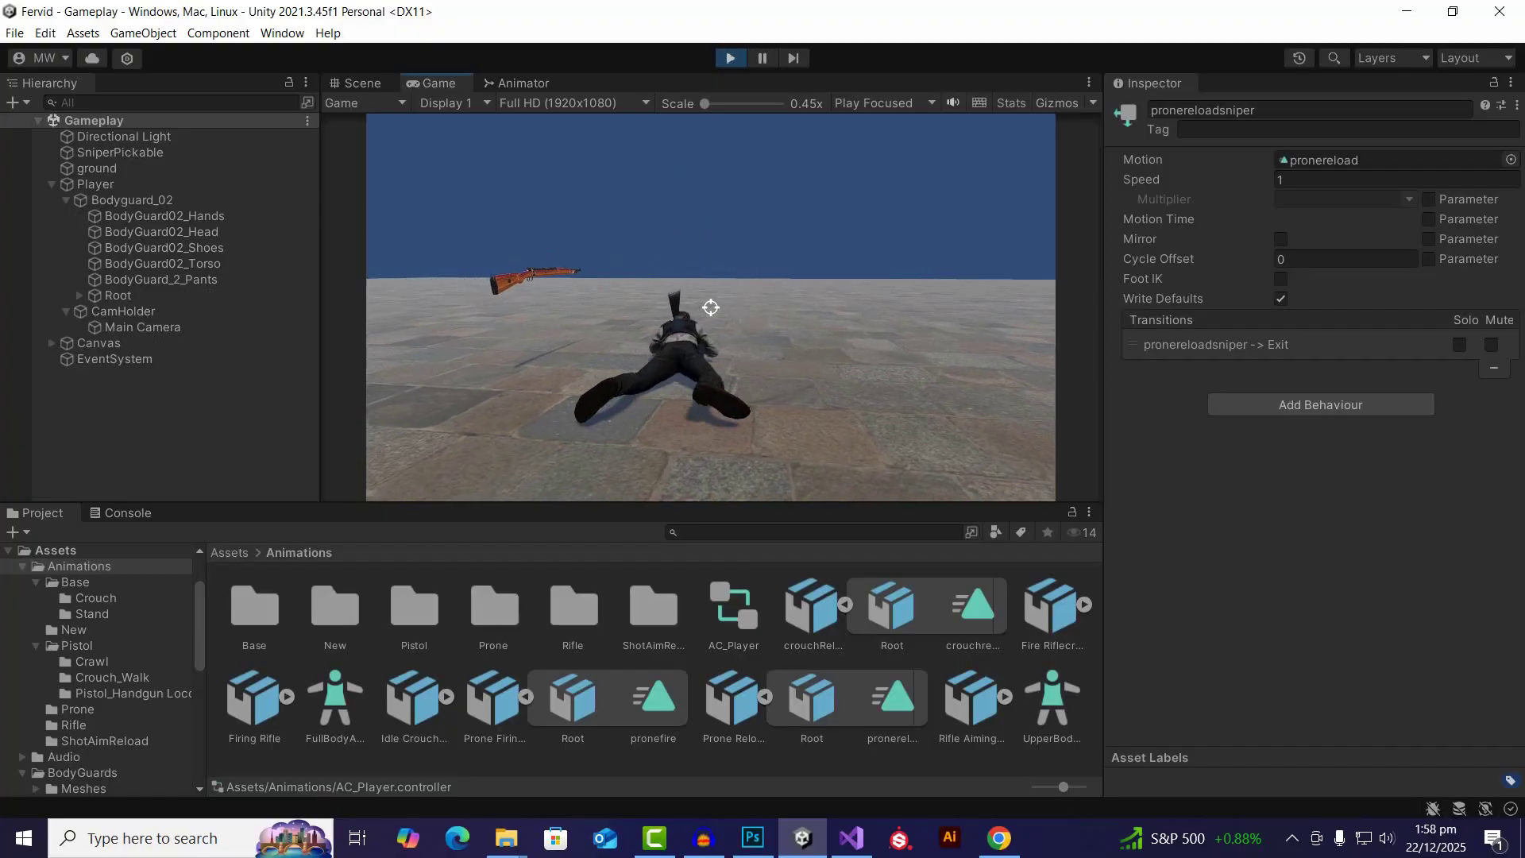
key(e)
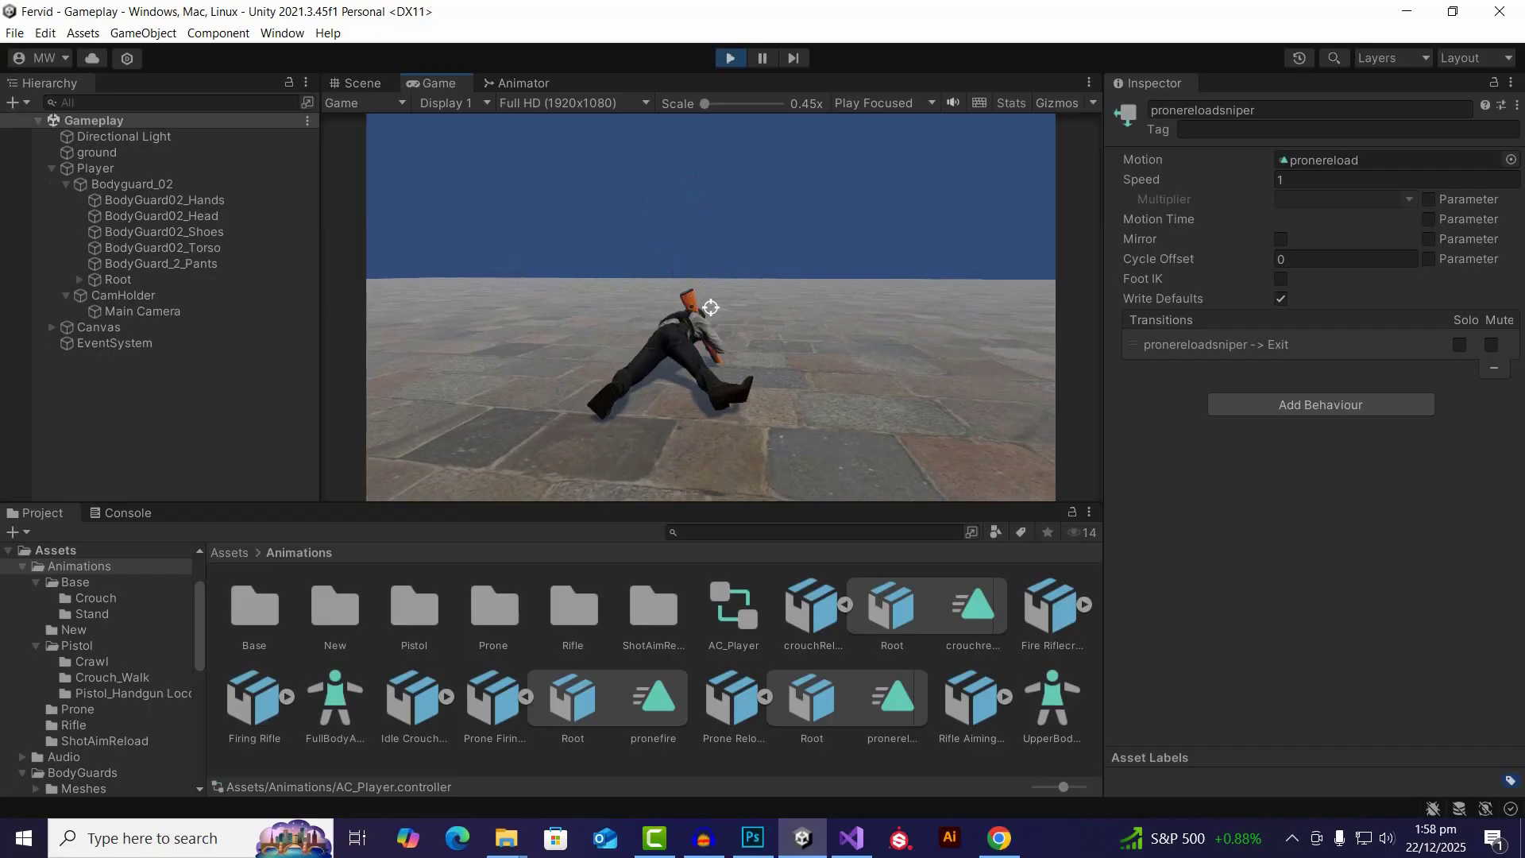
right_click(711, 307)
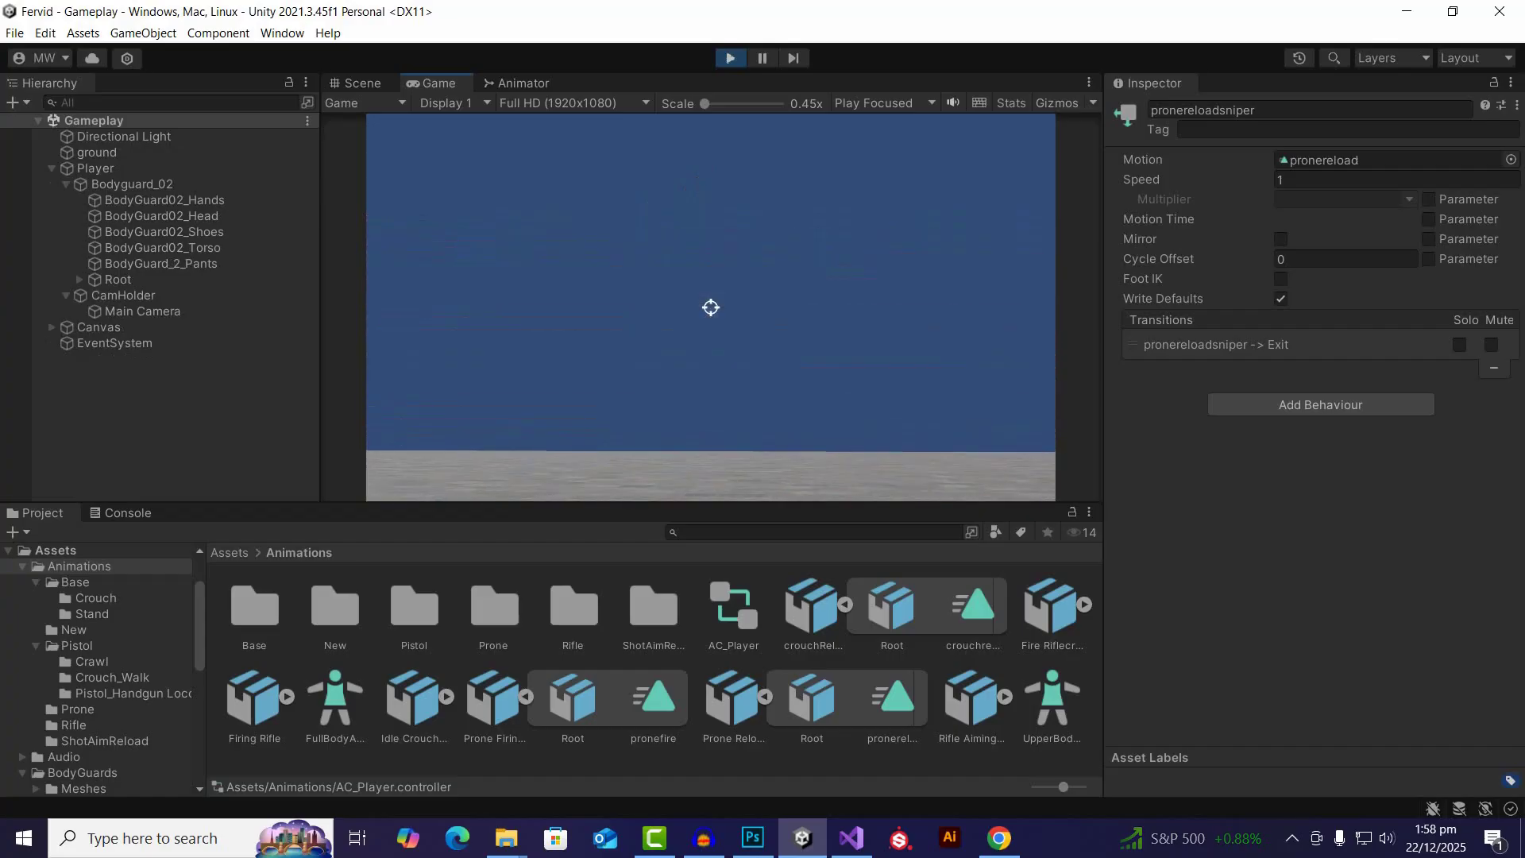
key(ctrl+p)
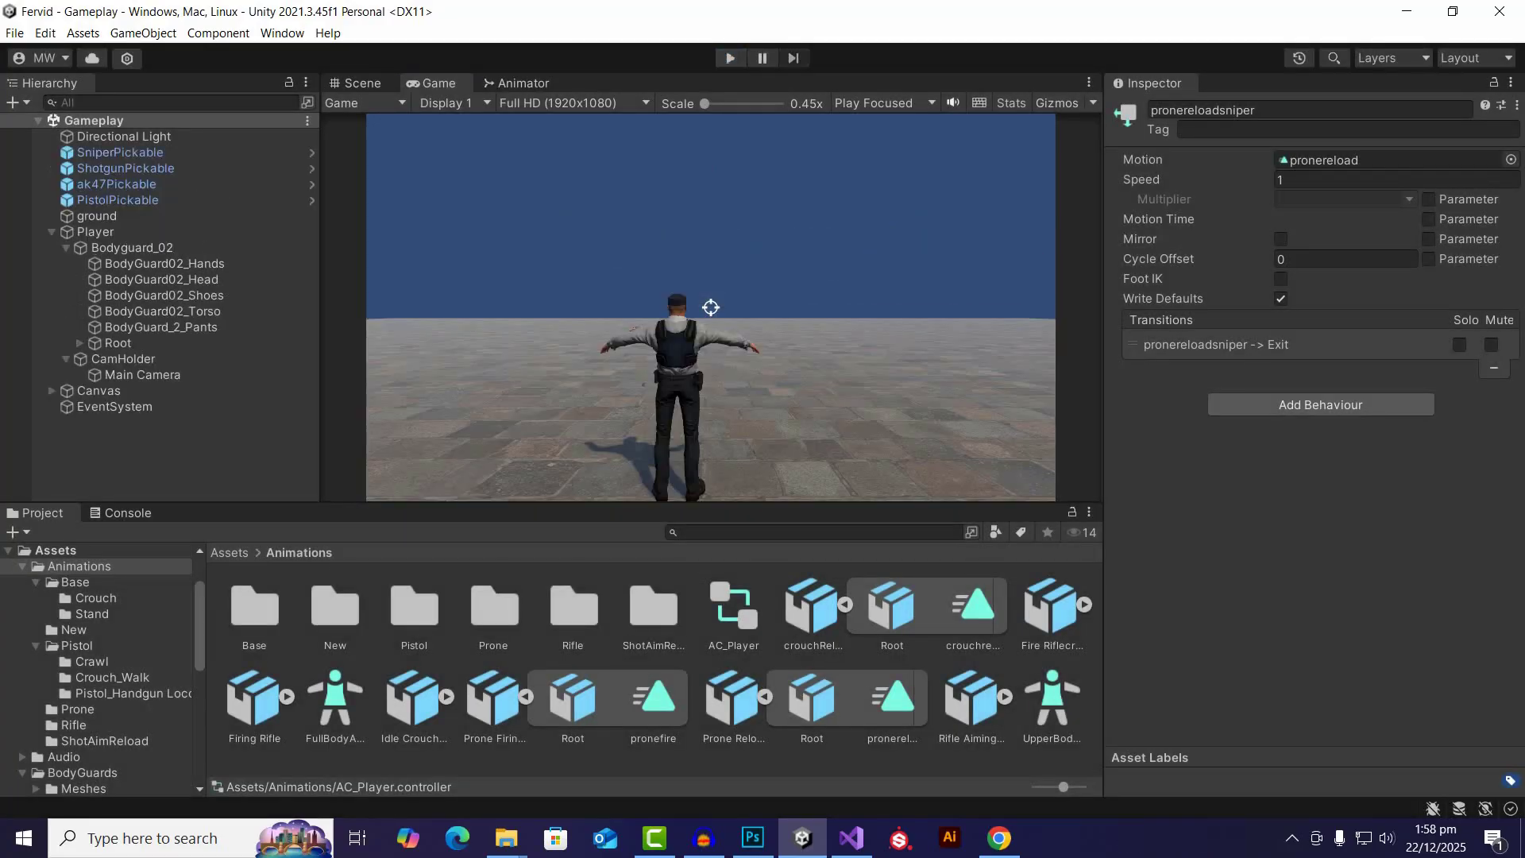